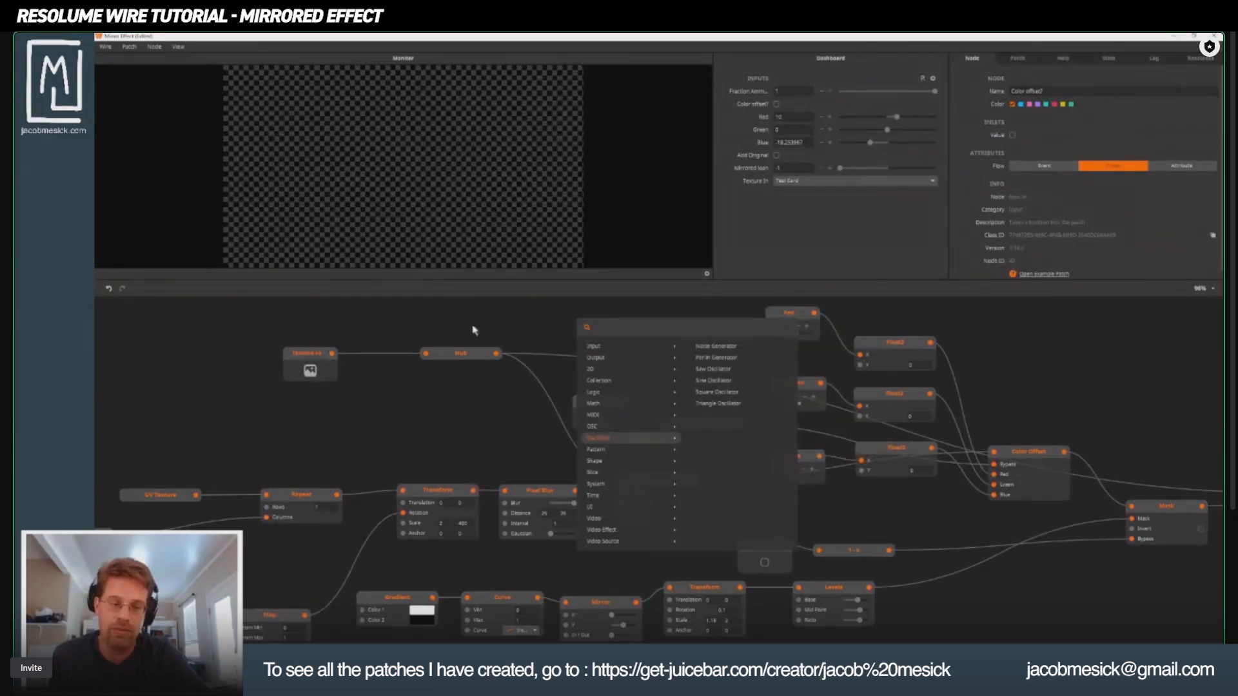
Step: Search the node library for "textur" and dismiss the search without adding a node
{"action": "mouse_move", "coordinate": [607, 347]}
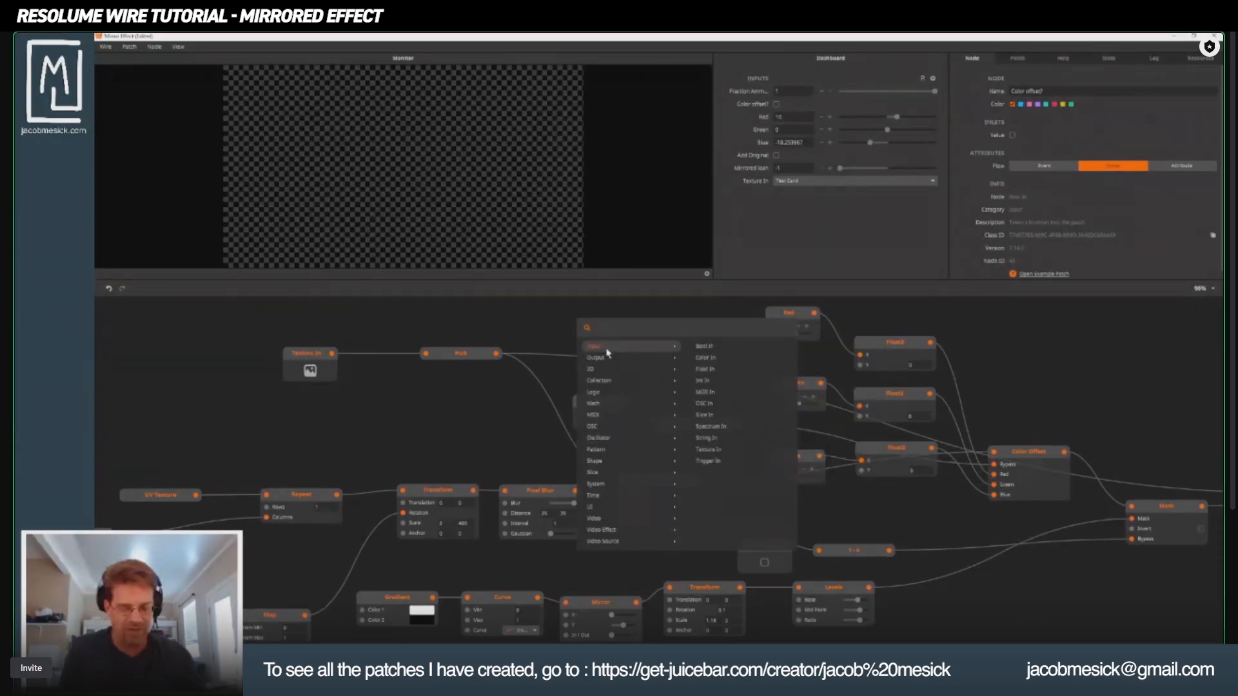
{"action": "type", "text": "text"}
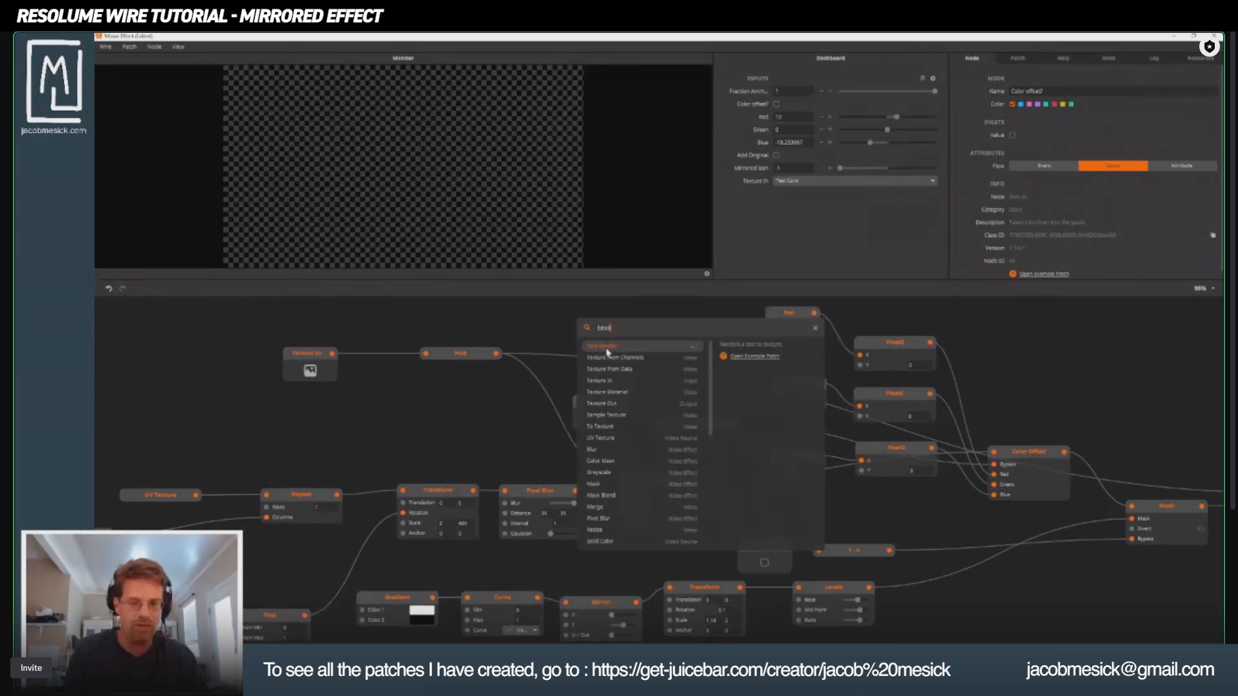
{"action": "type", "text": "ur"}
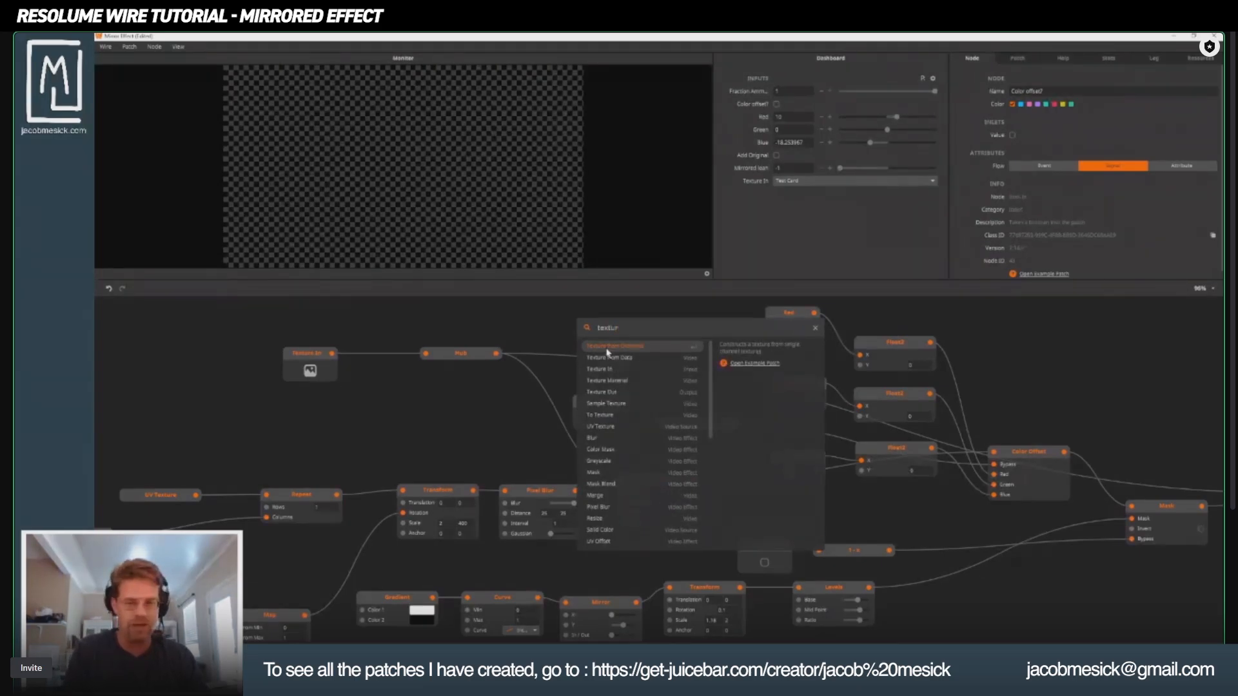
{"action": "left_click", "coordinate": [529, 327]}
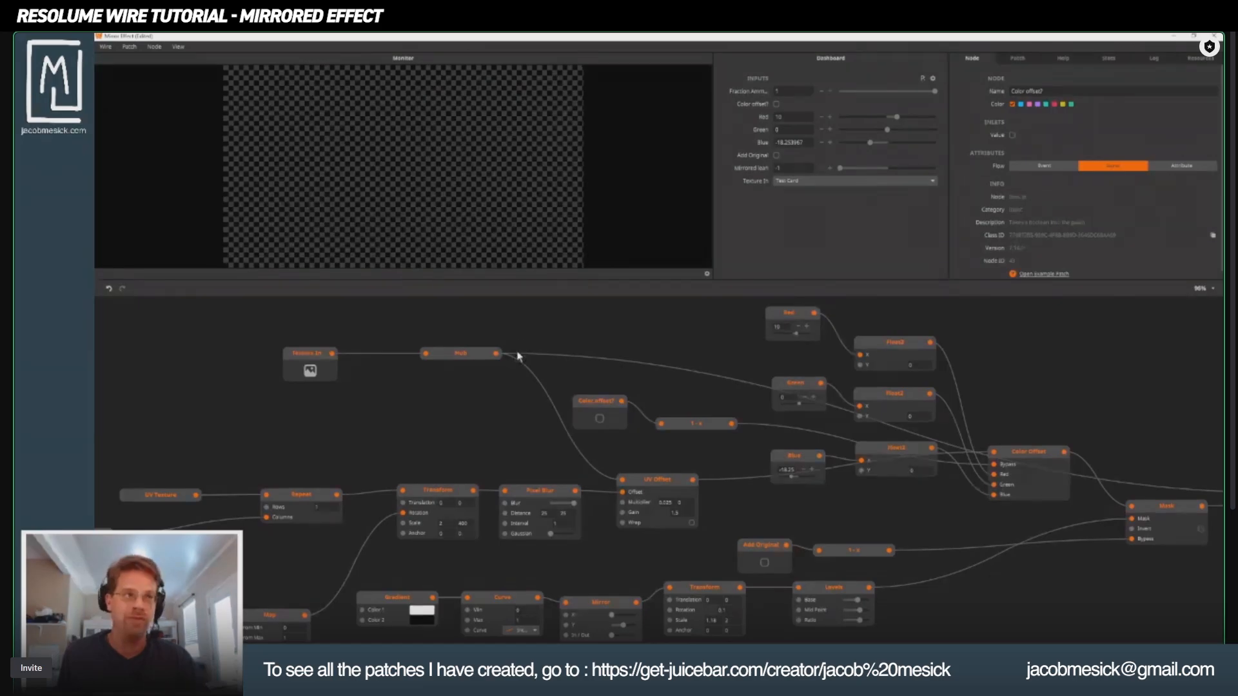
Step: Switch on the Color offset? input, trace it through its 1 - x node and preview the Color Offset node's output
{"action": "left_click_drag", "start_coordinate": [370, 432], "coordinate": [459, 452]}
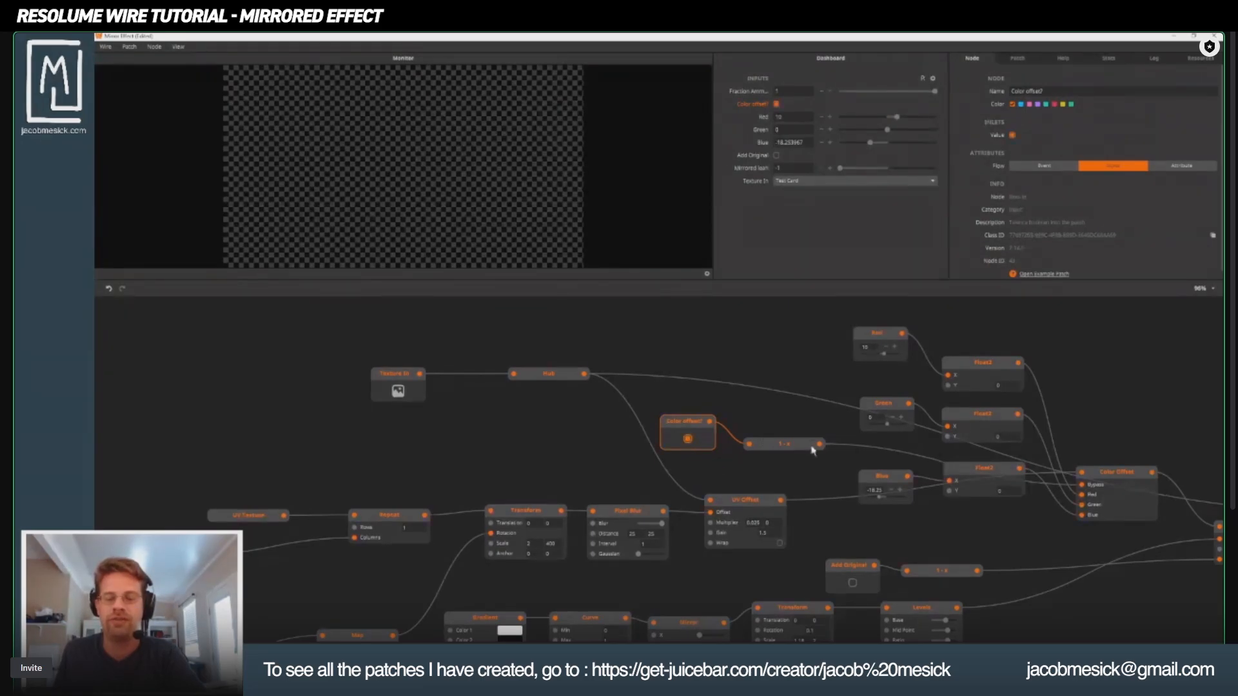
{"action": "left_click_drag", "start_coordinate": [866, 464], "coordinate": [593, 443]}
{"action": "left_click", "coordinate": [505, 426]}
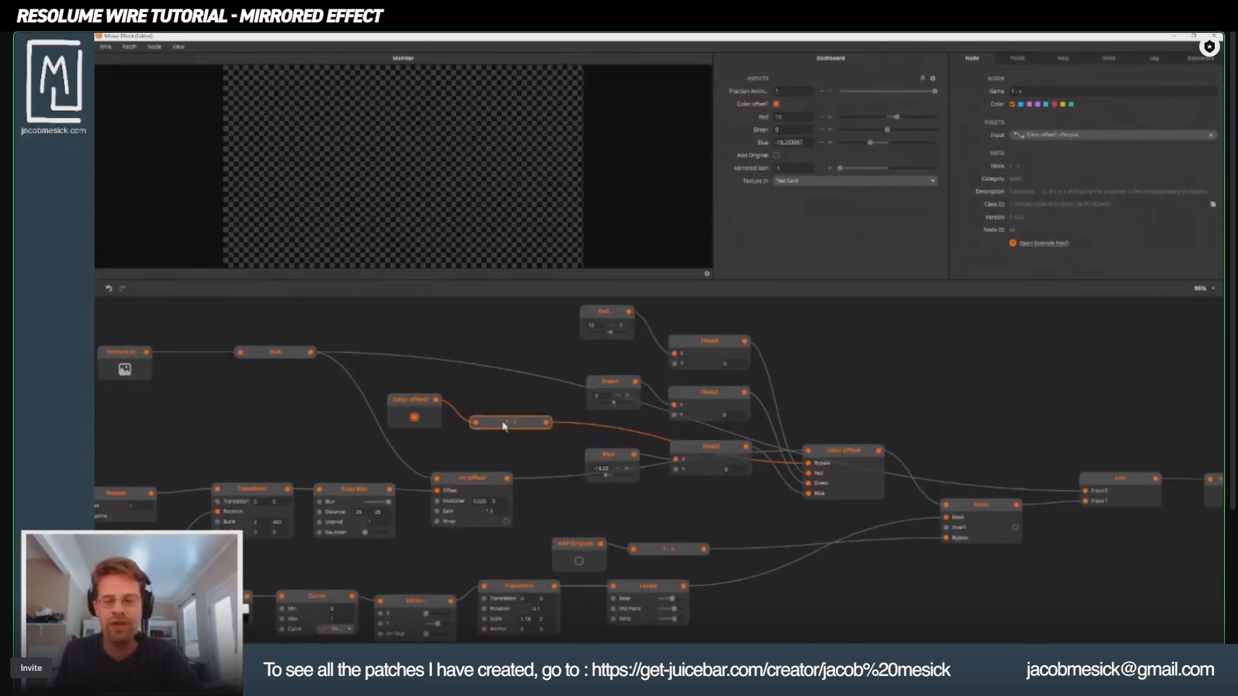
{"action": "left_click_drag", "start_coordinate": [855, 482], "coordinate": [696, 455]}
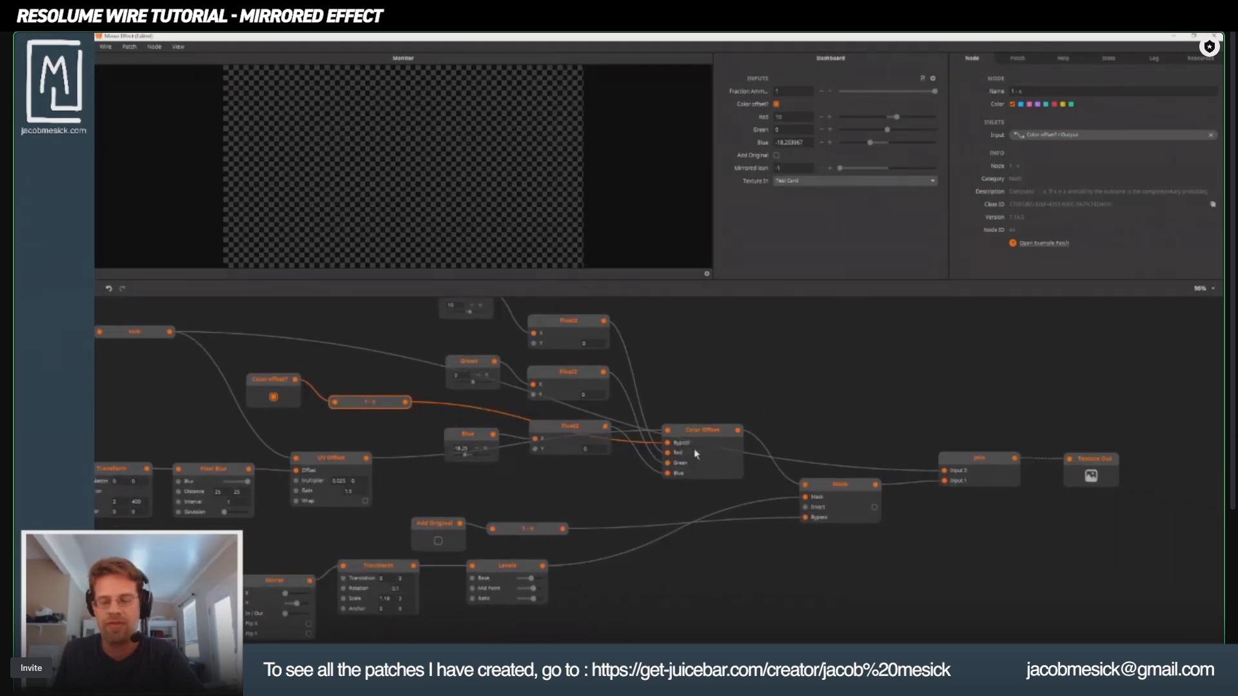
{"action": "left_click", "coordinate": [713, 435]}
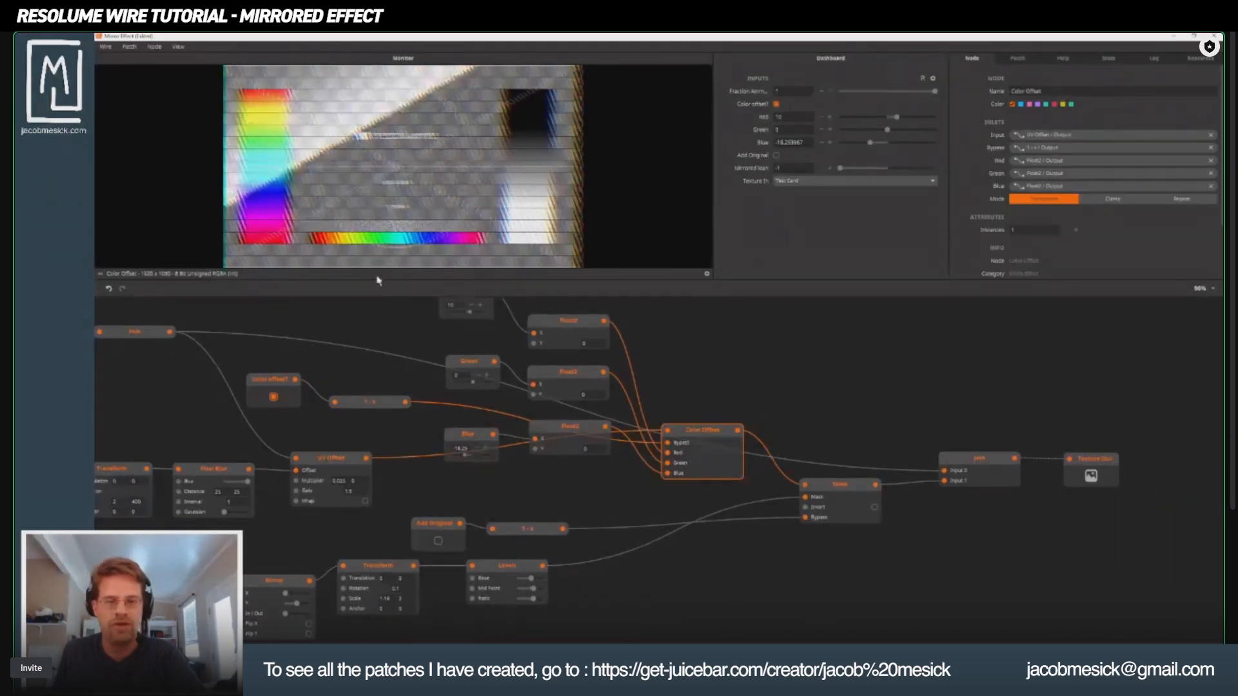
Step: Turn the Color offset? input off and back on to compare the Color Offset preview in both states
{"action": "left_click", "coordinate": [273, 397]}
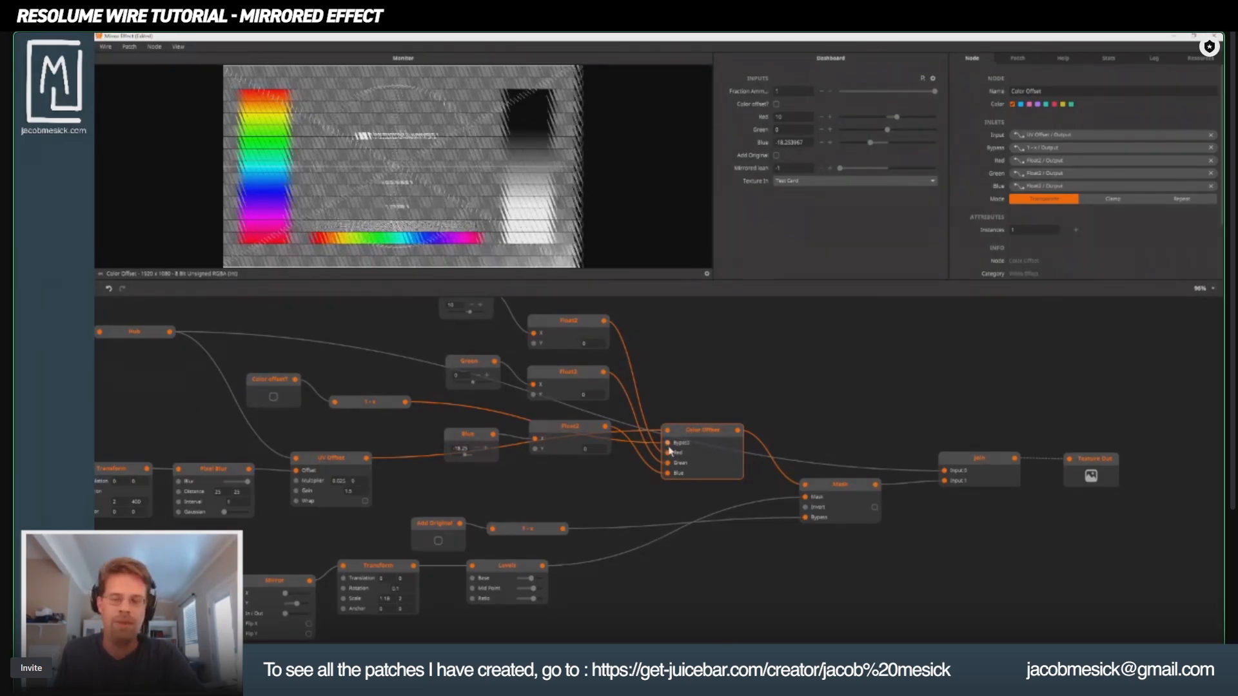
{"action": "mouse_move", "coordinate": [671, 451]}
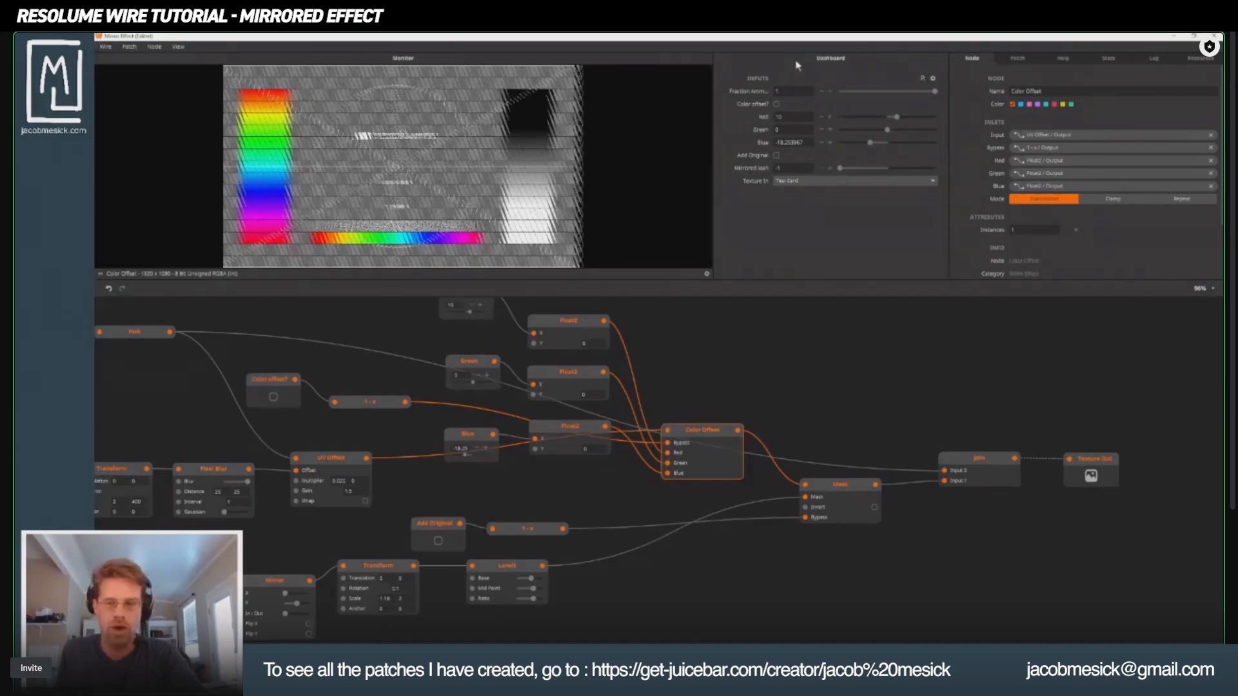
{"action": "left_click", "coordinate": [273, 395]}
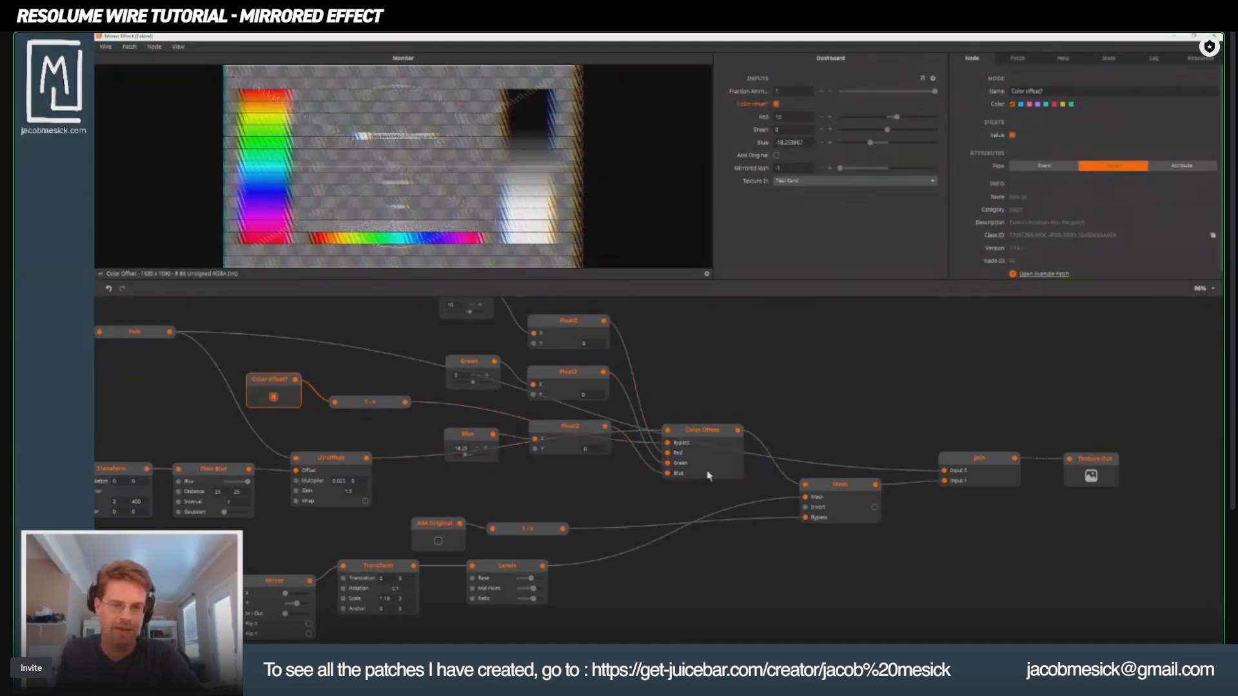
Step: Turn off the Color offset? input, preview the Color Offset node and read the output value of the 1 - x node
{"action": "left_click", "coordinate": [378, 405]}
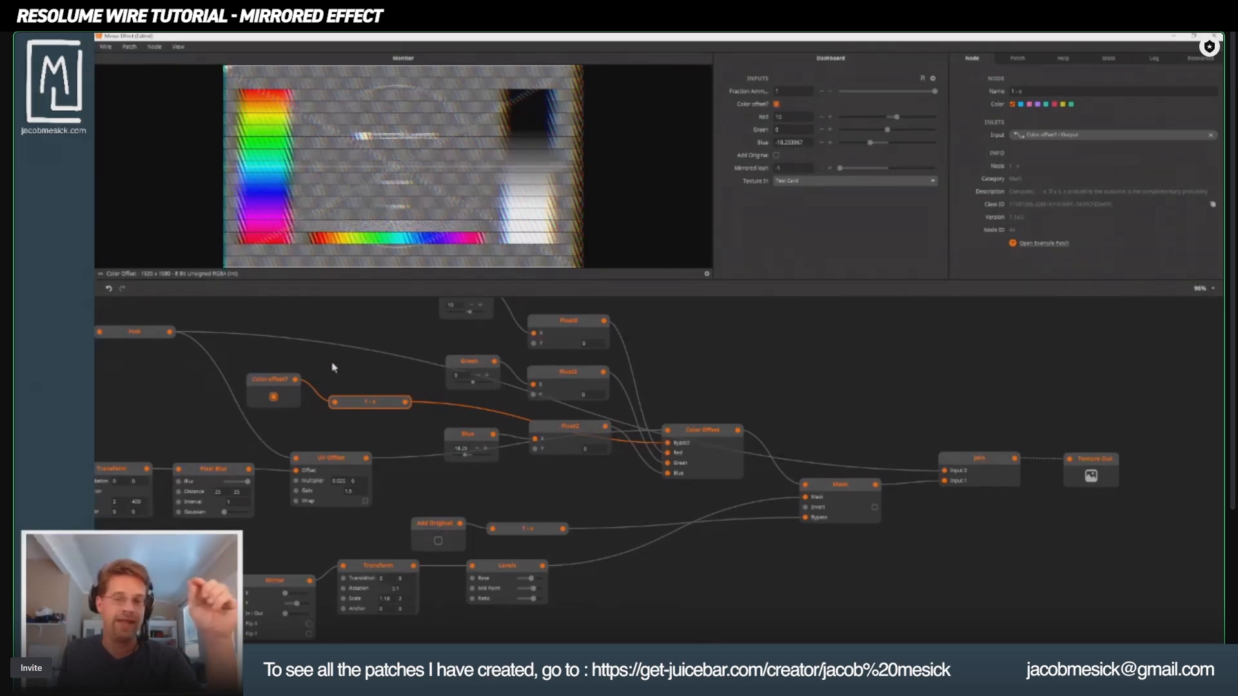
{"action": "scroll", "coordinate": [317, 416], "scroll_direction": "left", "scroll_amount": 5}
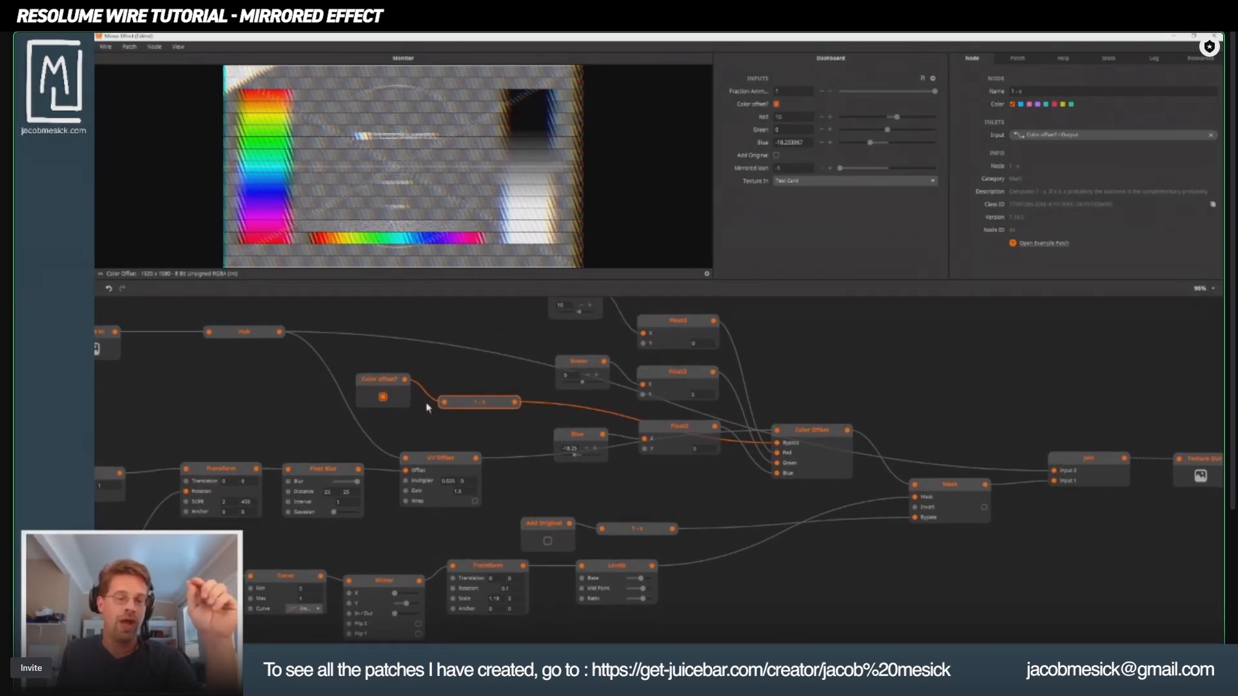
{"action": "left_click", "coordinate": [383, 398]}
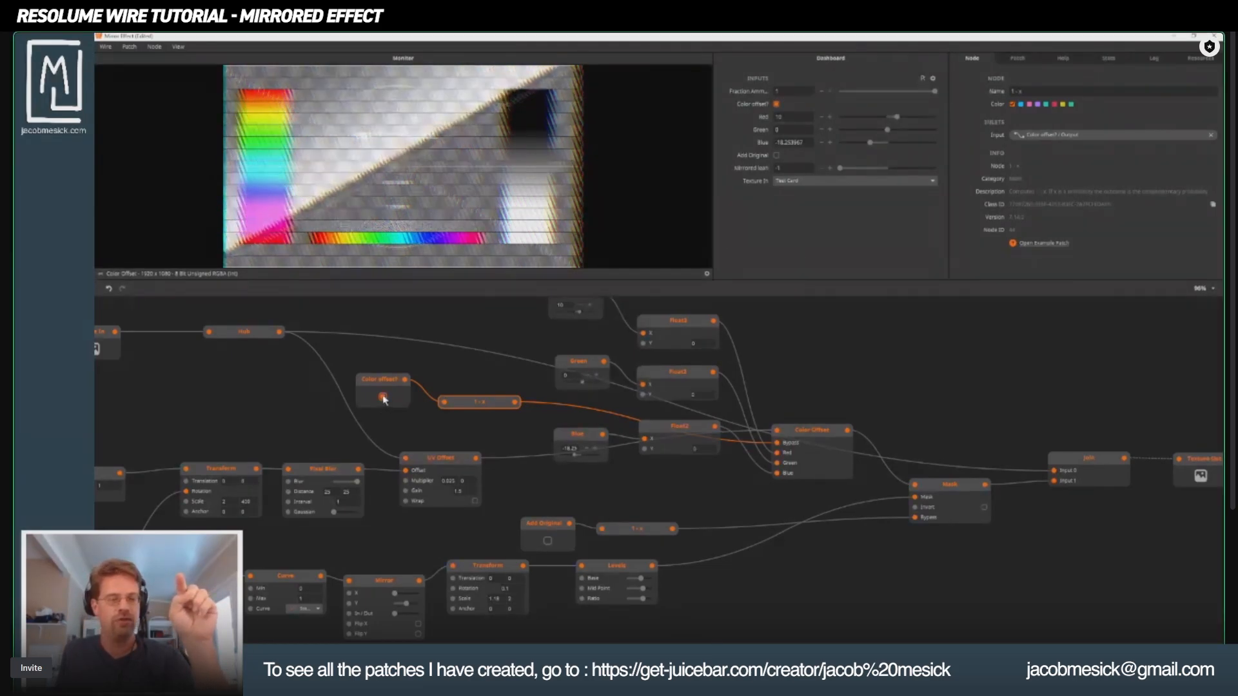
{"action": "left_click", "coordinate": [804, 437]}
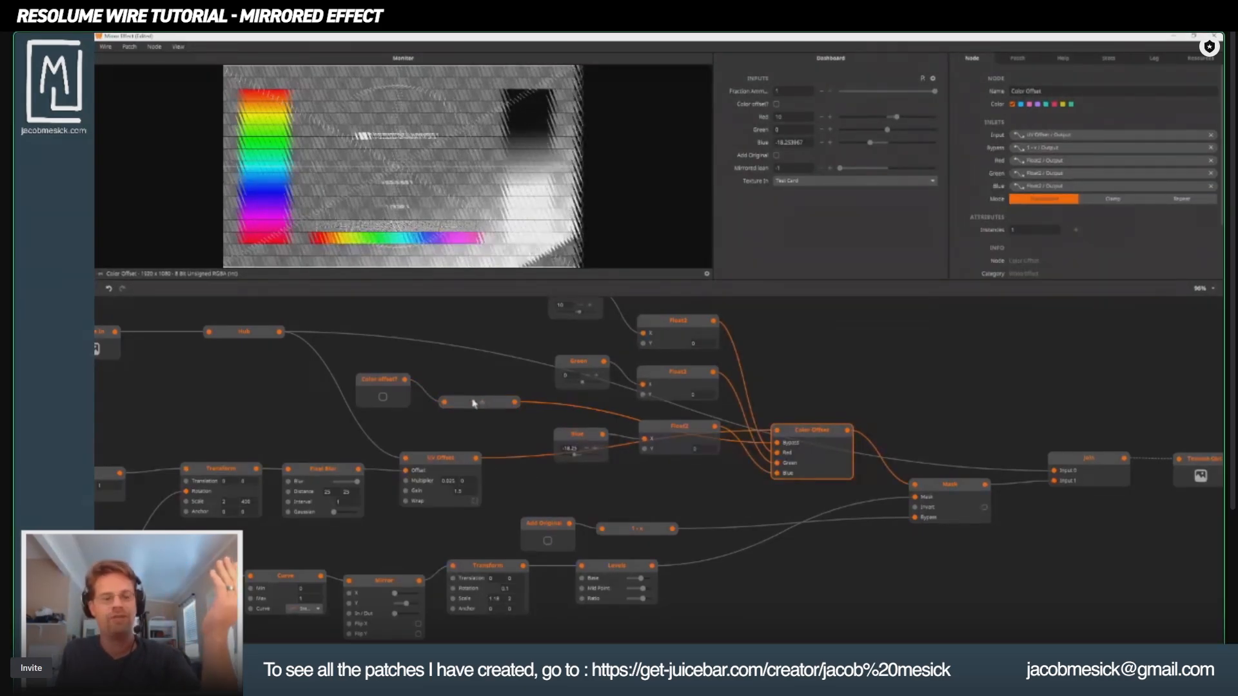
{"action": "left_click", "coordinate": [497, 409]}
{"action": "mouse_move", "coordinate": [515, 404]}
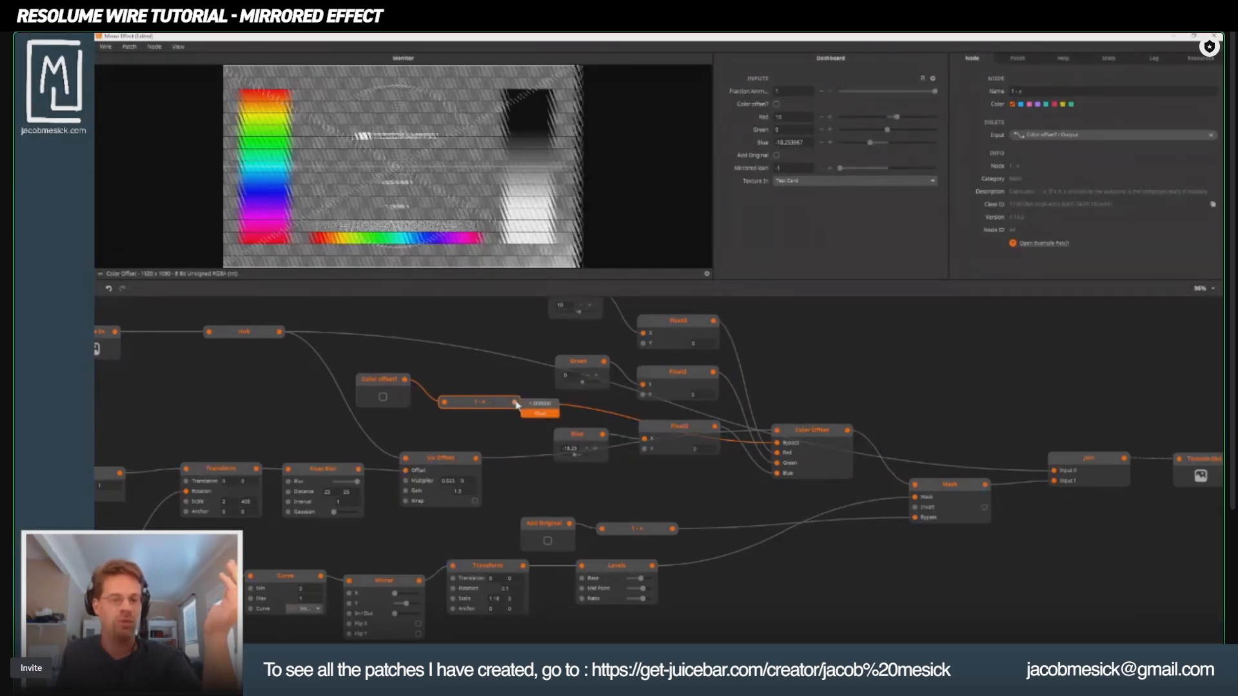
Step: Turn Color offset? on and off again, checking the values entering and leaving the 1 - x node
{"action": "left_click", "coordinate": [382, 397]}
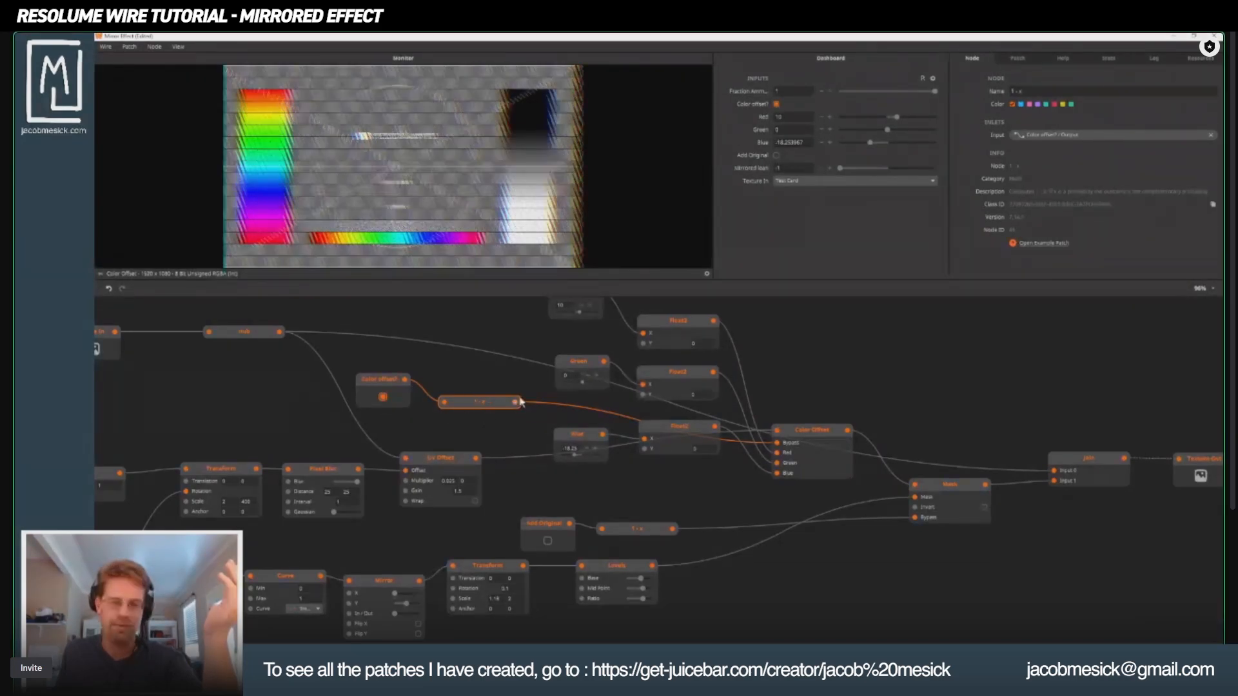
{"action": "mouse_move", "coordinate": [515, 407]}
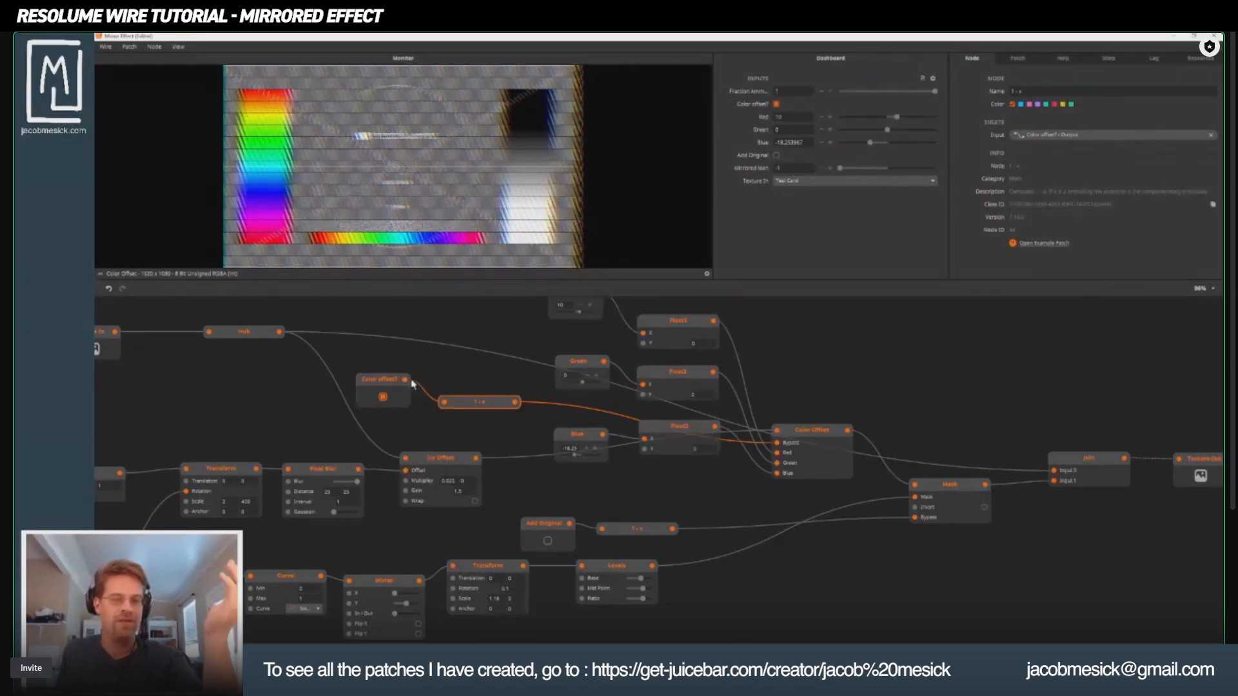
{"action": "mouse_move", "coordinate": [404, 382]}
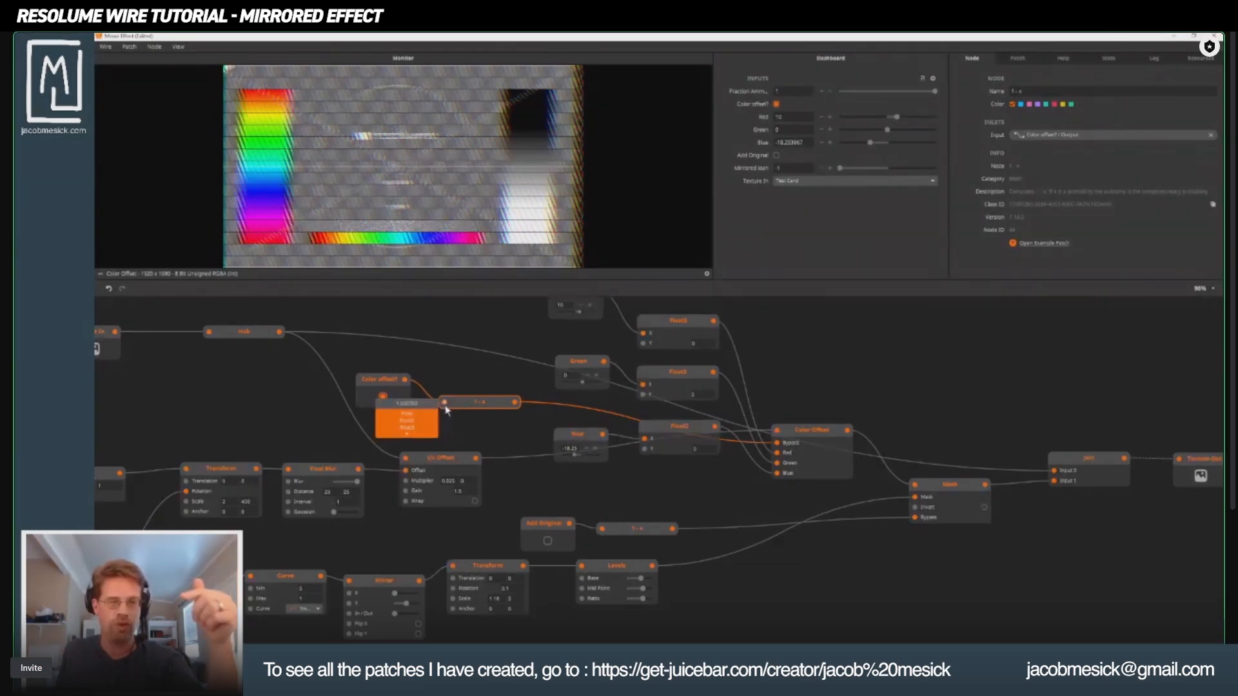
{"action": "left_click", "coordinate": [384, 399]}
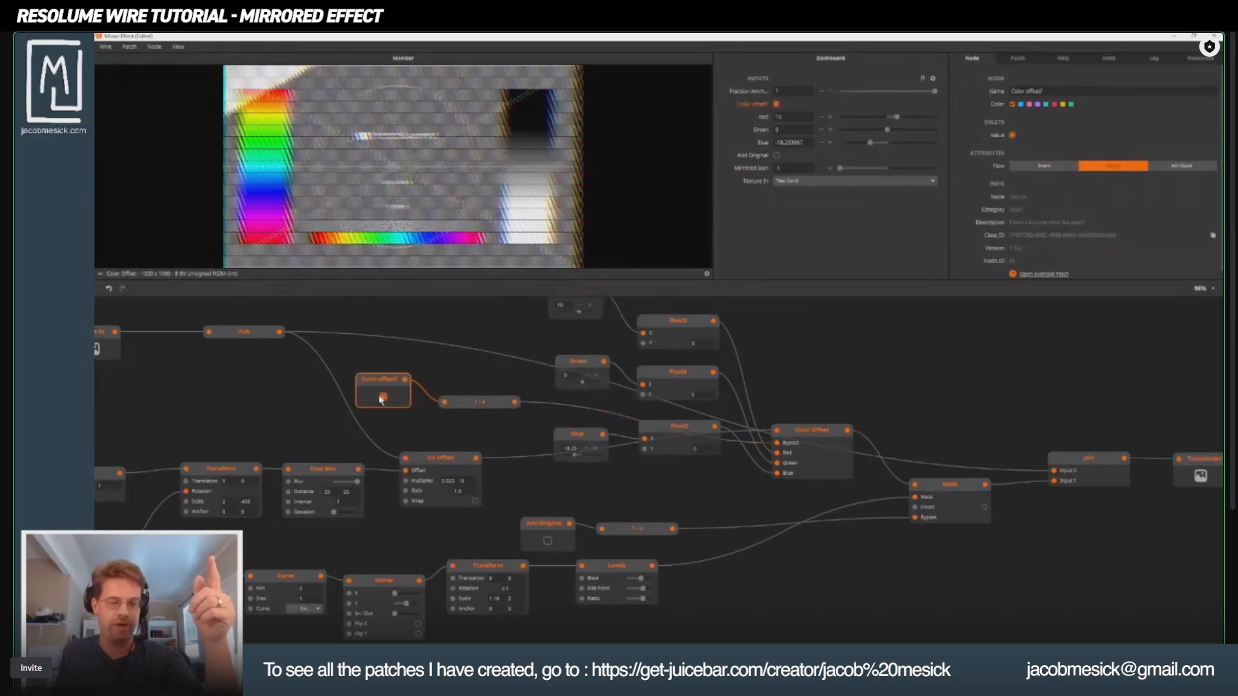
{"action": "left_click", "coordinate": [384, 400]}
{"action": "mouse_move", "coordinate": [445, 404]}
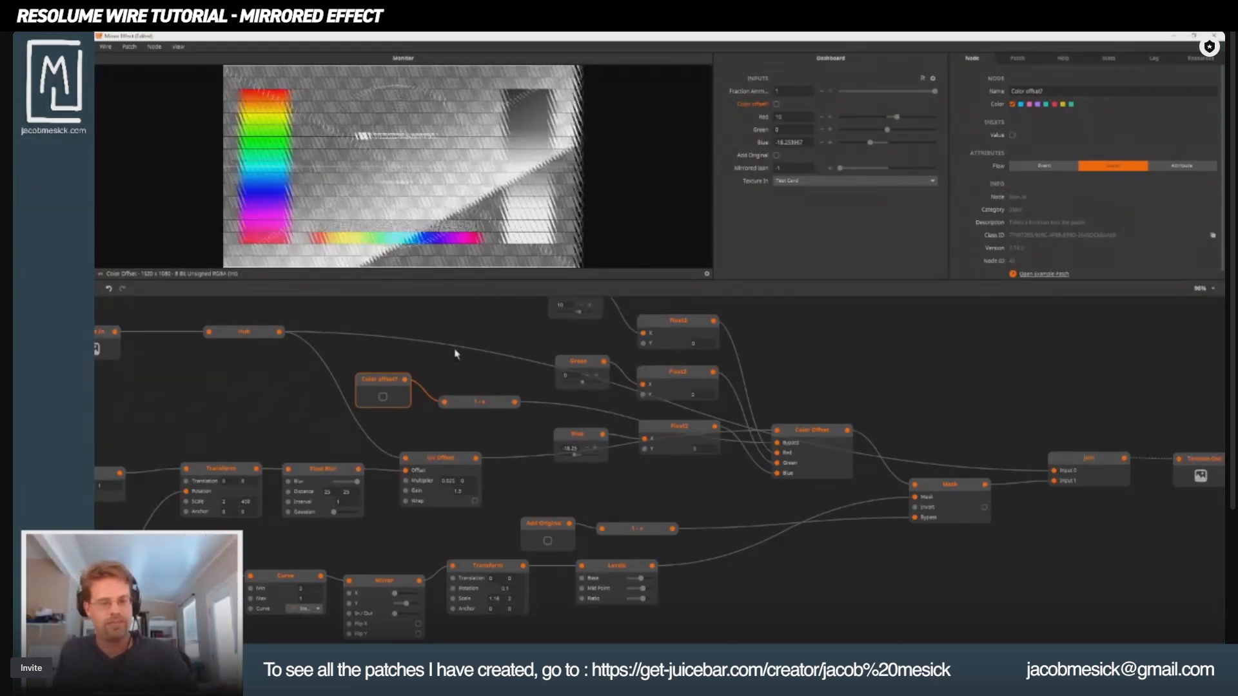
{"action": "left_click", "coordinate": [442, 323]}
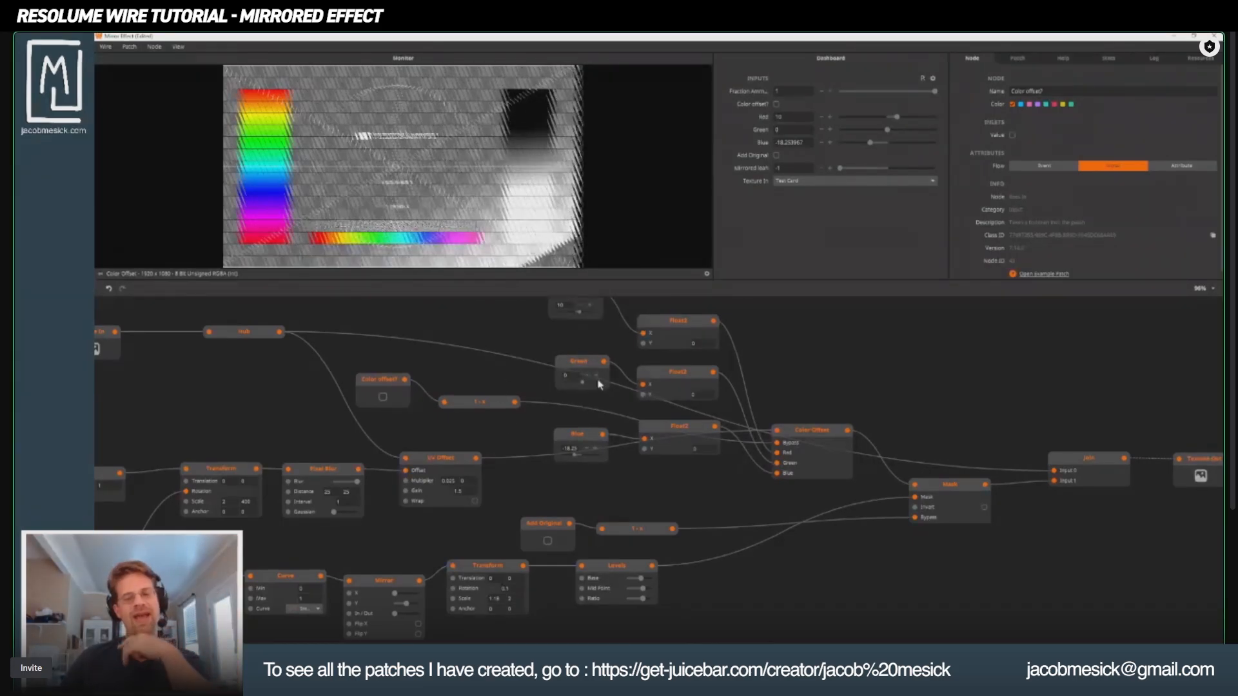
Step: Detach the Float2 node fed by Red from the Color Offset's Red inlet and reconnect it to the same inlet
{"action": "left_click_drag", "start_coordinate": [597, 380], "coordinate": [510, 421]}
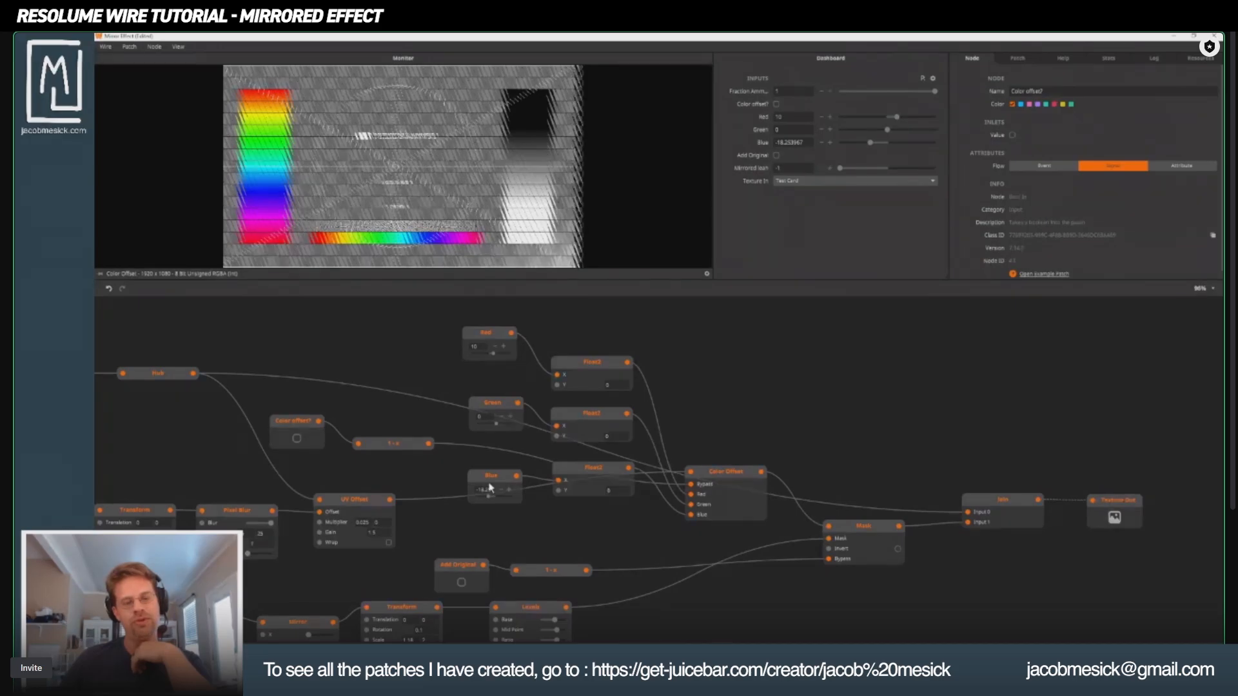
{"action": "left_click", "coordinate": [588, 369]}
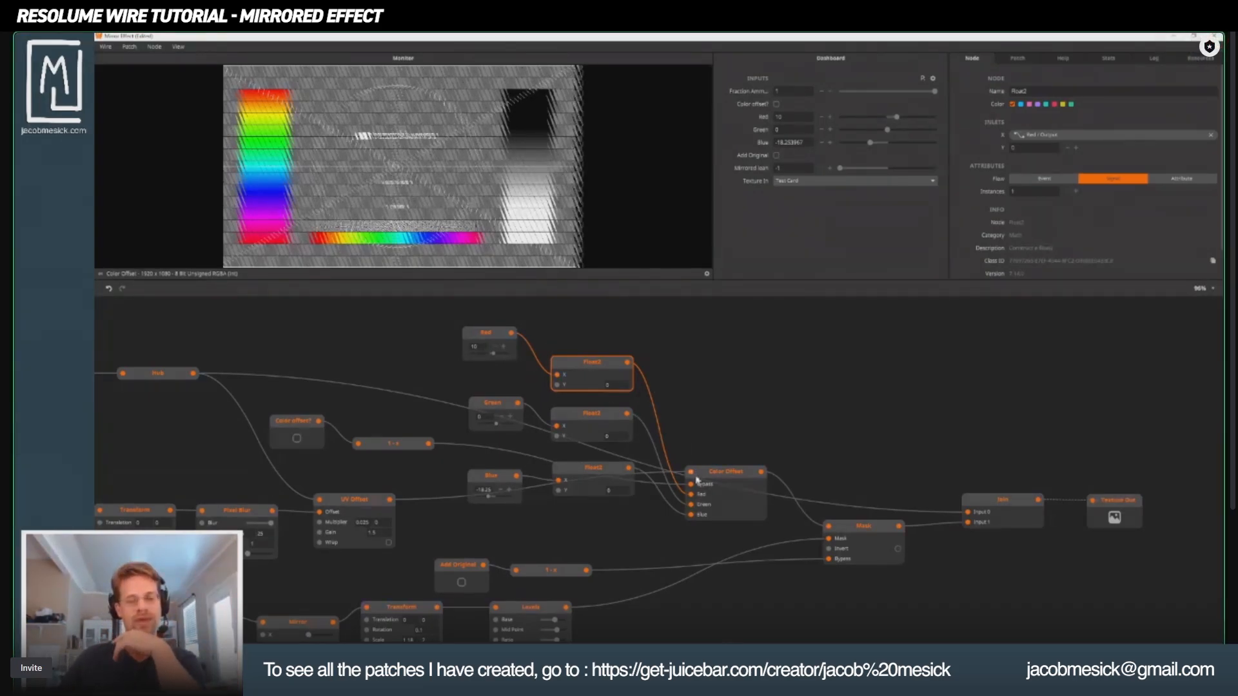
{"action": "left_click_drag", "start_coordinate": [690, 497], "coordinate": [665, 425]}
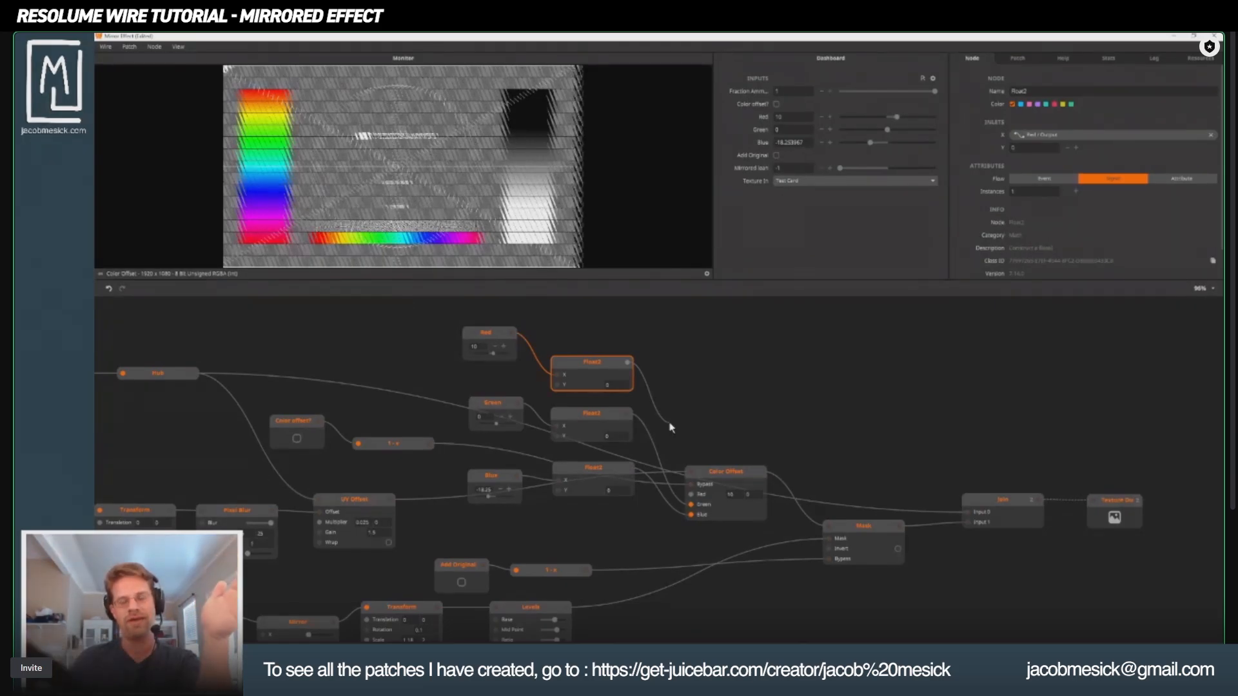
{"action": "left_click_drag", "start_coordinate": [671, 428], "coordinate": [691, 497]}
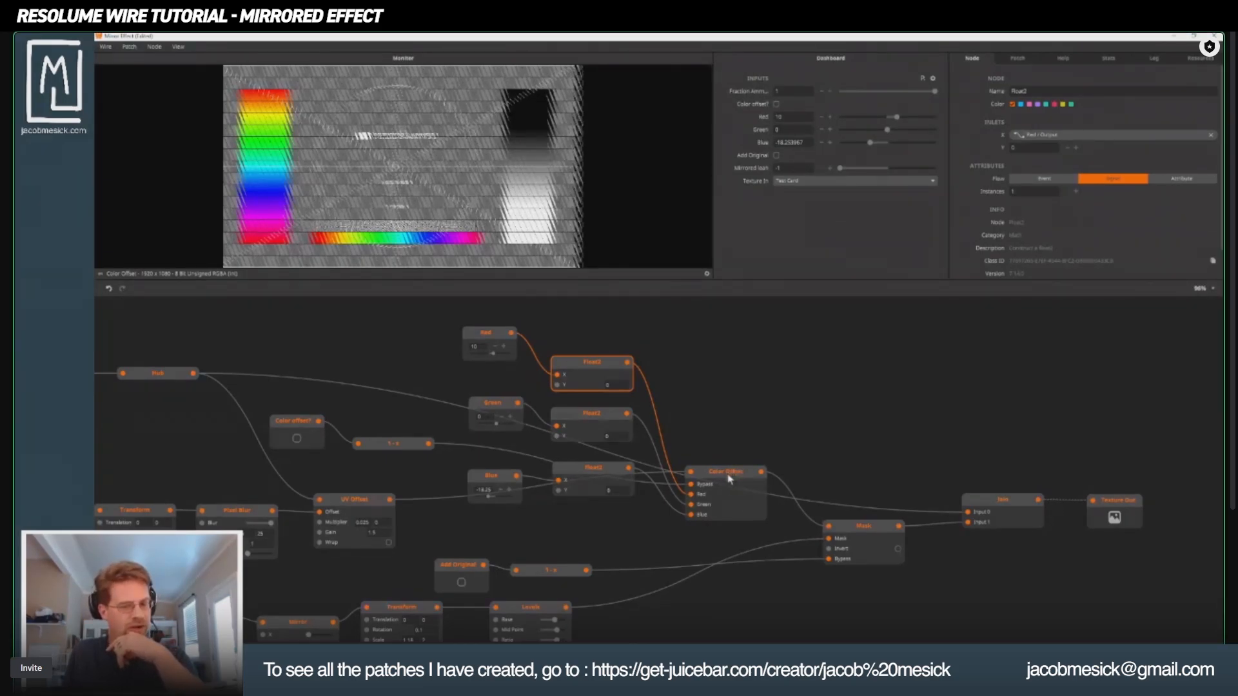
Step: Preview the Mask node and compare it with the Levels node that feeds its Mask inlet
{"action": "left_click", "coordinate": [853, 528]}
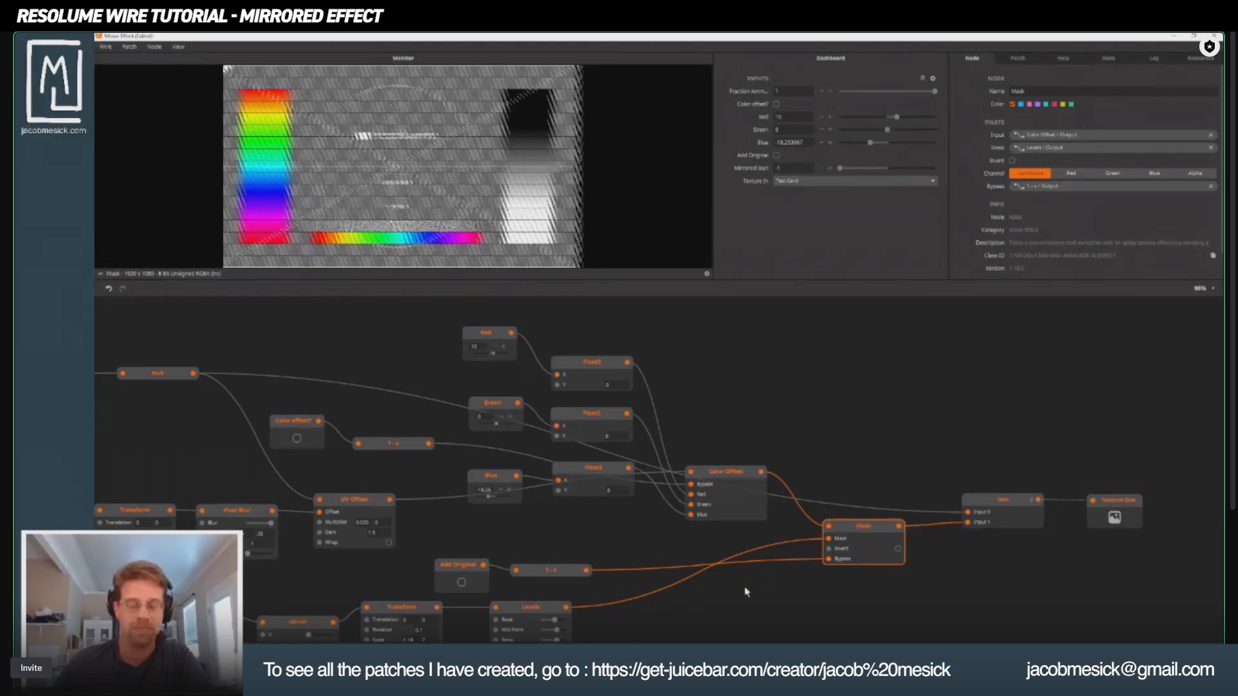
{"action": "left_click_drag", "start_coordinate": [832, 550], "coordinate": [714, 478]}
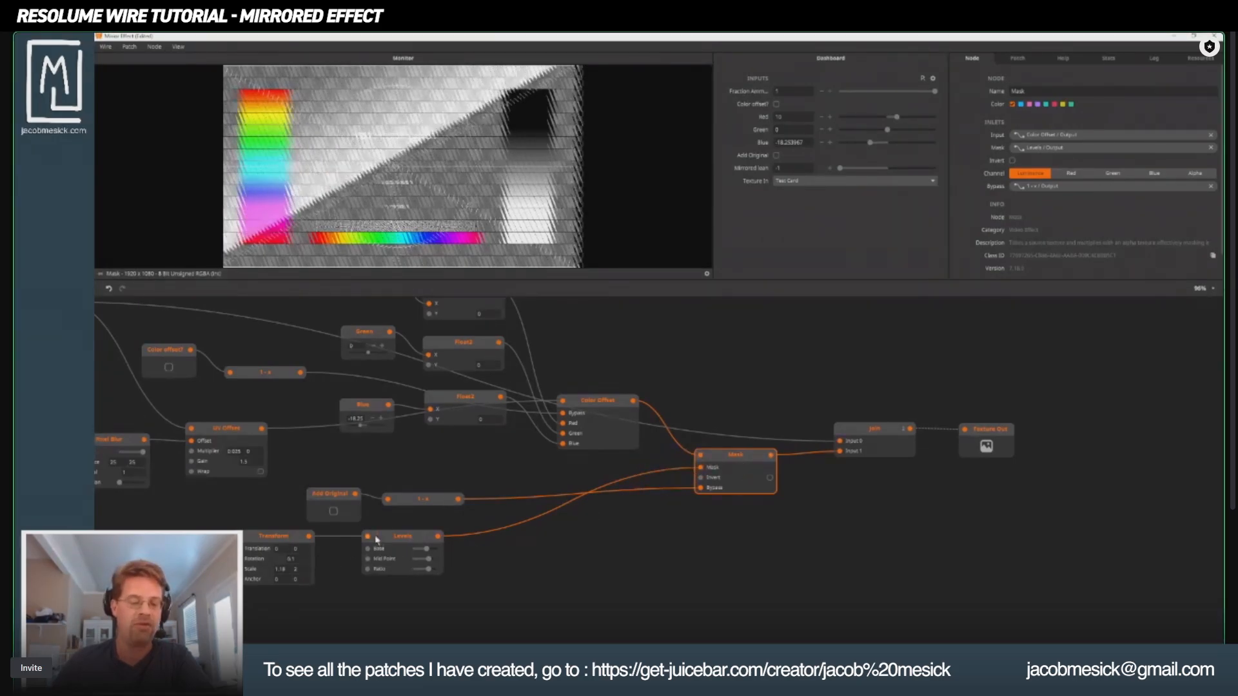
{"action": "left_click", "coordinate": [400, 537]}
{"action": "left_click_drag", "start_coordinate": [566, 474], "coordinate": [648, 543]}
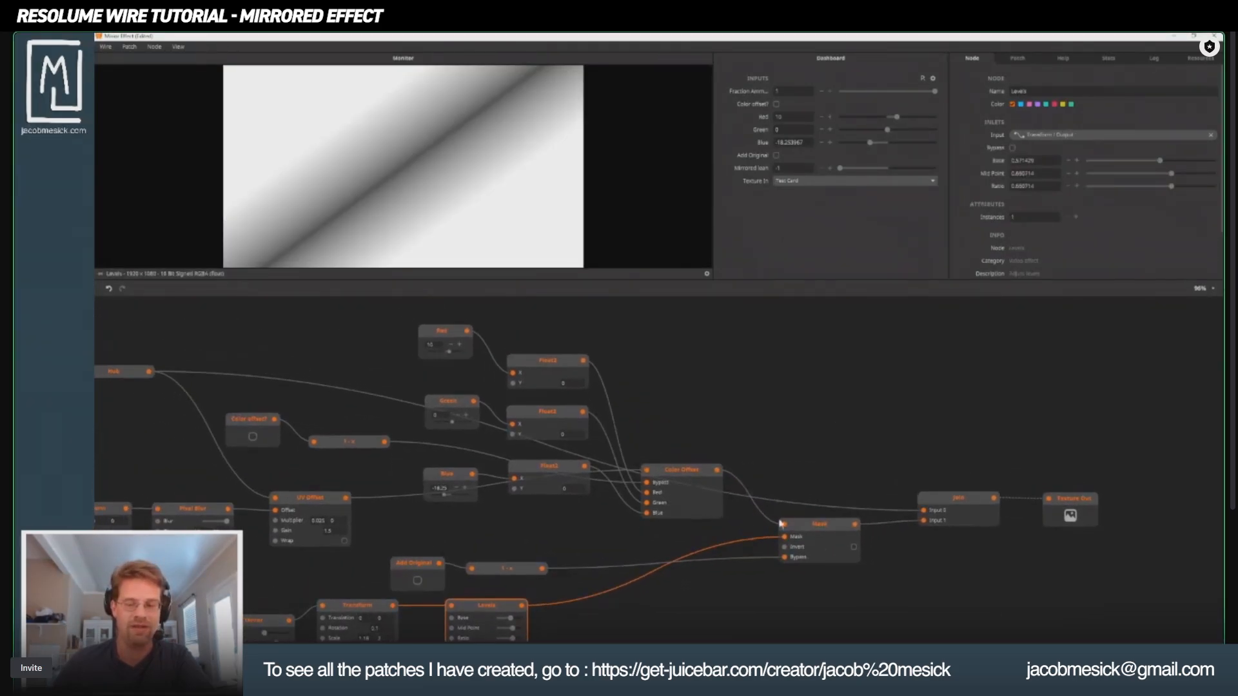
{"action": "left_click", "coordinate": [837, 530]}
{"action": "left_click_drag", "start_coordinate": [627, 588], "coordinate": [706, 554]}
{"action": "left_click_drag", "start_coordinate": [425, 584], "coordinate": [672, 546]}
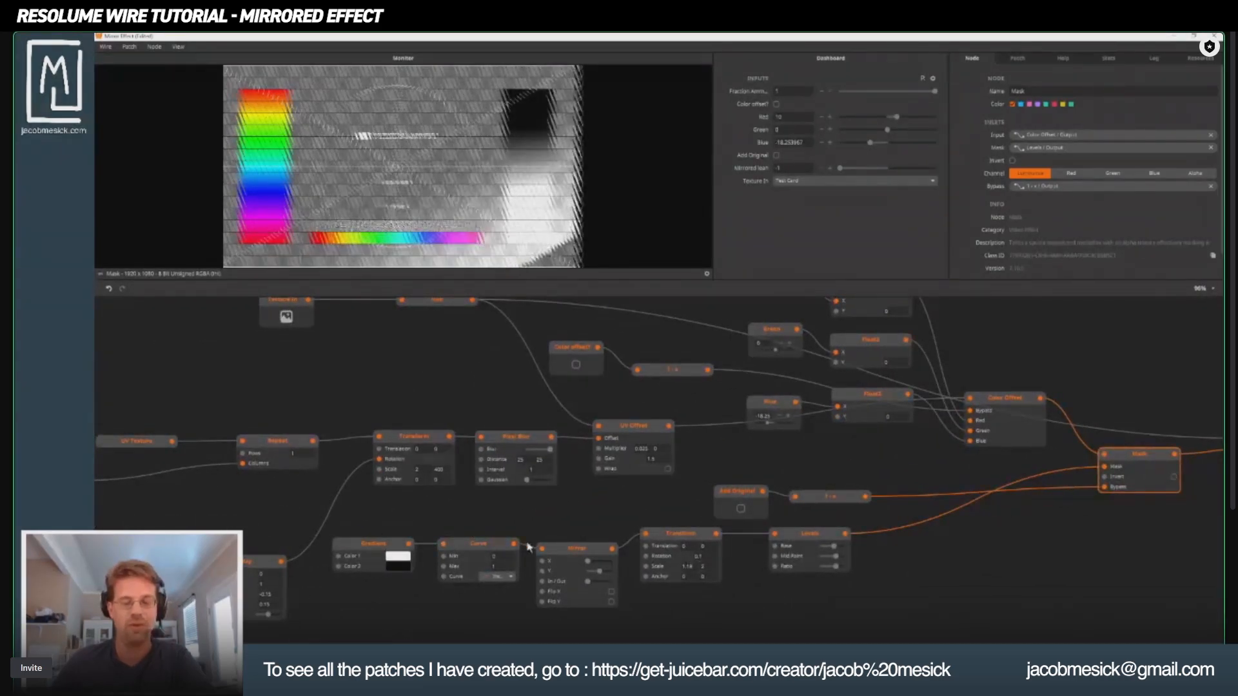
Step: Preview the Levels, Gradient, Curve and Mirror nodes of the mask chain, and look through the Curve node's available curve types
{"action": "left_click", "coordinate": [822, 539]}
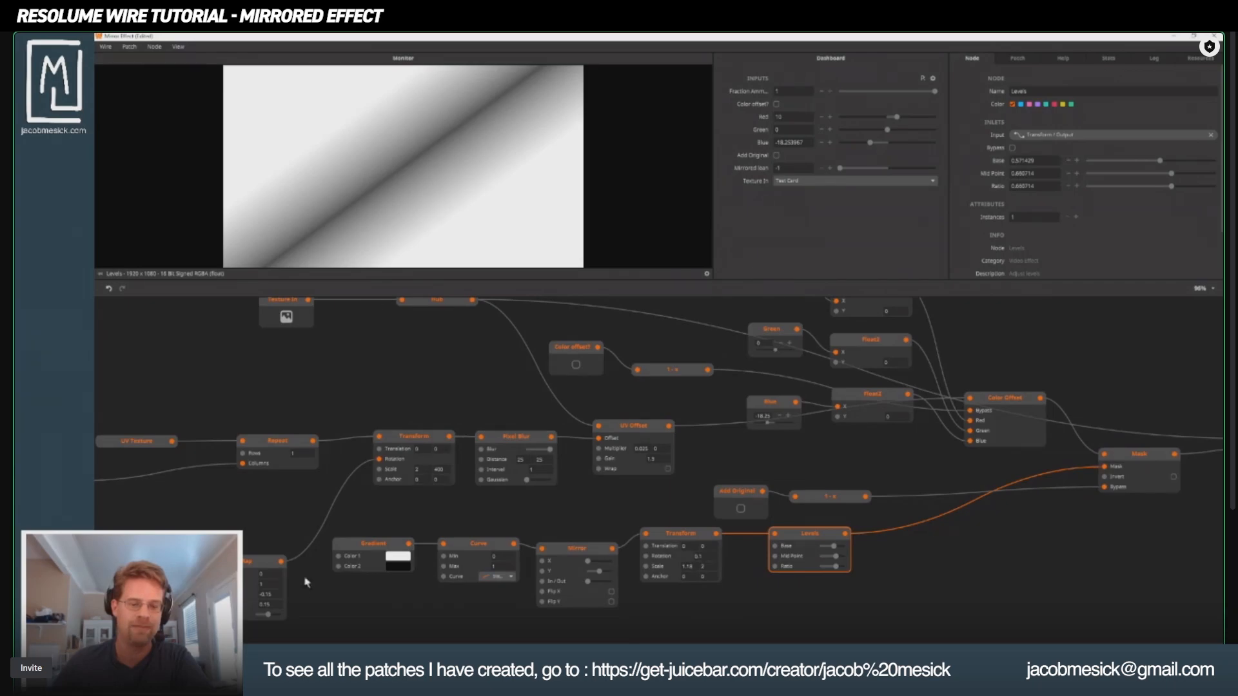
{"action": "left_click", "coordinate": [364, 547]}
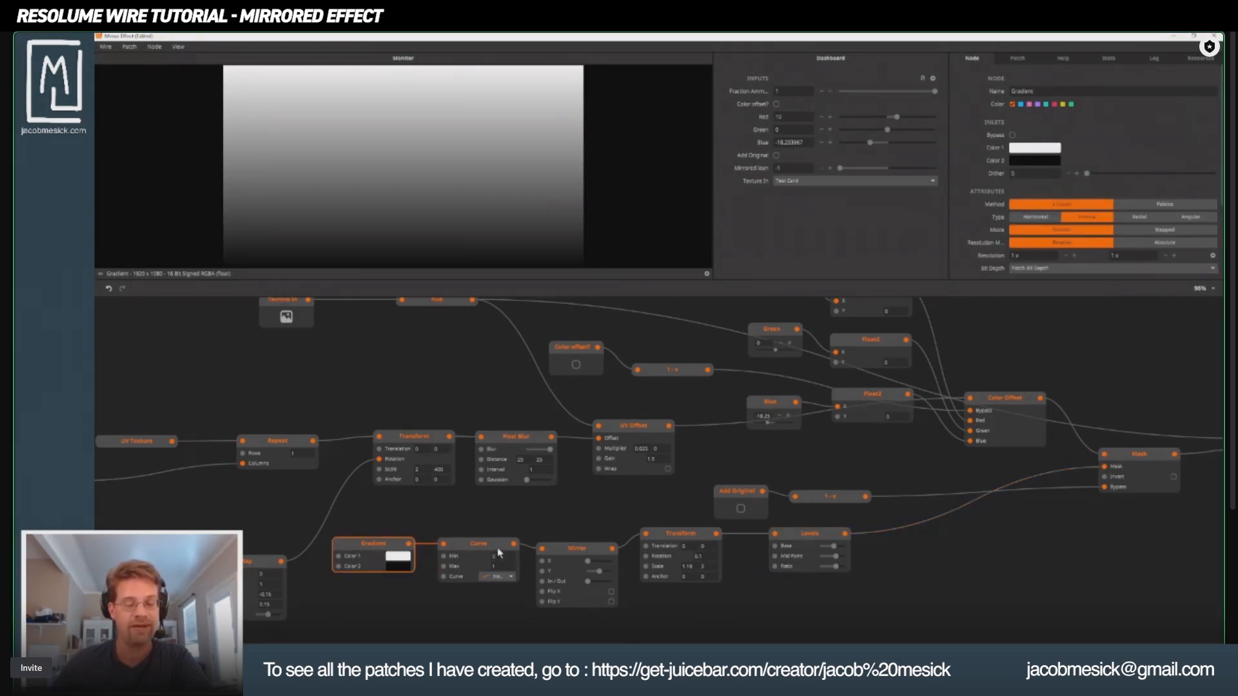
{"action": "left_click", "coordinate": [476, 570]}
{"action": "left_click", "coordinate": [495, 577]}
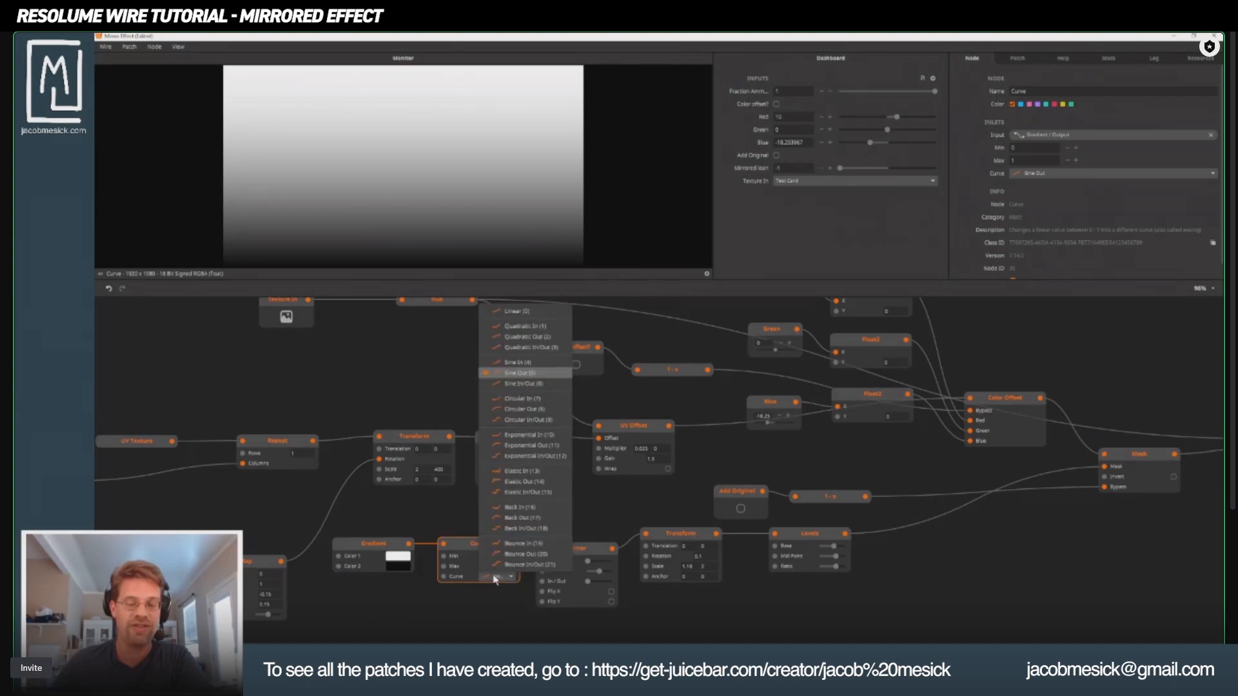
{"action": "left_click", "coordinate": [395, 403]}
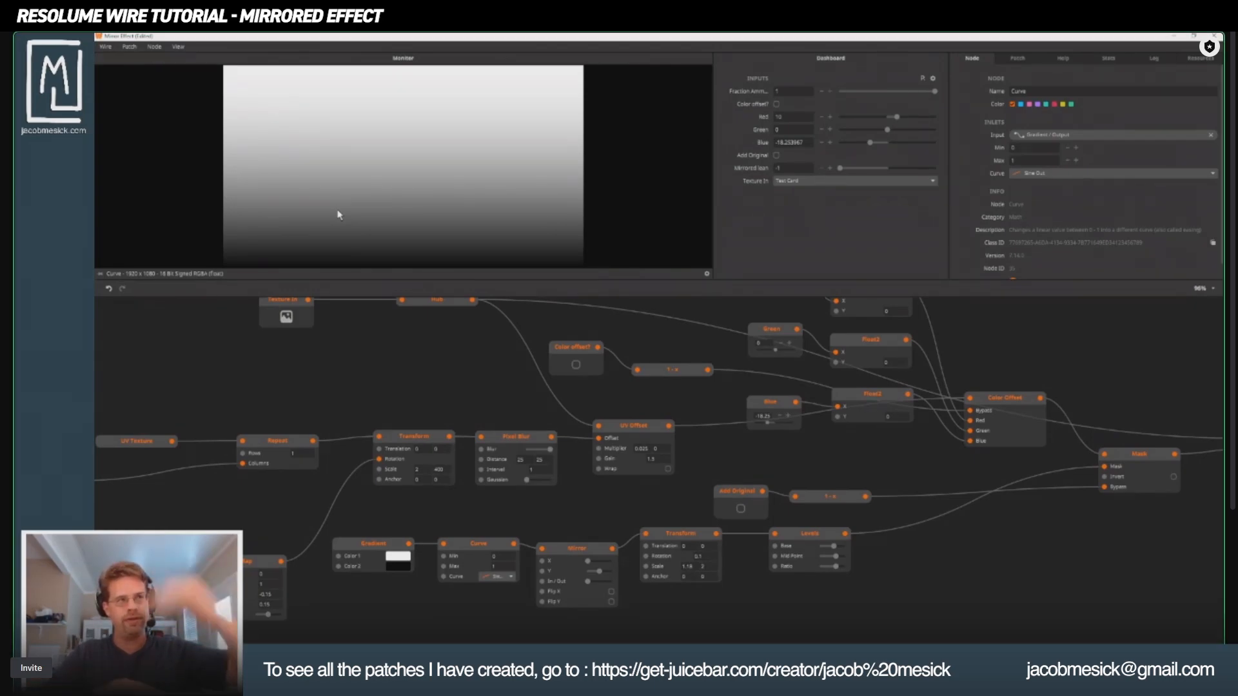
{"action": "left_click", "coordinate": [577, 549]}
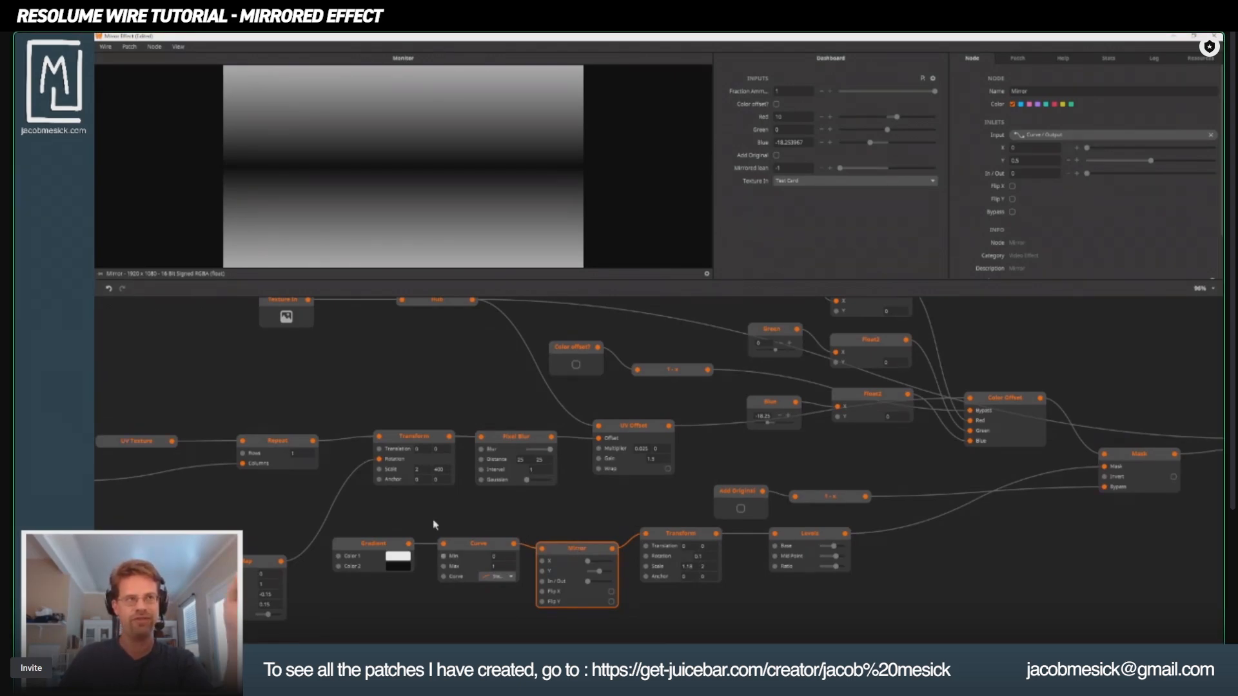
Step: Preview the Mirror, Transform and Levels nodes of the mask chain one after another and follow the link to the Mask node
{"action": "right_click", "coordinate": [393, 235]}
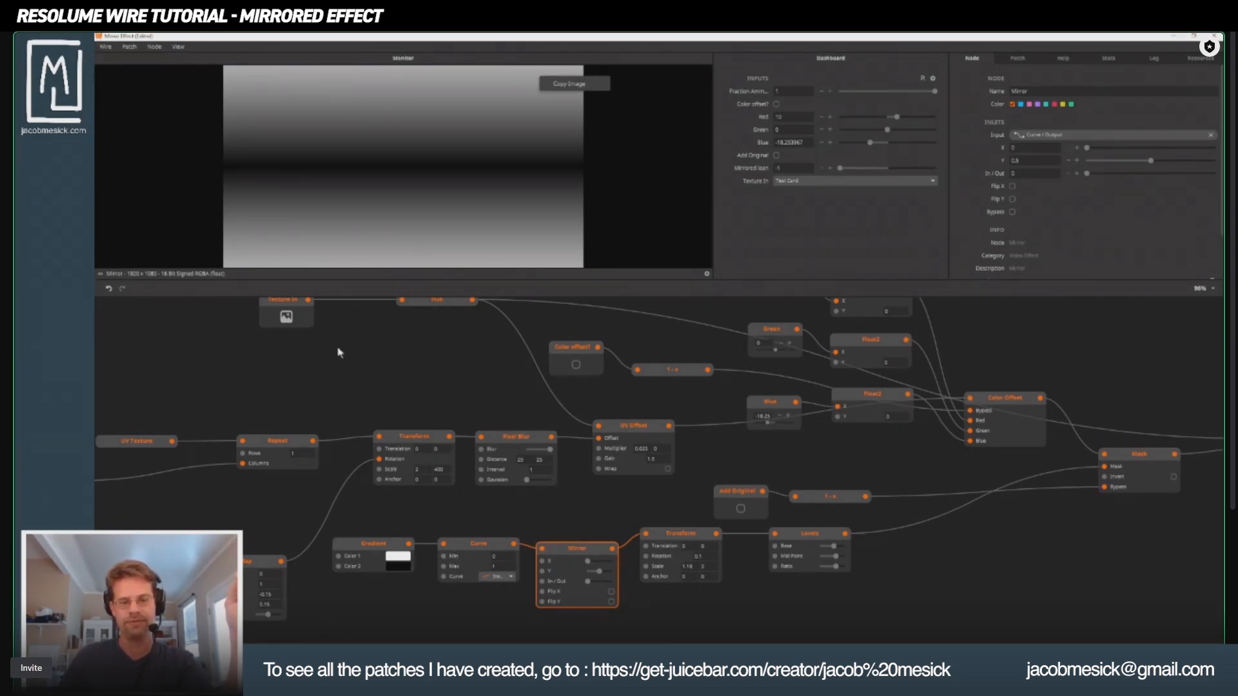
{"action": "left_click", "coordinate": [489, 517]}
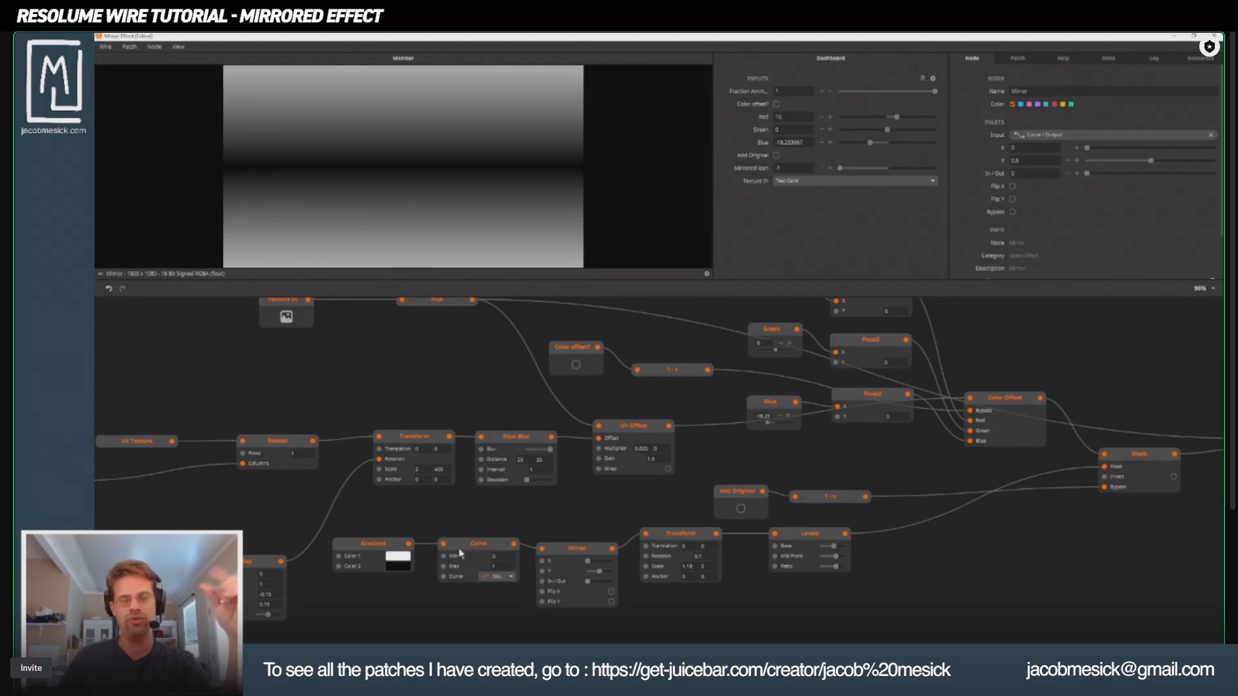
{"action": "left_click", "coordinate": [567, 553]}
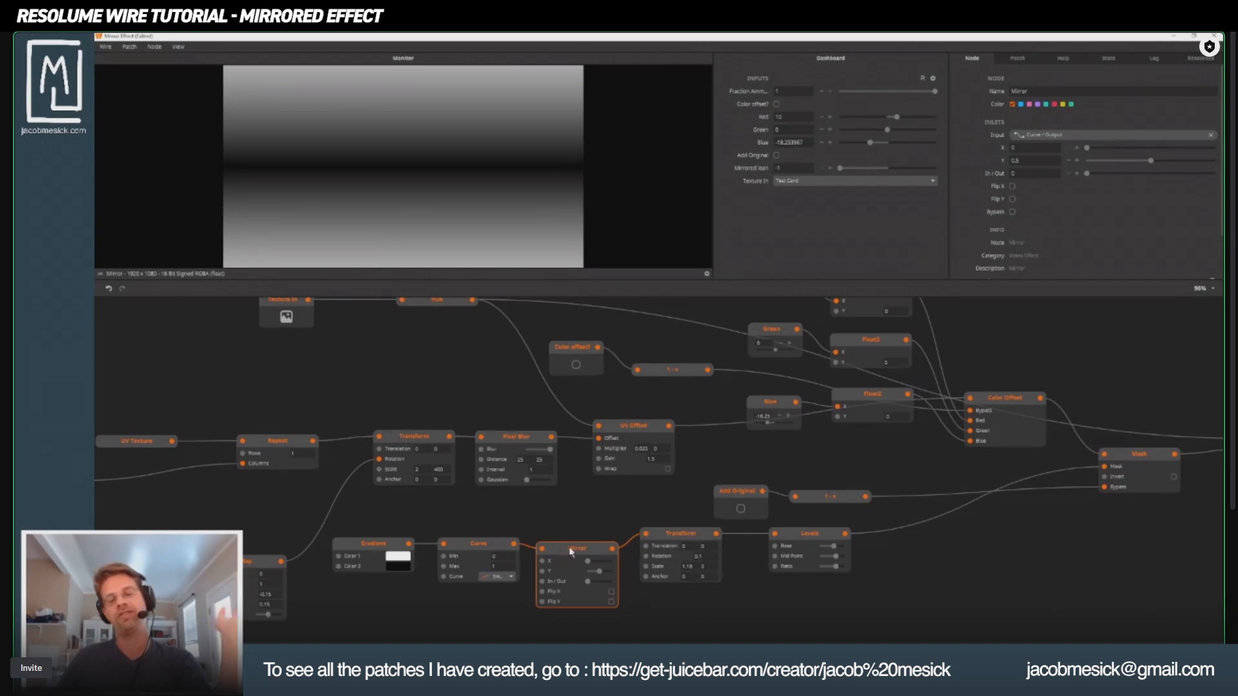
{"action": "left_click", "coordinate": [668, 536]}
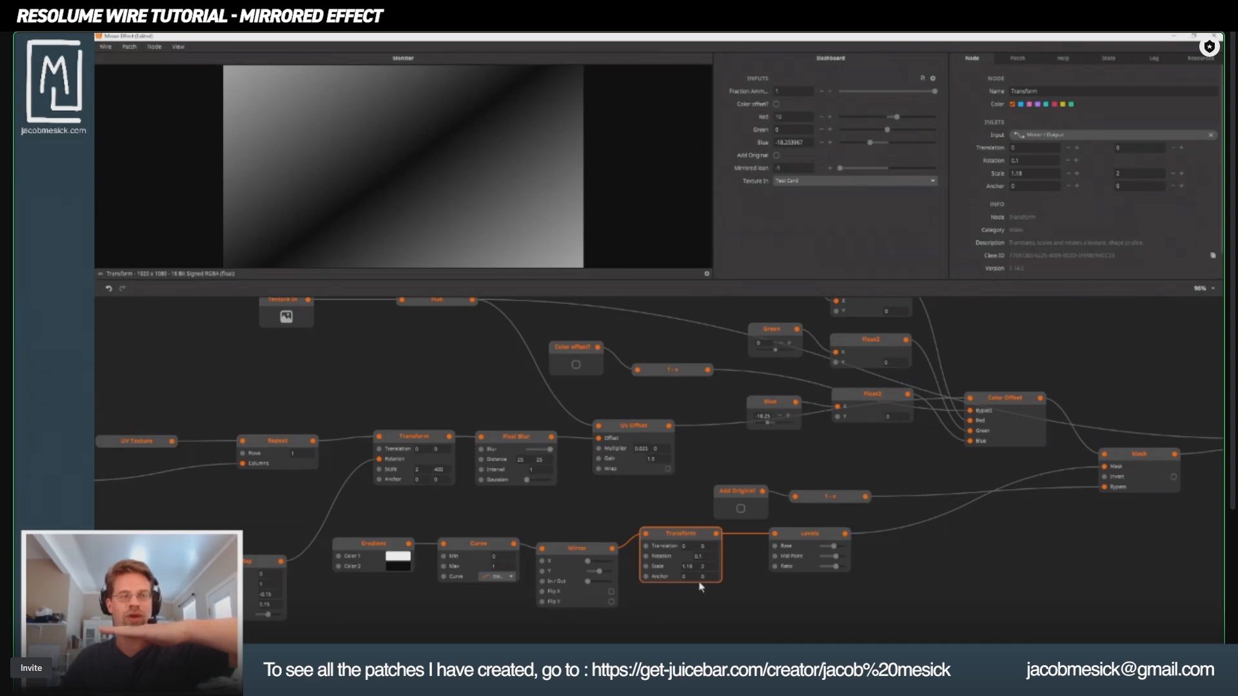
{"action": "left_click", "coordinate": [810, 542]}
{"action": "left_click_drag", "start_coordinate": [1009, 553], "coordinate": [653, 561]}
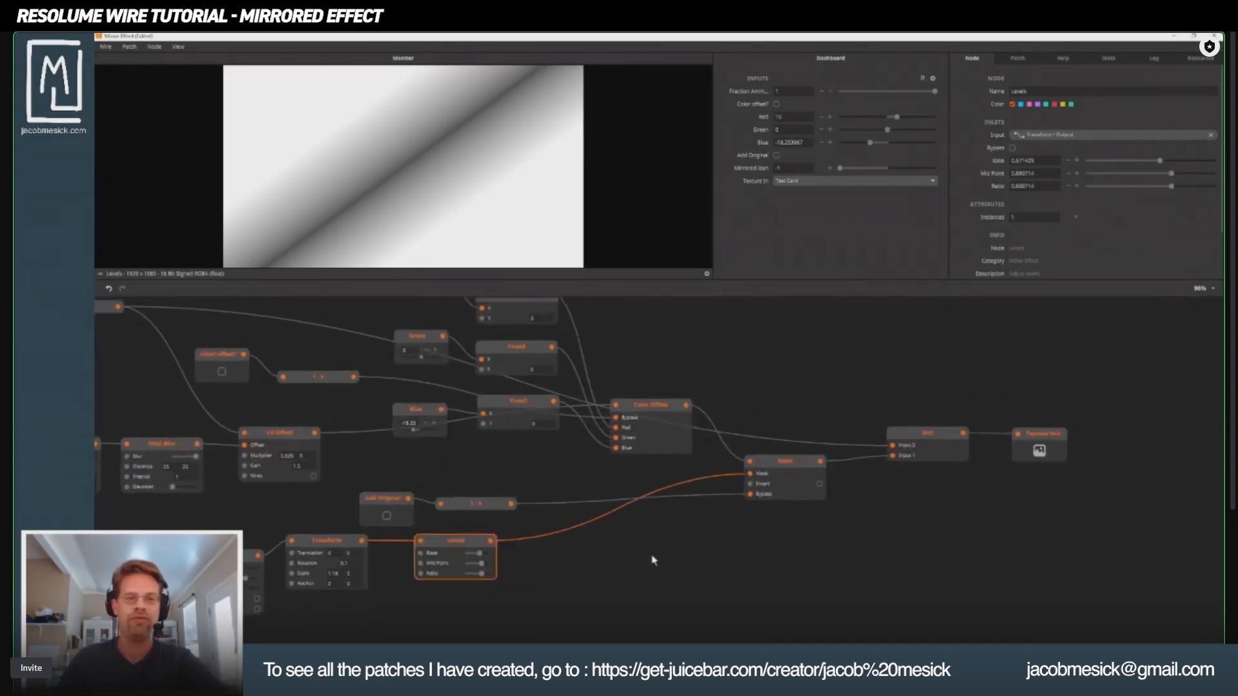
{"action": "left_click_drag", "start_coordinate": [456, 573], "coordinate": [682, 583]}
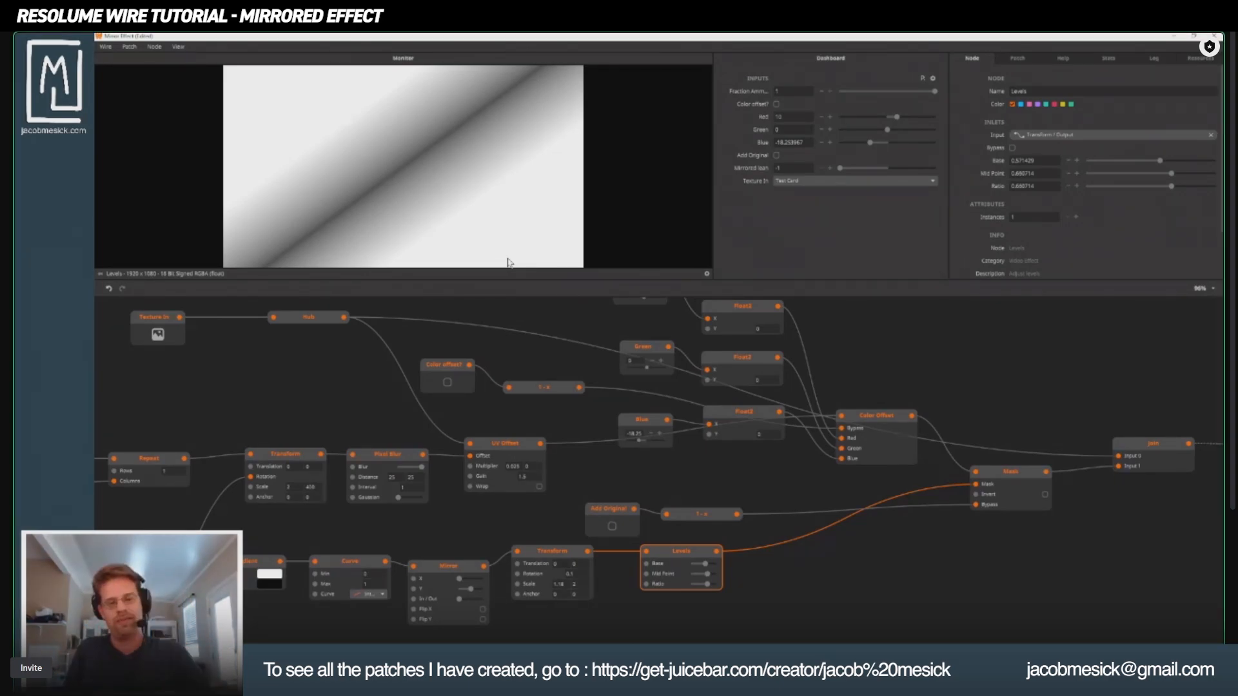
{"action": "left_click_drag", "start_coordinate": [792, 573], "coordinate": [828, 514]}
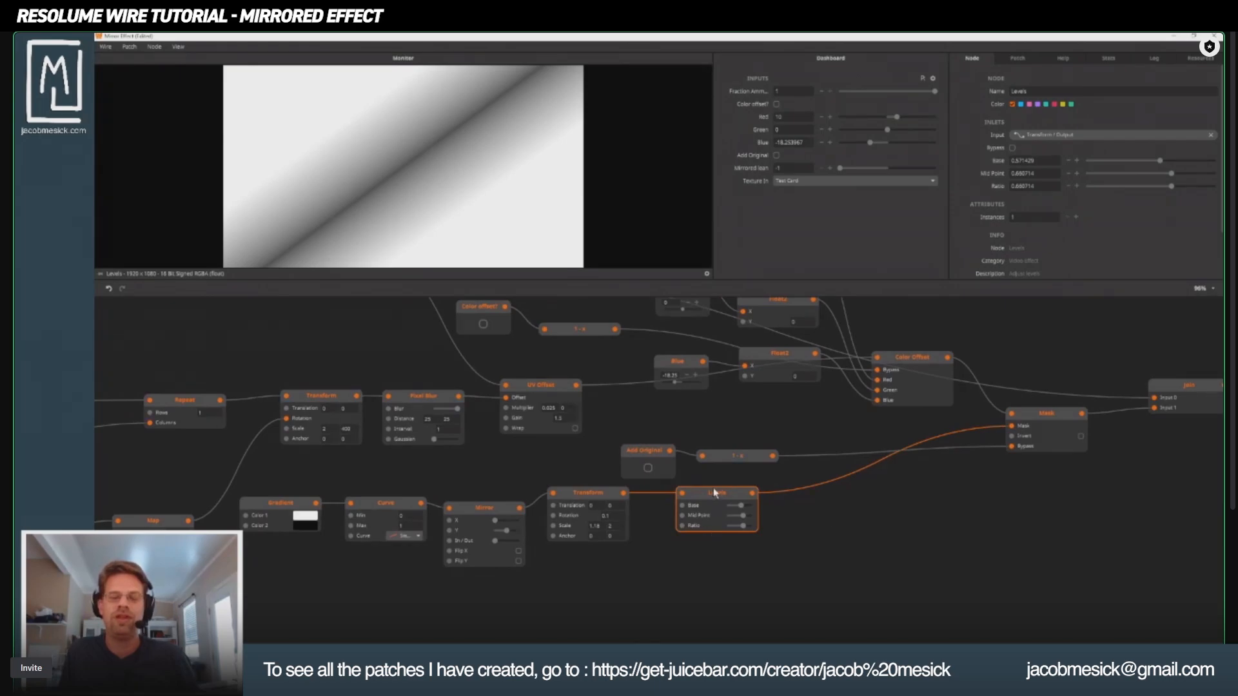
Step: Move the Levels node away from the Transform node and add a Float In node below them
{"action": "left_click_drag", "start_coordinate": [714, 492], "coordinate": [762, 498]}
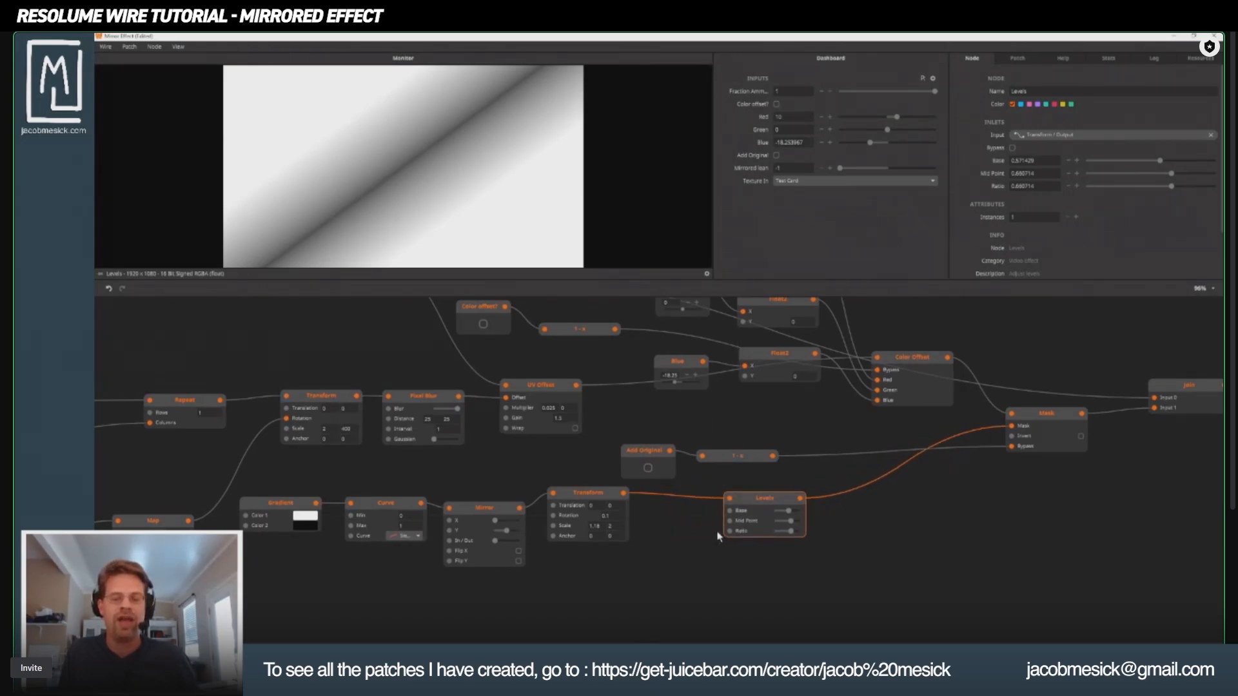
{"action": "double_click", "coordinate": [643, 623]}
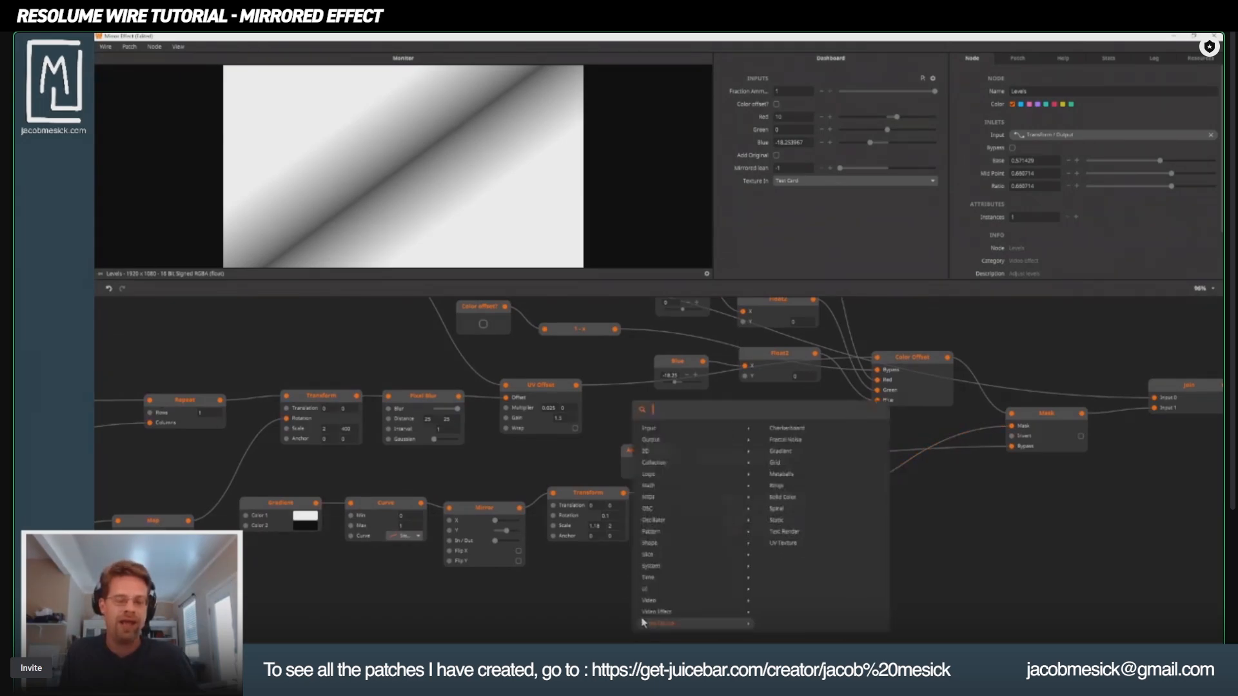
{"action": "type", "text": "Float in"}
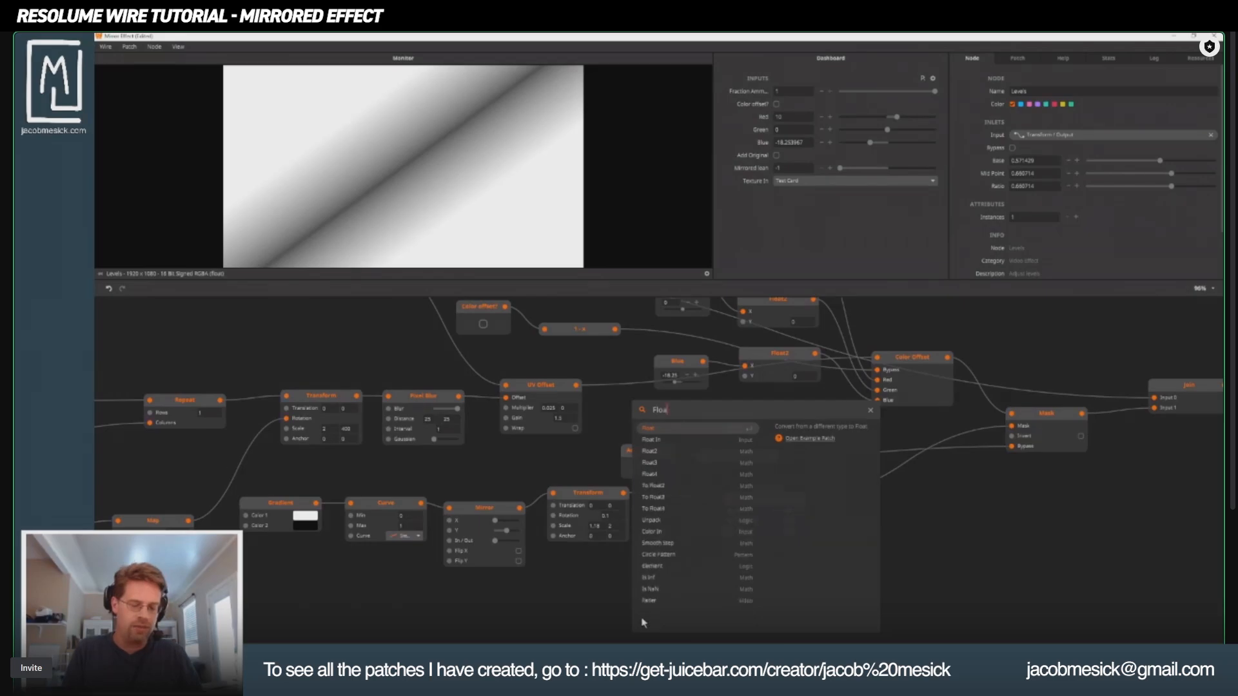
{"action": "key", "text": "Return"}
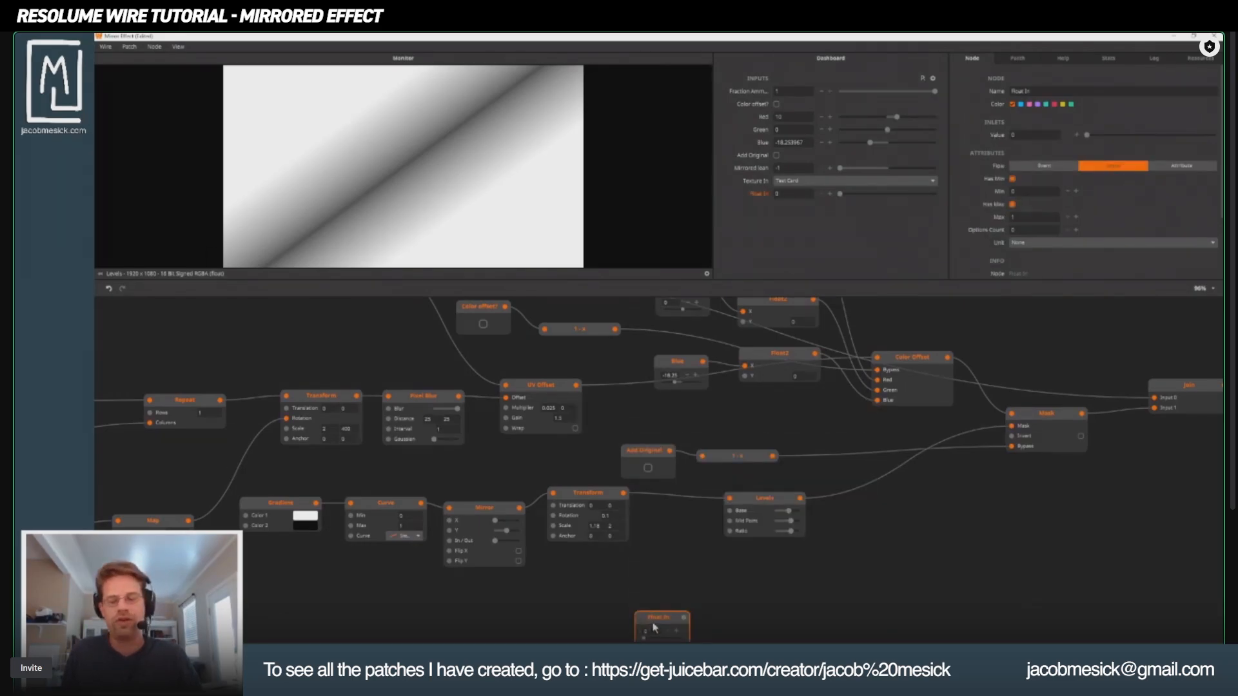
Step: Connect the Float In node to the Base, Mid Point and Ratio inlets of Levels and set its value to about 0.536
{"action": "left_click_drag", "start_coordinate": [653, 627], "coordinate": [729, 511]}
{"action": "left_click_drag", "start_coordinate": [677, 574], "coordinate": [729, 521]}
{"action": "left_click_drag", "start_coordinate": [677, 573], "coordinate": [731, 532]}
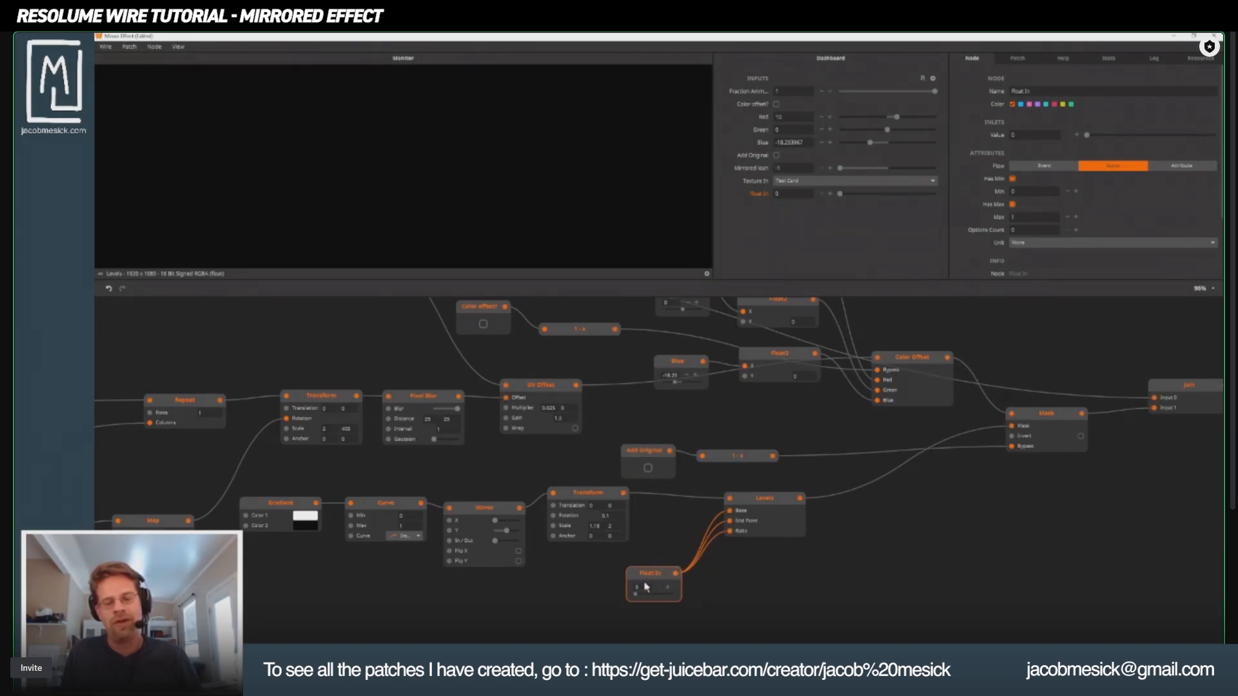
{"action": "mouse_move", "coordinate": [651, 574]}
{"action": "left_mouse_down"}
{"action": "mouse_move", "coordinate": [654, 556]}
{"action": "mouse_move", "coordinate": [657, 575]}
{"action": "left_mouse_up"}
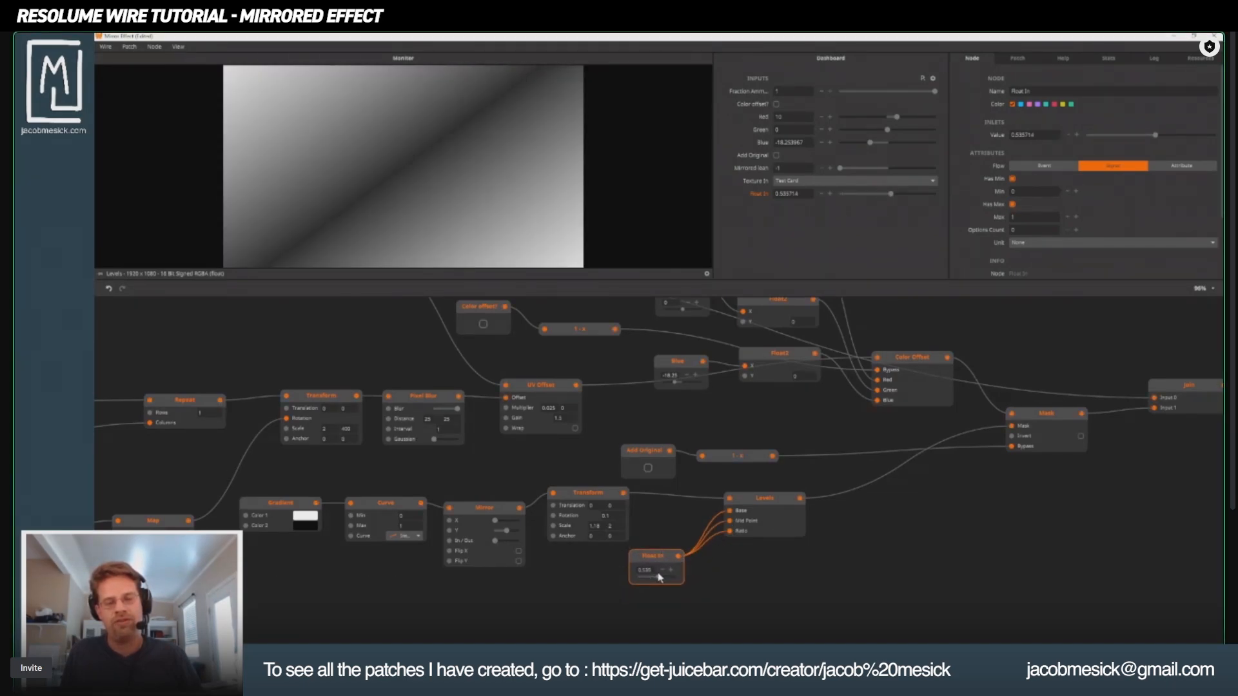
Step: Rename the Float In input as Mask Value
{"action": "double_click", "coordinate": [759, 195]}
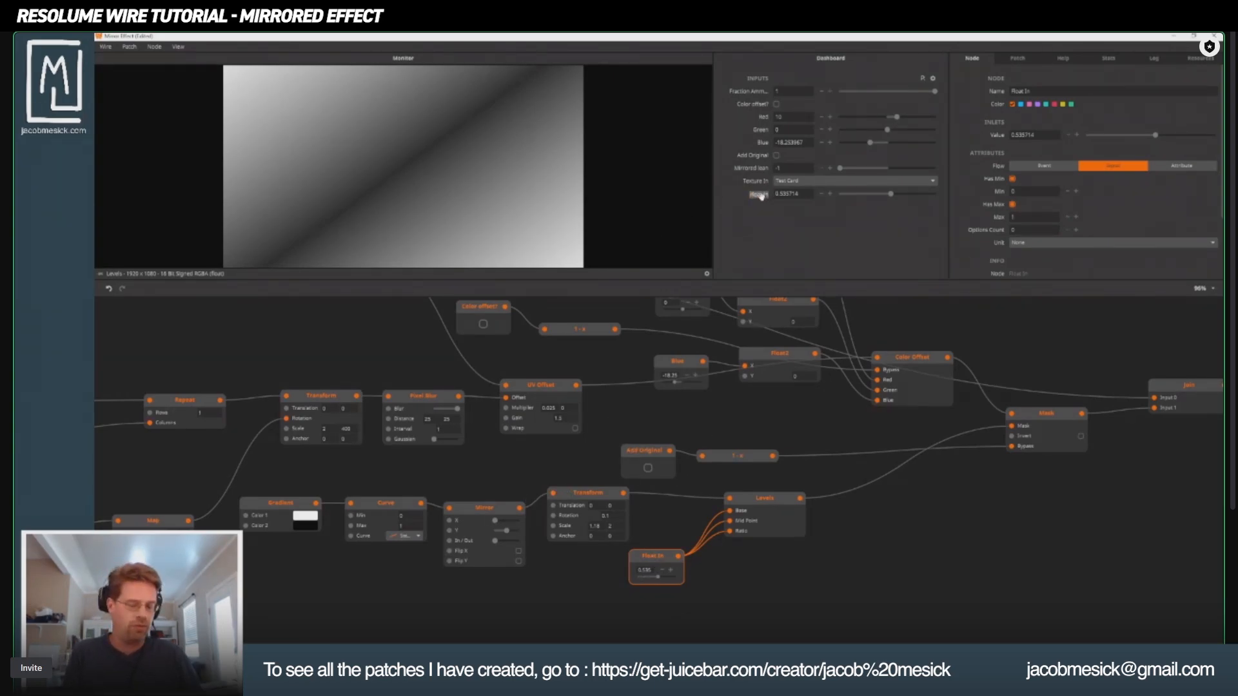
{"action": "type", "text": "Mask"}
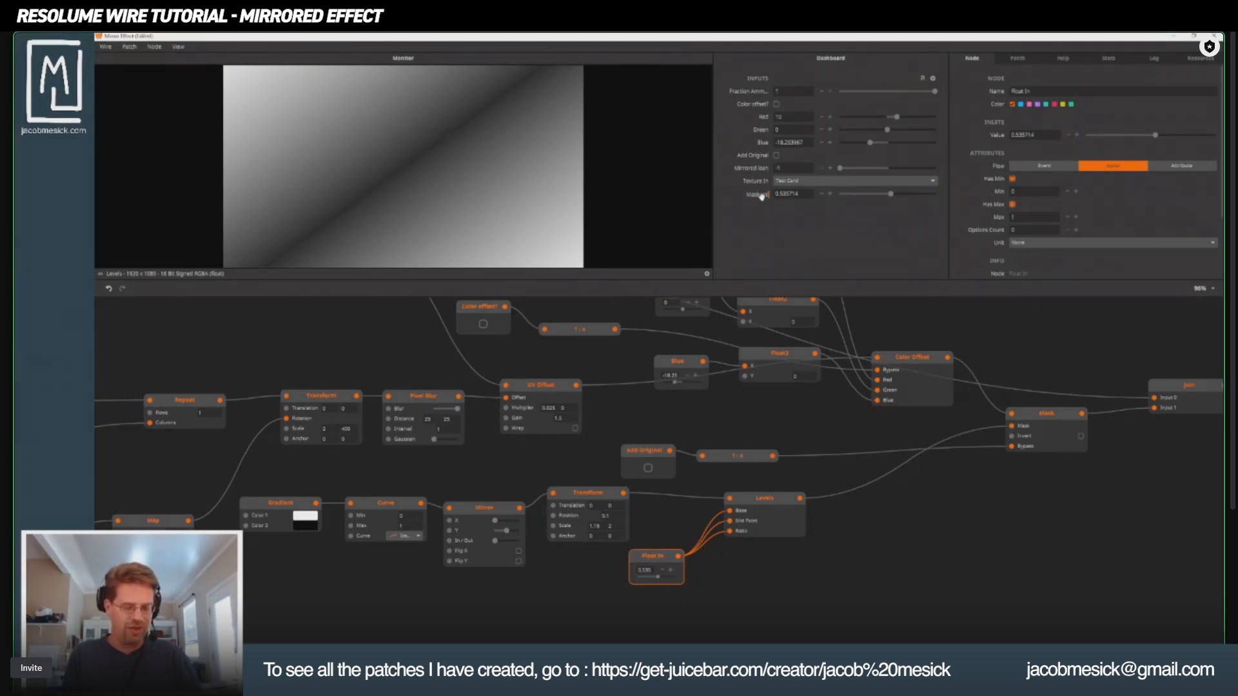
{"action": "type", "text": "Value"}
{"action": "key", "text": "Return"}
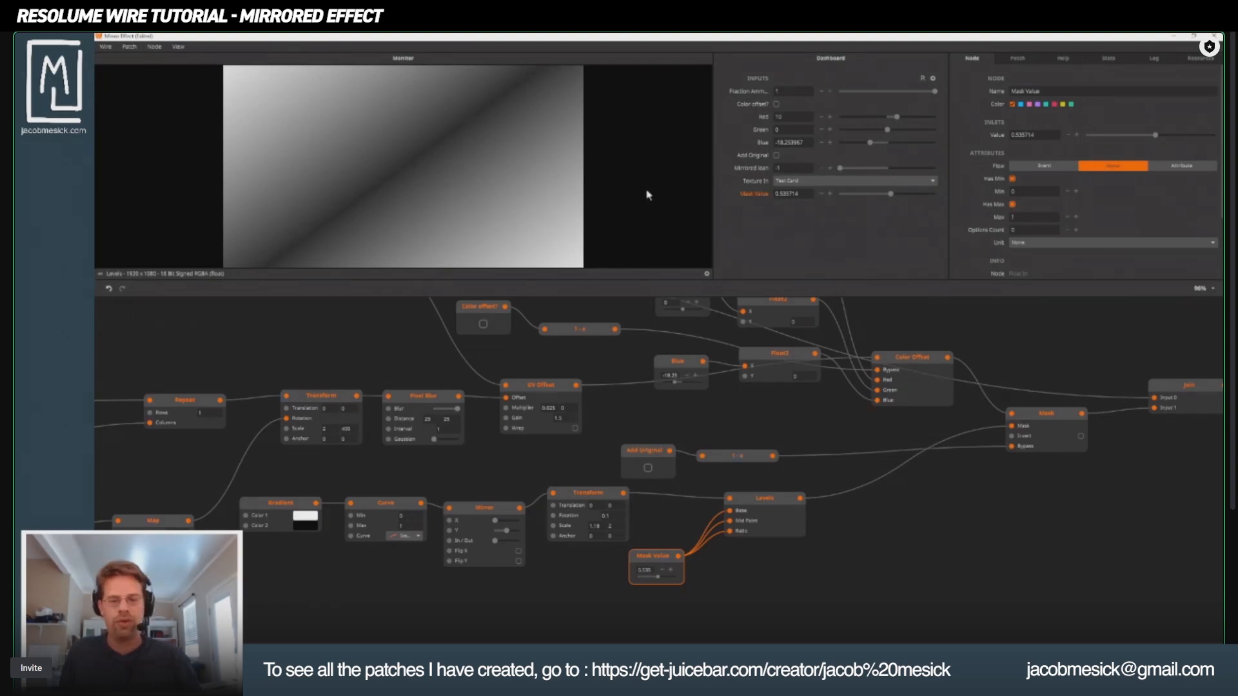
Step: Inspect the 1 - x node after Add Original, and preview the Color Offset node and its inputs
{"action": "left_click", "coordinate": [719, 458]}
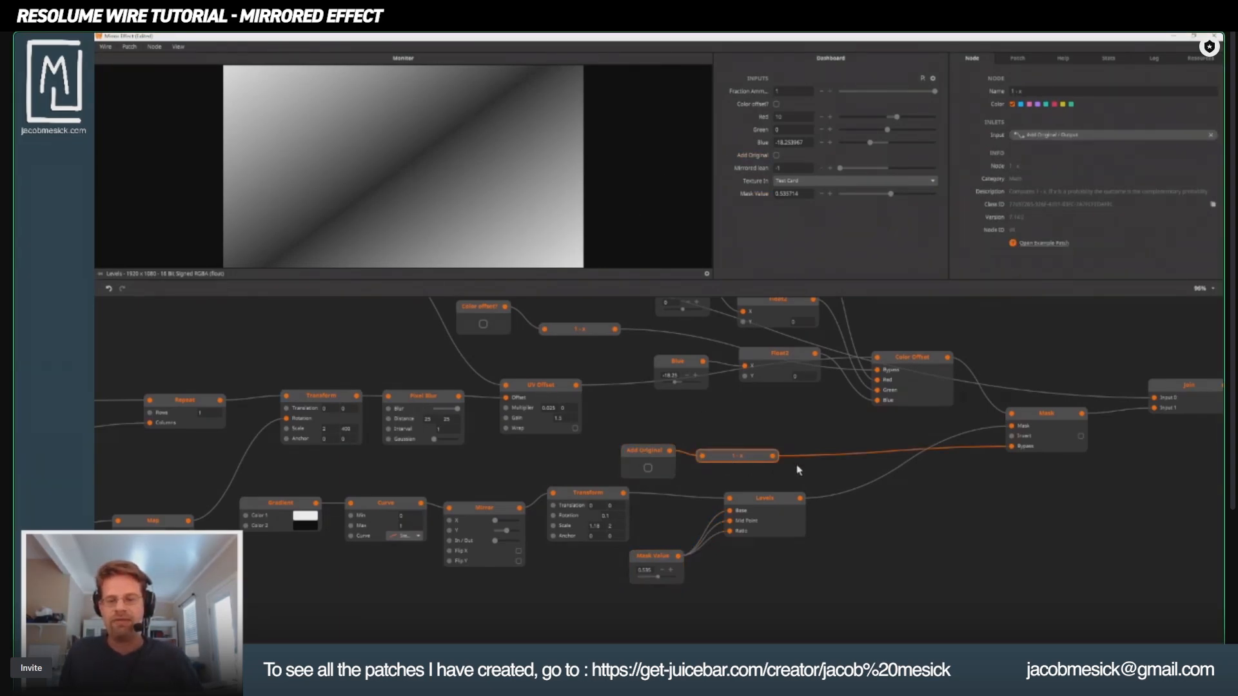
{"action": "left_click_drag", "start_coordinate": [797, 467], "coordinate": [600, 451]}
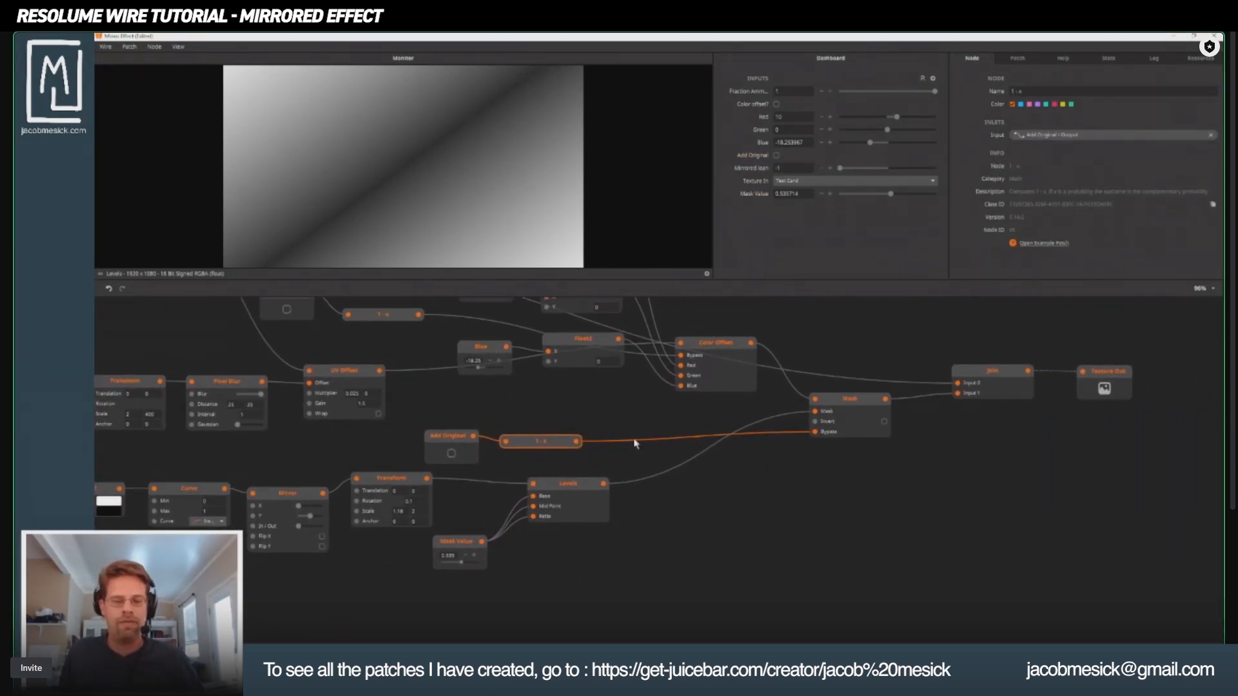
{"action": "left_click", "coordinate": [705, 352]}
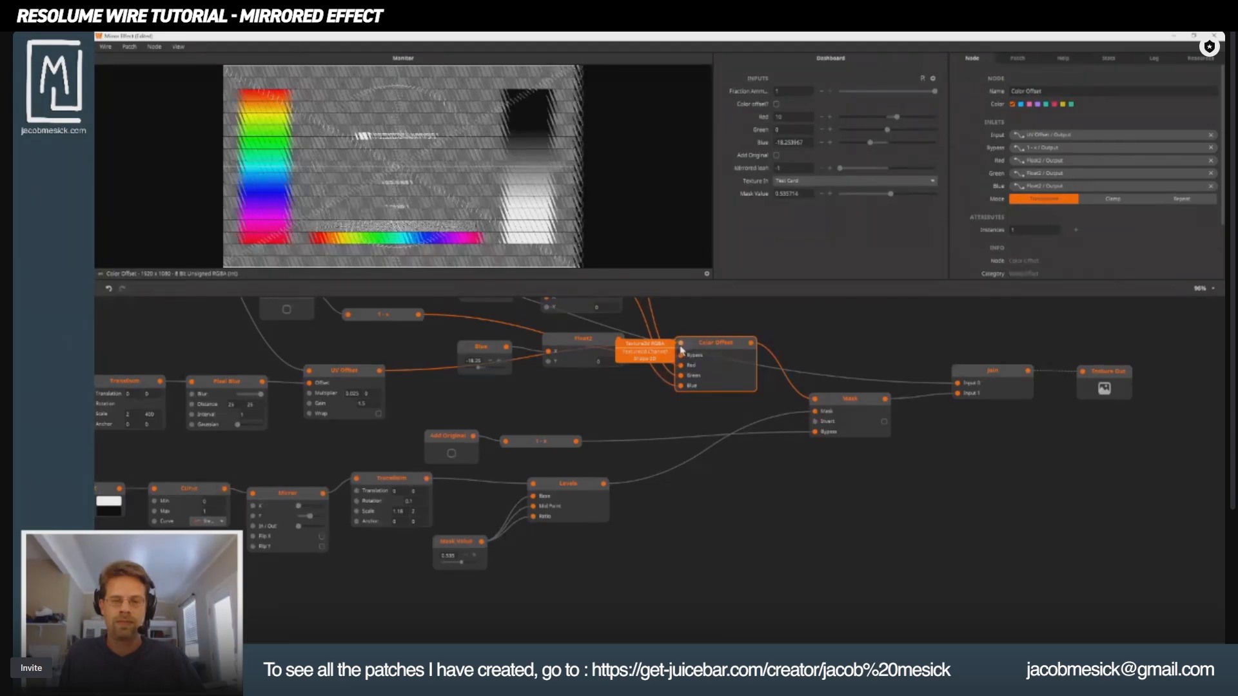
{"action": "scroll", "coordinate": [737, 340], "scroll_direction": "up", "scroll_amount": 3}
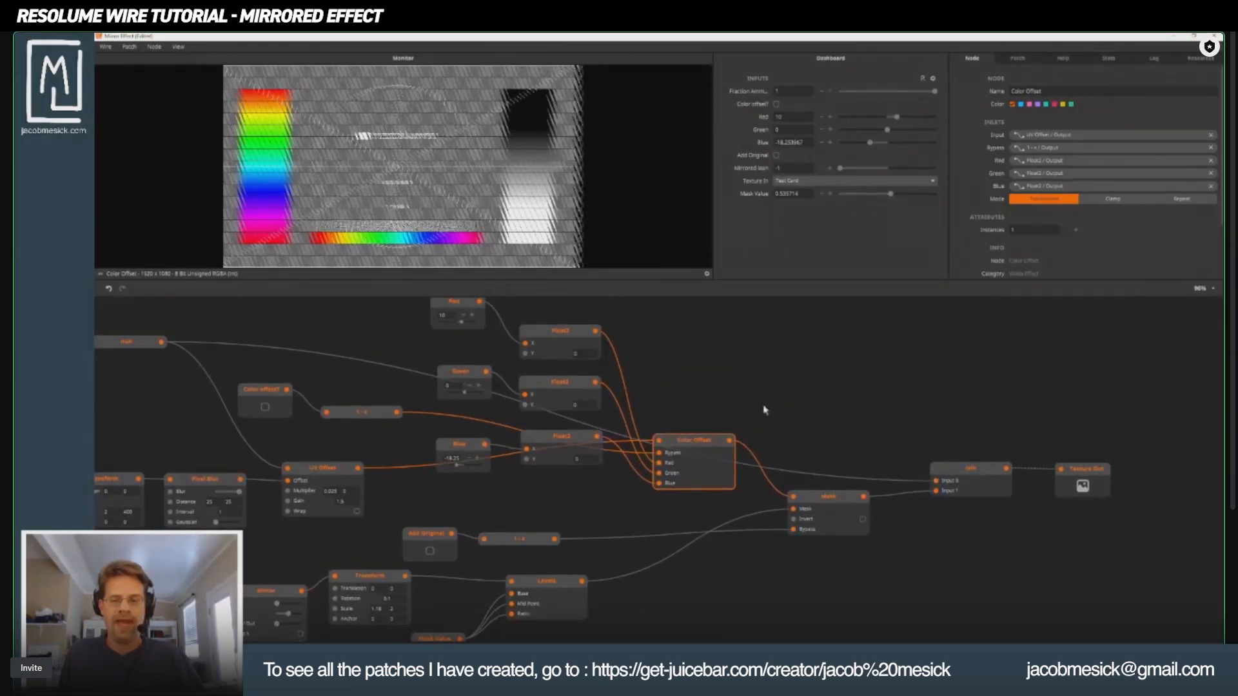
Step: Preview the Join node, turn on Add Original and preview the Mask node
{"action": "left_click", "coordinate": [974, 468]}
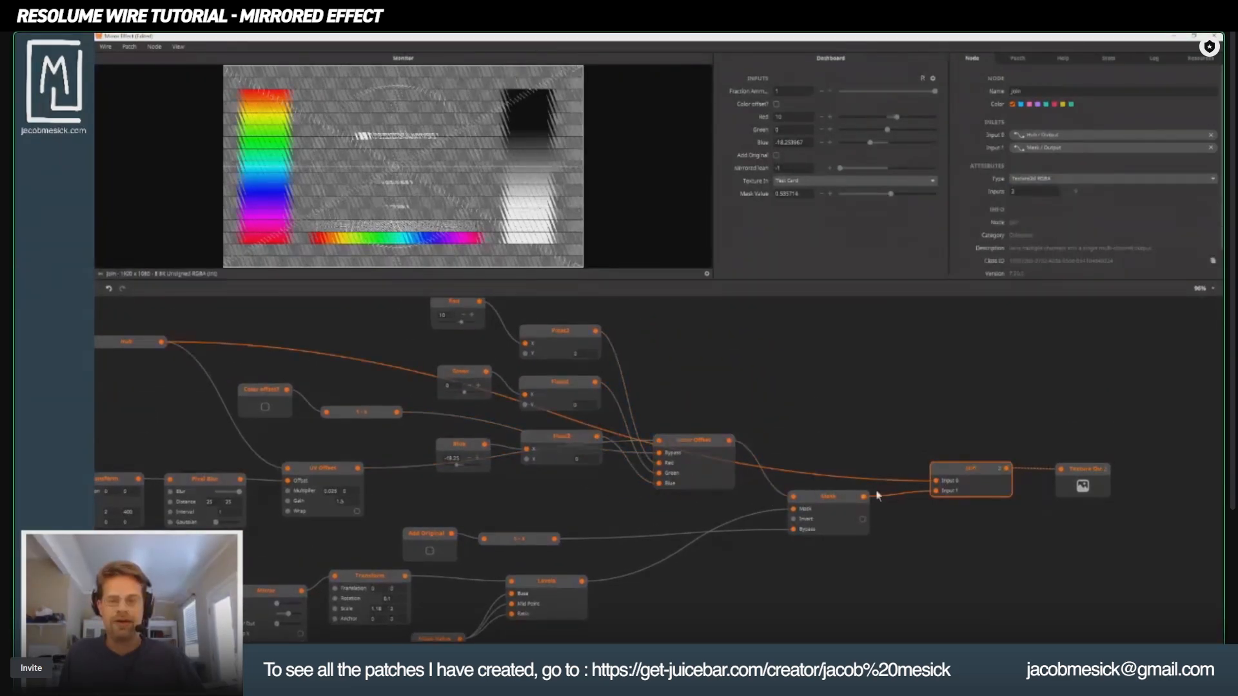
{"action": "left_click", "coordinate": [697, 434]}
{"action": "left_click", "coordinate": [699, 444]}
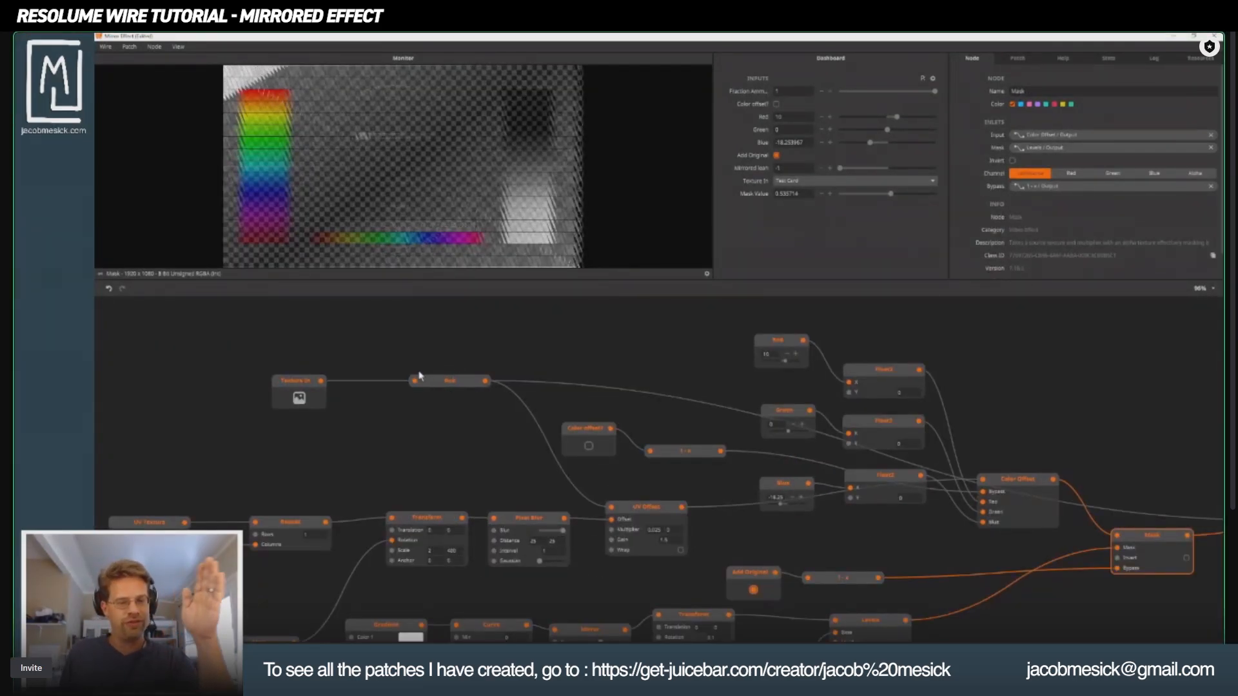
Step: Preview the Hub node and trace its direct connection to Input 0 of the Join node
{"action": "left_click", "coordinate": [445, 381]}
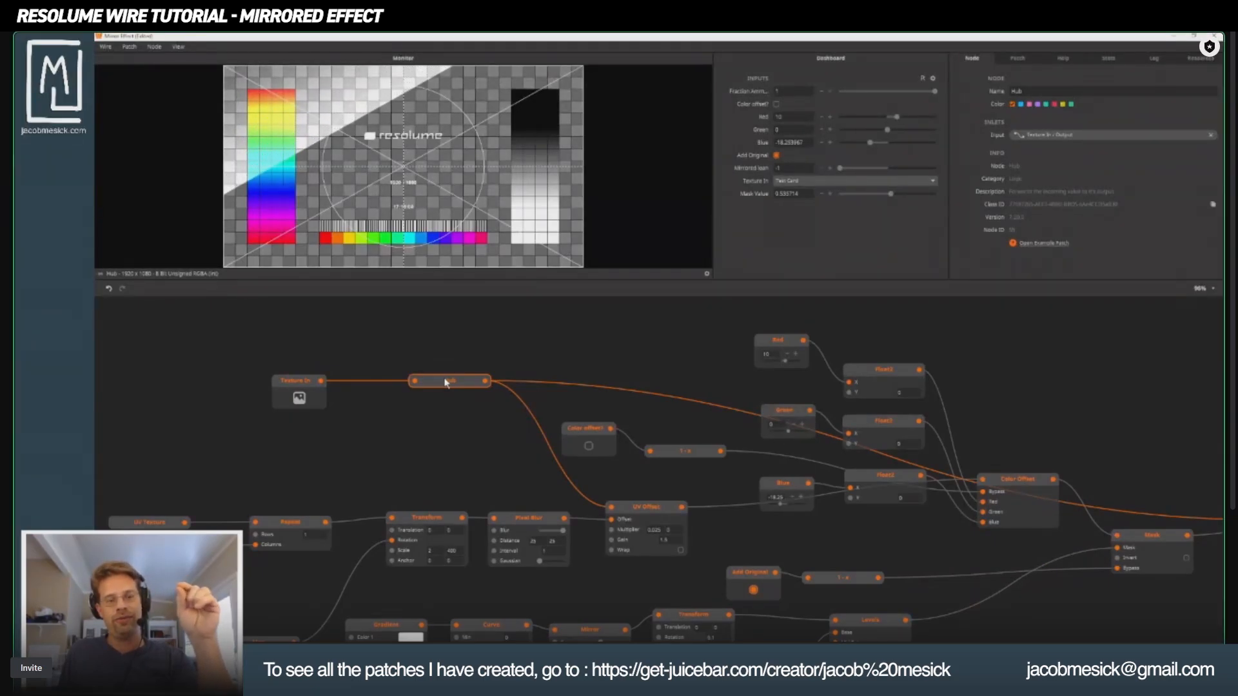
{"action": "left_click_drag", "start_coordinate": [536, 369], "coordinate": [342, 349]}
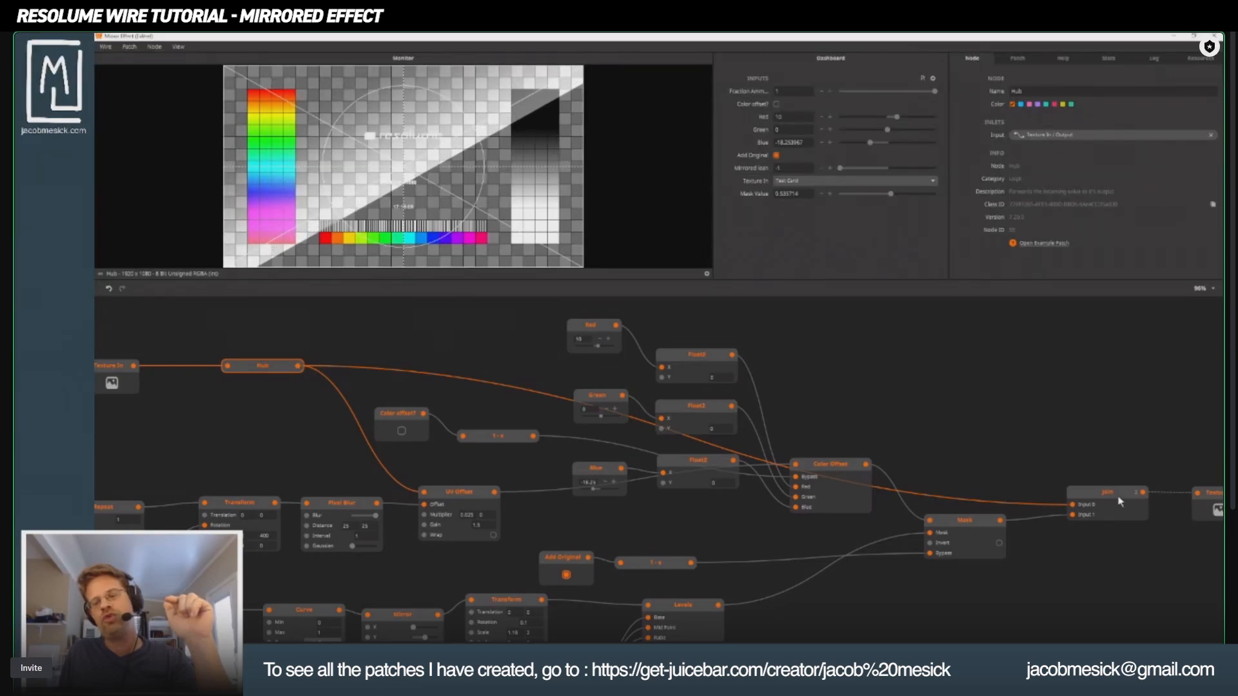
{"action": "left_click_drag", "start_coordinate": [1116, 500], "coordinate": [862, 509]}
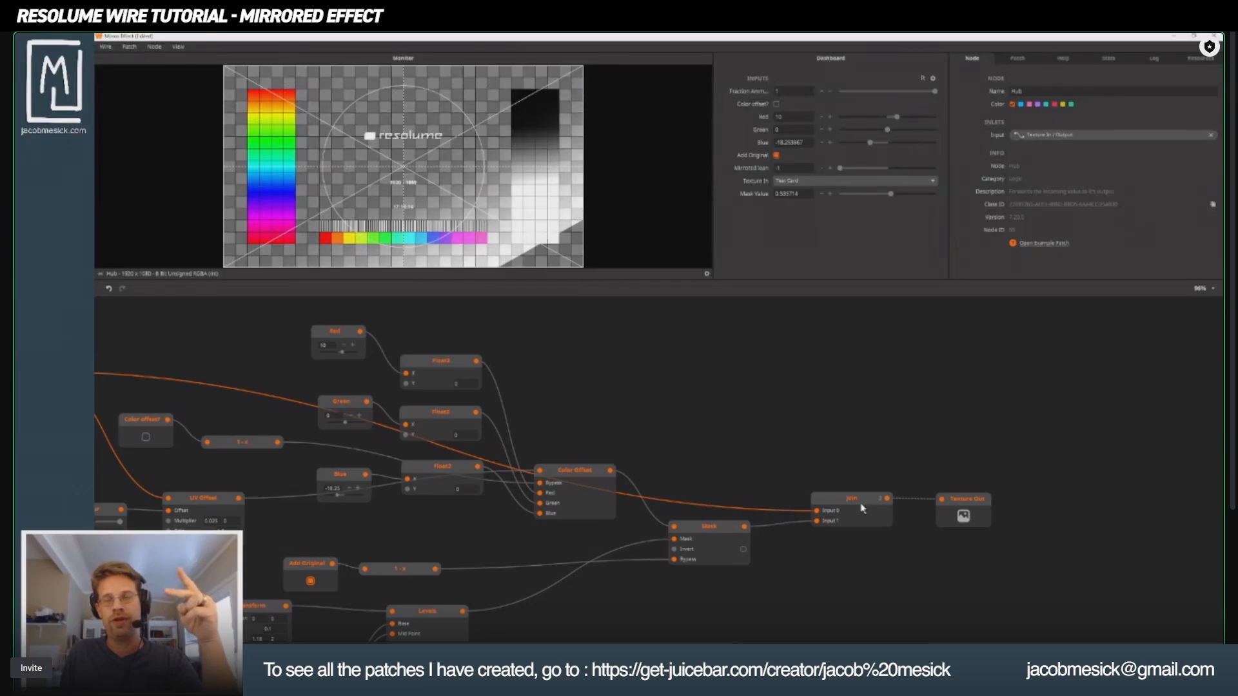
{"action": "mouse_move", "coordinate": [816, 518]}
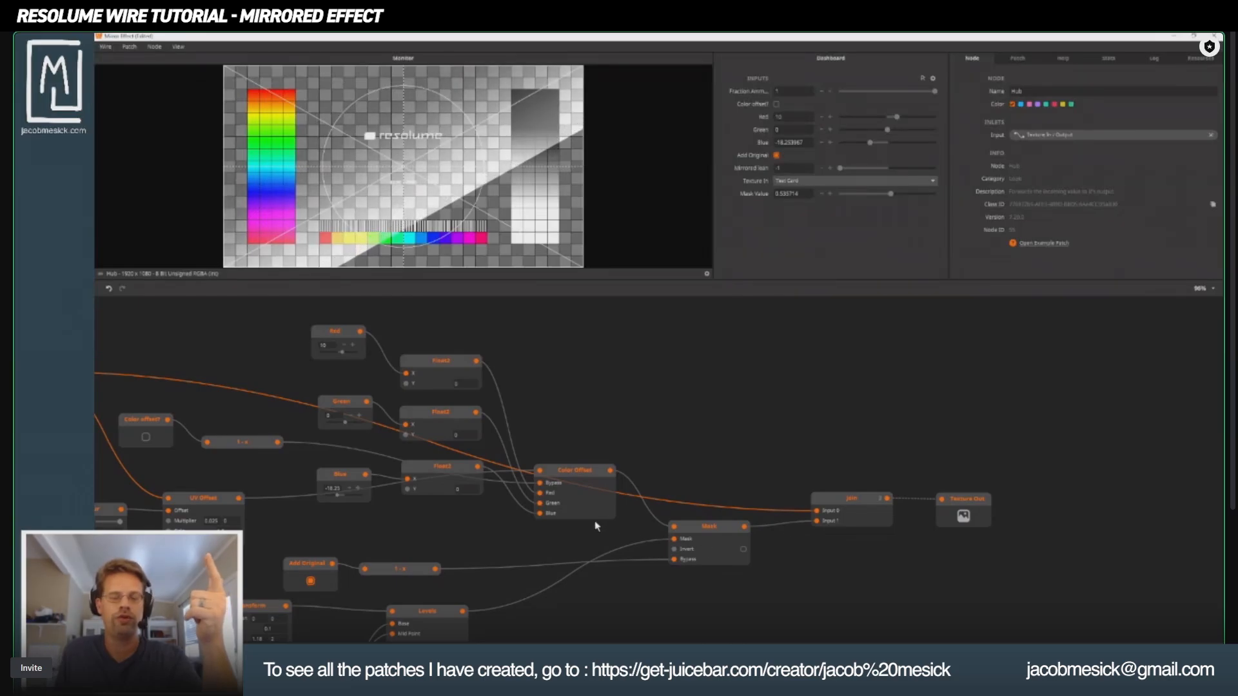
Step: Compare the Mask node's output with the combined image of the Join node
{"action": "left_click_drag", "start_coordinate": [679, 517], "coordinate": [803, 514]}
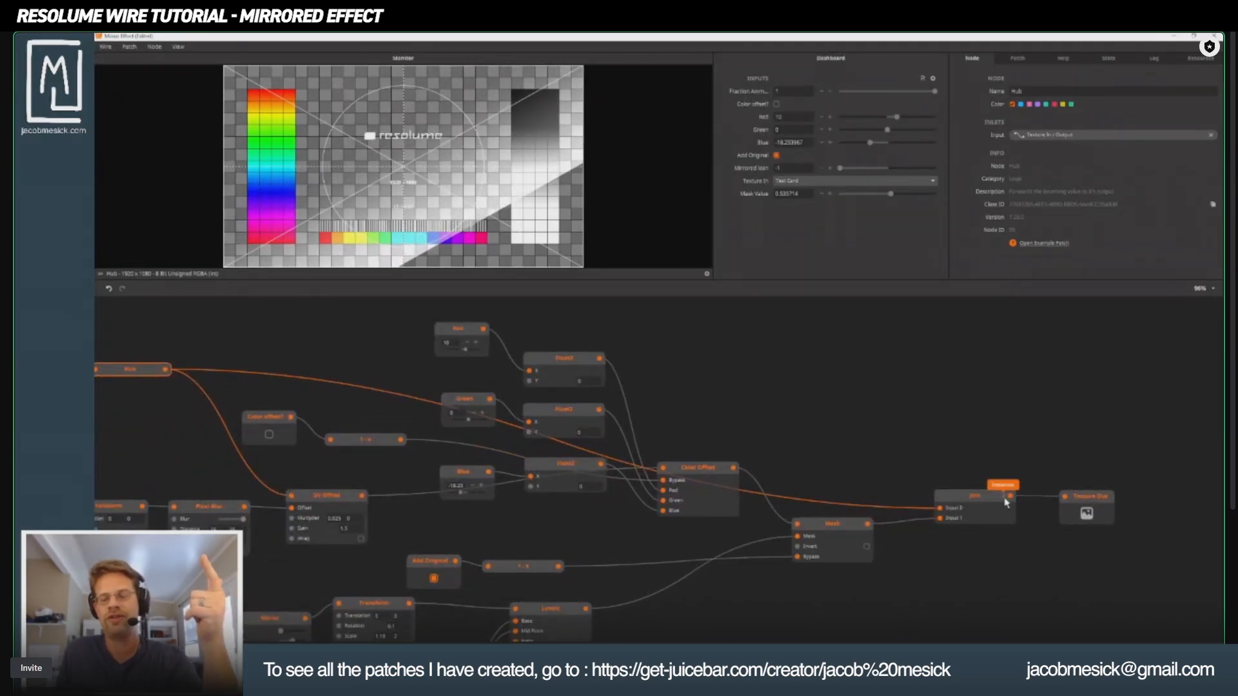
{"action": "left_click", "coordinate": [832, 524]}
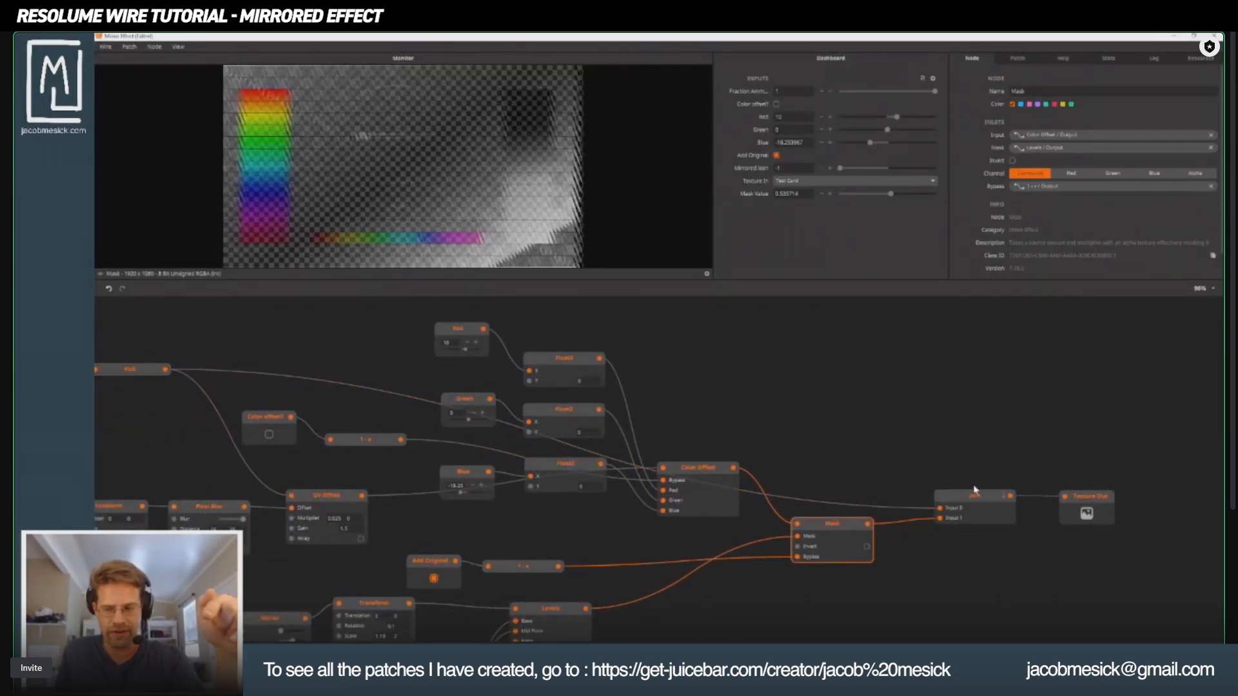
{"action": "left_click", "coordinate": [961, 500]}
Step: Set the Texture In source to Wire Logo
{"action": "left_click_drag", "start_coordinate": [114, 381], "coordinate": [404, 385]}
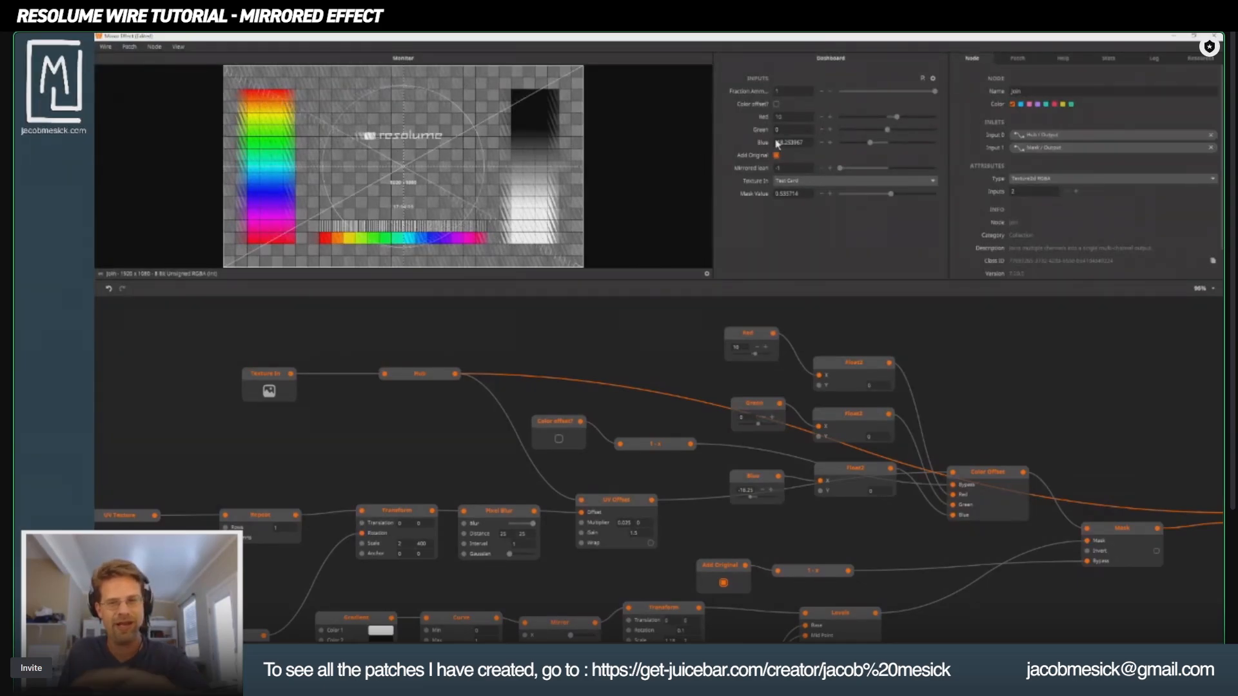
{"action": "left_click", "coordinate": [801, 184]}
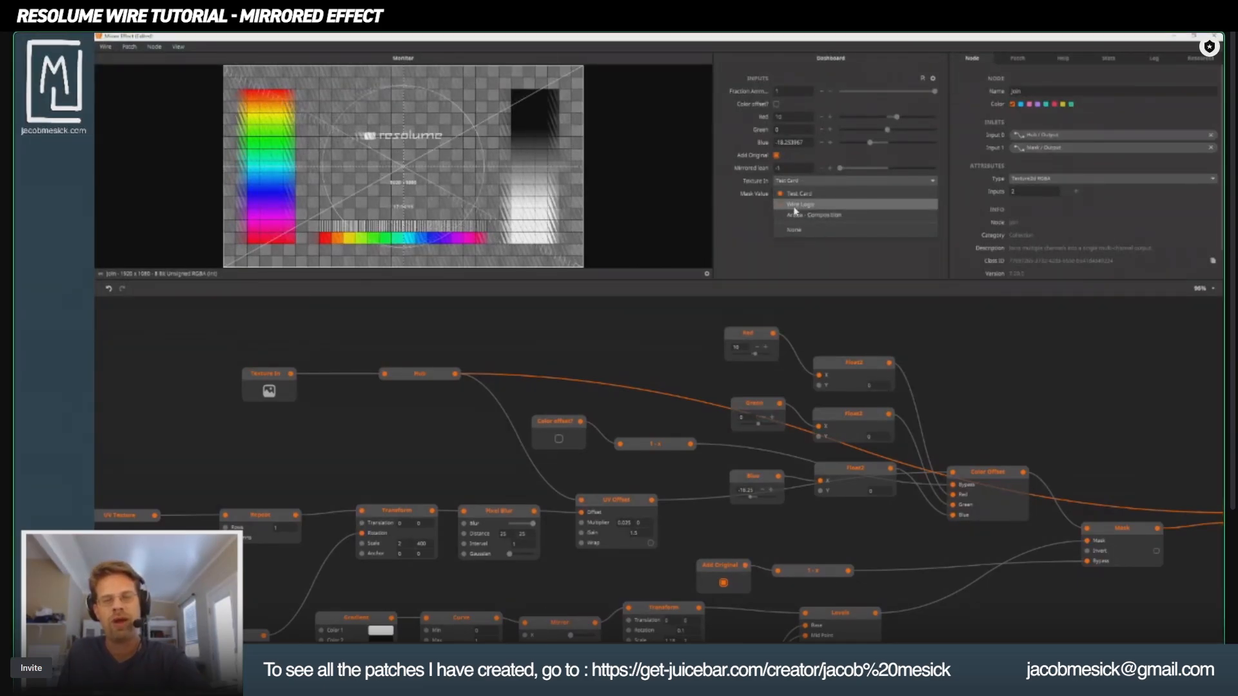
{"action": "left_click", "coordinate": [794, 209]}
Step: Set Mask Value to about 0.505 and preview the Levels and Mask nodes with the logo
{"action": "scroll", "coordinate": [547, 406], "scroll_direction": "up", "scroll_amount": 2}
{"action": "left_click_drag", "start_coordinate": [606, 408], "coordinate": [461, 317]}
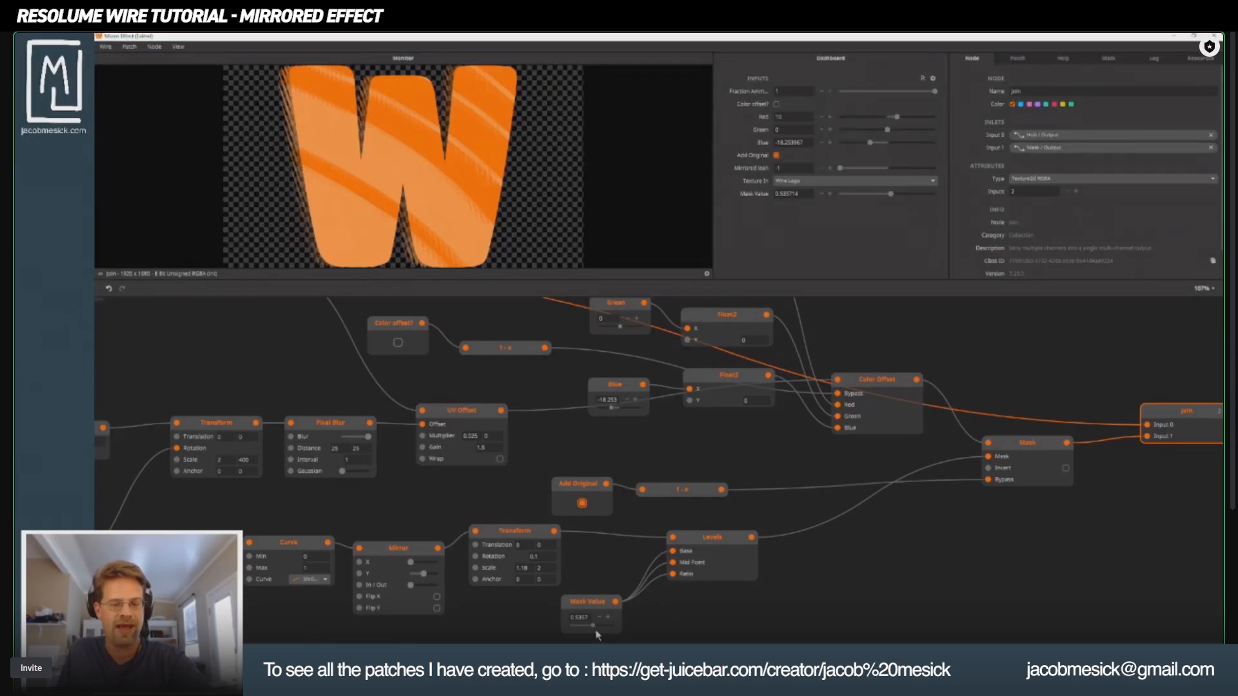
{"action": "mouse_move", "coordinate": [595, 625]}
{"action": "left_mouse_down"}
{"action": "mouse_move", "coordinate": [611, 629]}
{"action": "mouse_move", "coordinate": [592, 627]}
{"action": "left_mouse_up"}
{"action": "left_click", "coordinate": [705, 539]}
{"action": "left_click", "coordinate": [1055, 459]}
{"action": "left_click_drag", "start_coordinate": [1140, 450], "coordinate": [955, 429]}
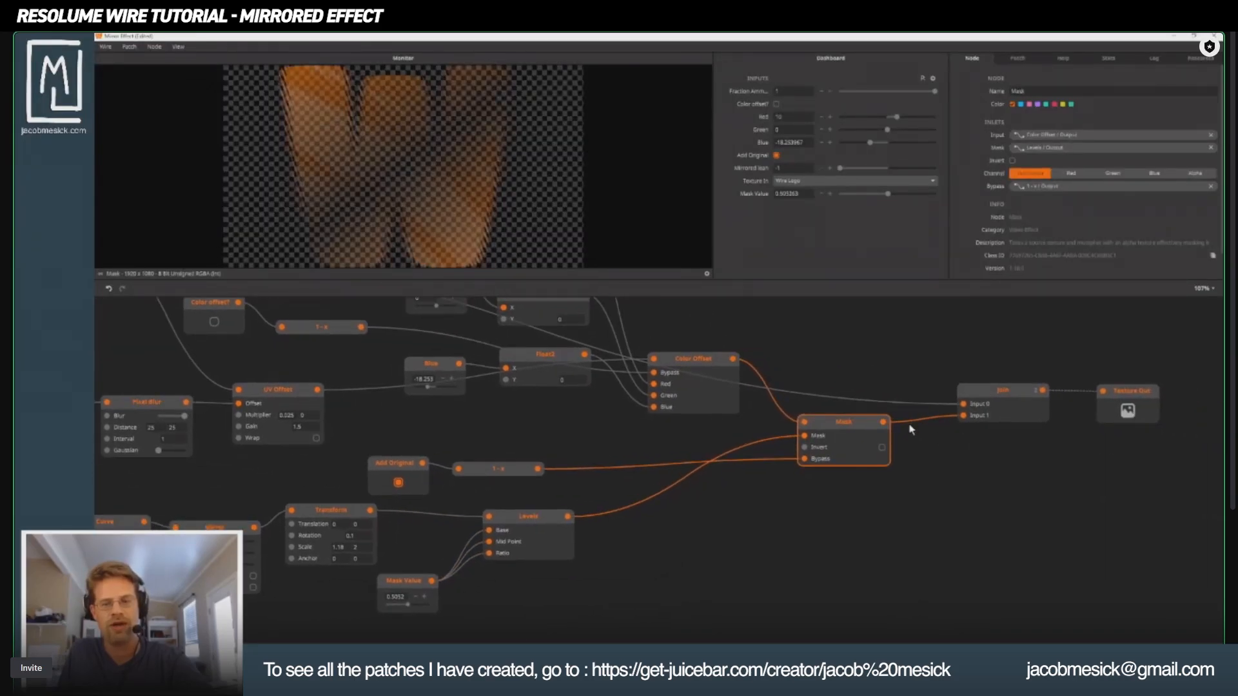
Step: Trace the path from Texture In and Hub through Color Offset and Mask, and preview the Join node
{"action": "left_click_drag", "start_coordinate": [729, 356], "coordinate": [871, 512]}
{"action": "left_click_drag", "start_coordinate": [773, 547], "coordinate": [939, 486]}
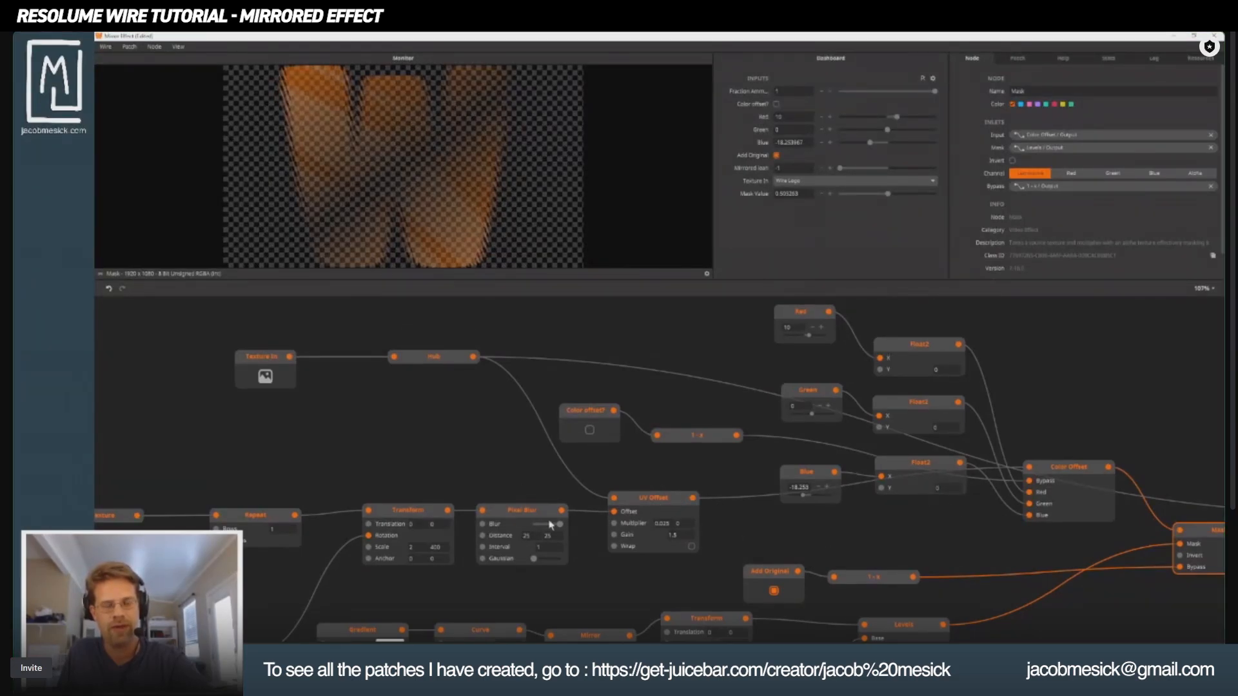
{"action": "left_click_drag", "start_coordinate": [1101, 490], "coordinate": [661, 422]}
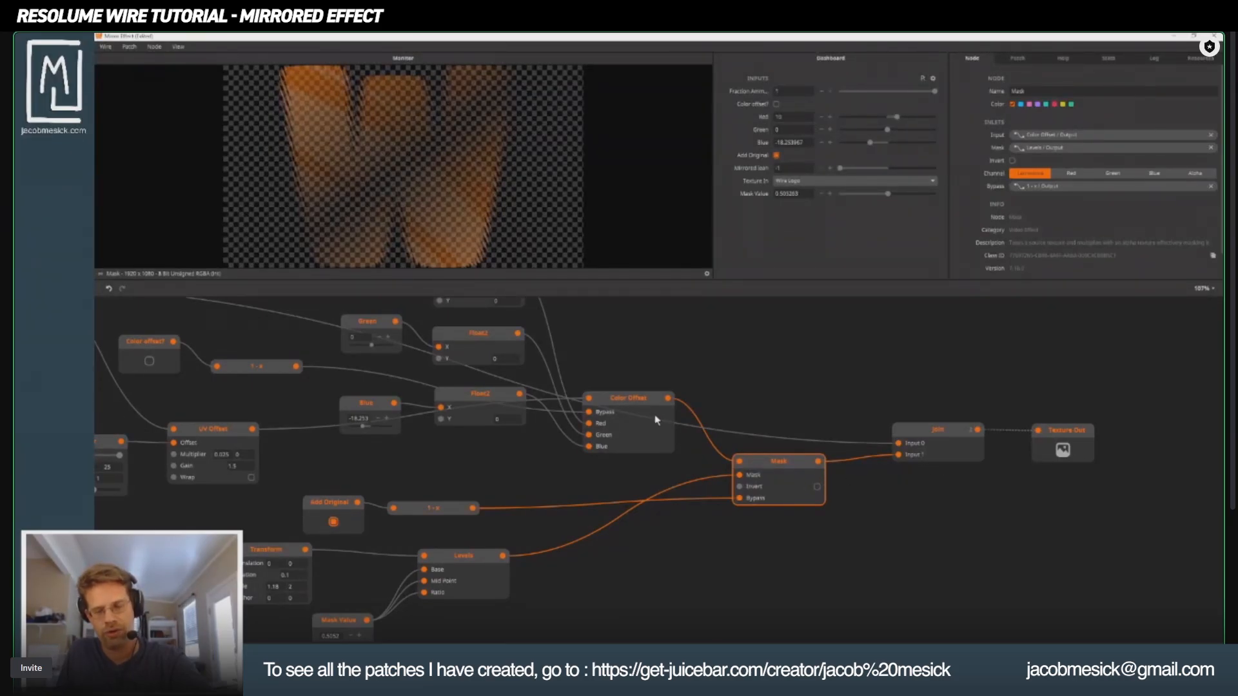
{"action": "left_click", "coordinate": [939, 438]}
{"action": "left_click_drag", "start_coordinate": [489, 474], "coordinate": [714, 494]}
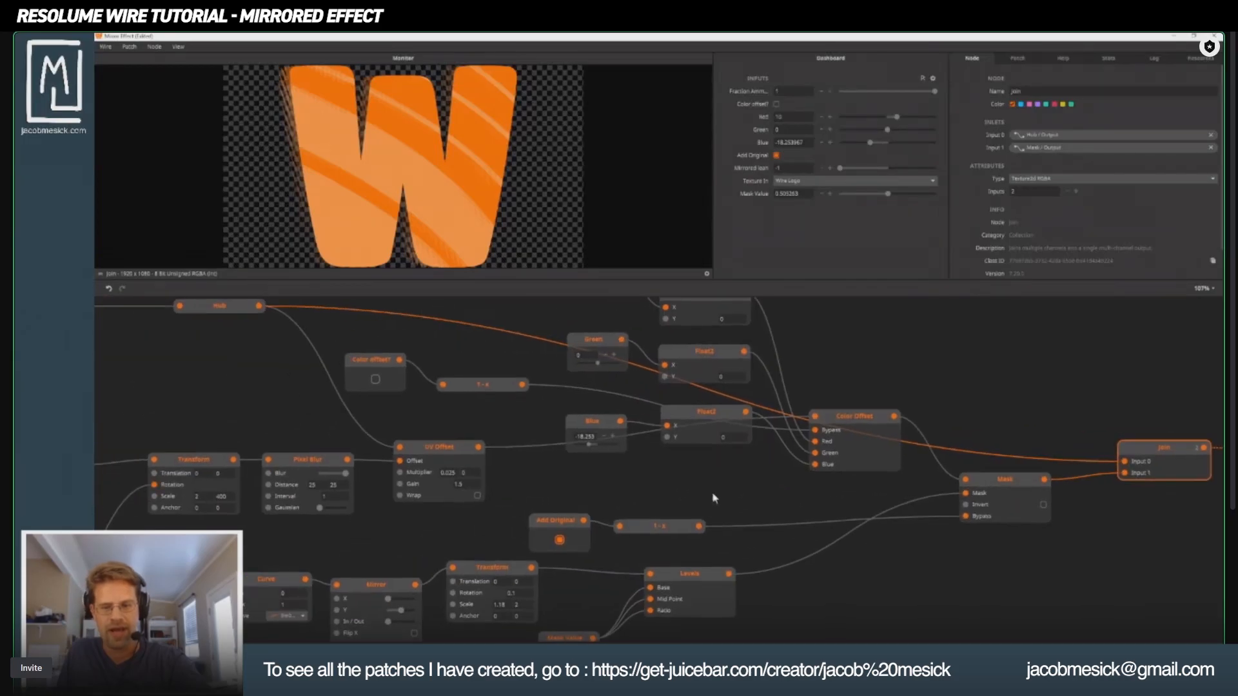
Step: Set Mask Value to about 0.695 while previewing the Join node
{"action": "left_click_drag", "start_coordinate": [588, 526], "coordinate": [580, 362]}
{"action": "left_click_drag", "start_coordinate": [561, 502], "coordinate": [568, 506]}
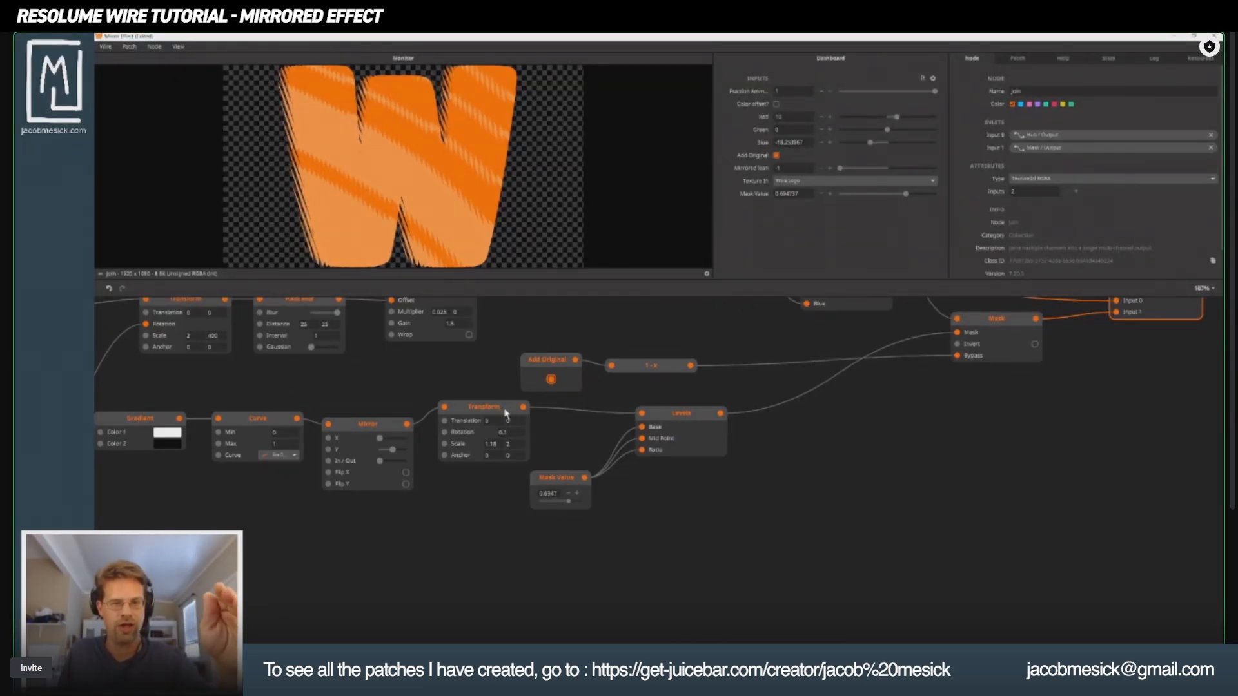
{"action": "left_click_drag", "start_coordinate": [500, 369], "coordinate": [626, 540]}
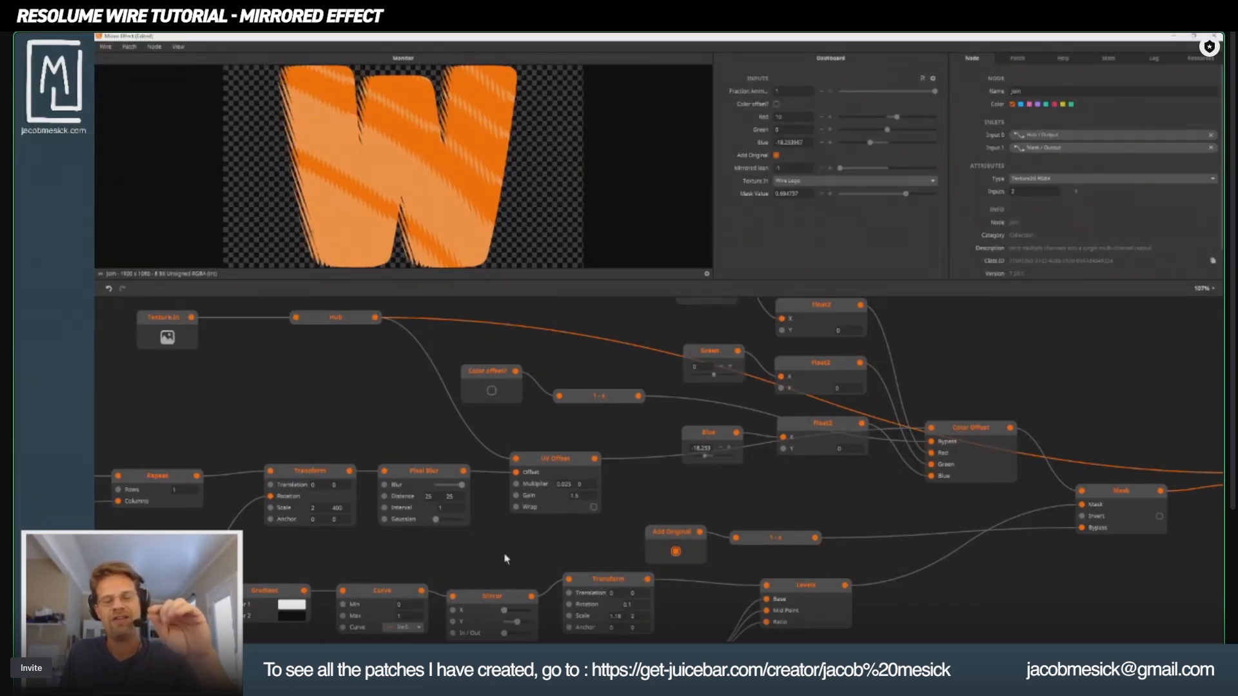
Step: Compare the output of the Transform node ahead of Pixel Blur with the output of the UV Offset node
{"action": "left_click_drag", "start_coordinate": [512, 583], "coordinate": [734, 534]}
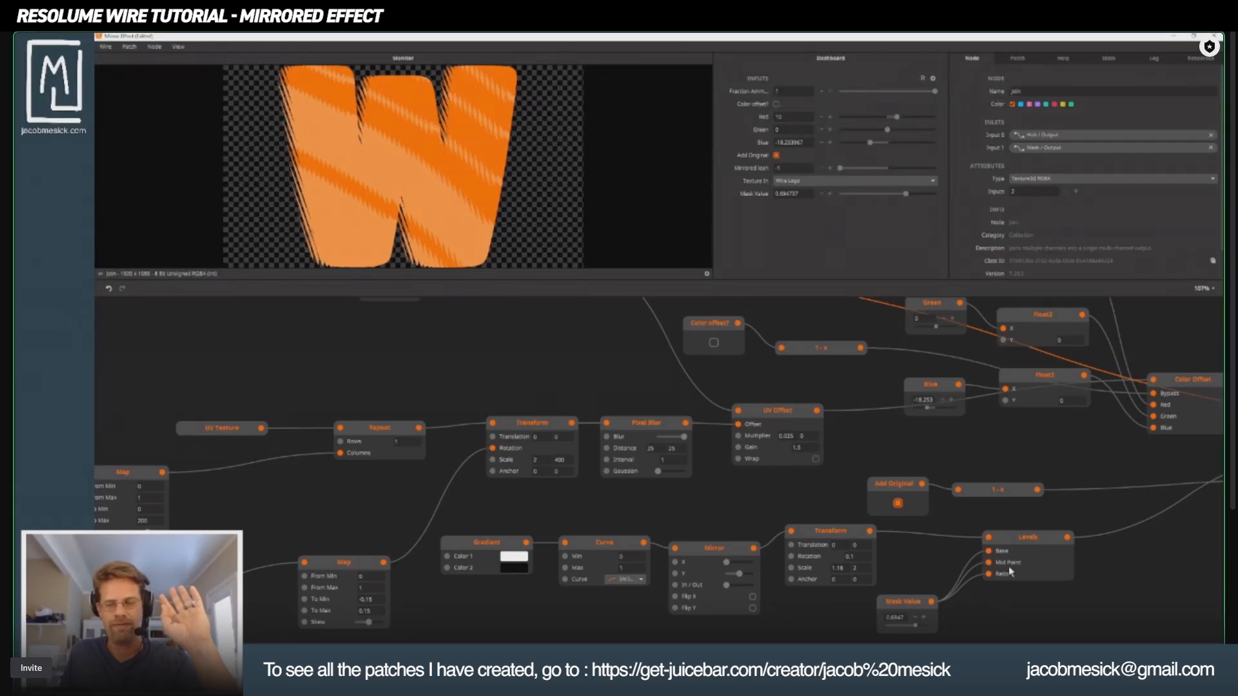
{"action": "left_click_drag", "start_coordinate": [278, 528], "coordinate": [480, 532]}
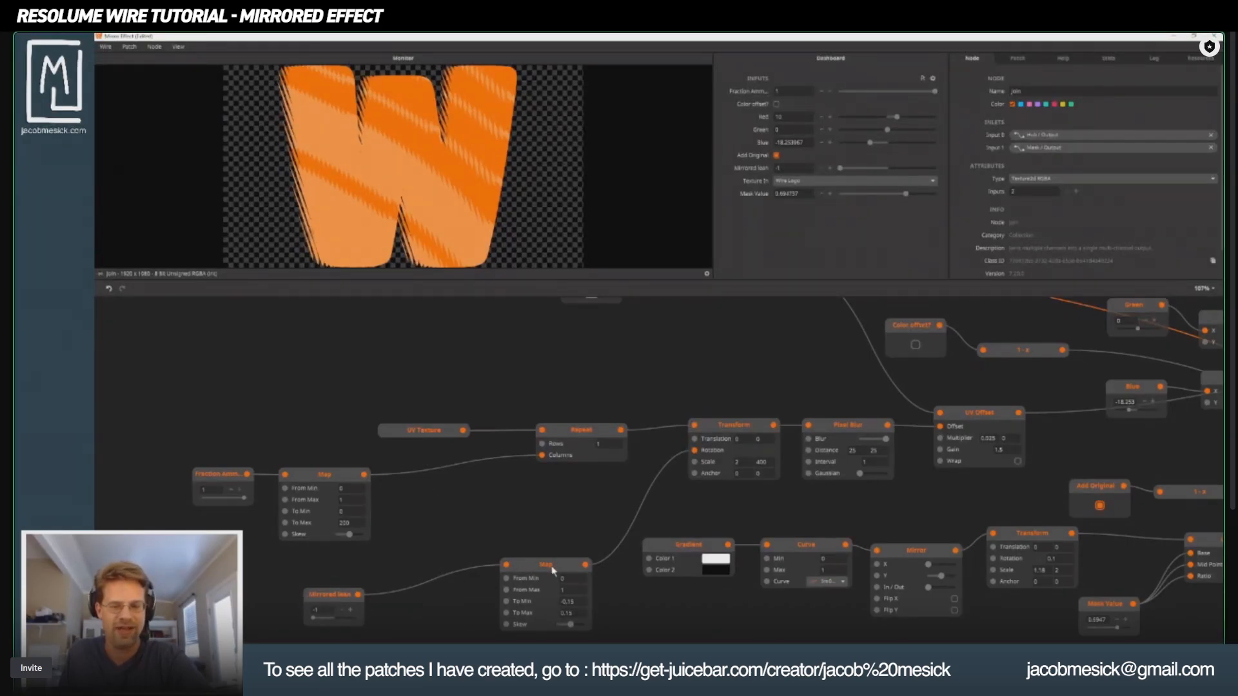
{"action": "left_click", "coordinate": [740, 430]}
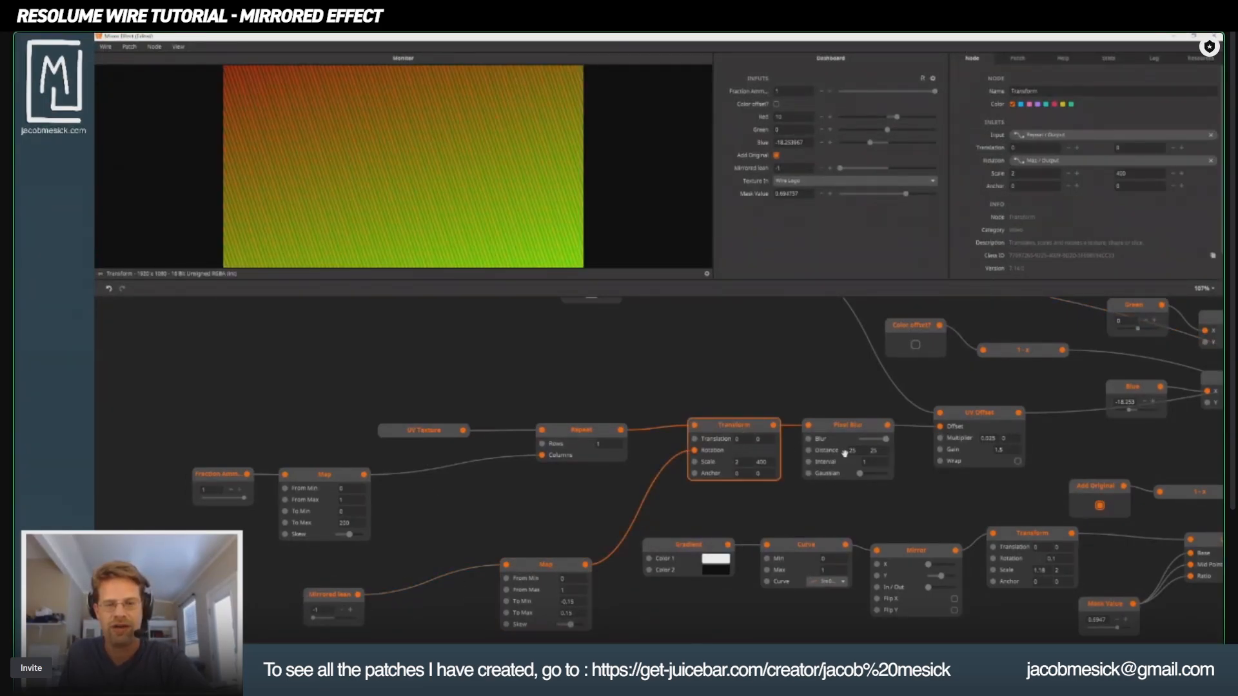
{"action": "left_click_drag", "start_coordinate": [844, 453], "coordinate": [679, 468]}
{"action": "left_click_drag", "start_coordinate": [876, 439], "coordinate": [775, 519]}
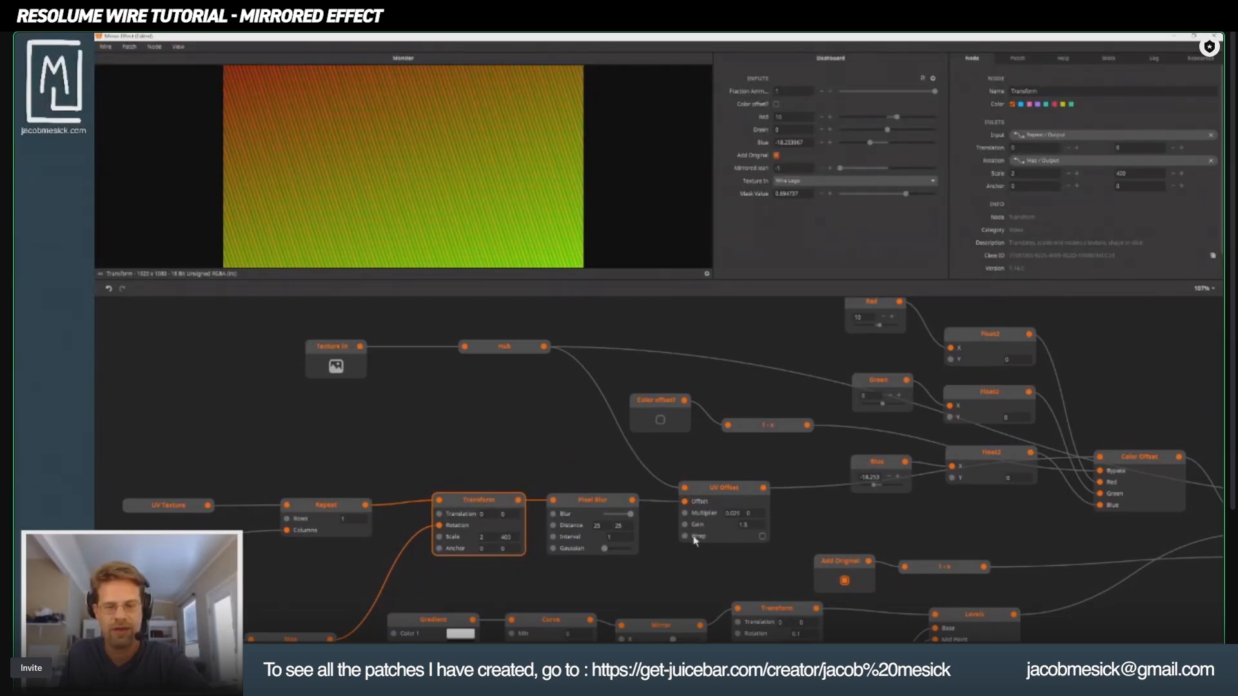
{"action": "left_click", "coordinate": [729, 496]}
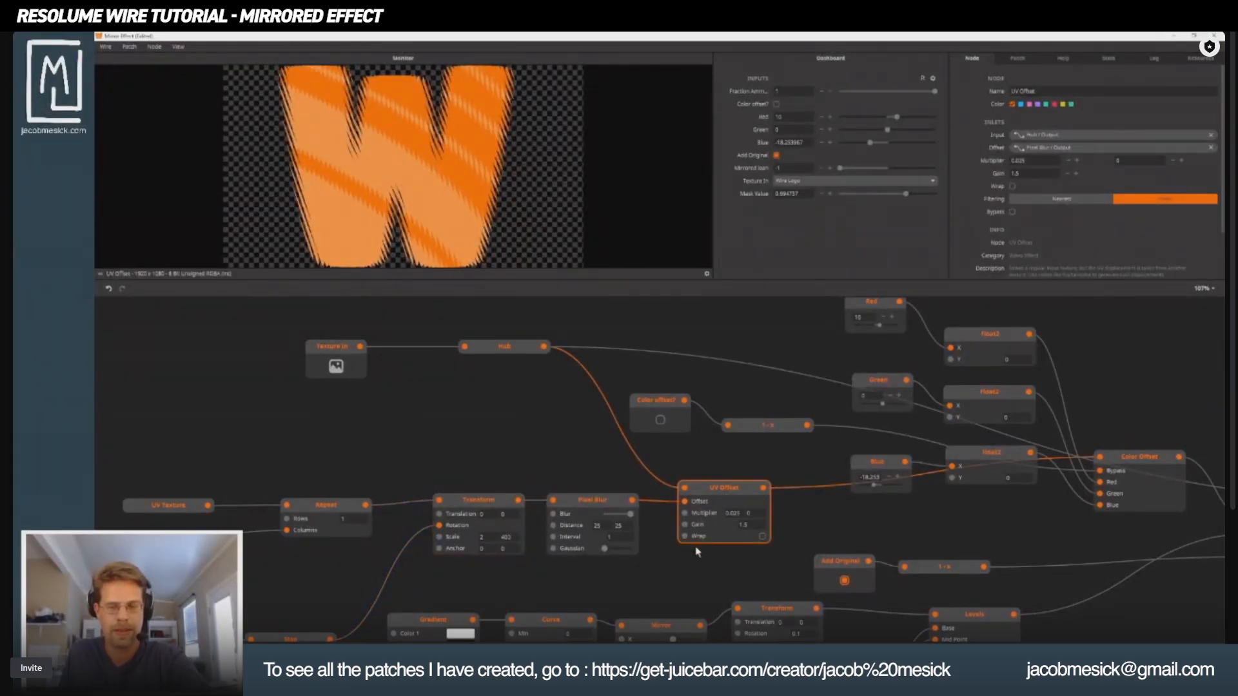
{"action": "left_click_drag", "start_coordinate": [685, 548], "coordinate": [741, 441]}
{"action": "left_click_drag", "start_coordinate": [484, 464], "coordinate": [683, 480]}
{"action": "left_click", "coordinate": [735, 416]}
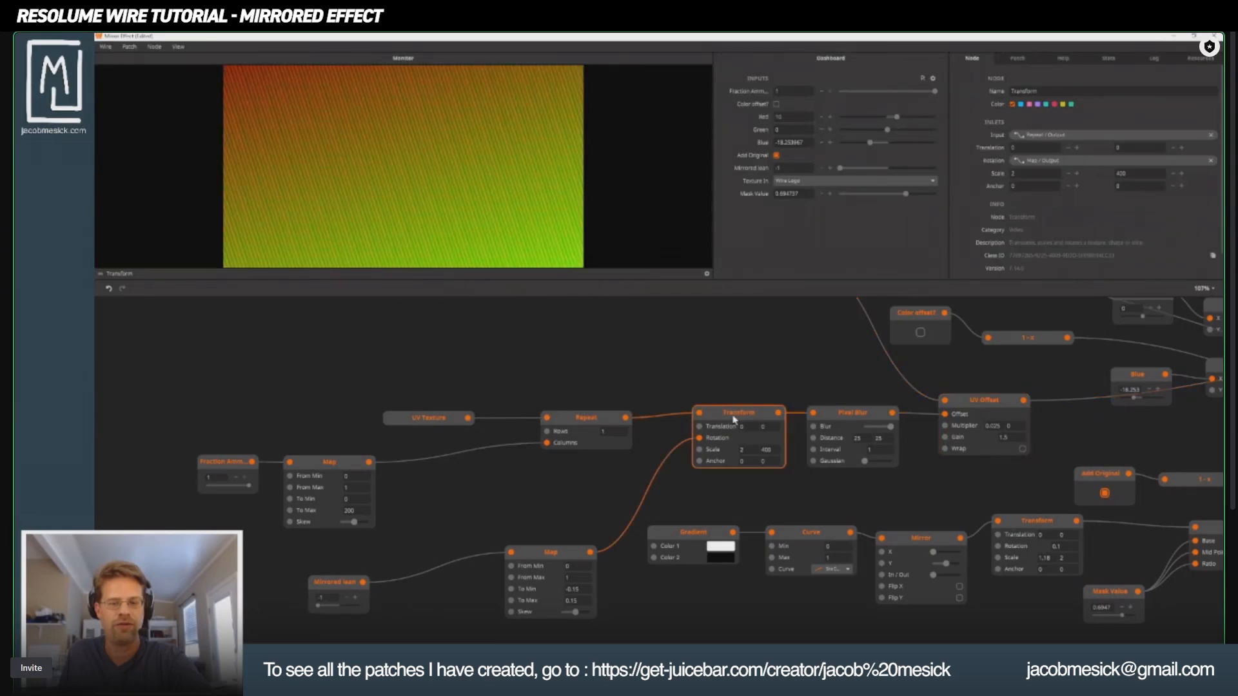
Step: Preview the UV Texture and Texture In nodes in turn, followed by the Repeat node fed by UV Texture
{"action": "left_click", "coordinate": [435, 418]}
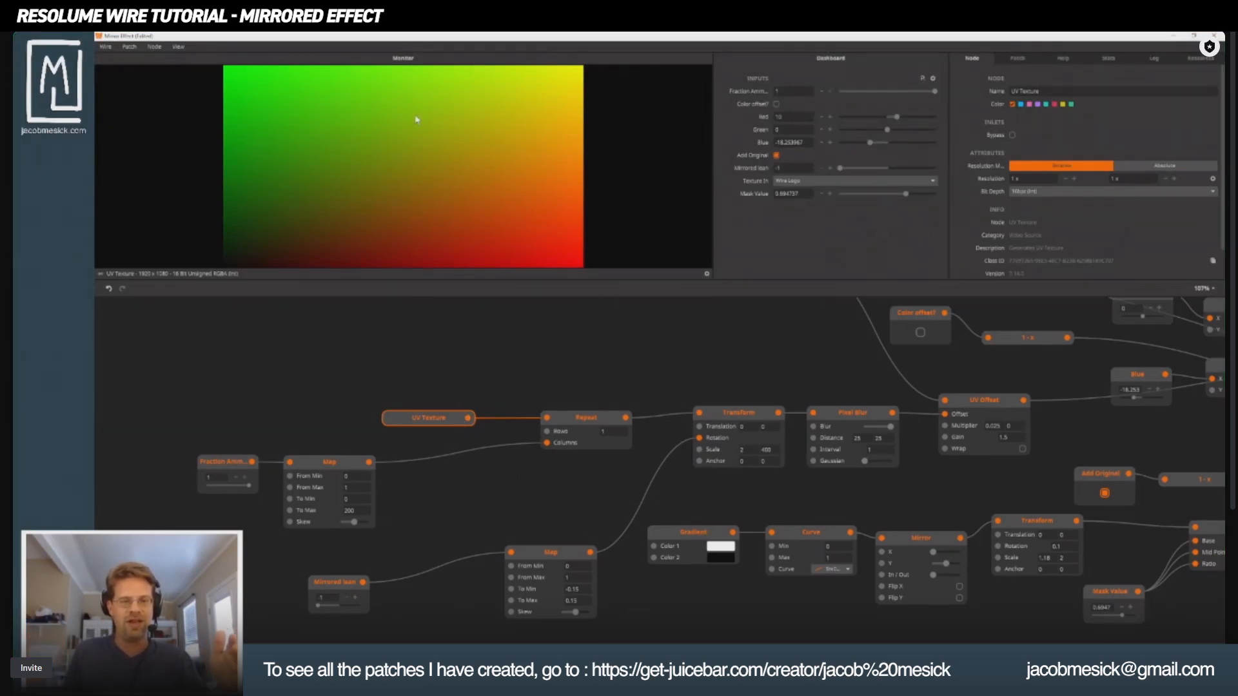
{"action": "scroll", "coordinate": [766, 357], "scroll_direction": "up", "scroll_amount": 3}
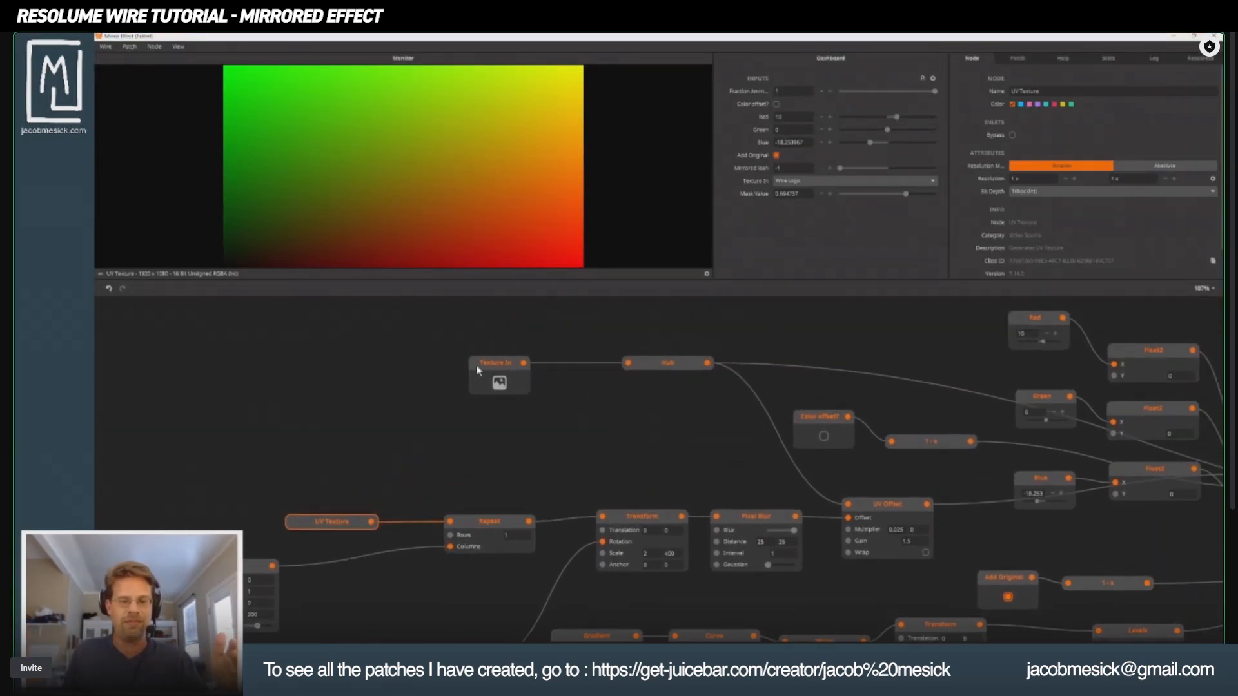
{"action": "left_click", "coordinate": [488, 367]}
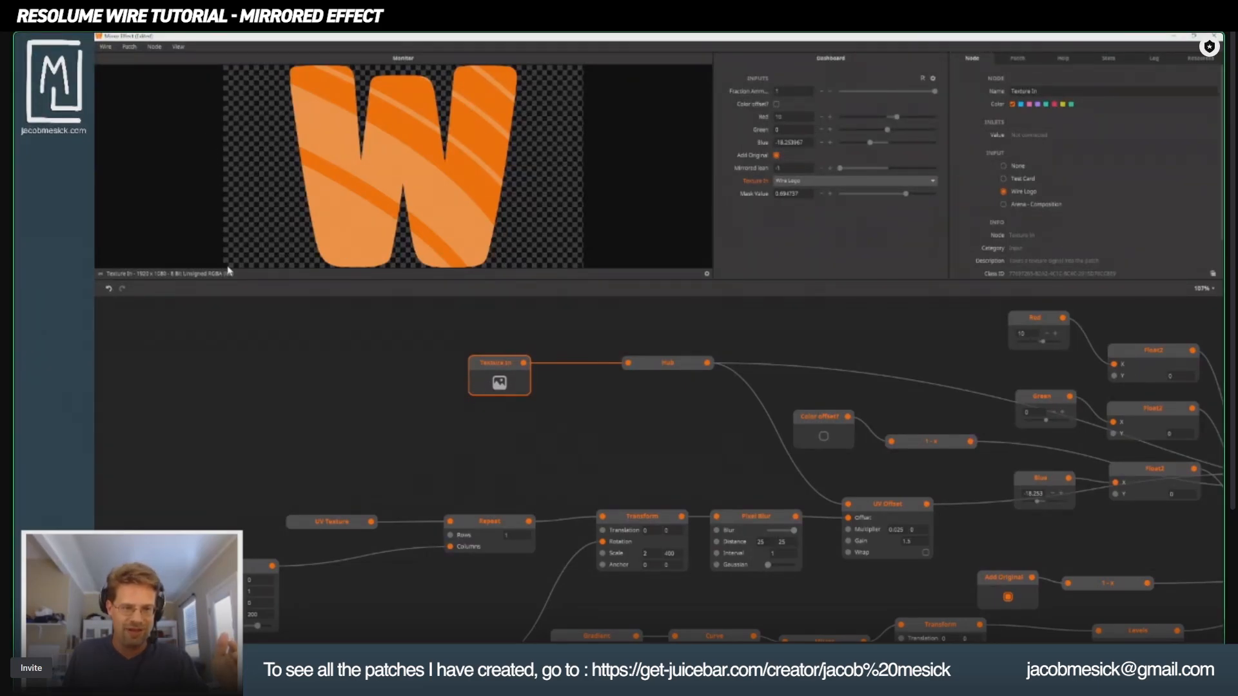
{"action": "scroll", "coordinate": [452, 419], "scroll_direction": "down", "scroll_amount": 3}
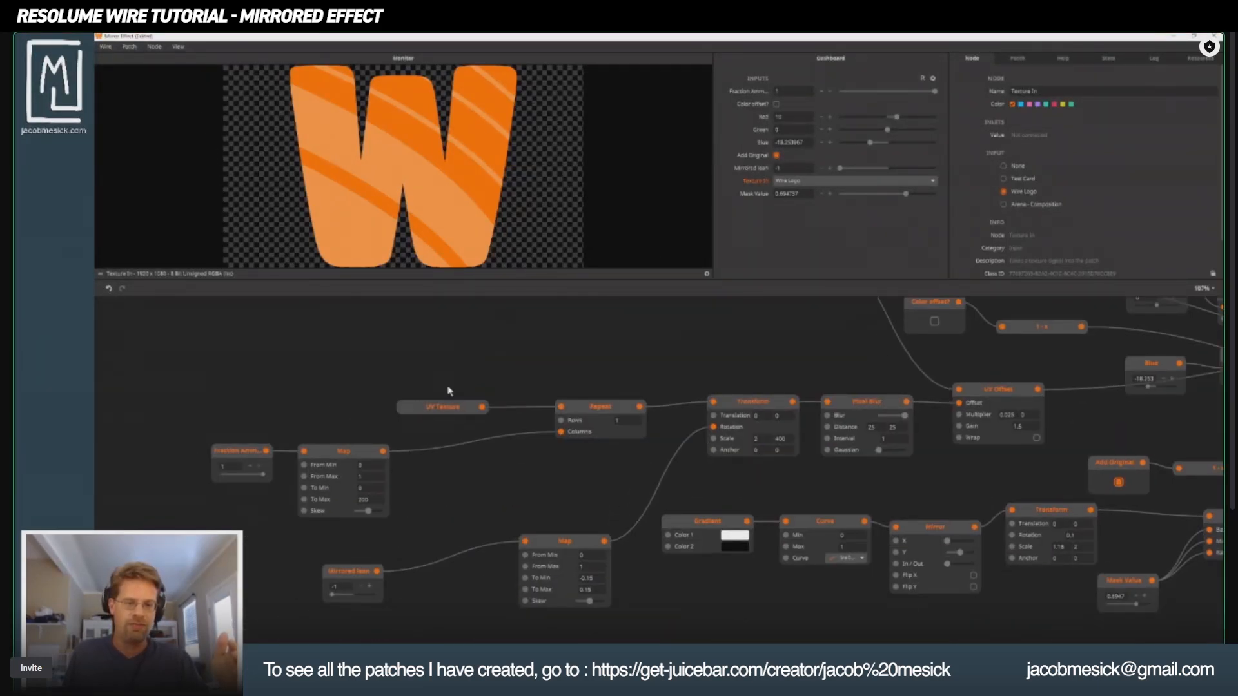
{"action": "left_click", "coordinate": [450, 408]}
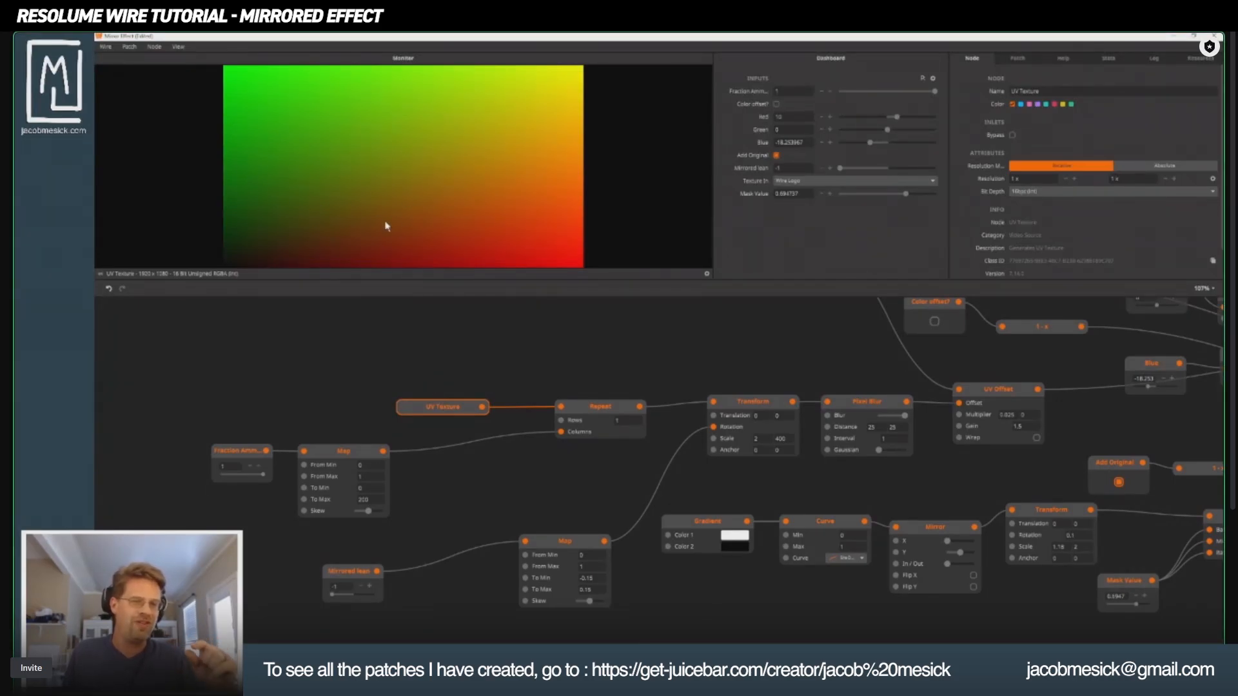
{"action": "left_click", "coordinate": [602, 410]}
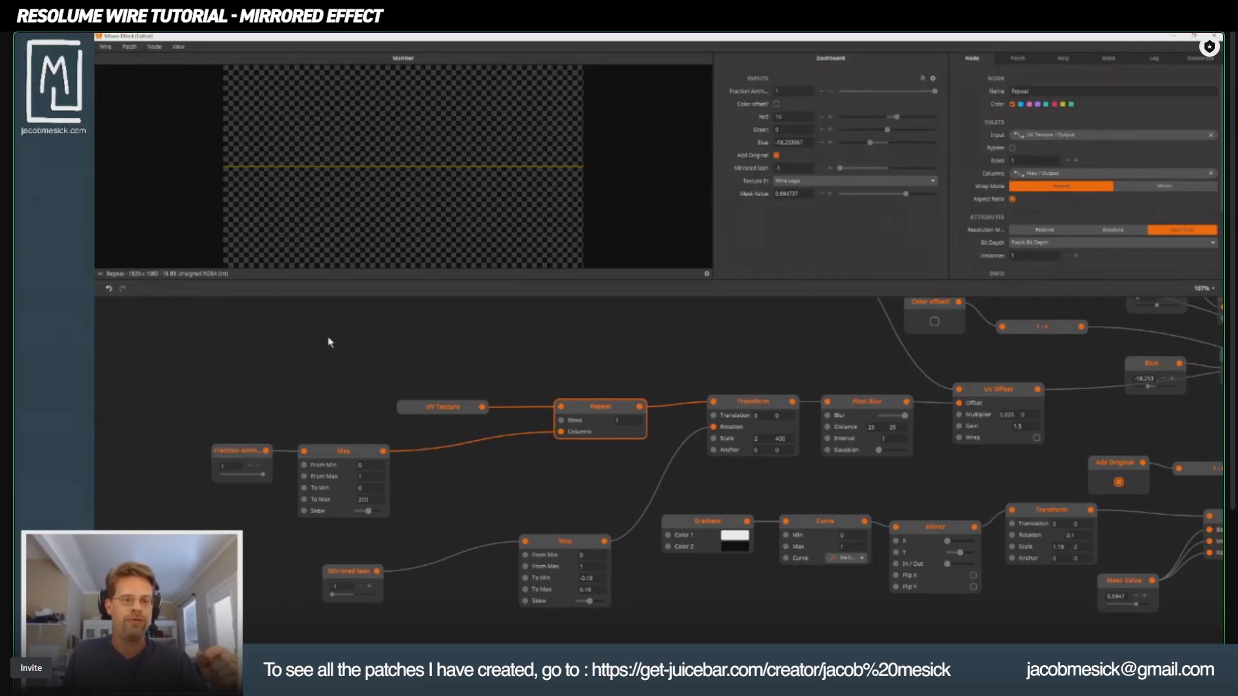
{"action": "left_click_drag", "start_coordinate": [329, 342], "coordinate": [641, 505]}
{"action": "double_click", "coordinate": [489, 432]}
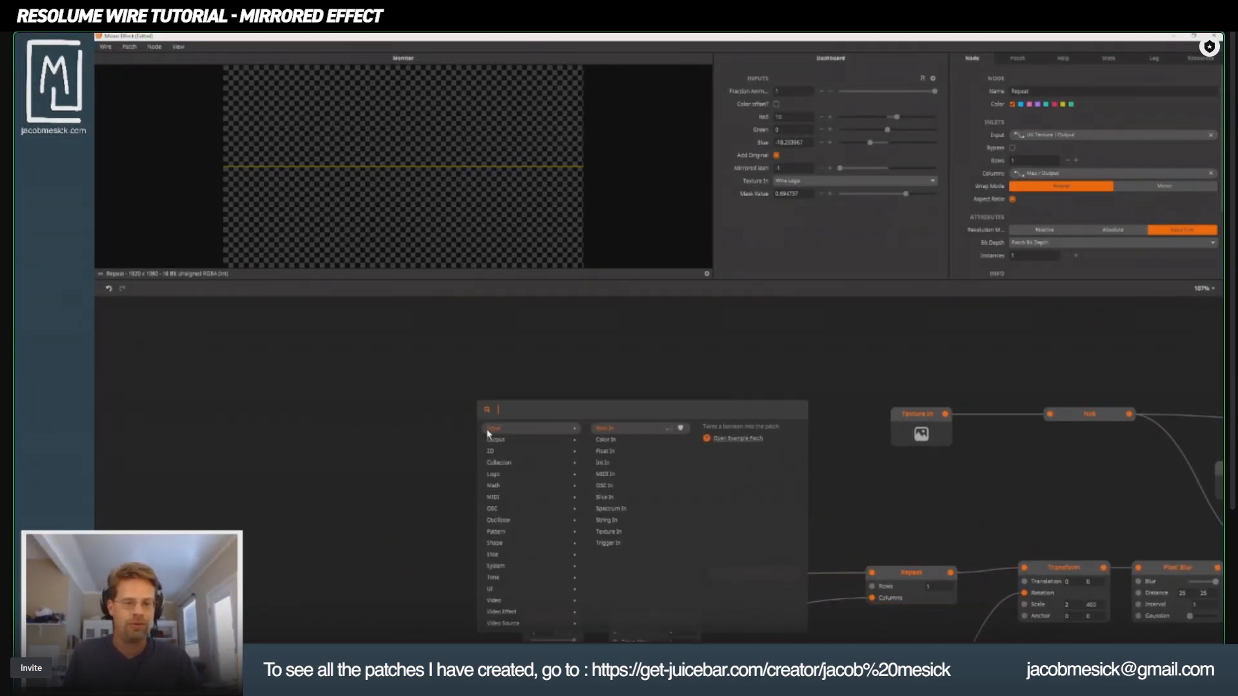
{"action": "type", "text": "Uvb"}
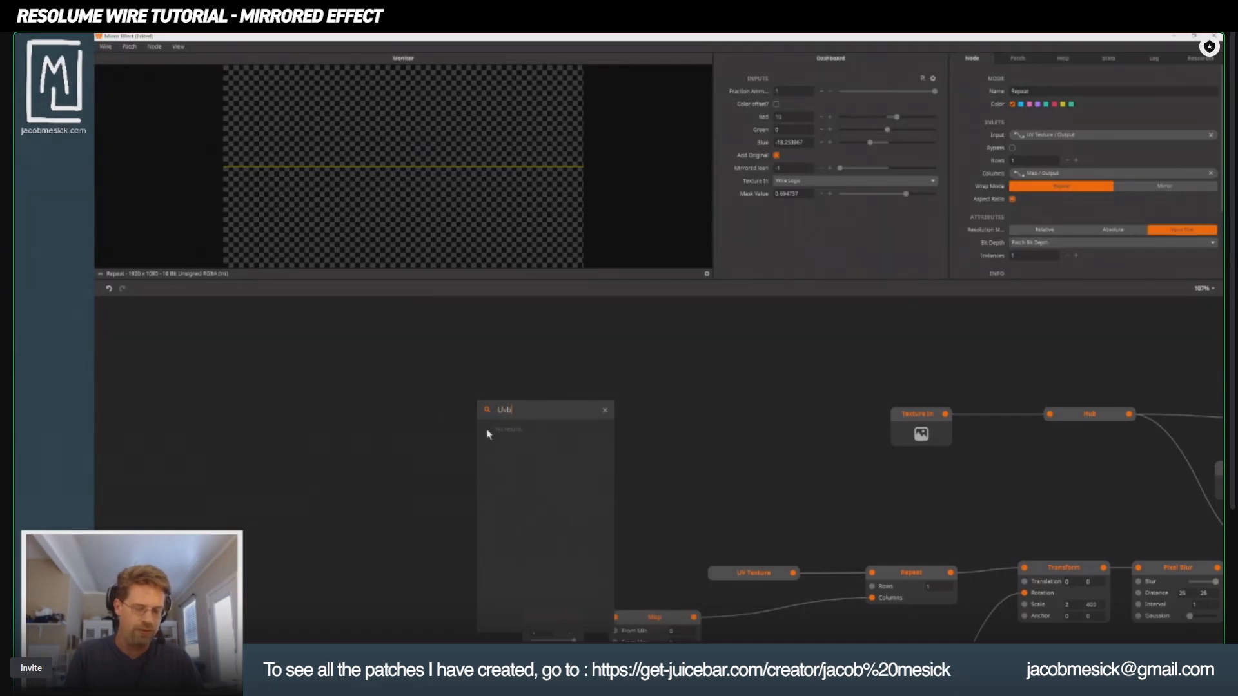
{"action": "key", "text": "BackSpace"}
{"action": "key", "text": "BackSpace"}
{"action": "key", "text": "BackSpace"}
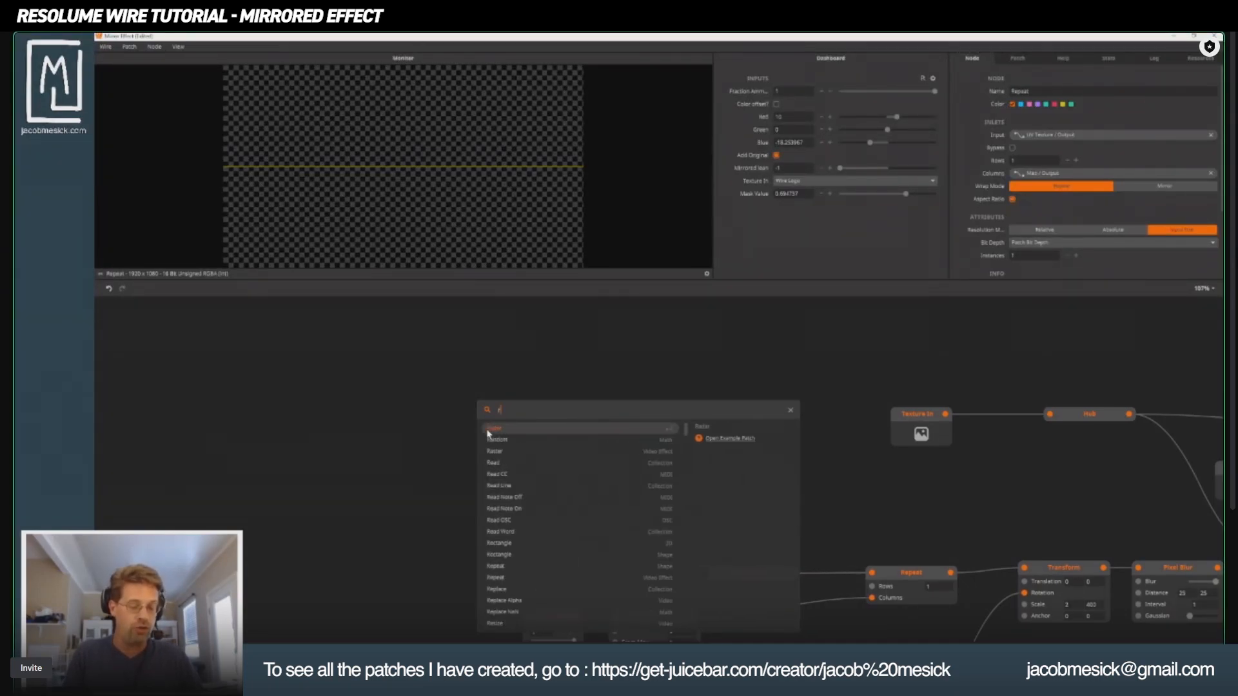
{"action": "type", "text": "repeat"}
{"action": "key", "text": "Return"}
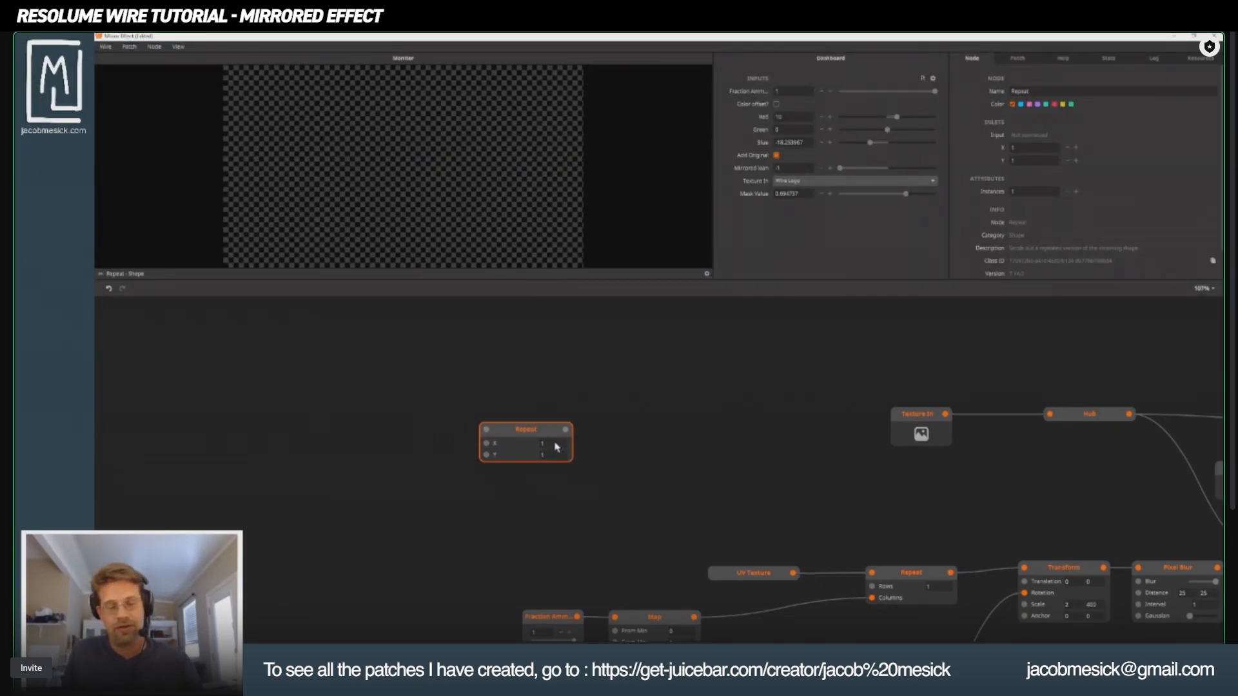
{"action": "type", "text": "6"}
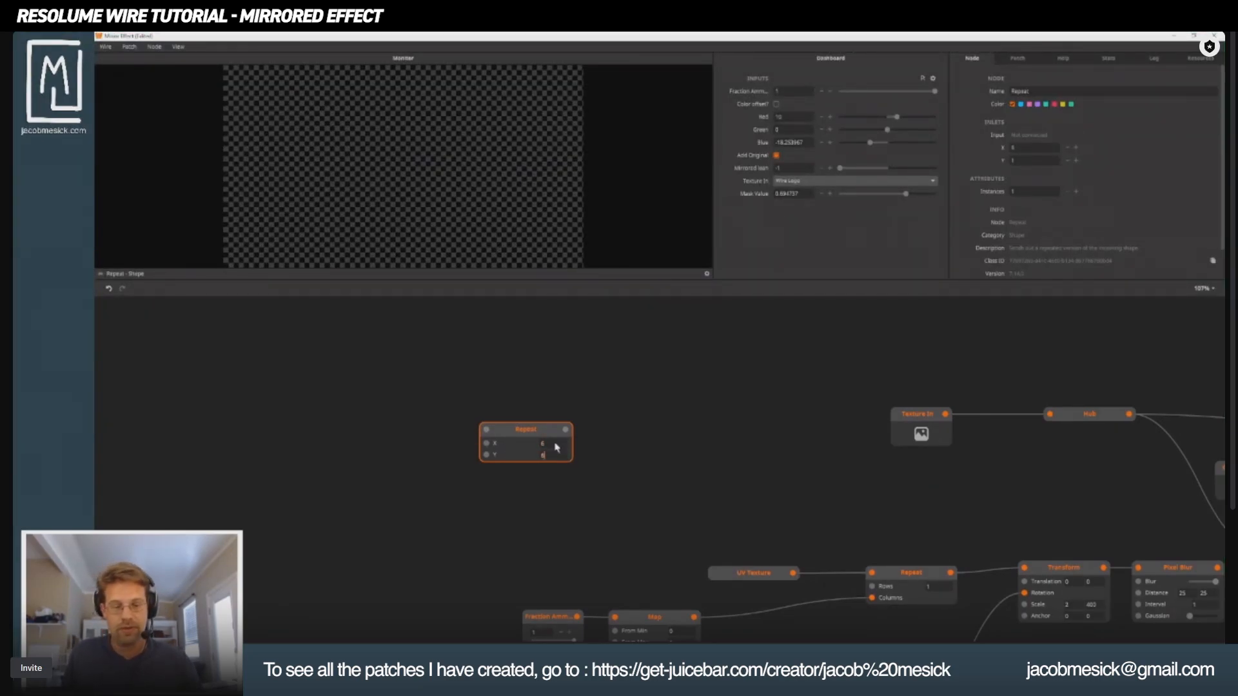
{"action": "left_click_drag", "start_coordinate": [556, 446], "coordinate": [875, 477]}
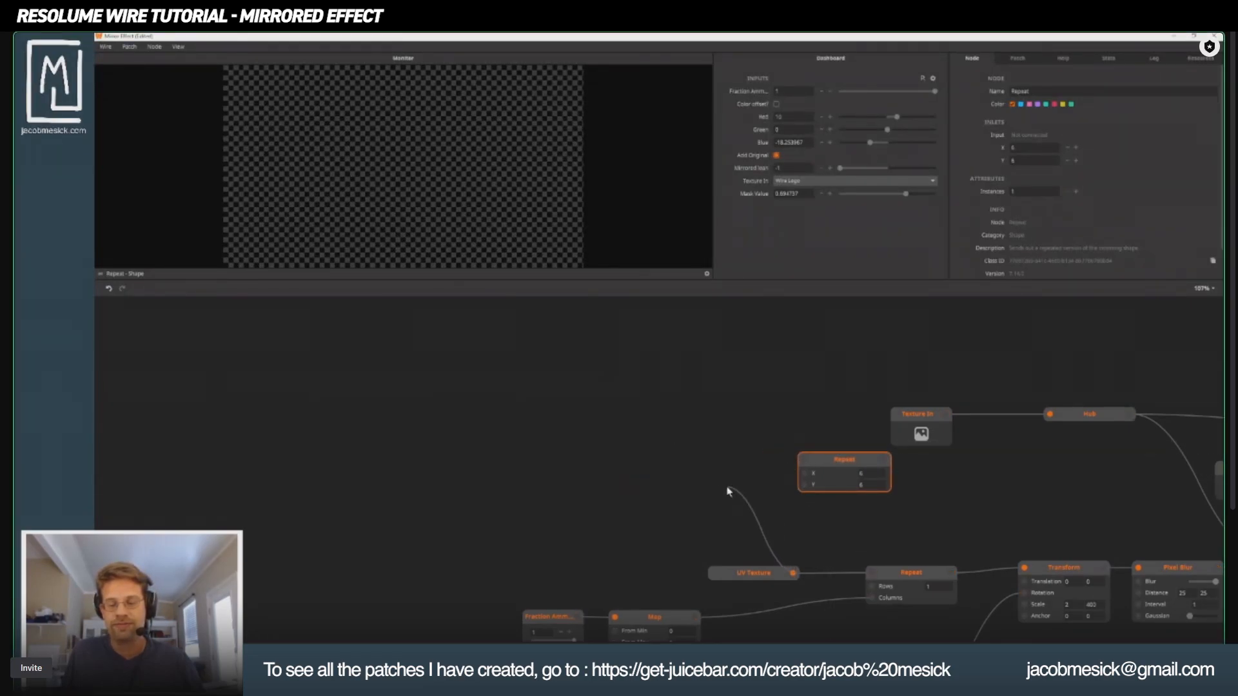
{"action": "left_click", "coordinate": [755, 535]}
{"action": "left_click_drag", "start_coordinate": [756, 535], "coordinate": [568, 519]}
{"action": "left_click_drag", "start_coordinate": [647, 447], "coordinate": [679, 480]}
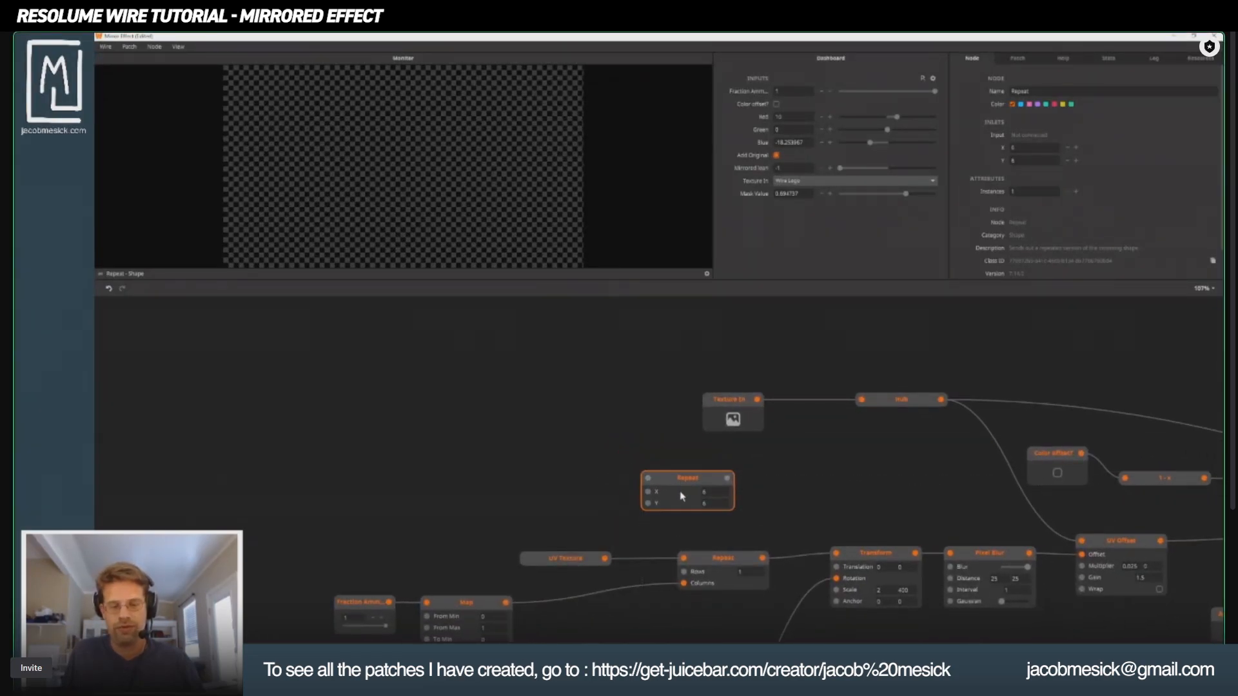
{"action": "key", "text": "Delete"}
Step: Add a Video Effect Repeat node and place it just above the existing Repeat node
{"action": "right_click", "coordinate": [469, 476]}
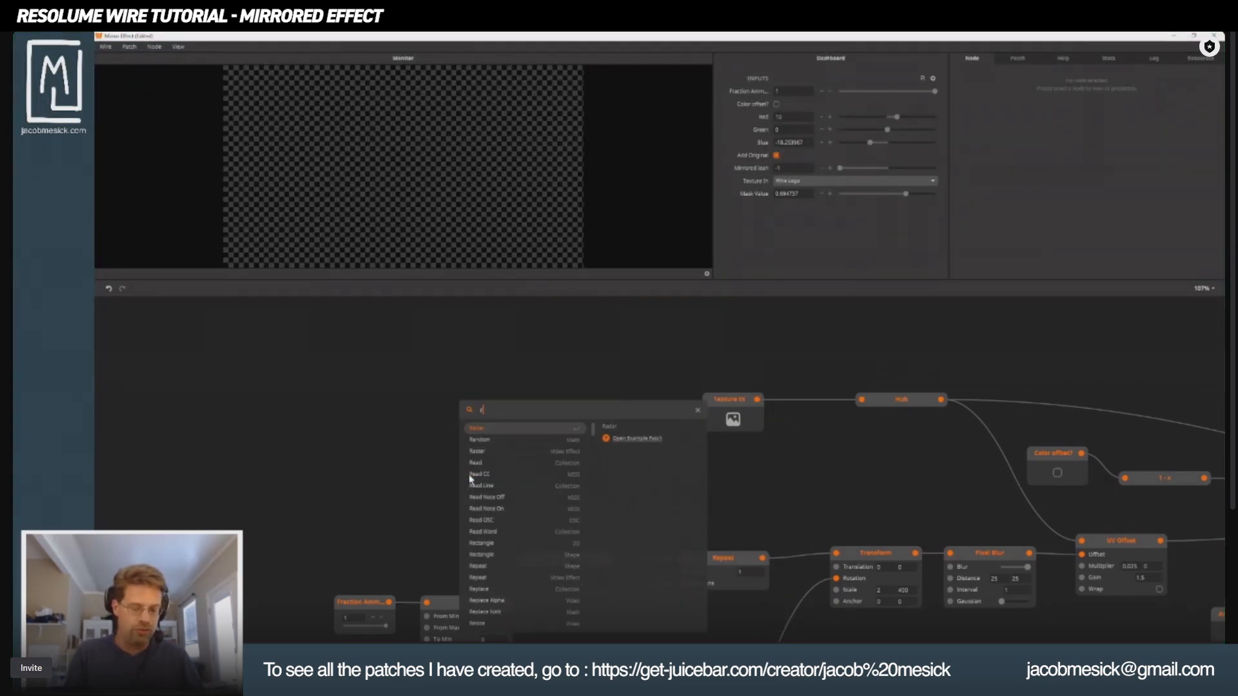
{"action": "type", "text": "re"}
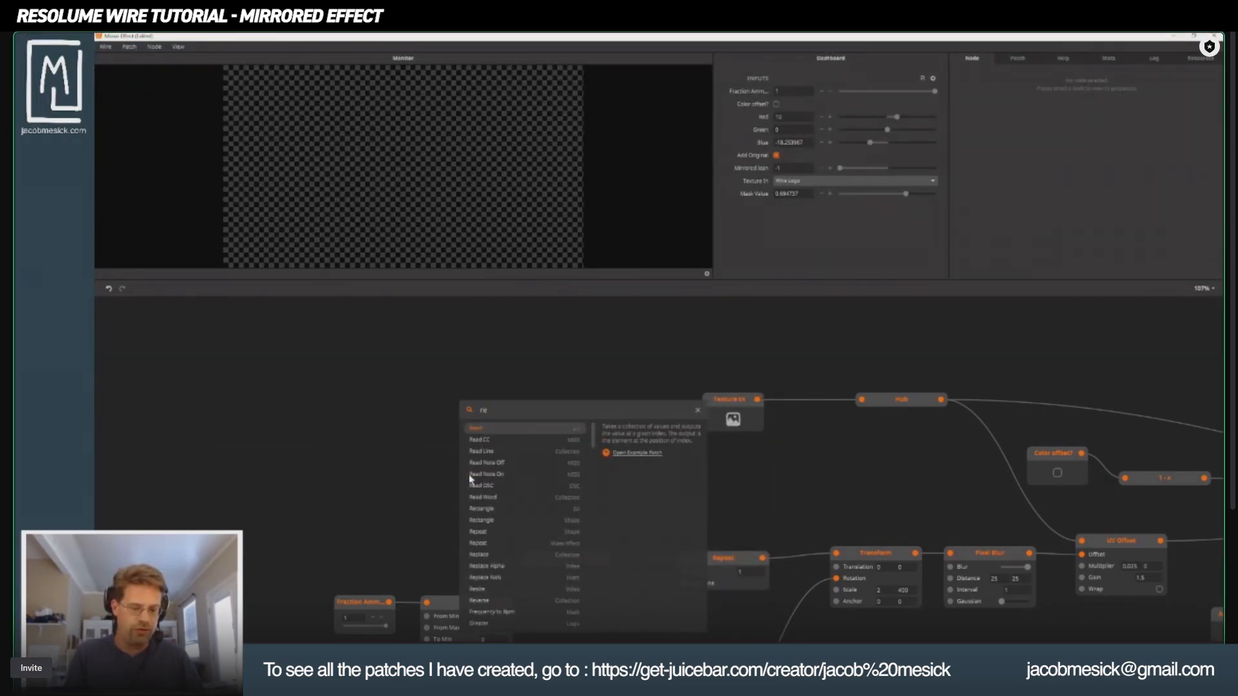
{"action": "type", "text": "pea"}
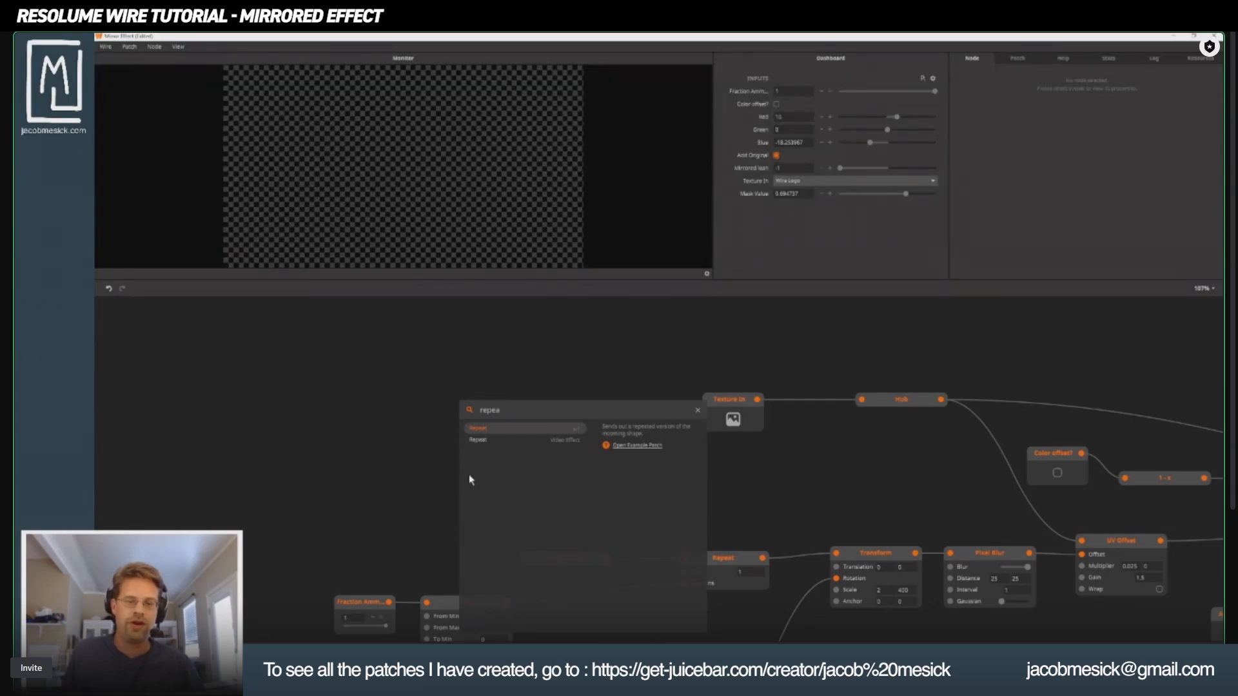
{"action": "left_click", "coordinate": [483, 444]}
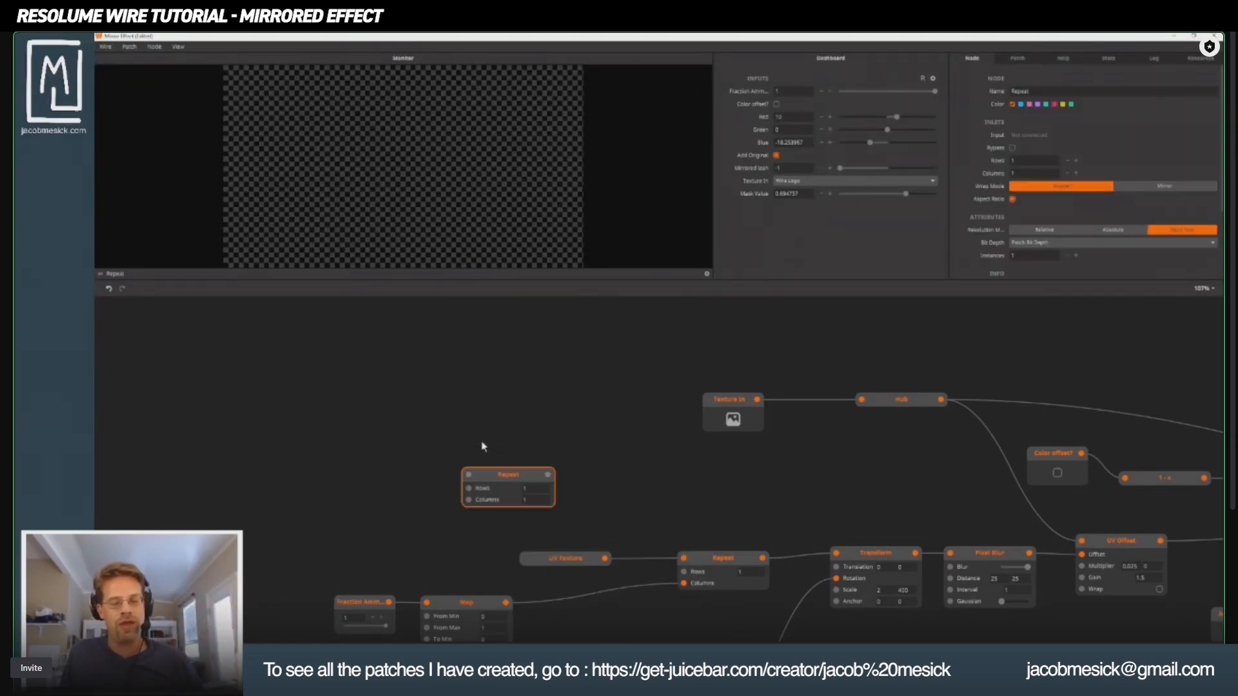
{"action": "left_click_drag", "start_coordinate": [500, 502], "coordinate": [679, 513]}
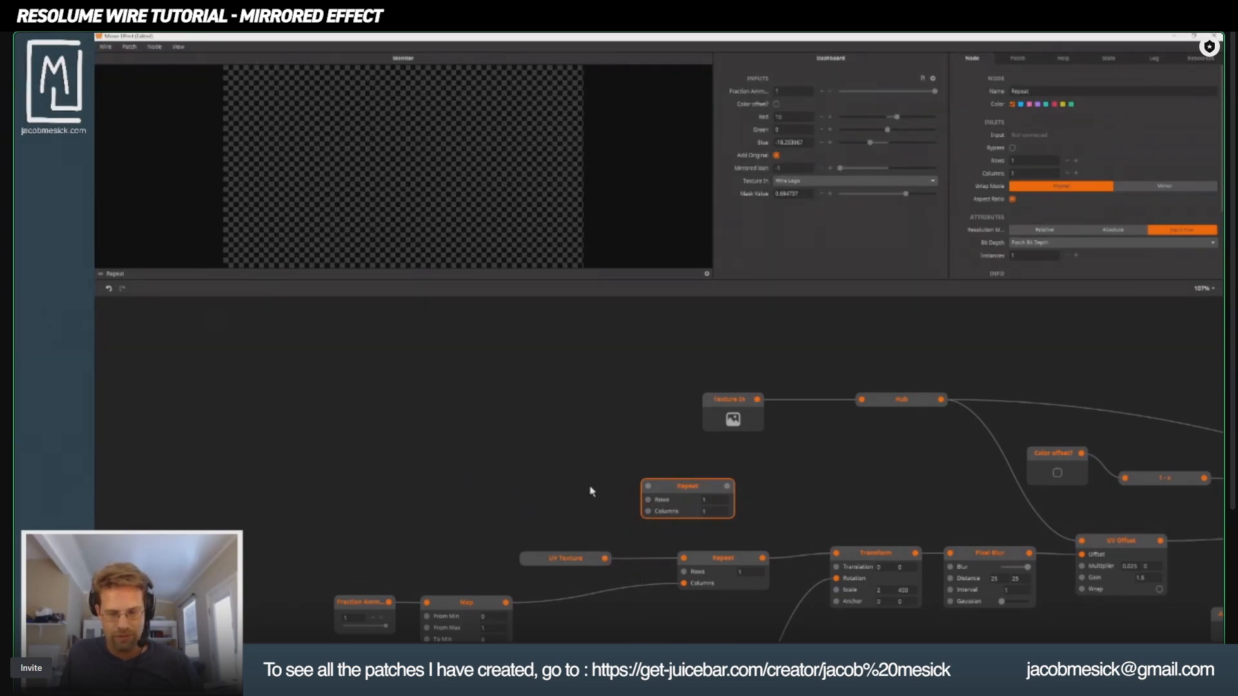
Step: Search the node list for repeat and examine the Video Effect version alongside the Shape version
{"action": "double_click", "coordinate": [584, 464]}
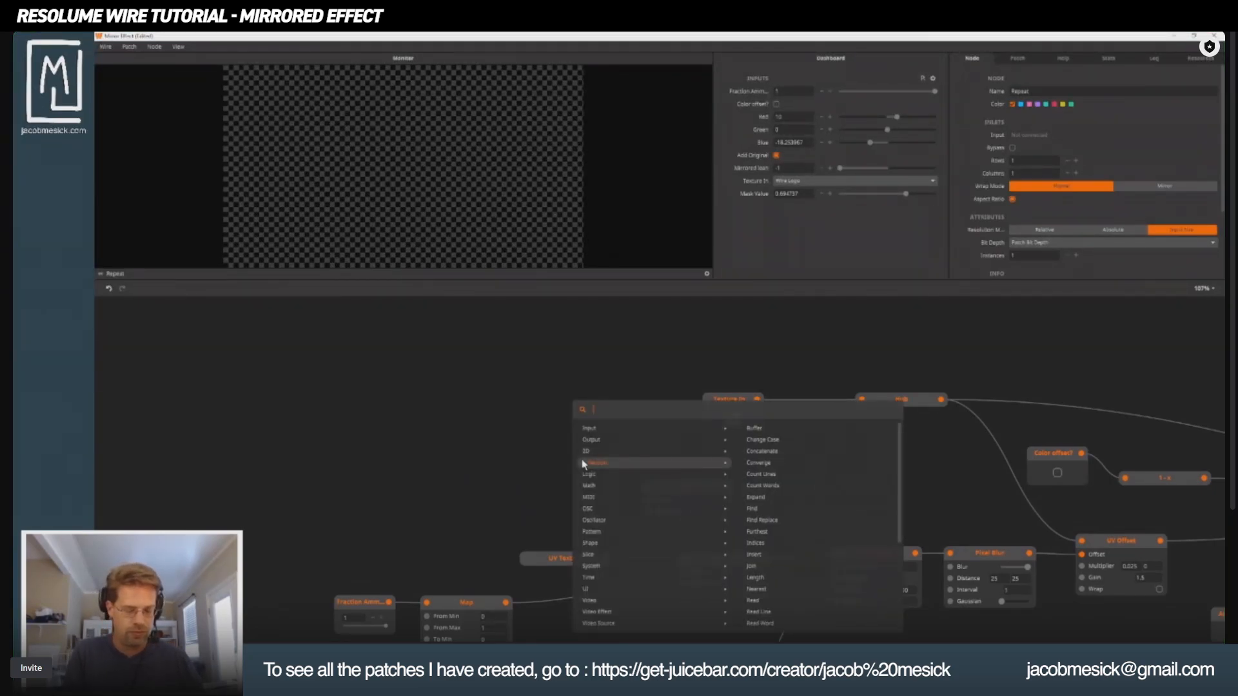
{"action": "type", "text": "vid"}
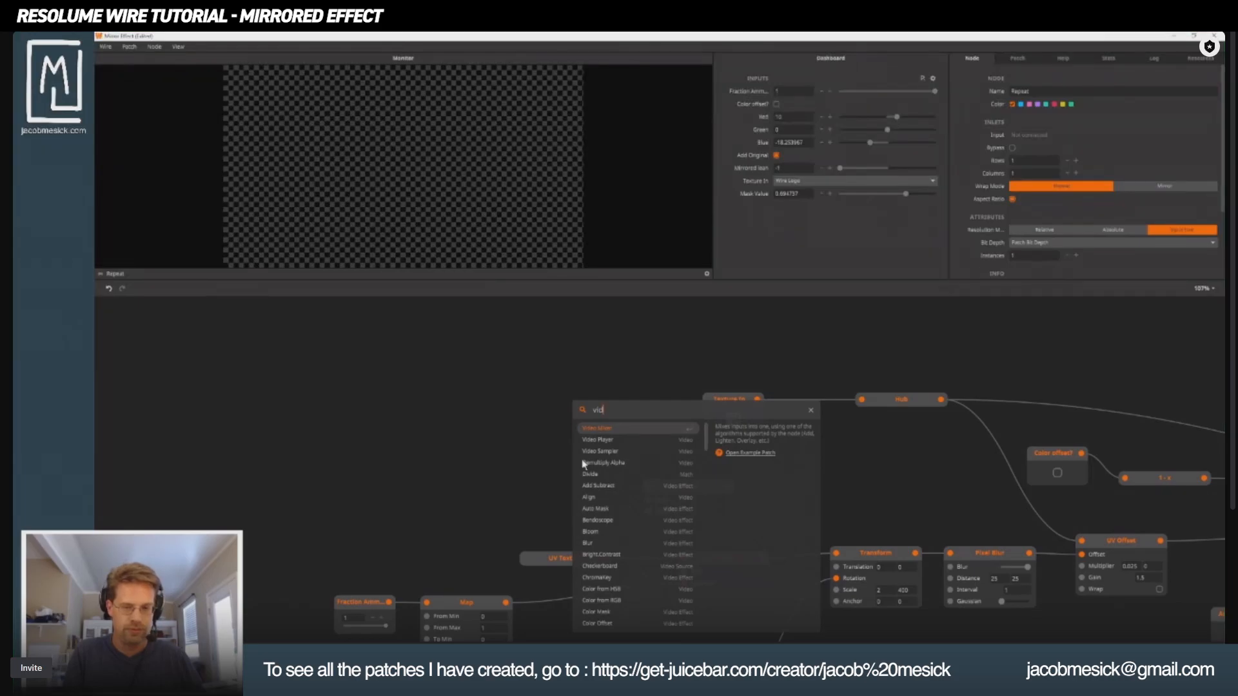
{"action": "type", "text": "e"}
{"action": "key", "text": "BackSpace"}
{"action": "key", "text": "BackSpace"}
{"action": "key", "text": "BackSpace"}
{"action": "key", "text": "BackSpace"}
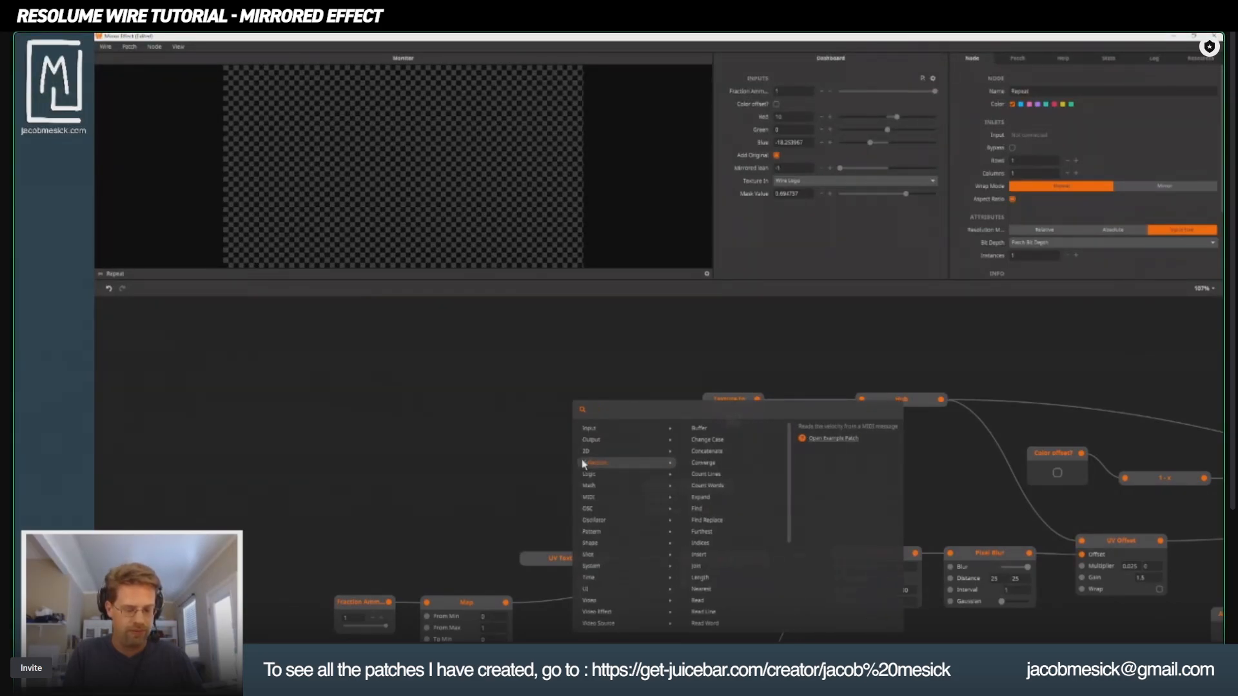
{"action": "type", "text": "repeat"}
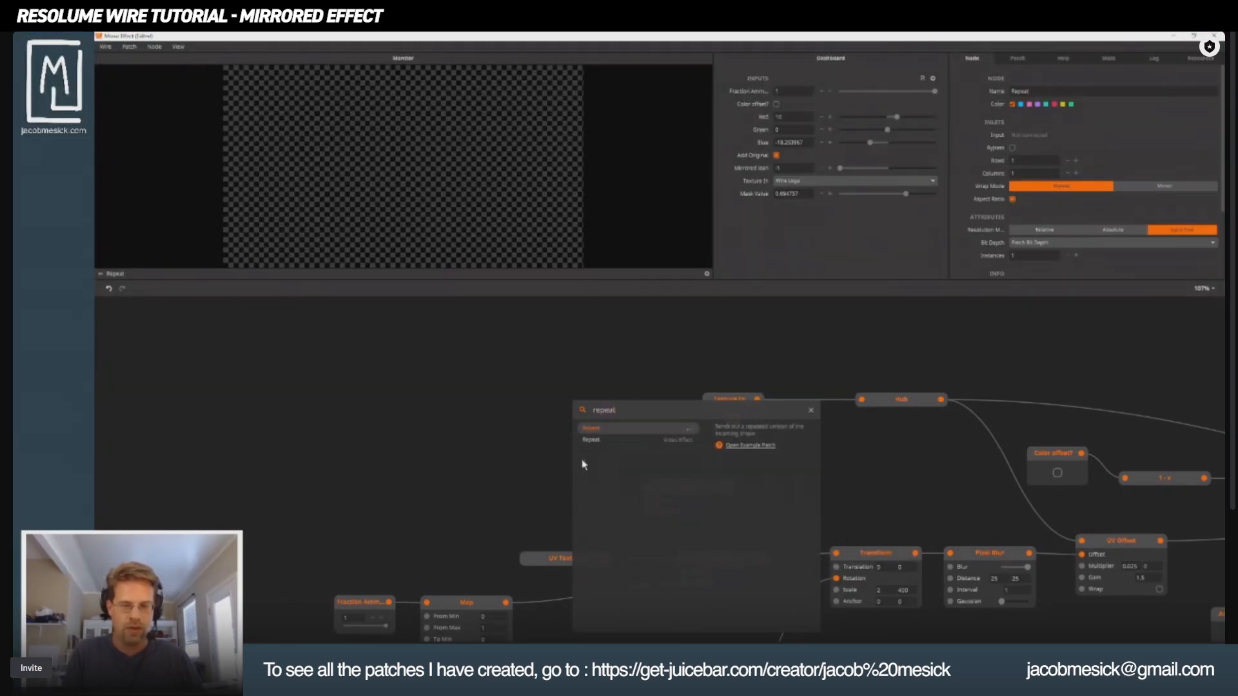
{"action": "left_click", "coordinate": [601, 439]}
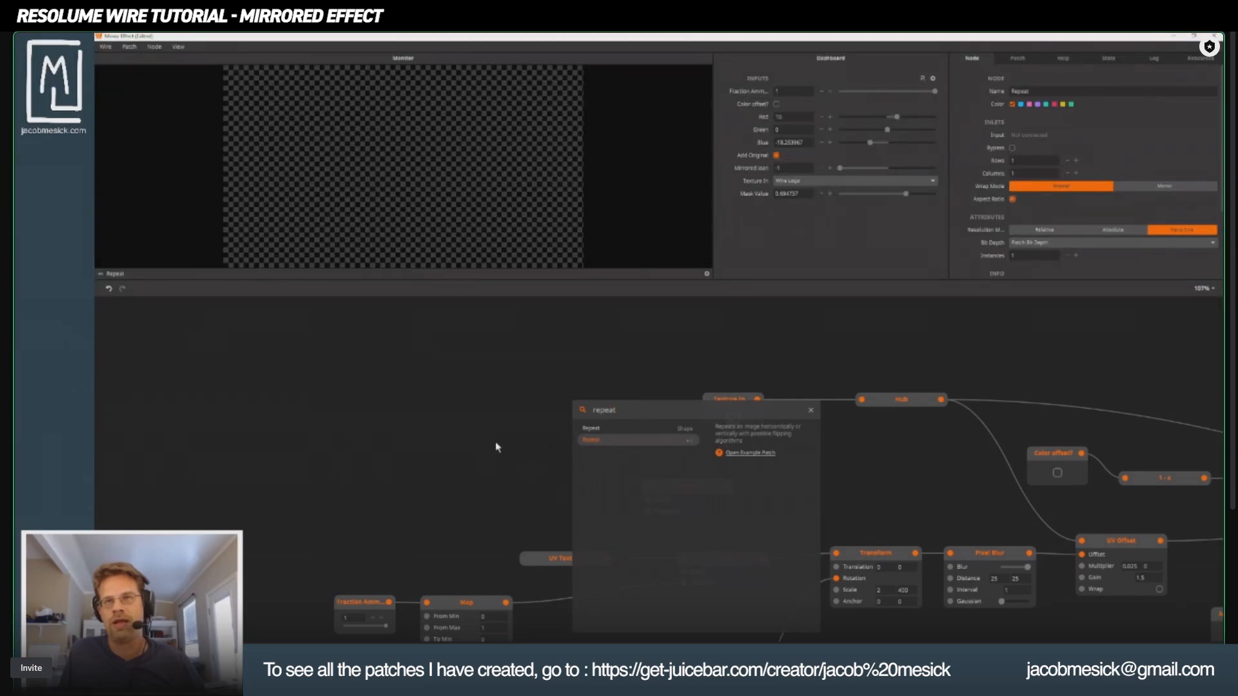
{"action": "key", "text": "Return"}
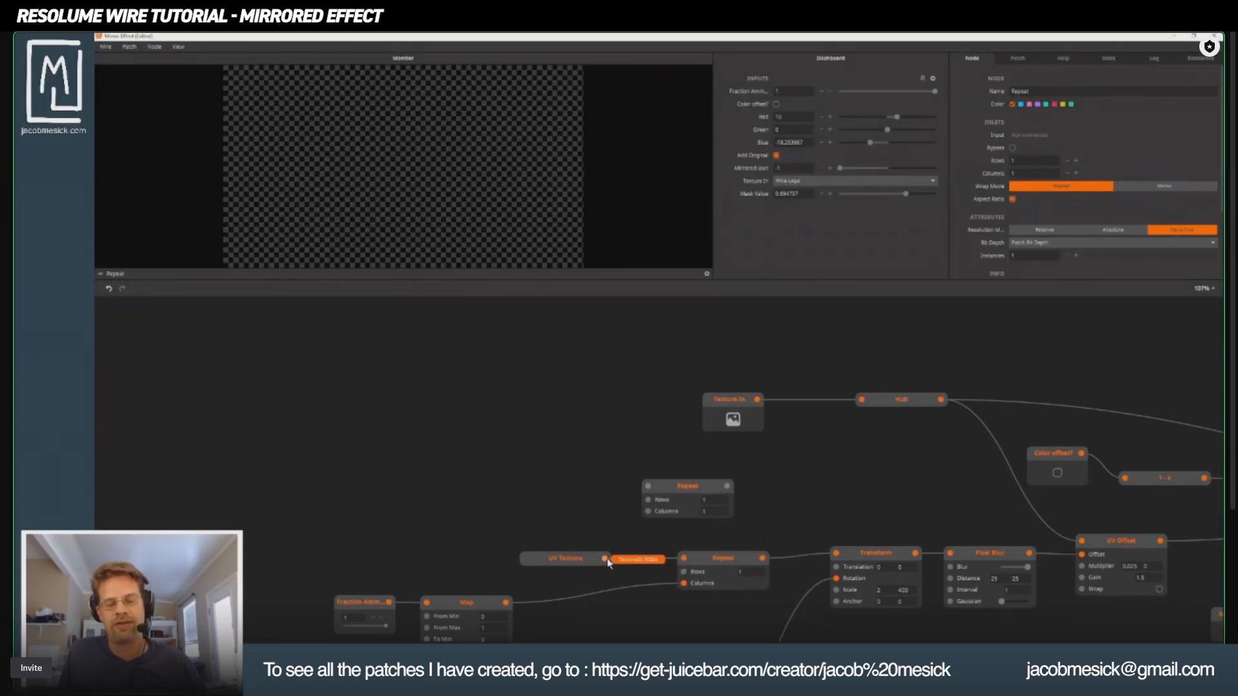
Step: Connect UV Texture to the unconnected Repeat node and set it to 6 rows and 6 columns
{"action": "left_click_drag", "start_coordinate": [606, 559], "coordinate": [712, 488]}
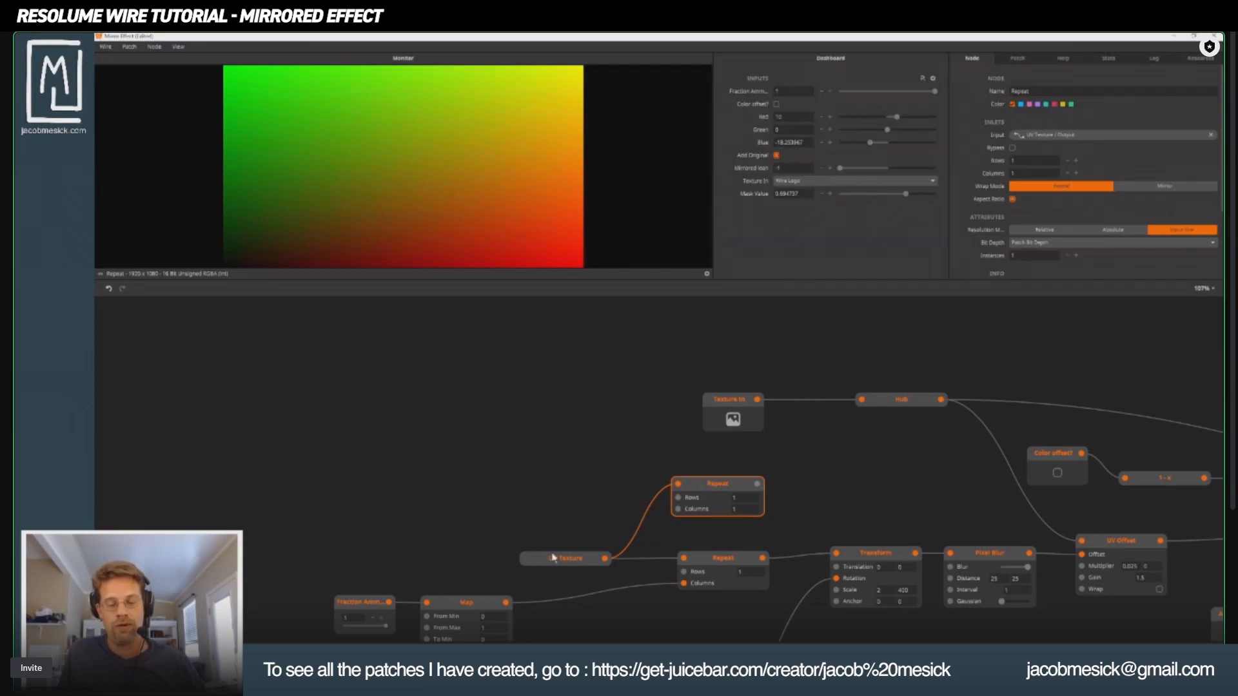
{"action": "left_click", "coordinate": [736, 497]}
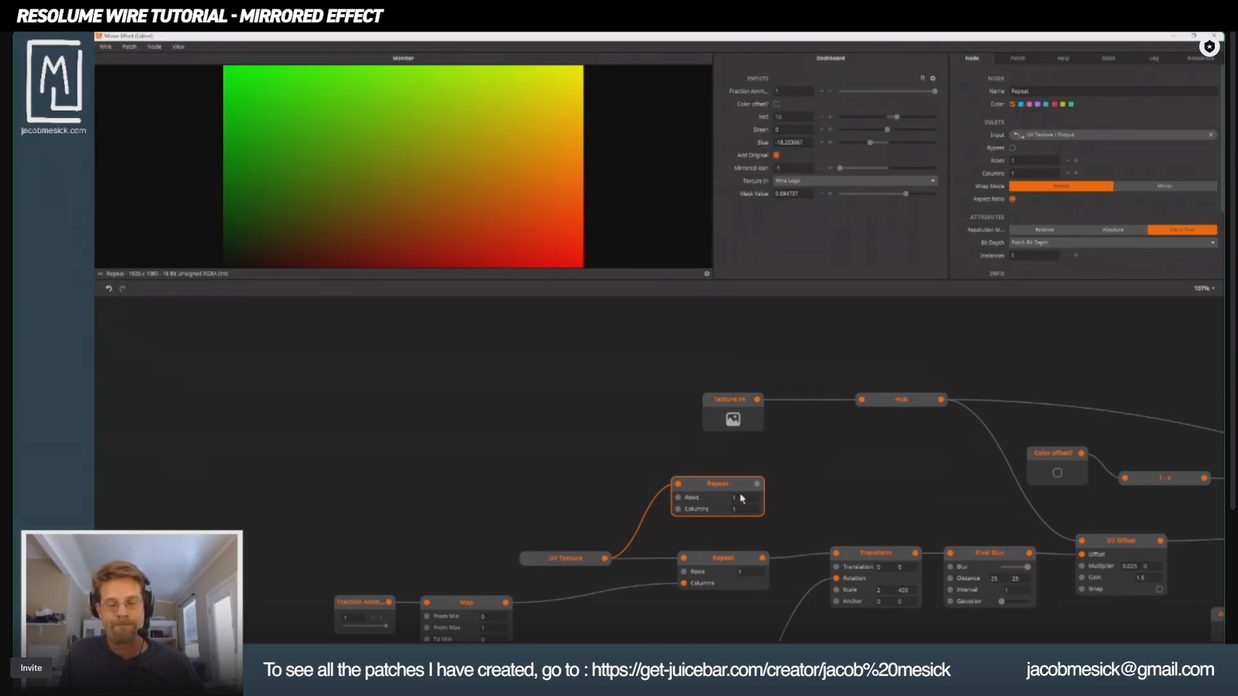
{"action": "type", "text": "6"}
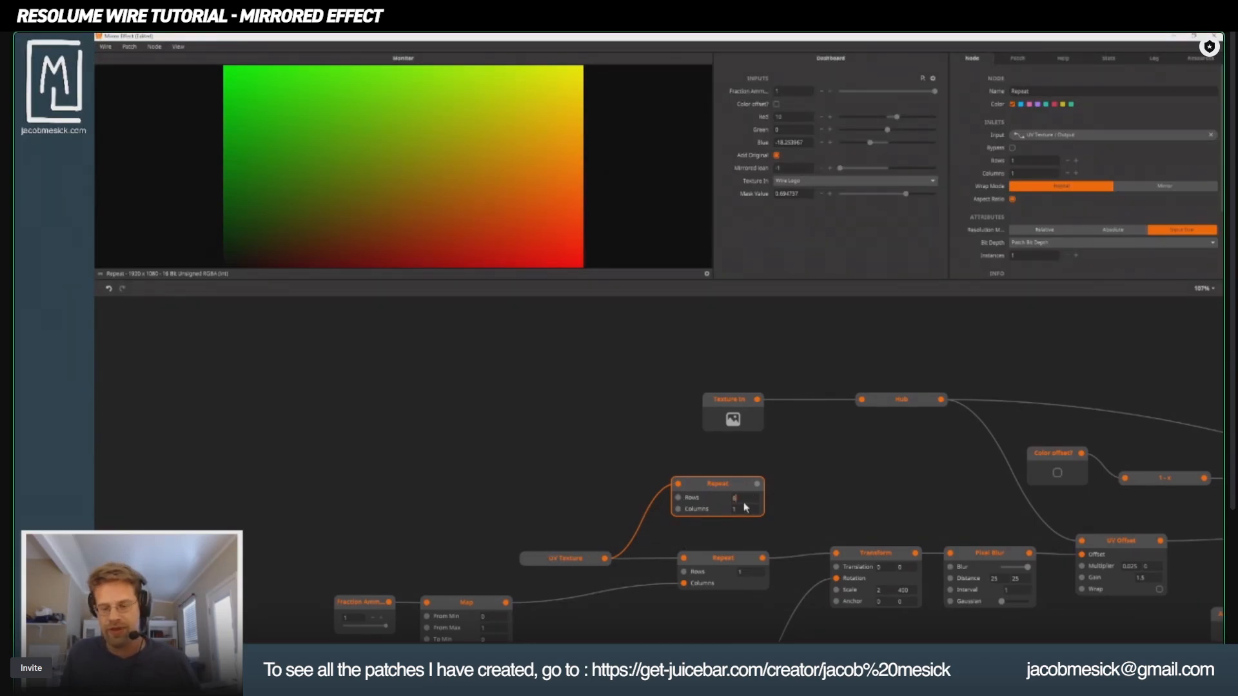
{"action": "key", "text": "Tab"}
{"action": "type", "text": "6"}
{"action": "key", "text": "Return"}
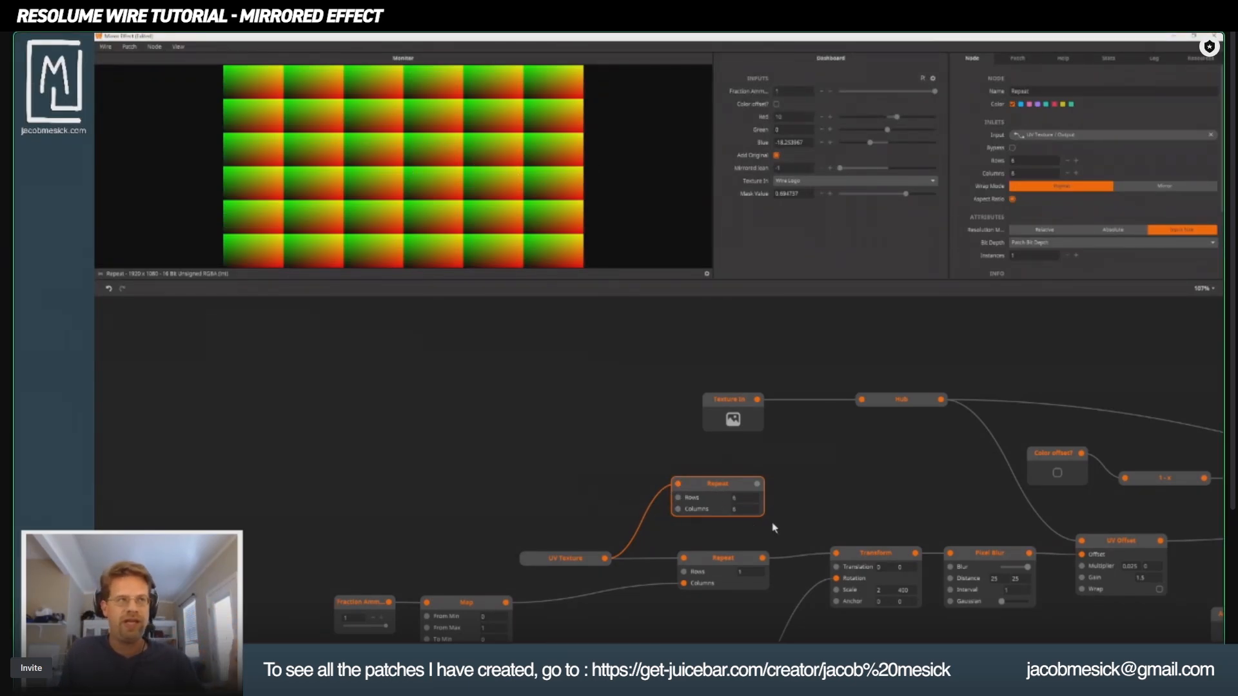
Step: Compare the previews of Texture In, the 6 by 6 Repeat node and UV Offset
{"action": "left_click", "coordinate": [729, 410]}
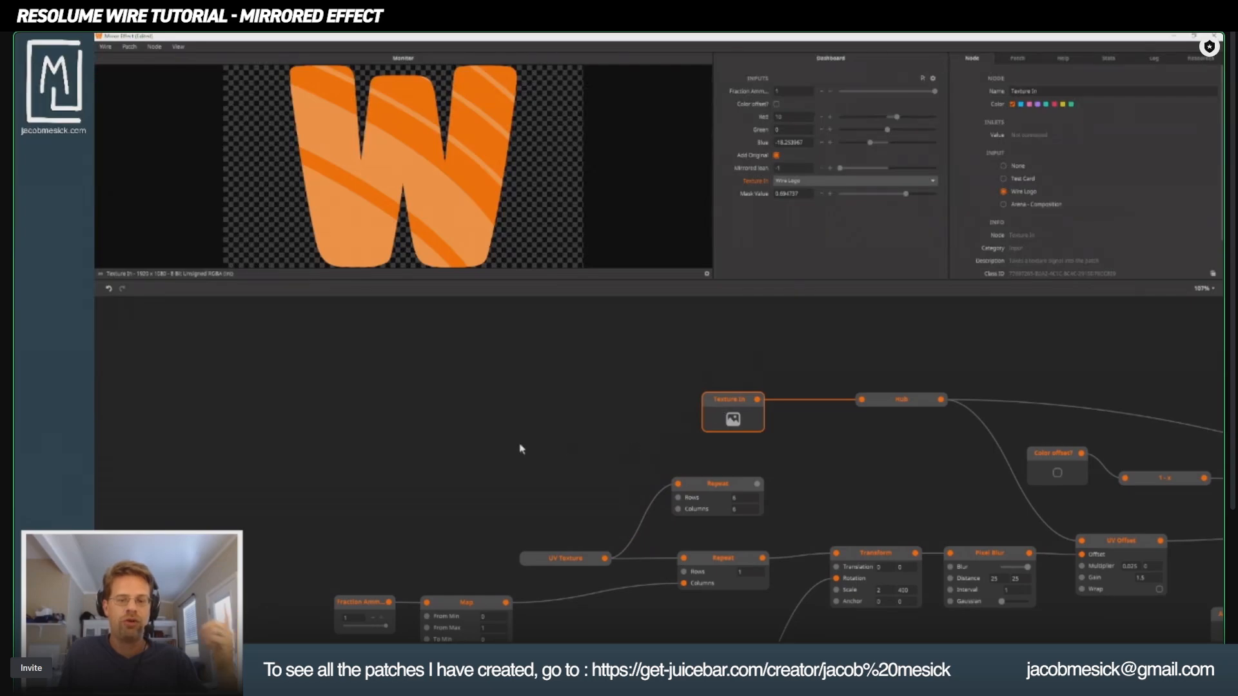
{"action": "left_click", "coordinate": [697, 489]}
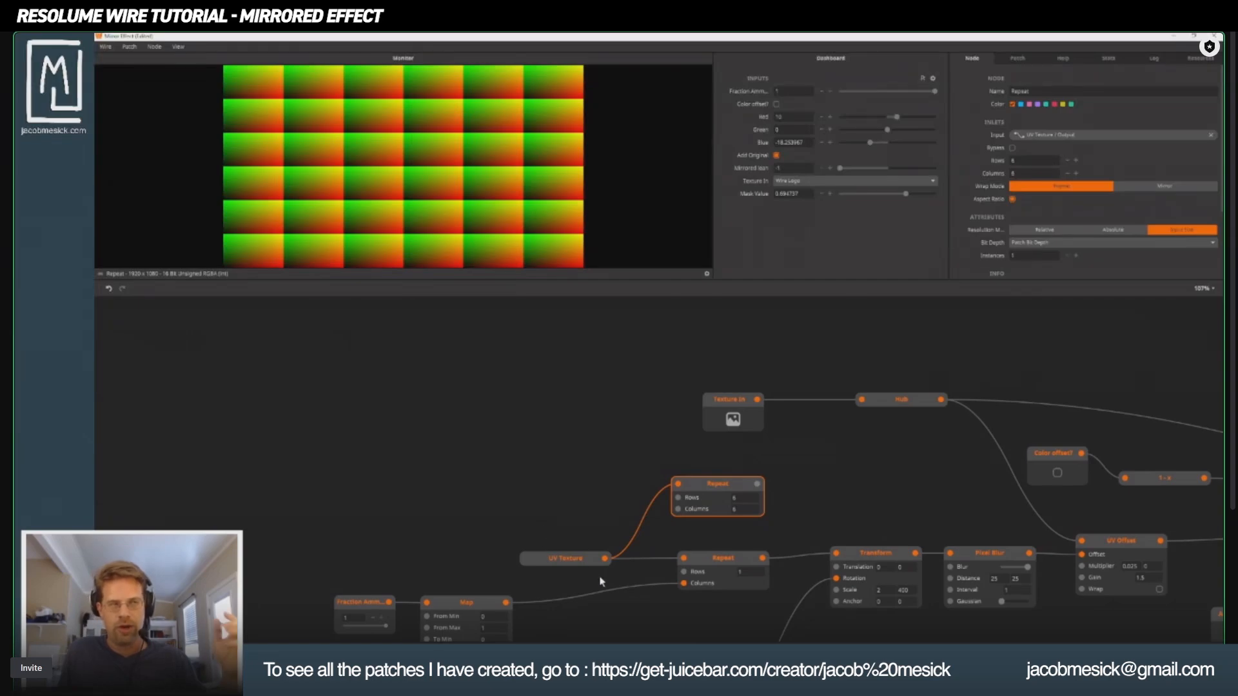
{"action": "left_click_drag", "start_coordinate": [876, 495], "coordinate": [646, 454]}
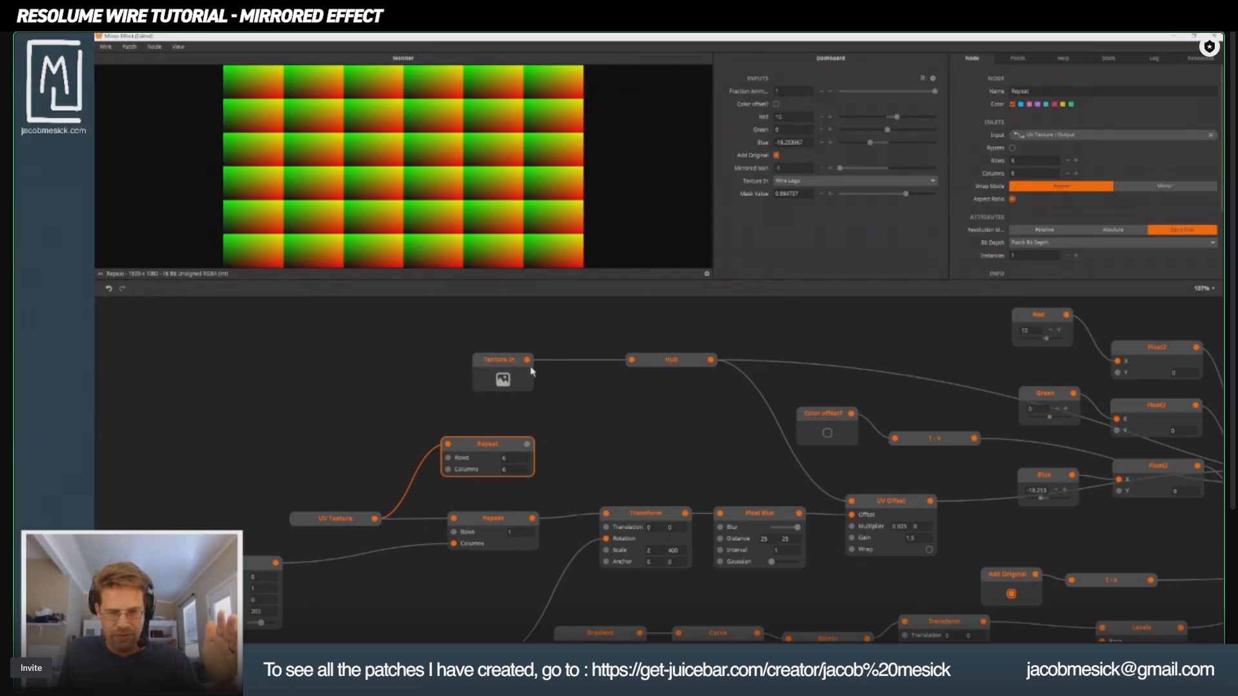
{"action": "left_click", "coordinate": [900, 508]}
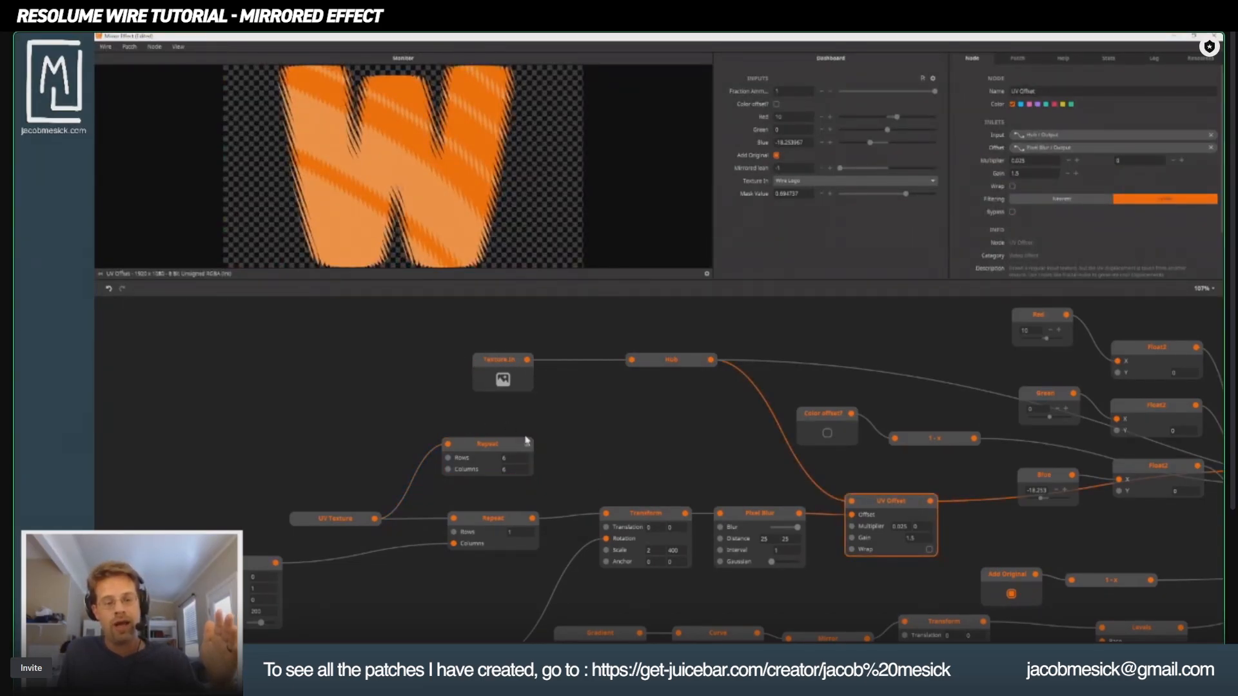
Step: Disconnect Pixel Blur from the Offset inlet of the UV Offset node and reconnect it
{"action": "left_click_drag", "start_coordinate": [529, 443], "coordinate": [688, 444]}
{"action": "left_click", "coordinate": [500, 432]}
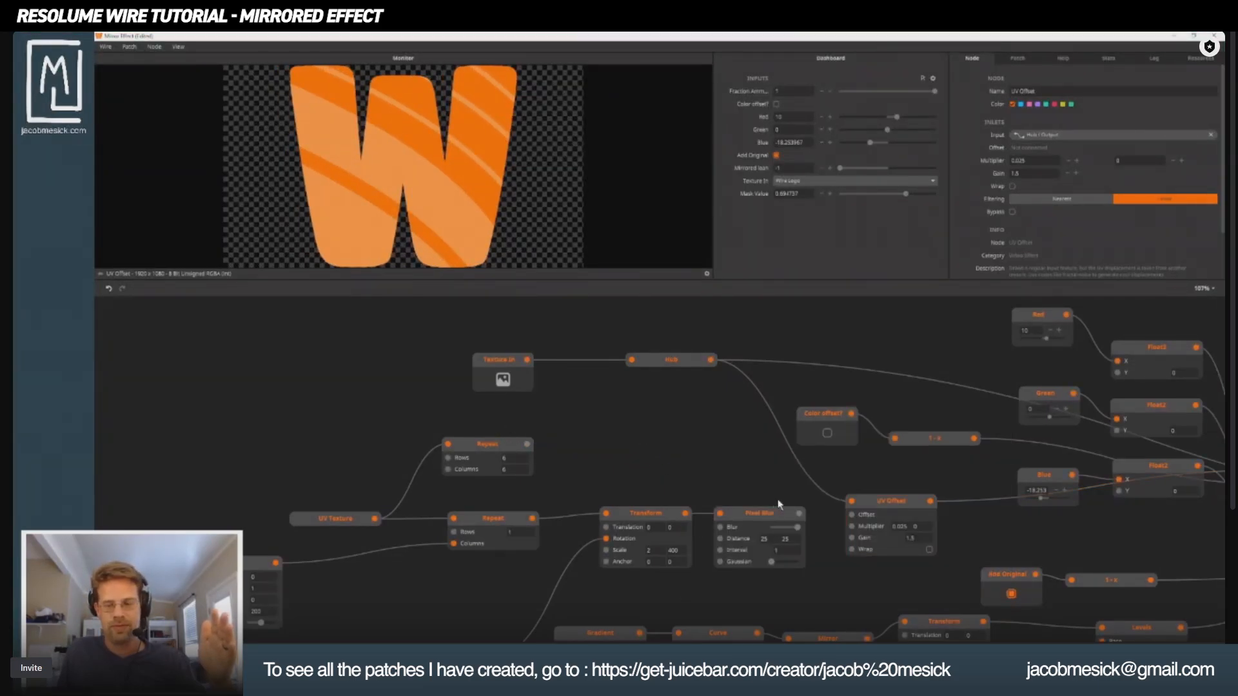
{"action": "left_click_drag", "start_coordinate": [799, 514], "coordinate": [852, 514]}
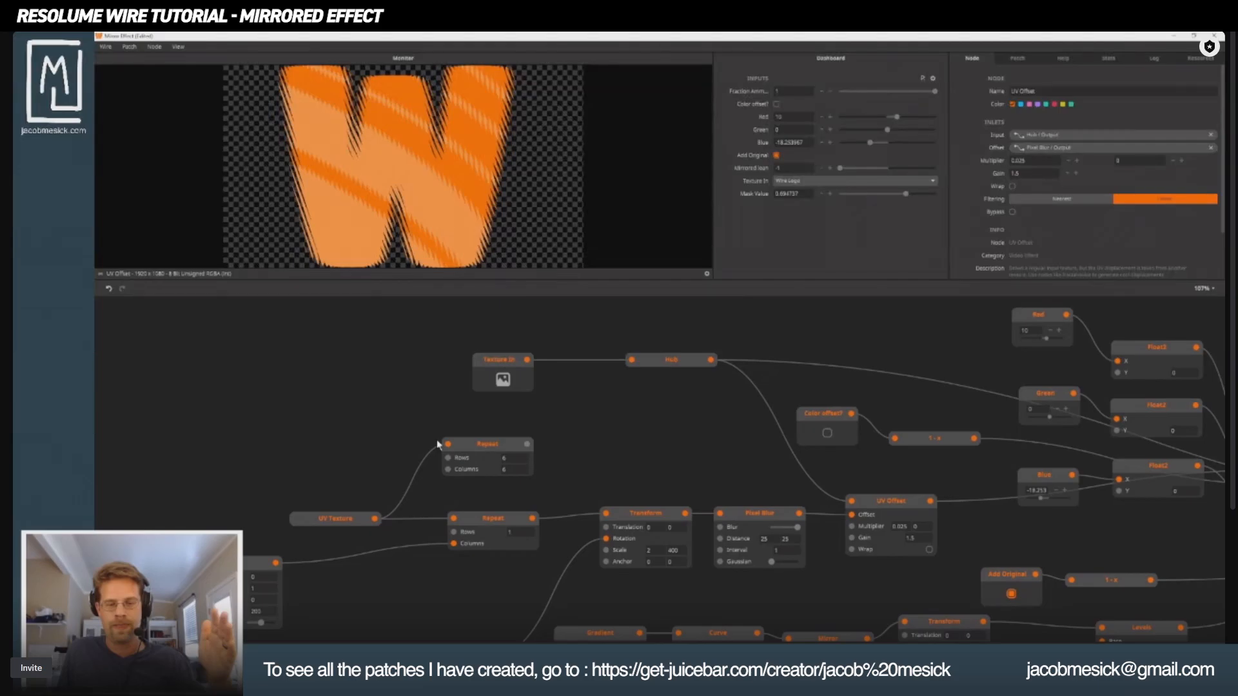
{"action": "left_click_drag", "start_coordinate": [218, 409], "coordinate": [449, 450]}
{"action": "double_click", "coordinate": [449, 449]}
{"action": "type", "text": "u"}
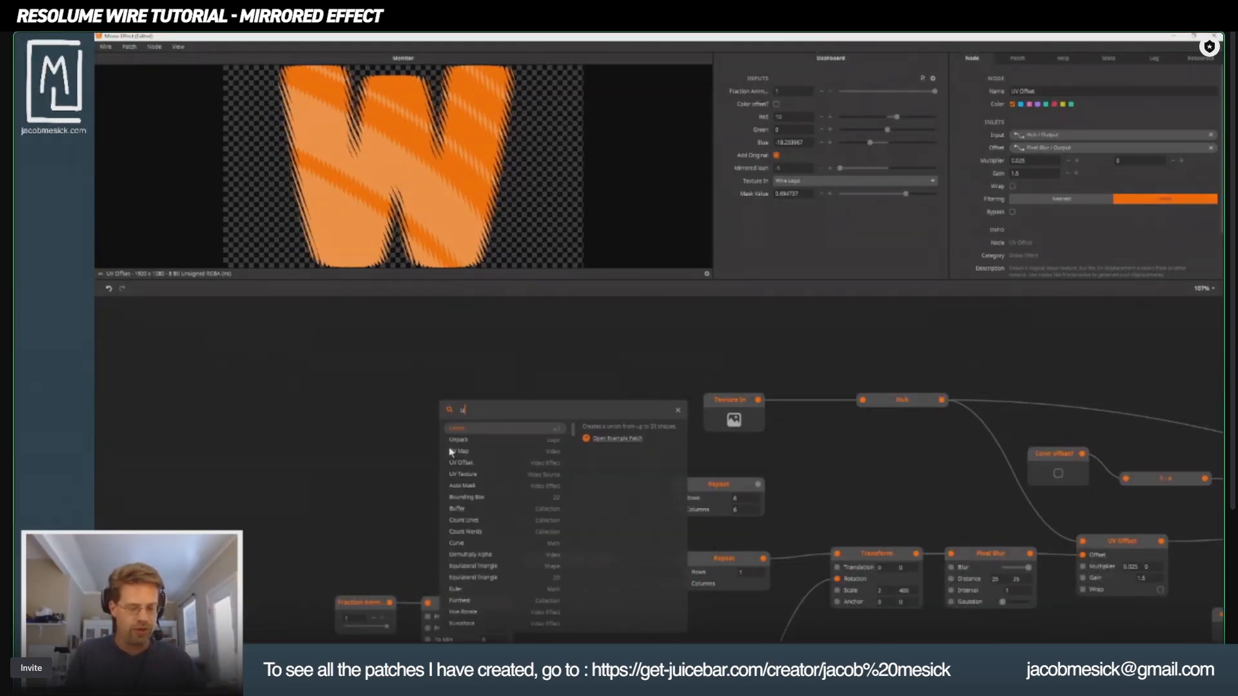
{"action": "type", "text": "v"}
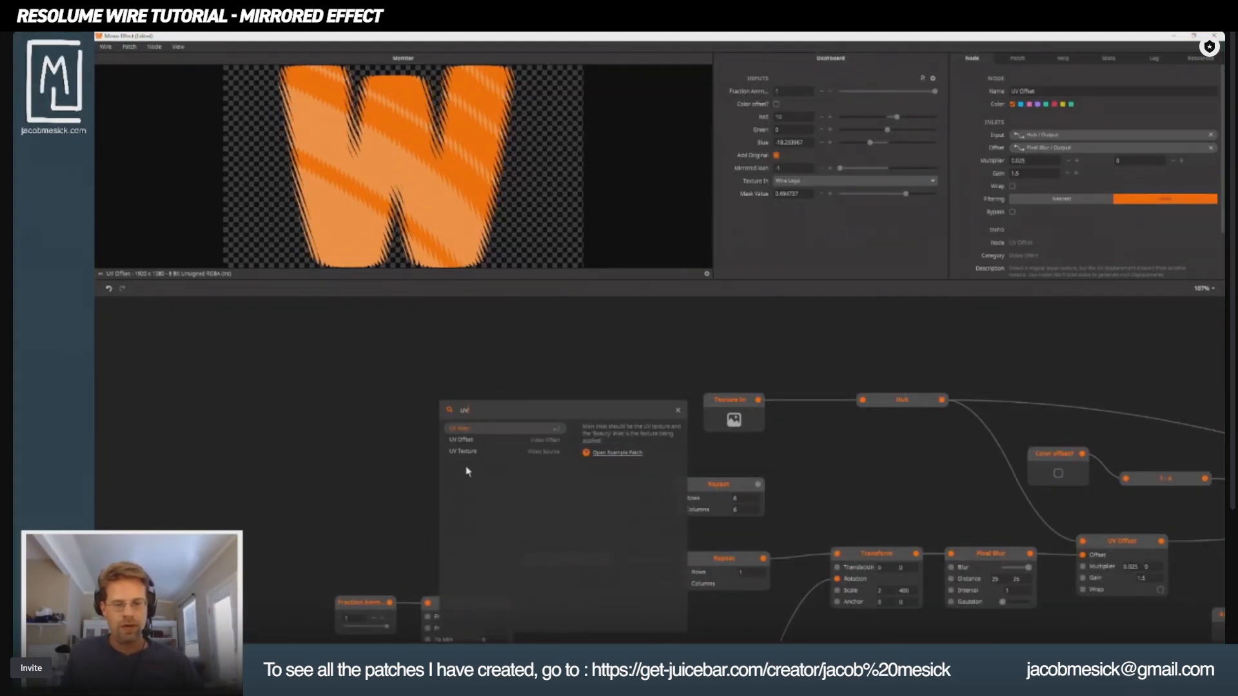
{"action": "left_click", "coordinate": [469, 451]}
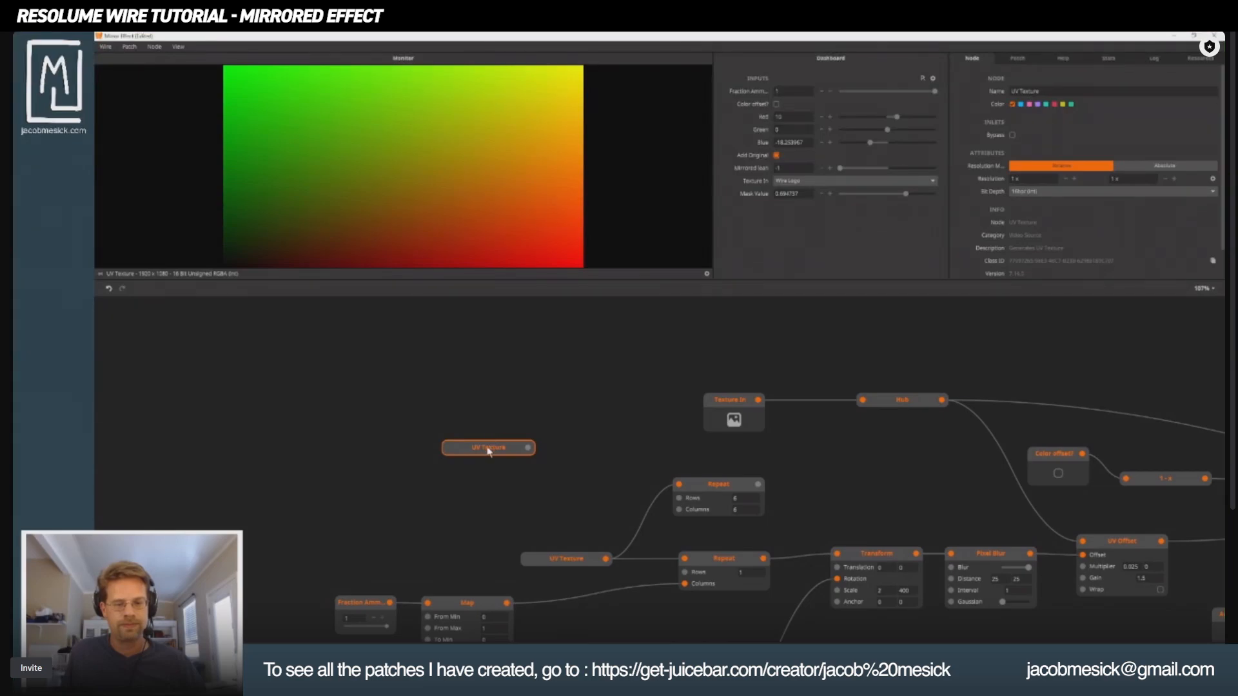
{"action": "left_click_drag", "start_coordinate": [488, 449], "coordinate": [576, 448]}
{"action": "key", "text": "Delete"}
Step: Add a UV Map node, feeding the 6 by 6 Repeat into its main input and Texture In into its Beauty inlet
{"action": "double_click", "coordinate": [576, 447]}
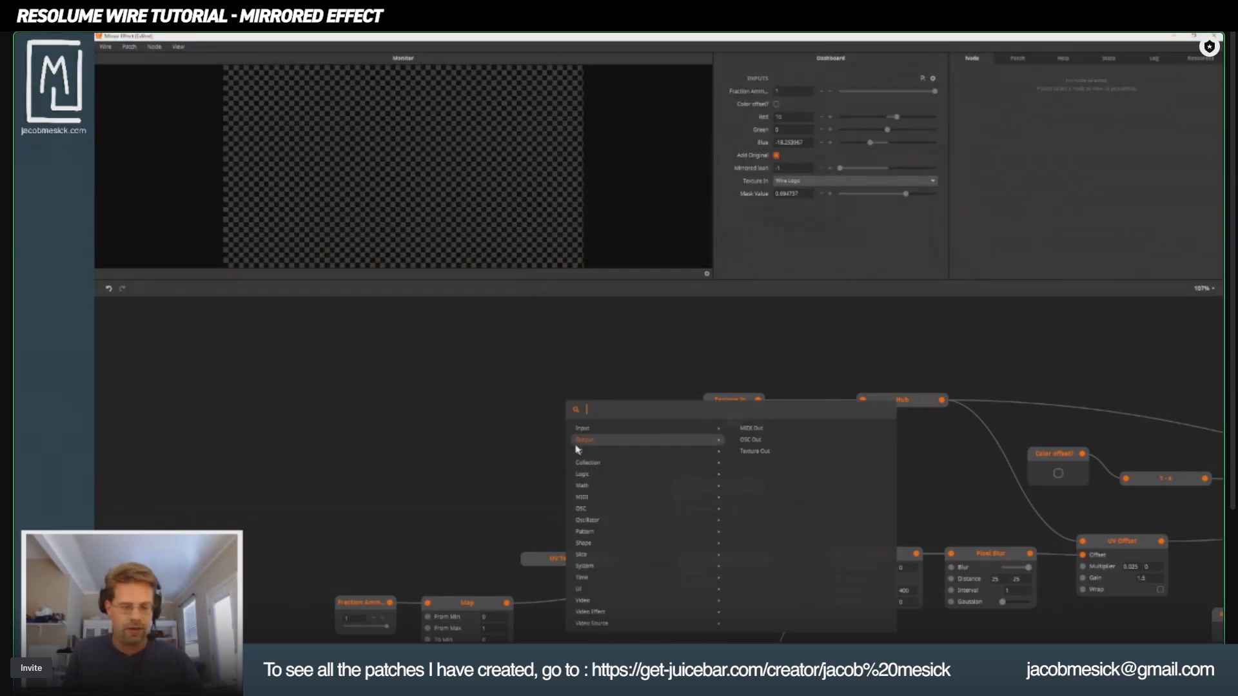
{"action": "type", "text": "uv"}
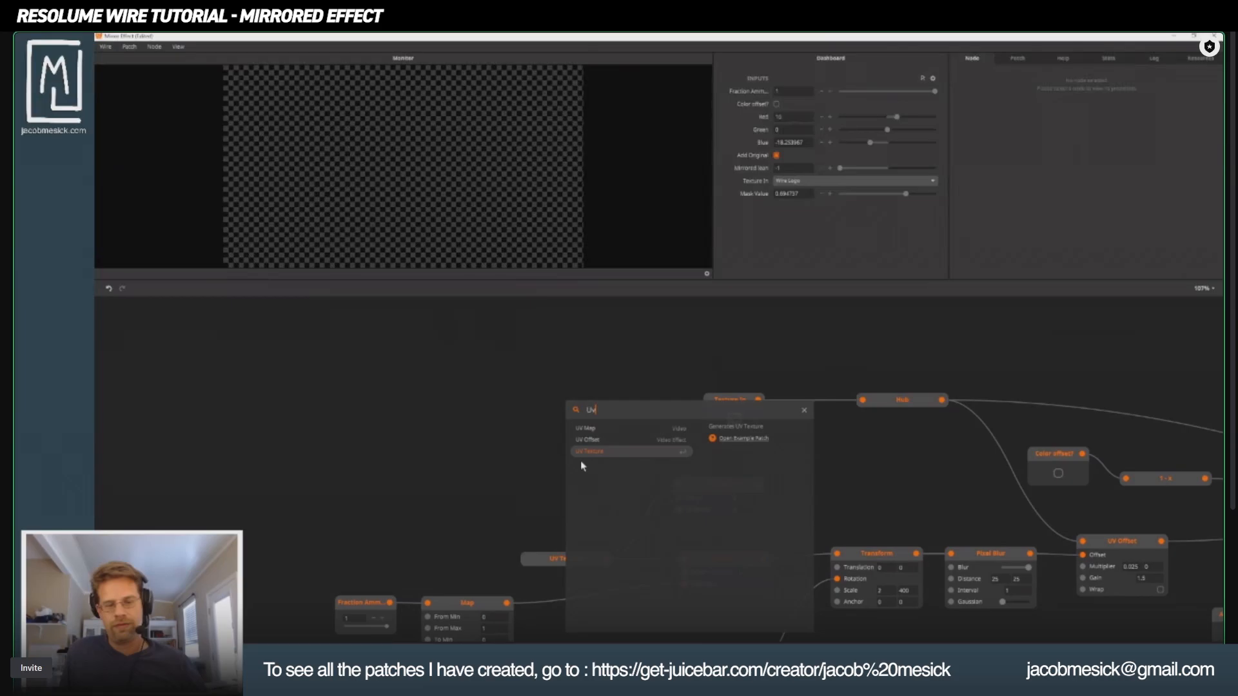
{"action": "left_click", "coordinate": [585, 429]}
{"action": "left_click_drag", "start_coordinate": [602, 457], "coordinate": [902, 457]}
{"action": "left_click_drag", "start_coordinate": [758, 484], "coordinate": [882, 454]}
{"action": "left_click_drag", "start_coordinate": [759, 400], "coordinate": [890, 469]}
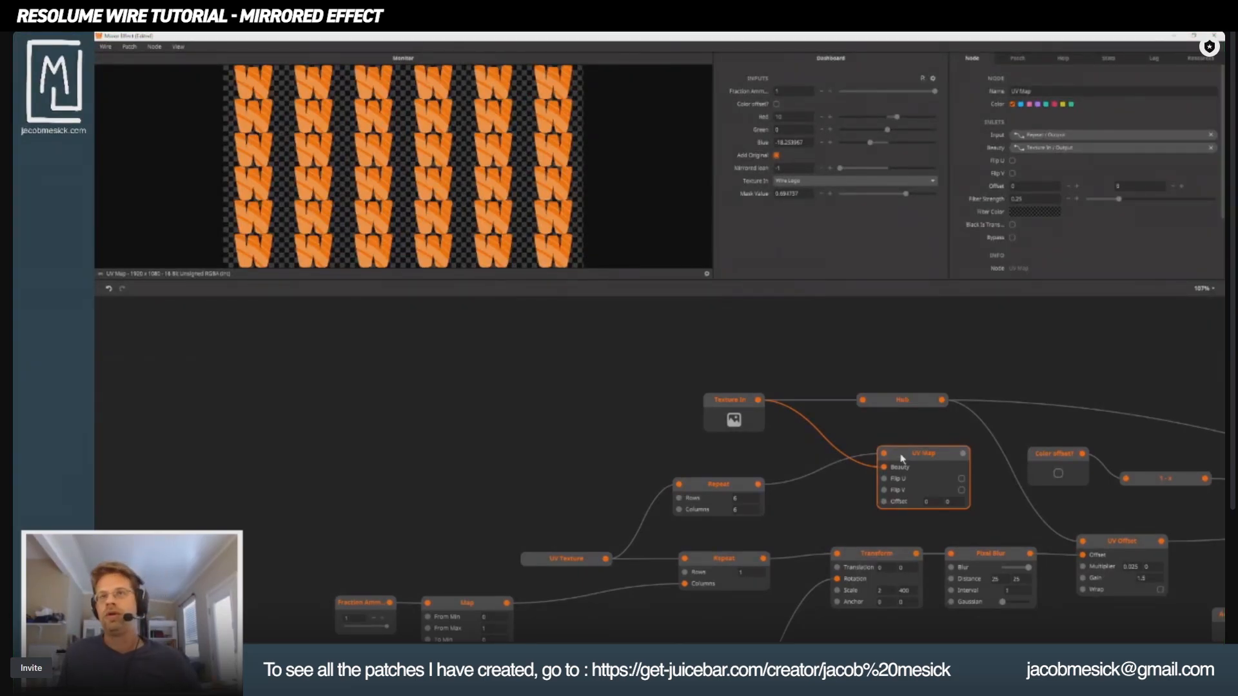
Step: Preview Texture In, UV Texture, the original Repeat node and the Transform node it feeds, one after another
{"action": "left_click_drag", "start_coordinate": [909, 457], "coordinate": [723, 462]}
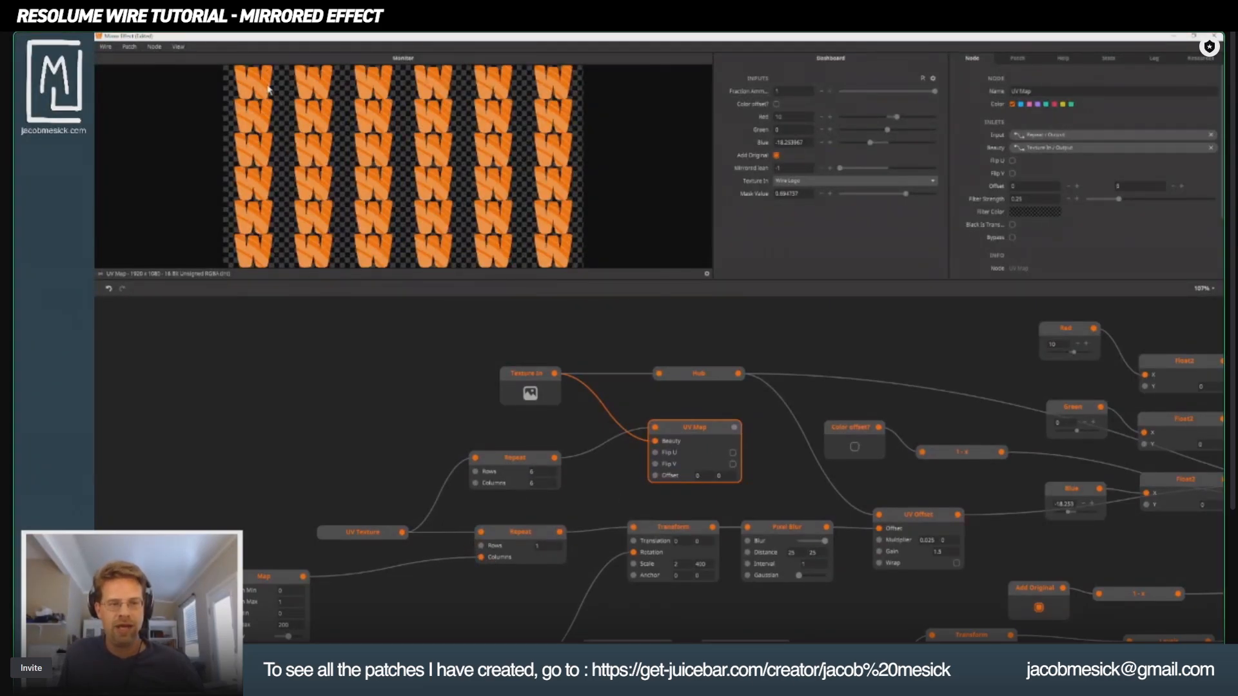
{"action": "left_click", "coordinate": [532, 381]}
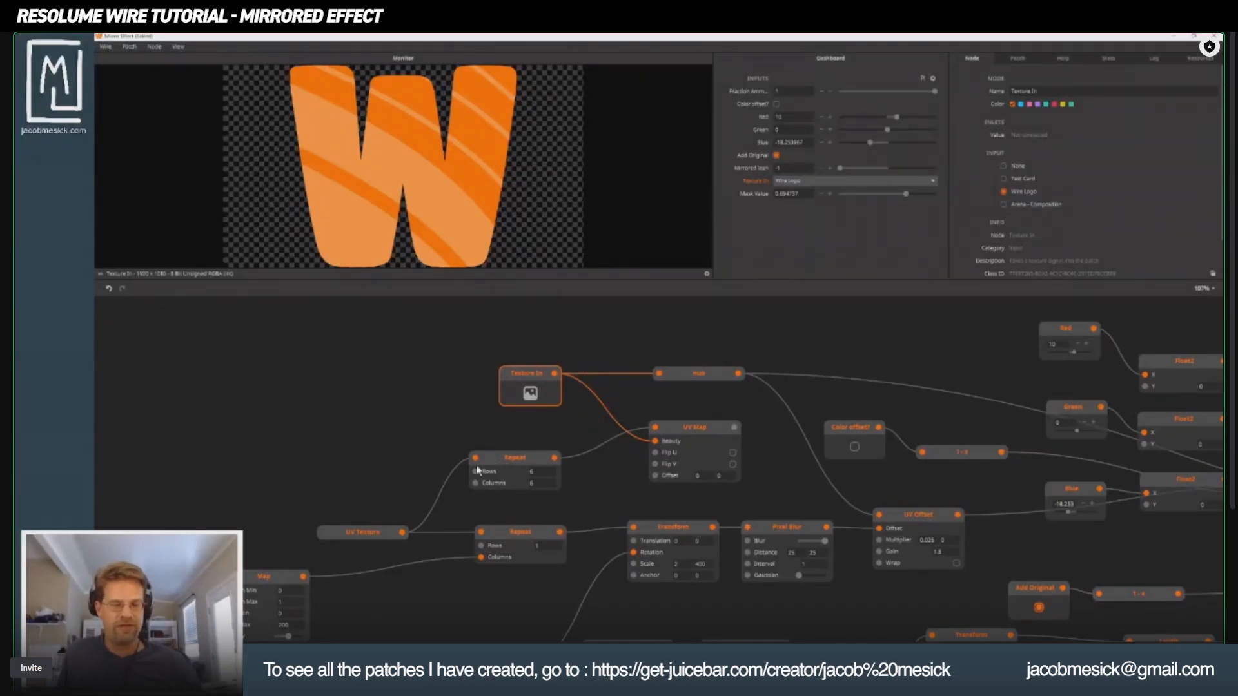
{"action": "left_click", "coordinate": [380, 535]}
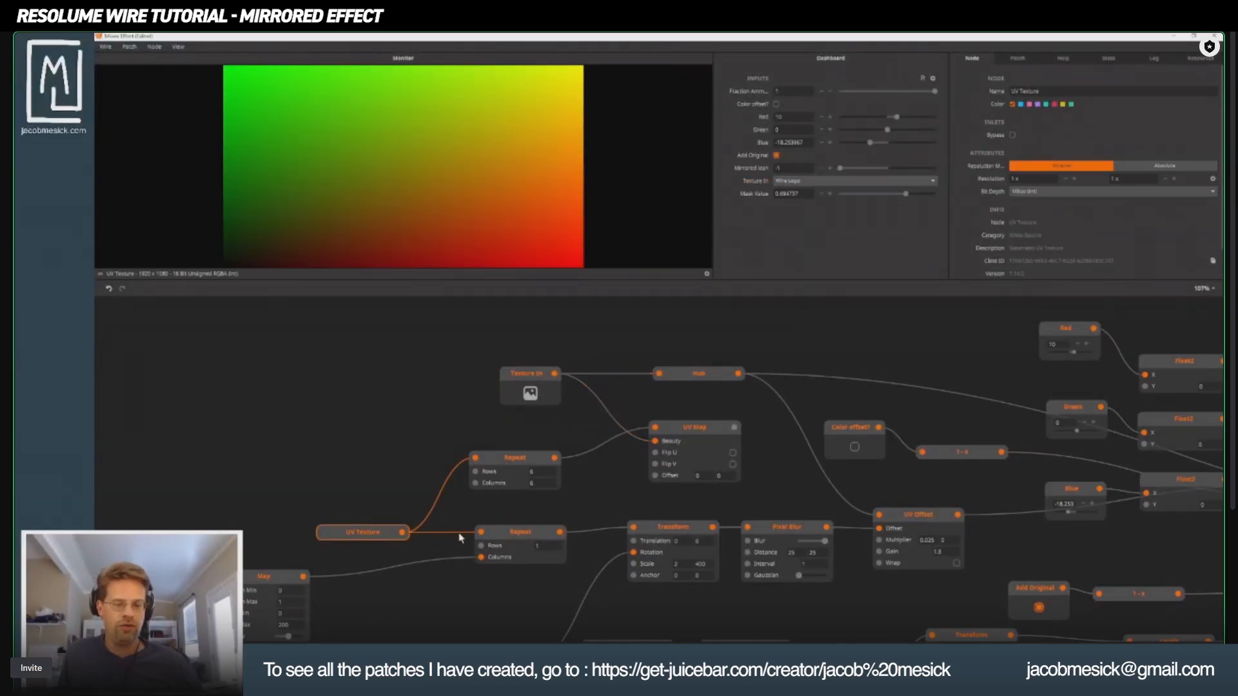
{"action": "left_click", "coordinate": [527, 529]}
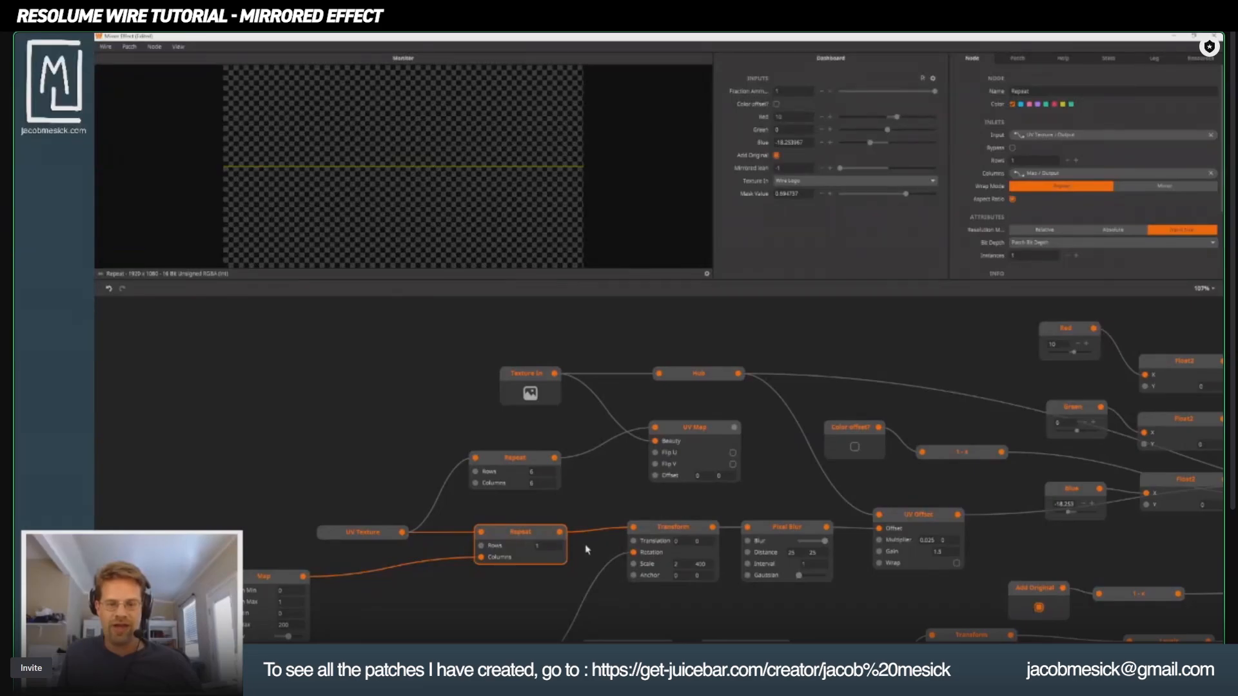
{"action": "left_click", "coordinate": [671, 534]}
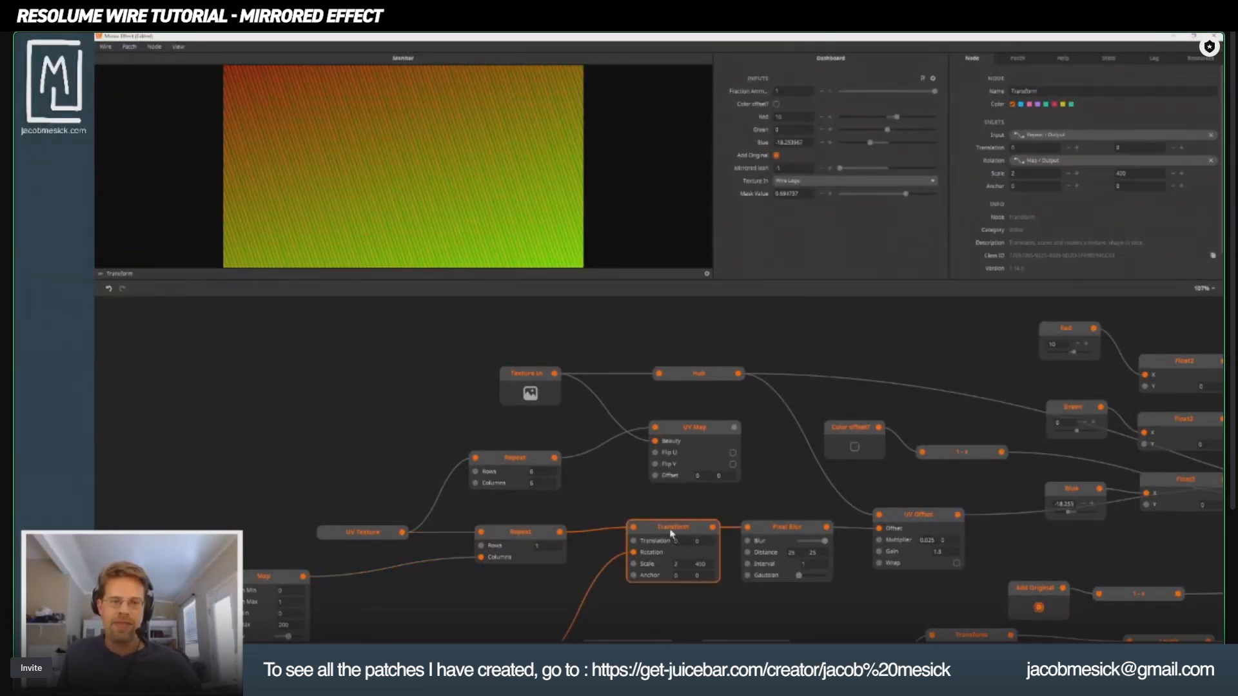
{"action": "scroll", "coordinate": [503, 521], "scroll_direction": "down", "scroll_amount": 2}
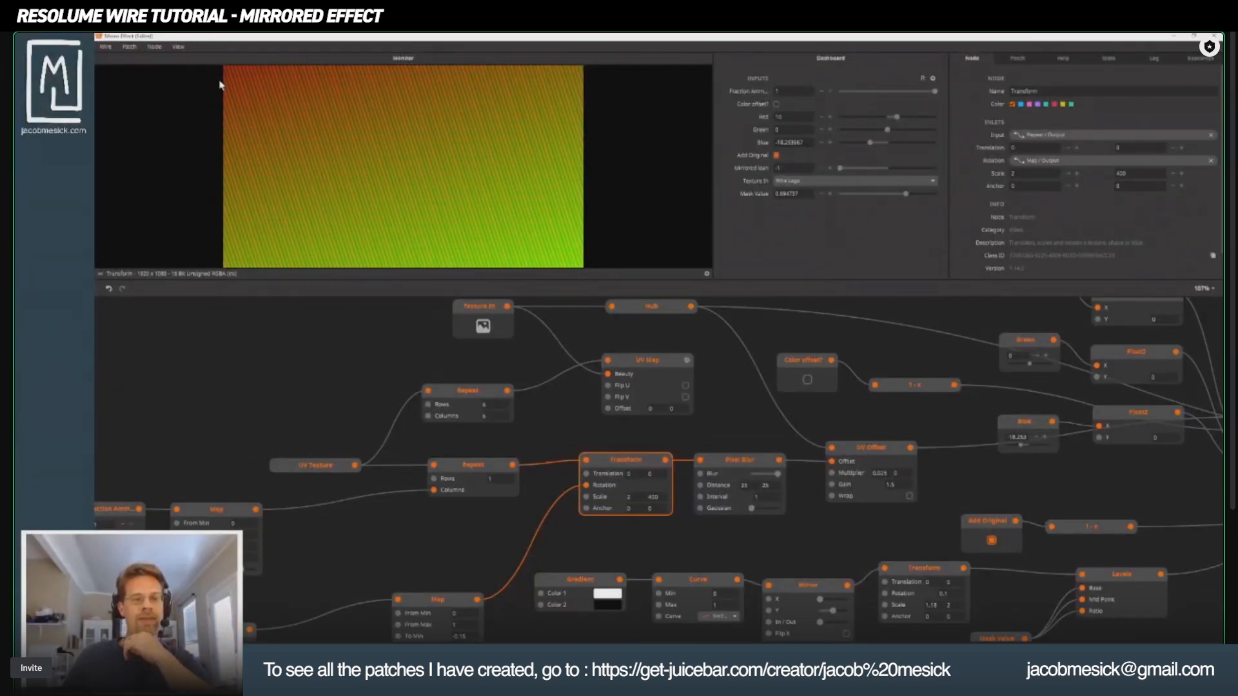
Step: Compare the UV Offset output with the Pixel Blur output that drives its offset
{"action": "left_click", "coordinate": [856, 458]}
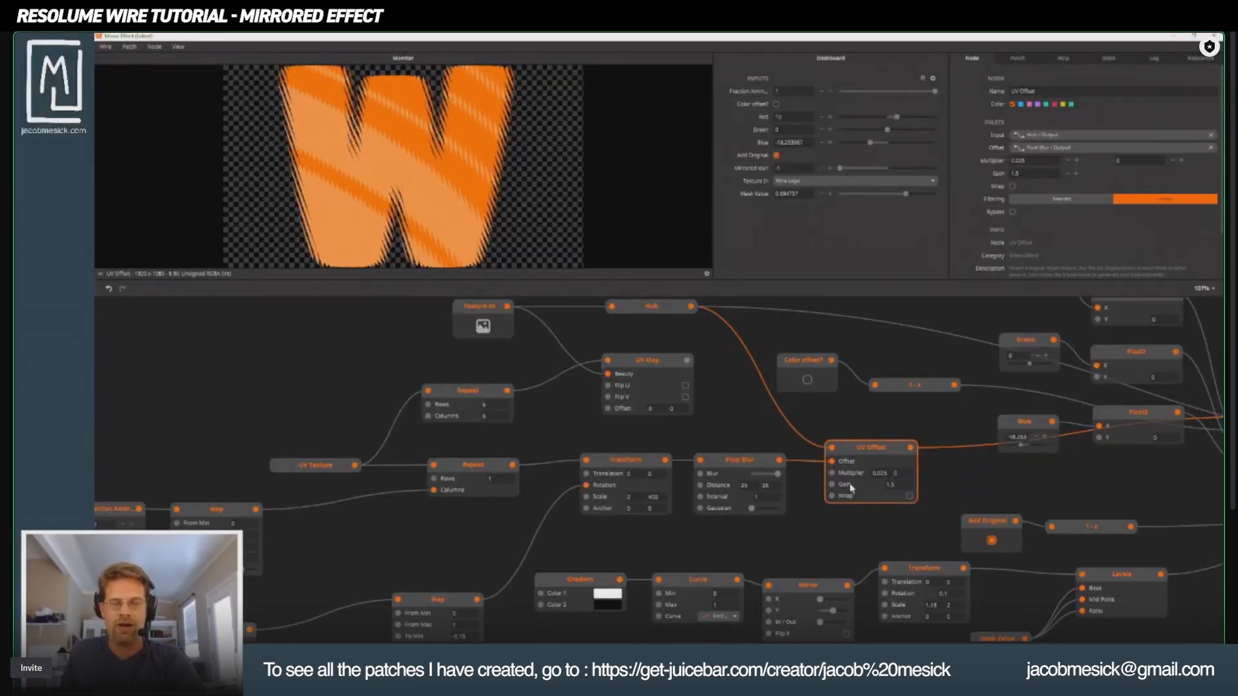
{"action": "left_click", "coordinate": [739, 469]}
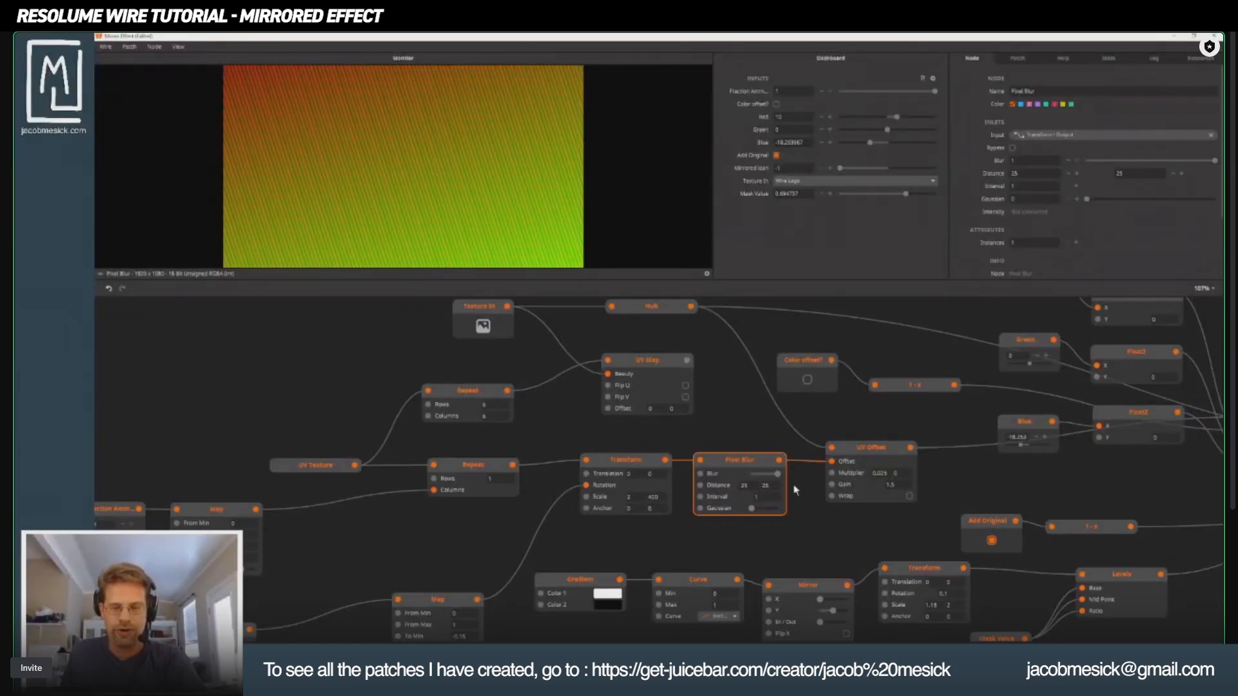
{"action": "left_click", "coordinate": [863, 451]}
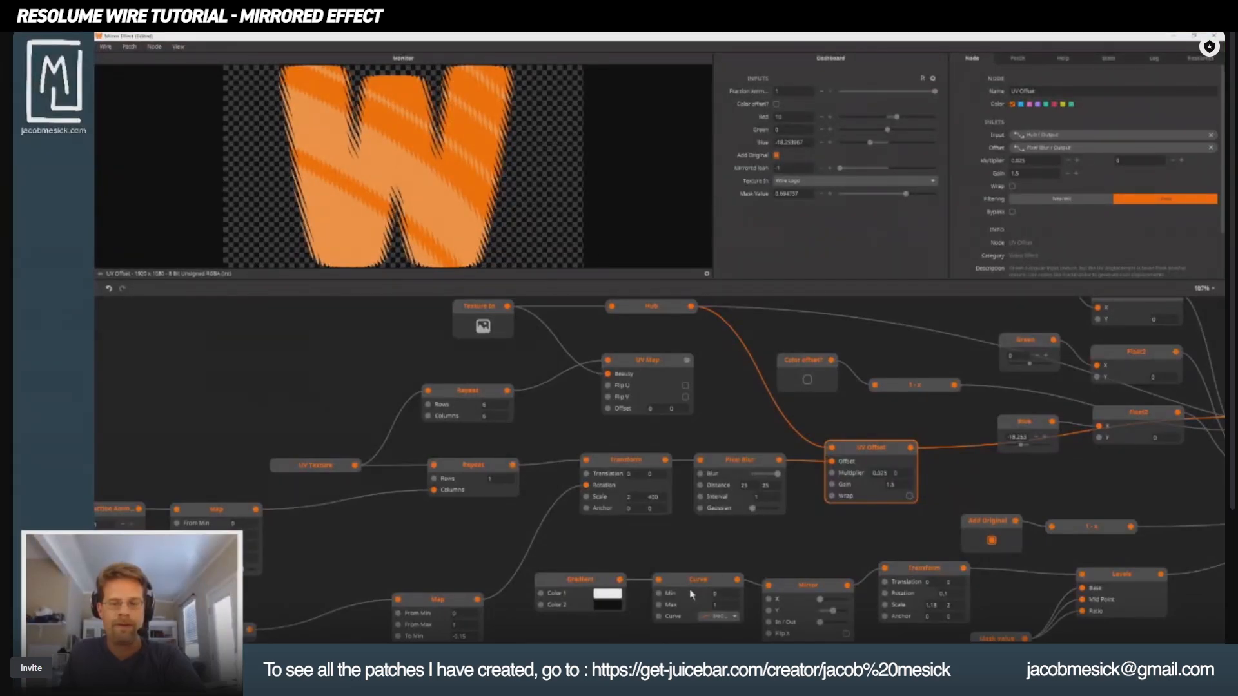
{"action": "mouse_move", "coordinate": [777, 474]}
{"action": "left_mouse_down"}
{"action": "mouse_move", "coordinate": [758, 476]}
{"action": "mouse_move", "coordinate": [780, 477]}
{"action": "left_mouse_up"}
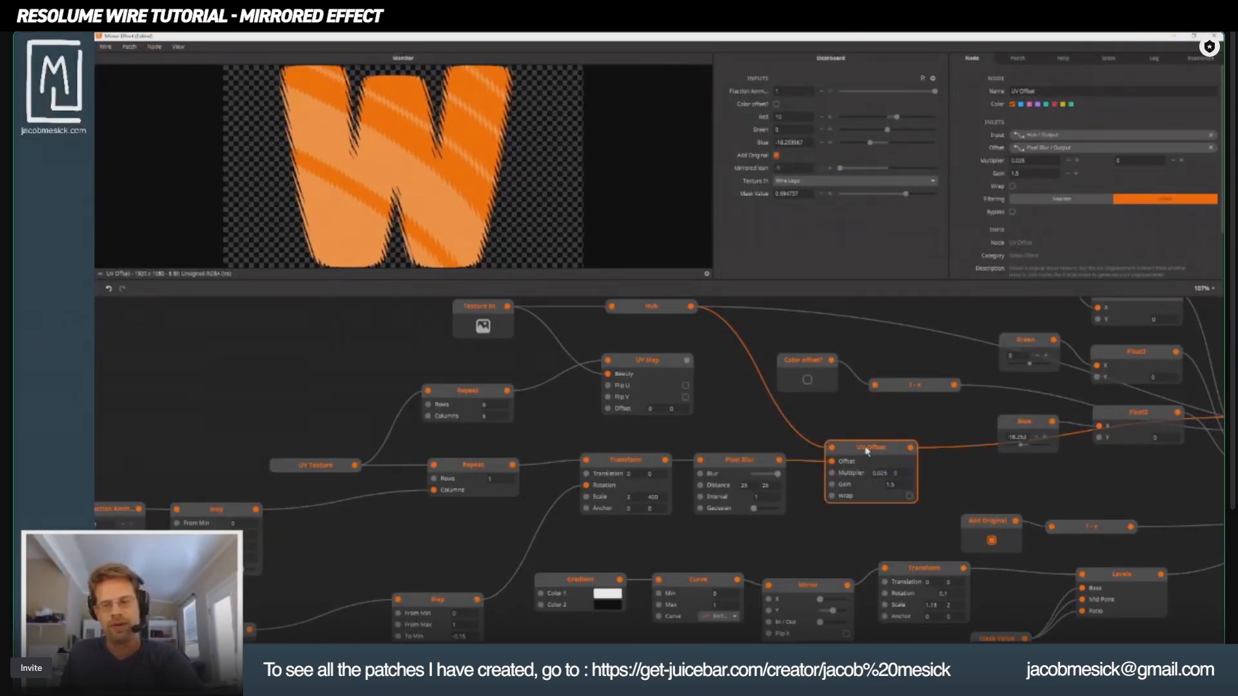
Step: Follow the chain past UV Offset and preview the Color Offset and Mask nodes
{"action": "left_click_drag", "start_coordinate": [1045, 484], "coordinate": [578, 447]}
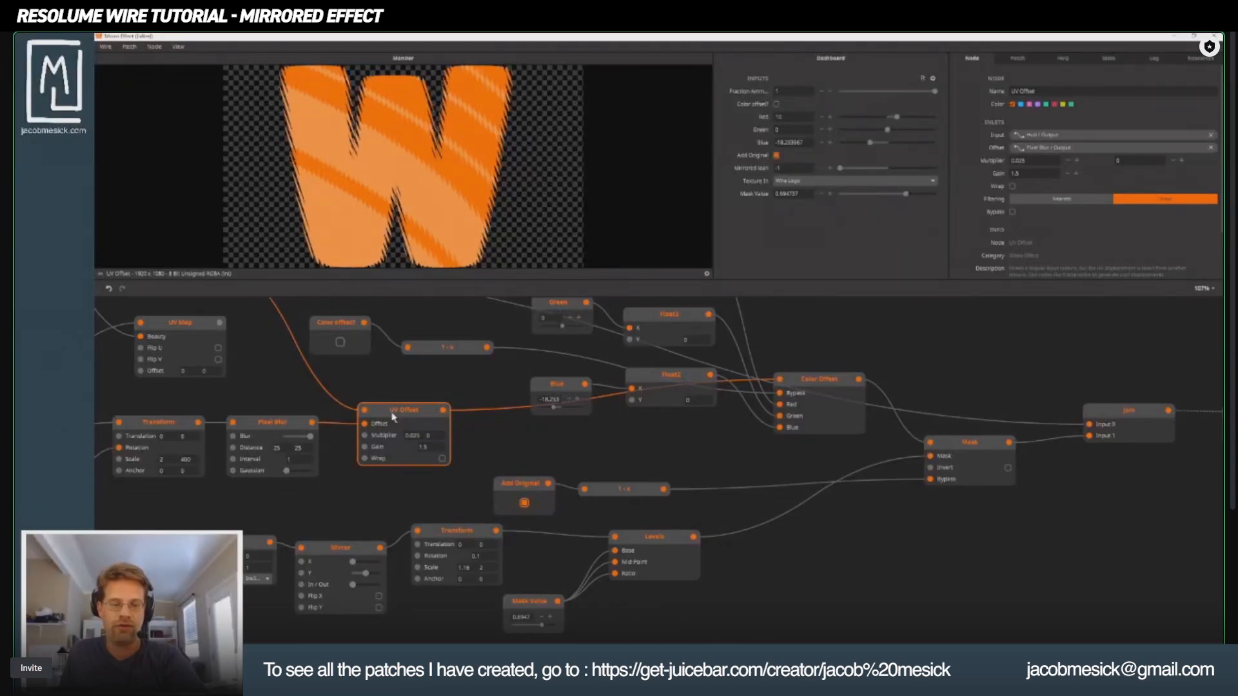
{"action": "left_click", "coordinate": [843, 390]}
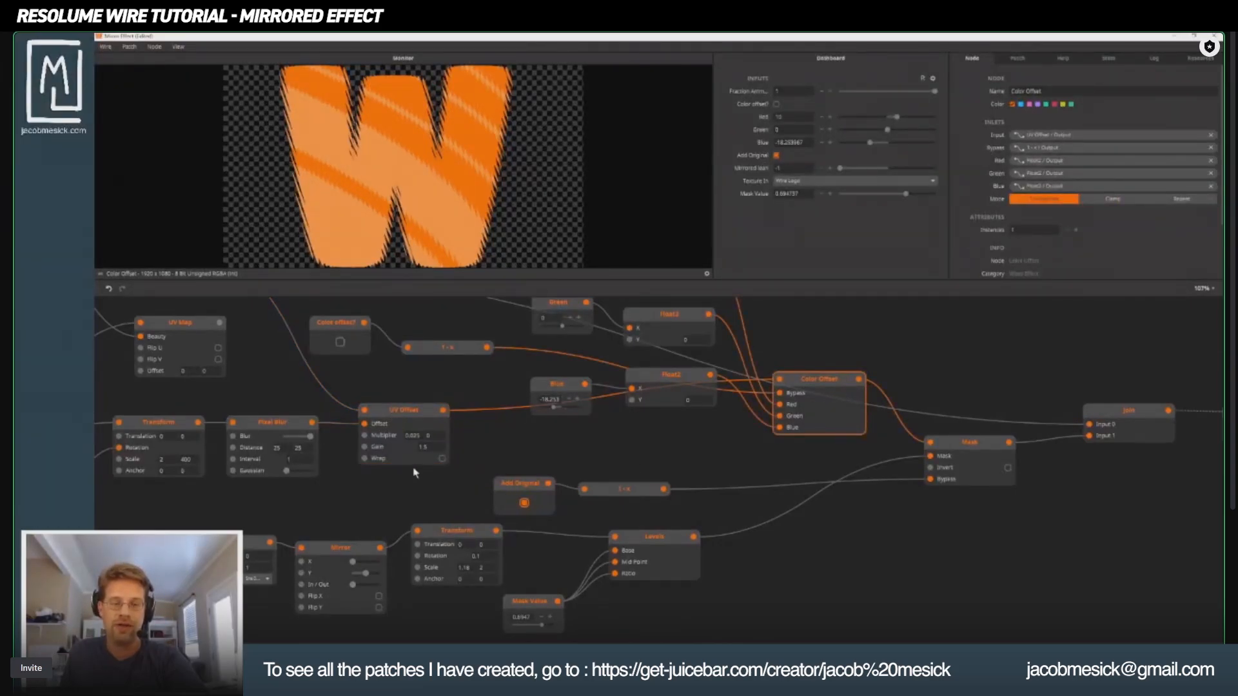
{"action": "left_click", "coordinate": [987, 462]}
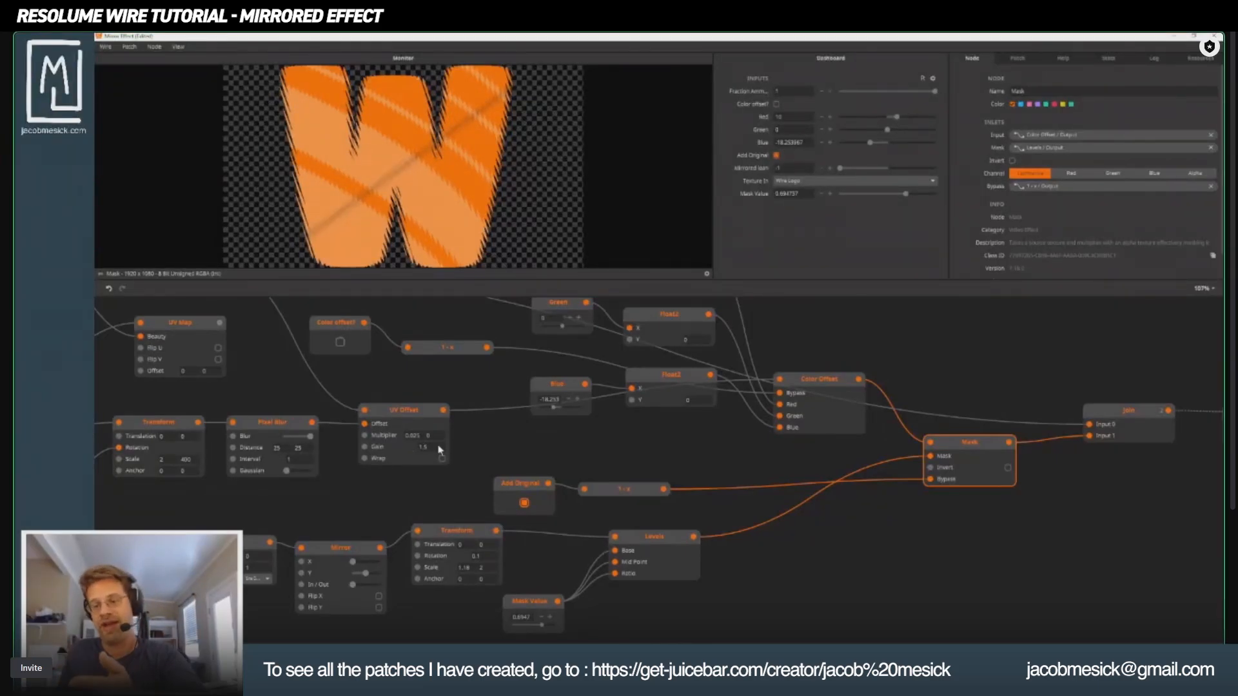
Step: Return to the start of the offset chain and preview UV Texture and the original Repeat node
{"action": "left_click_drag", "start_coordinate": [360, 433], "coordinate": [838, 574]}
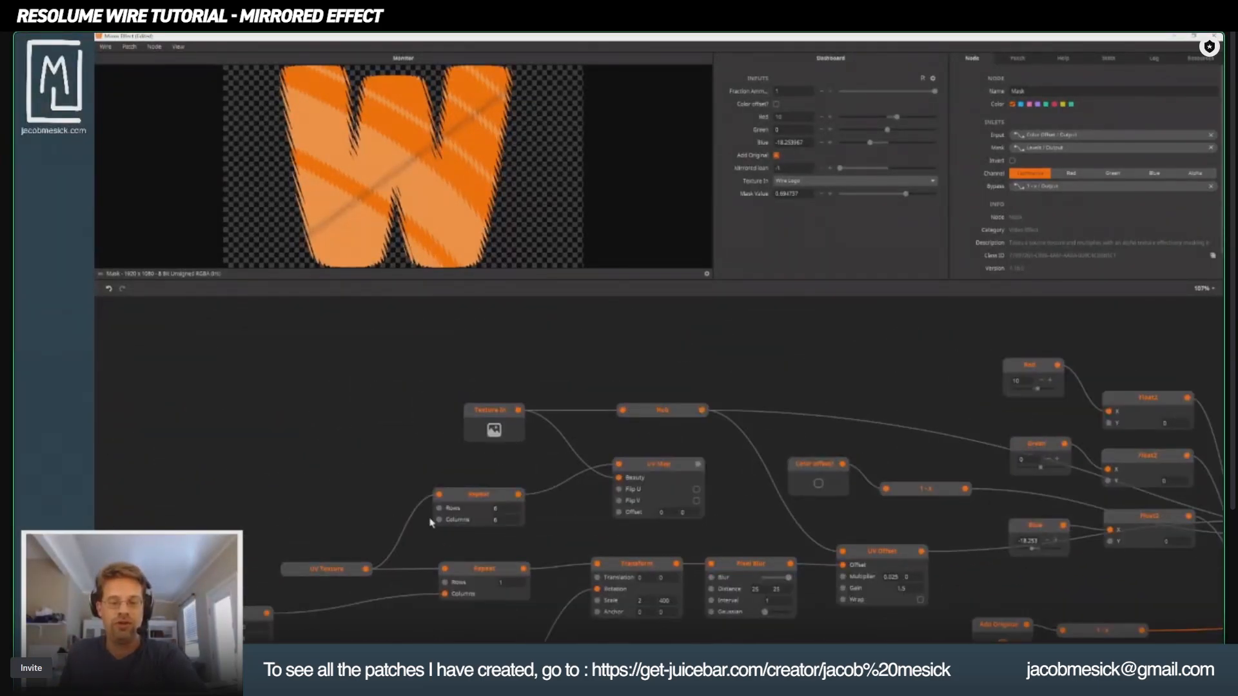
{"action": "left_click", "coordinate": [322, 570]}
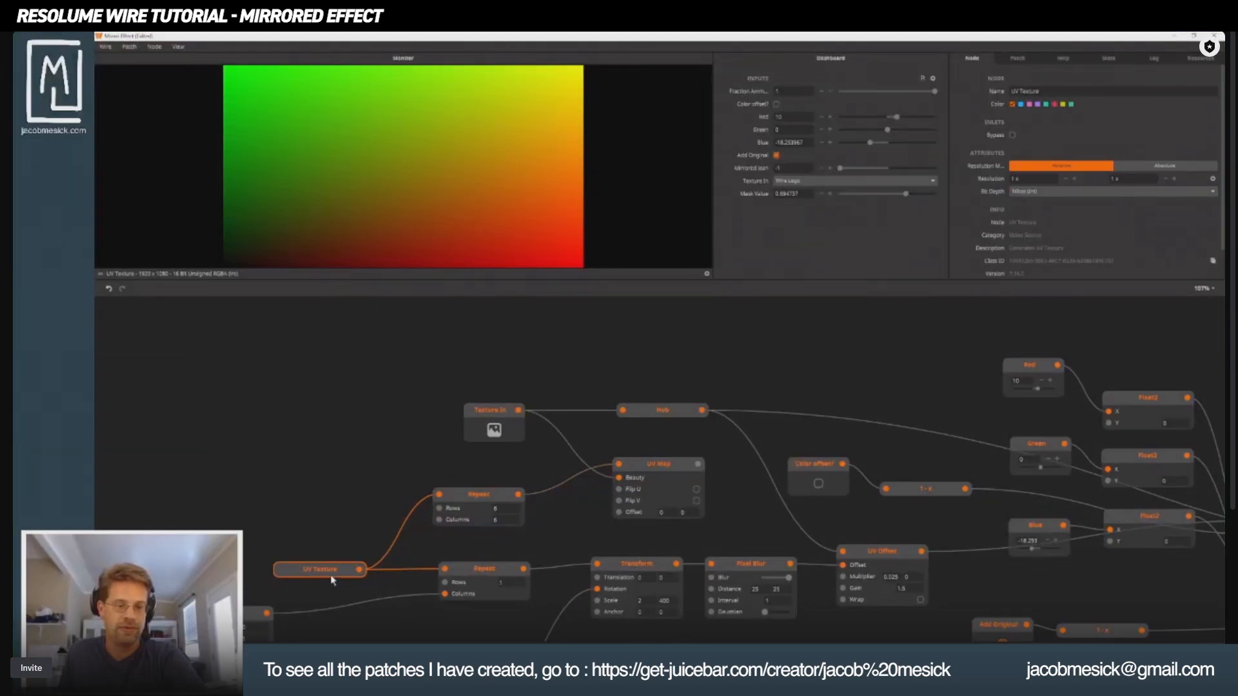
{"action": "left_click", "coordinate": [475, 576]}
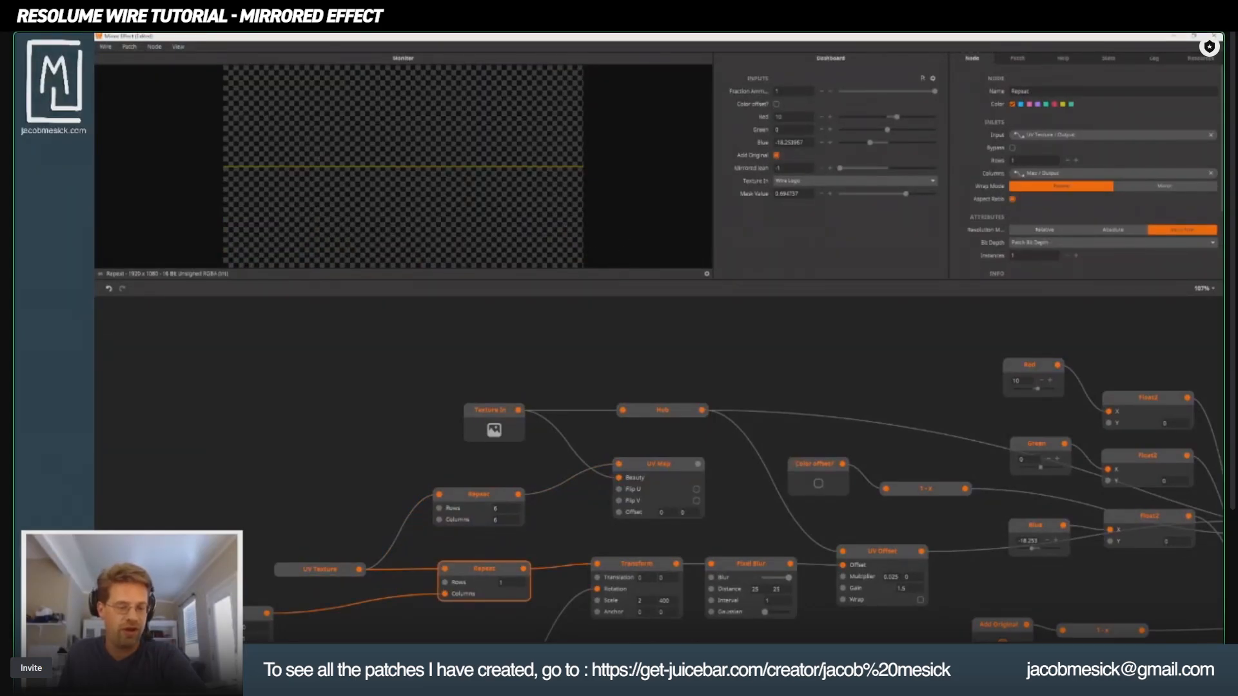
Step: Examine the settings of the Map node driving the Repeat columns and of the Fraction Ammount node feeding it
{"action": "left_click_drag", "start_coordinate": [272, 374], "coordinate": [583, 481]}
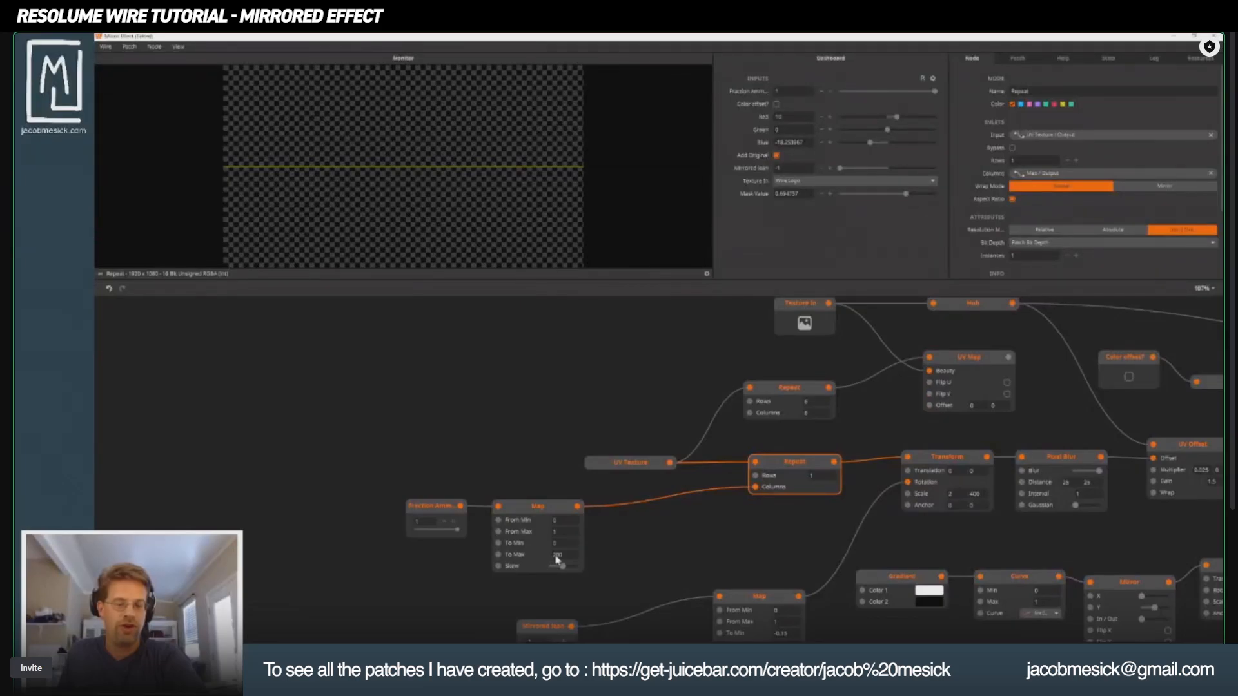
{"action": "left_click_drag", "start_coordinate": [528, 519], "coordinate": [553, 516]}
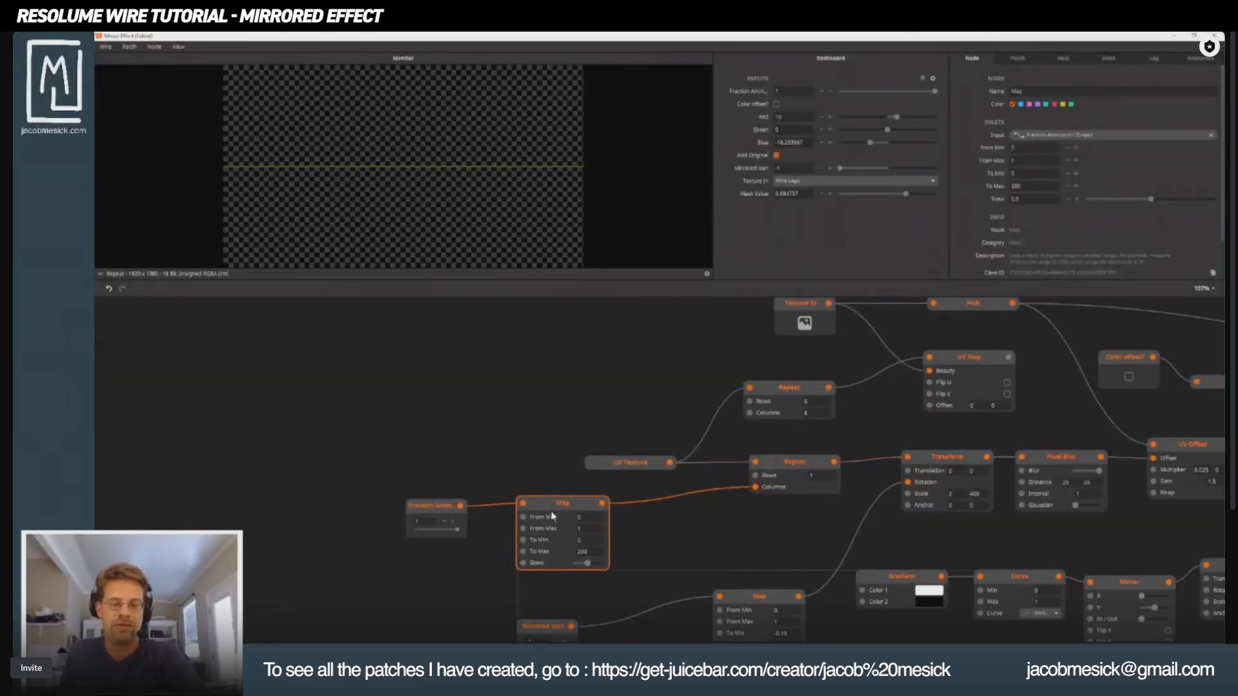
{"action": "mouse_move", "coordinate": [444, 510]}
{"action": "left_mouse_down"}
{"action": "mouse_move", "coordinate": [433, 500]}
{"action": "mouse_move", "coordinate": [442, 507]}
{"action": "left_mouse_up"}
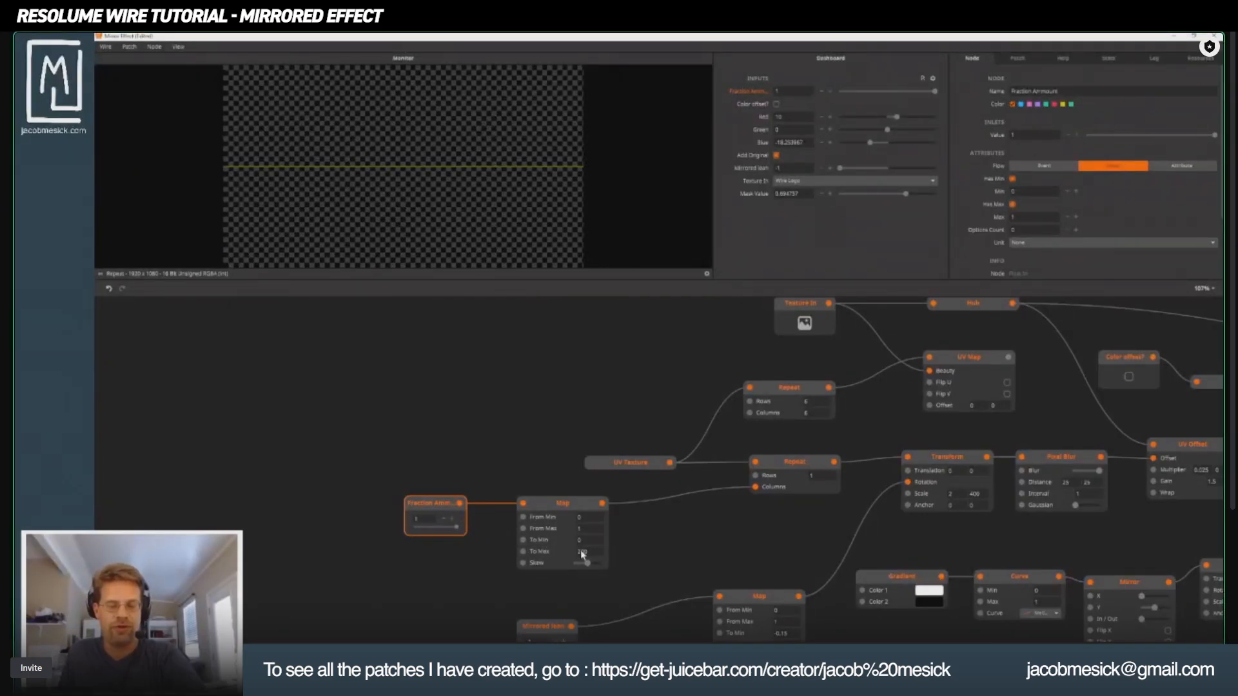
Step: Preview the Repeat node driven by the Map node while lowering Fraction Ammount to about 0.05
{"action": "left_click_drag", "start_coordinate": [459, 528], "coordinate": [420, 533]}
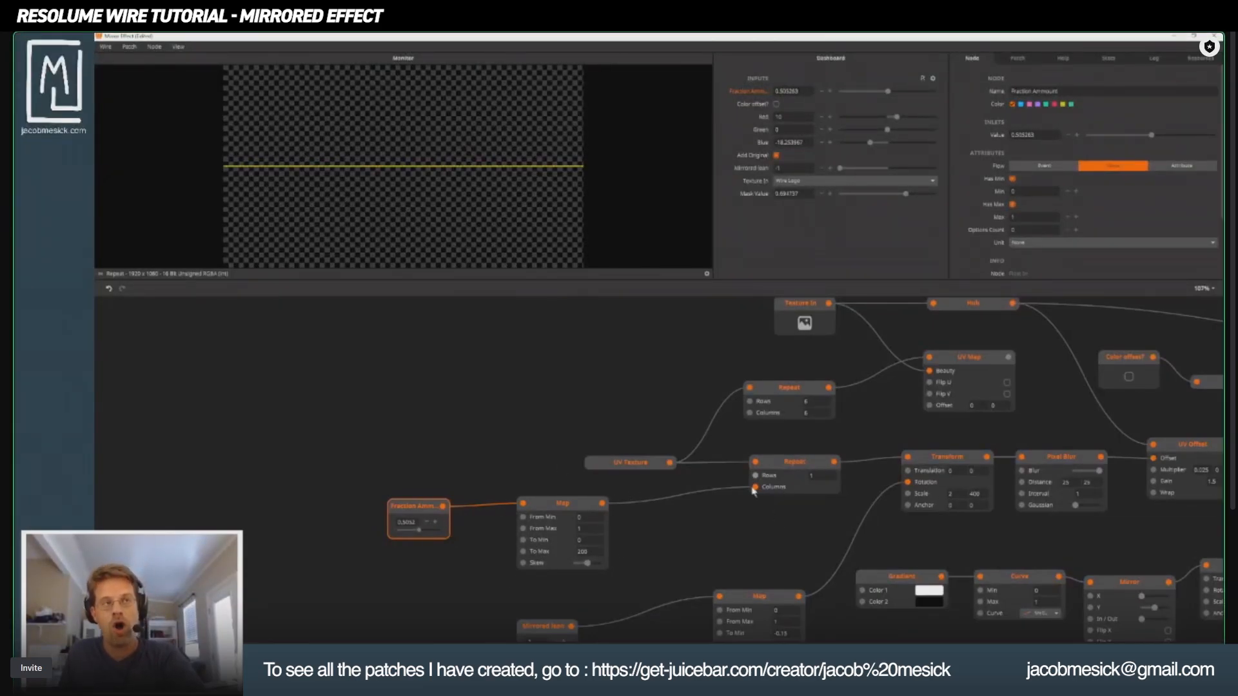
{"action": "left_click", "coordinate": [800, 472]}
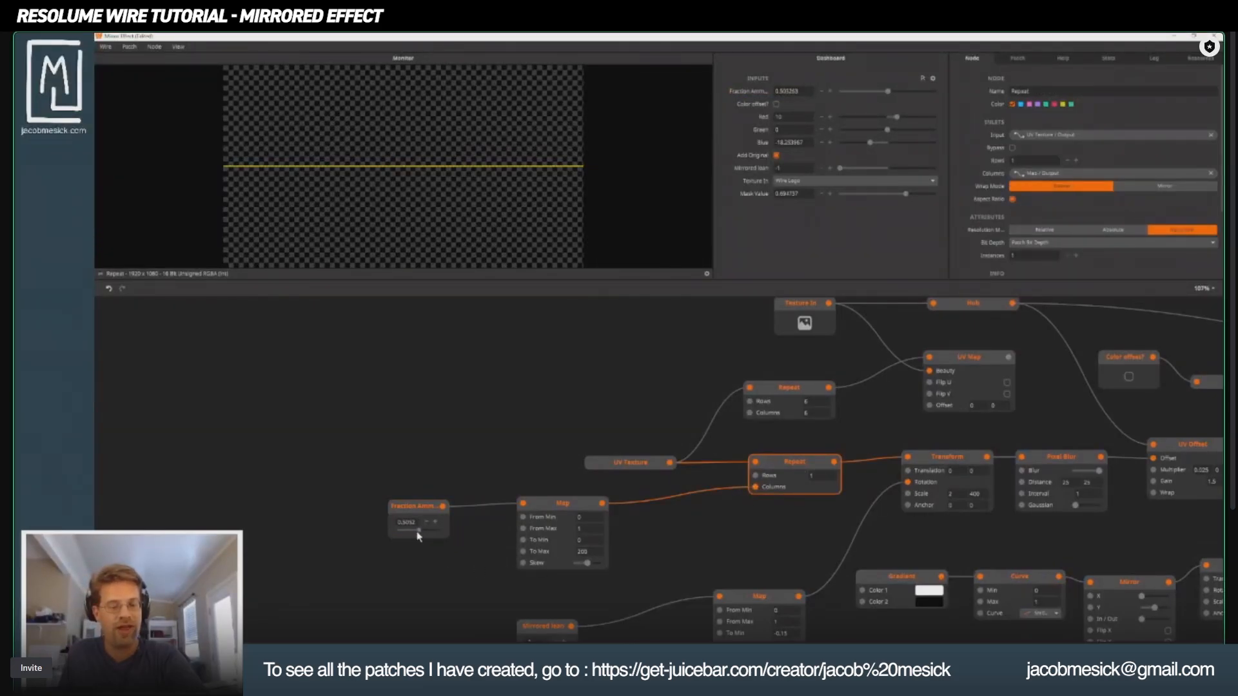
{"action": "left_click_drag", "start_coordinate": [418, 533], "coordinate": [404, 529]}
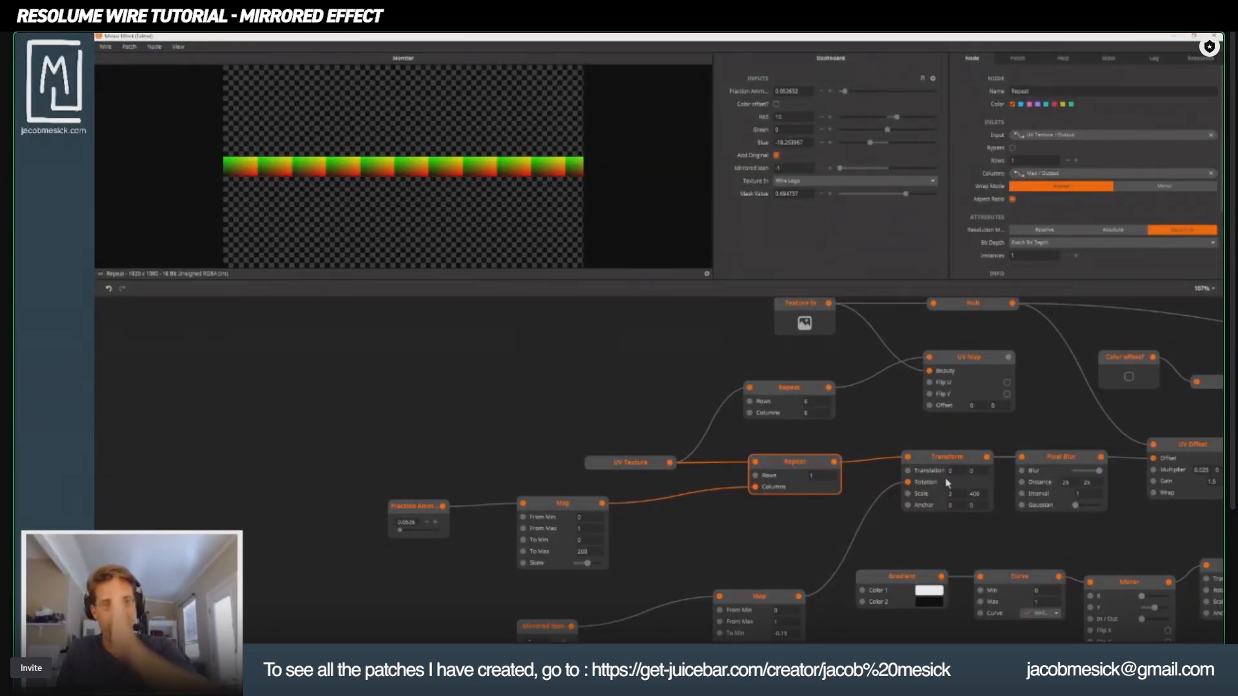
Step: Preview the Transform output after Repeat and set the Pixel Blur node's Gaussian to about 0.37
{"action": "left_click", "coordinate": [937, 459]}
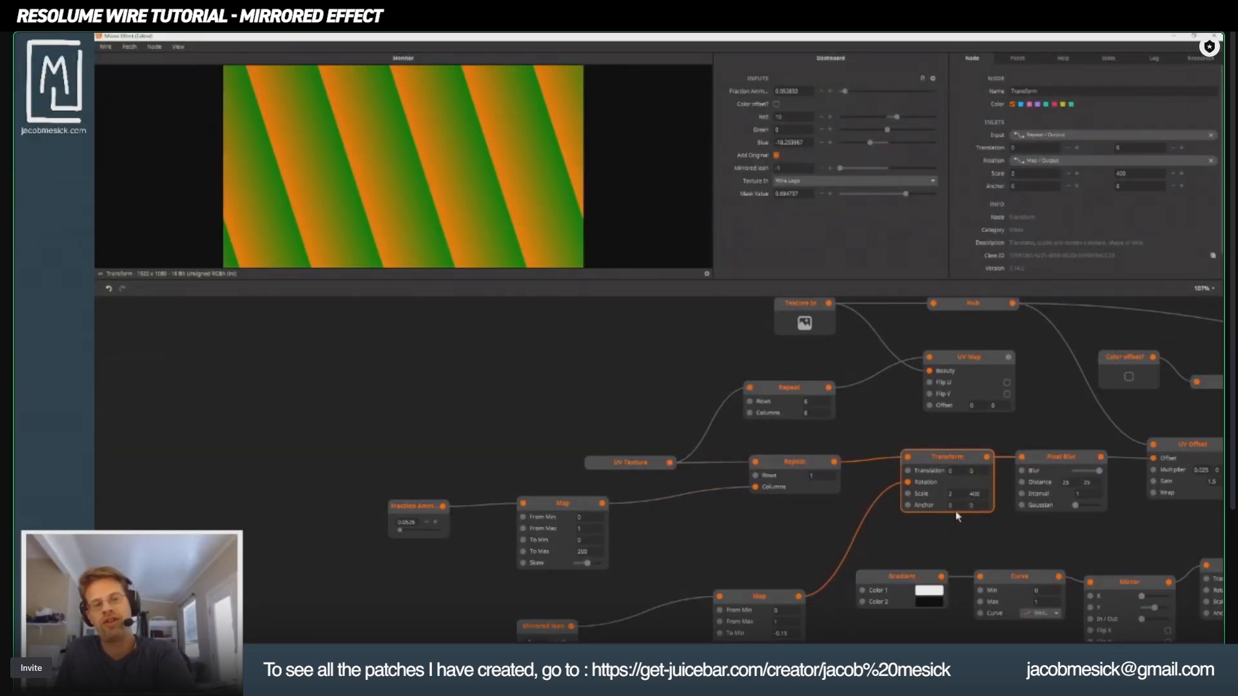
{"action": "left_click_drag", "start_coordinate": [1032, 474], "coordinate": [597, 472]}
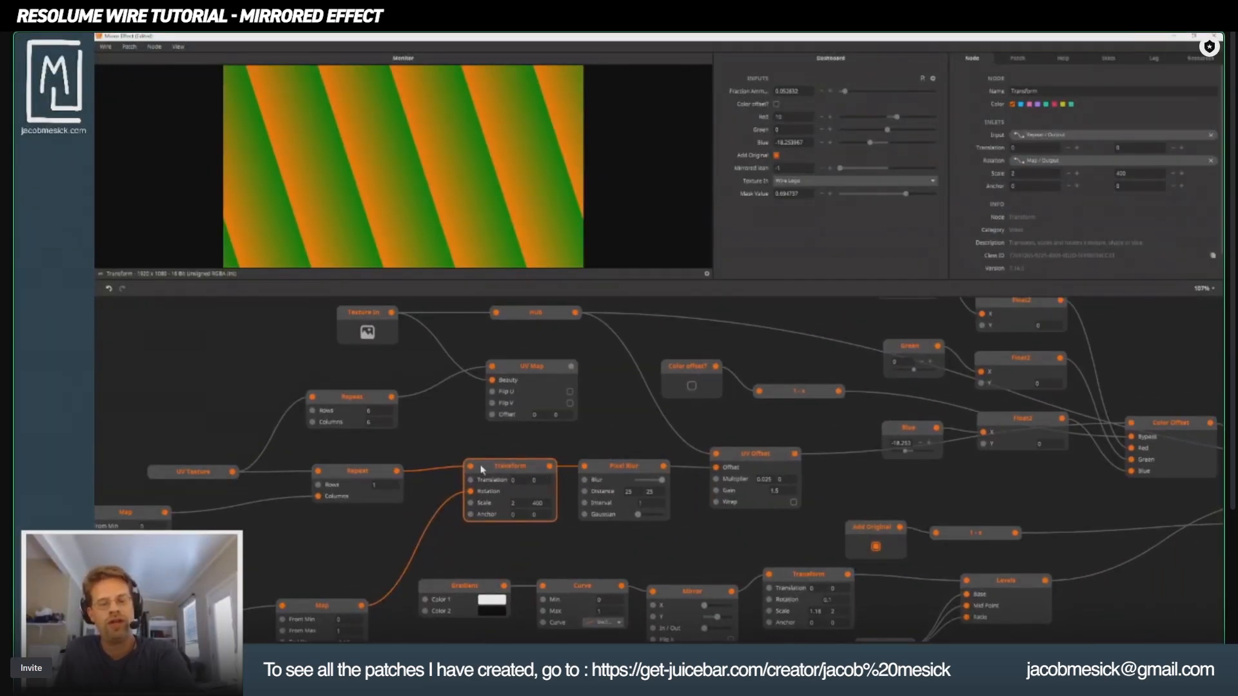
{"action": "left_click", "coordinate": [609, 467]}
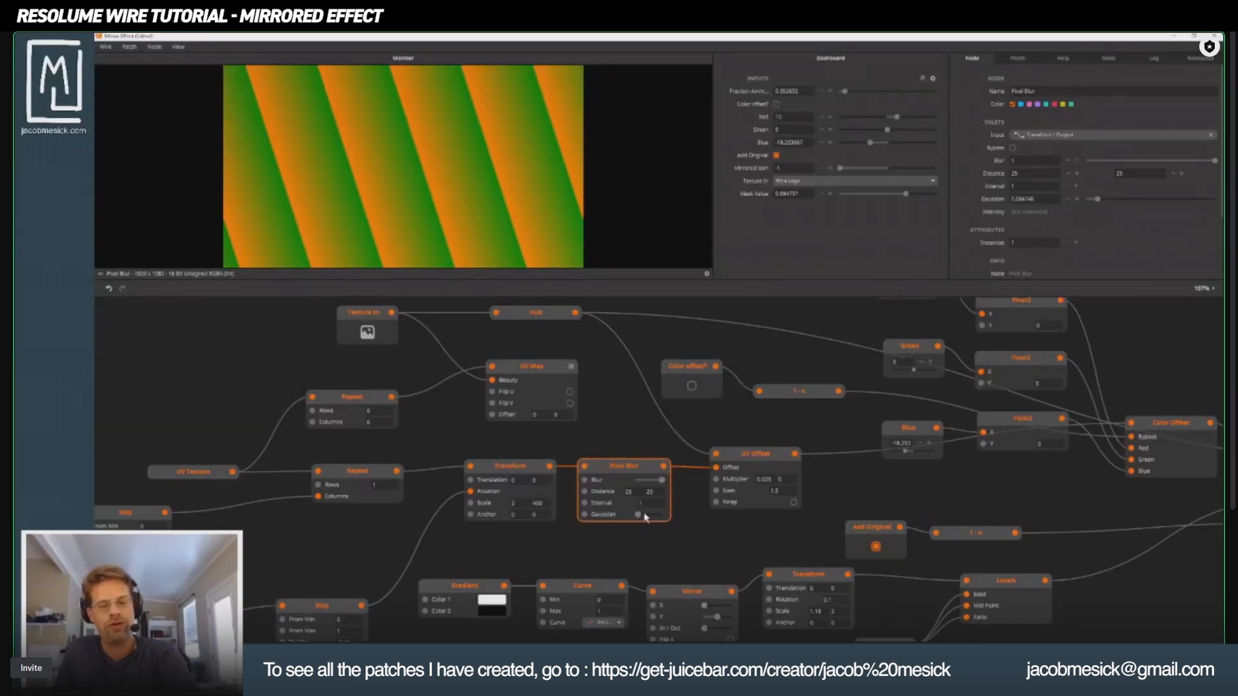
{"action": "left_click_drag", "start_coordinate": [640, 515], "coordinate": [647, 518]}
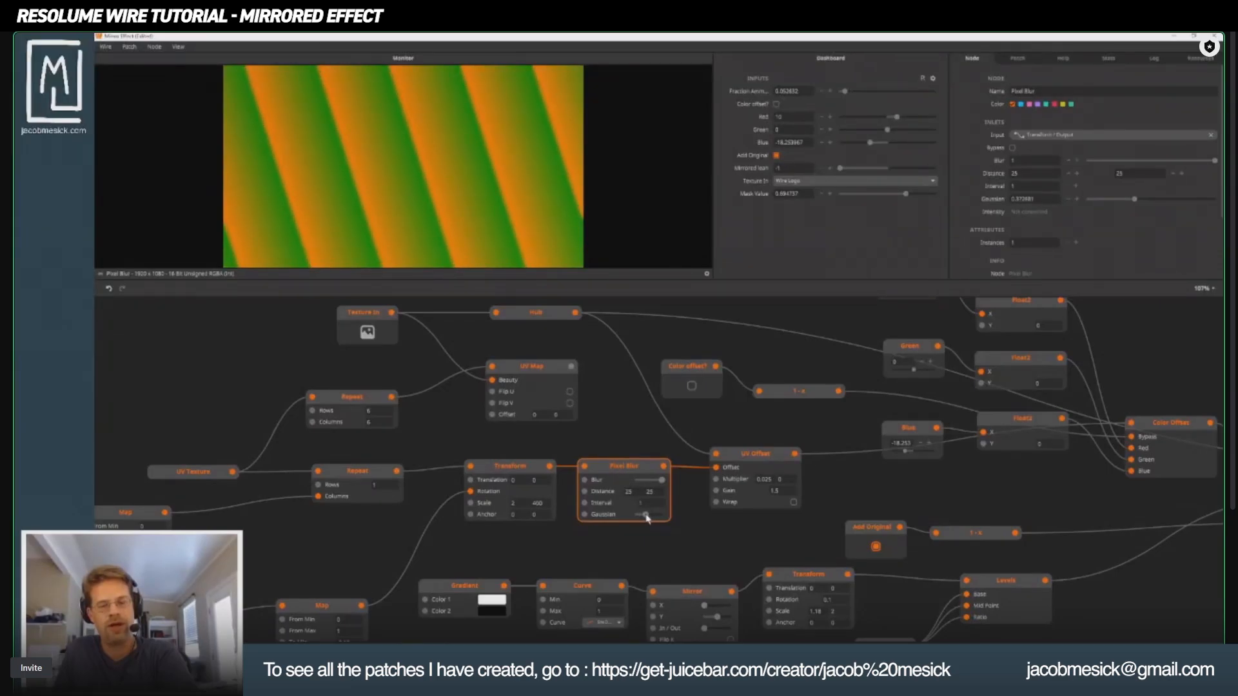
Step: Preview UV Offset while raising Fraction Ammount to about 0.52 and on to 1
{"action": "left_click", "coordinate": [750, 457]}
{"action": "left_click_drag", "start_coordinate": [317, 445], "coordinate": [651, 400]}
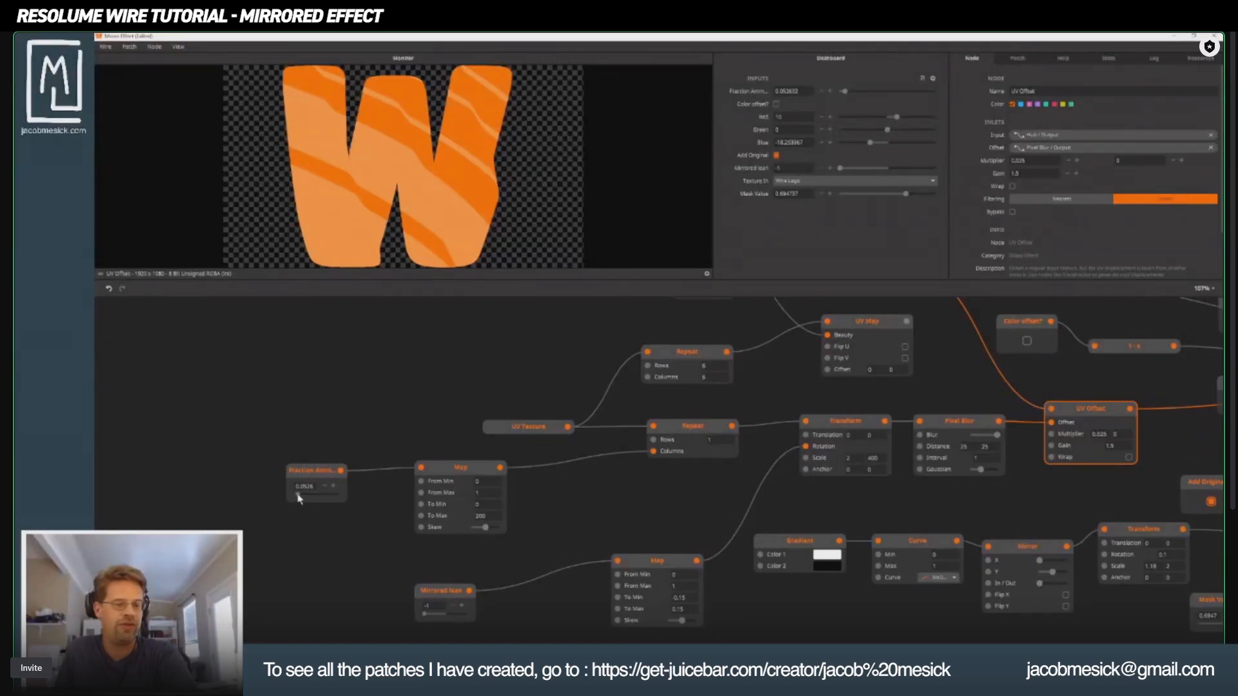
{"action": "left_click_drag", "start_coordinate": [297, 496], "coordinate": [319, 498]}
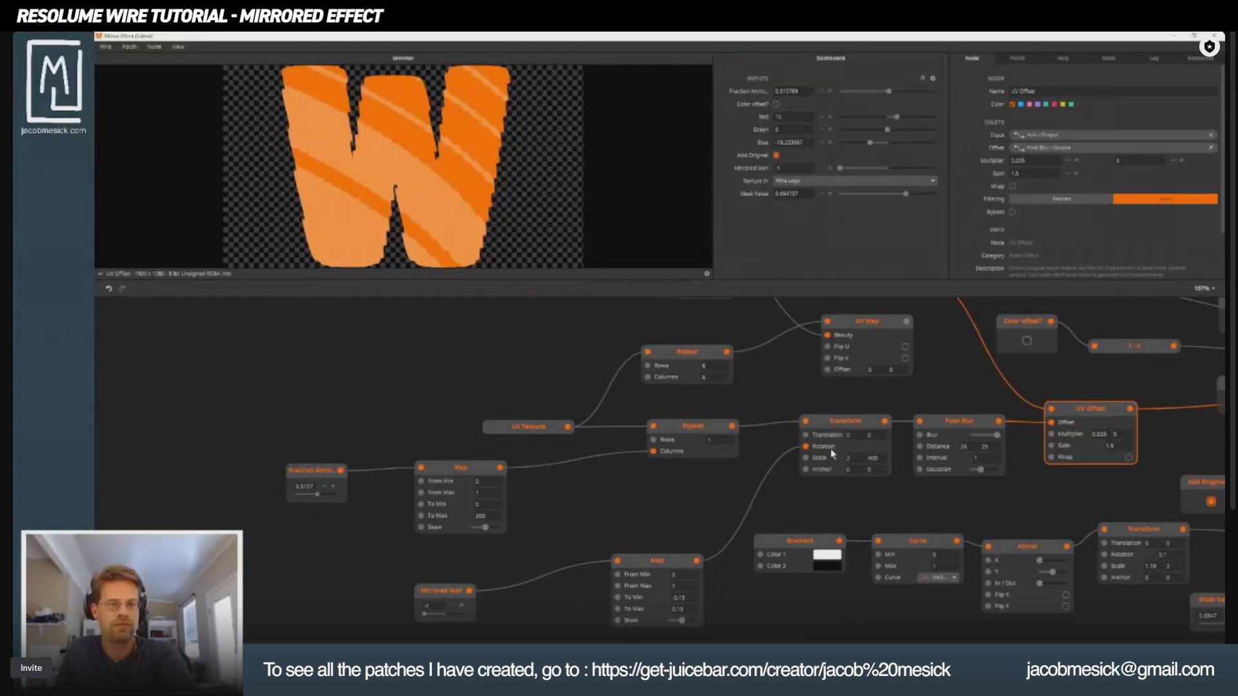
{"action": "left_click_drag", "start_coordinate": [868, 460], "coordinate": [439, 456]}
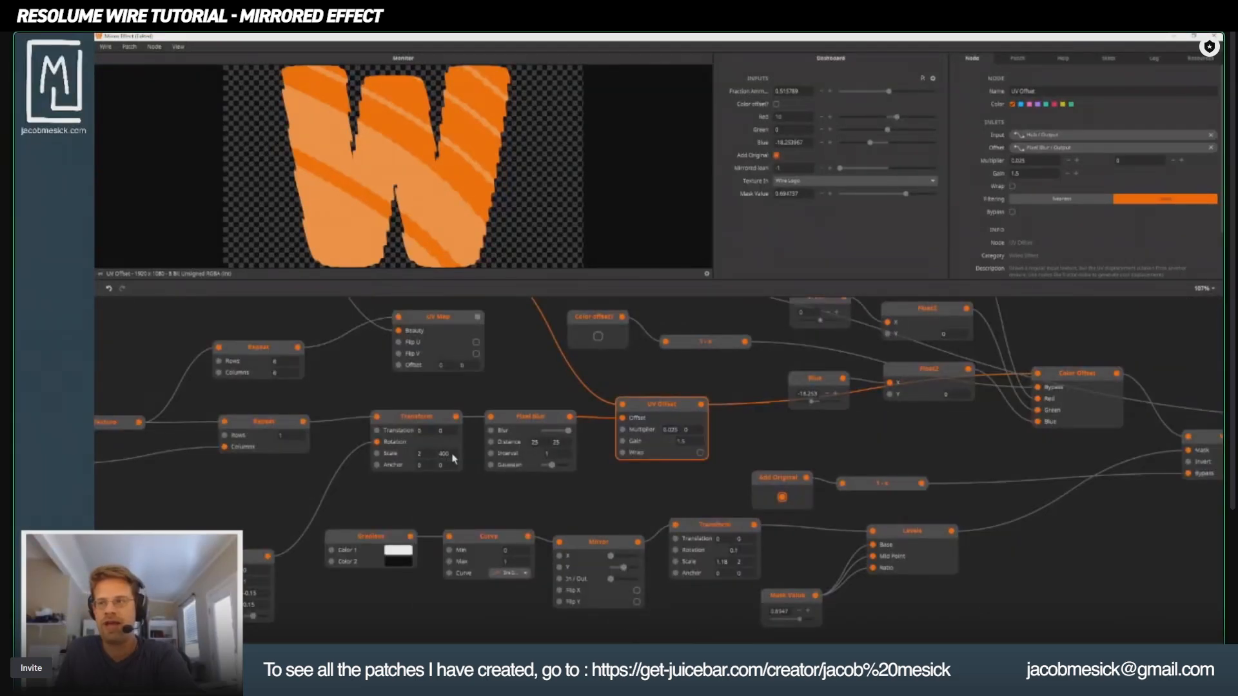
{"action": "left_click_drag", "start_coordinate": [120, 453], "coordinate": [506, 445]}
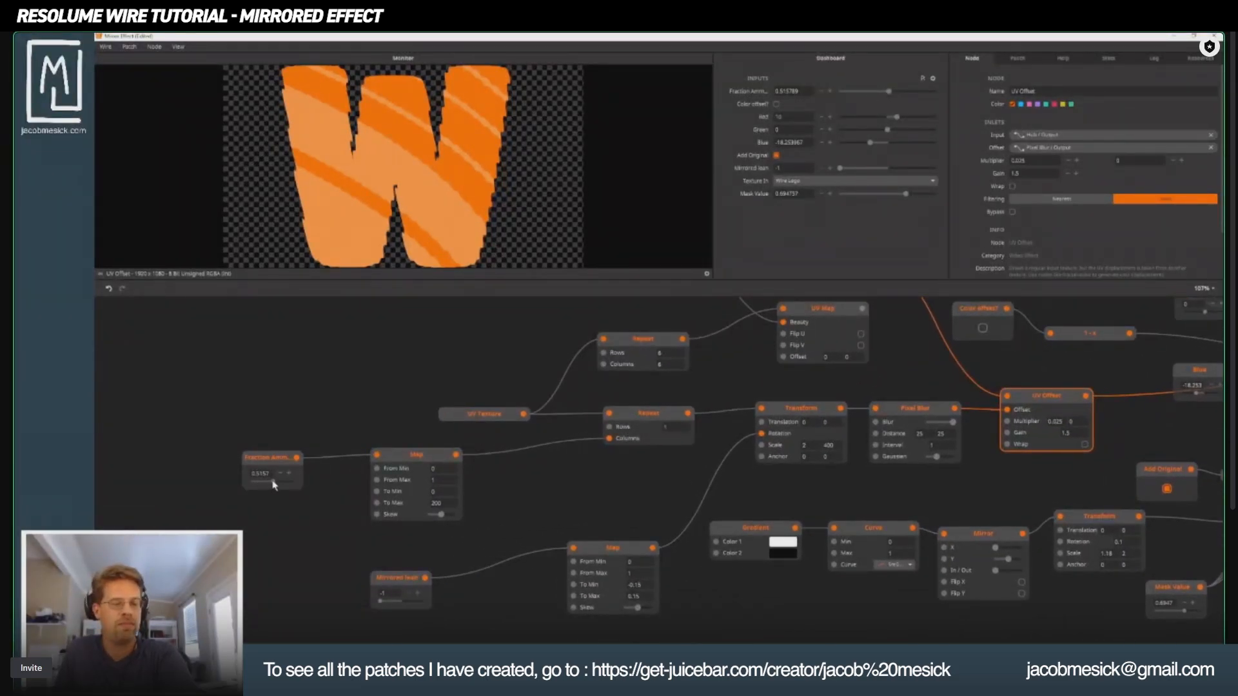
{"action": "left_click_drag", "start_coordinate": [274, 482], "coordinate": [310, 482]}
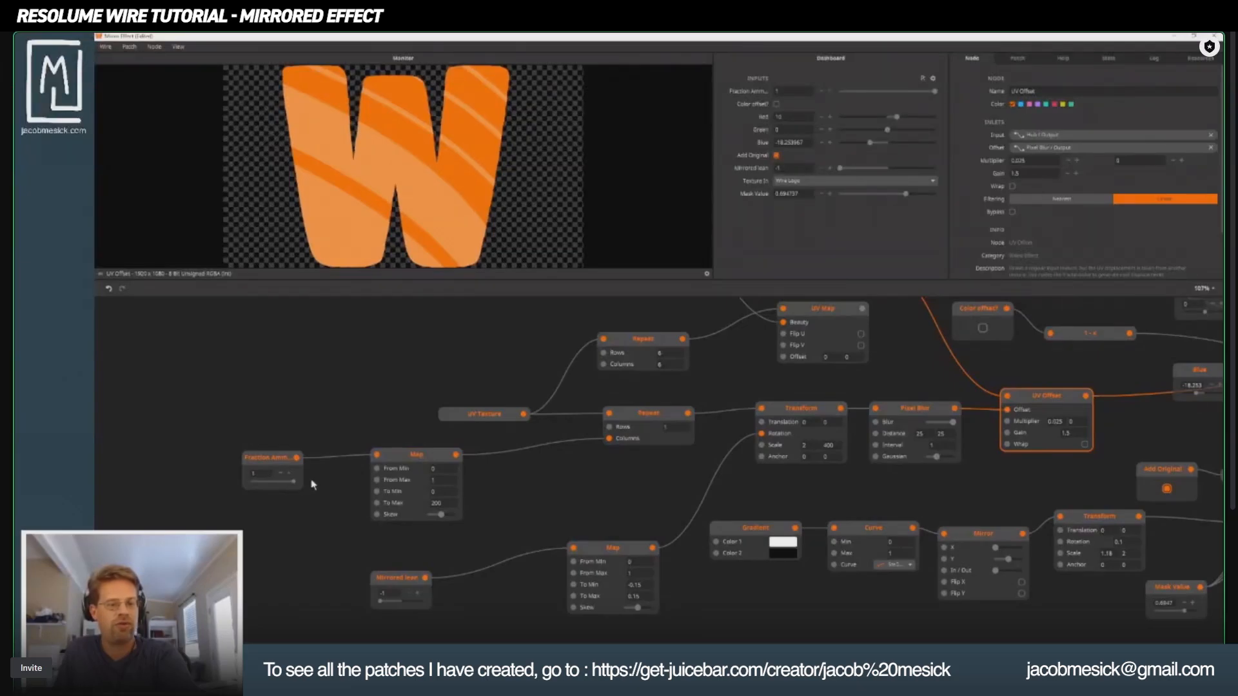
Step: Preview the Pixel Blur node and set its Blur to about 0.44
{"action": "mouse_move", "coordinate": [746, 447]}
{"action": "left_mouse_down"}
{"action": "mouse_move", "coordinate": [418, 472]}
{"action": "mouse_move", "coordinate": [493, 455]}
{"action": "mouse_move", "coordinate": [740, 442]}
{"action": "left_mouse_up"}
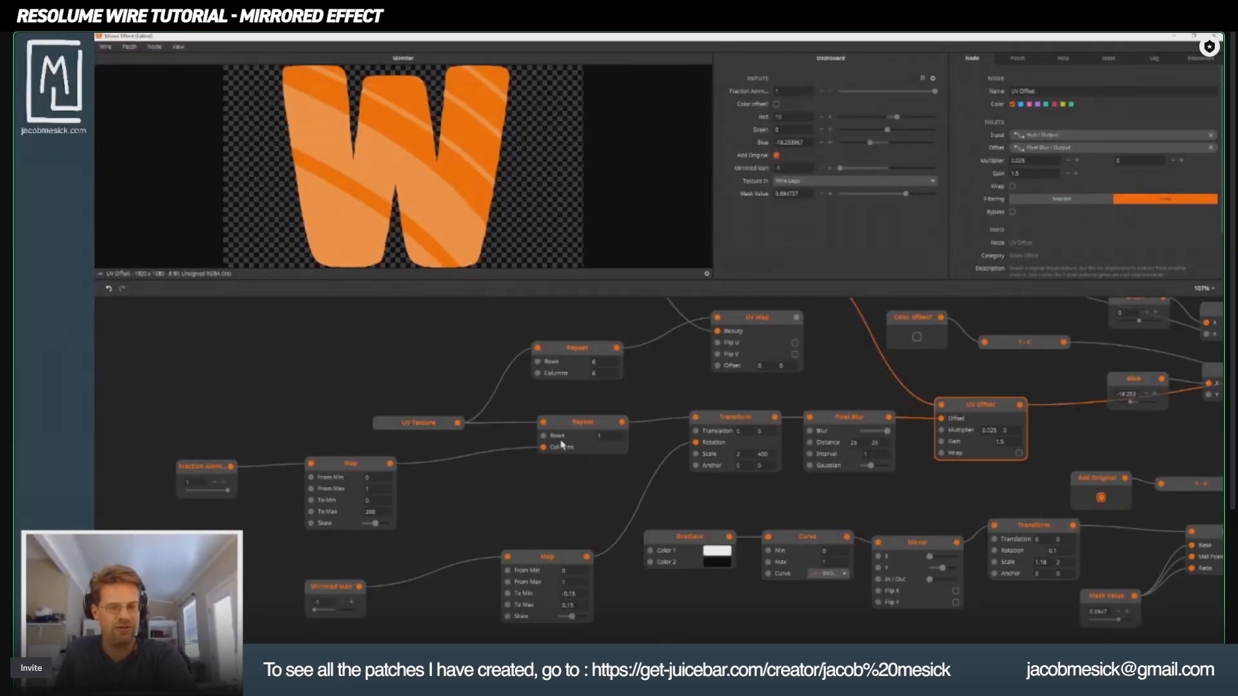
{"action": "left_click_drag", "start_coordinate": [561, 445], "coordinate": [326, 477]}
{"action": "mouse_move", "coordinate": [586, 454]}
{"action": "left_mouse_down"}
{"action": "mouse_move", "coordinate": [465, 467]}
{"action": "mouse_move", "coordinate": [522, 480]}
{"action": "mouse_move", "coordinate": [501, 469]}
{"action": "left_mouse_up"}
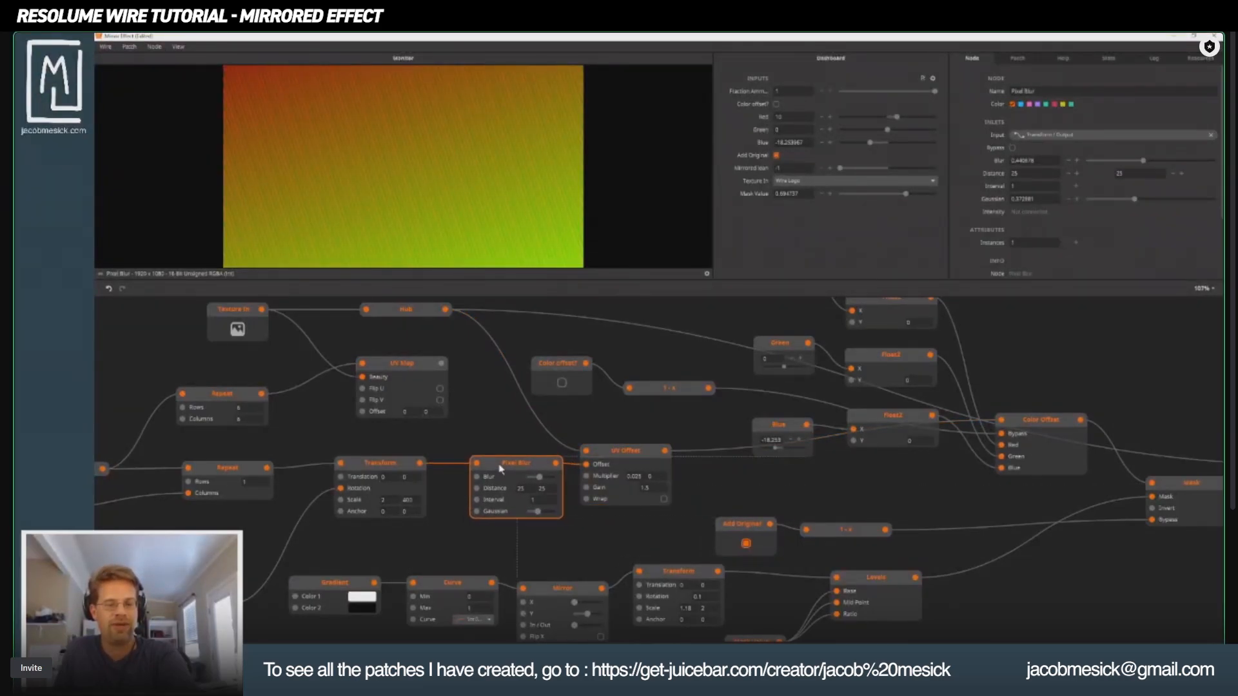
Step: Create an input node for Pixel Blur's Blur, placed below Transform, and list it directly after Fraction Ammount in the dashboard
{"action": "mouse_move", "coordinate": [478, 480]}
{"action": "mouse_move", "coordinate": [477, 477]}
{"action": "left_mouse_down"}
{"action": "mouse_move", "coordinate": [406, 532]}
{"action": "mouse_move", "coordinate": [476, 480]}
{"action": "left_mouse_up"}
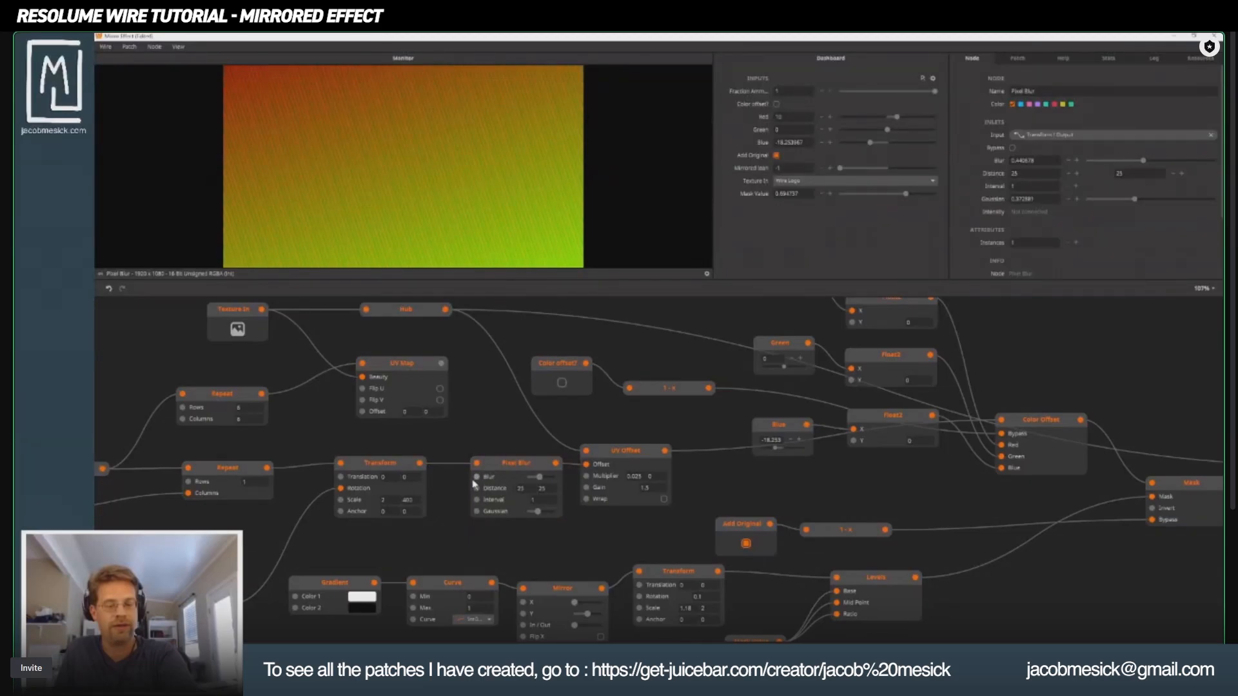
{"action": "right_click", "coordinate": [475, 478]}
{"action": "left_click", "coordinate": [487, 465]}
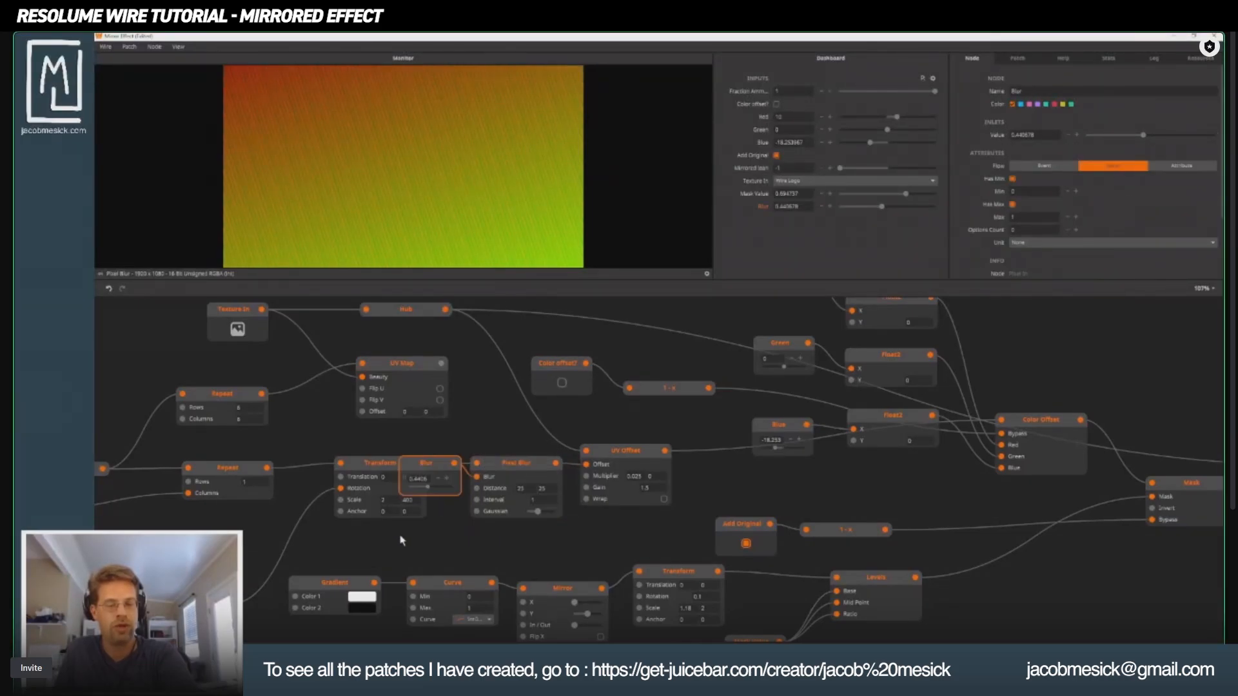
{"action": "left_click_drag", "start_coordinate": [435, 463], "coordinate": [395, 533]}
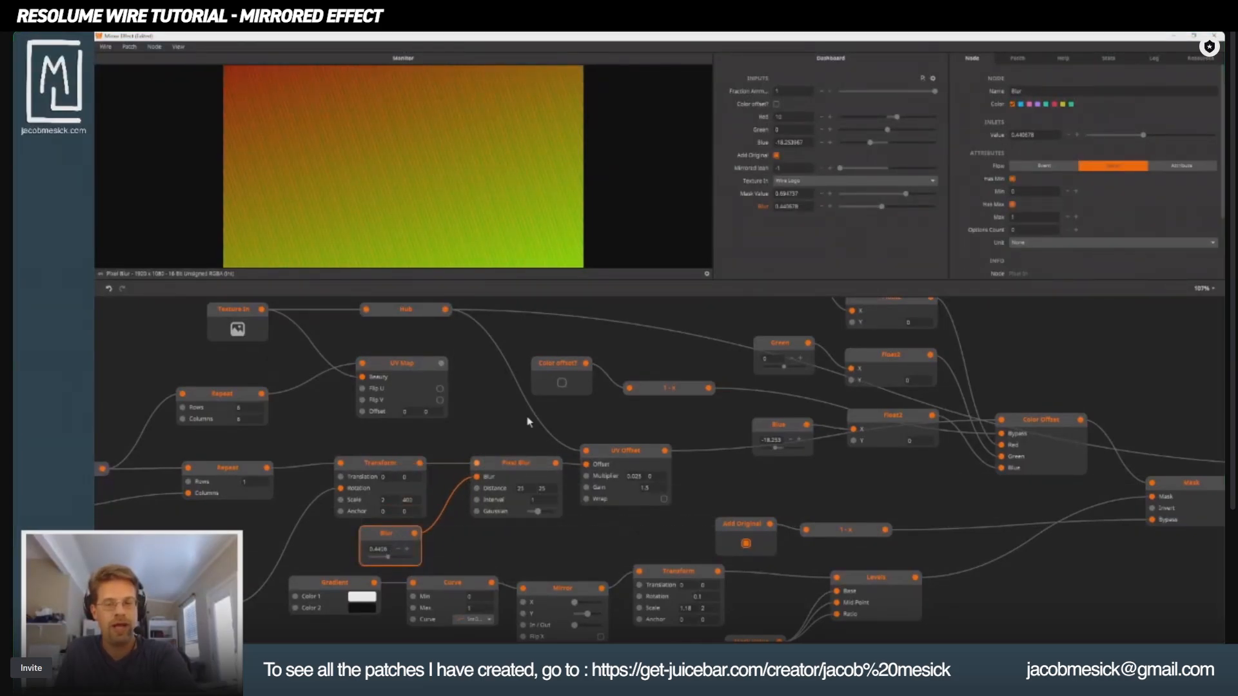
{"action": "left_click_drag", "start_coordinate": [765, 206], "coordinate": [774, 105]}
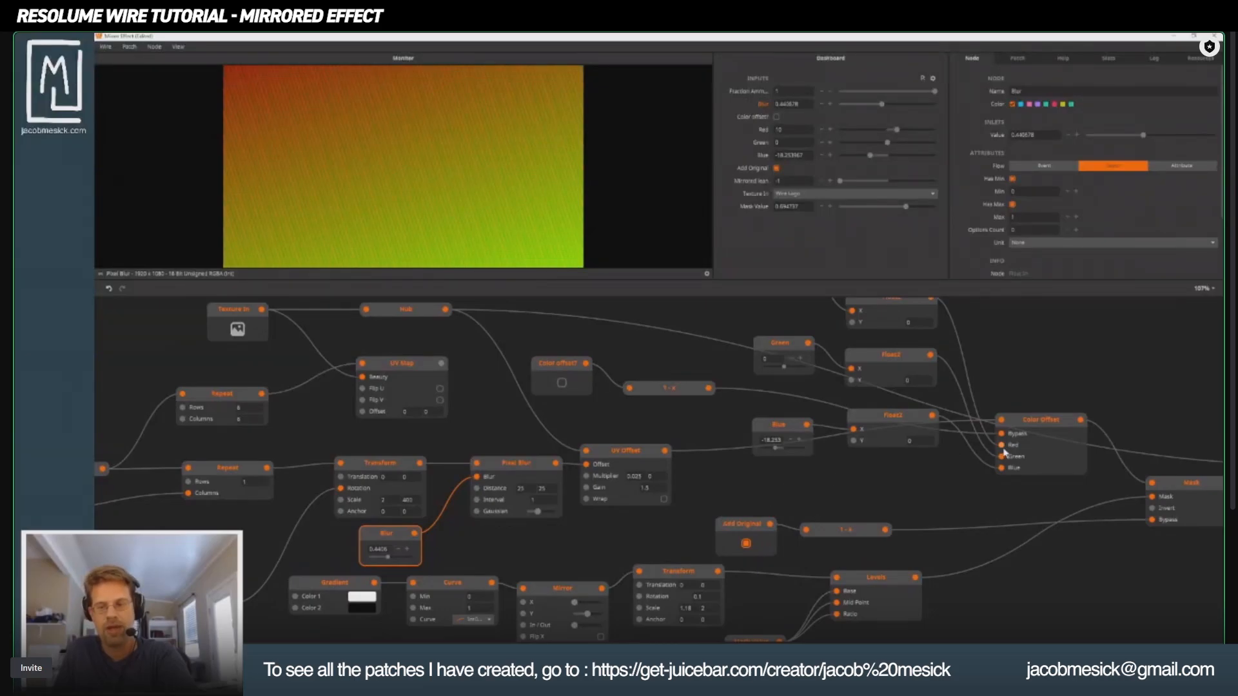
Step: Preview Mask and Texture Out, and set the dashboard's Fraction Ammount to about 0.53 and Blur to about 0.44
{"action": "left_click", "coordinate": [1191, 488]}
{"action": "left_click_drag", "start_coordinate": [1067, 499], "coordinate": [439, 523]}
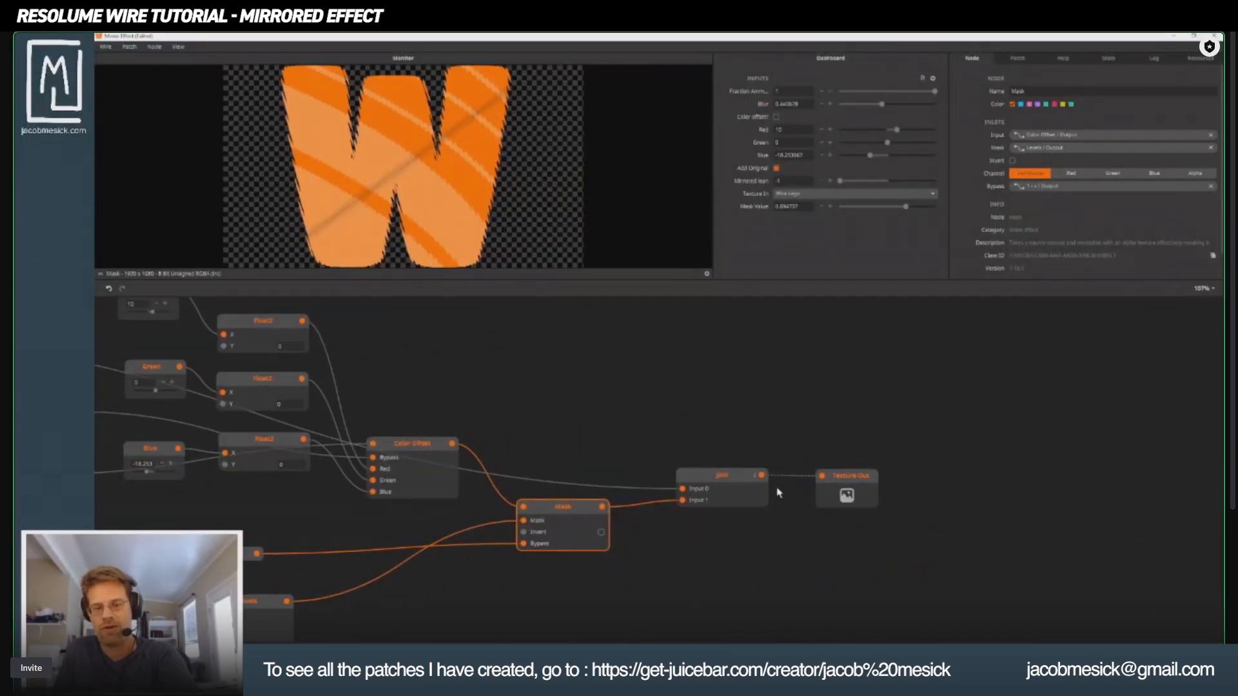
{"action": "left_click", "coordinate": [845, 485]}
{"action": "left_click_drag", "start_coordinate": [933, 91], "coordinate": [892, 98]}
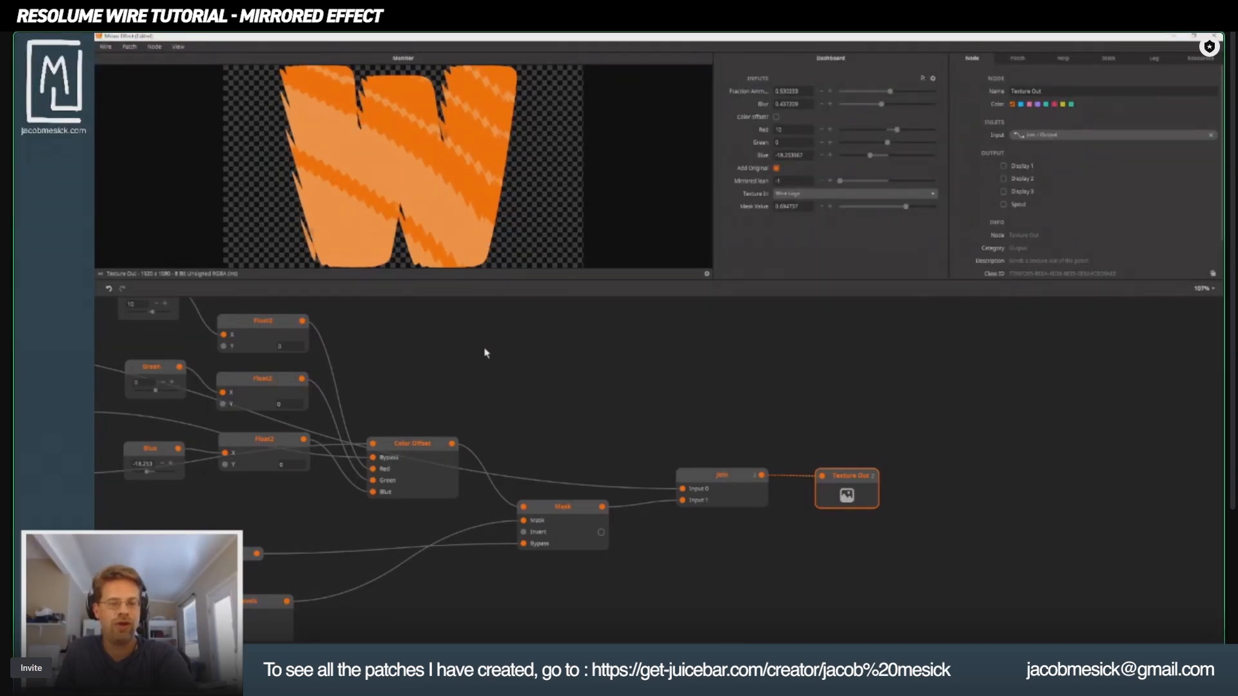
Step: Return to the start of the offset chain and preview the UV Texture and Pixel Blur outputs
{"action": "left_click_drag", "start_coordinate": [485, 353], "coordinate": [1014, 377]}
{"action": "left_click_drag", "start_coordinate": [529, 458], "coordinate": [924, 287]}
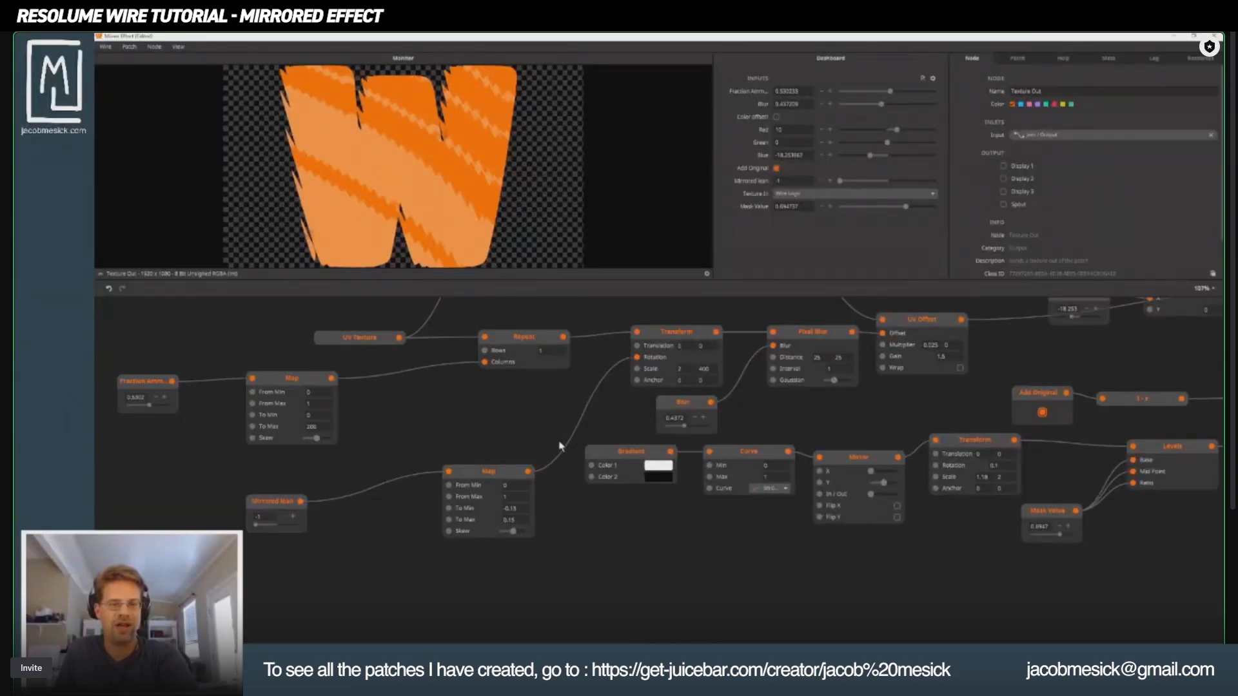
{"action": "left_click_drag", "start_coordinate": [568, 447], "coordinate": [264, 483]}
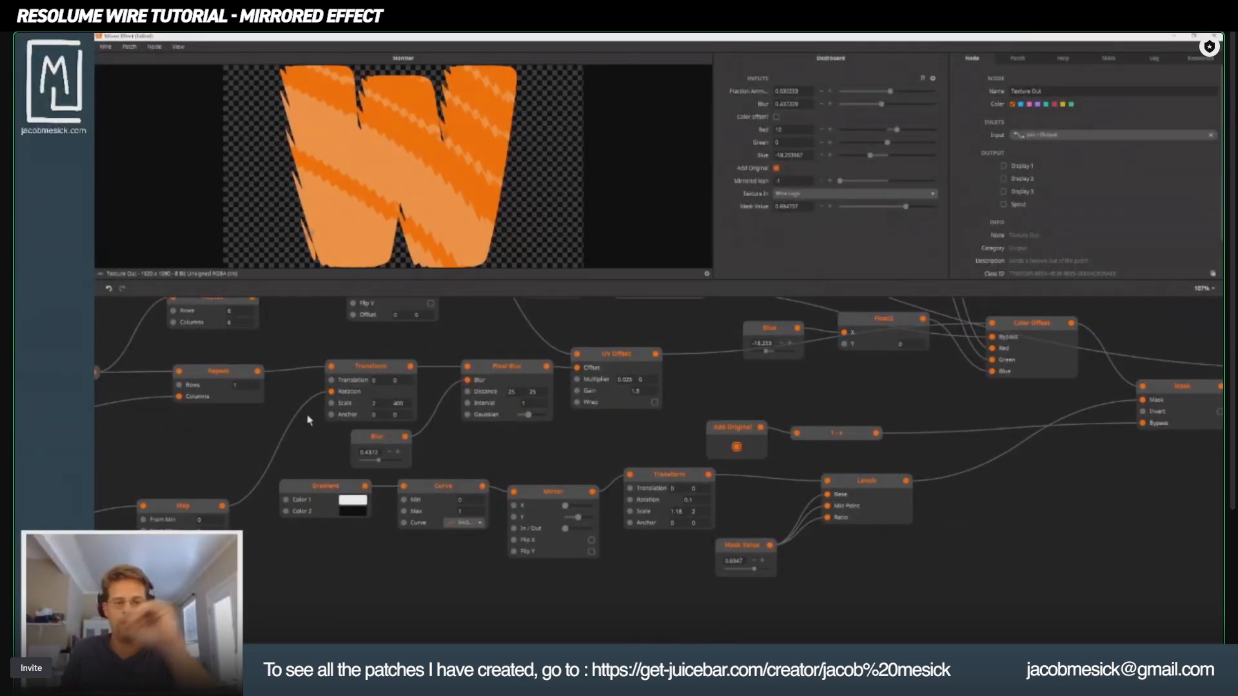
{"action": "left_click_drag", "start_coordinate": [312, 395], "coordinate": [461, 446]}
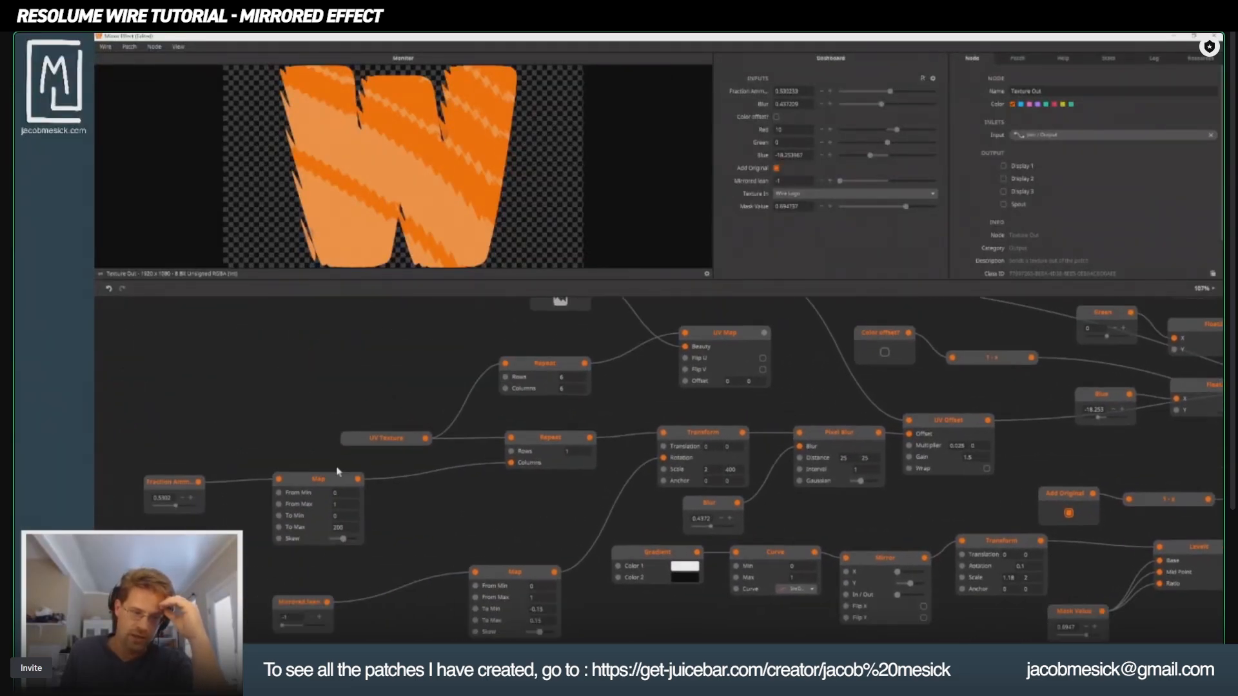
{"action": "left_click_drag", "start_coordinate": [148, 457], "coordinate": [340, 476]}
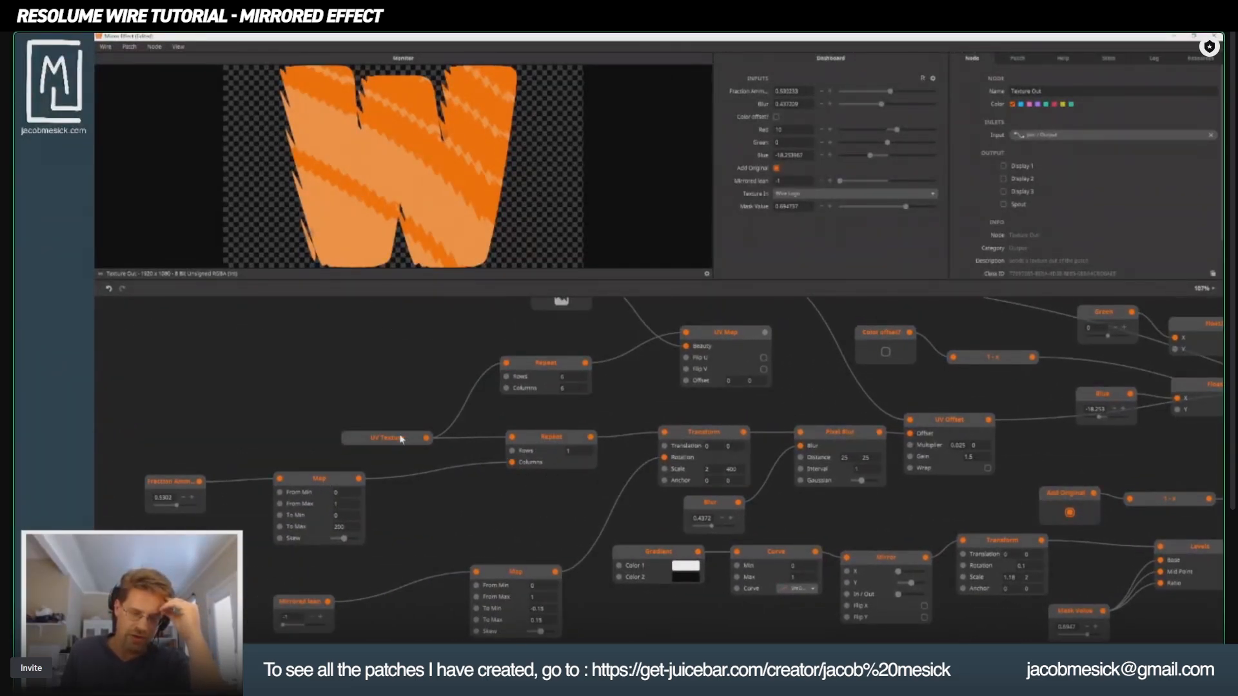
{"action": "left_click", "coordinate": [400, 439]}
{"action": "left_click", "coordinate": [851, 432]}
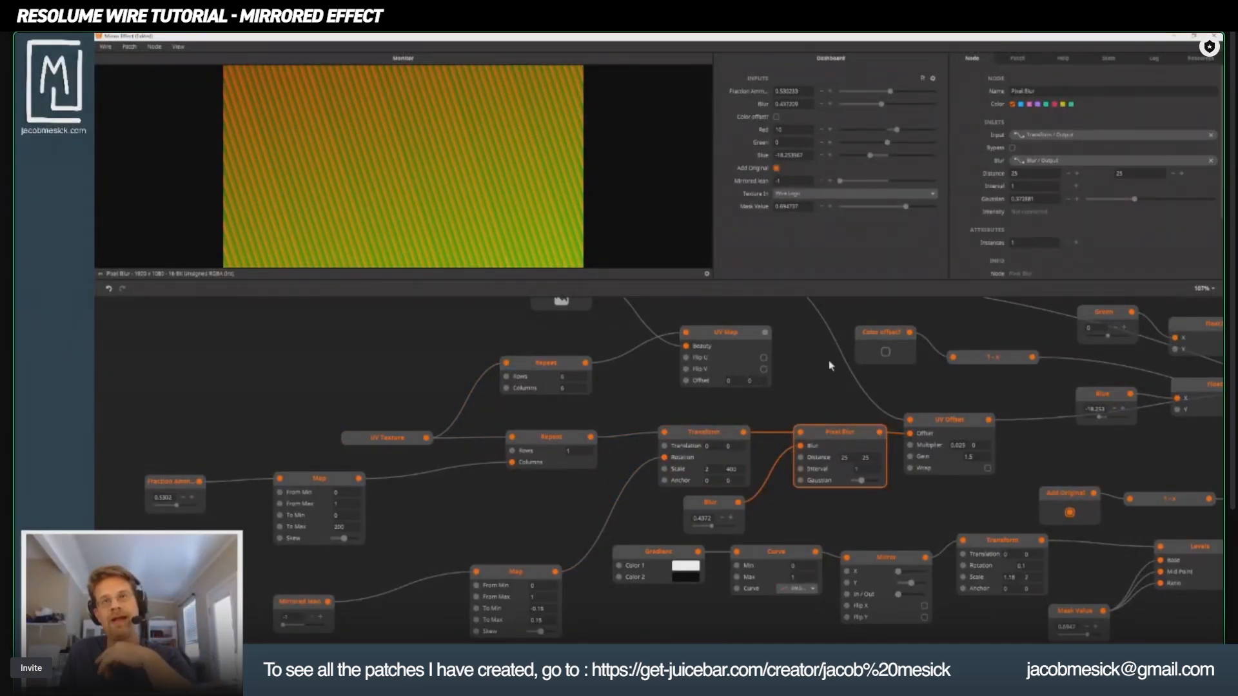
Step: Follow the mask branch past Levels and preview the Mask node's output
{"action": "left_click_drag", "start_coordinate": [969, 378], "coordinate": [628, 243]}
{"action": "left_click_drag", "start_coordinate": [983, 398], "coordinate": [839, 387]}
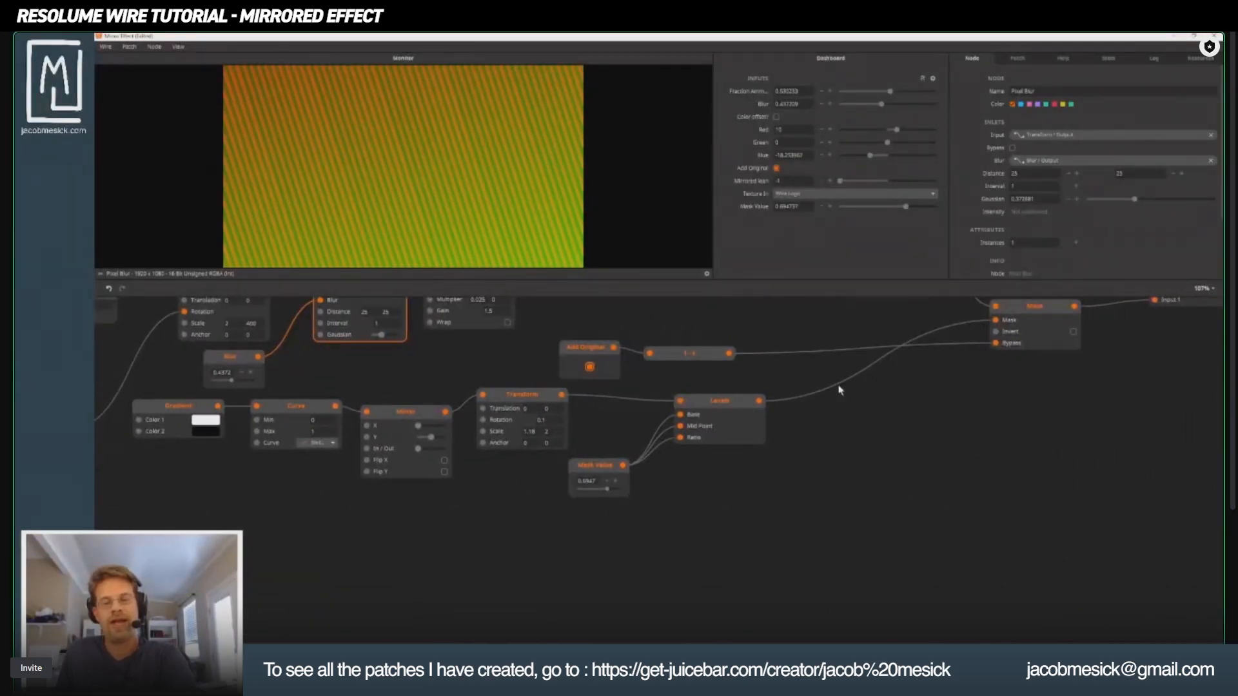
{"action": "left_click", "coordinate": [1051, 323]}
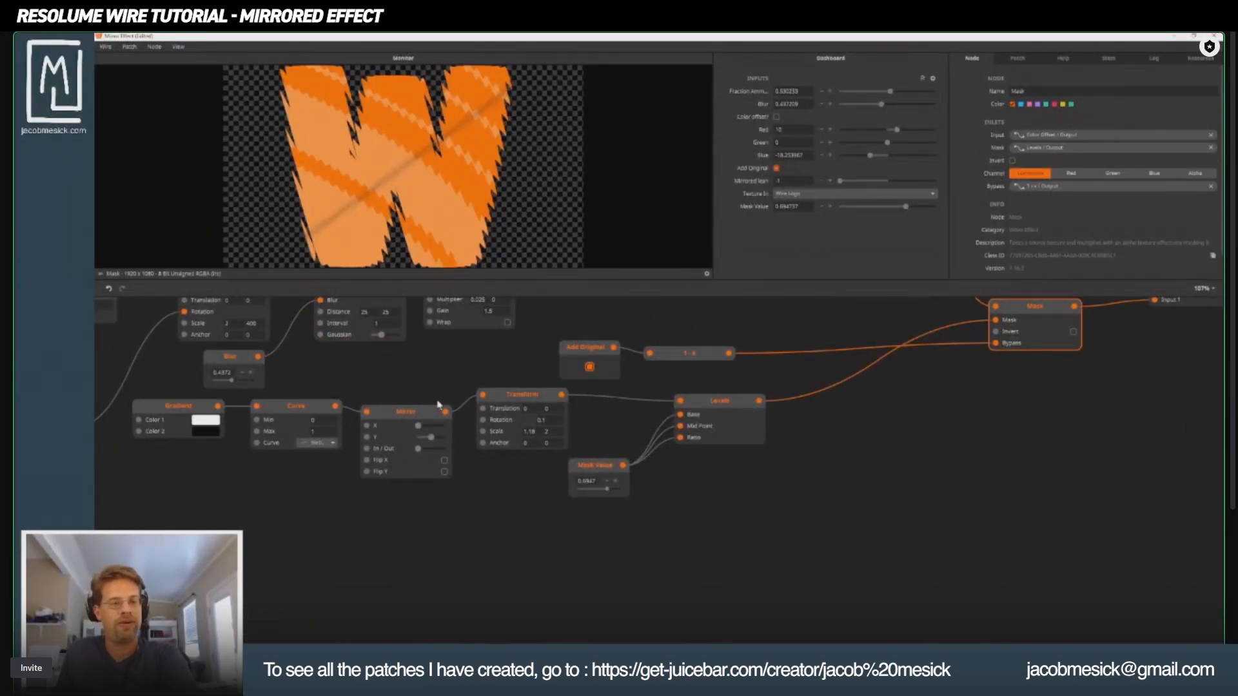
Step: Switch Add Original off and back on to compare the Mask output, and move it with its 1 - x node closer to Mask
{"action": "left_click_drag", "start_coordinate": [977, 393], "coordinate": [647, 533]}
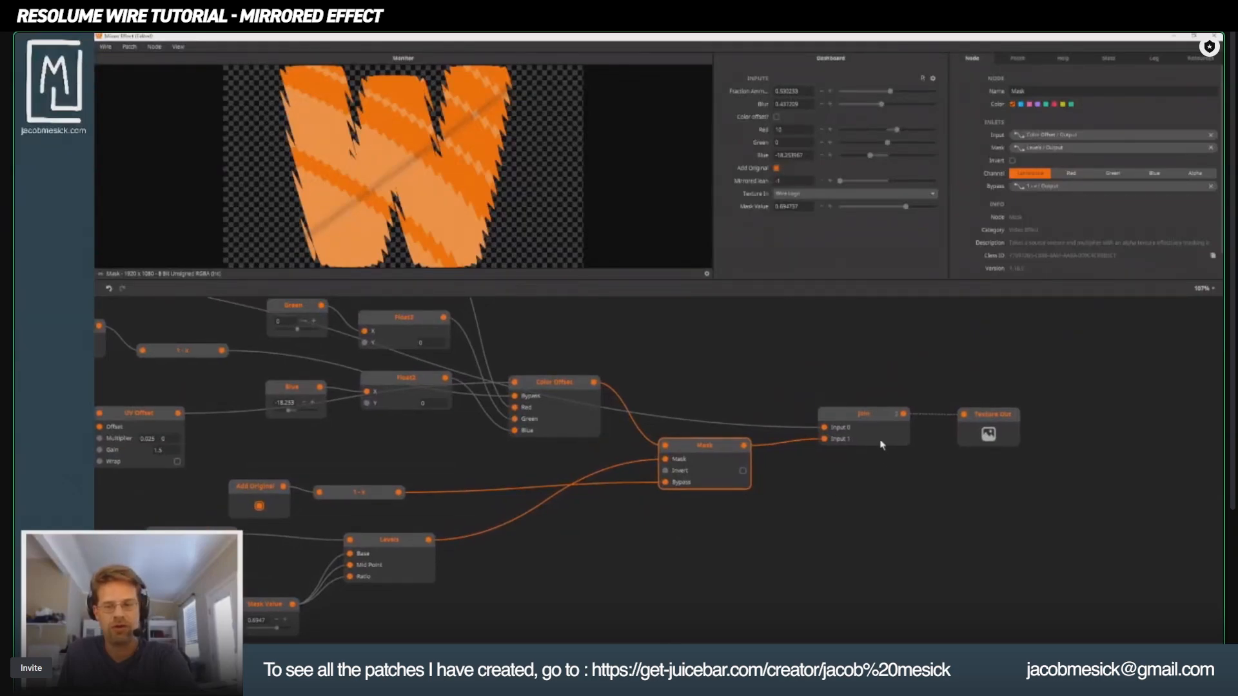
{"action": "left_click_drag", "start_coordinate": [702, 502], "coordinate": [817, 436]}
{"action": "left_click", "coordinate": [355, 437]}
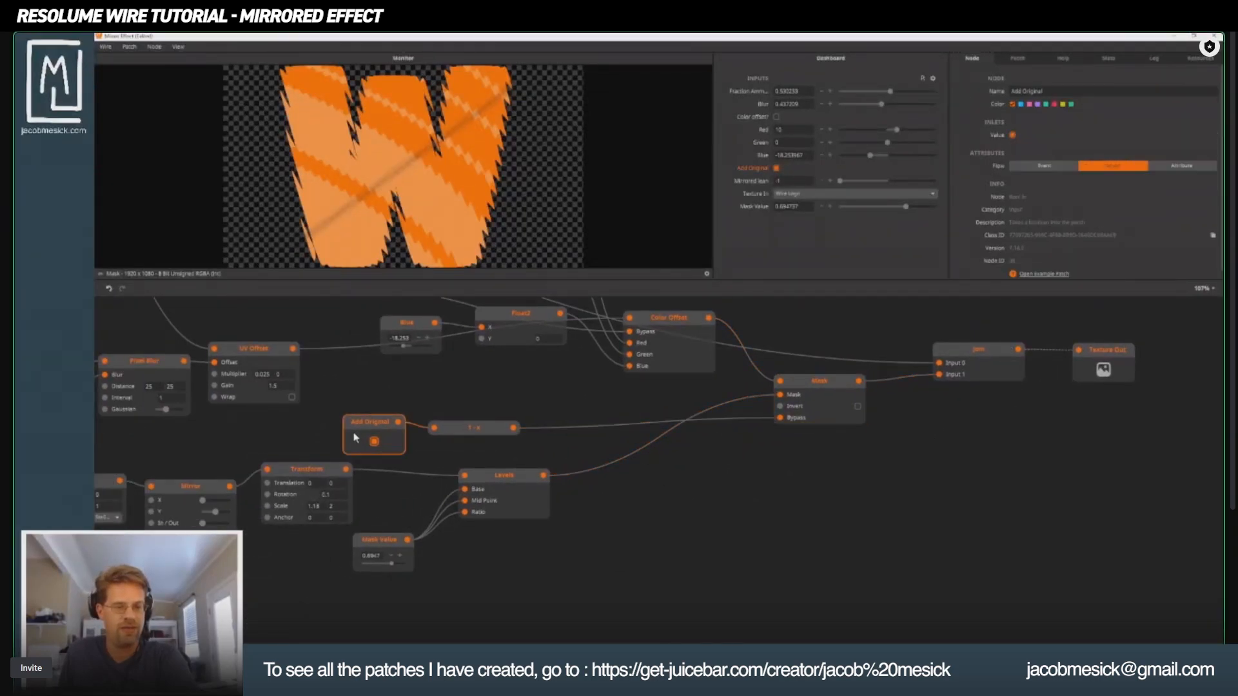
{"action": "left_click", "coordinate": [374, 441]}
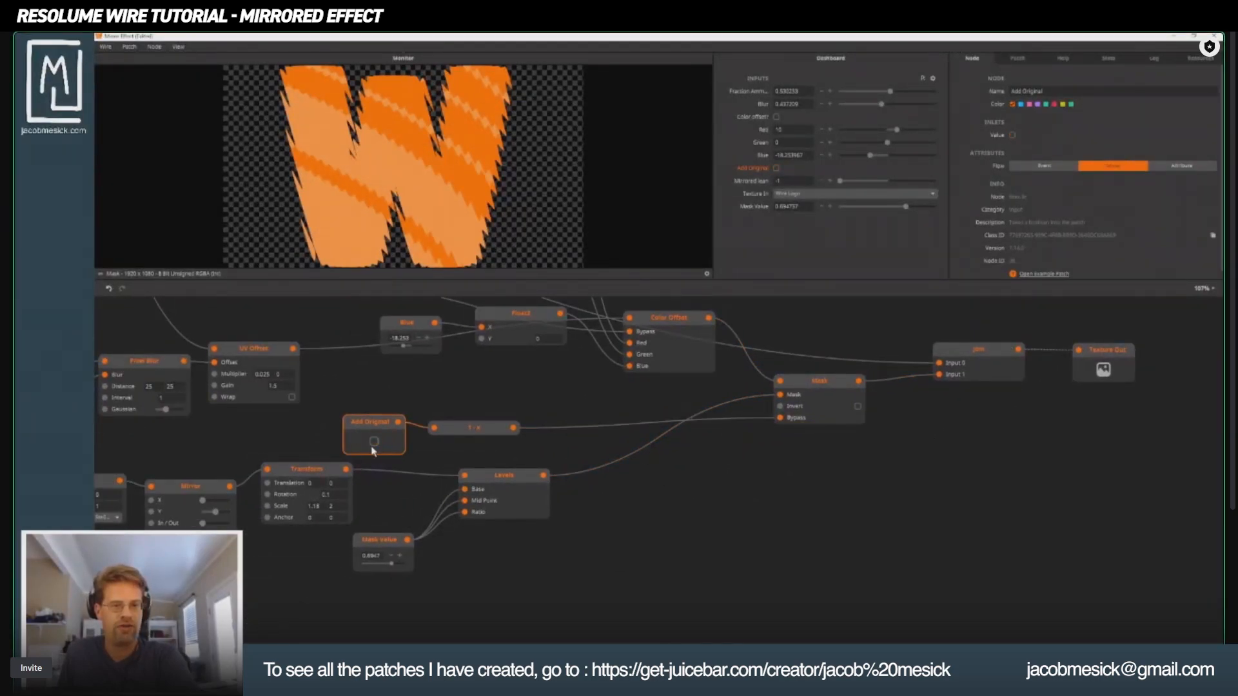
{"action": "left_click", "coordinate": [374, 441]}
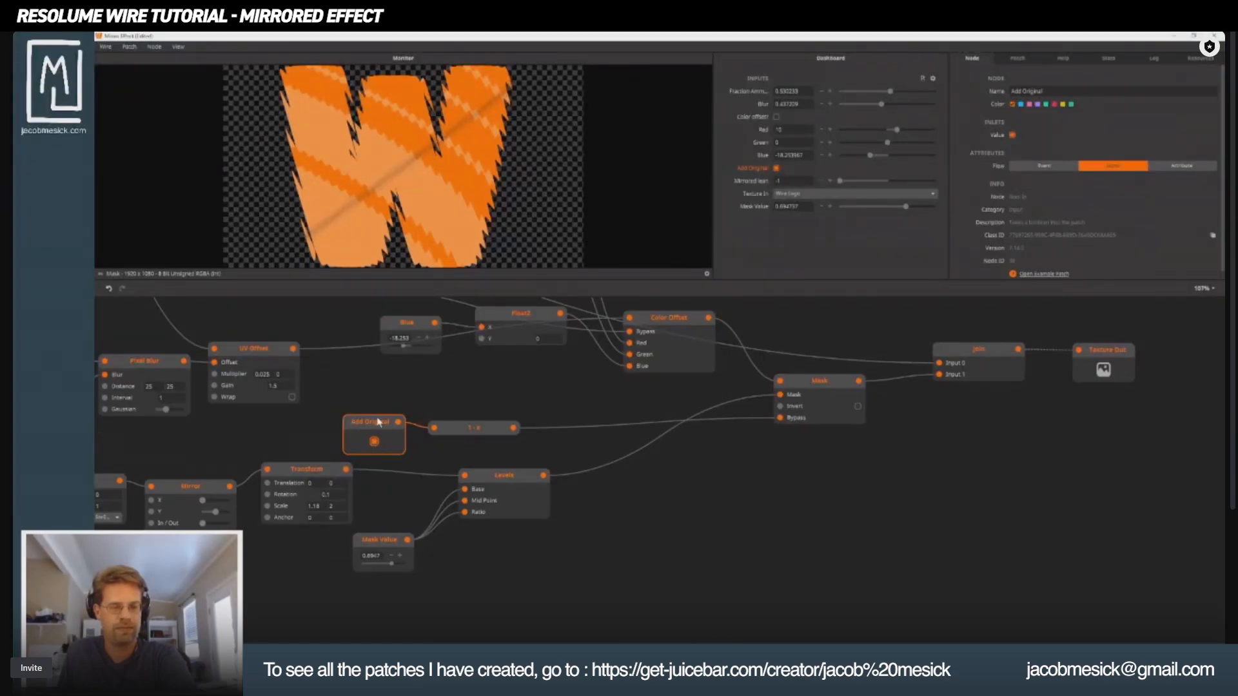
{"action": "left_click_drag", "start_coordinate": [336, 396], "coordinate": [545, 405]}
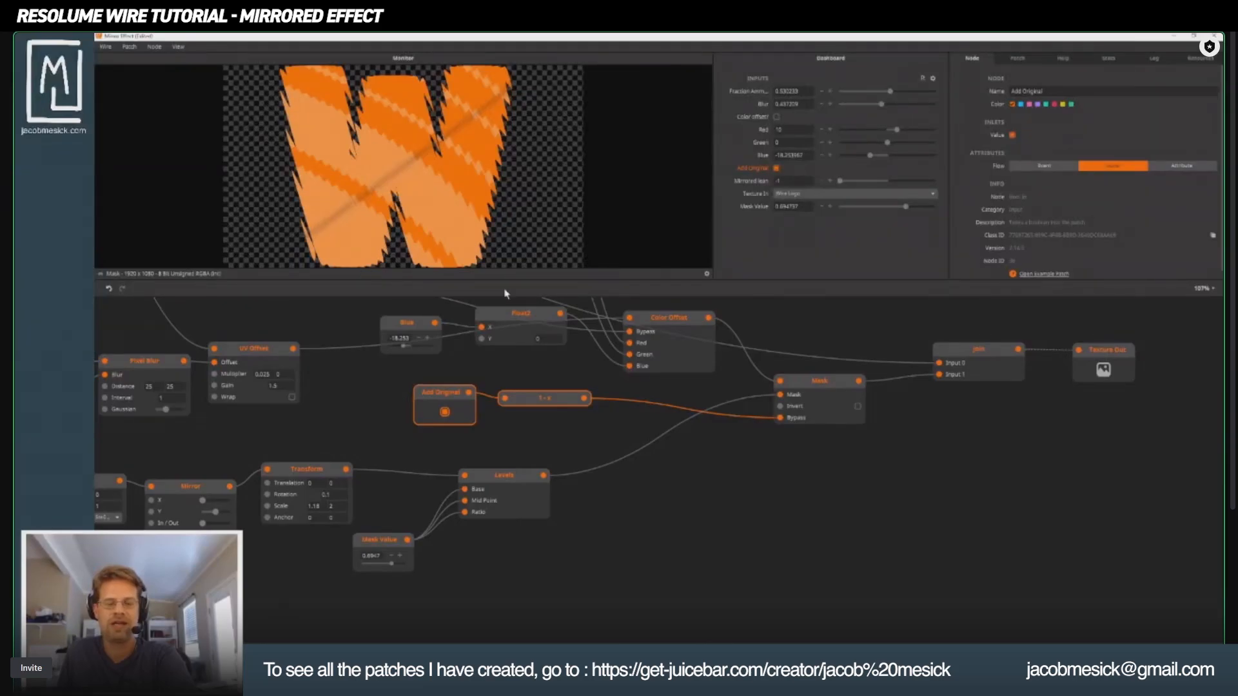
Step: Examine the Mask Value input and preview the Levels node that feeds the Mask node
{"action": "left_click", "coordinate": [374, 555]}
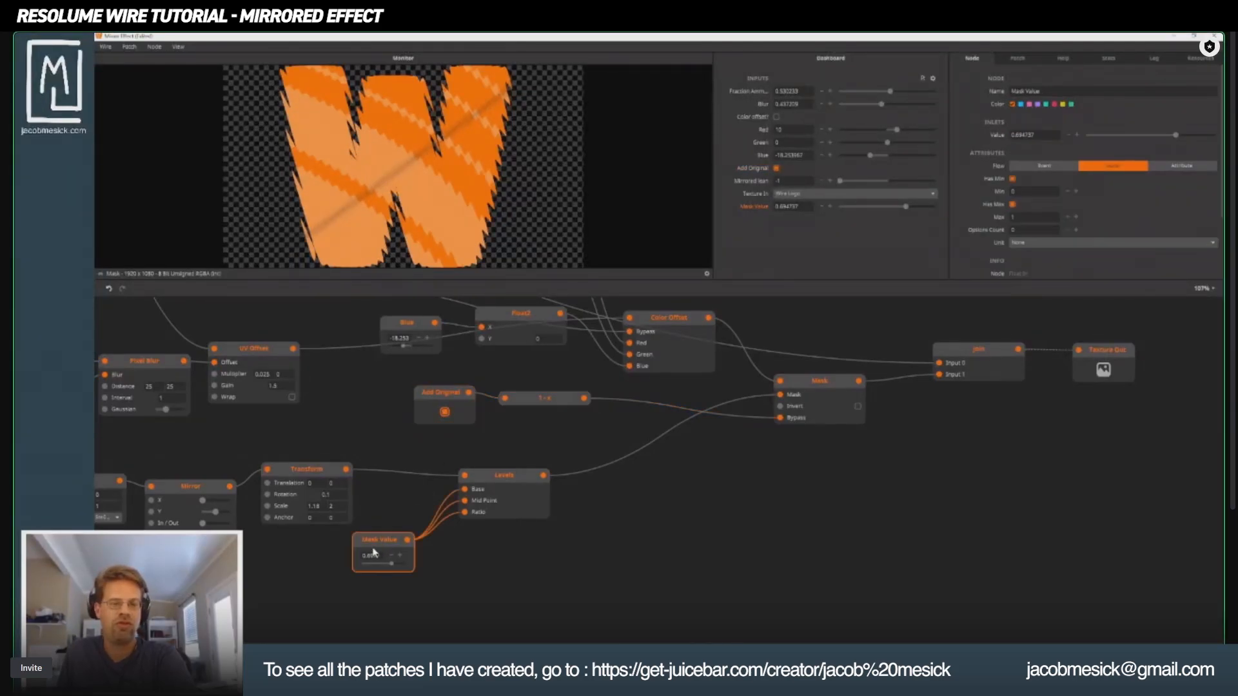
{"action": "left_click", "coordinate": [514, 482]}
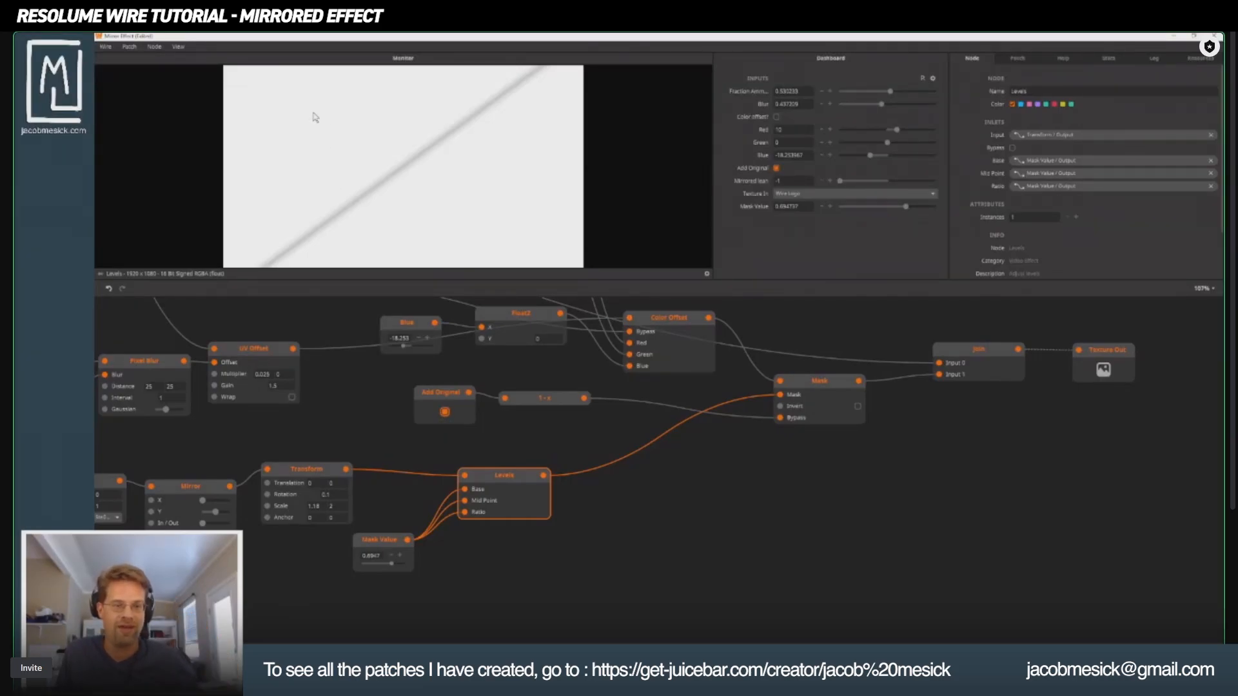
{"action": "scroll", "coordinate": [520, 479], "scroll_direction": "left", "scroll_amount": 10}
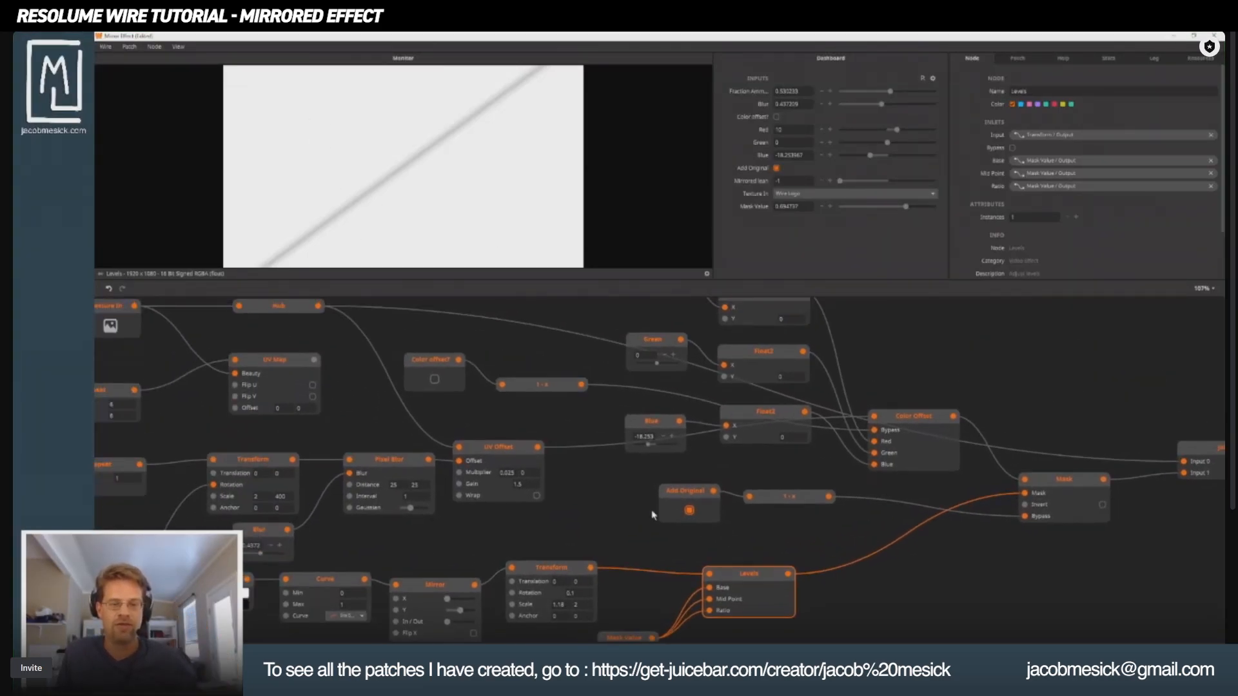
Step: Compare the Texture In source with the Levels output and inspect the Mask Value input
{"action": "left_click", "coordinate": [254, 421]}
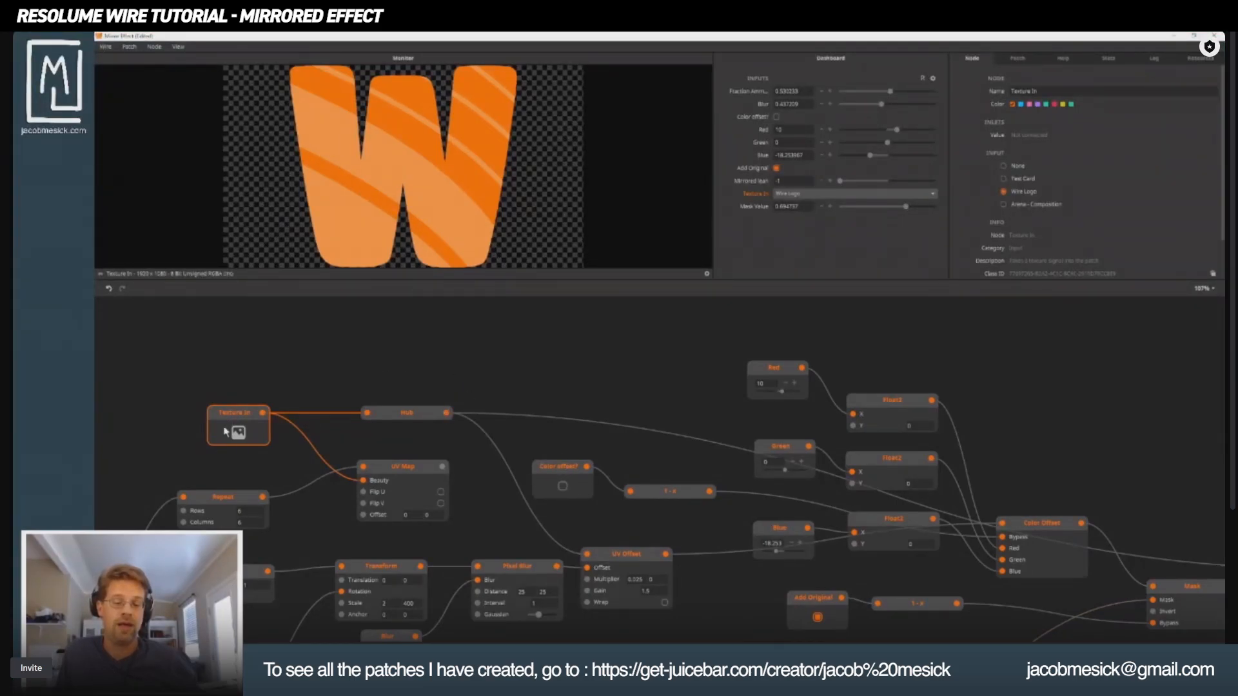
{"action": "scroll", "coordinate": [226, 431], "scroll_direction": "down", "scroll_amount": 5}
{"action": "left_click_drag", "start_coordinate": [815, 600], "coordinate": [809, 600]}
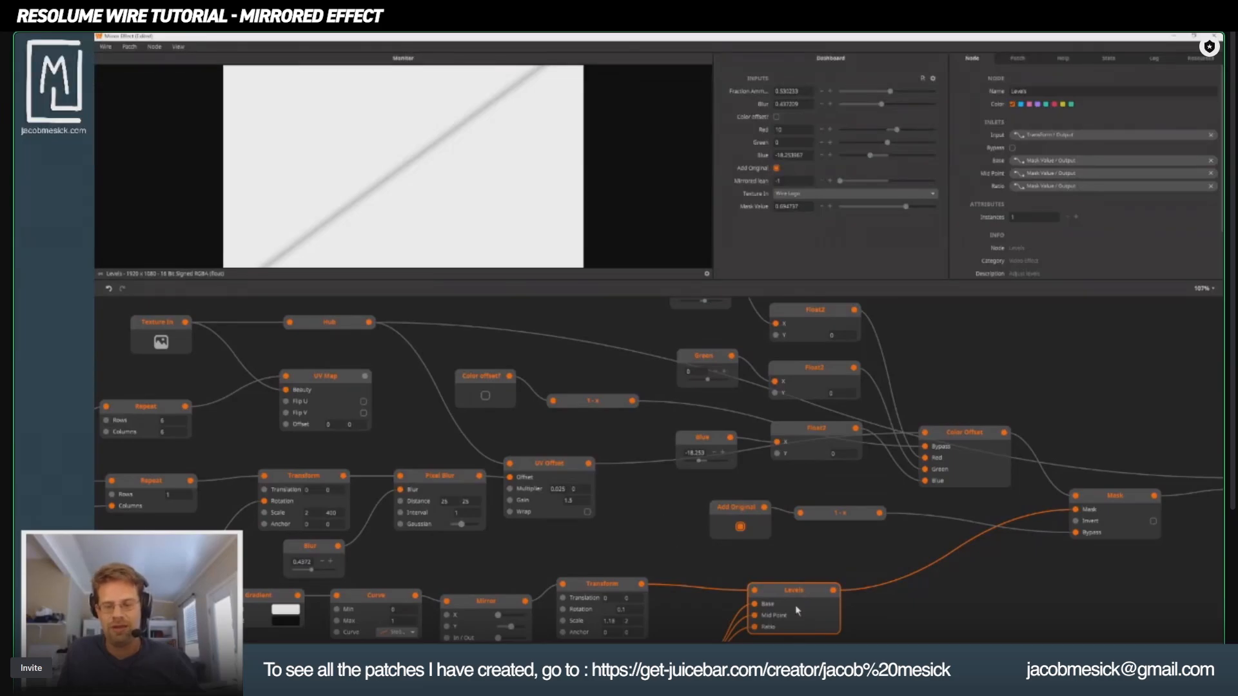
{"action": "scroll", "coordinate": [795, 605], "scroll_direction": "down", "scroll_amount": 4}
{"action": "left_click", "coordinate": [651, 549]}
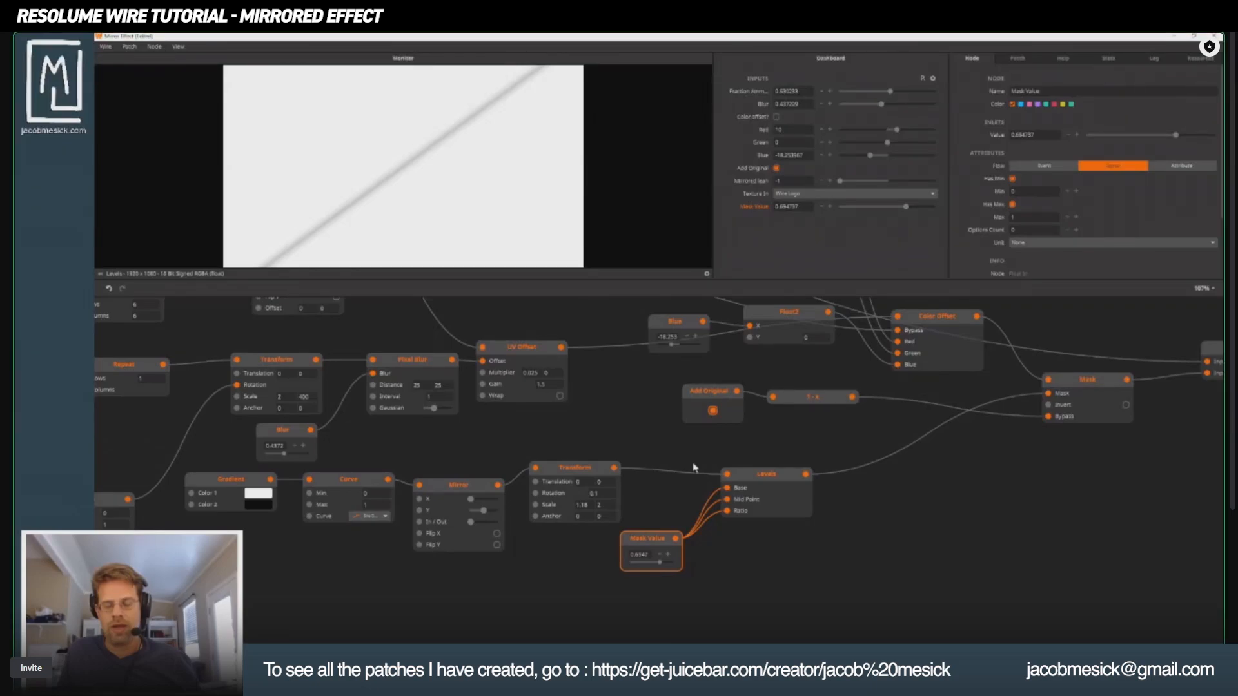
Step: Add a Threshold node above Hub, feed it from Texture In, and set its threshold to about 0.37
{"action": "scroll", "coordinate": [677, 477], "scroll_direction": "up", "scroll_amount": 6}
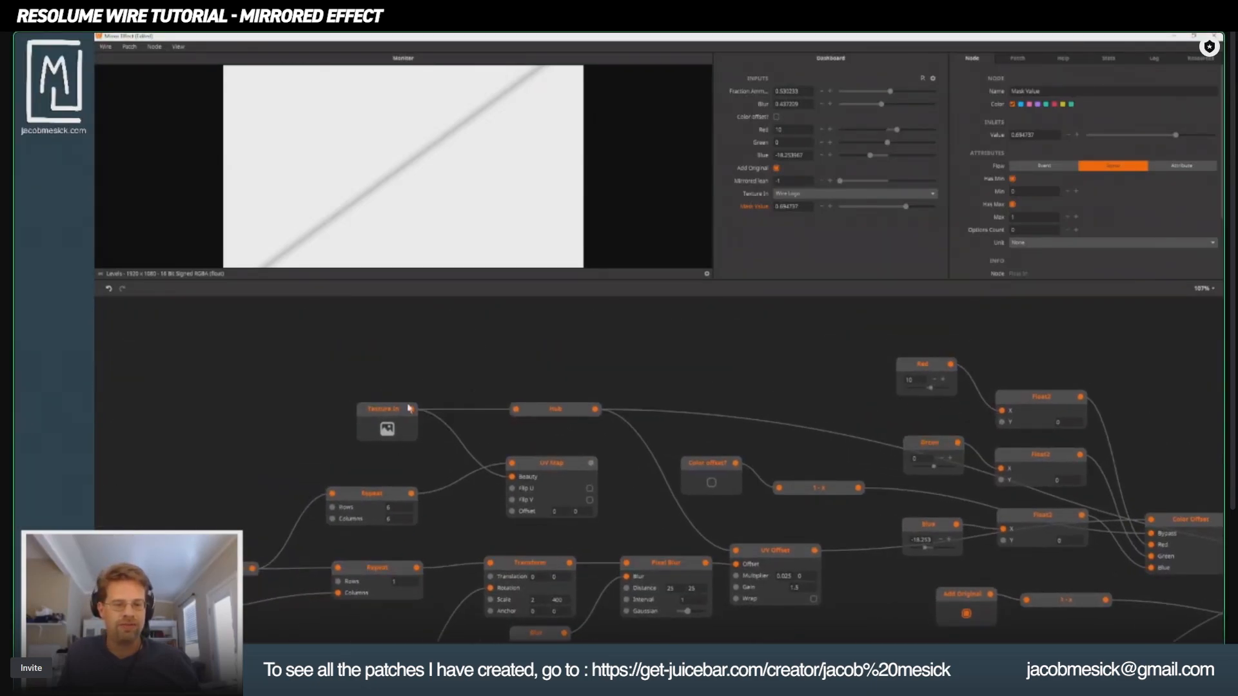
{"action": "double_click", "coordinate": [457, 343]}
{"action": "type", "text": "Thr"}
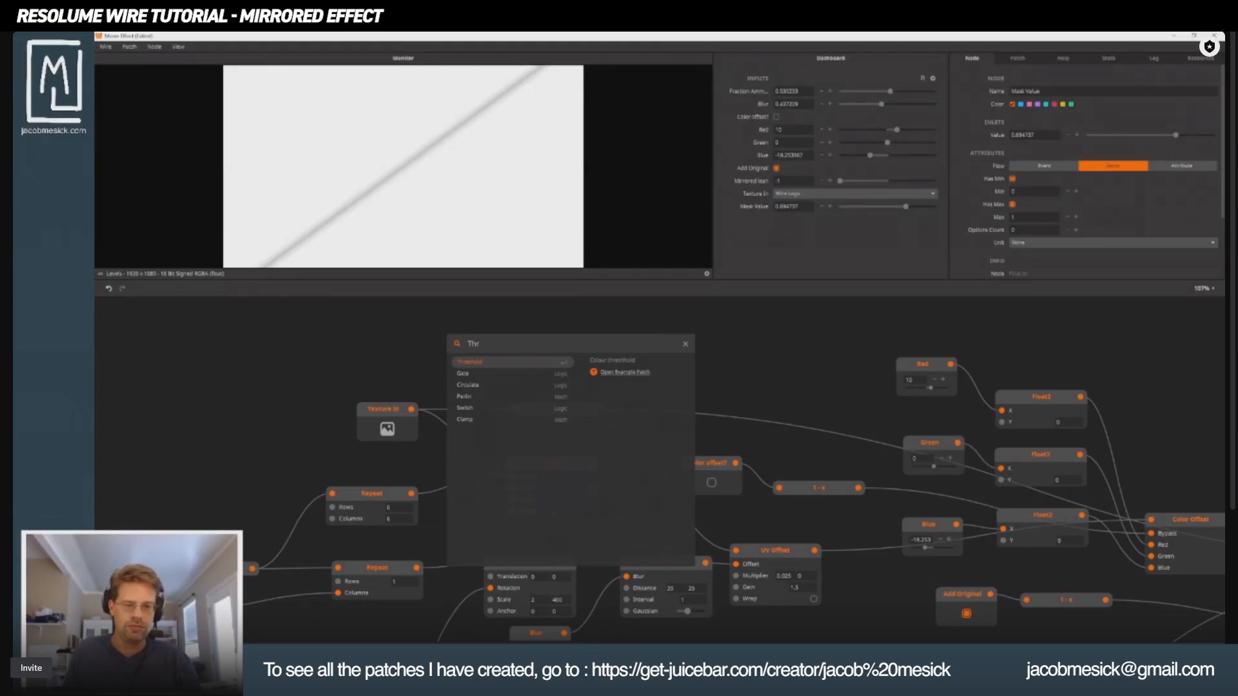
{"action": "key", "text": "Return"}
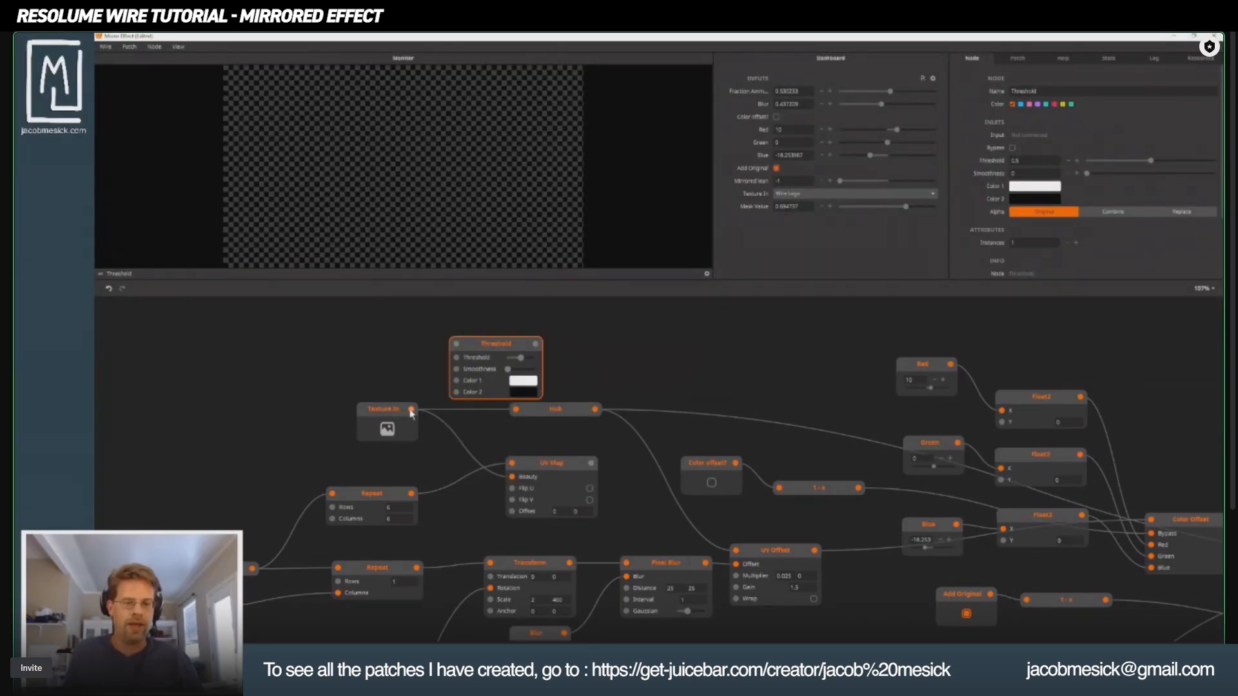
{"action": "left_click_drag", "start_coordinate": [411, 410], "coordinate": [456, 343]}
{"action": "left_click_drag", "start_coordinate": [475, 344], "coordinate": [605, 354]}
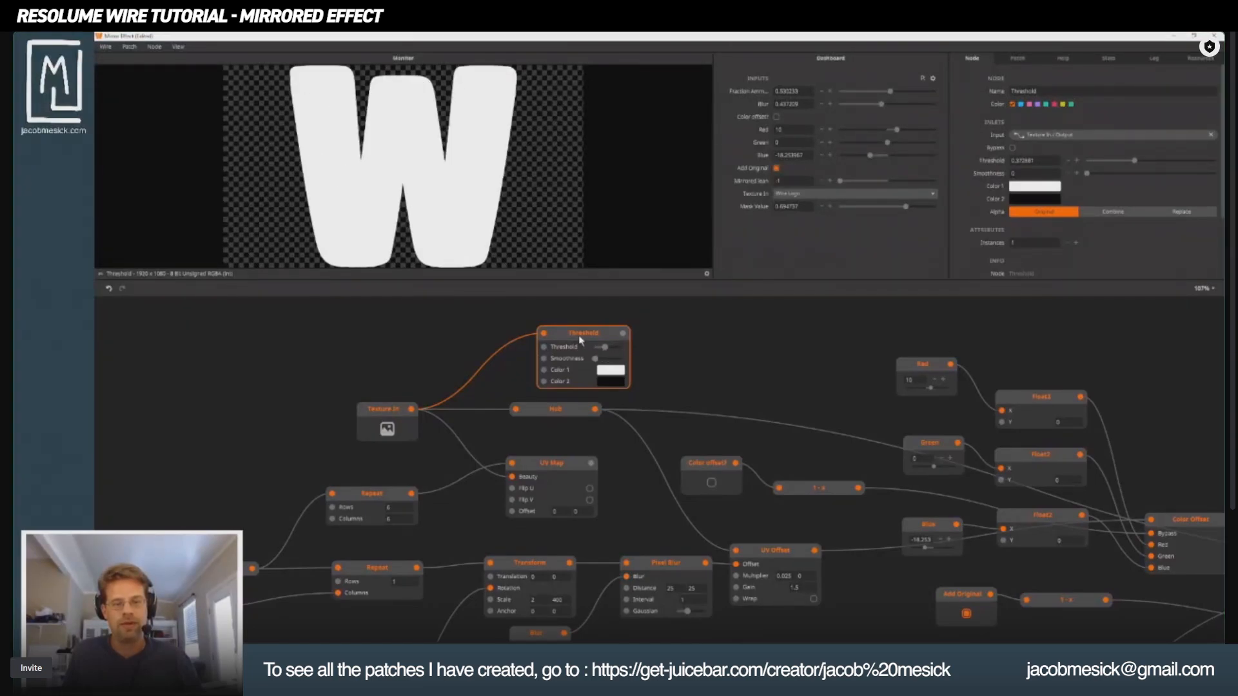
Step: Add an Auto Mask node between Texture In and Threshold and set its contrast to 1
{"action": "double_click", "coordinate": [408, 348]}
{"action": "type", "text": "aut"}
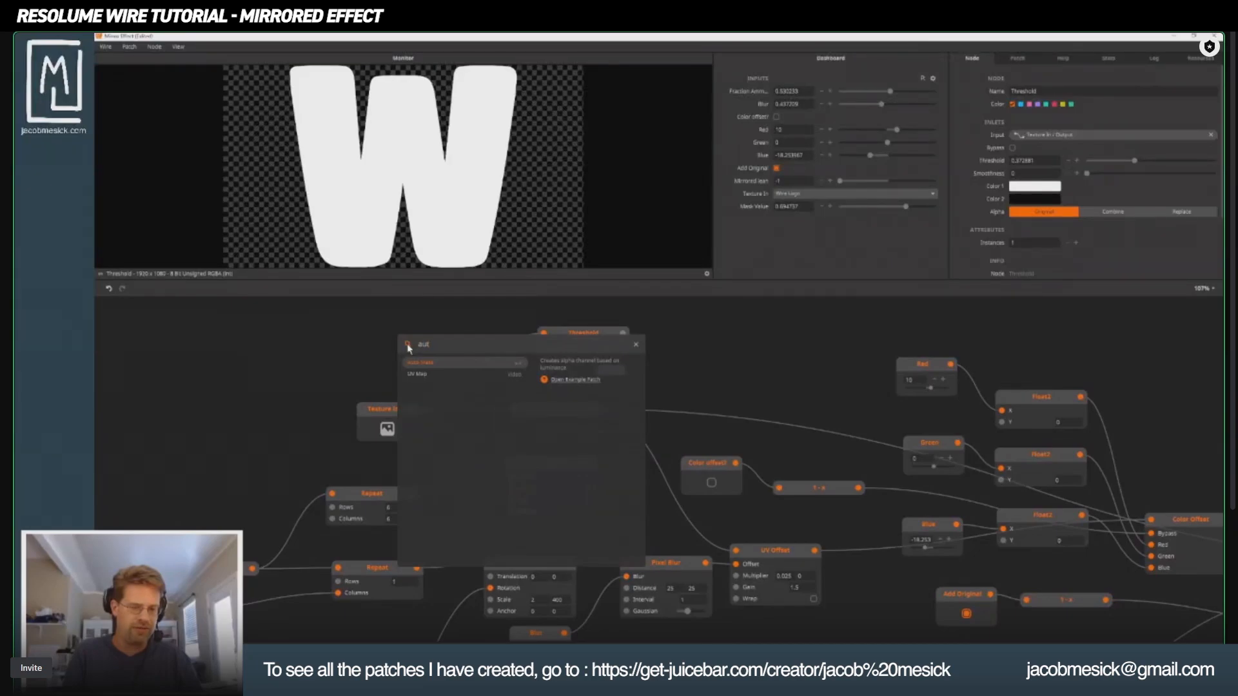
{"action": "key", "text": "Return"}
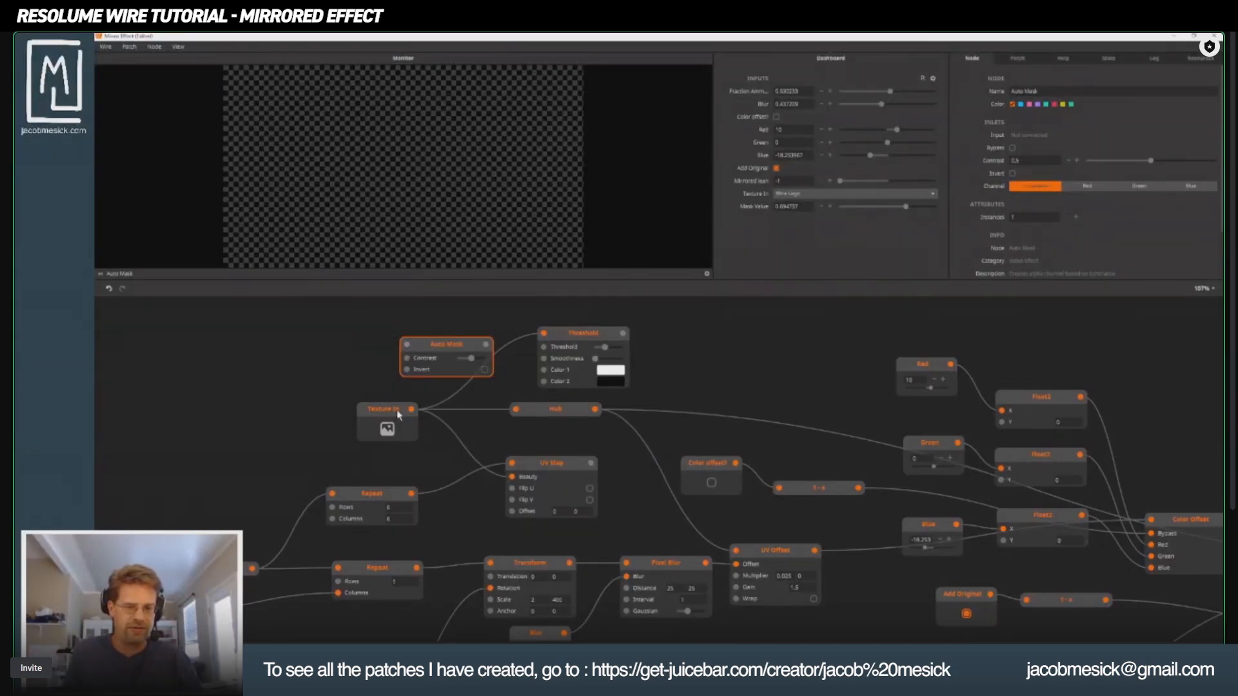
{"action": "left_click_drag", "start_coordinate": [411, 409], "coordinate": [507, 350]}
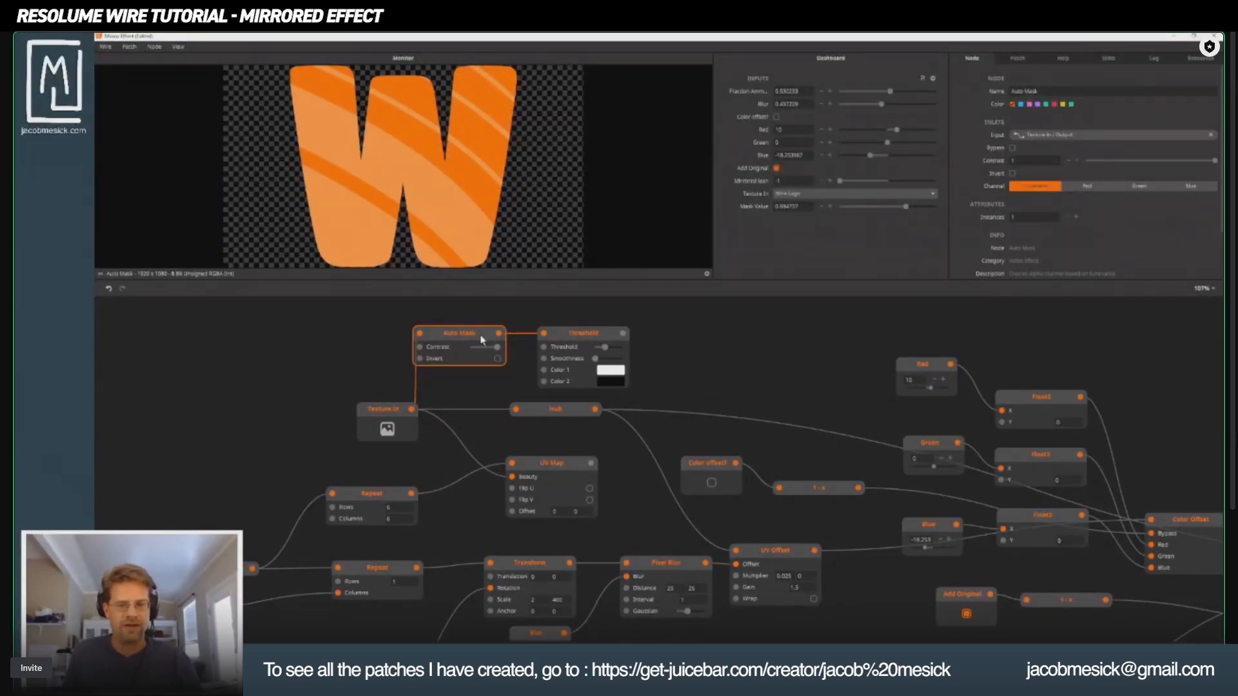
{"action": "left_click_drag", "start_coordinate": [480, 340], "coordinate": [485, 349]}
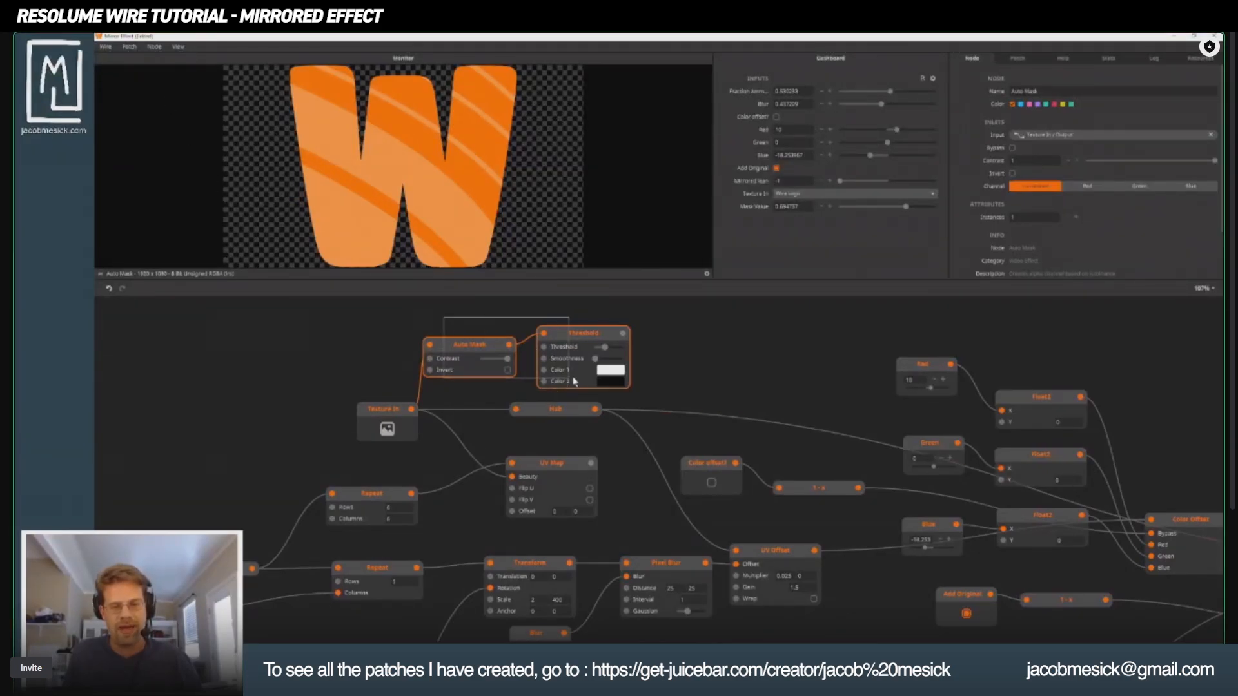
Step: Move the Auto Mask and Threshold nodes together to the free area below Mask Value and Levels
{"action": "left_click_drag", "start_coordinate": [568, 336], "coordinate": [639, 332]}
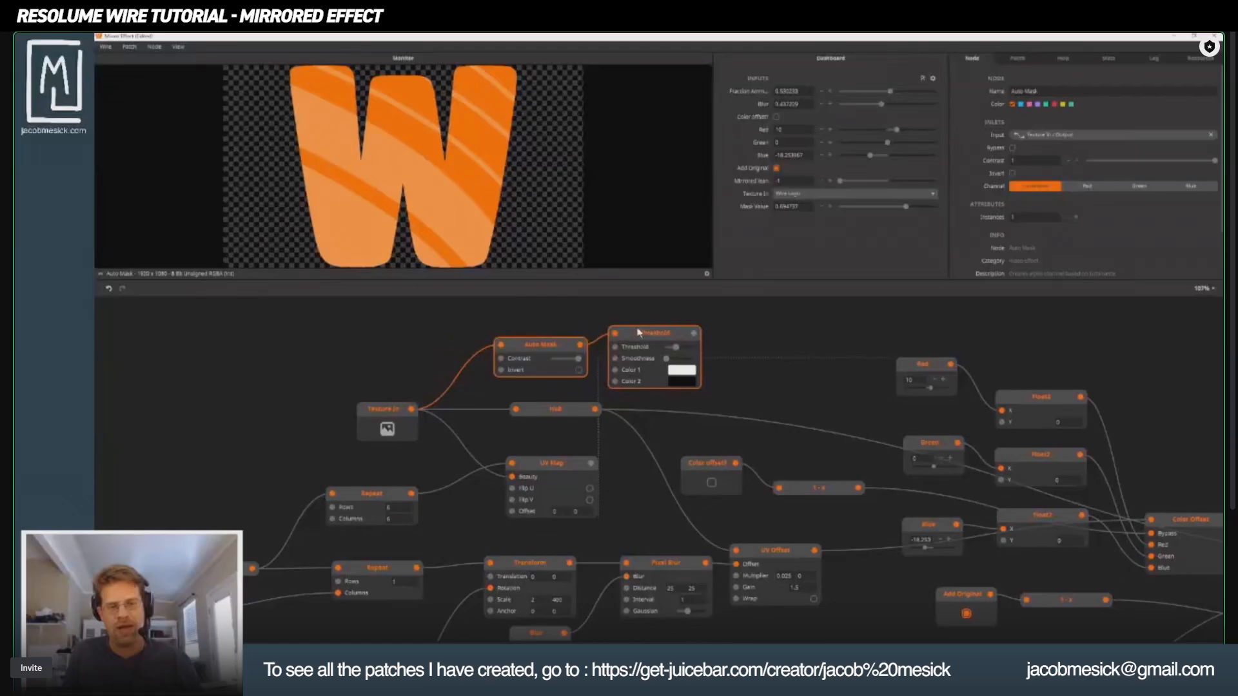
{"action": "left_click", "coordinate": [639, 332]}
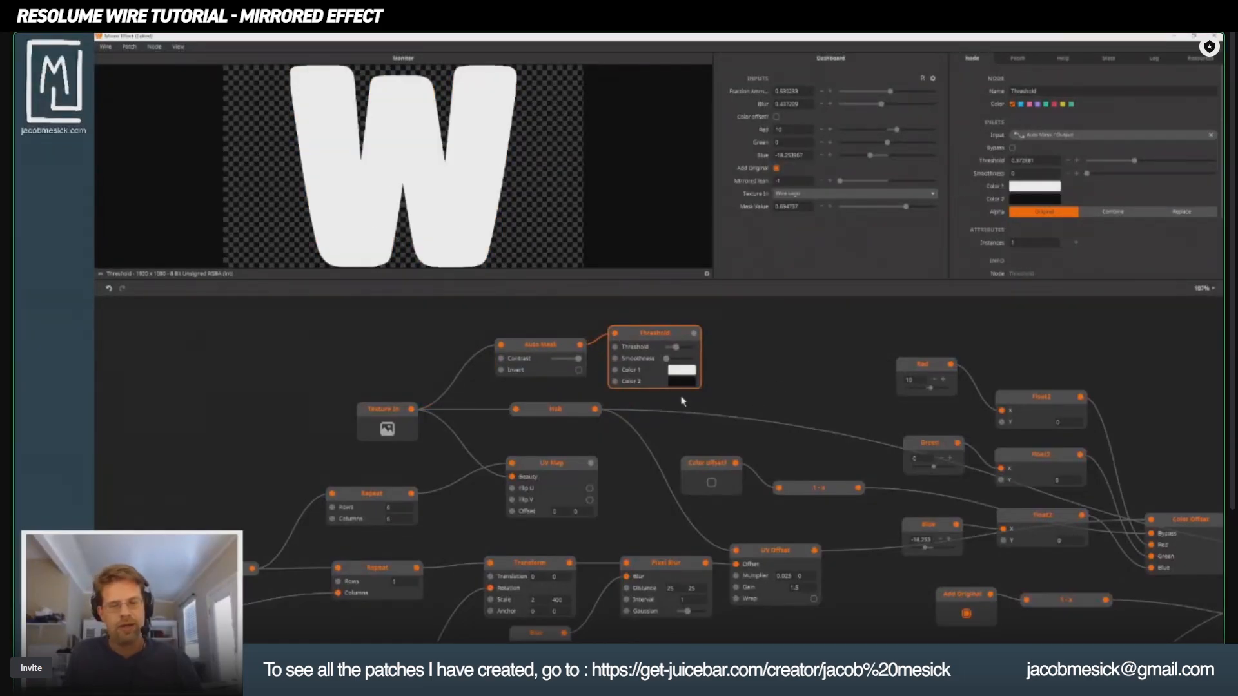
{"action": "scroll", "coordinate": [609, 393], "scroll_direction": "down", "scroll_amount": 3}
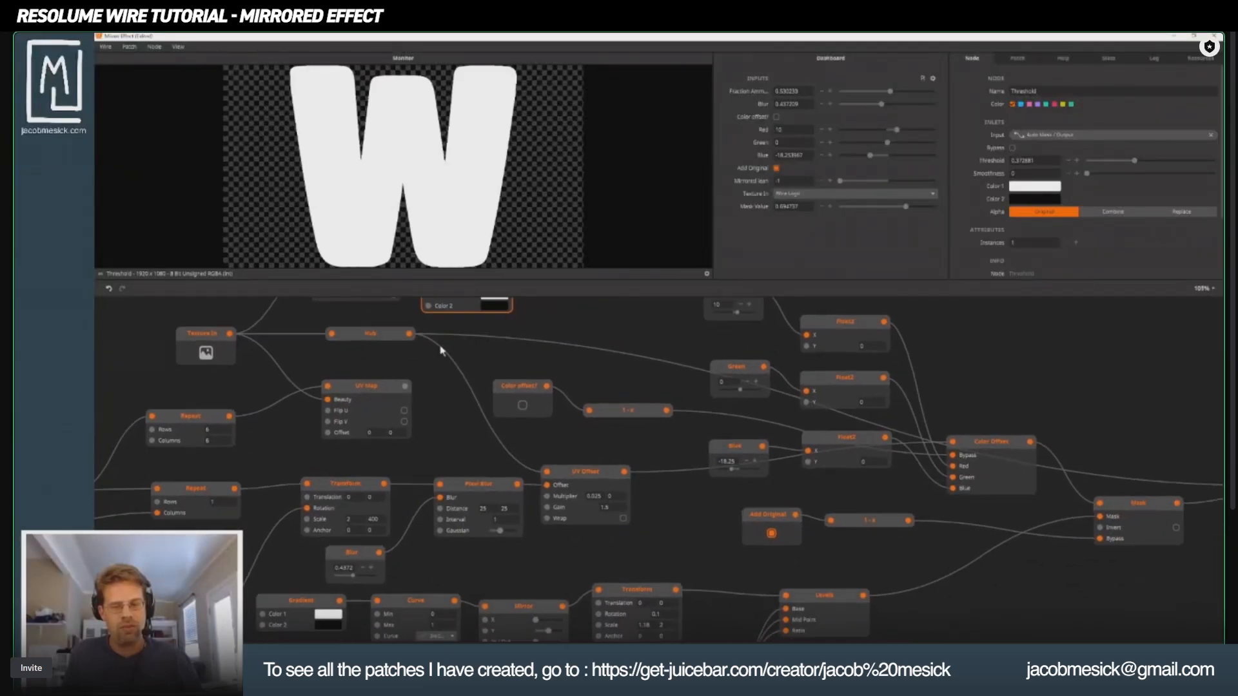
{"action": "left_click_drag", "start_coordinate": [366, 308], "coordinate": [477, 531]}
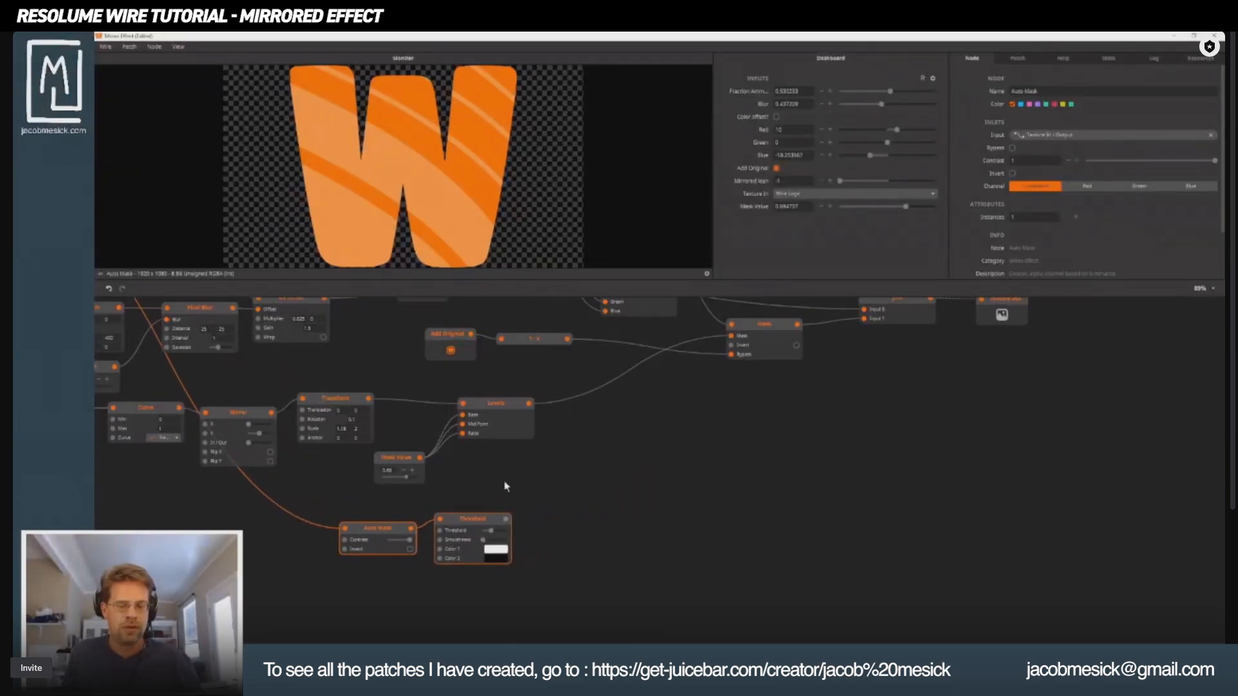
Step: Set Mask Value to about 0.47 while previewing Levels, and compare it with the Threshold output
{"action": "left_click", "coordinate": [507, 429]}
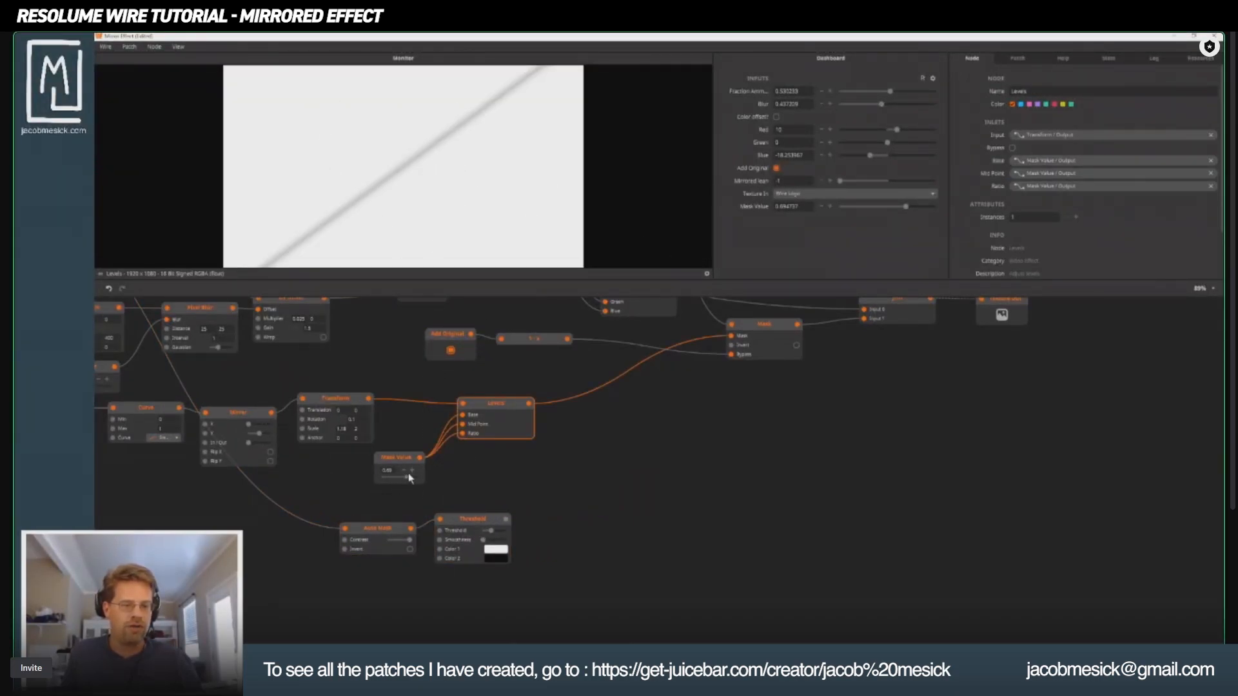
{"action": "left_click_drag", "start_coordinate": [409, 478], "coordinate": [400, 478]}
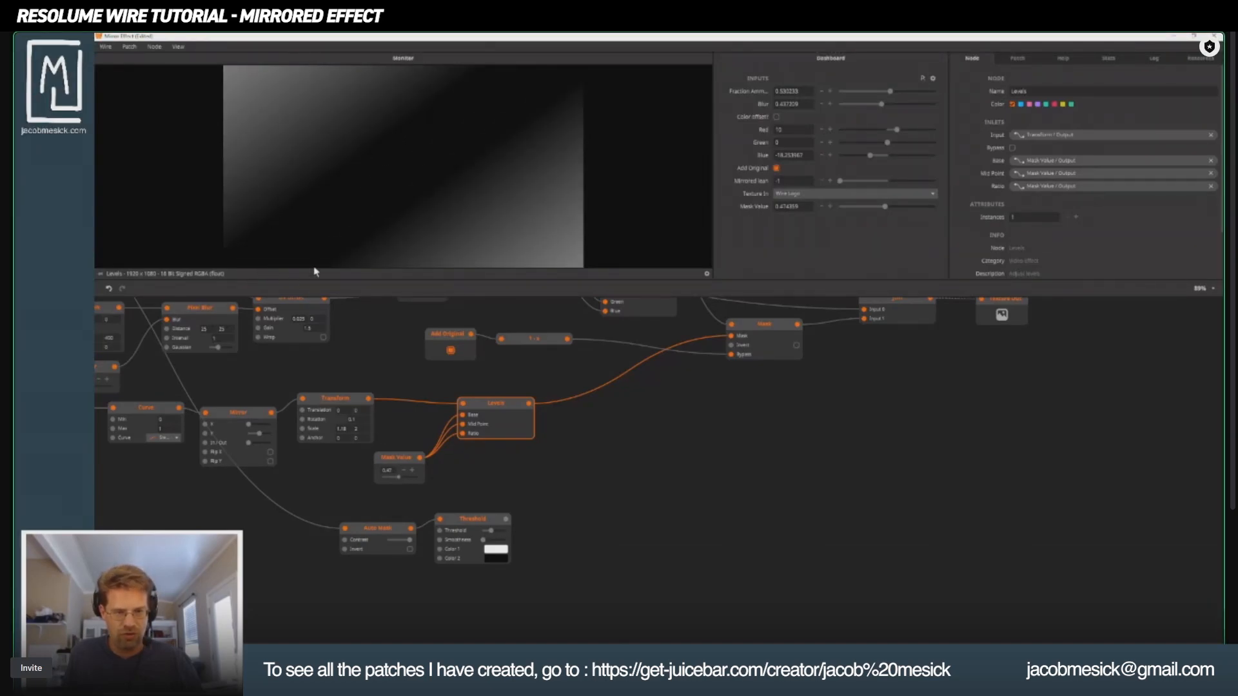
{"action": "left_click", "coordinate": [437, 557]}
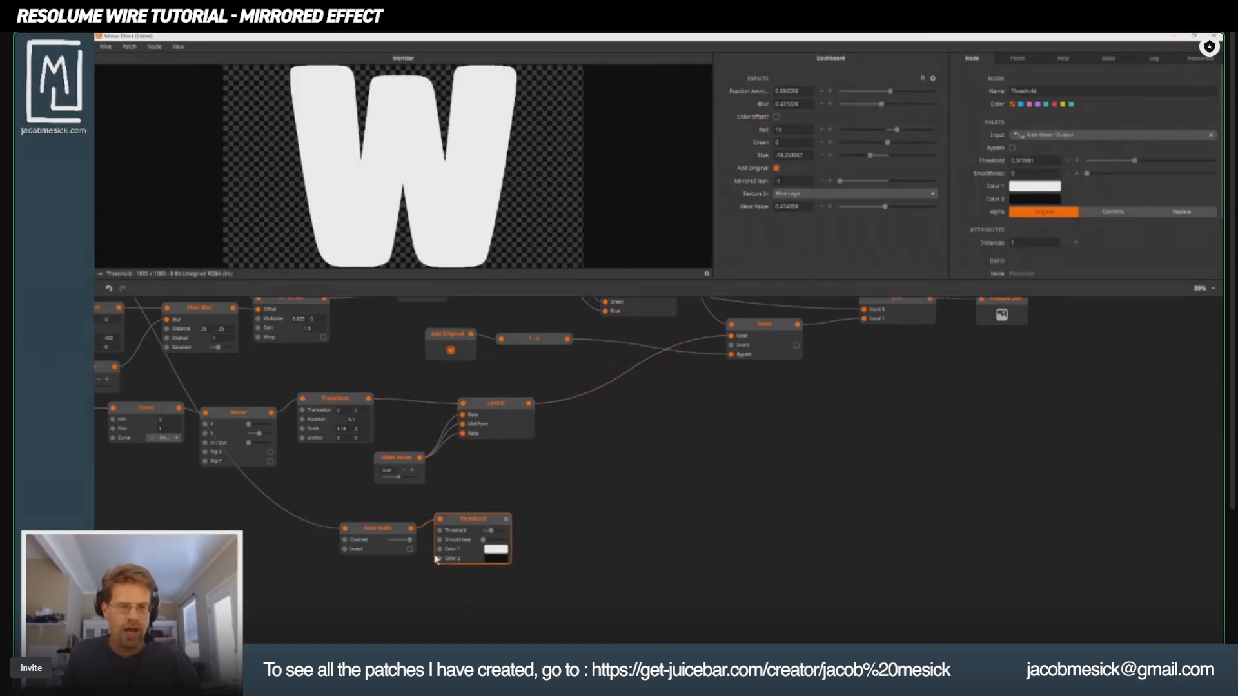
Step: Invert the Threshold colors by setting Color 1 to black and Color 2 to white
{"action": "left_click", "coordinate": [501, 552]}
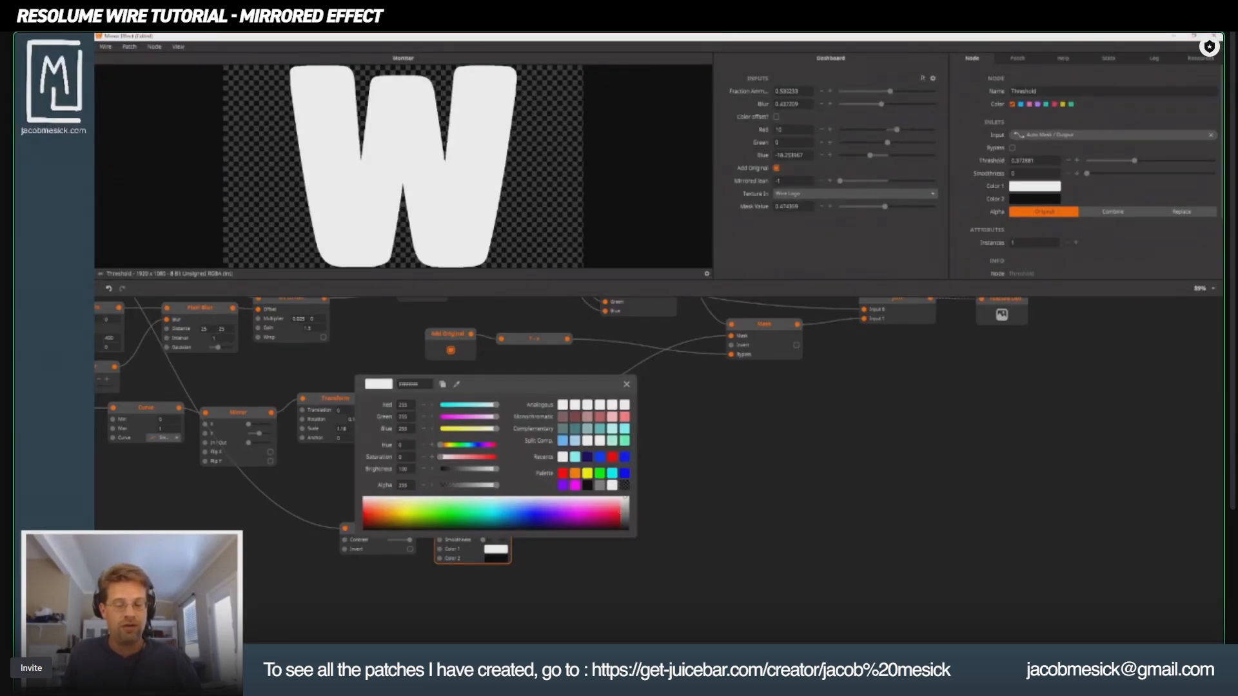
{"action": "mouse_move", "coordinate": [614, 524]}
{"action": "left_mouse_down"}
{"action": "mouse_move", "coordinate": [612, 536]}
{"action": "mouse_move", "coordinate": [625, 507]}
{"action": "left_mouse_up"}
{"action": "left_click", "coordinate": [554, 577]}
{"action": "left_click", "coordinate": [499, 559]}
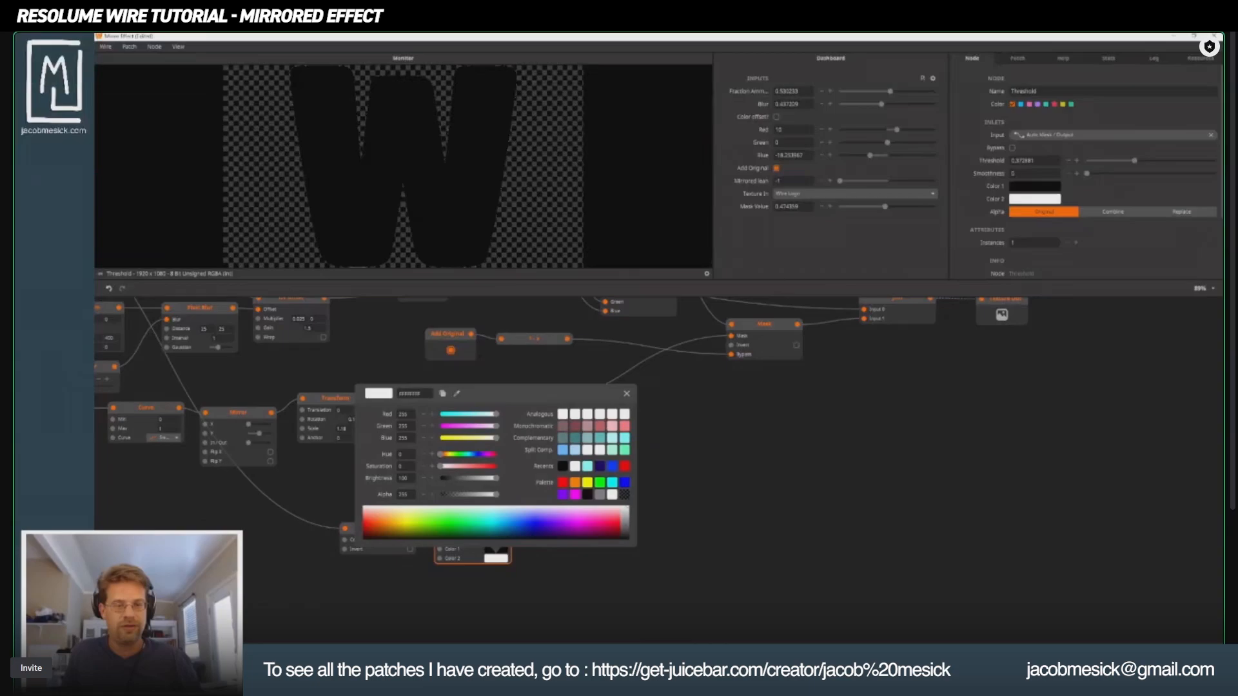
{"action": "left_click", "coordinate": [730, 520]}
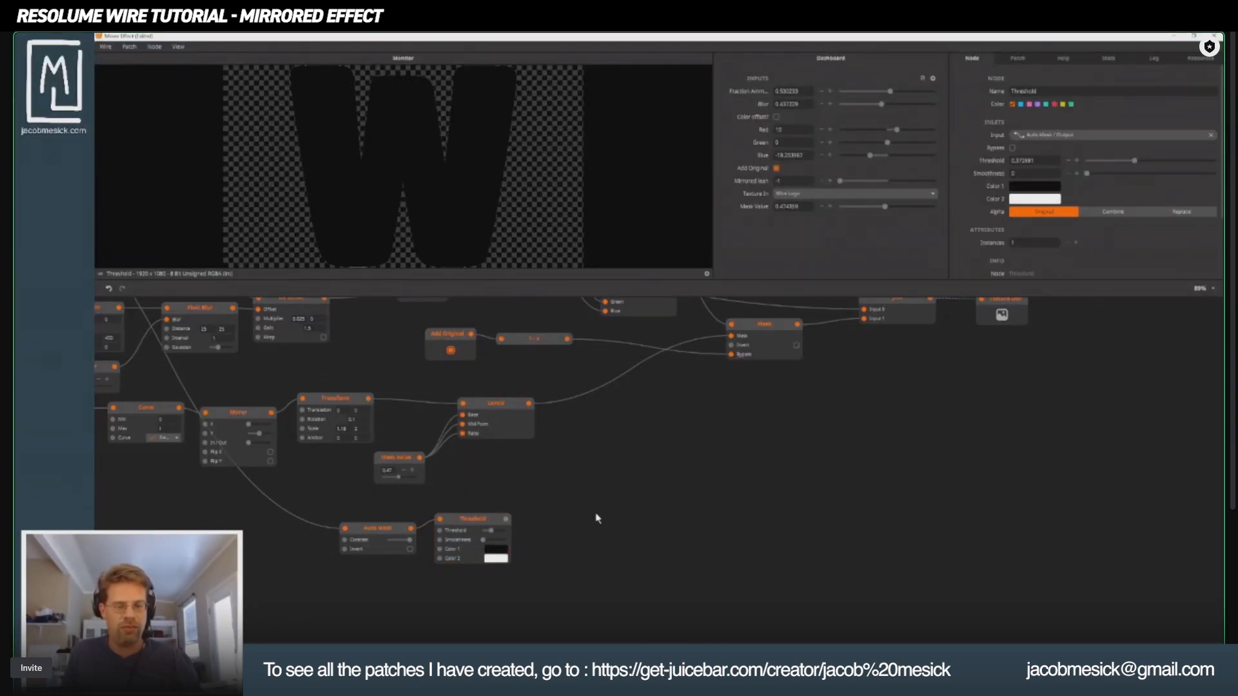
{"action": "left_click", "coordinate": [470, 527]}
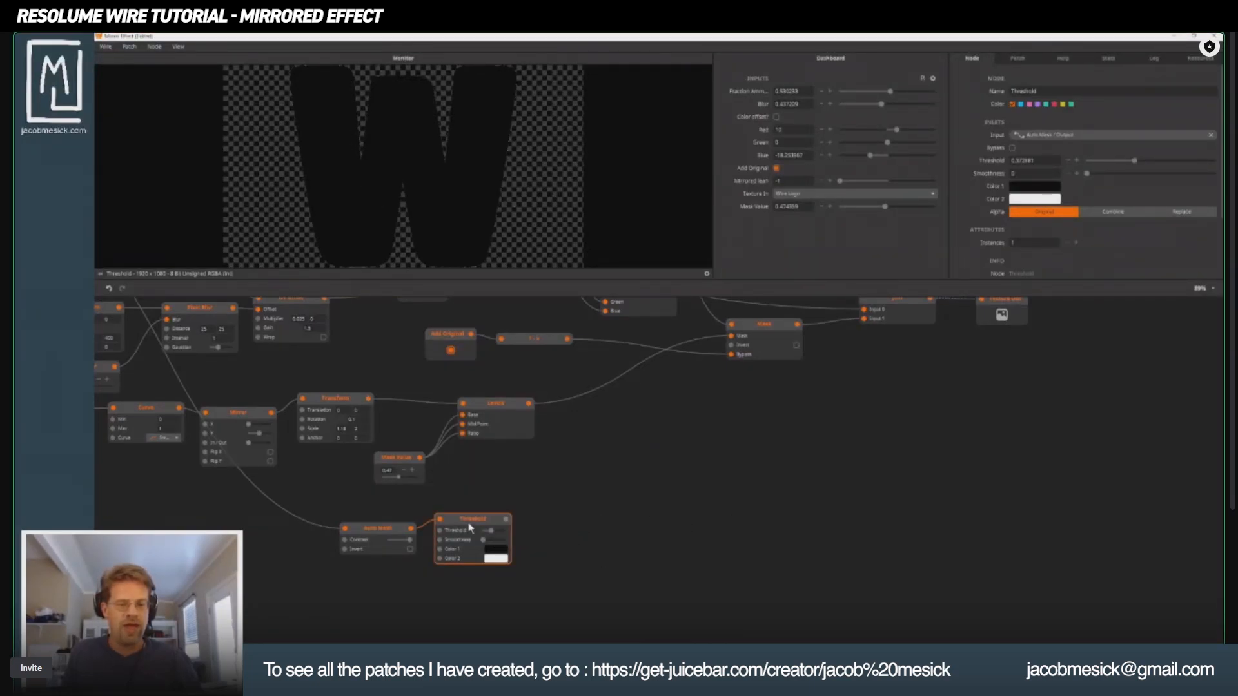
Step: Add a Blur node after Threshold, connect Threshold's output to it, and set its Gaussian to about 0.57
{"action": "double_click", "coordinate": [572, 522]}
{"action": "type", "text": "blur"}
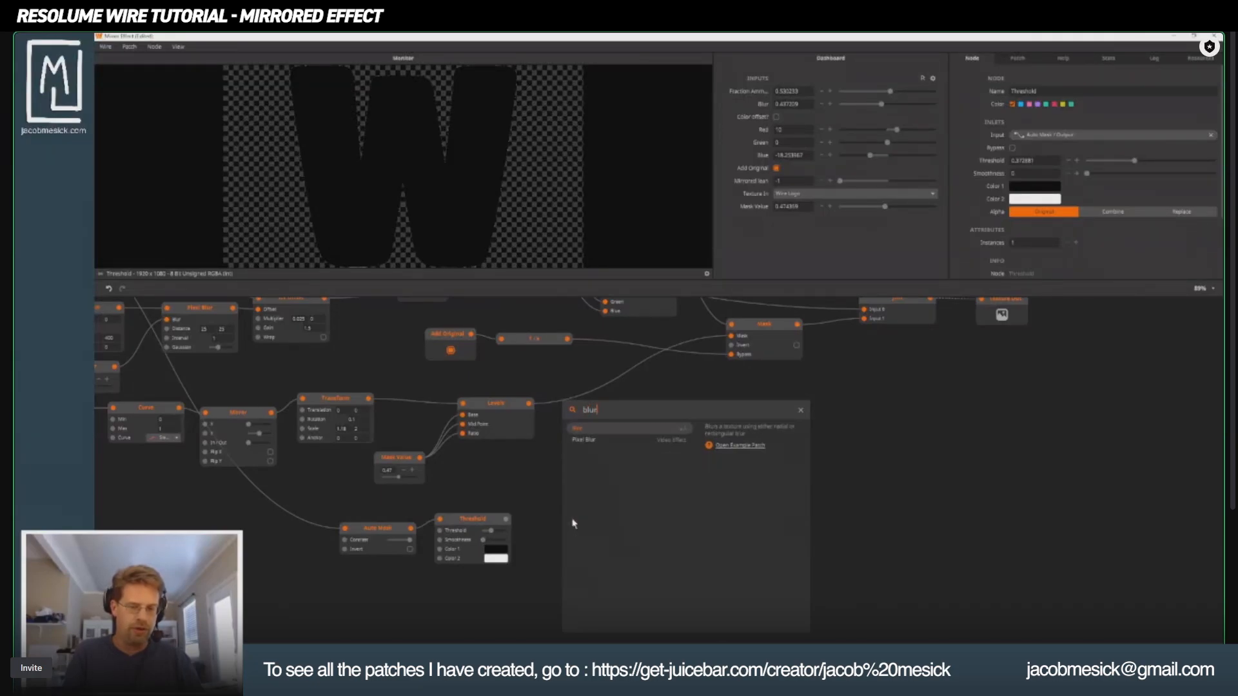
{"action": "key", "text": "Return"}
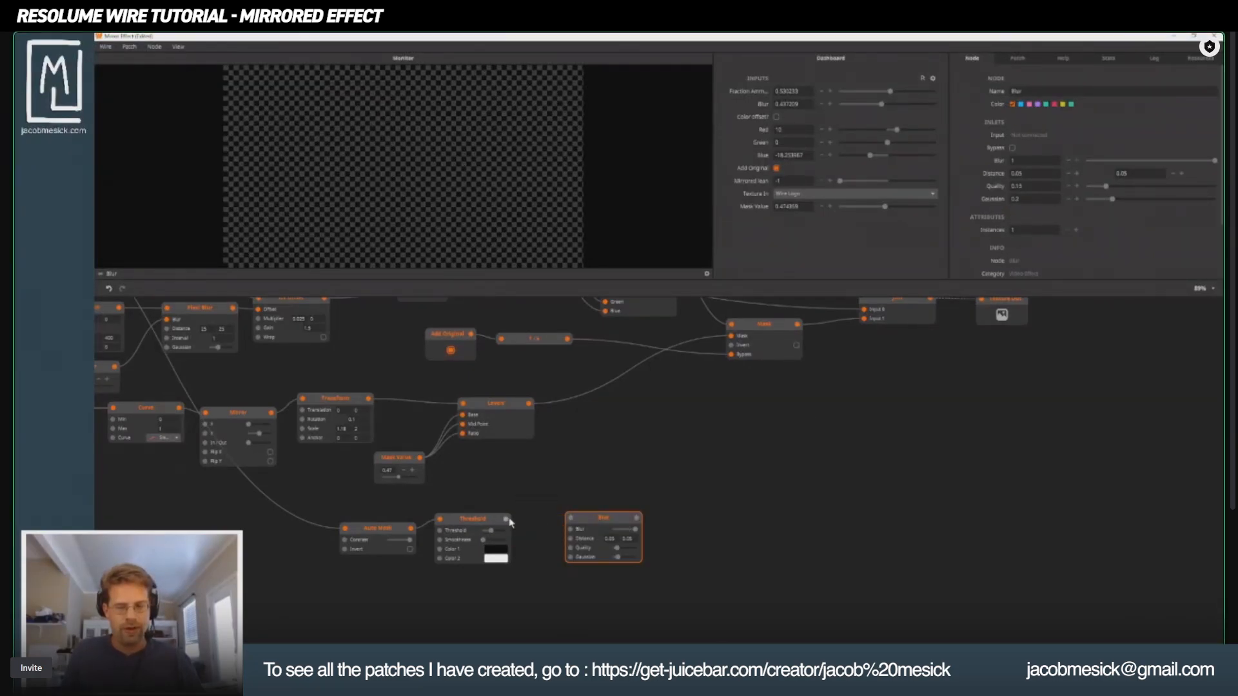
{"action": "left_click_drag", "start_coordinate": [507, 519], "coordinate": [571, 519]}
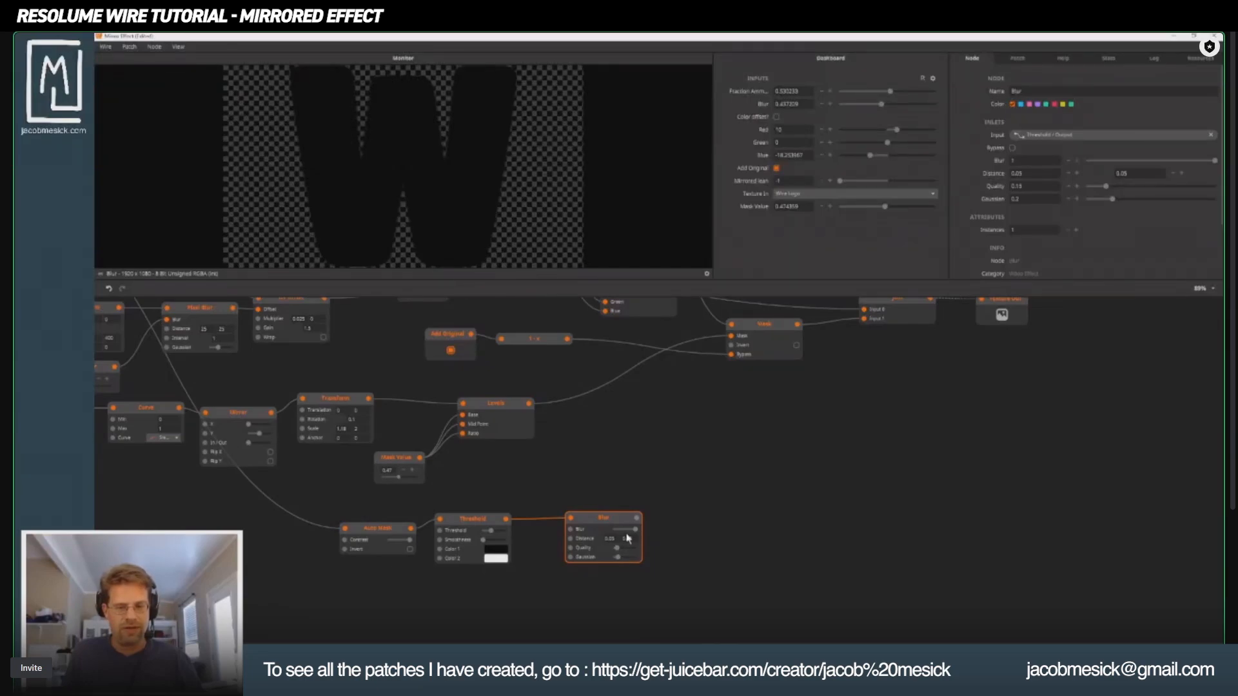
{"action": "left_click_drag", "start_coordinate": [620, 557], "coordinate": [627, 562]}
{"action": "left_click_drag", "start_coordinate": [601, 517], "coordinate": [558, 552]}
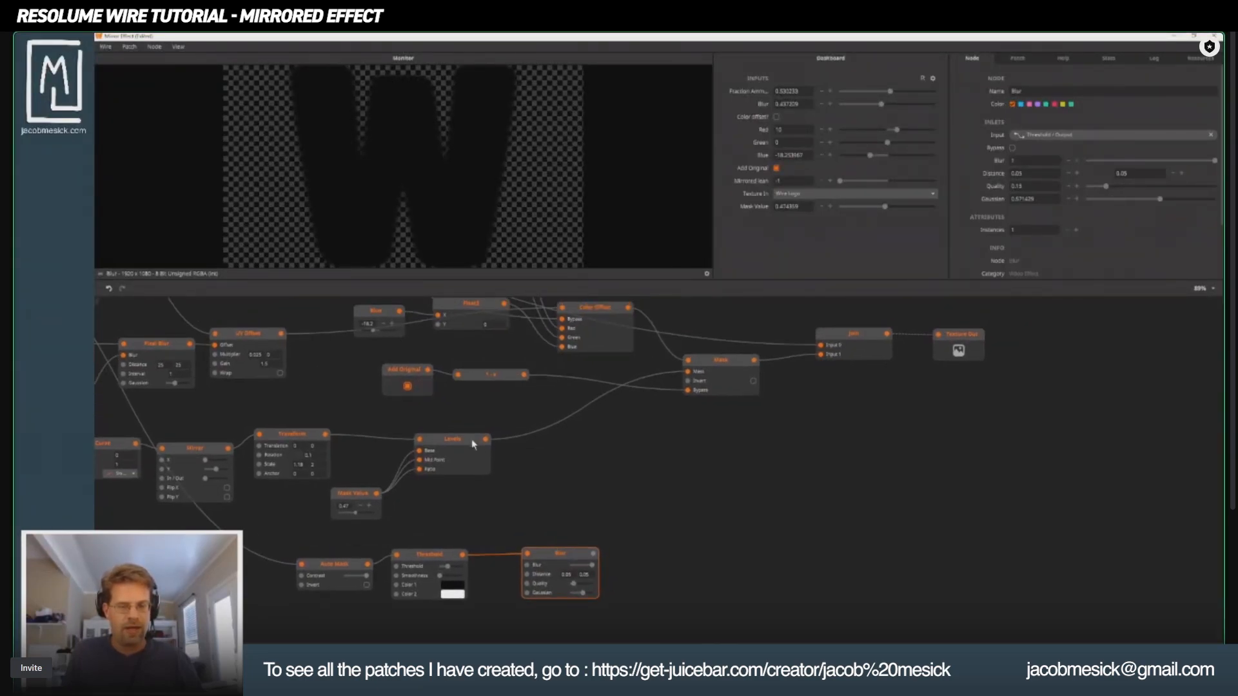
Step: Add a Join node and connect Levels to Input 0 and the new Blur node to Input 1
{"action": "left_click", "coordinate": [472, 443]}
{"action": "double_click", "coordinate": [640, 478]}
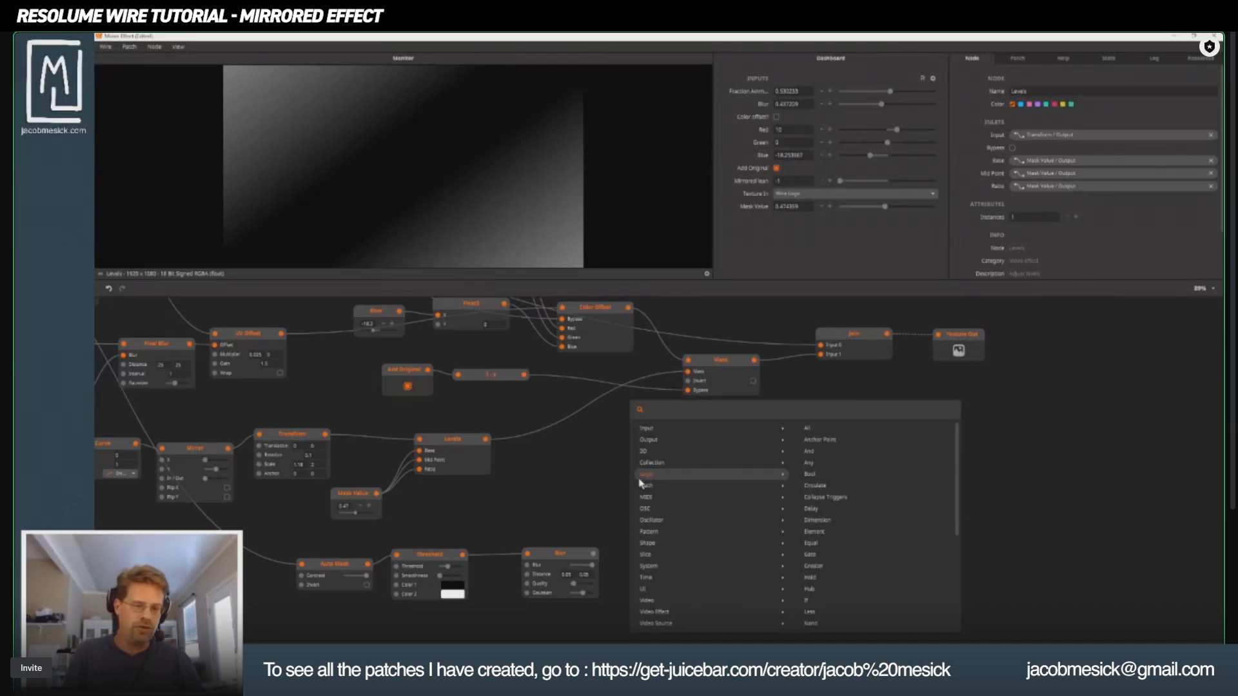
{"action": "type", "text": "join"}
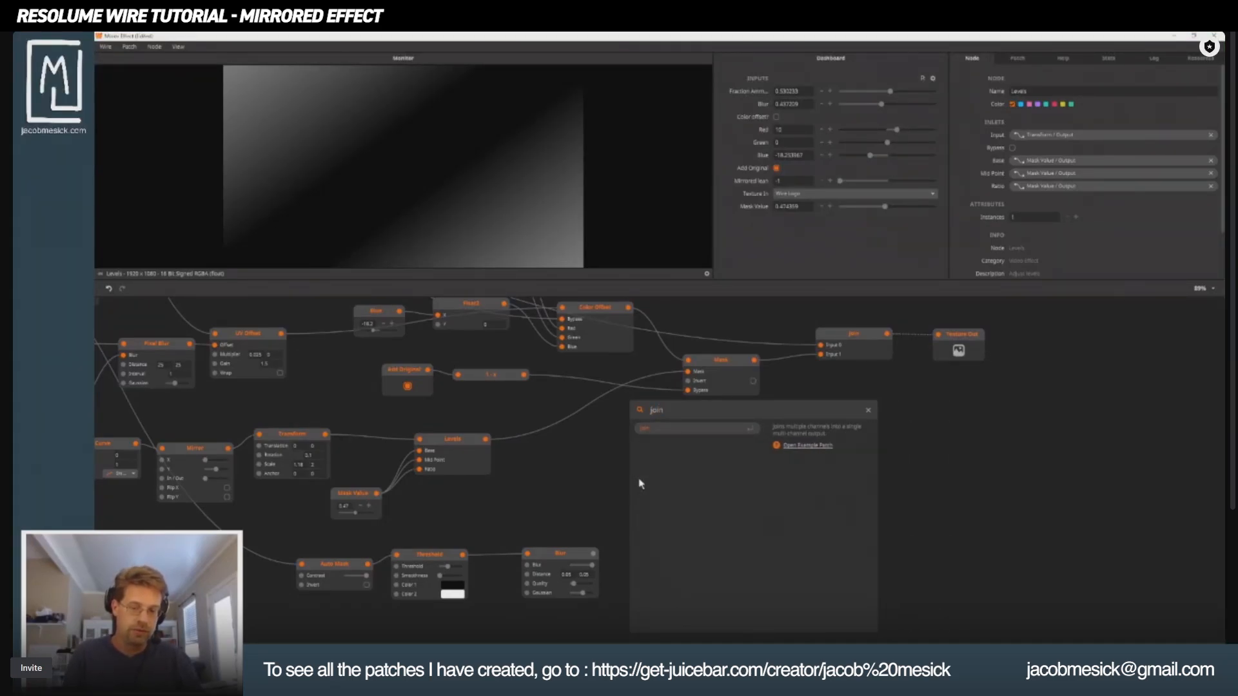
{"action": "key", "text": "Return"}
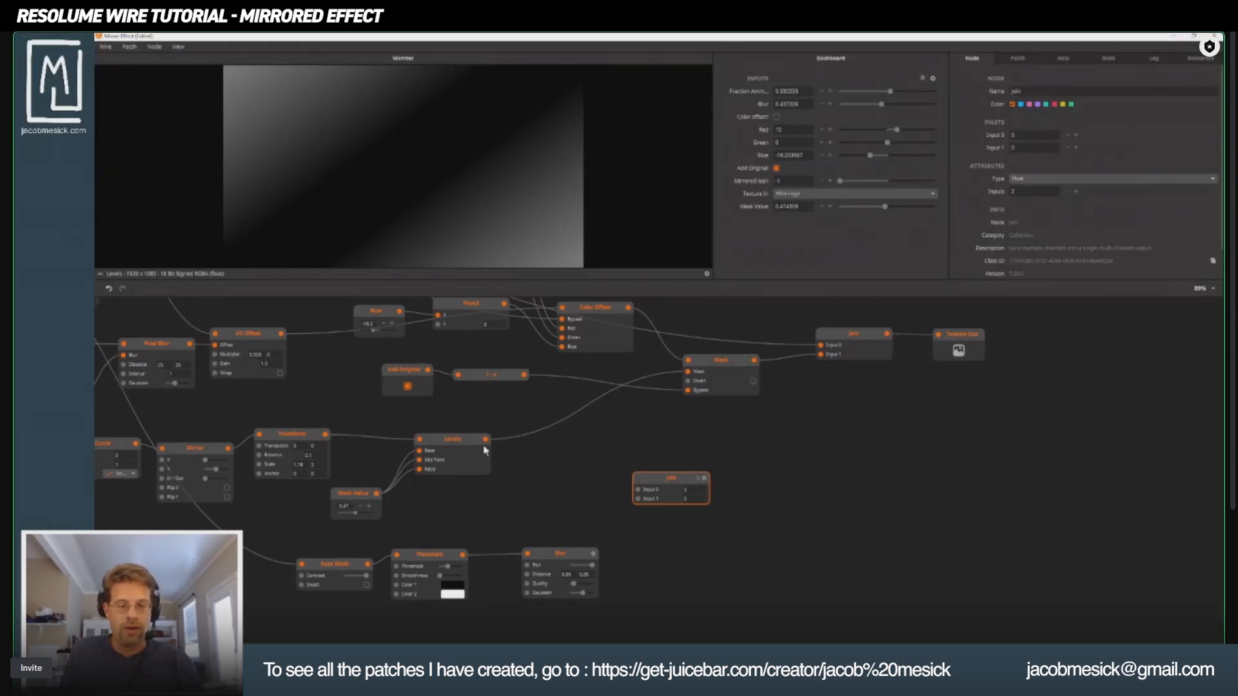
{"action": "left_click_drag", "start_coordinate": [485, 440], "coordinate": [638, 491]}
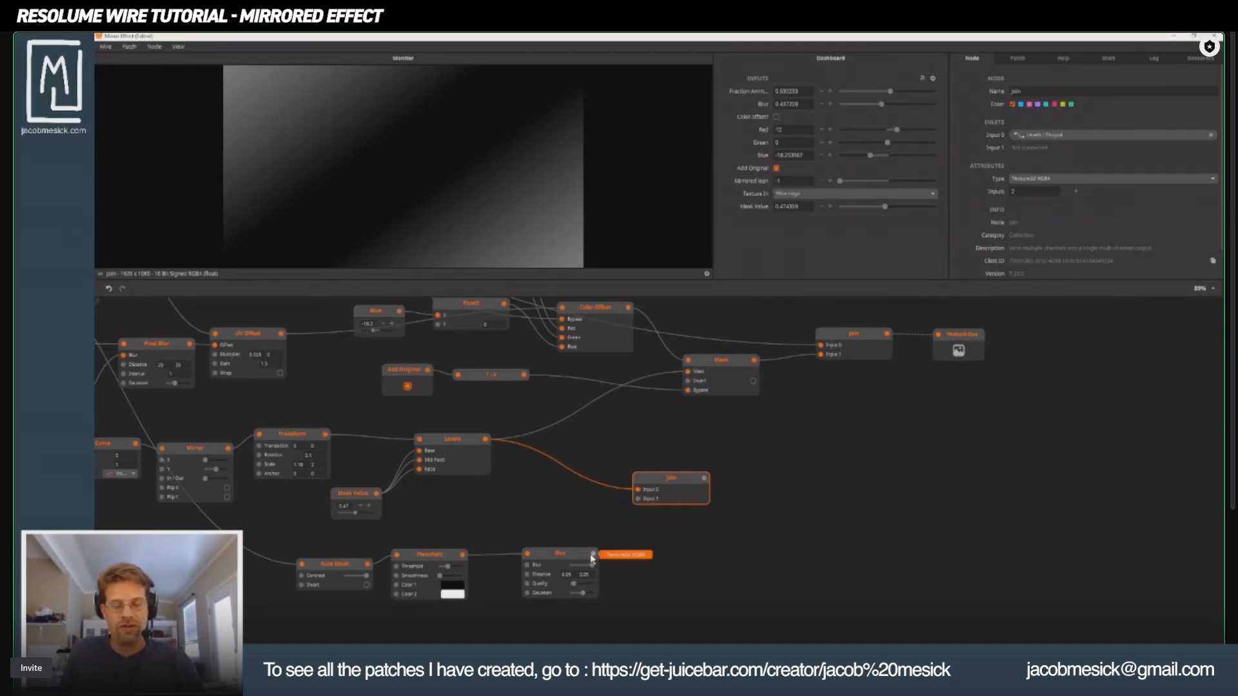
{"action": "left_click_drag", "start_coordinate": [592, 559], "coordinate": [639, 498]}
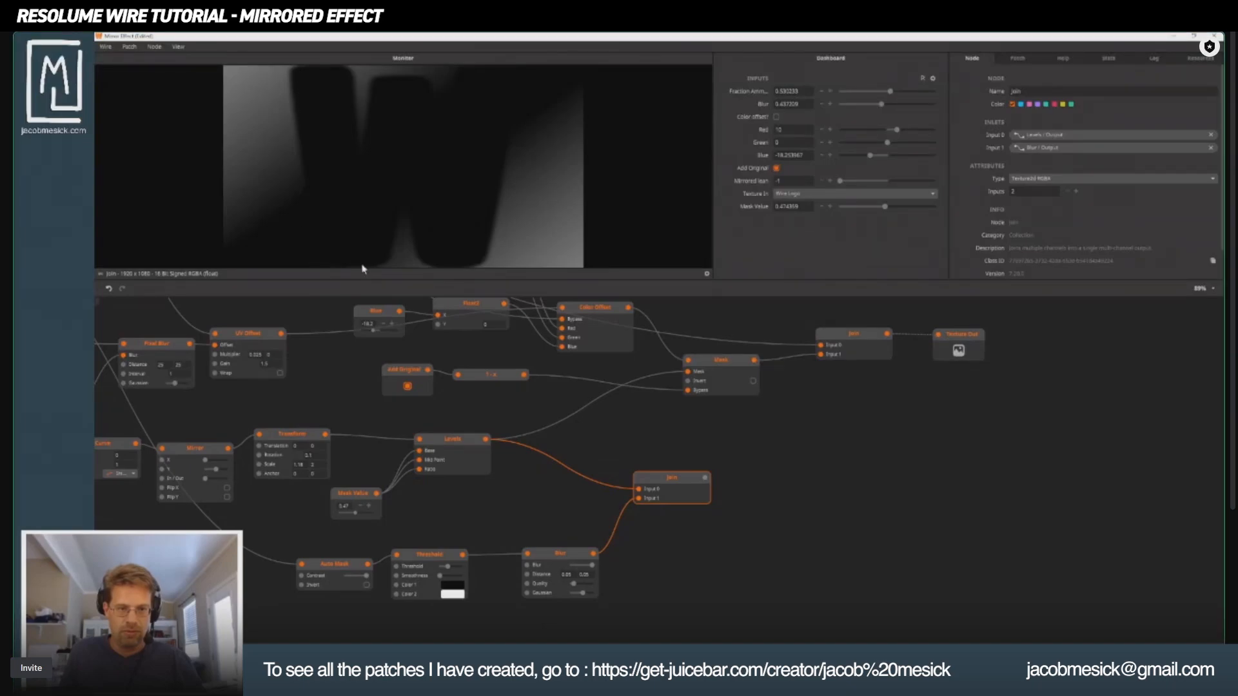
Step: Place the new Join node between Levels and Mask and connect its output to the Mask node's mask input
{"action": "left_click_drag", "start_coordinate": [423, 571], "coordinate": [568, 548]}
{"action": "left_click_drag", "start_coordinate": [832, 475], "coordinate": [748, 470]}
{"action": "left_click_drag", "start_coordinate": [700, 525], "coordinate": [681, 421]}
{"action": "left_click_drag", "start_coordinate": [357, 508], "coordinate": [598, 608]}
{"action": "left_click_drag", "start_coordinate": [590, 550], "coordinate": [515, 538]}
{"action": "left_click_drag", "start_coordinate": [667, 506], "coordinate": [633, 614]}
{"action": "left_click_drag", "start_coordinate": [665, 558], "coordinate": [576, 506]}
{"action": "left_click_drag", "start_coordinate": [783, 445], "coordinate": [729, 494]}
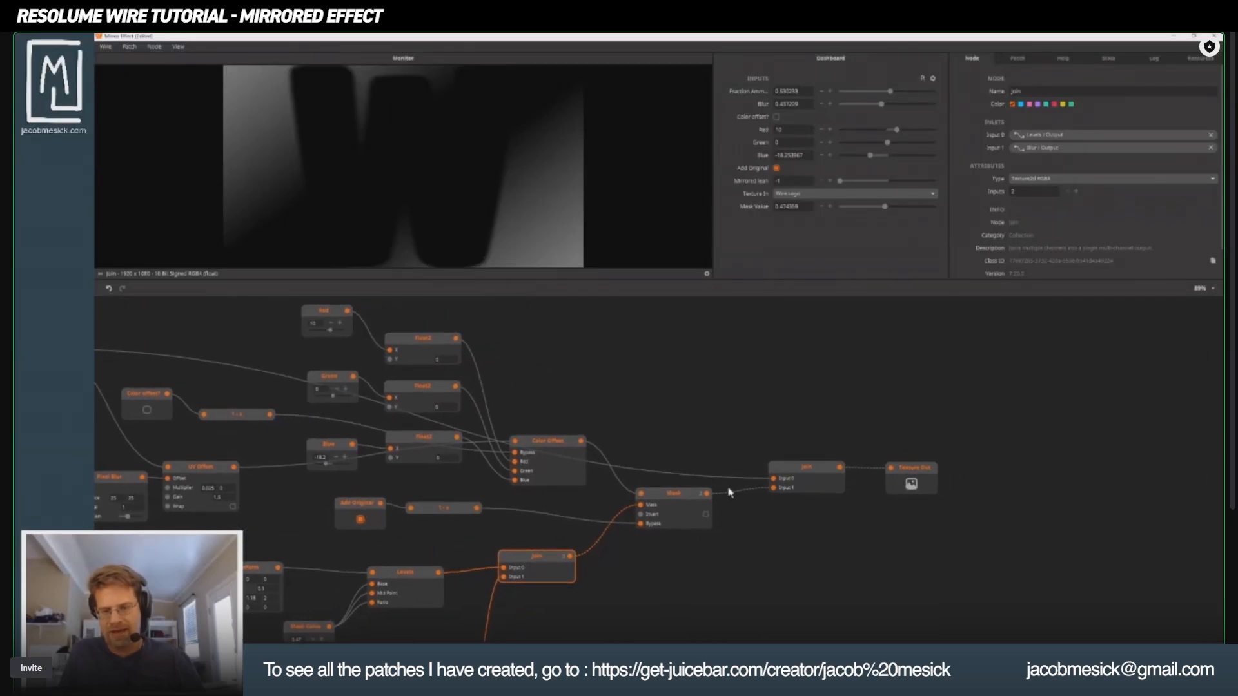
Step: Preview the final Join before Texture Out, set Mask Value to about 0.55, and check the Threshold output
{"action": "left_click", "coordinate": [821, 466]}
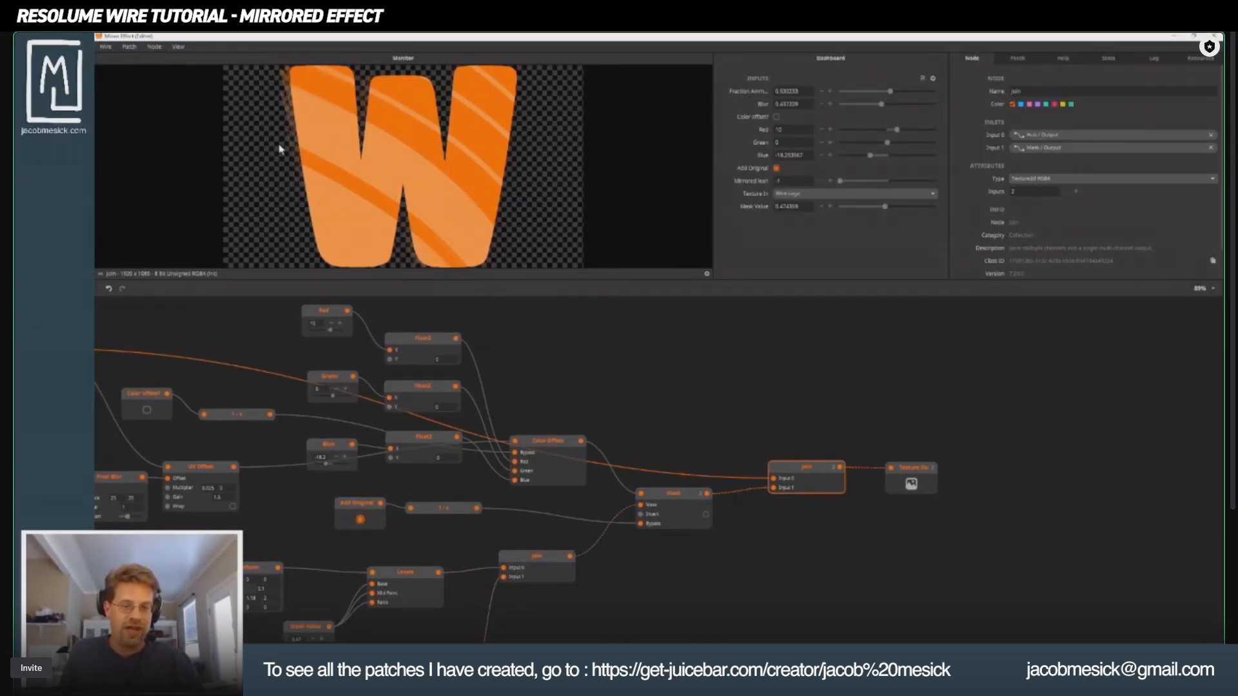
{"action": "left_click_drag", "start_coordinate": [451, 535], "coordinate": [584, 444]}
{"action": "mouse_move", "coordinate": [440, 559]}
{"action": "left_mouse_down"}
{"action": "mouse_move", "coordinate": [425, 559]}
{"action": "mouse_move", "coordinate": [445, 549]}
{"action": "left_mouse_up"}
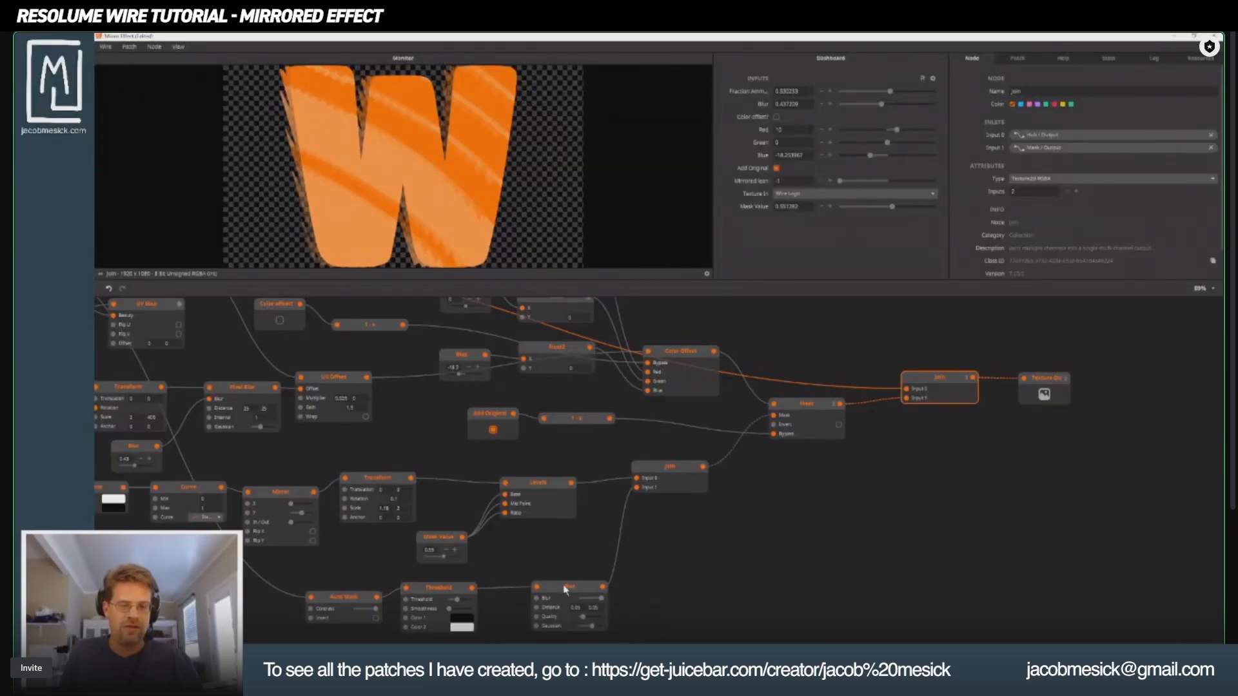
{"action": "left_click", "coordinate": [425, 597]}
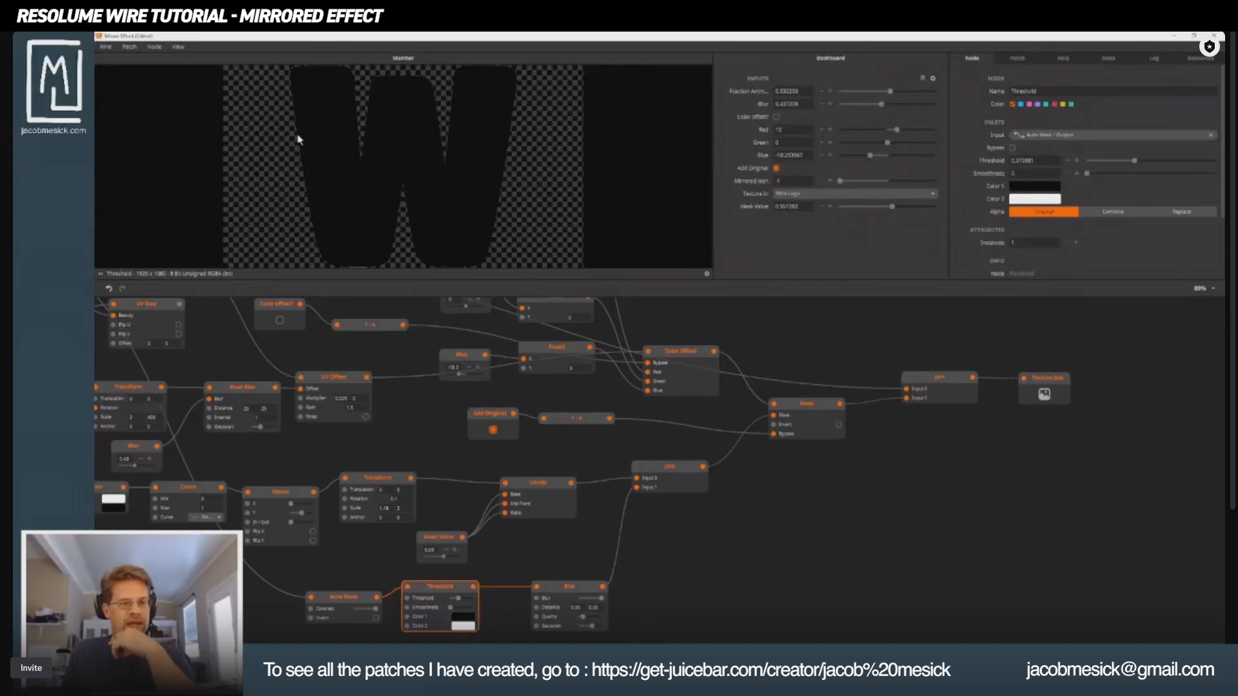
Step: Move the Auto Mask, Threshold and Blur nodes further left, widening the gap after Auto Mask, and check the Threshold output
{"action": "left_click_drag", "start_coordinate": [648, 481], "coordinate": [834, 448]}
{"action": "left_click", "coordinate": [537, 566]}
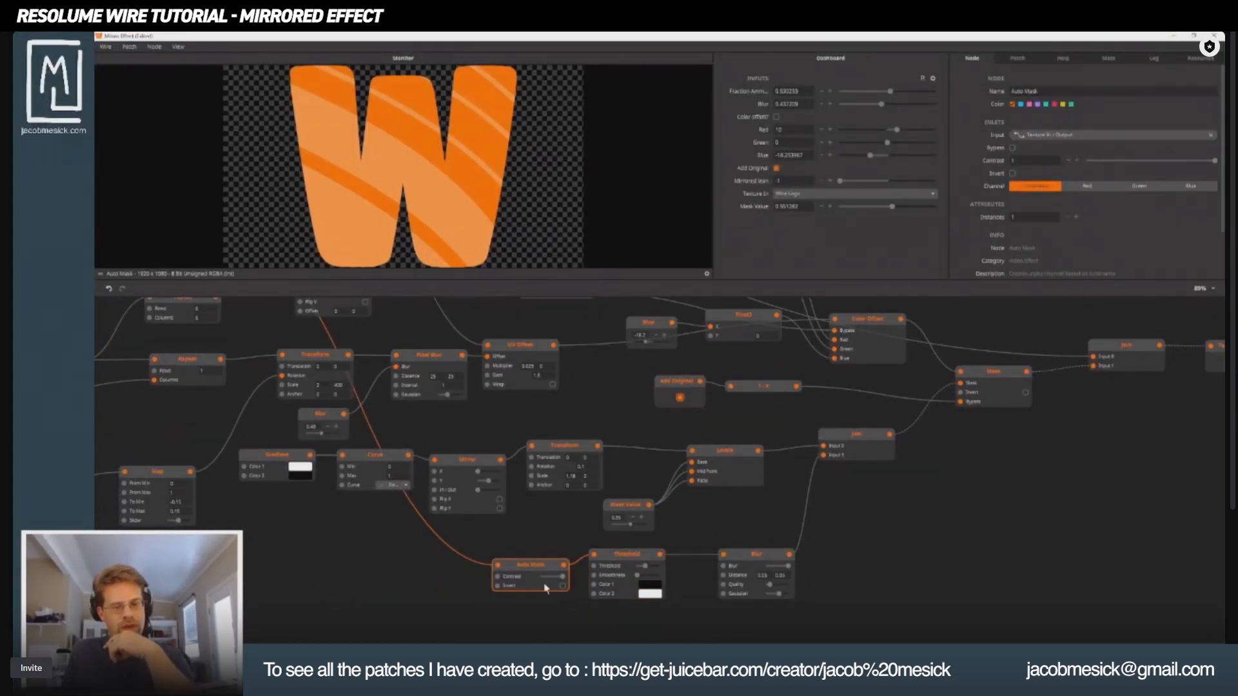
{"action": "left_click_drag", "start_coordinate": [530, 573], "coordinate": [481, 571]}
{"action": "left_click_drag", "start_coordinate": [610, 563], "coordinate": [571, 563]}
{"action": "left_click_drag", "start_coordinate": [754, 558], "coordinate": [724, 566]}
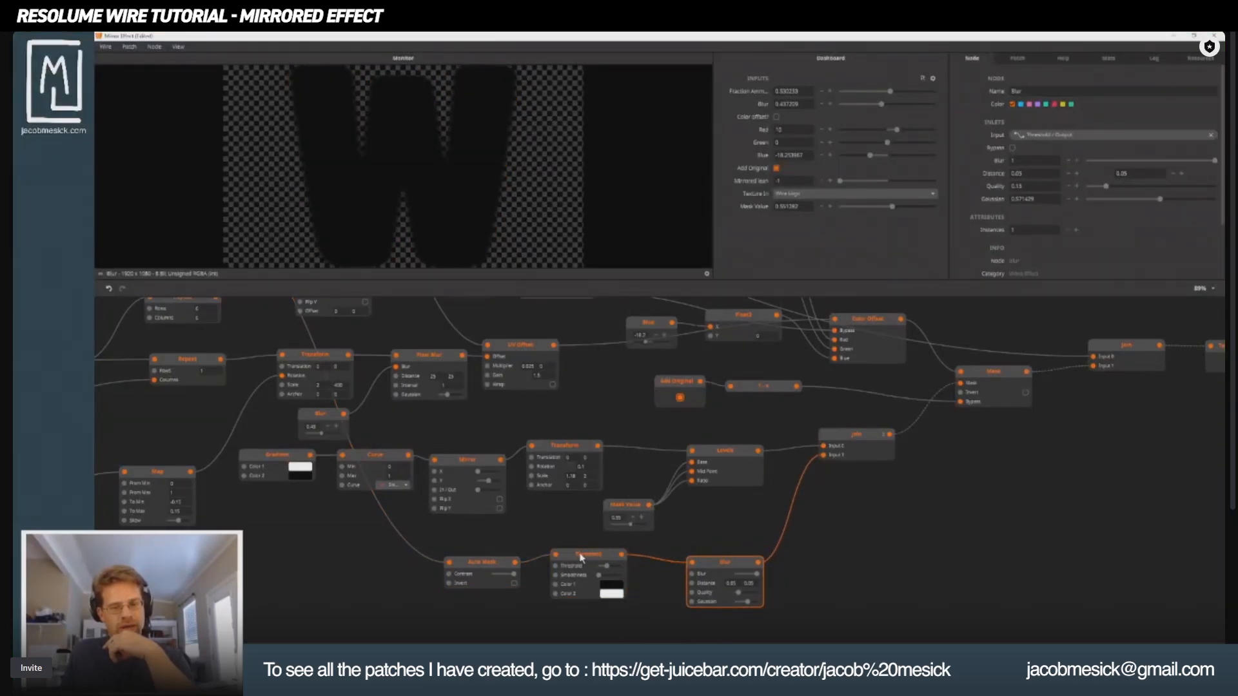
{"action": "left_click", "coordinate": [582, 559]}
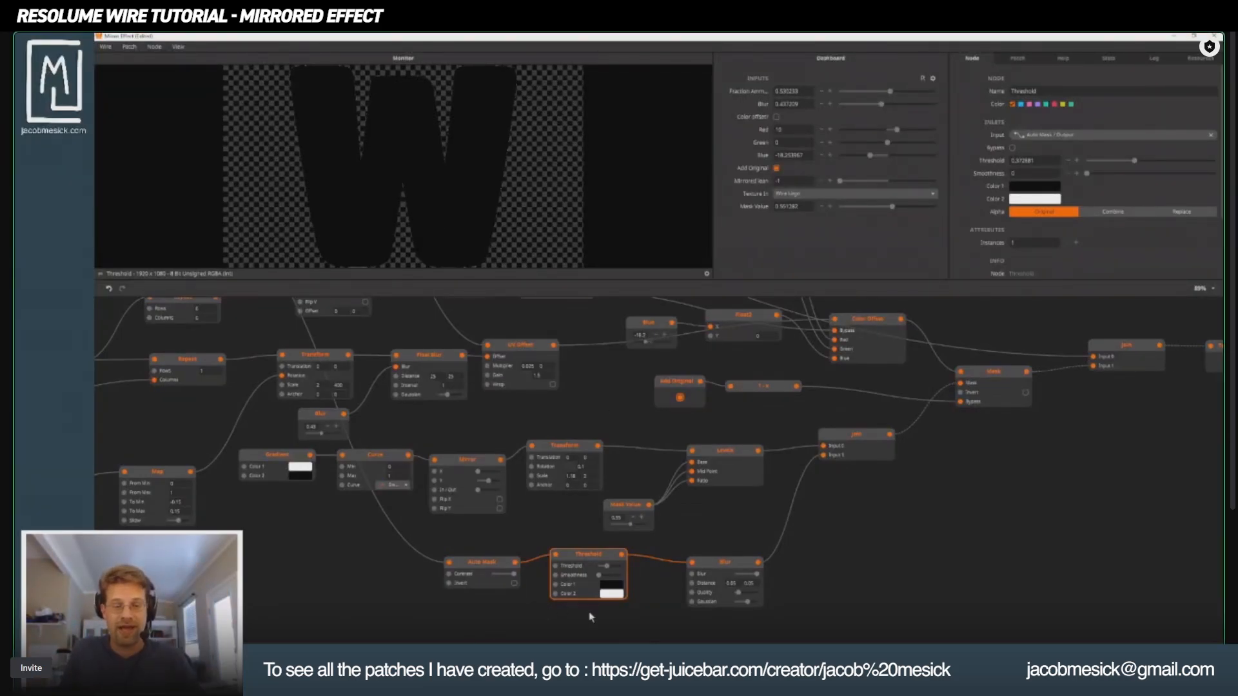
{"action": "left_click_drag", "start_coordinate": [477, 566], "coordinate": [438, 566]}
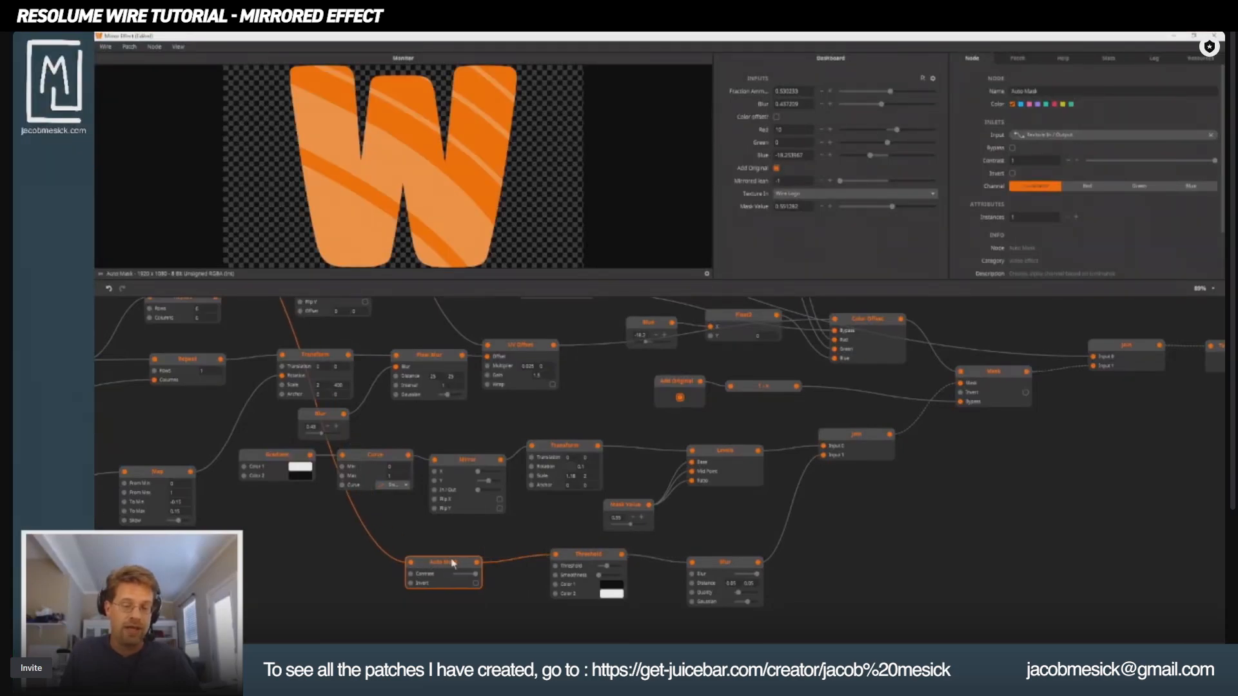
Step: Add a Dilate node below the Auto Mask and Threshold nodes
{"action": "double_click", "coordinate": [461, 605]}
{"action": "type", "text": "di"}
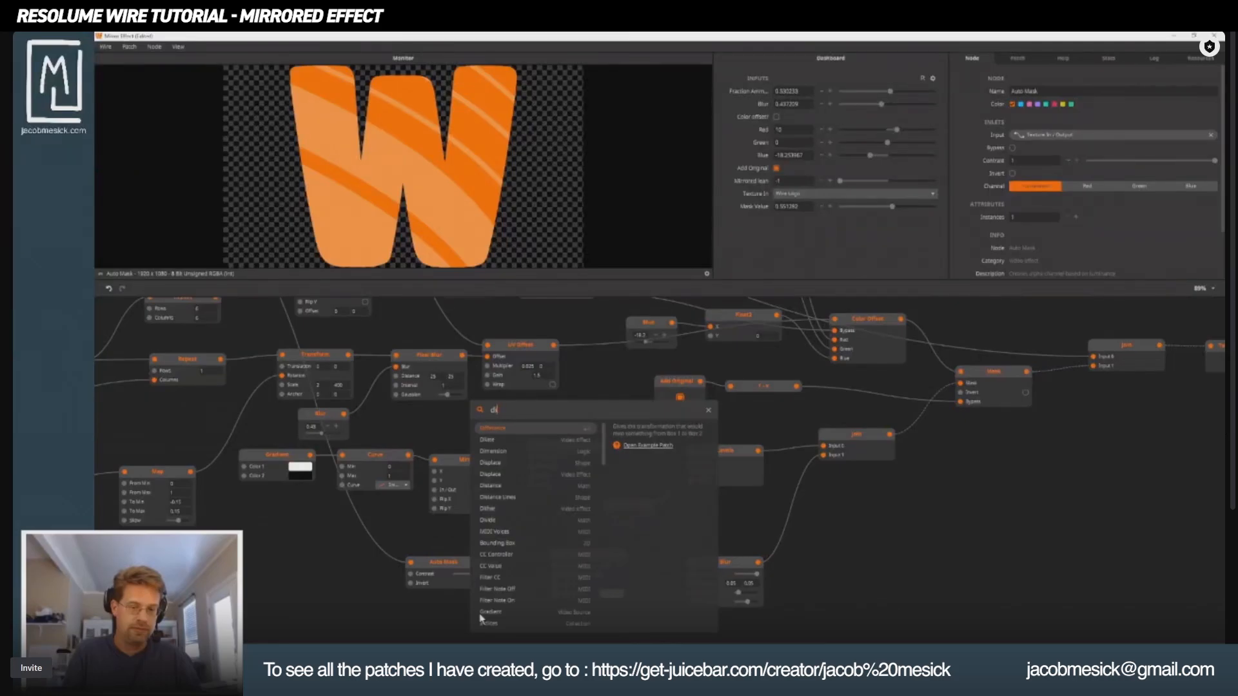
{"action": "left_click", "coordinate": [532, 439]}
Step: Search the node library for "edge" and add an Edge Detection video effect node below Auto Mask
{"action": "double_click", "coordinate": [379, 617]}
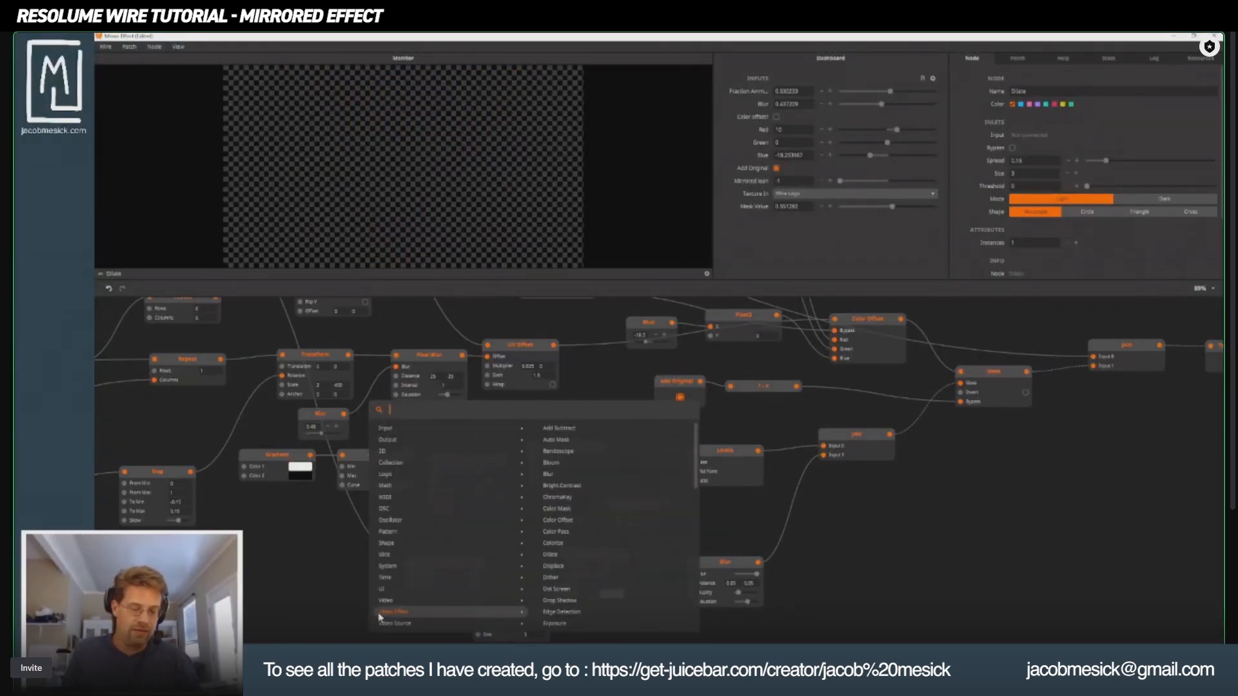
{"action": "type", "text": "finde"}
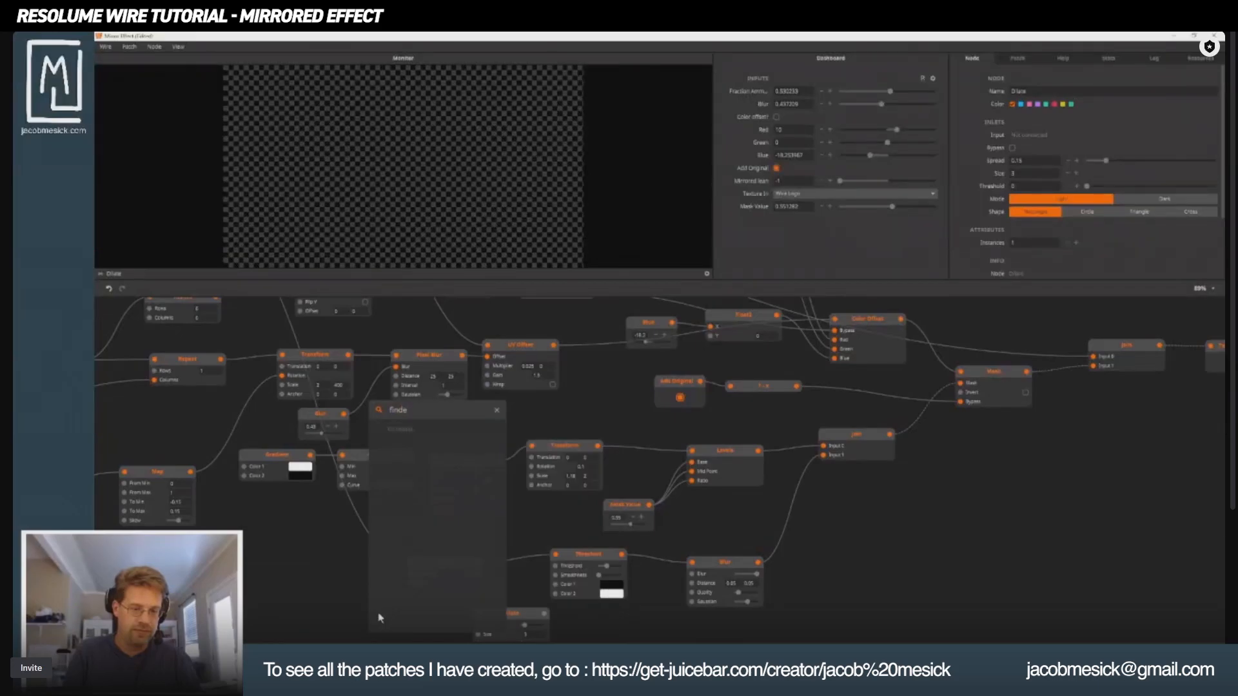
{"action": "key", "text": "BackSpace"}
{"action": "key", "text": "BackSpace"}
{"action": "key", "text": "BackSpace"}
{"action": "key", "text": "BackSpace"}
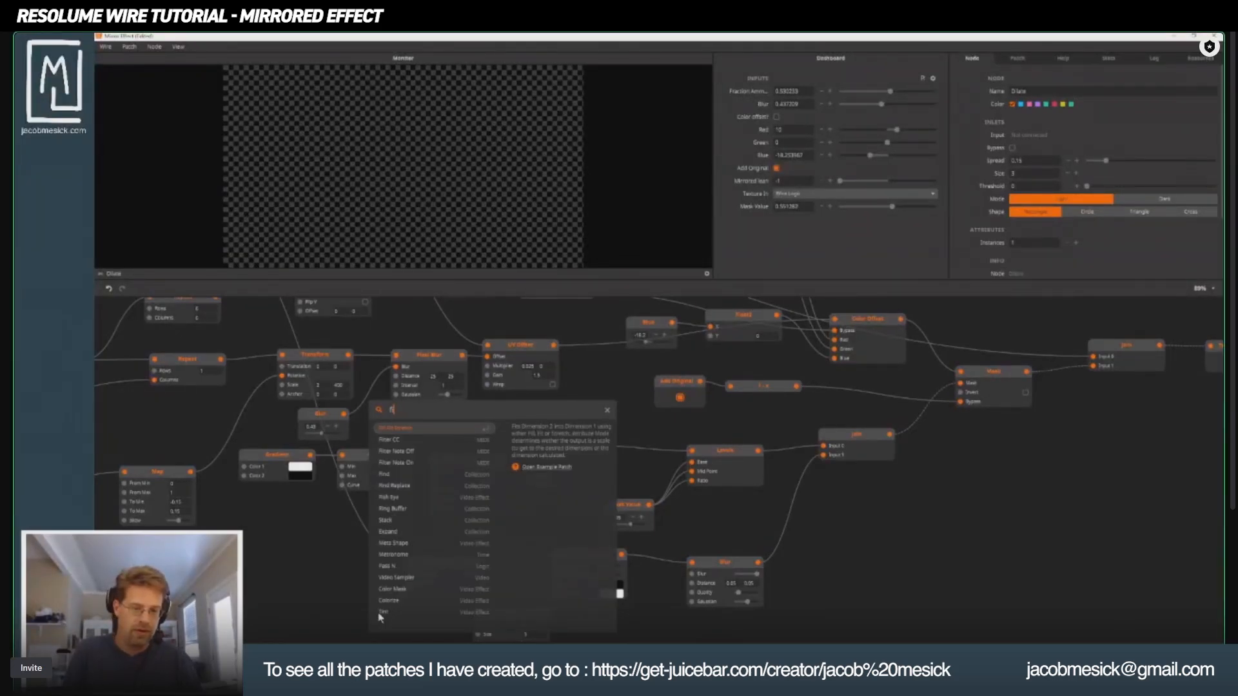
{"action": "type", "text": "edge"}
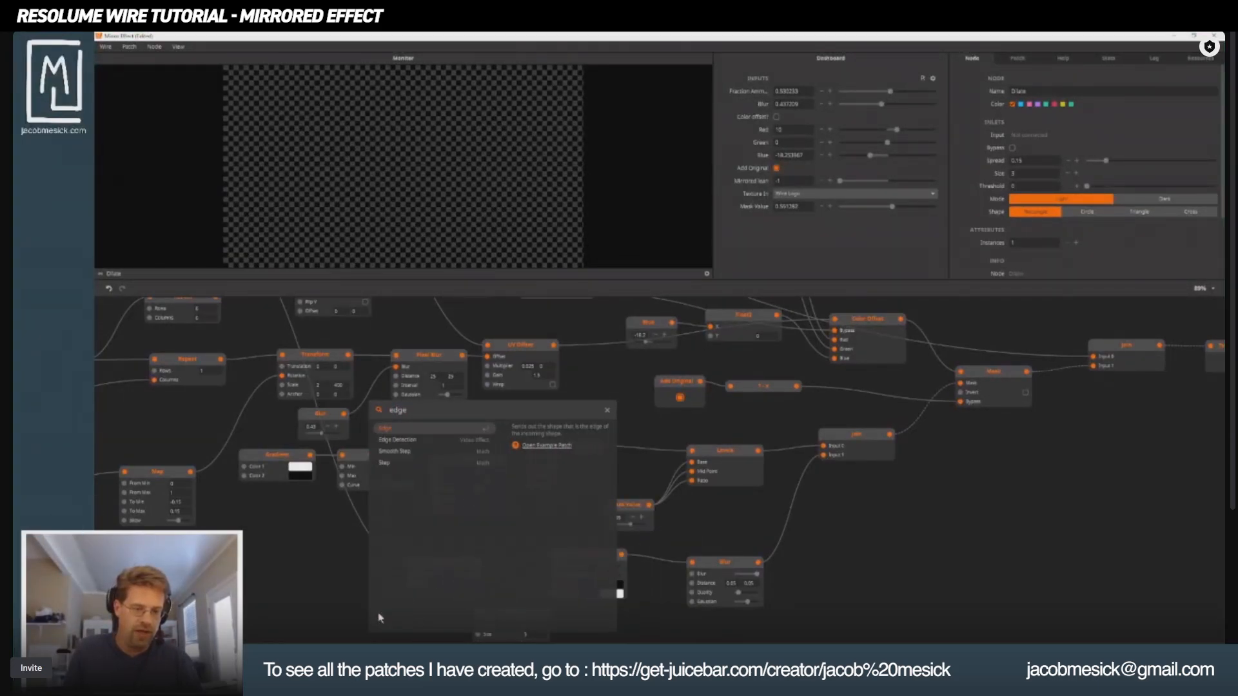
{"action": "left_click", "coordinate": [399, 441]}
Step: Try feeding the Edge Detection node from Auto Mask's output and remove that connection
{"action": "left_click_drag", "start_coordinate": [548, 585], "coordinate": [611, 553]}
{"action": "left_click_drag", "start_coordinate": [456, 537], "coordinate": [490, 539]}
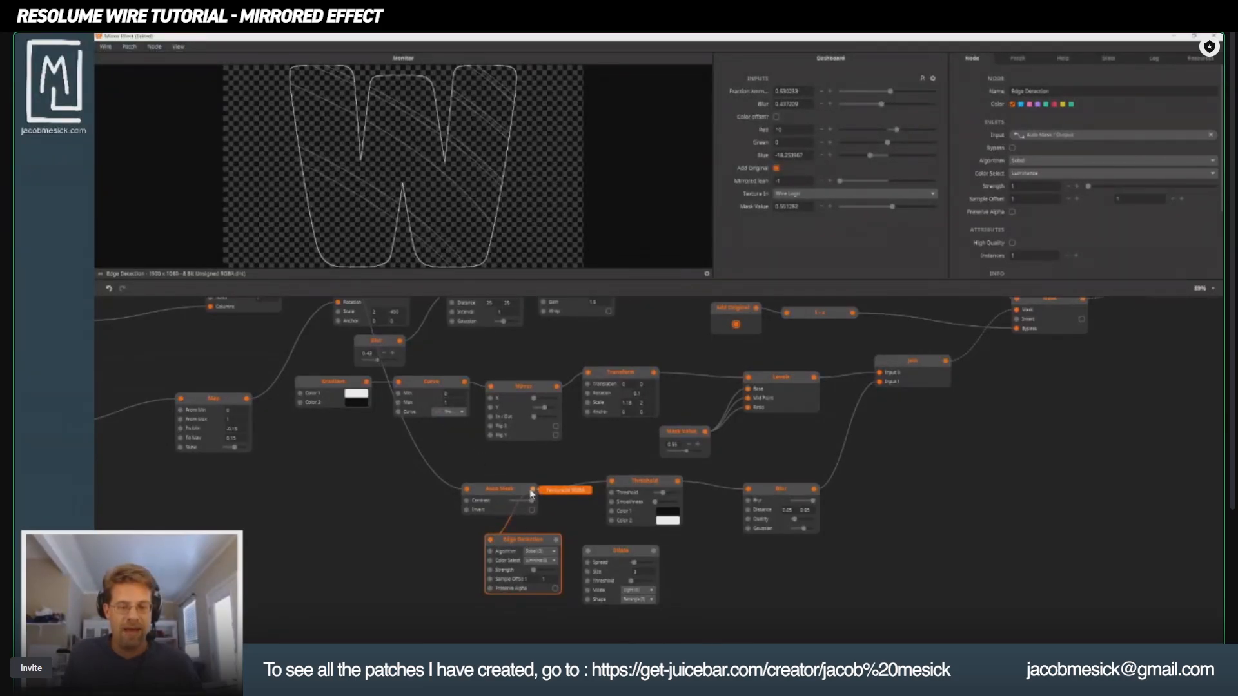
{"action": "left_click", "coordinate": [507, 527]}
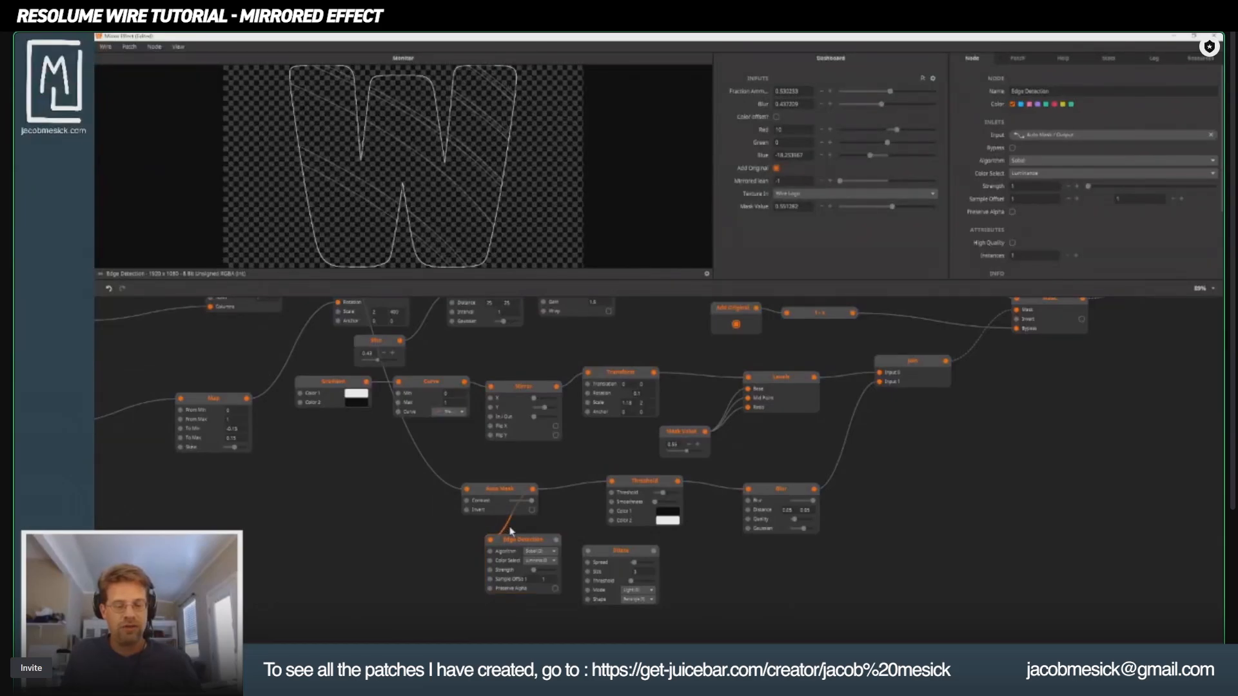
{"action": "key", "text": "Delete"}
Step: Connect Threshold's output to the Edge Detection node and set its Strength to about 36.73 and Sample Offset to 2 by 2
{"action": "left_click_drag", "start_coordinate": [526, 545], "coordinate": [731, 556]}
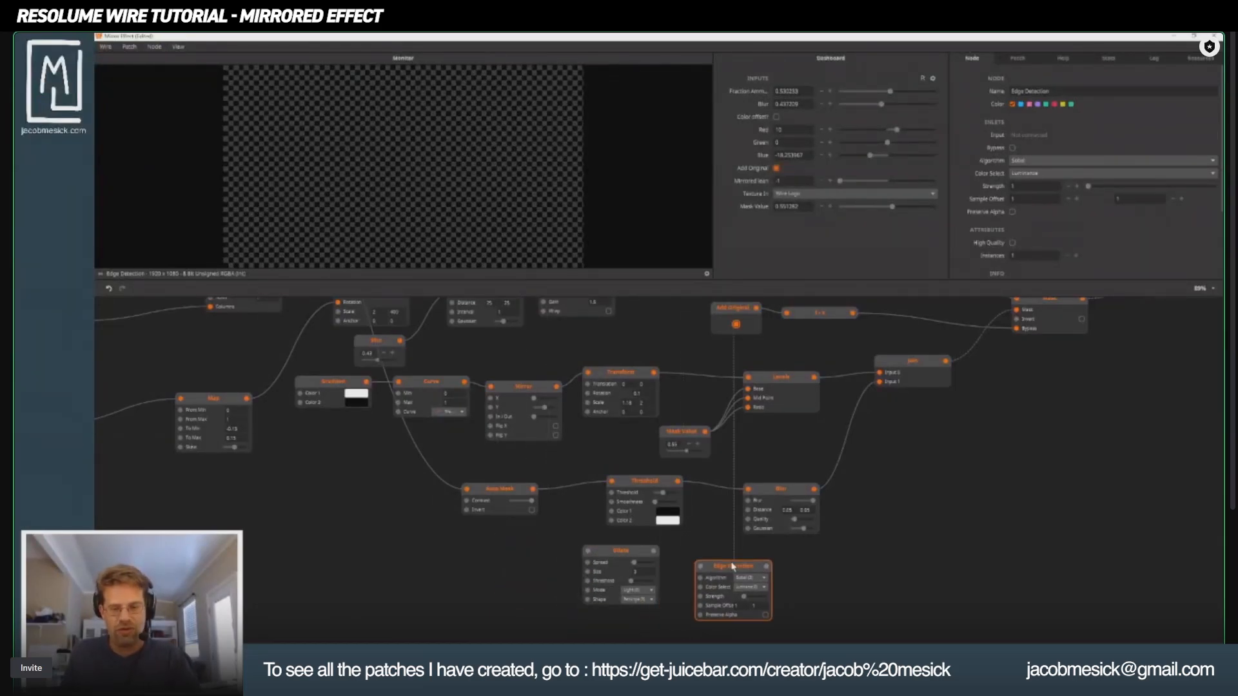
{"action": "left_click_drag", "start_coordinate": [677, 482], "coordinate": [695, 551]}
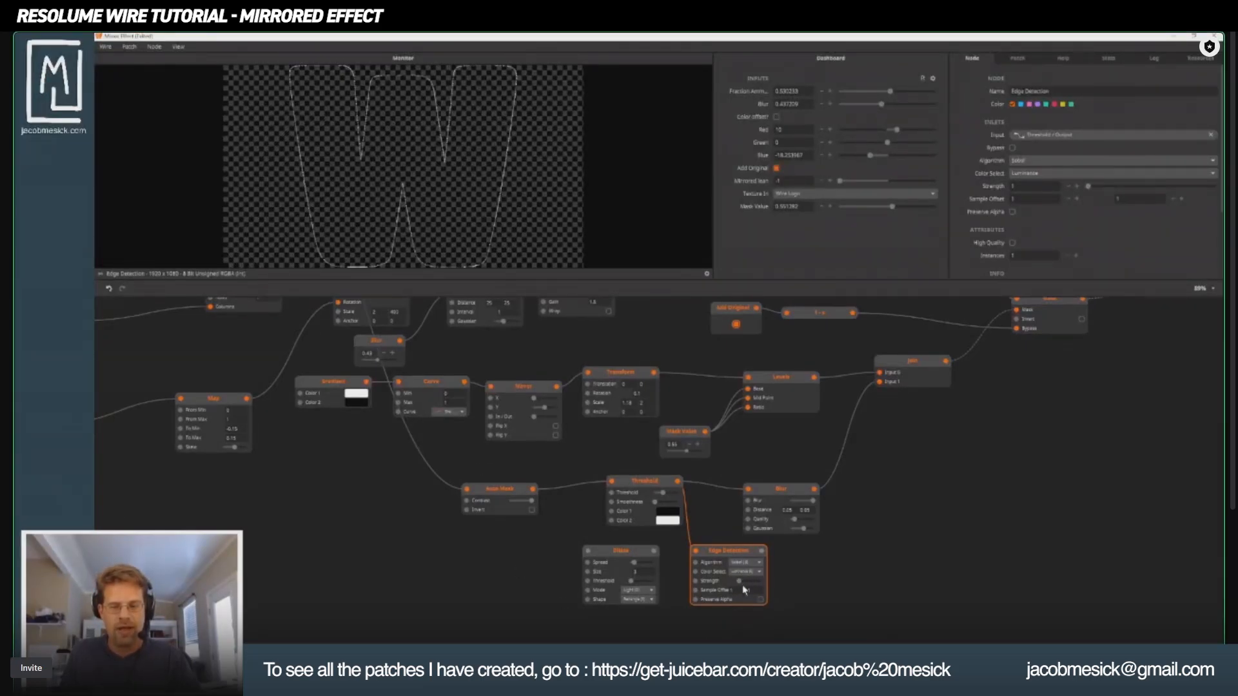
{"action": "mouse_move", "coordinate": [740, 585]}
{"action": "left_mouse_down"}
{"action": "mouse_move", "coordinate": [750, 585]}
{"action": "mouse_move", "coordinate": [733, 582]}
{"action": "left_mouse_up"}
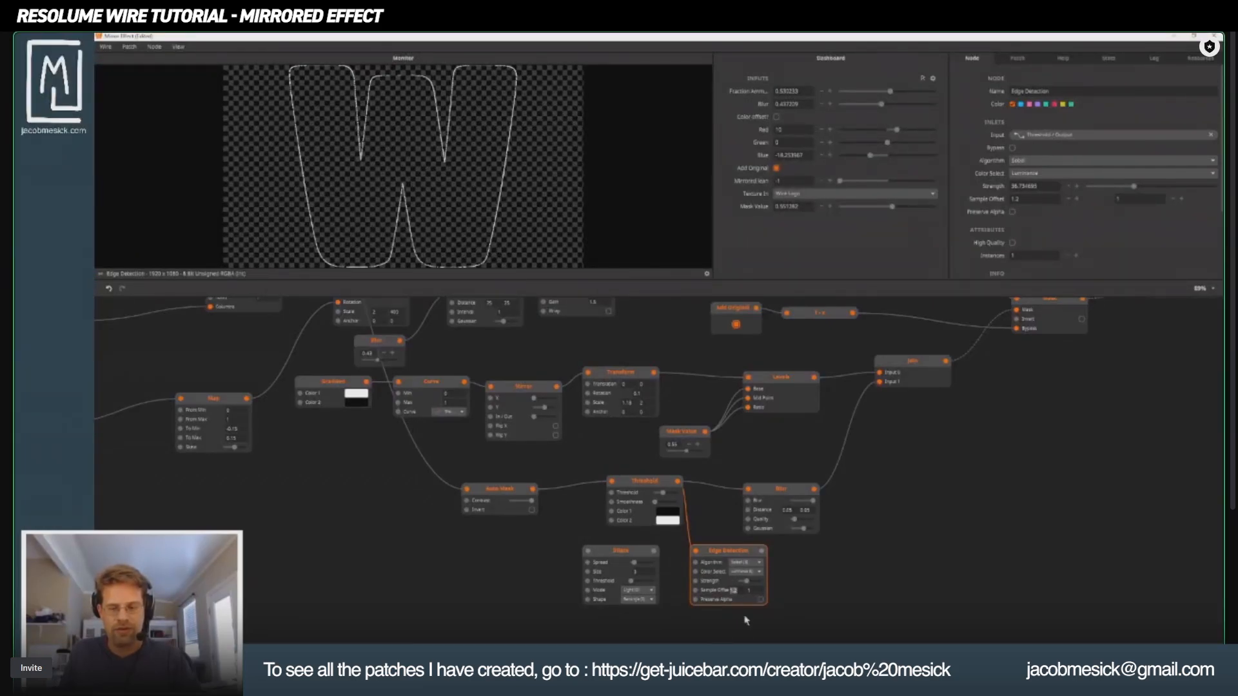
{"action": "type", "text": "2"}
{"action": "key", "text": "Tab"}
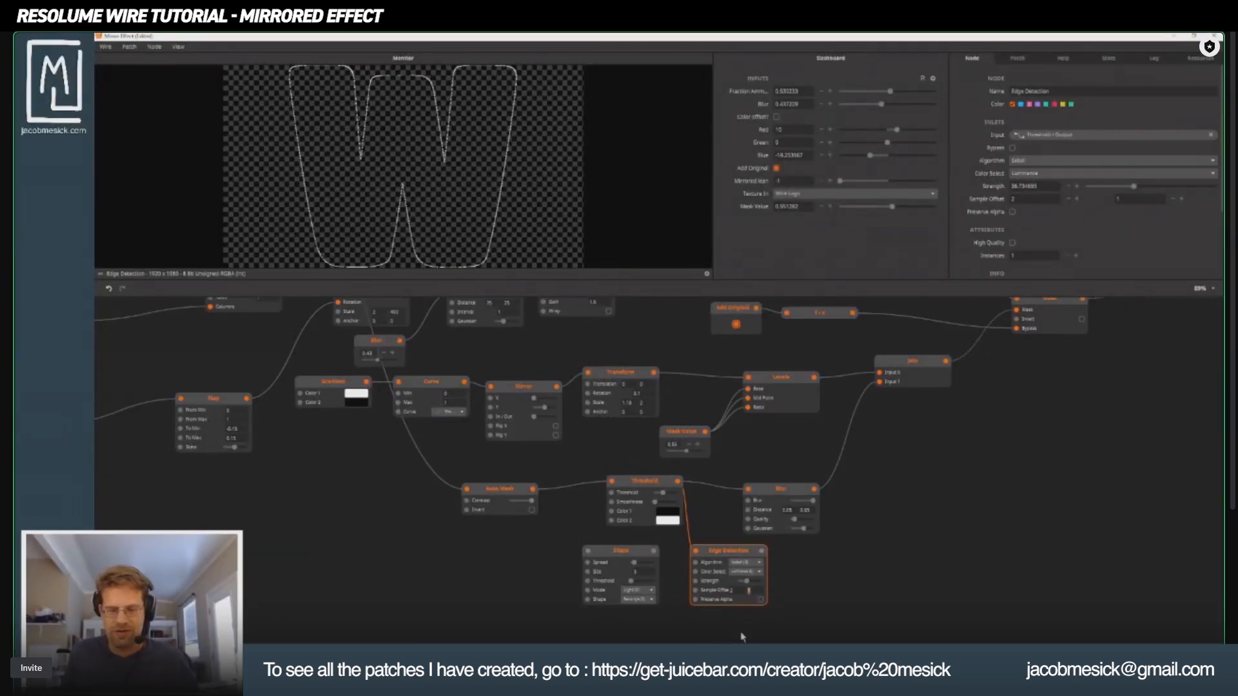
Step: Move Dilate to the right of Edge Detection and shift Threshold closer to Auto Mask to space out the chain
{"action": "left_click_drag", "start_coordinate": [630, 554], "coordinate": [884, 578]}
{"action": "left_click_drag", "start_coordinate": [751, 555], "coordinate": [755, 556]}
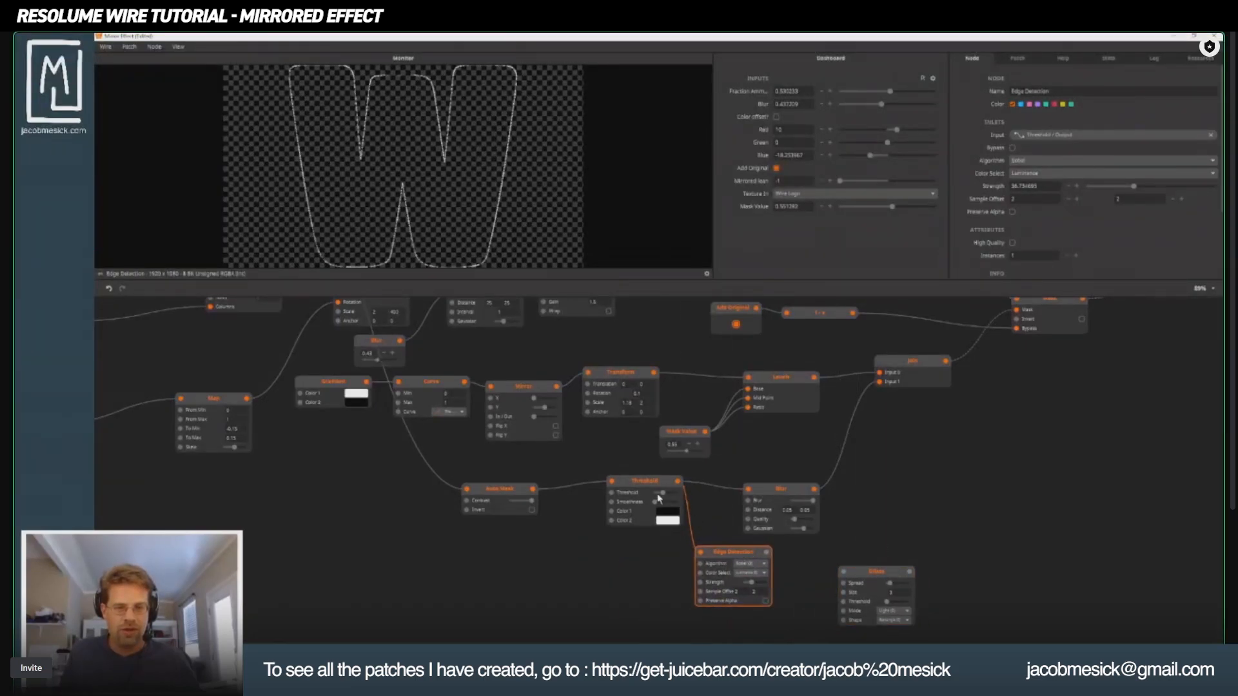
{"action": "left_click", "coordinate": [635, 489]}
{"action": "left_click_drag", "start_coordinate": [635, 489], "coordinate": [605, 495]}
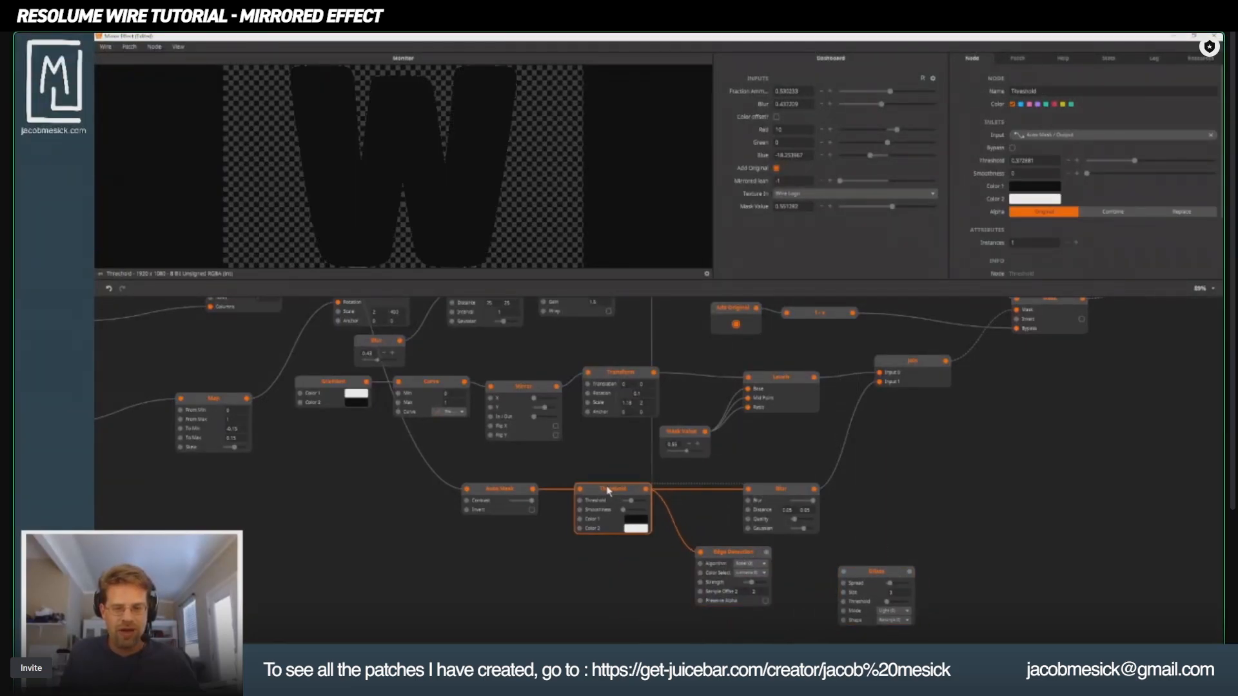
{"action": "left_click", "coordinate": [713, 556]}
{"action": "left_click_drag", "start_coordinate": [689, 576], "coordinate": [520, 615]}
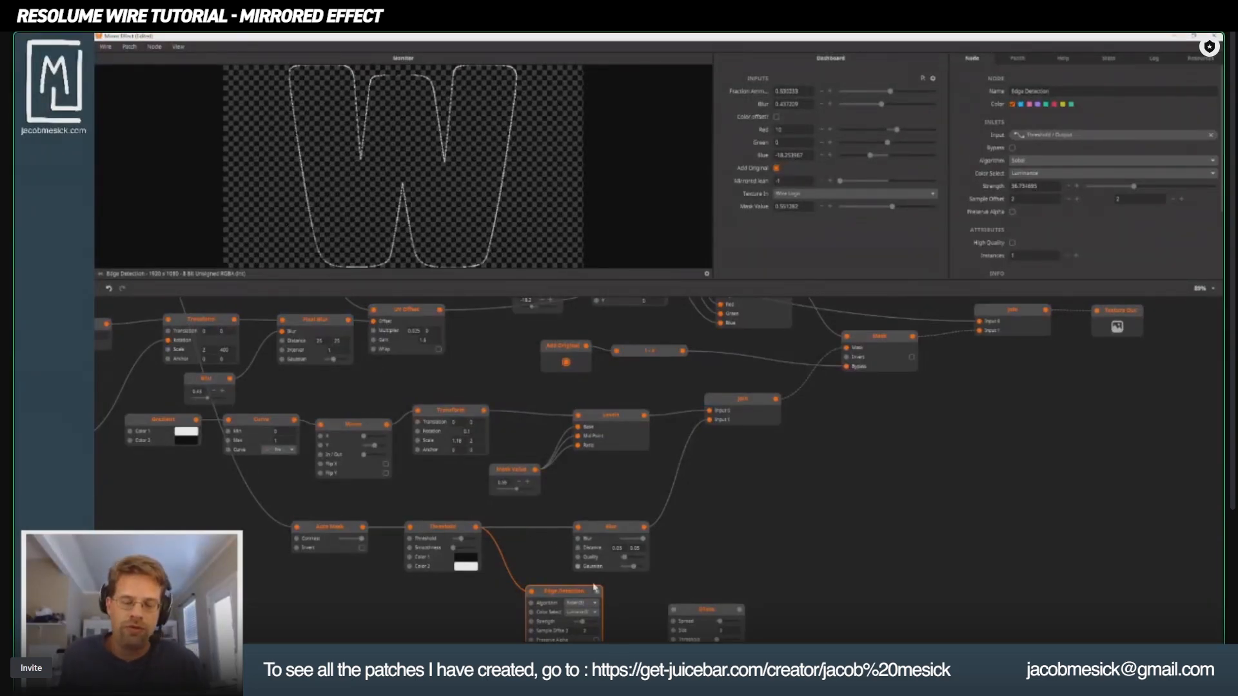
Step: Connect Edge Detection's output to the Dilate node and set Dilate's Spread to about 0.18
{"action": "left_click_drag", "start_coordinate": [596, 591], "coordinate": [683, 588]}
{"action": "left_click_drag", "start_coordinate": [790, 532], "coordinate": [705, 432]}
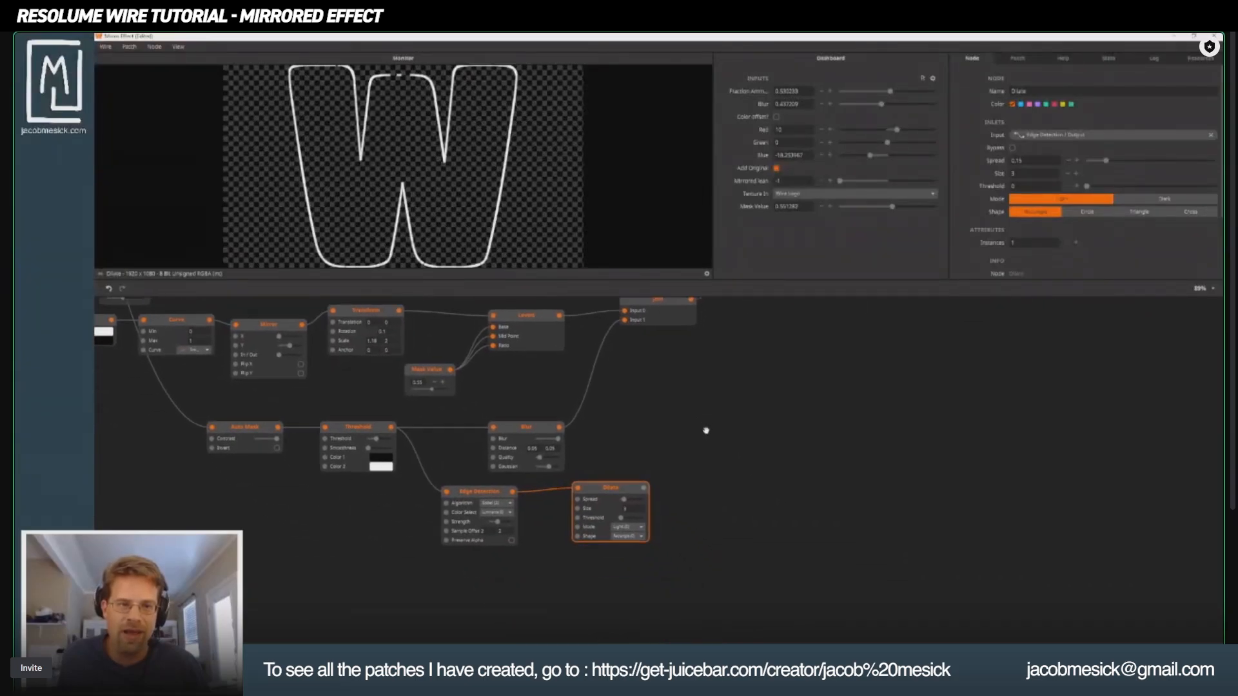
{"action": "left_click_drag", "start_coordinate": [625, 501], "coordinate": [625, 503]}
{"action": "left_click_drag", "start_coordinate": [480, 485], "coordinate": [614, 583]}
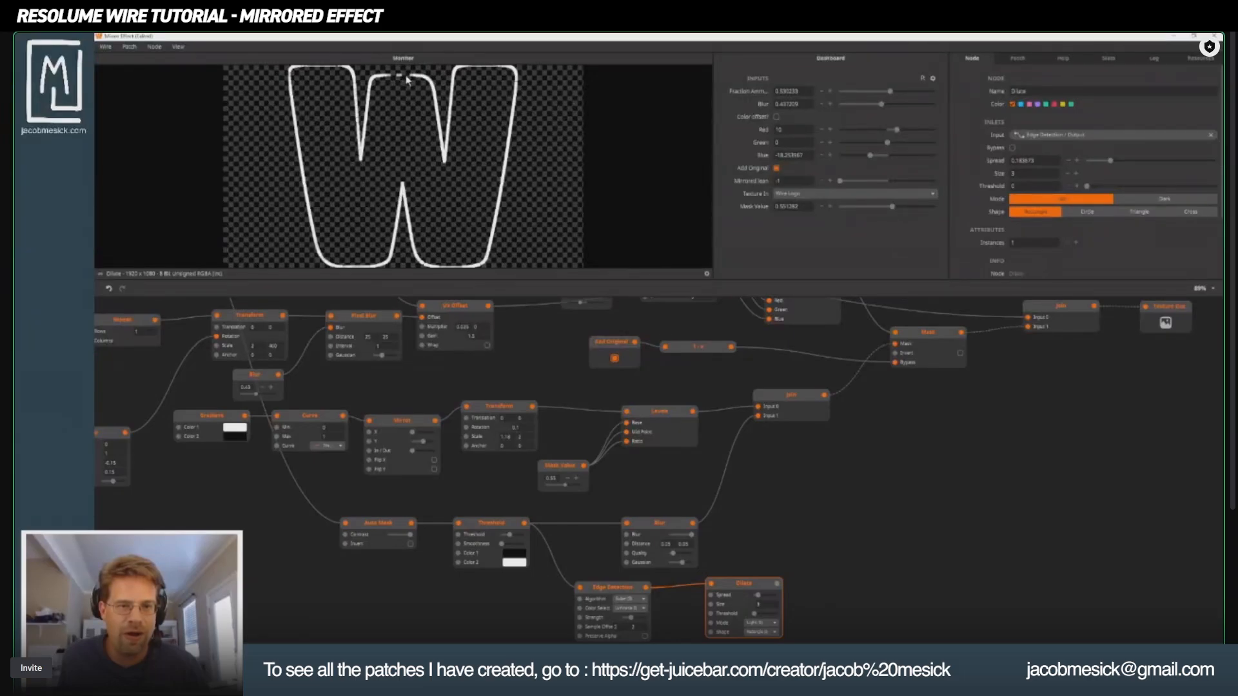
Step: Try the Derivative step width algorithm and Preserve Alpha on Edge Detection, setting its Strength to about 48.98
{"action": "left_click", "coordinate": [623, 599]}
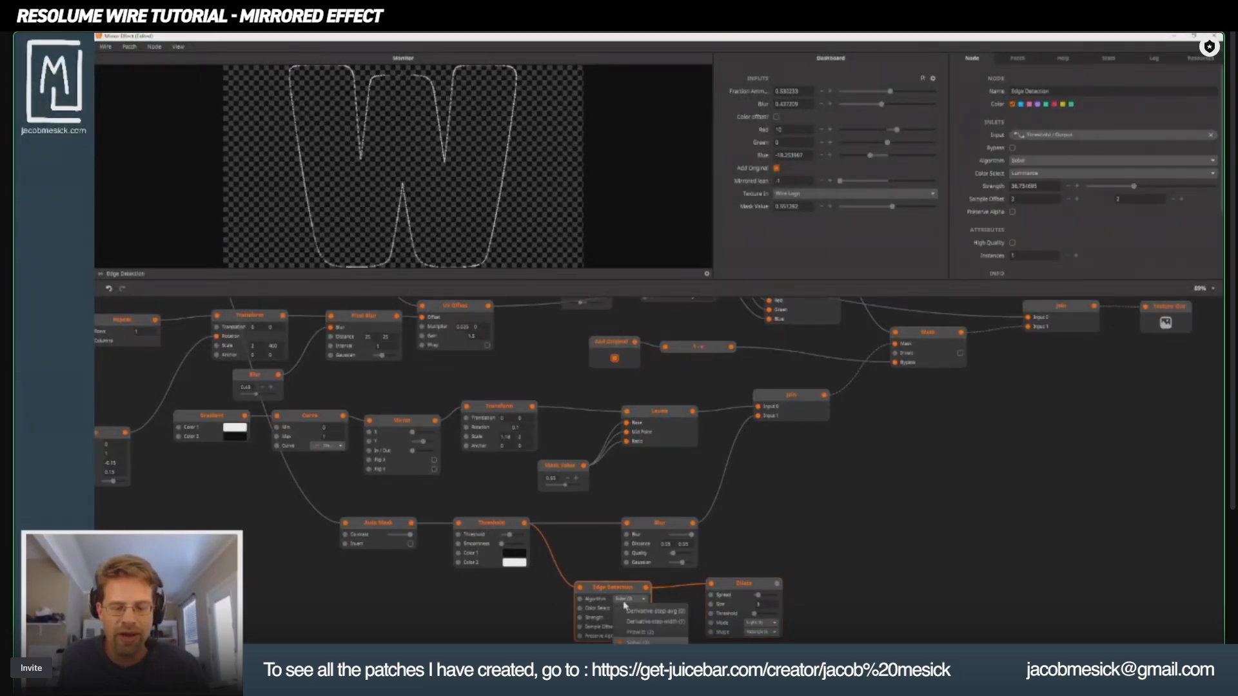
{"action": "left_click", "coordinate": [627, 622]}
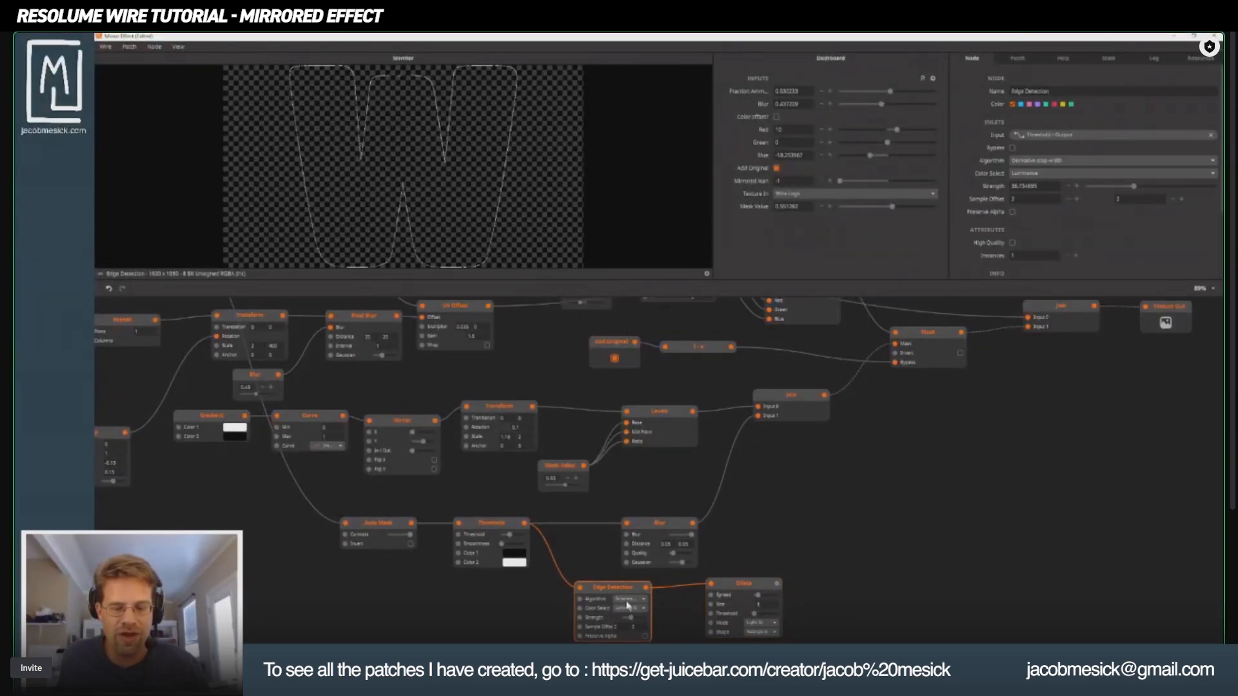
{"action": "left_click_drag", "start_coordinate": [630, 618], "coordinate": [634, 618]}
{"action": "left_click", "coordinate": [645, 637]}
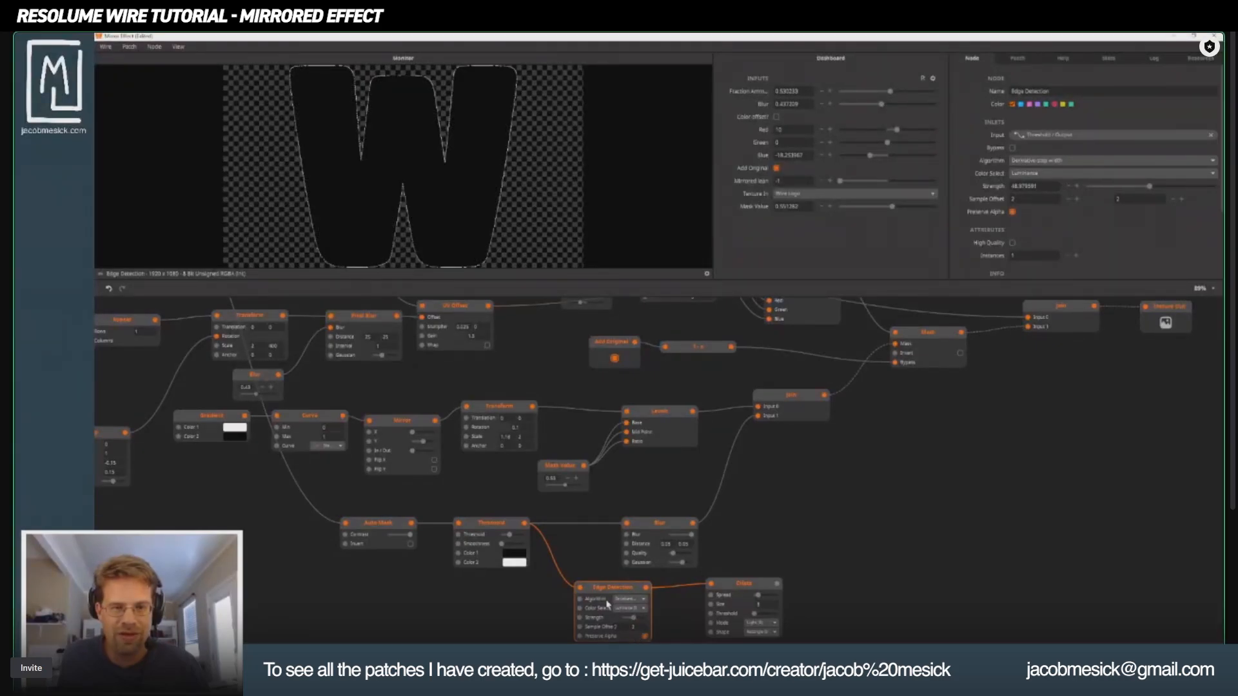
{"action": "left_click", "coordinate": [644, 636]}
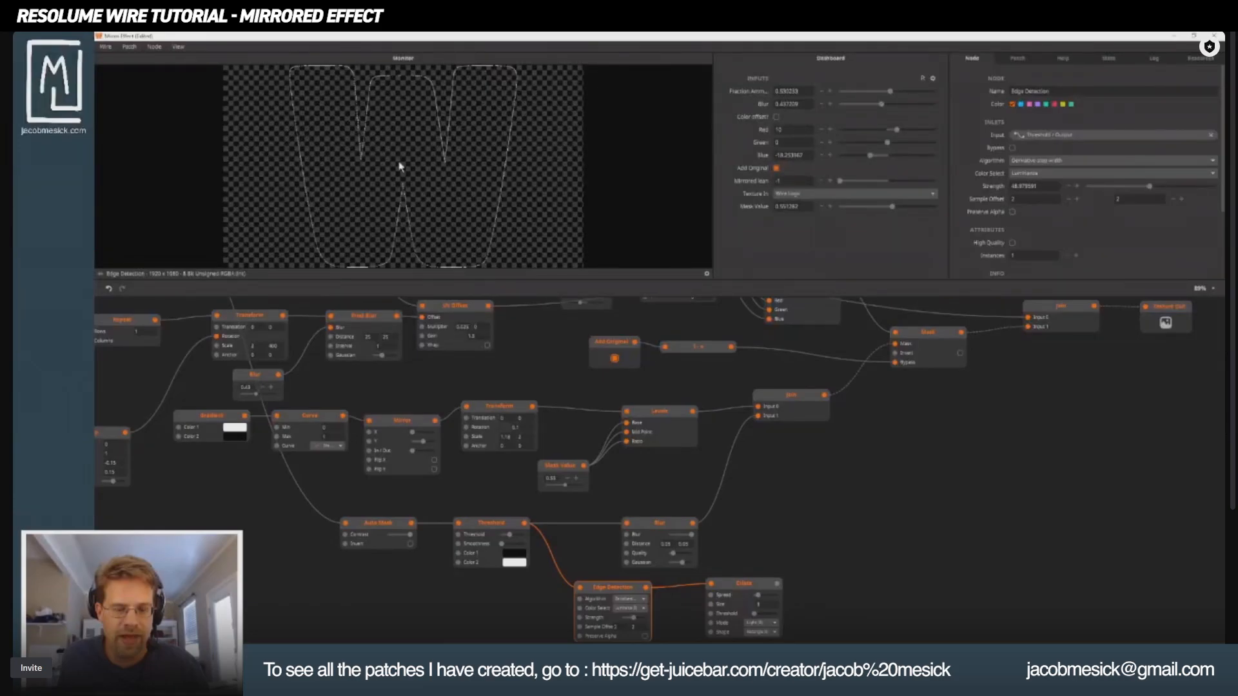
Step: Try the Prewitt algorithm on the Edge Detection node and set it back to Sobel
{"action": "left_click", "coordinate": [626, 601]}
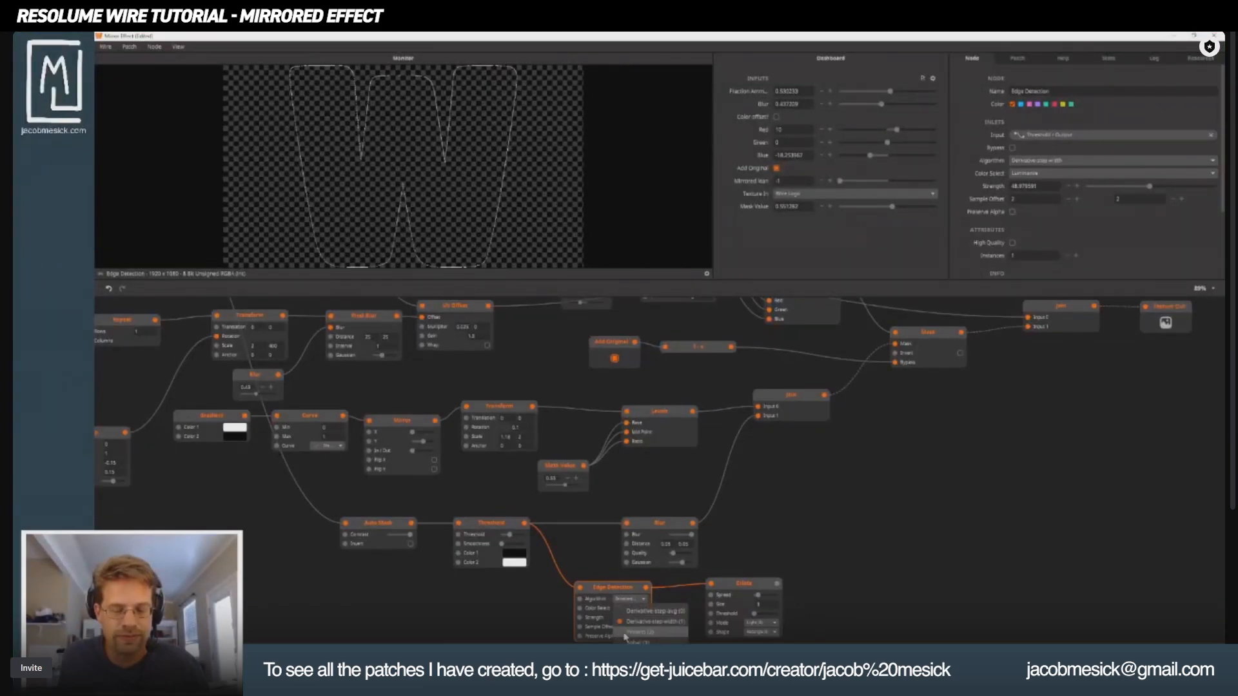
{"action": "left_click", "coordinate": [625, 632]}
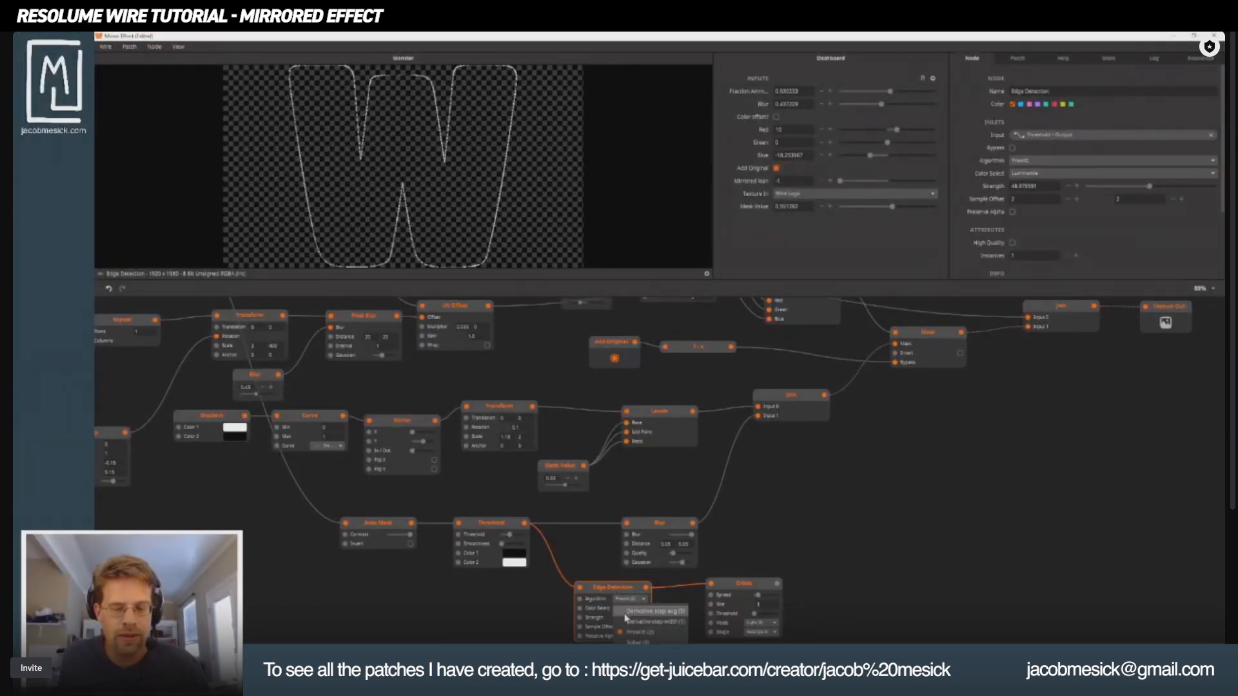
{"action": "left_click", "coordinate": [629, 642]}
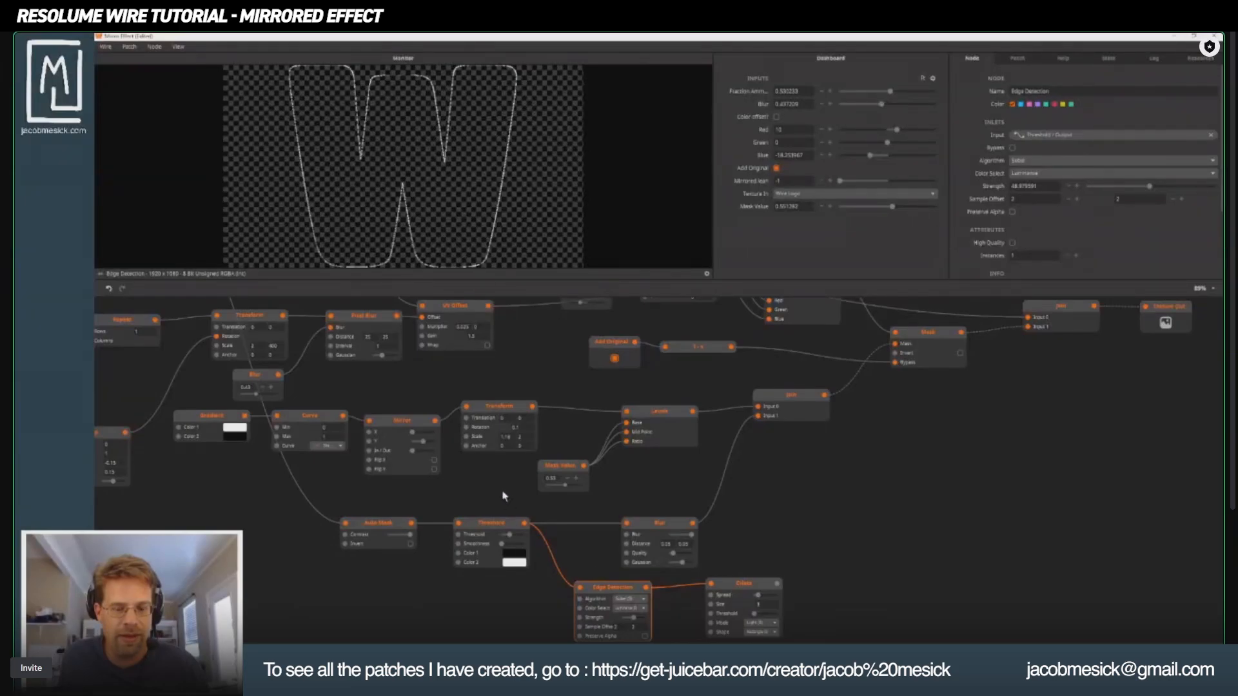
Step: Raise the Threshold node's threshold slightly and set Dilate's Spread to about 0.33
{"action": "left_click_drag", "start_coordinate": [509, 535], "coordinate": [511, 535]}
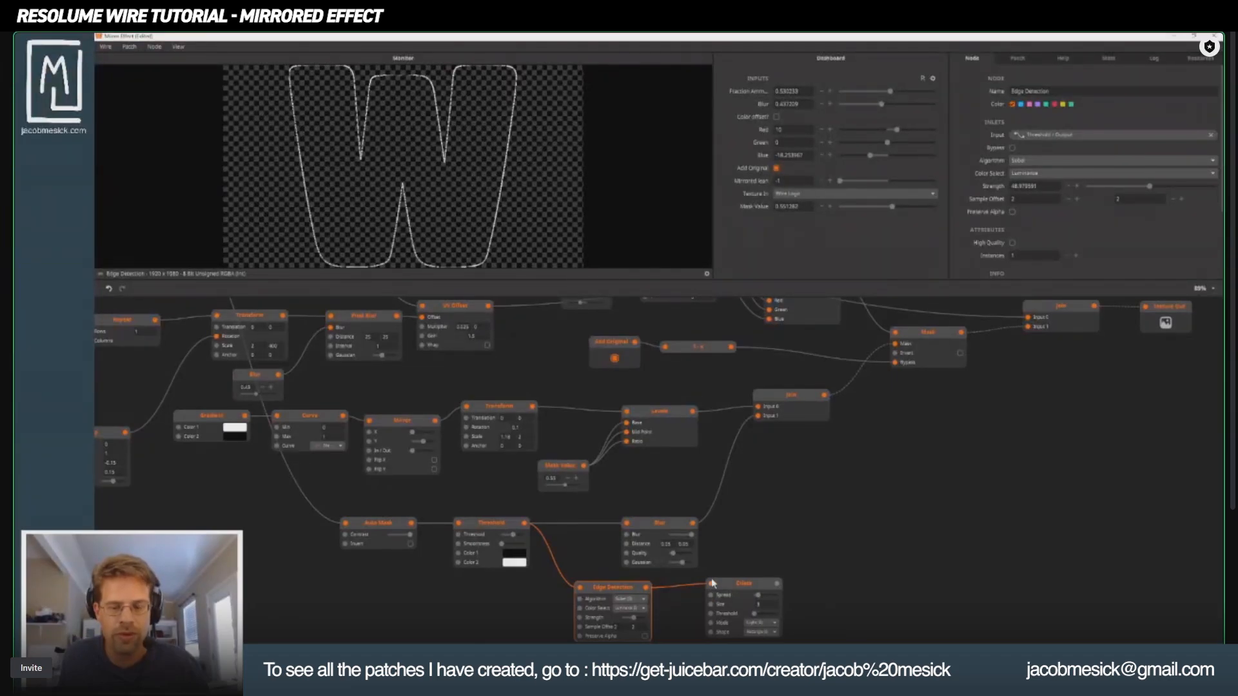
{"action": "left_click", "coordinate": [734, 588]}
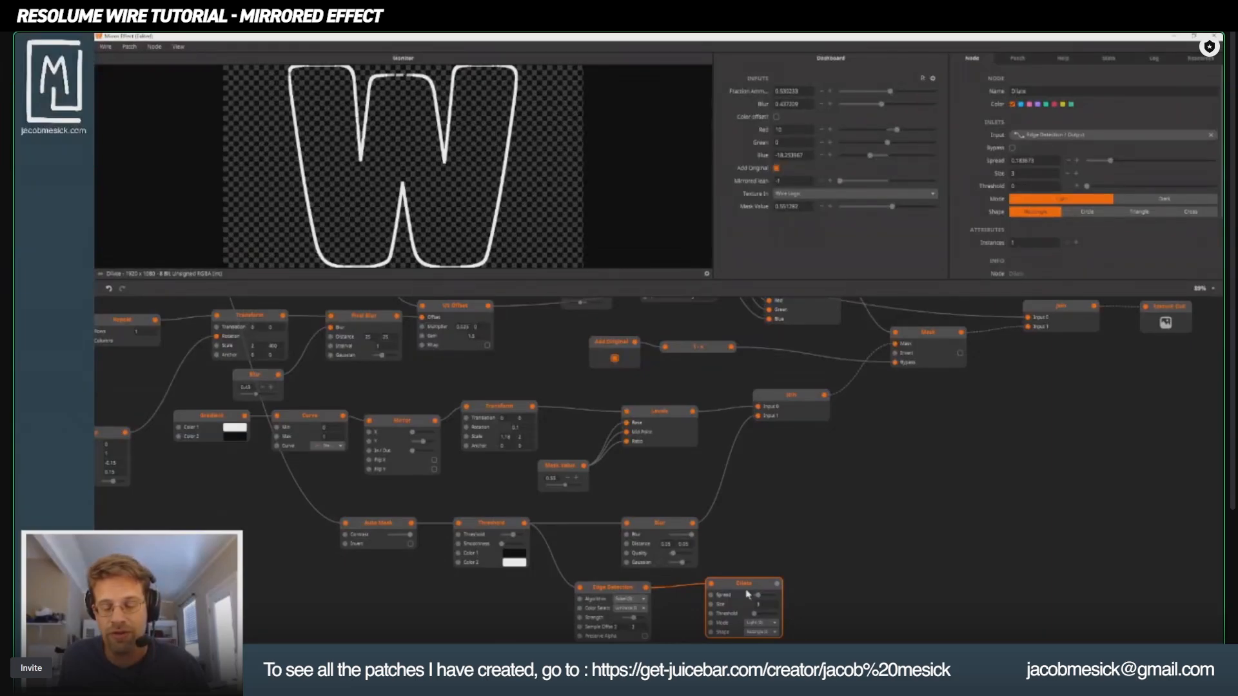
{"action": "left_click_drag", "start_coordinate": [758, 601], "coordinate": [763, 600]}
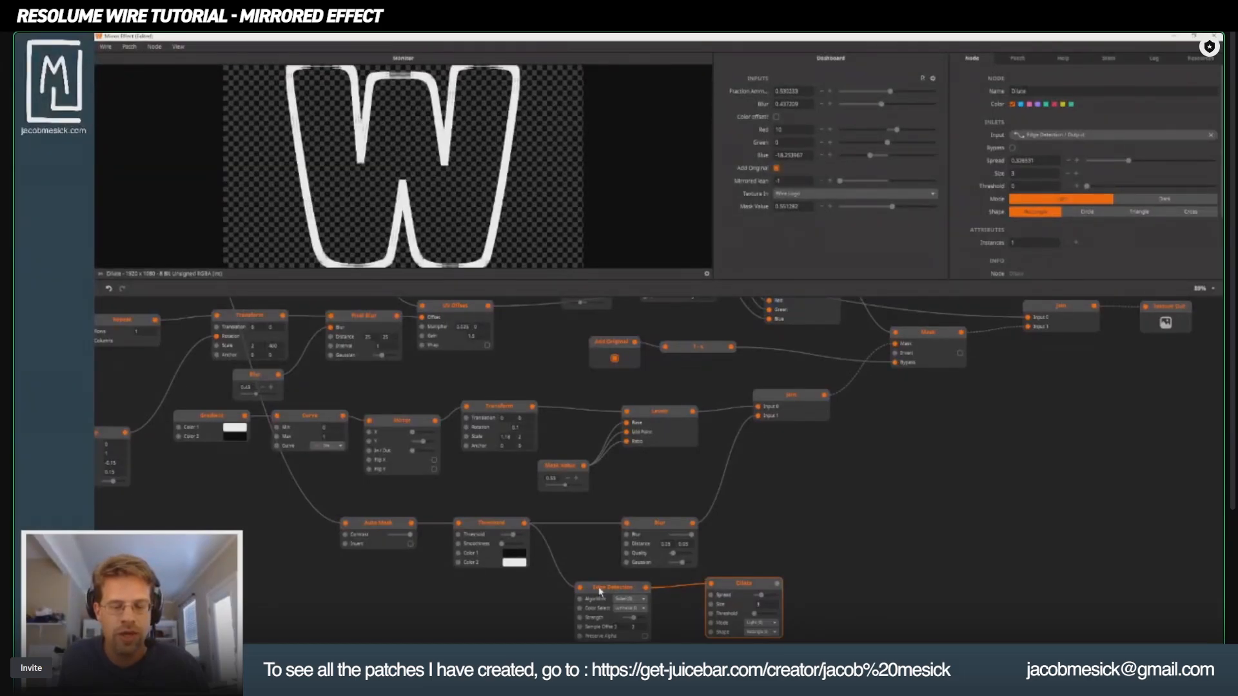
Step: Move Edge Detection left and Blur and Join right to make room, and preview the Join and Edge Detection outputs
{"action": "left_click_drag", "start_coordinate": [600, 590], "coordinate": [581, 587]}
{"action": "left_click_drag", "start_coordinate": [658, 523], "coordinate": [682, 499]}
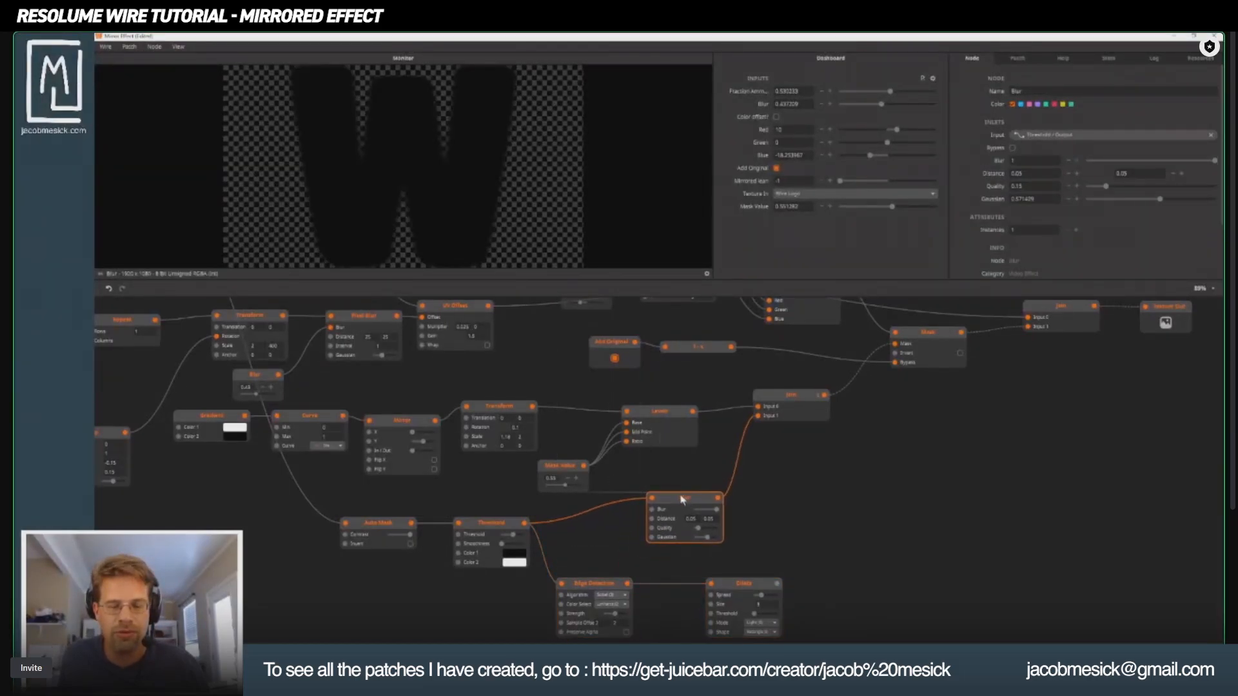
{"action": "left_click_drag", "start_coordinate": [795, 395], "coordinate": [810, 396]}
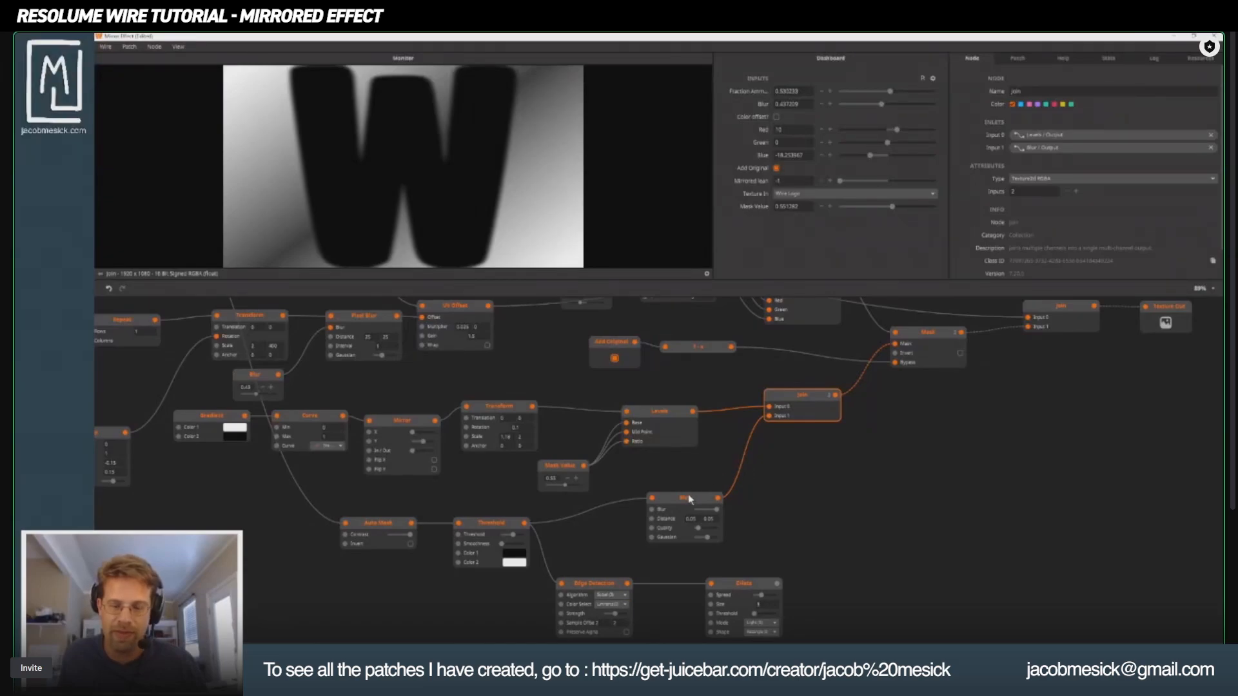
{"action": "left_click_drag", "start_coordinate": [689, 499], "coordinate": [729, 492]}
{"action": "left_click", "coordinate": [588, 587]}
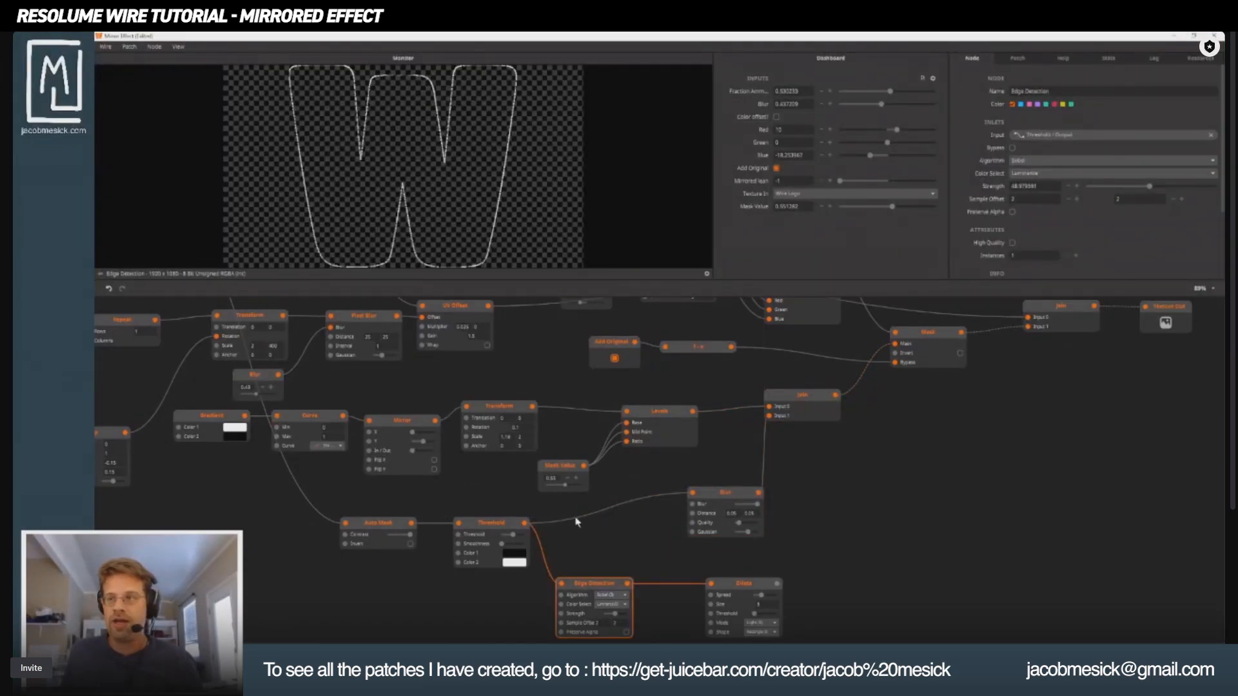
Step: Add a second Threshold node to the right of Dilate and feed it from the Edge Detection output
{"action": "double_click", "coordinate": [927, 509]}
{"action": "type", "text": "t"}
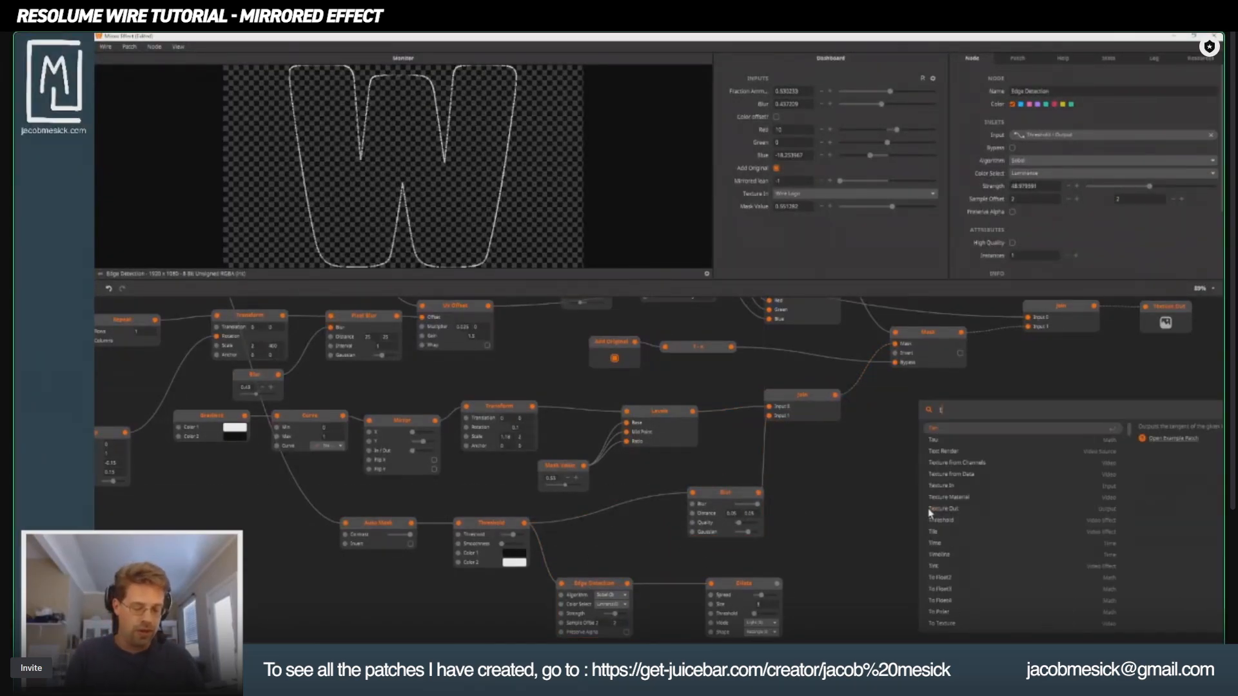
{"action": "type", "text": "hr"}
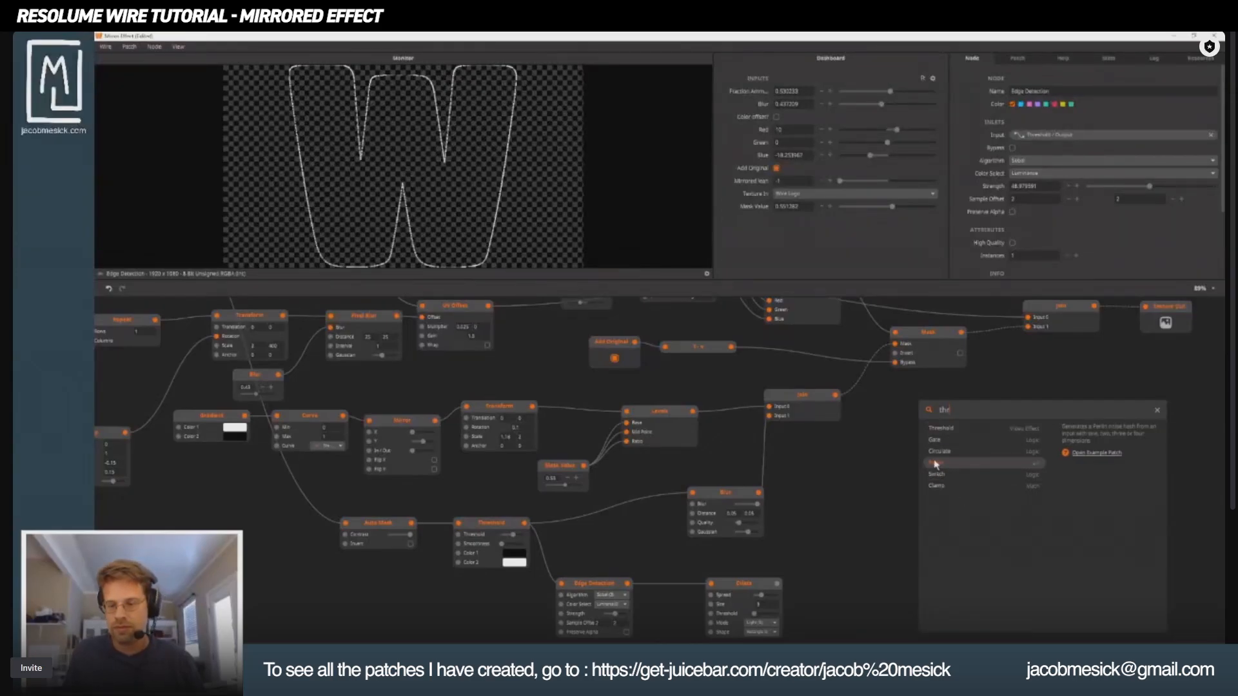
{"action": "left_click", "coordinate": [948, 426]}
{"action": "left_click_drag", "start_coordinate": [968, 507], "coordinate": [870, 536]}
Step: Insert a Blur node between Edge Detection and the new Threshold node, and preview the Threshold output
{"action": "double_click", "coordinate": [1062, 540]}
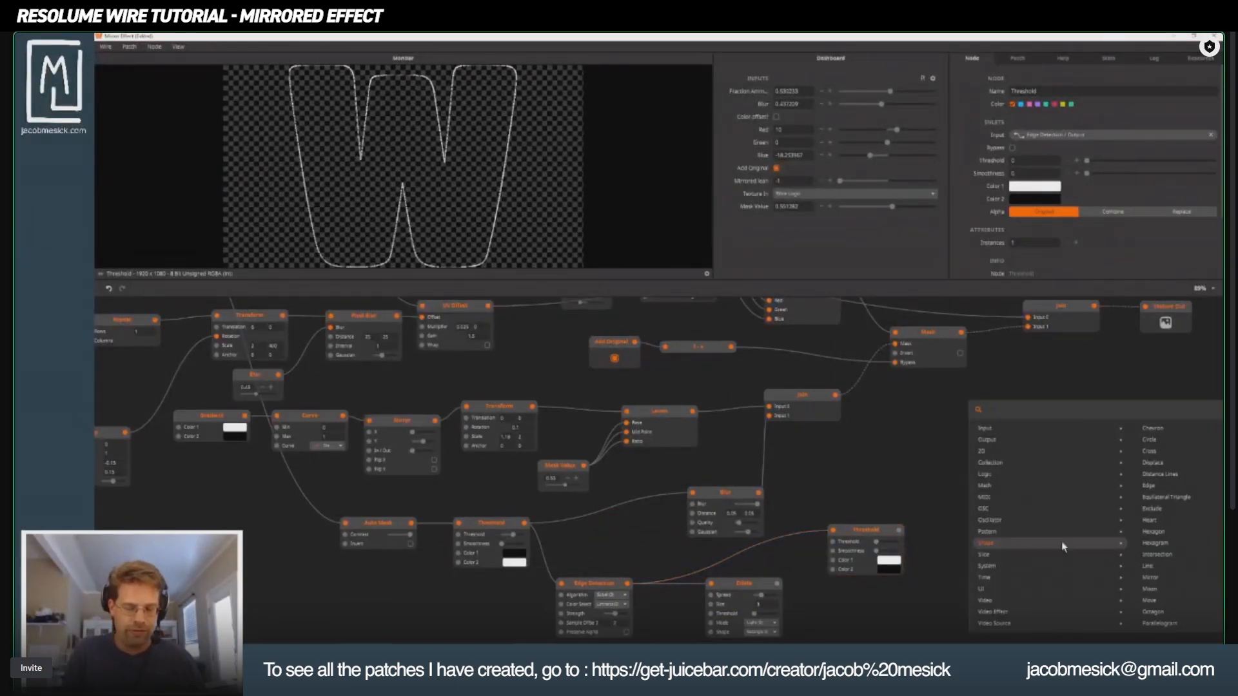
{"action": "type", "text": "blur"}
{"action": "key", "text": "Return"}
{"action": "left_click_drag", "start_coordinate": [628, 583], "coordinate": [833, 541]}
{"action": "left_click", "coordinate": [851, 539]}
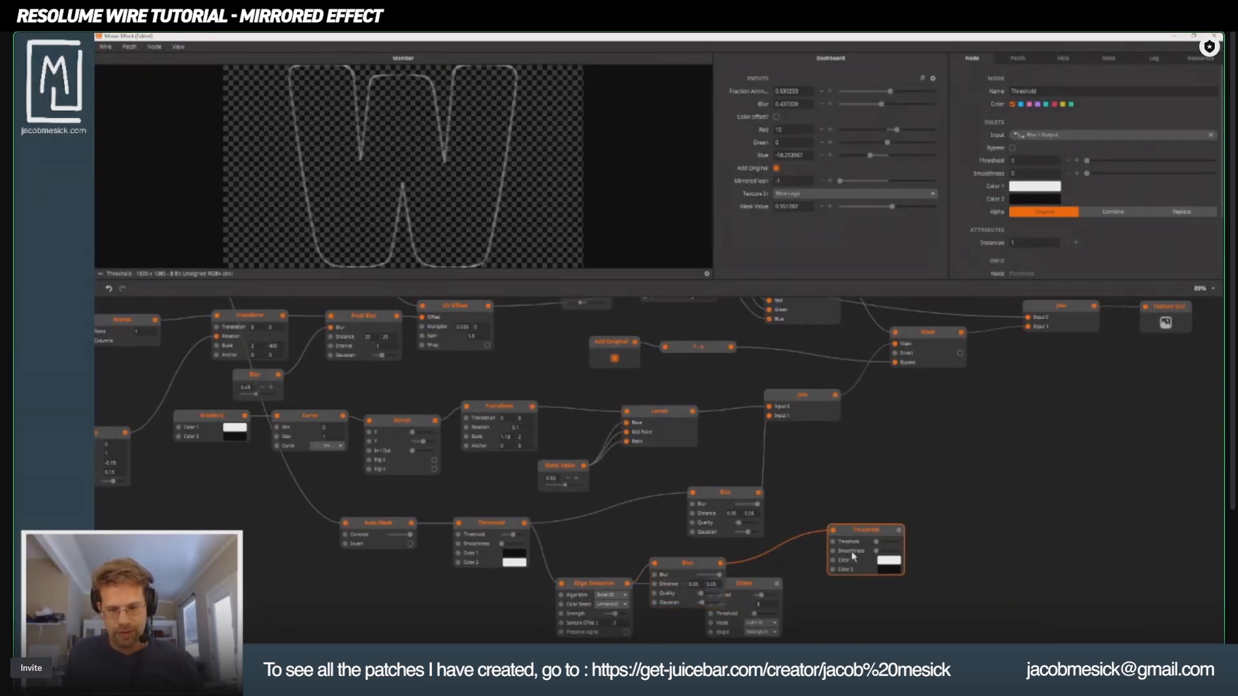
Step: Set the new Threshold node's threshold to about 0.14 and enable Preserve Alpha on Edge Detection, previewing the result
{"action": "left_click_drag", "start_coordinate": [877, 545], "coordinate": [890, 545]}
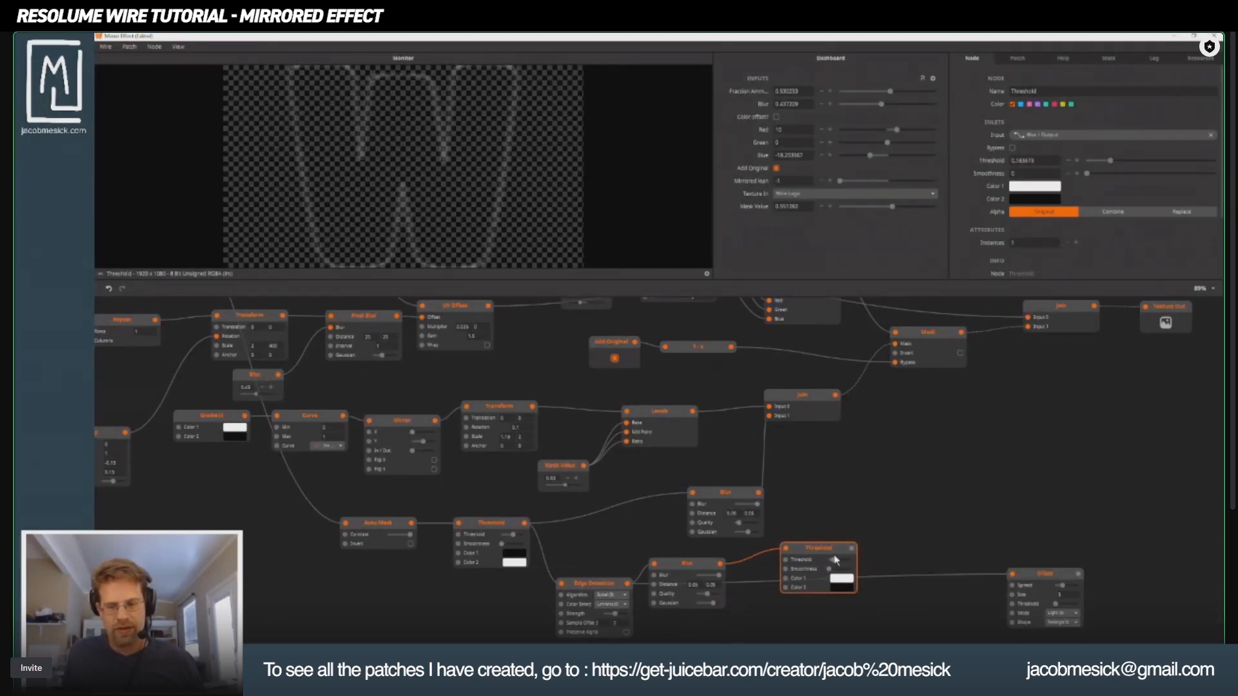
{"action": "left_click_drag", "start_coordinate": [835, 560], "coordinate": [833, 564]}
{"action": "left_click", "coordinate": [599, 585]}
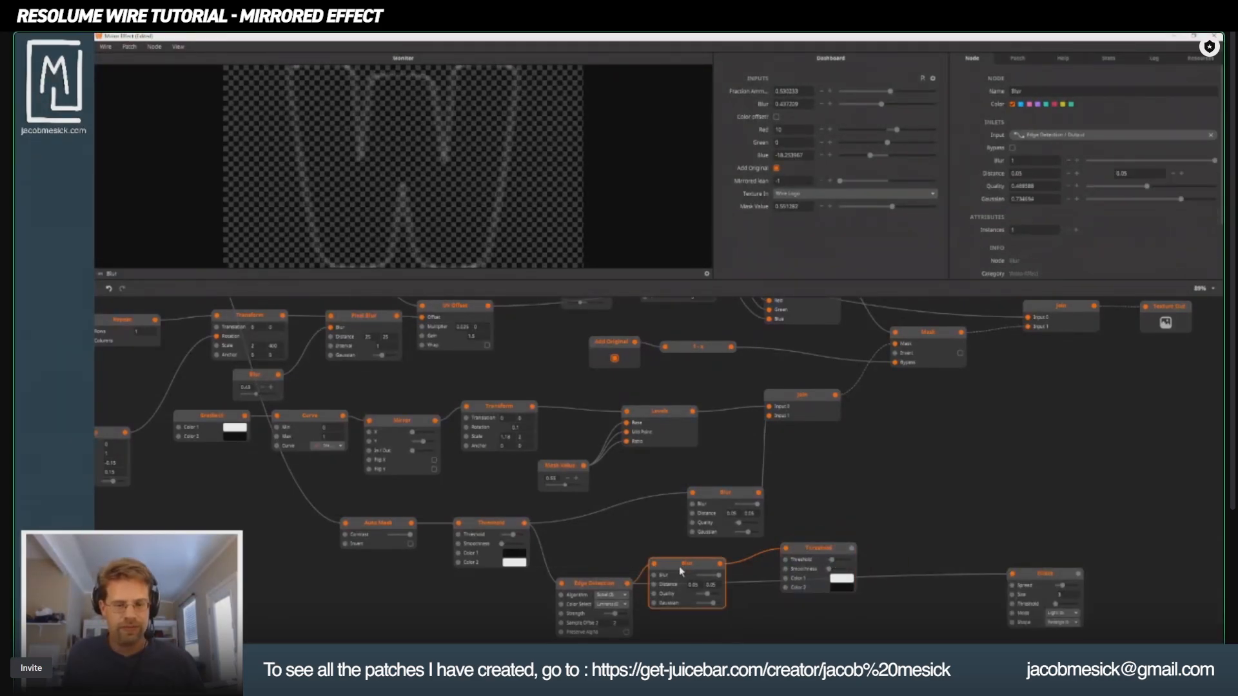
{"action": "left_click", "coordinate": [626, 636]}
{"action": "left_click", "coordinate": [817, 553]}
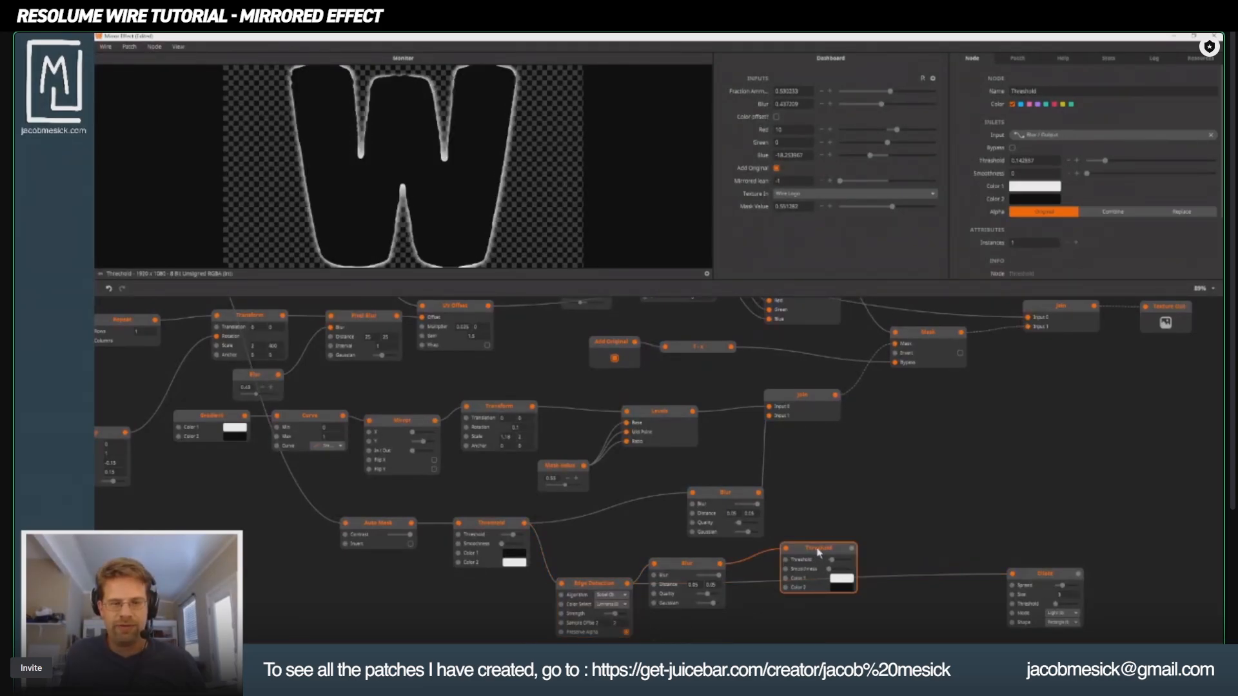
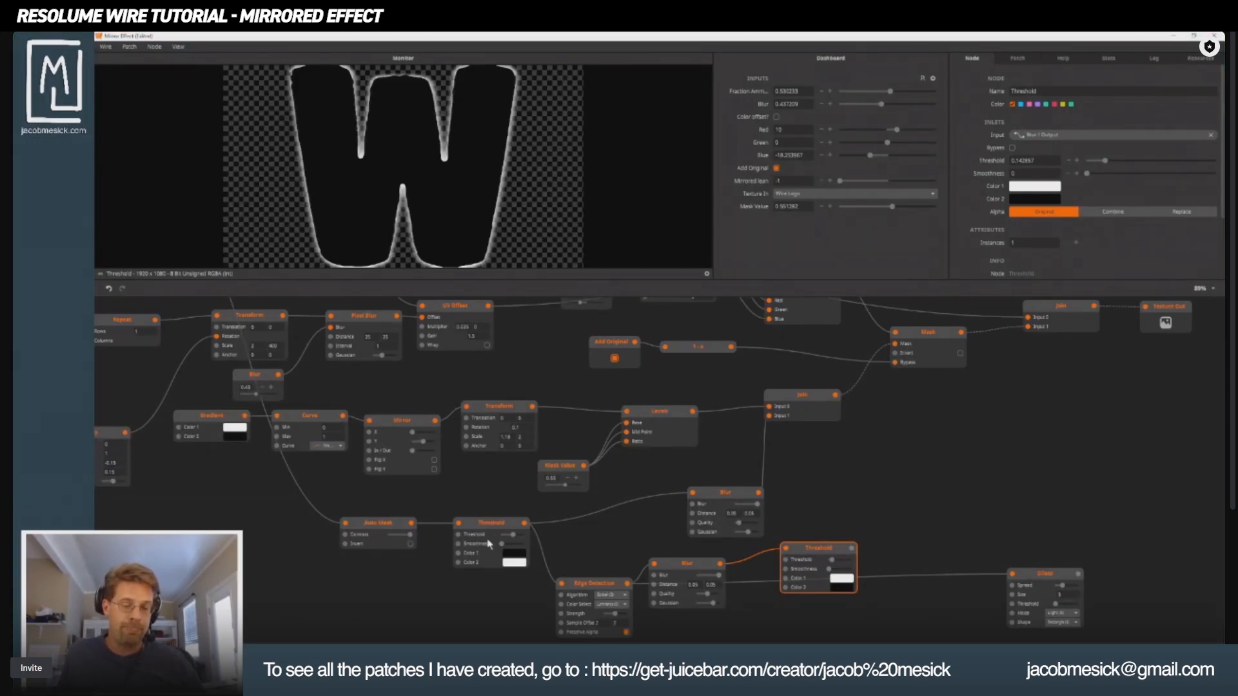
Step: Try feeding the Texture In node's output directly into Edge Detection in place of the Threshold output
{"action": "left_click_drag", "start_coordinate": [489, 544], "coordinate": [624, 510]}
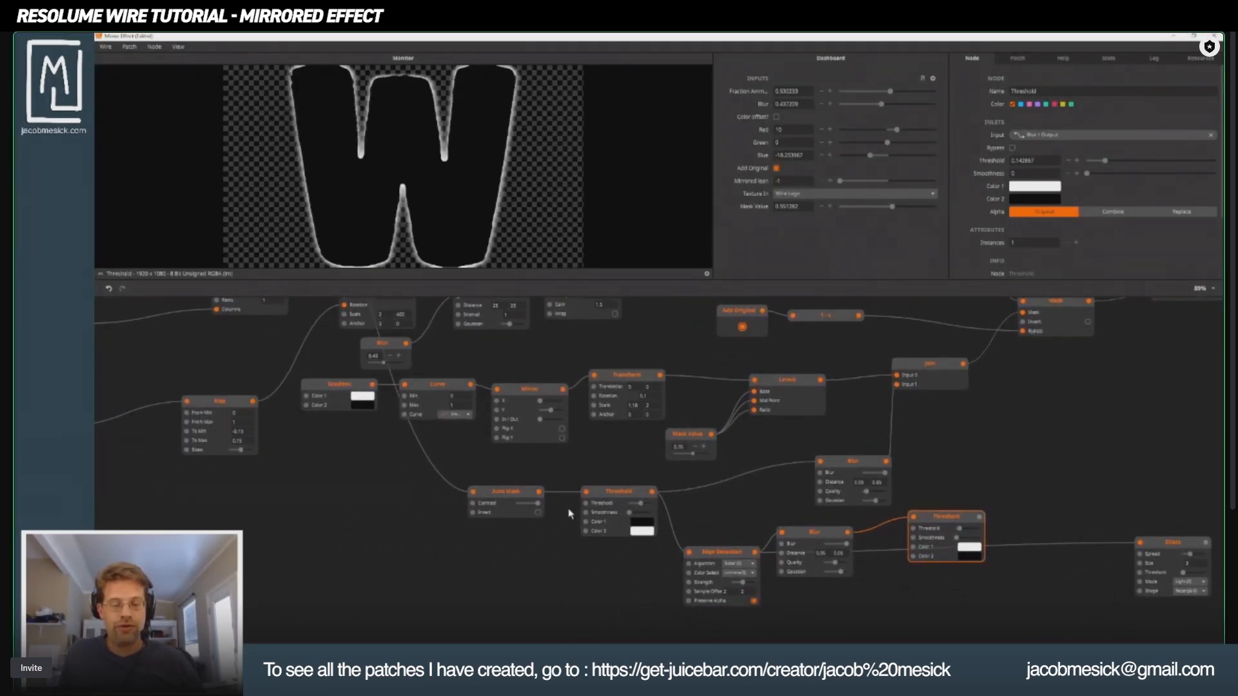
{"action": "scroll", "coordinate": [530, 496], "scroll_direction": "down", "scroll_amount": 8}
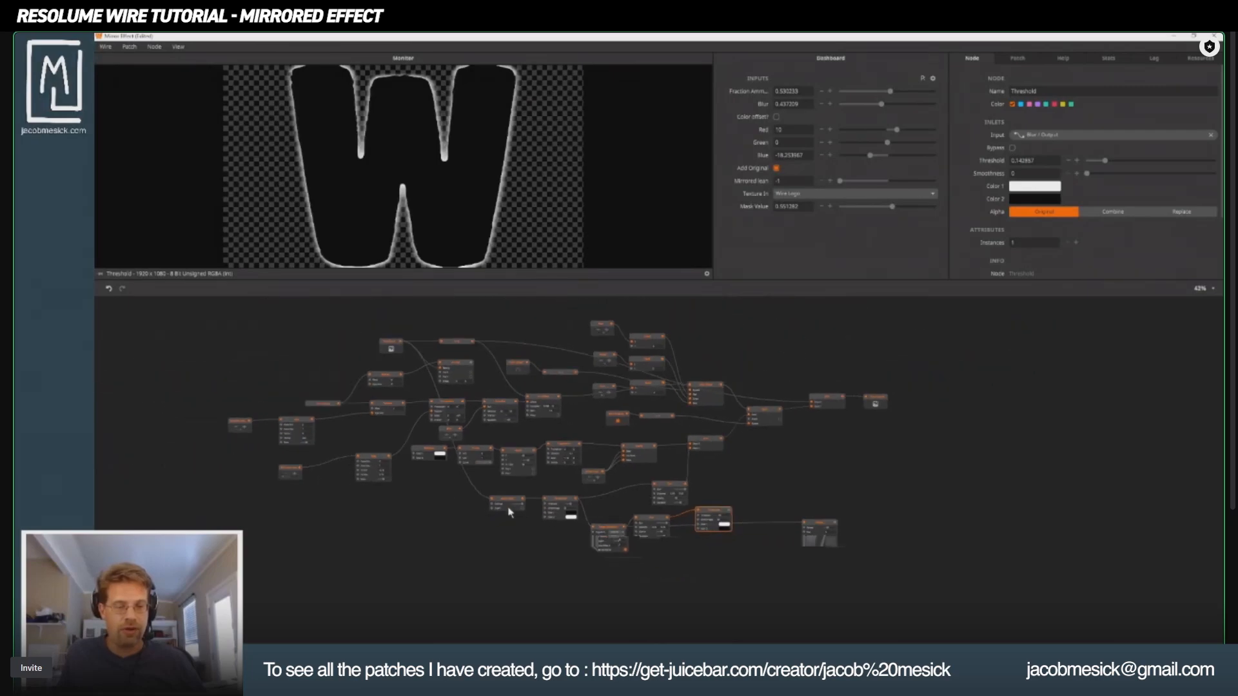
{"action": "left_click", "coordinate": [404, 354]}
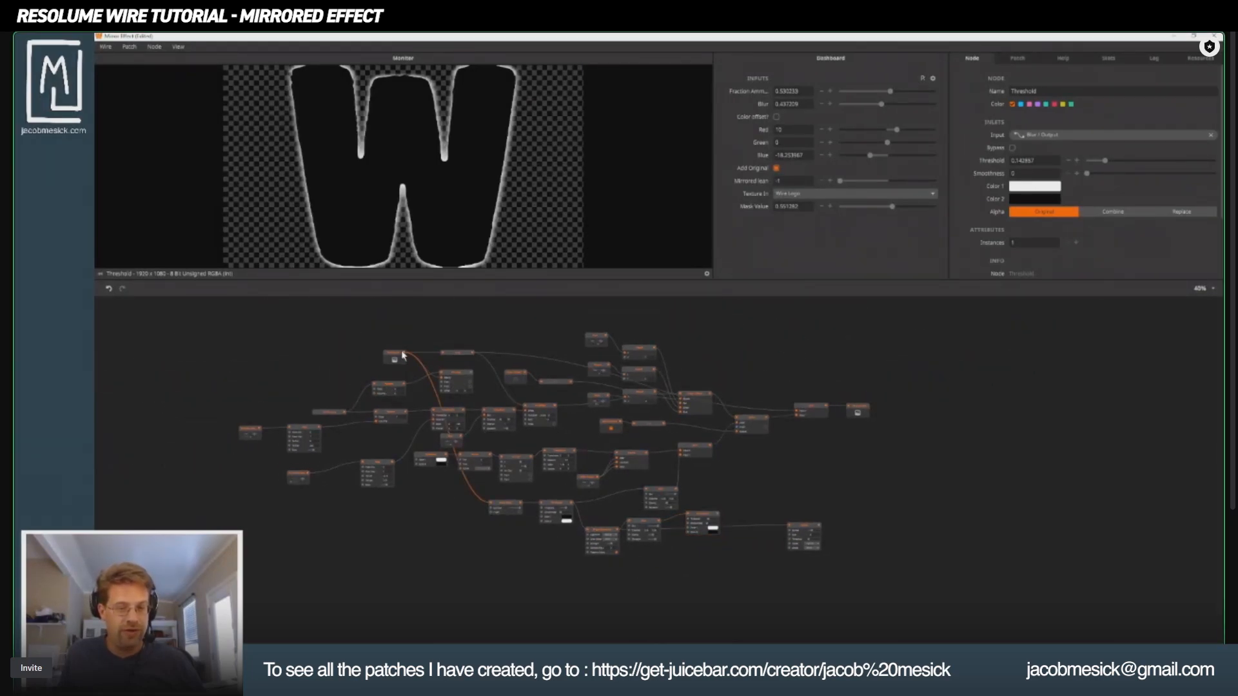
{"action": "left_click_drag", "start_coordinate": [404, 353], "coordinate": [588, 529]}
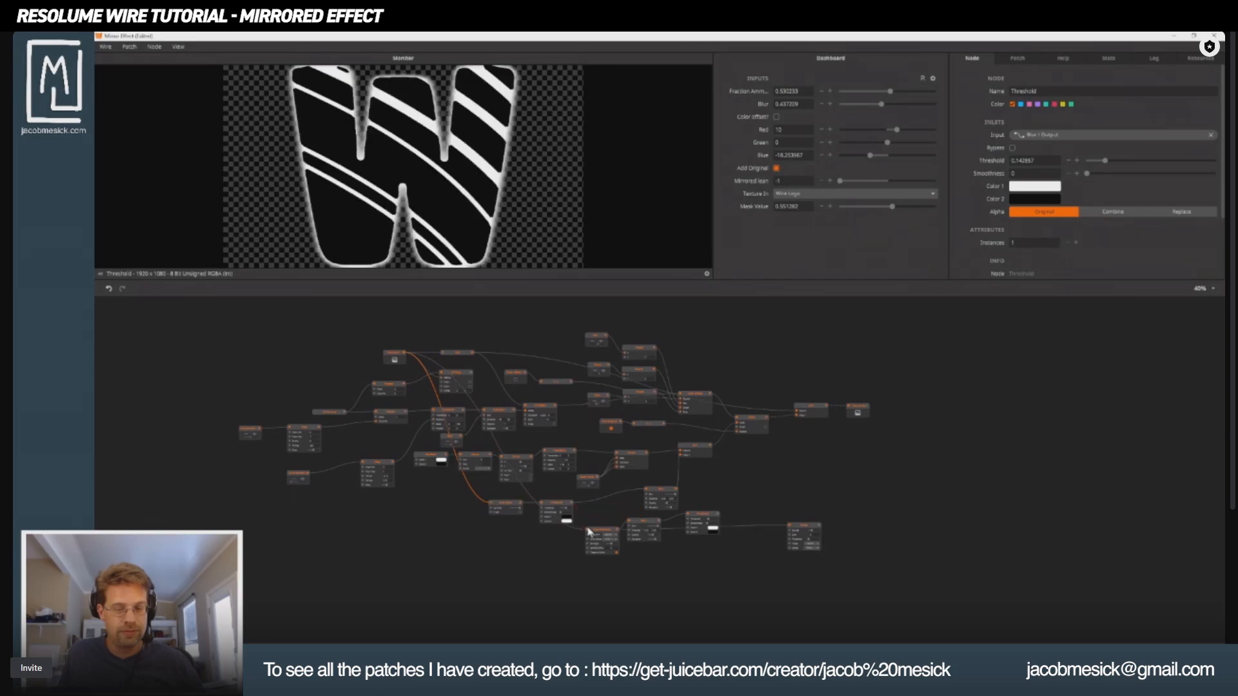
{"action": "scroll", "coordinate": [588, 530], "scroll_direction": "up", "scroll_amount": 4}
Step: Delete the Blur and Threshold nodes that follow Edge Detection, and move Dilate back beside Edge Detection
{"action": "left_click", "coordinate": [648, 525]}
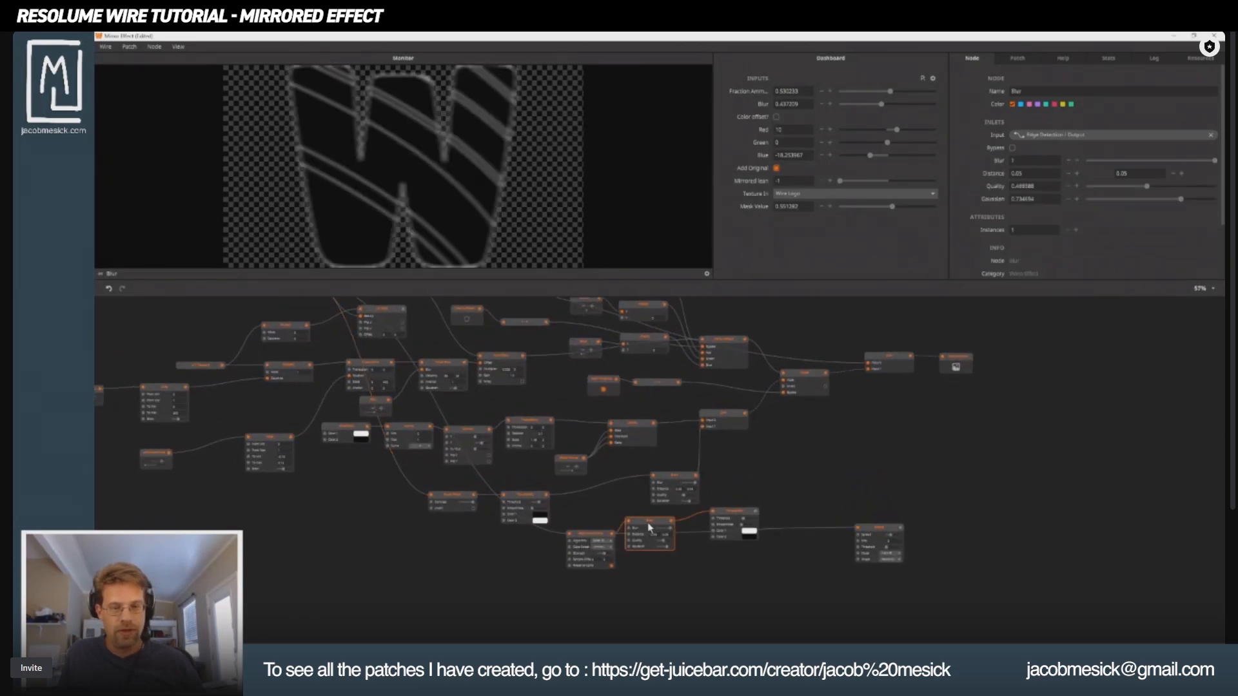
{"action": "key", "text": "Delete"}
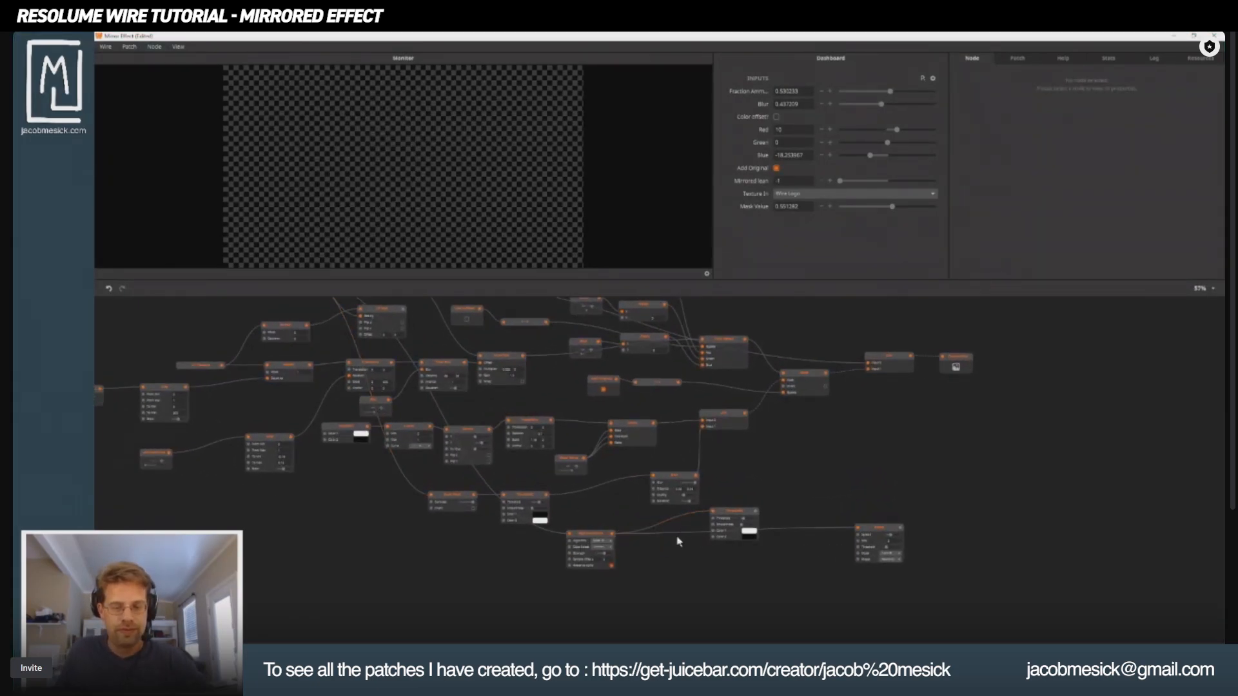
{"action": "left_click", "coordinate": [901, 530]}
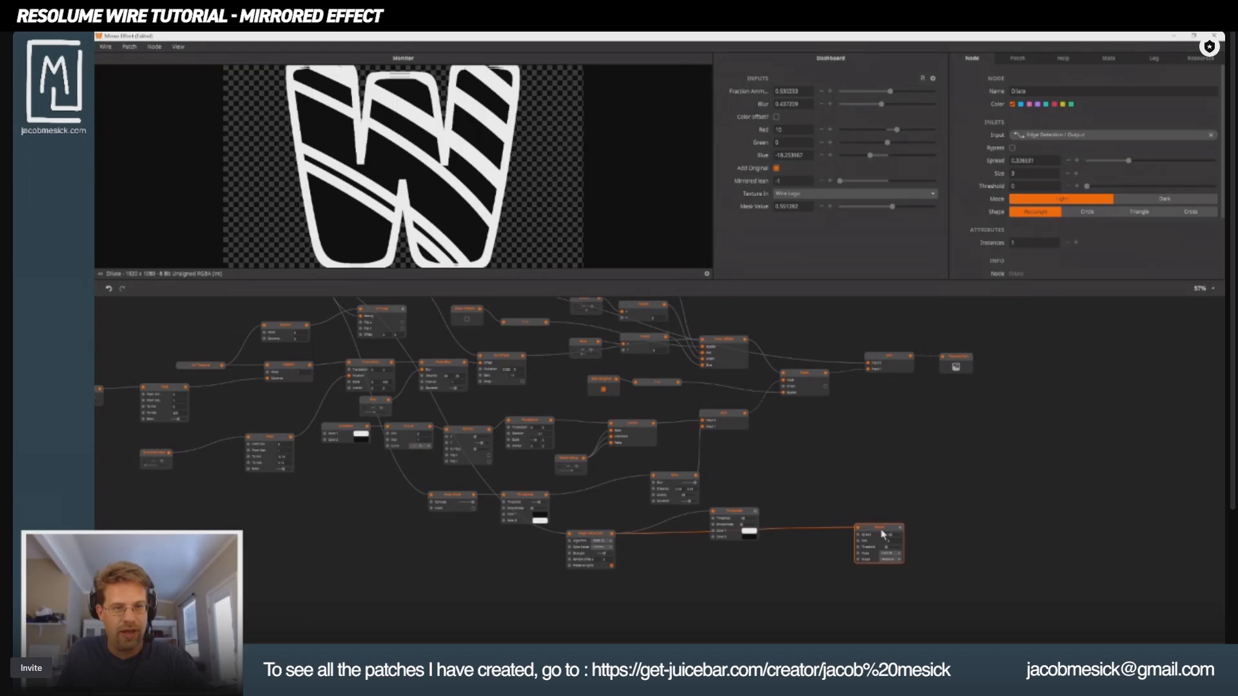
{"action": "left_click", "coordinate": [721, 511]}
{"action": "key", "text": "Delete"}
{"action": "left_click_drag", "start_coordinate": [877, 529], "coordinate": [713, 533]}
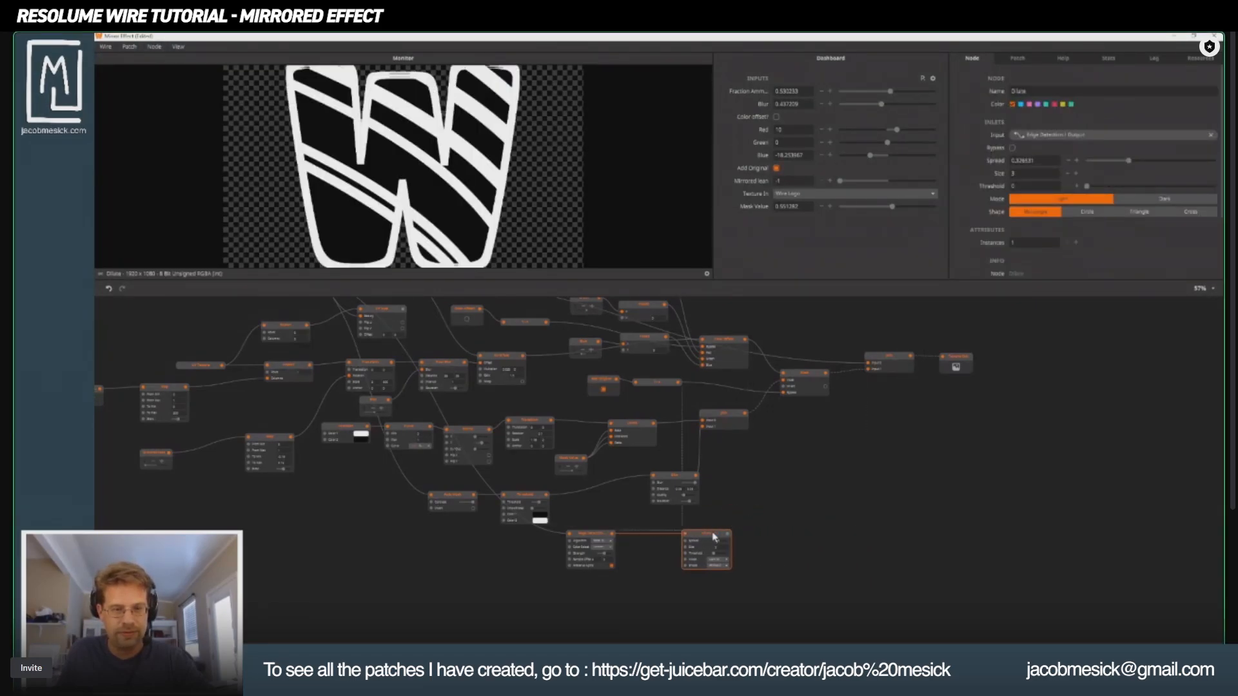
Step: Connect the remaining Threshold output directly to Dilate and move Dilate right to leave room between them
{"action": "scroll", "coordinate": [623, 532], "scroll_direction": "up", "scroll_amount": 4}
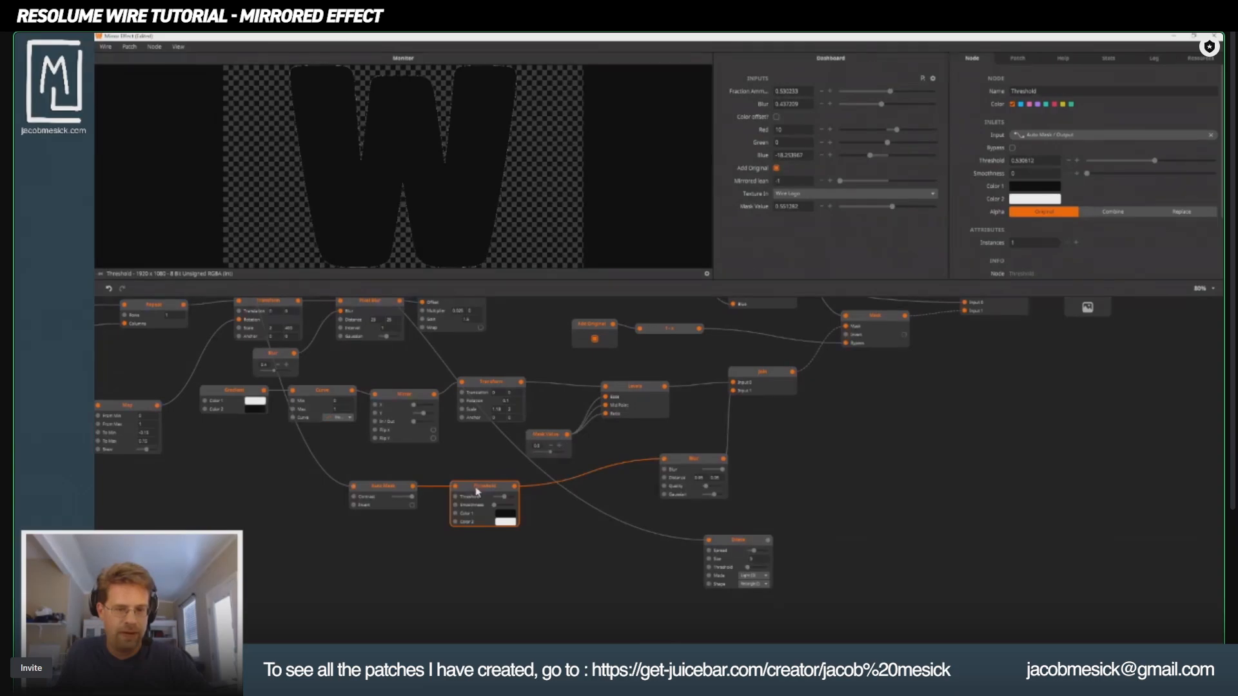
{"action": "left_click_drag", "start_coordinate": [513, 487], "coordinate": [641, 564]}
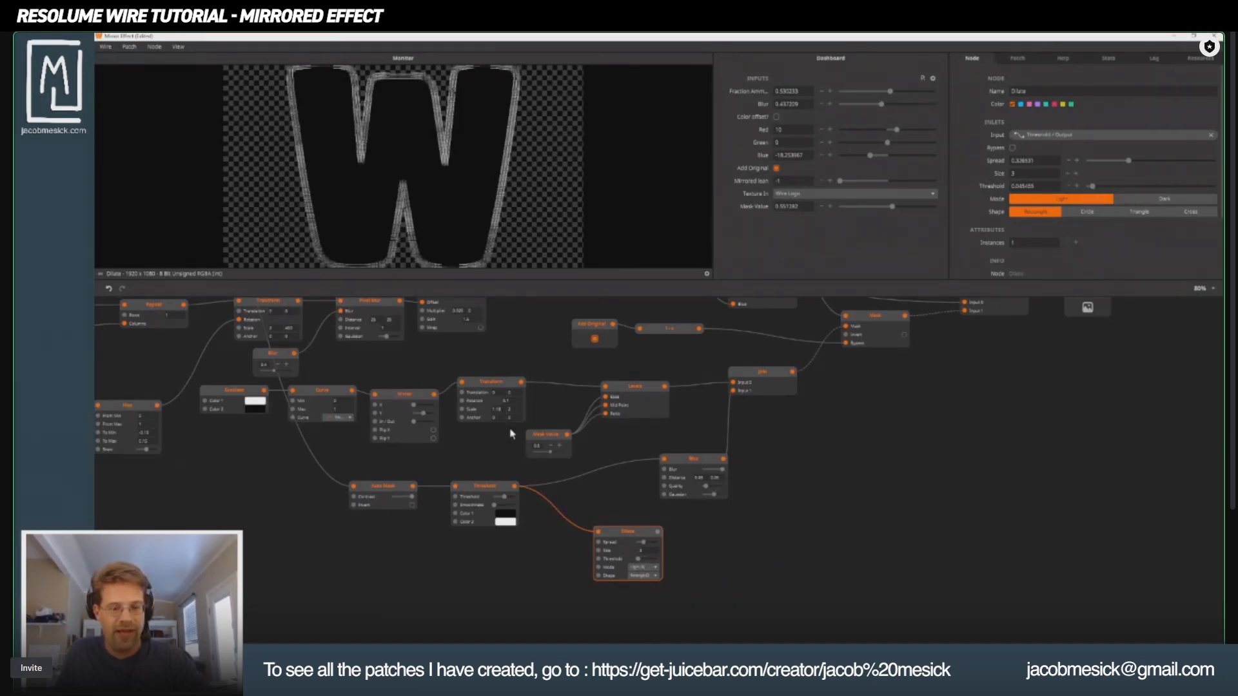
{"action": "left_click_drag", "start_coordinate": [620, 532], "coordinate": [704, 539]}
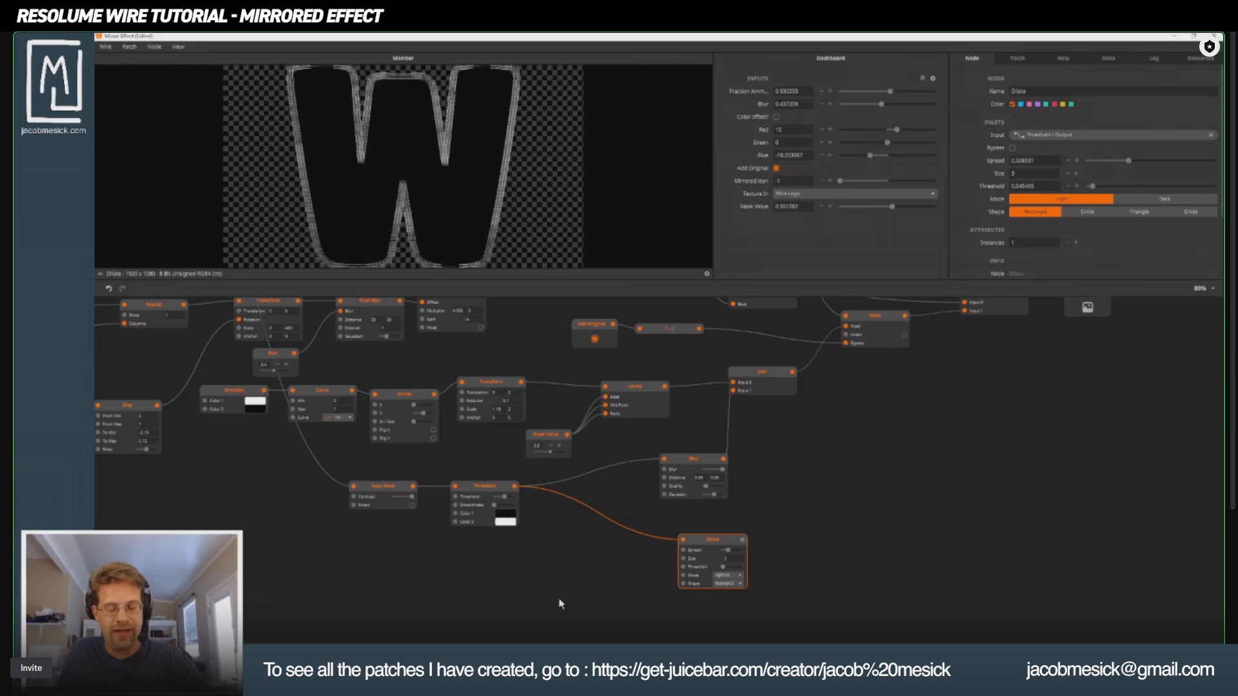
Step: Add a new Edge Detection node between Threshold and Dilate, and preview the Dilate output
{"action": "left_click", "coordinate": [504, 580]}
{"action": "double_click", "coordinate": [503, 583]}
{"action": "type", "text": "edge"}
{"action": "key", "text": "Return"}
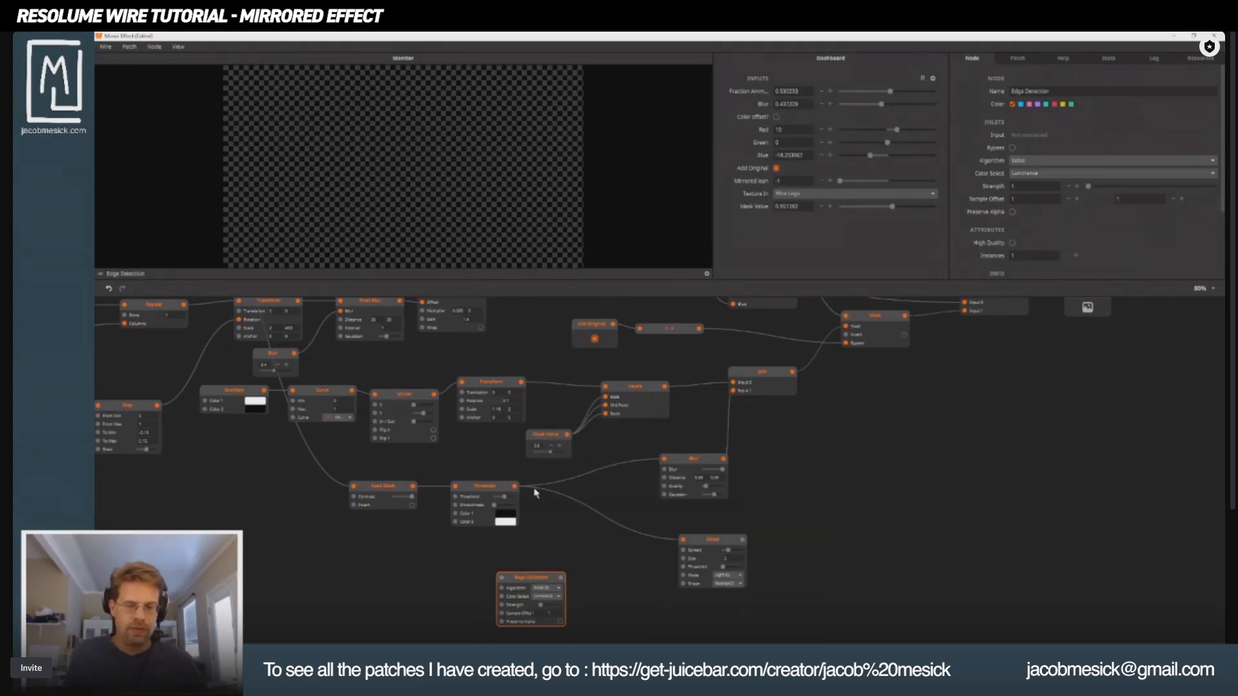
{"action": "left_click_drag", "start_coordinate": [518, 488], "coordinate": [684, 540]}
{"action": "left_click", "coordinate": [703, 540]}
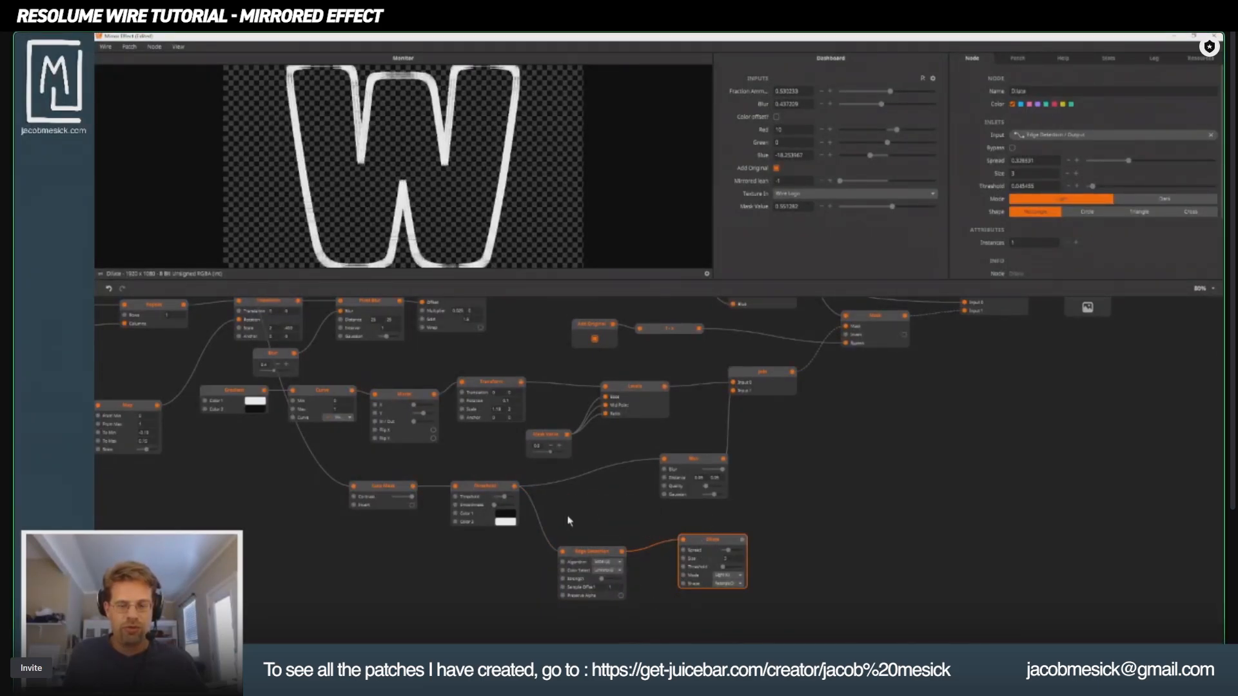
Step: Shift Edge Detection and Dilate slightly left and line Dilate up with Edge Detection, checking the Threshold output
{"action": "left_click_drag", "start_coordinate": [571, 520], "coordinate": [712, 586]}
{"action": "left_click_drag", "start_coordinate": [712, 542], "coordinate": [700, 543]}
{"action": "left_click", "coordinate": [480, 504]}
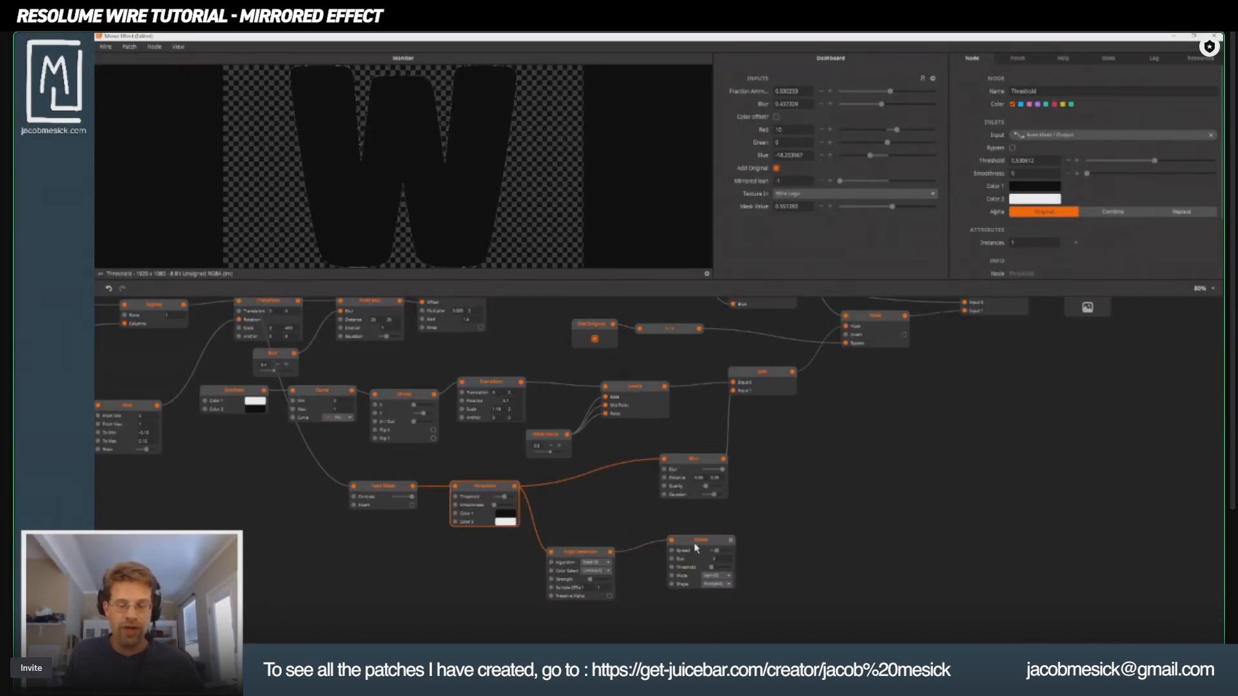
{"action": "left_click_drag", "start_coordinate": [697, 549], "coordinate": [697, 561]}
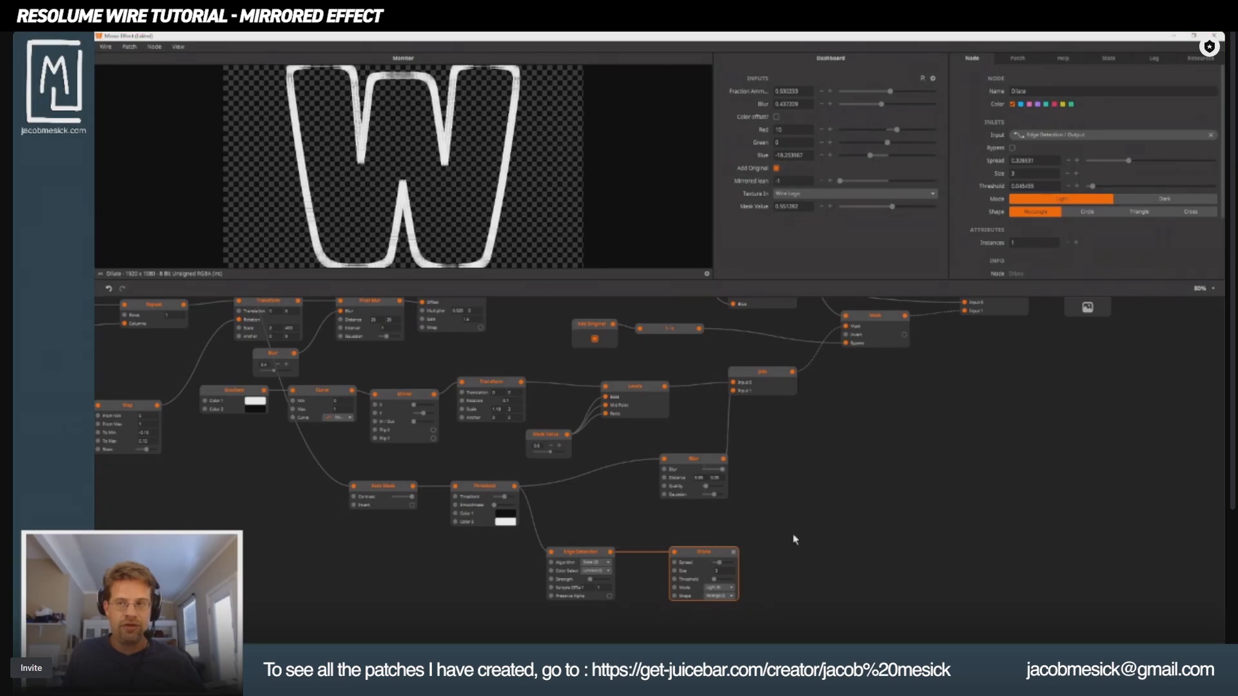
Step: Add a Subtract node with Threshold as its Left input and Dilate as its Right, setting the Threshold node's threshold to 1
{"action": "right_click", "coordinate": [907, 549]}
{"action": "type", "text": "subt"}
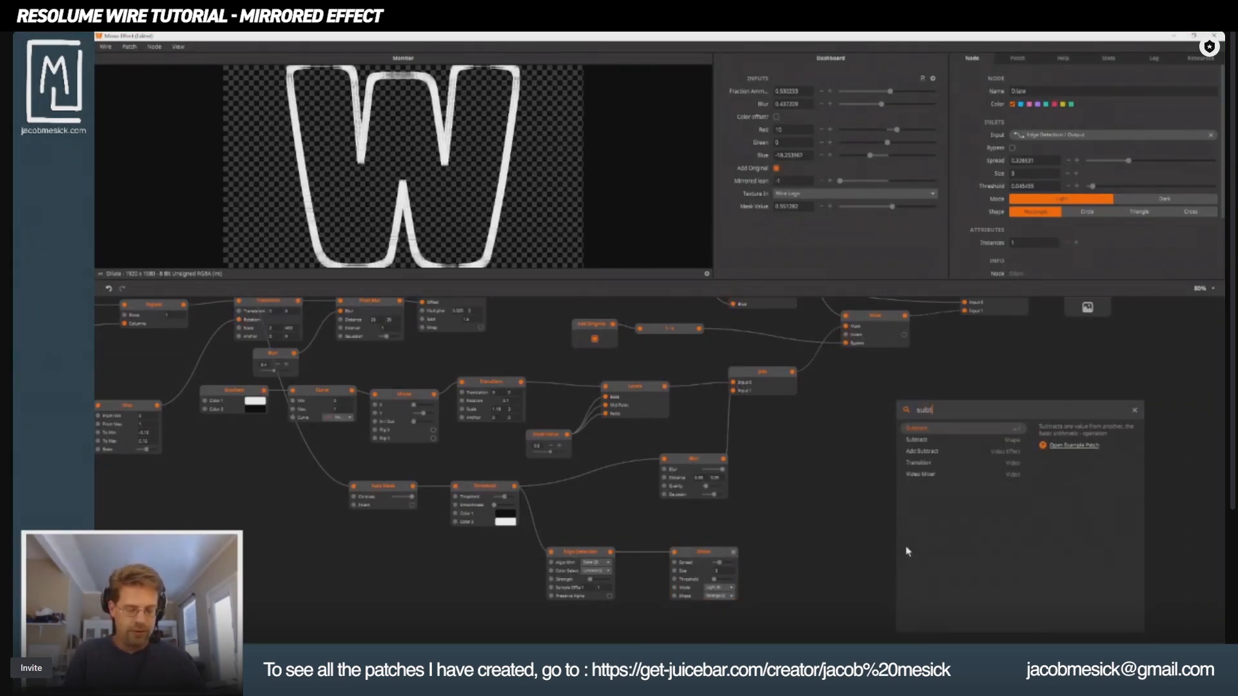
{"action": "left_click", "coordinate": [916, 440]}
{"action": "left_click_drag", "start_coordinate": [520, 485], "coordinate": [904, 552]}
{"action": "left_click", "coordinate": [512, 499]}
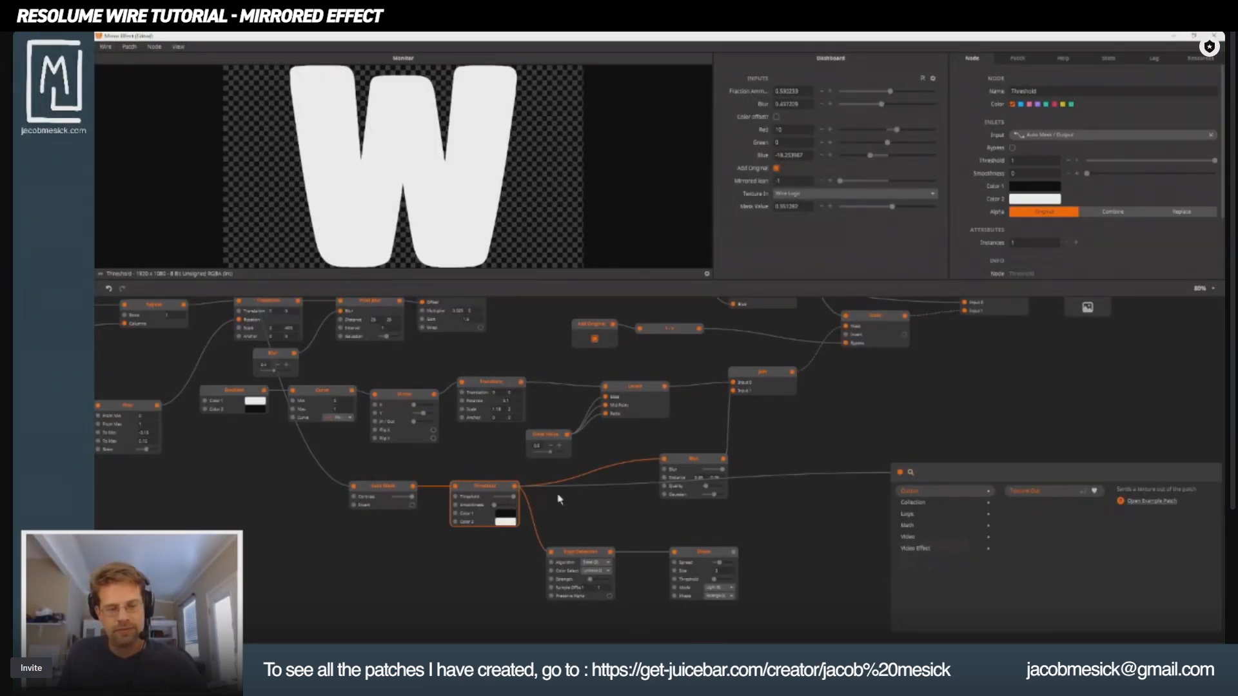
{"action": "key", "text": "Escape"}
{"action": "left_click_drag", "start_coordinate": [515, 488], "coordinate": [904, 556]}
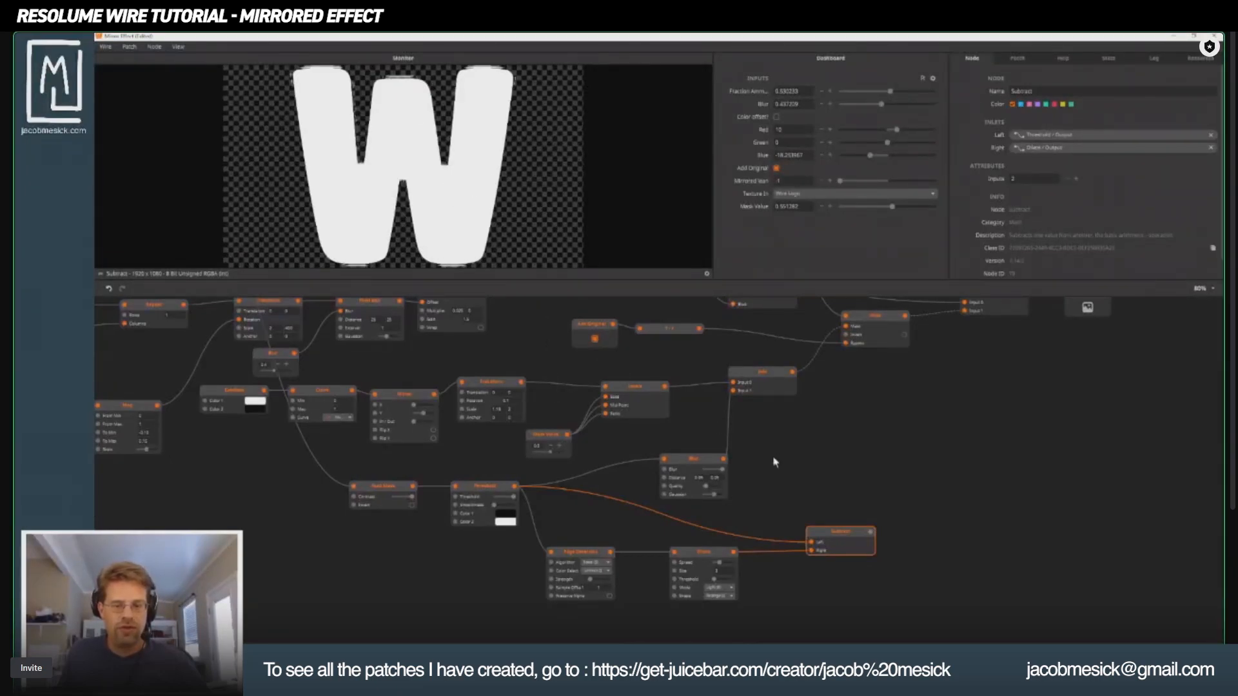
Step: Connect the Subtract node's output to the Blur node's input in place of the Threshold output
{"action": "left_click_drag", "start_coordinate": [536, 543], "coordinate": [811, 593]}
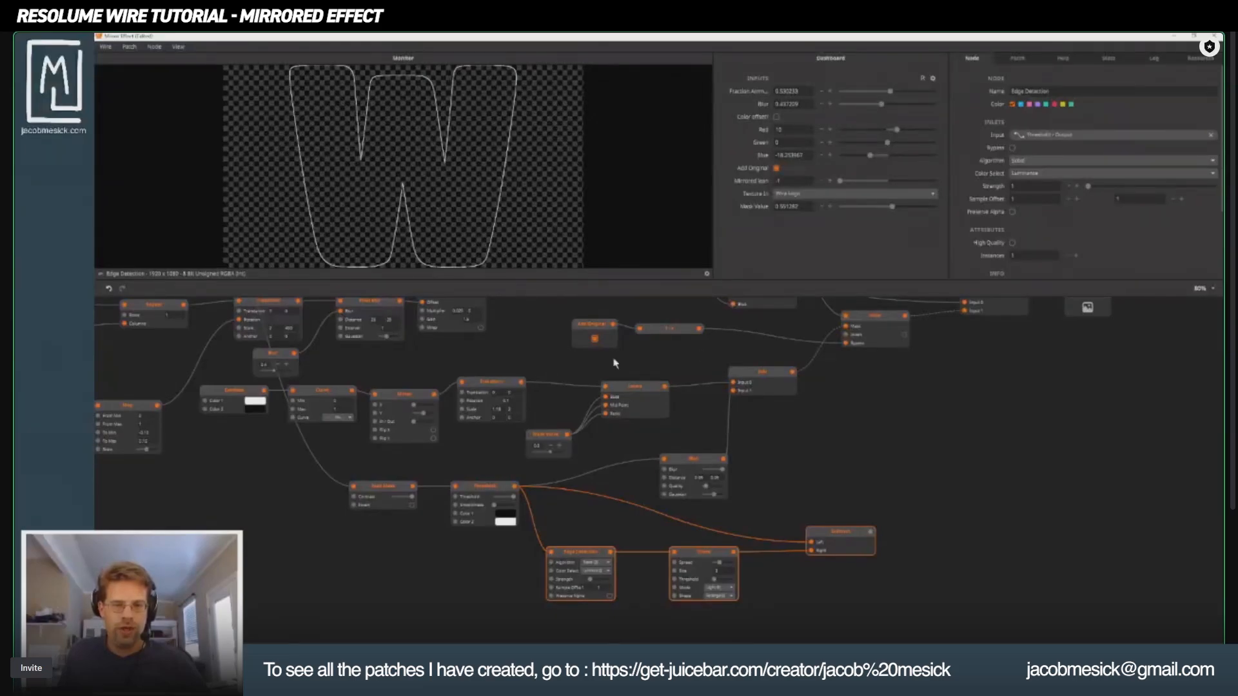
{"action": "left_click", "coordinate": [885, 477]}
{"action": "left_click", "coordinate": [486, 490]}
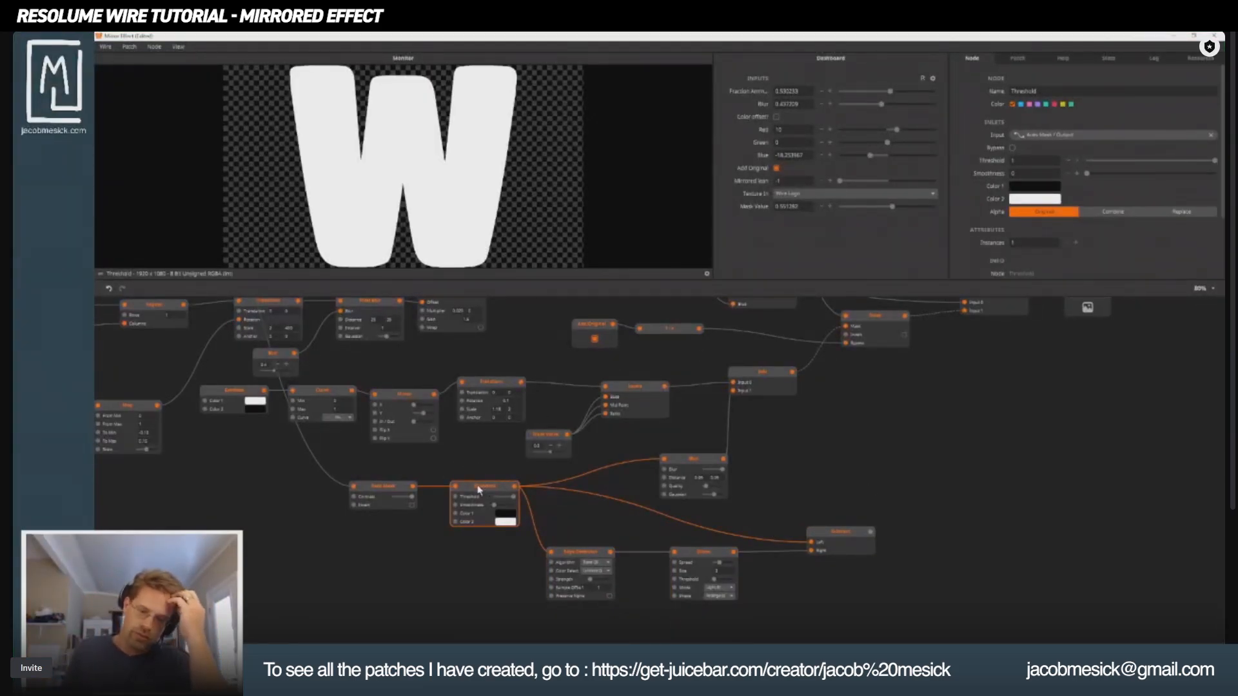
{"action": "left_click", "coordinate": [838, 552]}
{"action": "left_click_drag", "start_coordinate": [871, 531], "coordinate": [728, 456]}
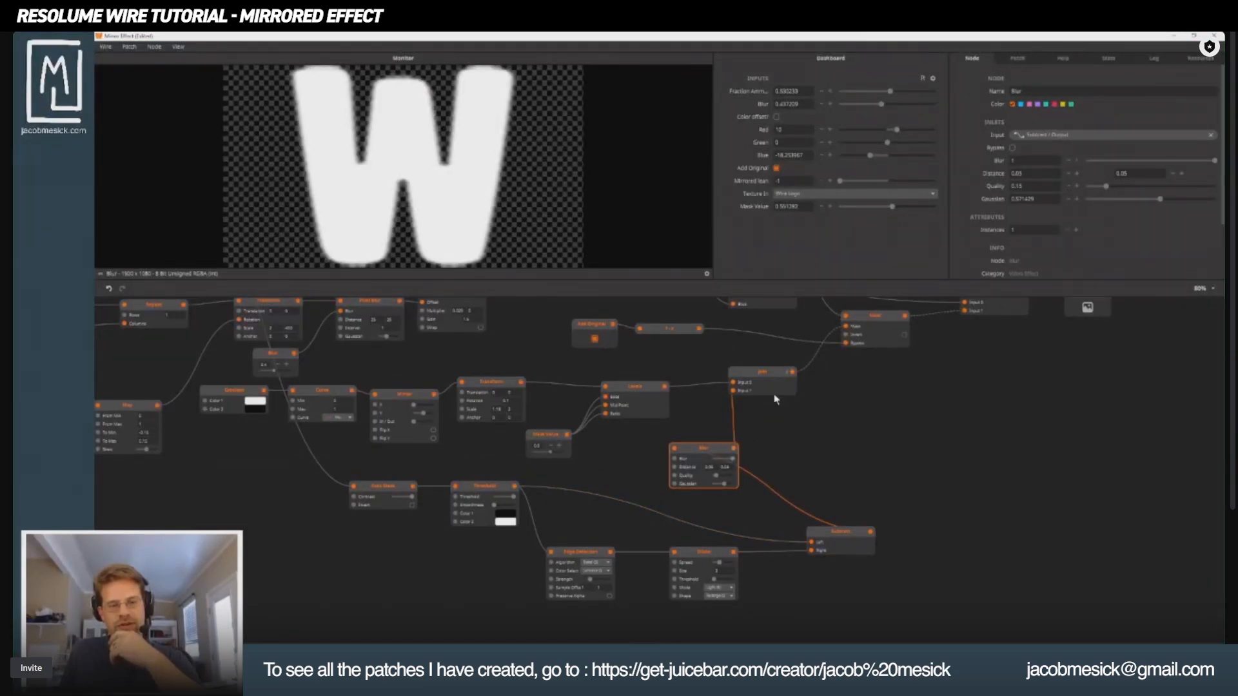
Step: Preview the outputs of the Mask, Subtract and mask-side Join nodes to examine the edge result
{"action": "scroll", "coordinate": [798, 463], "scroll_direction": "up", "scroll_amount": 3}
{"action": "left_click", "coordinate": [882, 405]}
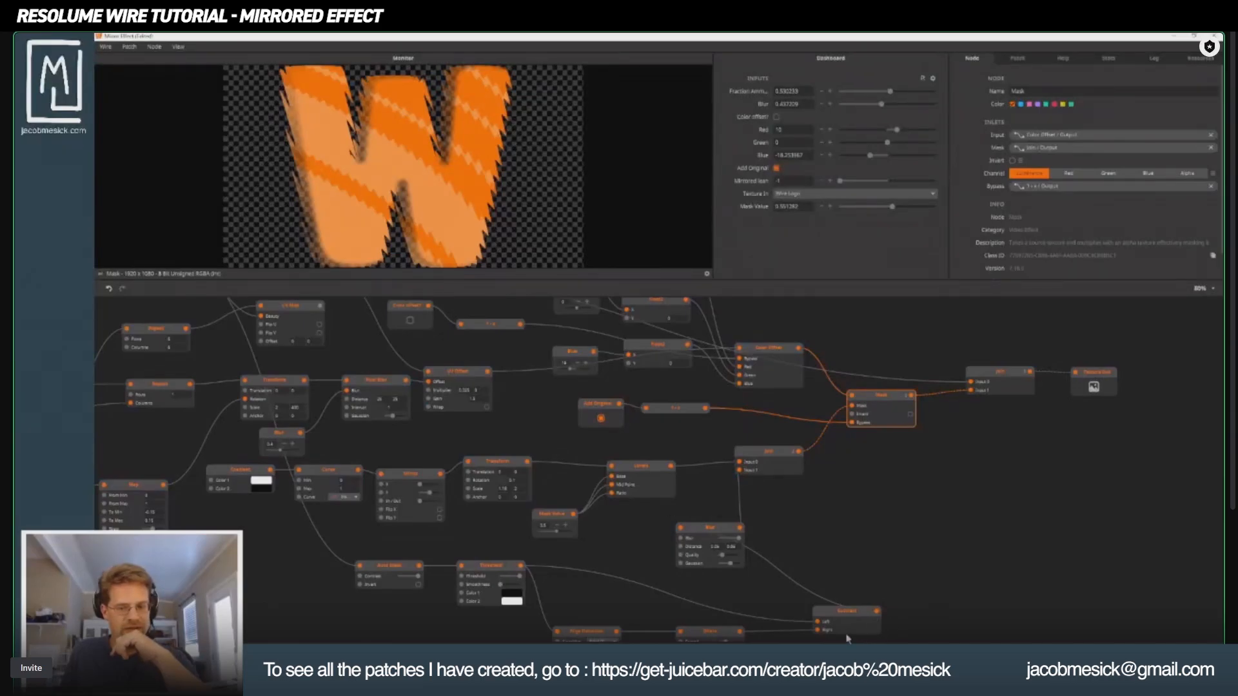
{"action": "left_click_drag", "start_coordinate": [848, 639], "coordinate": [831, 560]}
{"action": "left_click", "coordinate": [832, 557]}
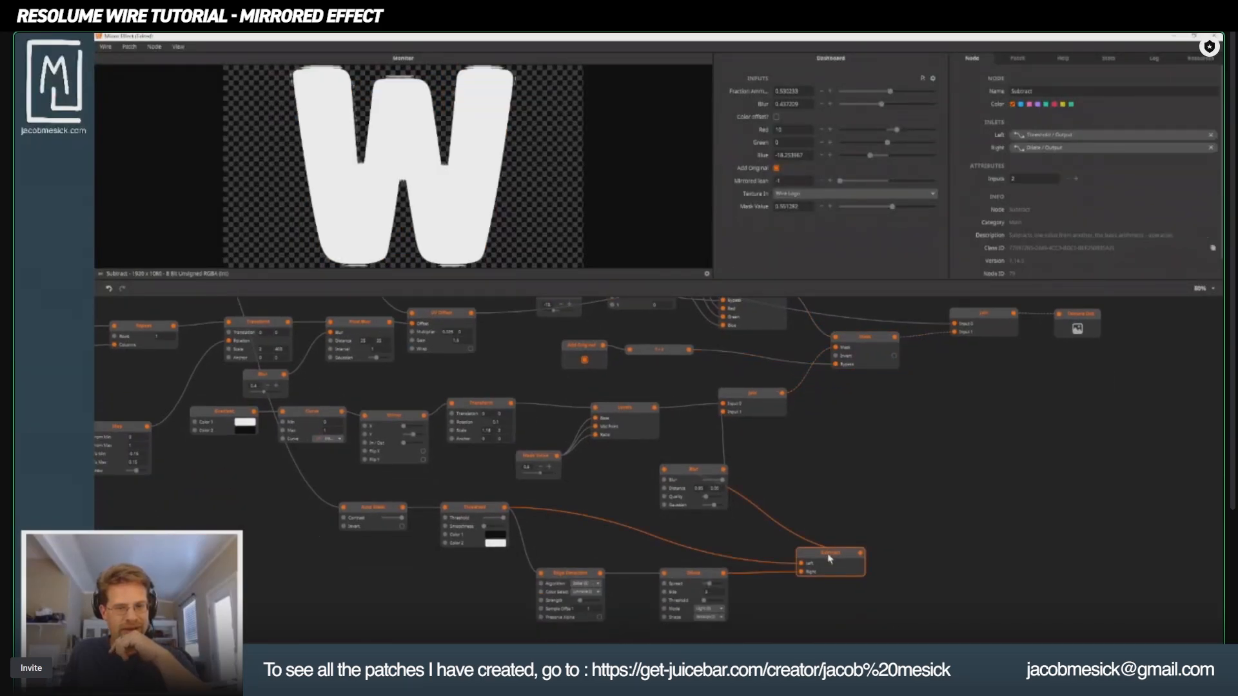
{"action": "left_click", "coordinate": [756, 394]}
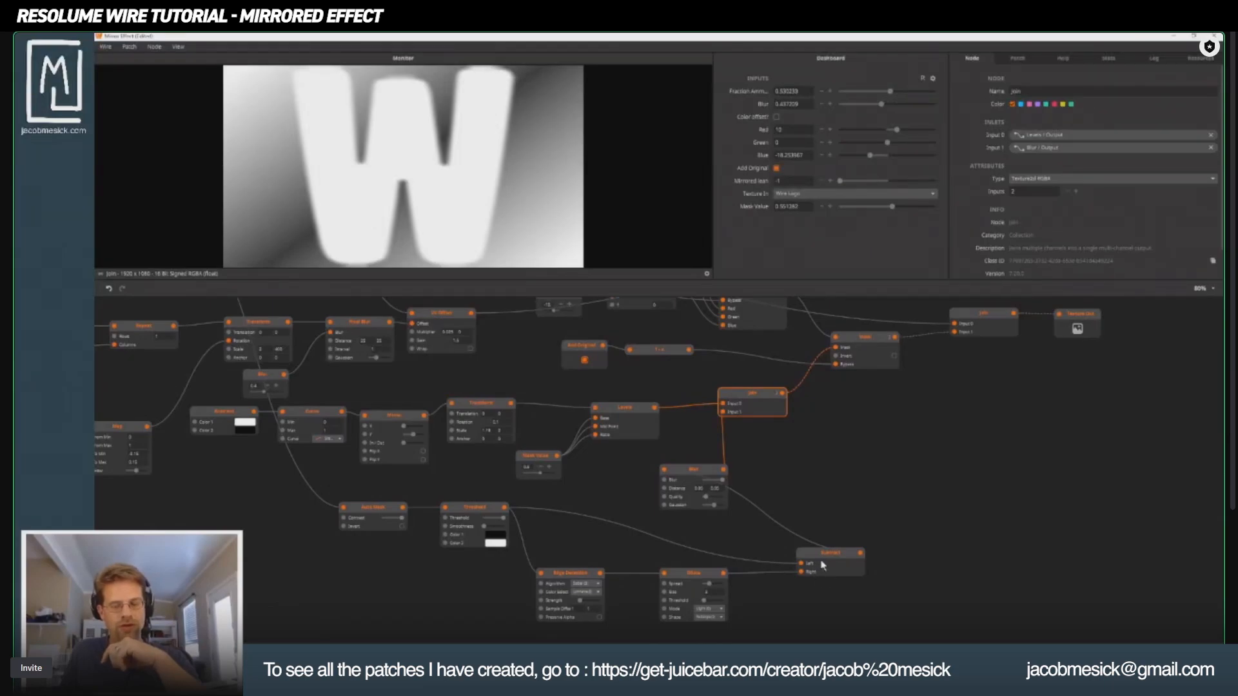
Step: Try swapping the Threshold node's colors, with Color 1 white and Color 2 black
{"action": "left_click", "coordinate": [472, 514]}
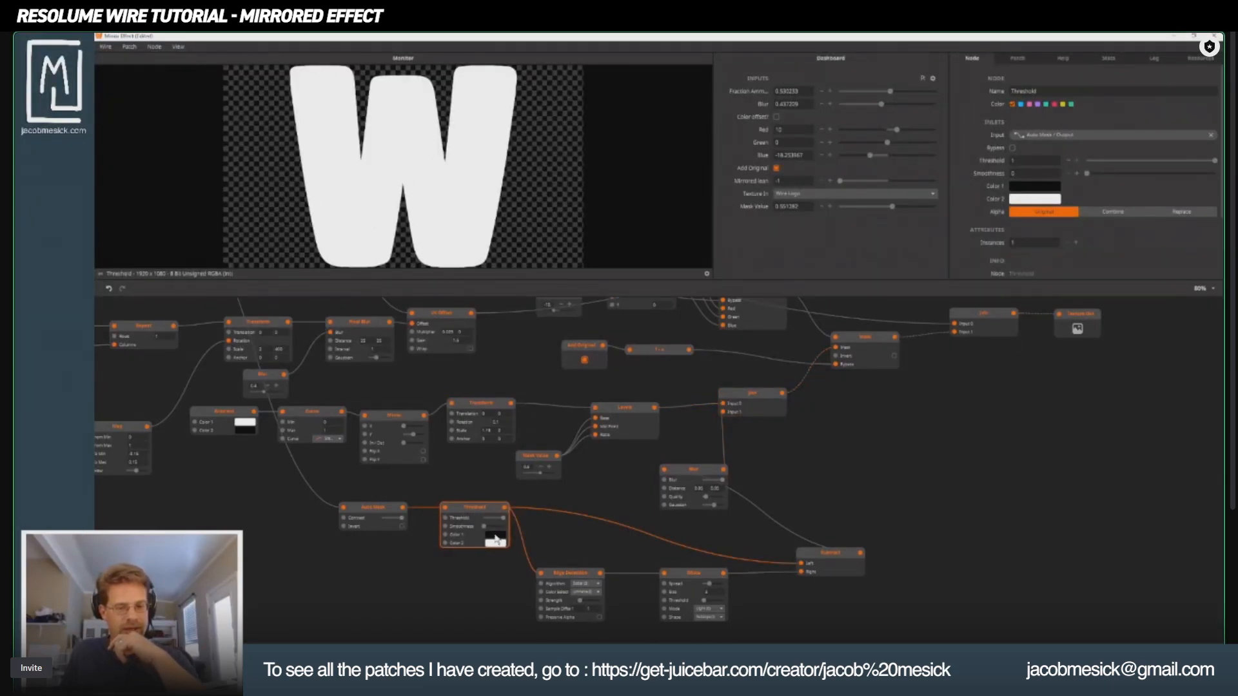
{"action": "left_click", "coordinate": [495, 536]}
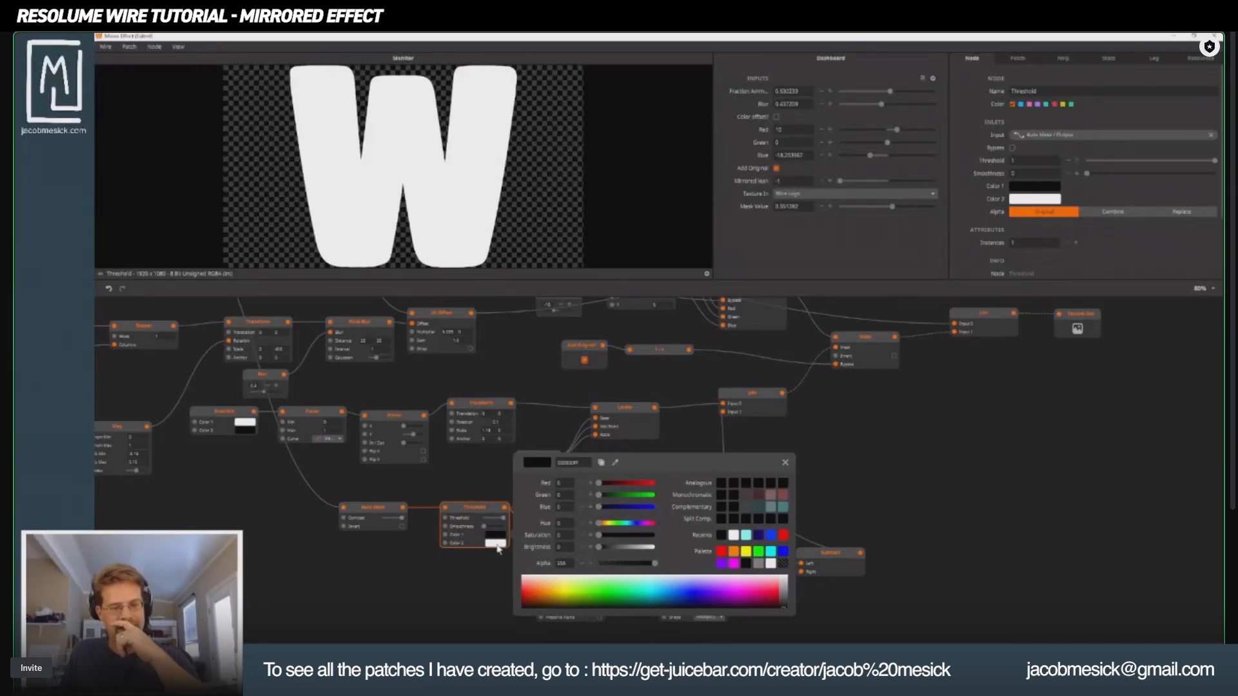
{"action": "left_click", "coordinate": [774, 562]}
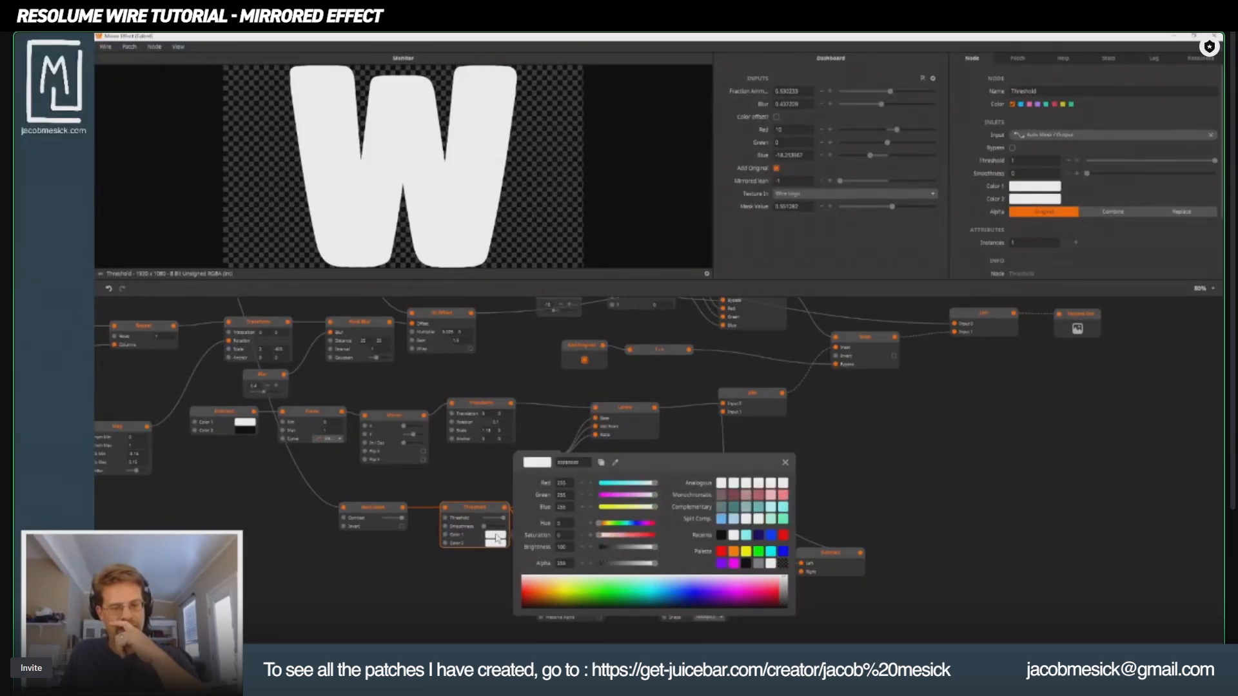
{"action": "left_click", "coordinate": [500, 546]}
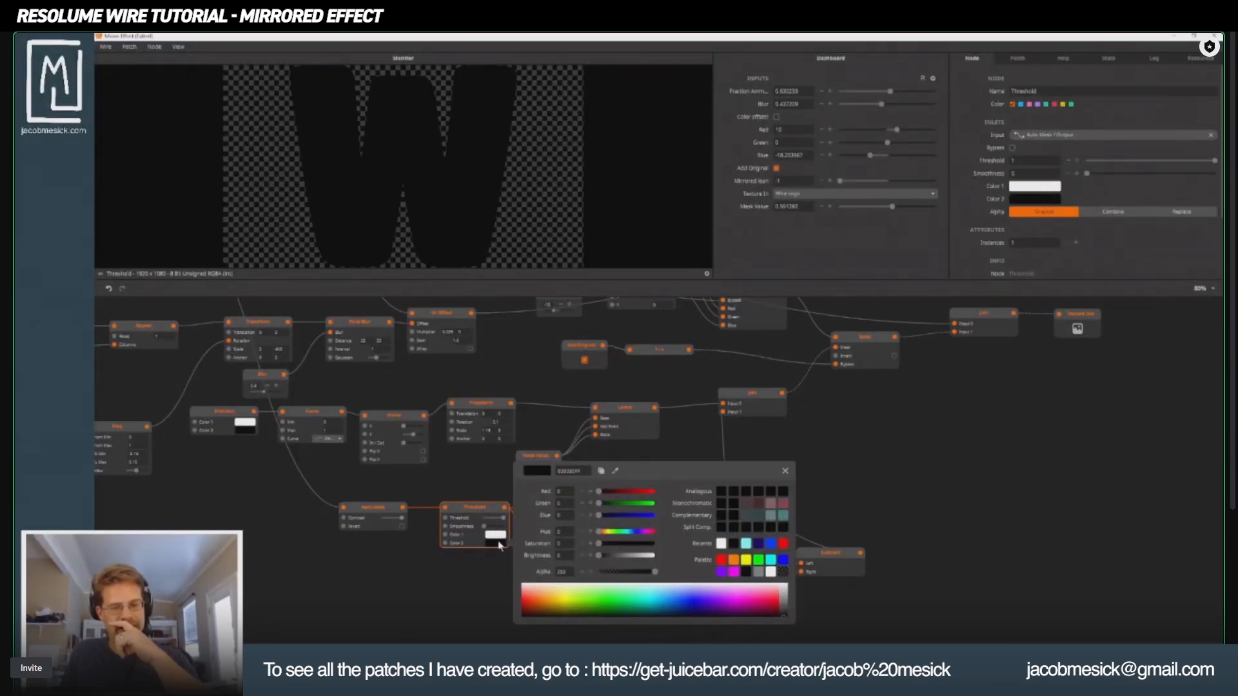
{"action": "left_click", "coordinate": [500, 545]}
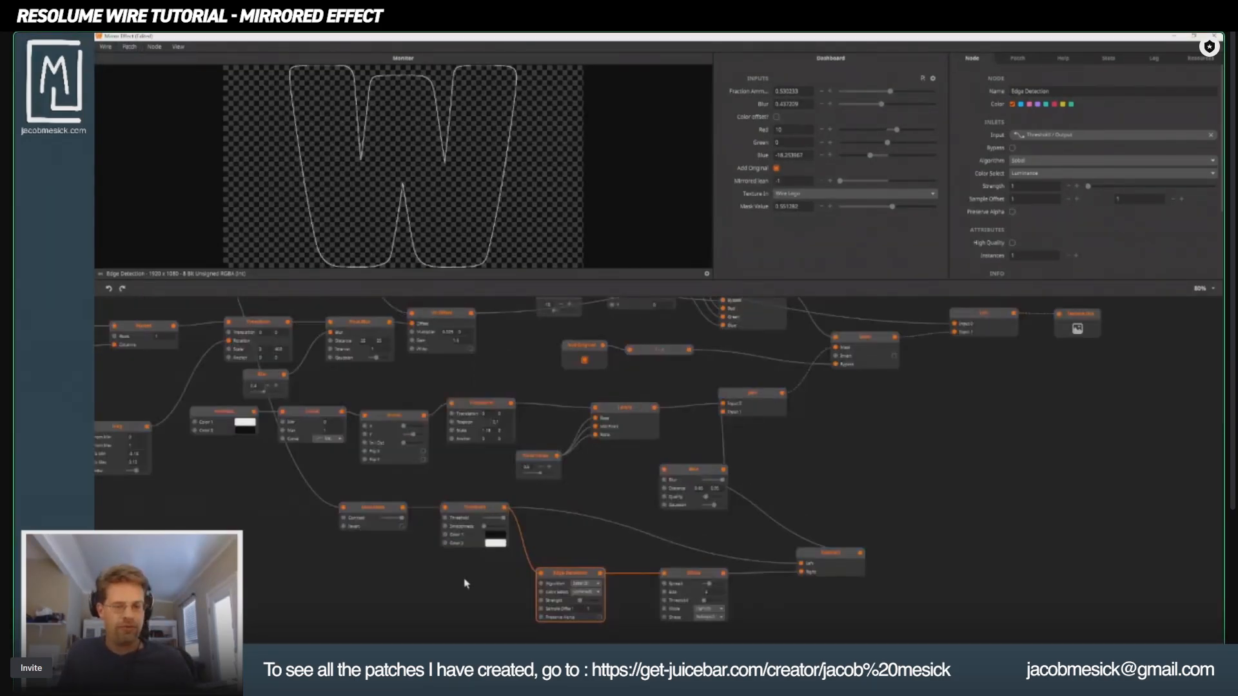
Step: Duplicate the Threshold node with its Auto Mask input and place the copy above the original
{"action": "left_click", "coordinate": [481, 514]}
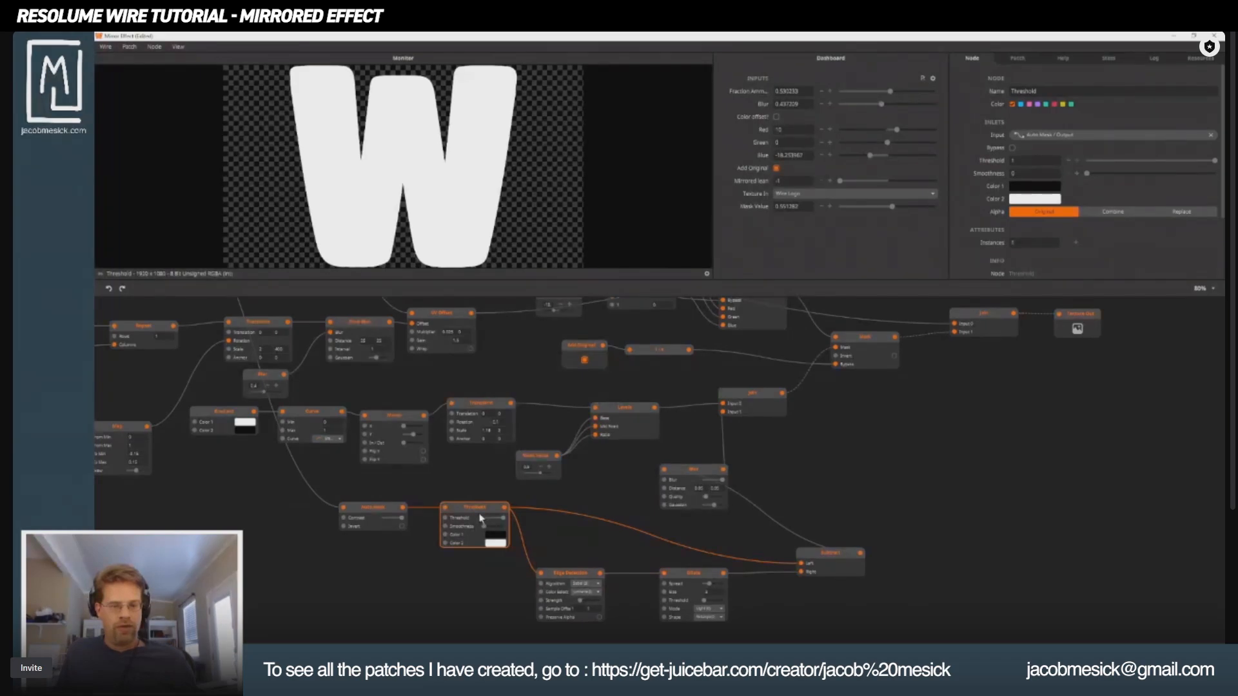
{"action": "left_click_drag", "start_coordinate": [475, 501], "coordinate": [475, 469]}
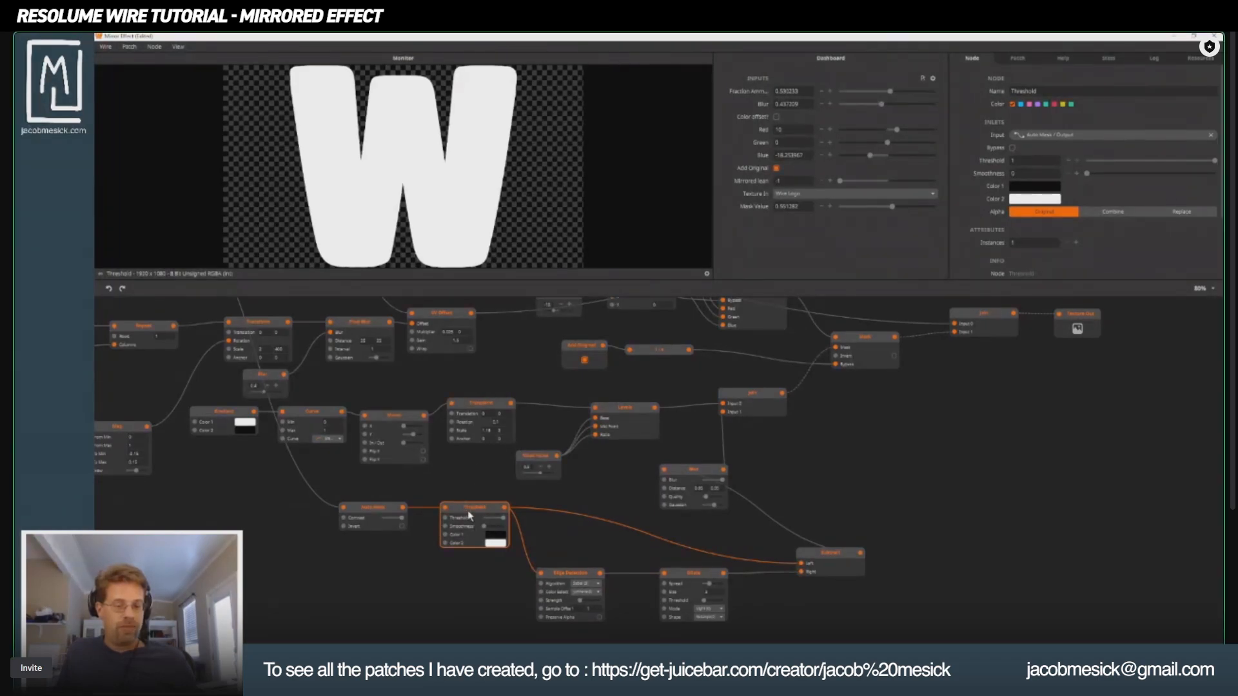
{"action": "left_click_drag", "start_coordinate": [469, 516], "coordinate": [388, 547]}
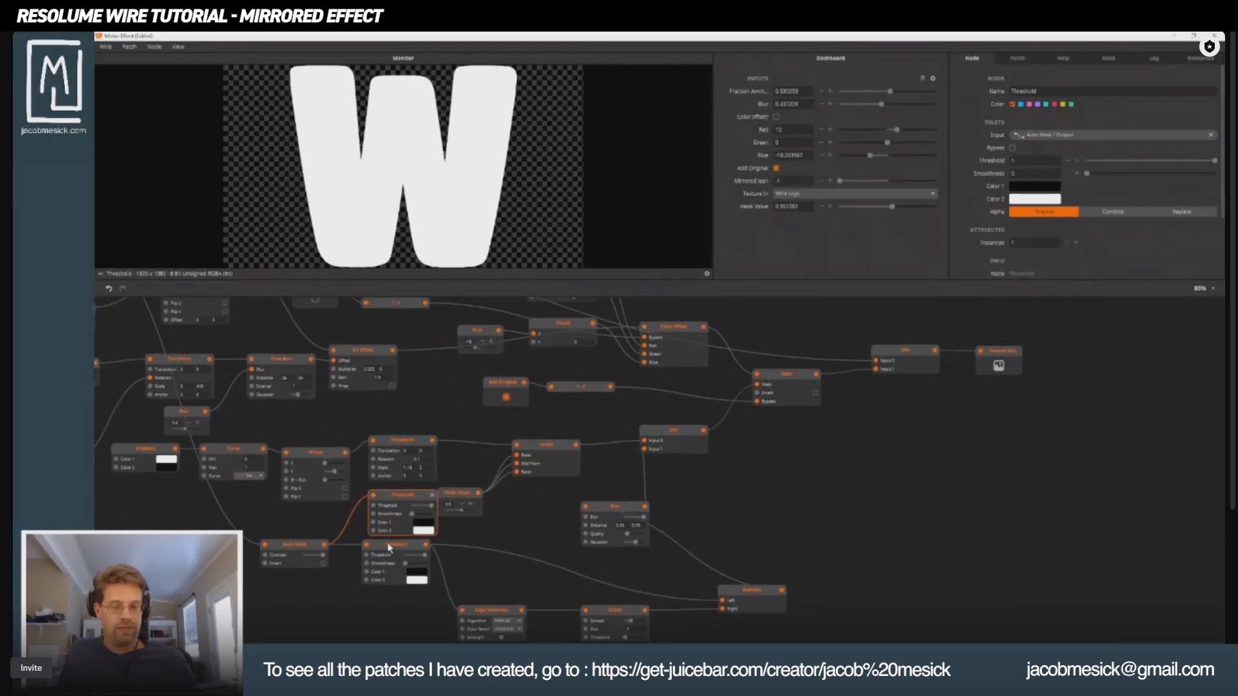
Step: Set the duplicated Threshold's Color 1 to white and Color 2 to black
{"action": "left_click", "coordinate": [433, 525]}
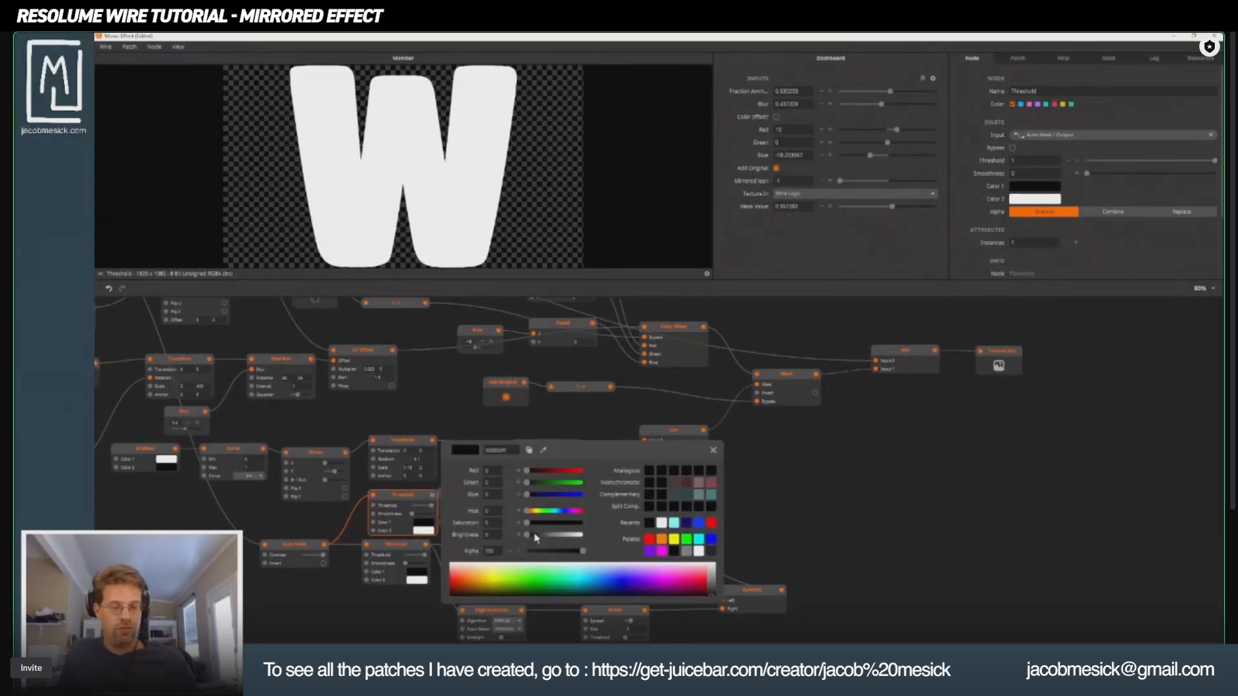
{"action": "left_click_drag", "start_coordinate": [528, 535], "coordinate": [489, 546]}
{"action": "left_click", "coordinate": [428, 532]}
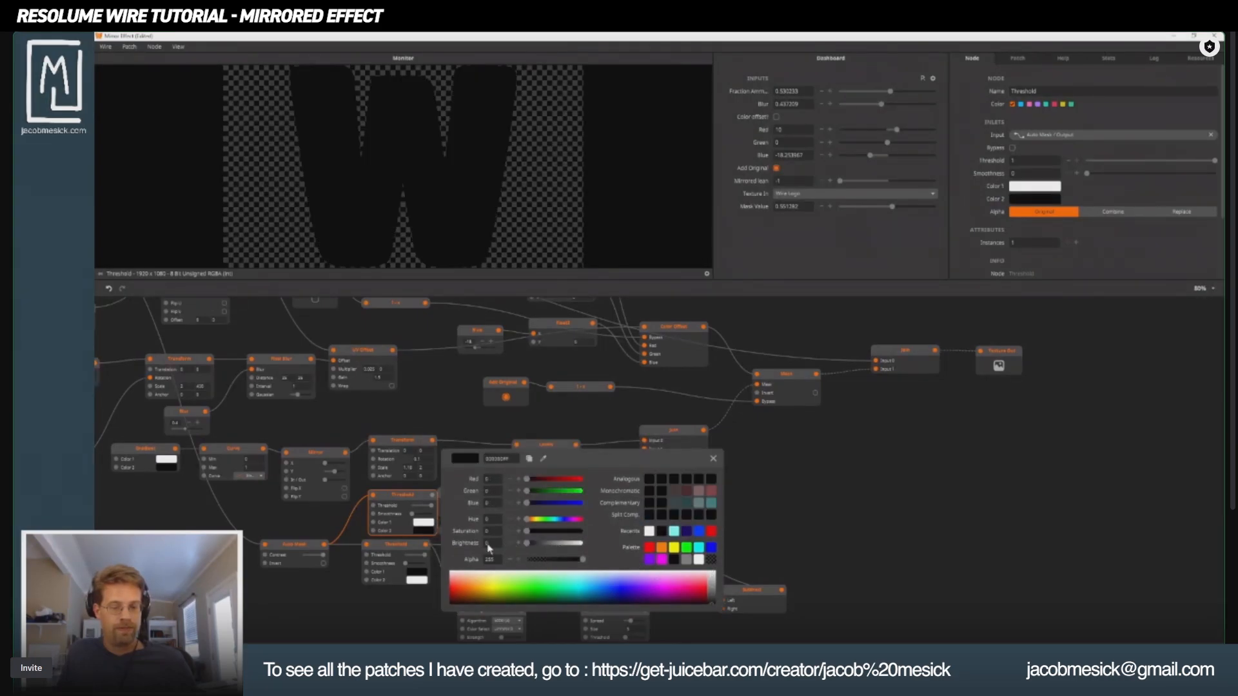
{"action": "left_click", "coordinate": [291, 521]}
Step: Connect the duplicated Threshold's output to the Subtract node's Left input and preview the final Join output
{"action": "left_click_drag", "start_coordinate": [433, 497], "coordinate": [726, 601]}
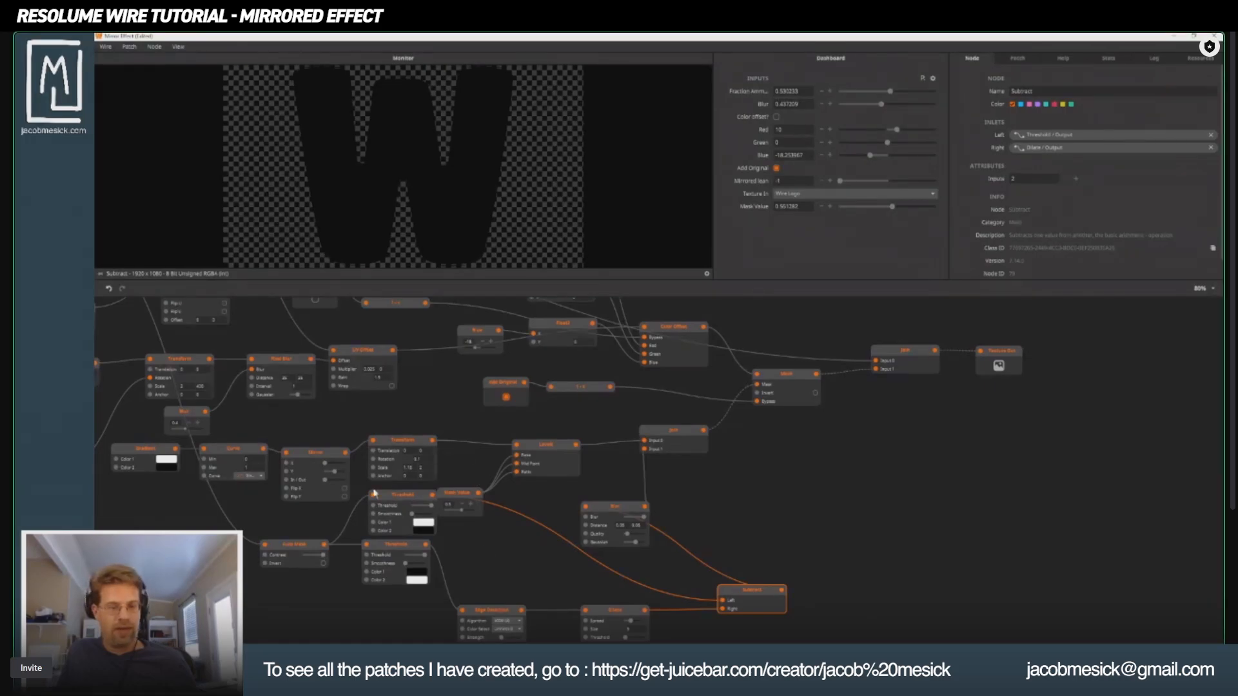
{"action": "left_click_drag", "start_coordinate": [449, 531], "coordinate": [554, 535]}
{"action": "left_click", "coordinate": [777, 438]}
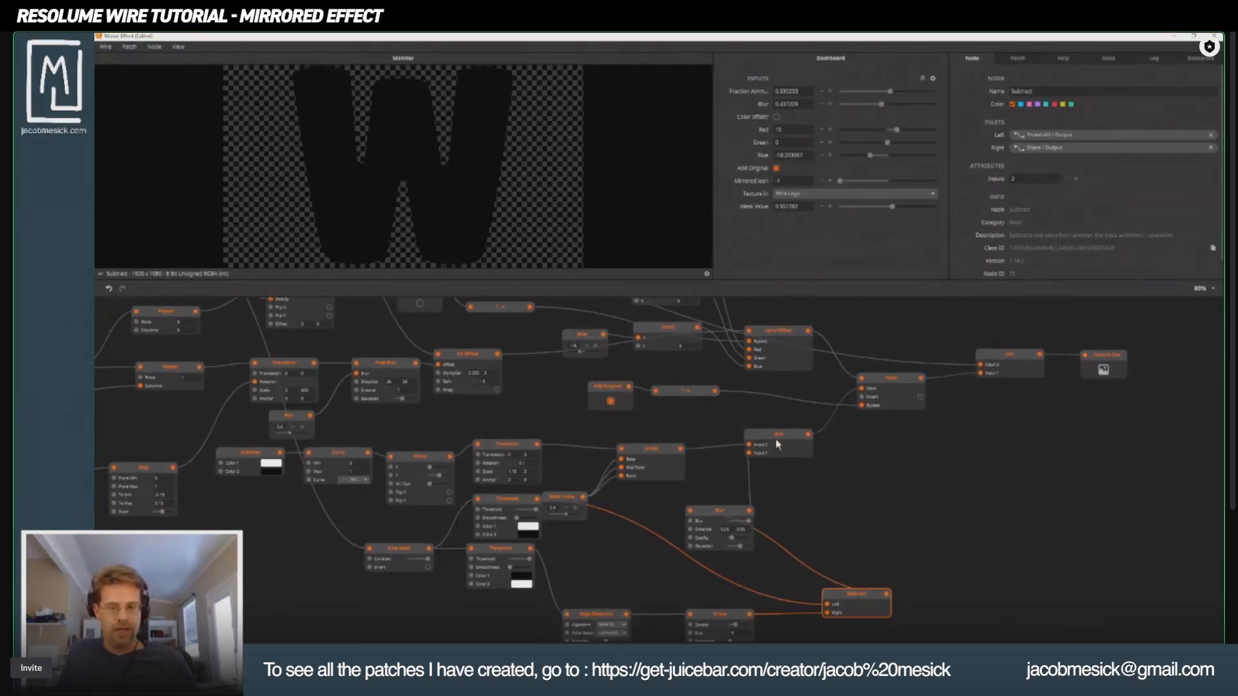
{"action": "left_click", "coordinate": [1000, 358]}
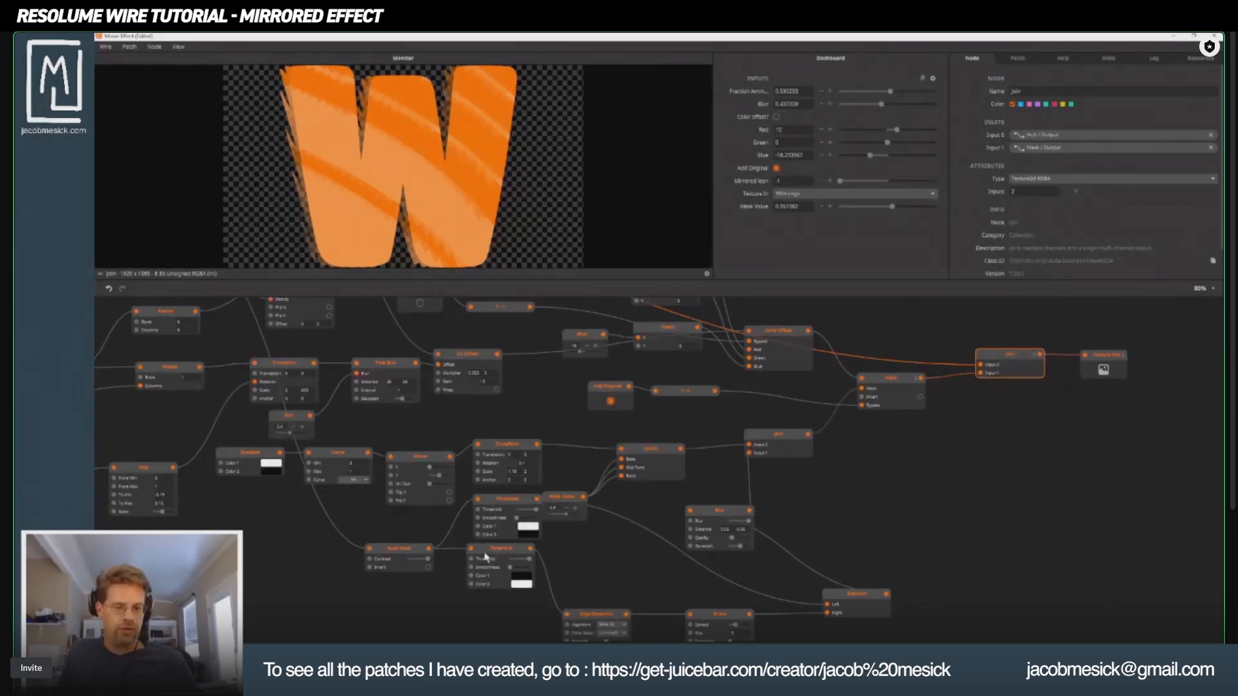
Step: Rearrange the Auto Mask and both Threshold nodes so the two Threshold branches sit clearly apart
{"action": "left_click_drag", "start_coordinate": [485, 556], "coordinate": [473, 599]}
{"action": "left_click_drag", "start_coordinate": [387, 557], "coordinate": [361, 570]}
{"action": "left_click_drag", "start_coordinate": [530, 504], "coordinate": [510, 538]}
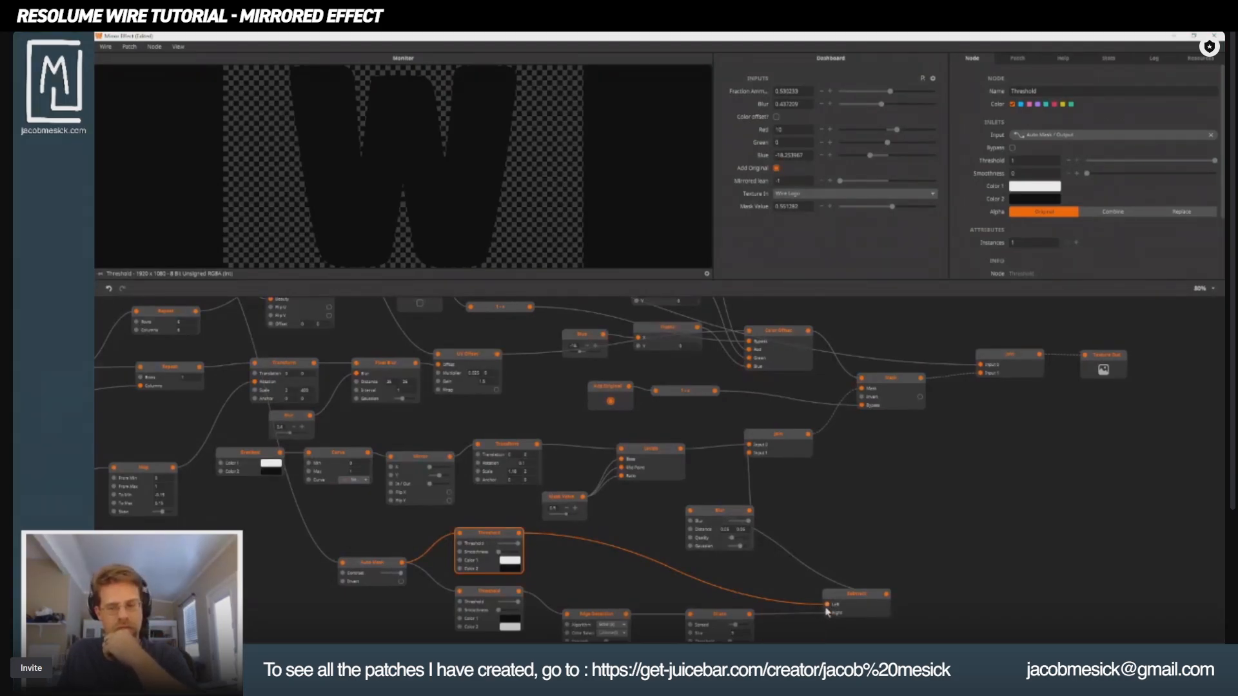
Step: Try swapping the Subtract inputs, feeding Dilate into Left and the duplicated Threshold into Right
{"action": "left_click_drag", "start_coordinate": [826, 606], "coordinate": [828, 614]}
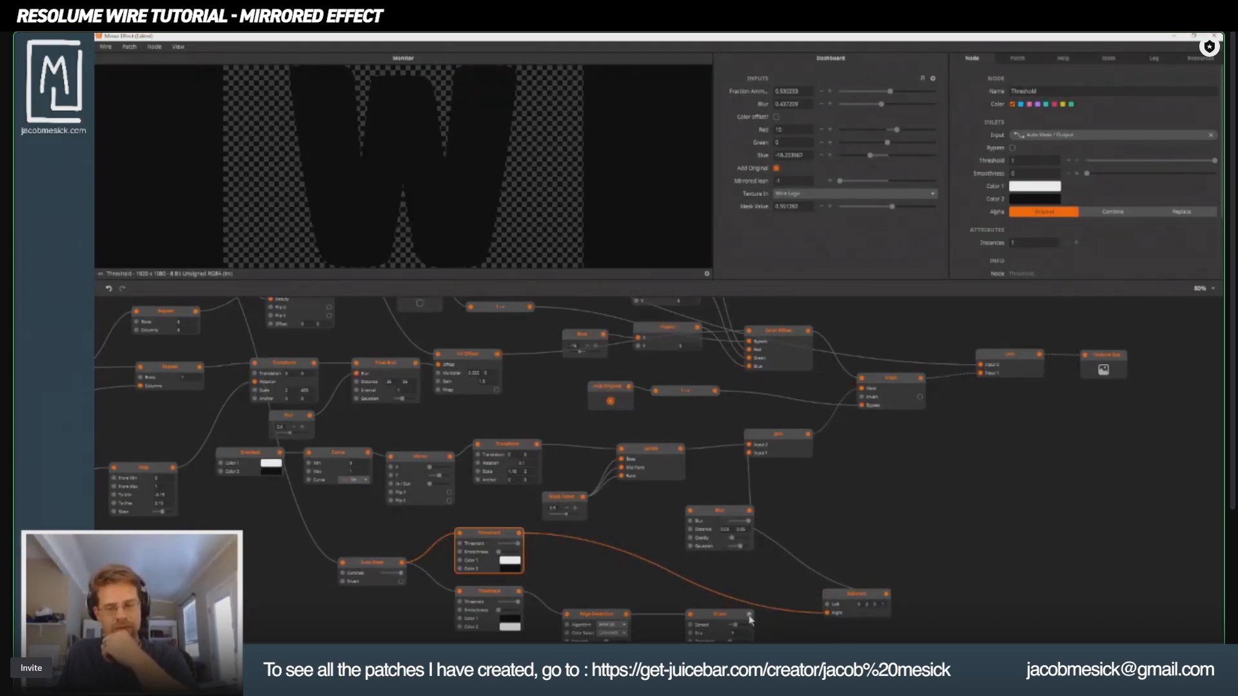
{"action": "left_click_drag", "start_coordinate": [750, 617], "coordinate": [813, 598]}
{"action": "left_click", "coordinate": [846, 602]}
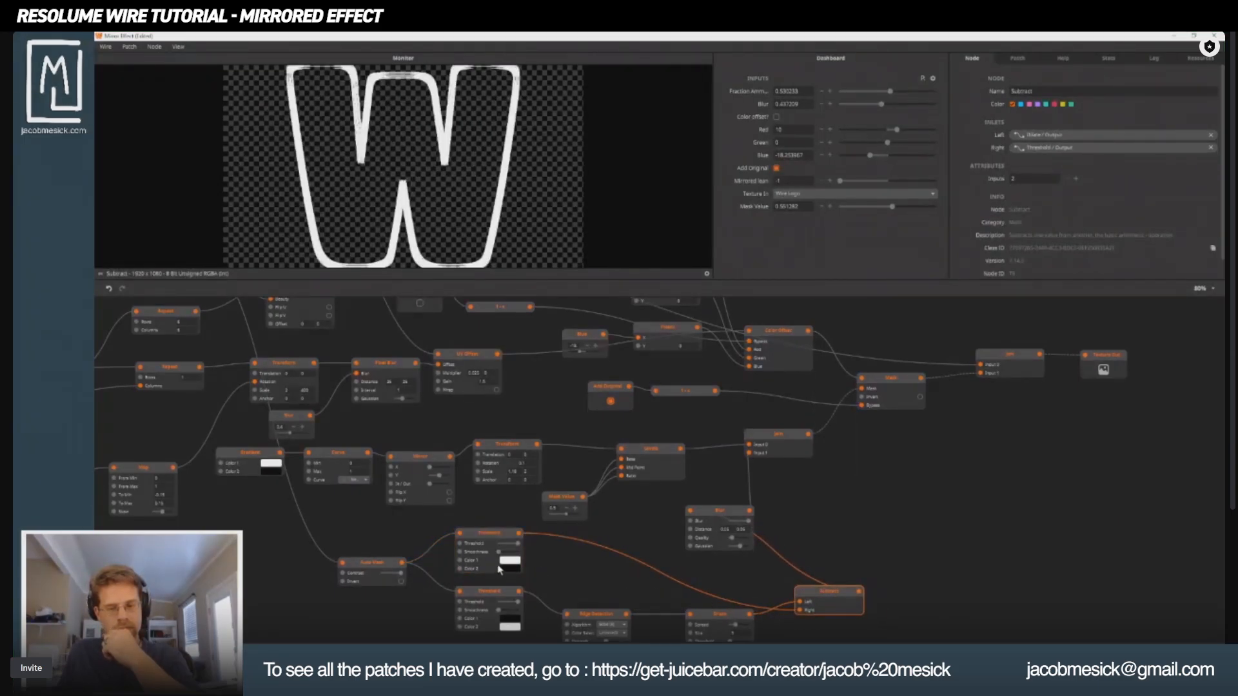
{"action": "mouse_move", "coordinate": [799, 608]}
{"action": "left_mouse_down"}
{"action": "mouse_move", "coordinate": [745, 613]}
{"action": "mouse_move", "coordinate": [800, 610]}
{"action": "left_mouse_up"}
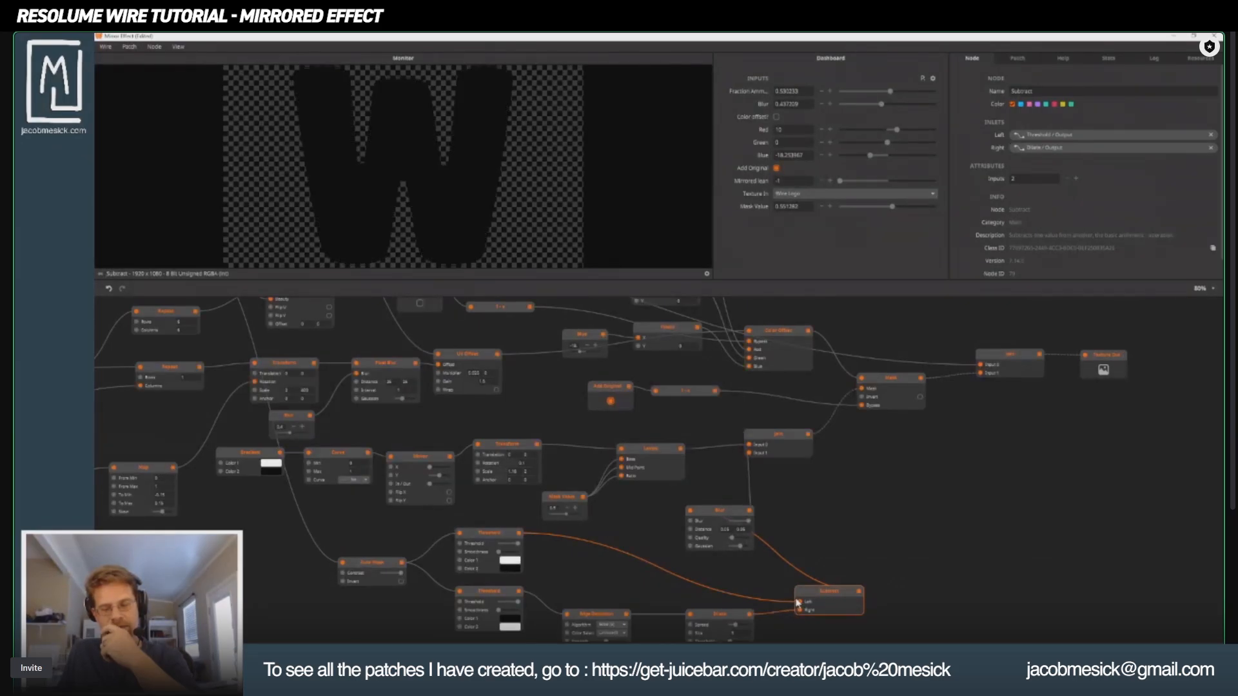
Step: Preview the duplicated Threshold and Subtract outputs and enlarge the monitor area above the patch
{"action": "left_click", "coordinate": [482, 539]}
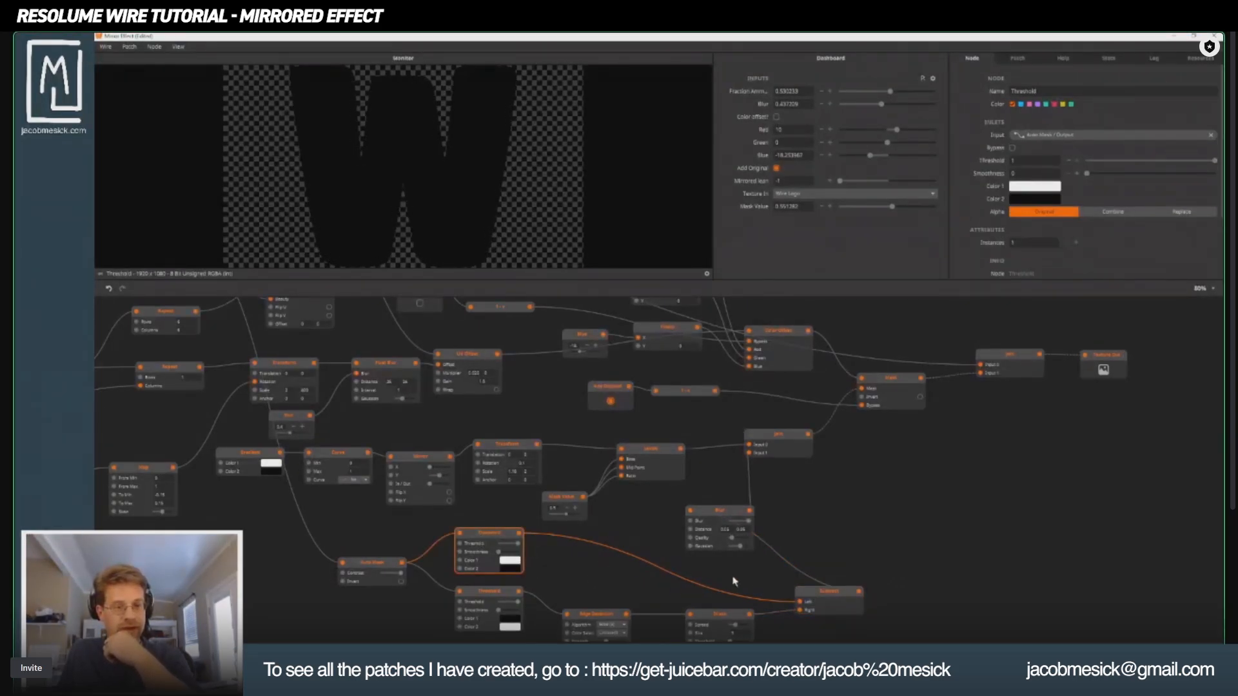
{"action": "left_click", "coordinate": [830, 603]}
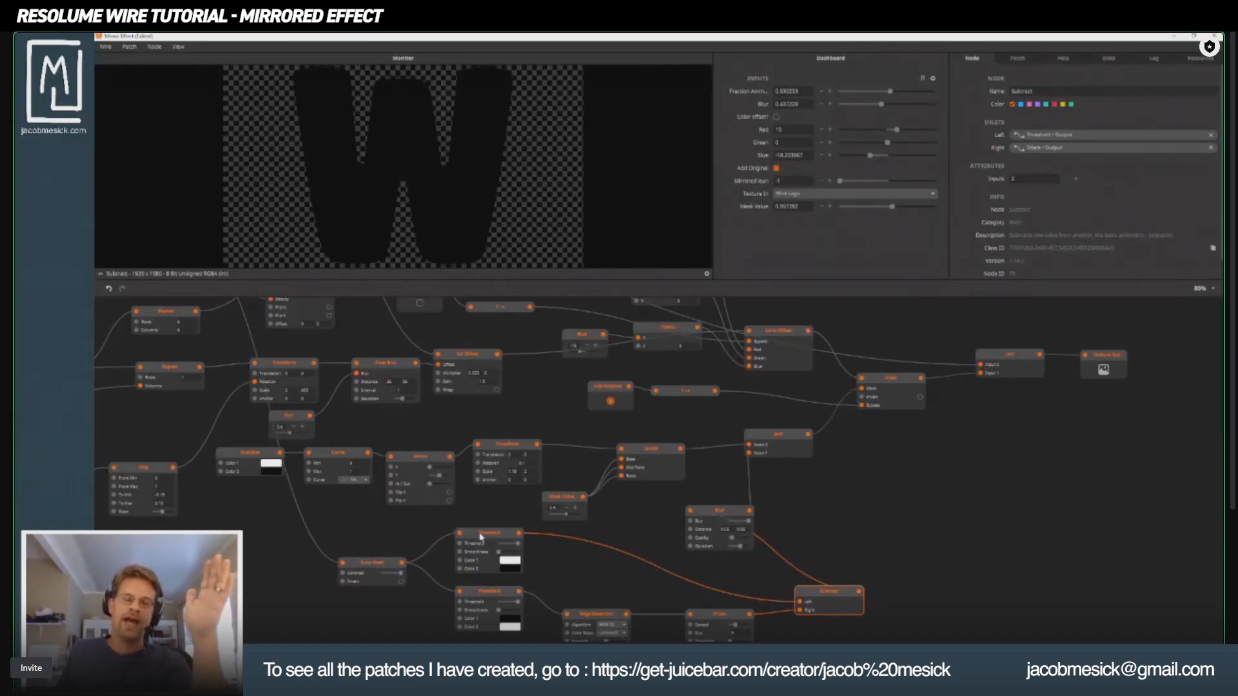
{"action": "scroll", "coordinate": [479, 536], "scroll_direction": "up", "scroll_amount": 3}
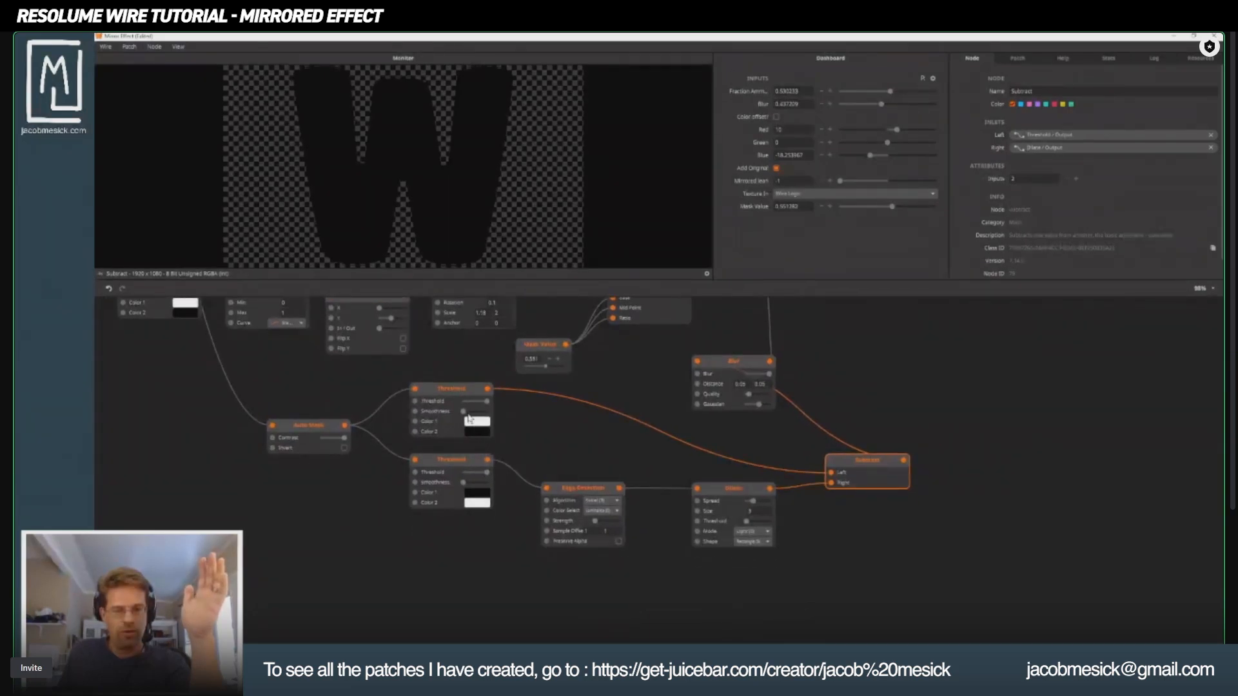
{"action": "scroll", "coordinate": [470, 419], "scroll_direction": "up", "scroll_amount": 1}
{"action": "left_click_drag", "start_coordinate": [483, 369], "coordinate": [659, 479]}
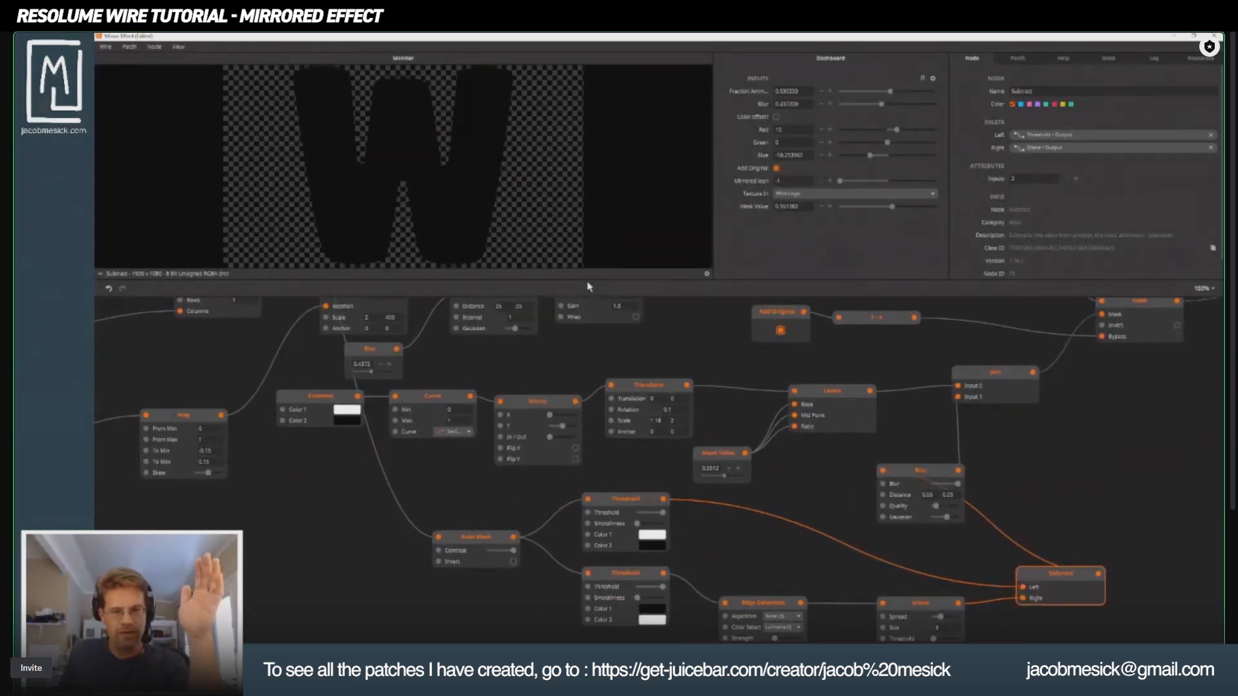
{"action": "left_click_drag", "start_coordinate": [587, 285], "coordinate": [589, 335]}
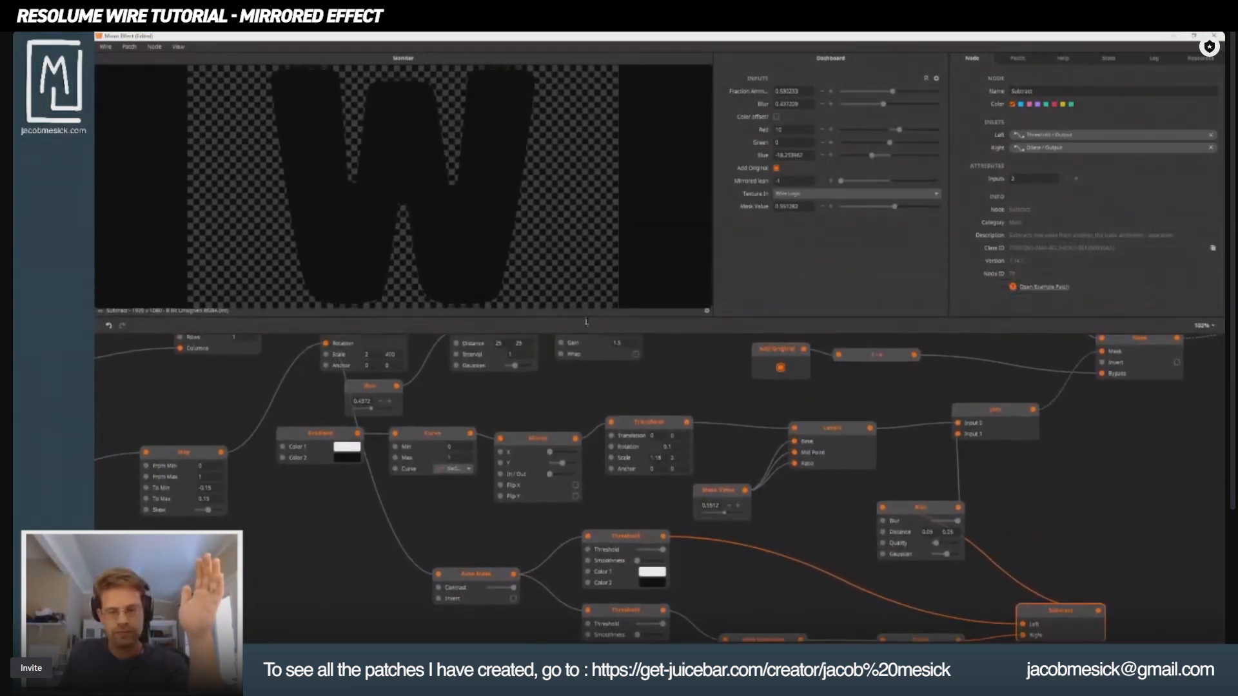
{"action": "left_click_drag", "start_coordinate": [638, 508], "coordinate": [607, 445]}
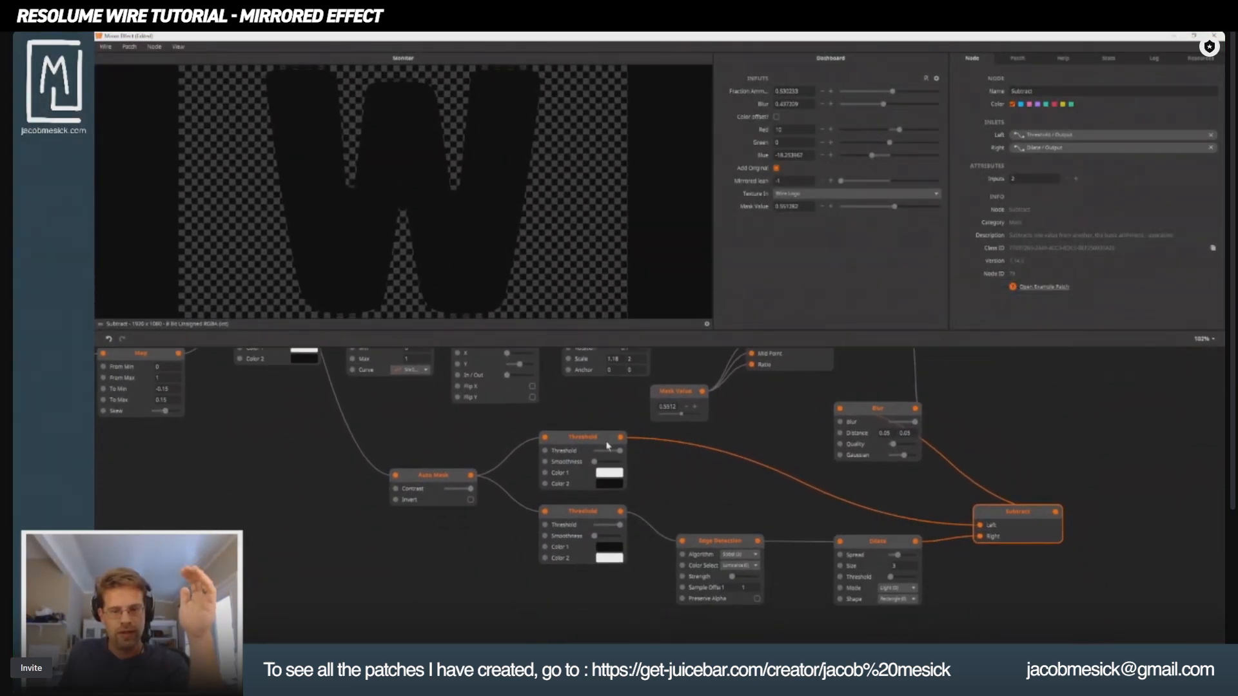
Step: Compare the outputs of both Threshold nodes, Edge Detection, Dilate and Subtract in the monitor
{"action": "left_click", "coordinate": [564, 443]}
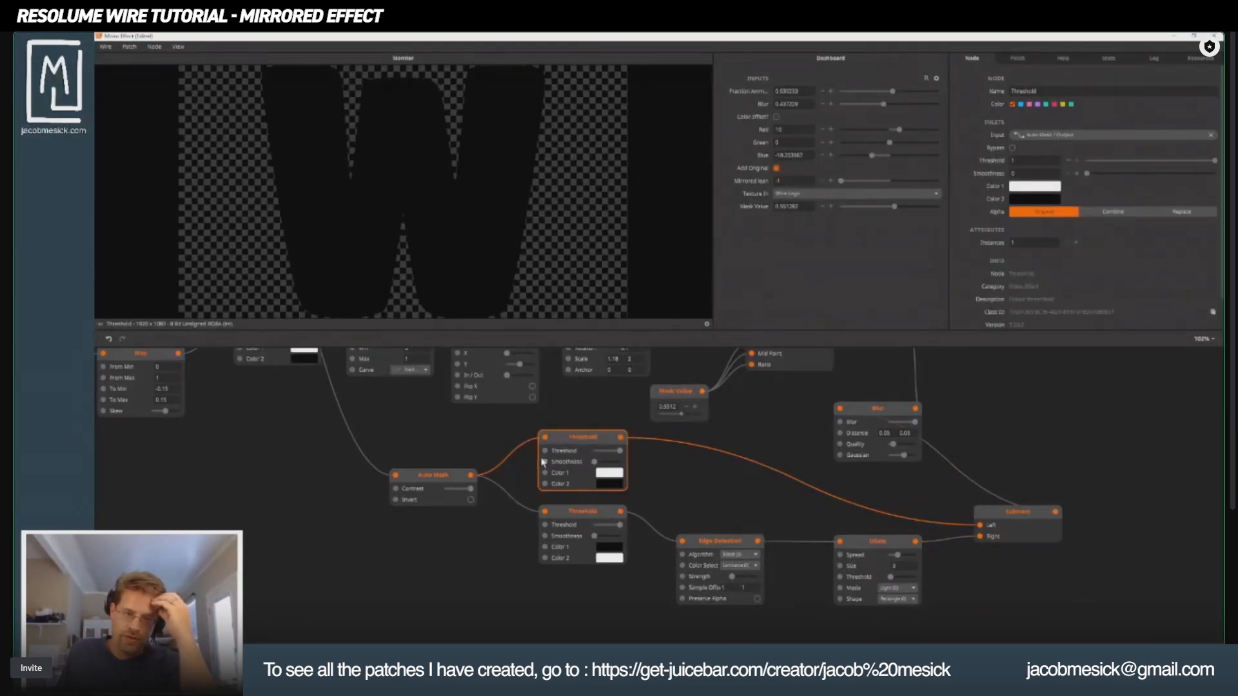
{"action": "left_click", "coordinate": [564, 514]}
{"action": "left_click", "coordinate": [731, 556]}
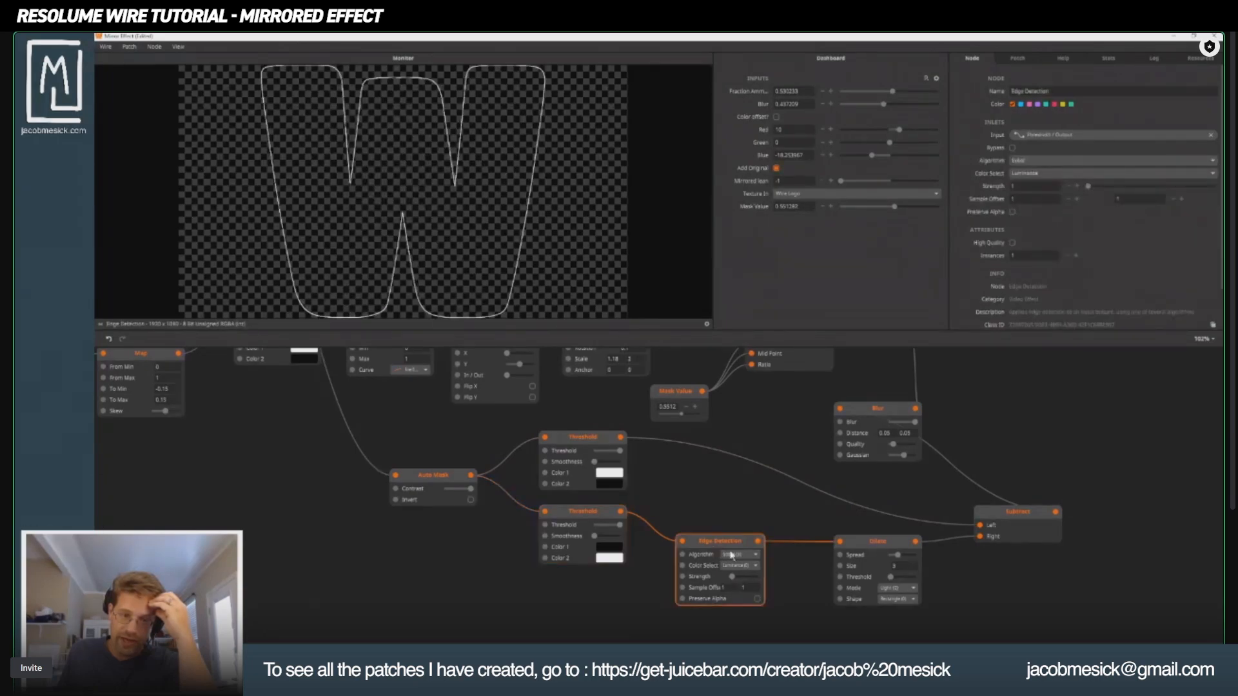
{"action": "left_click", "coordinate": [856, 548]}
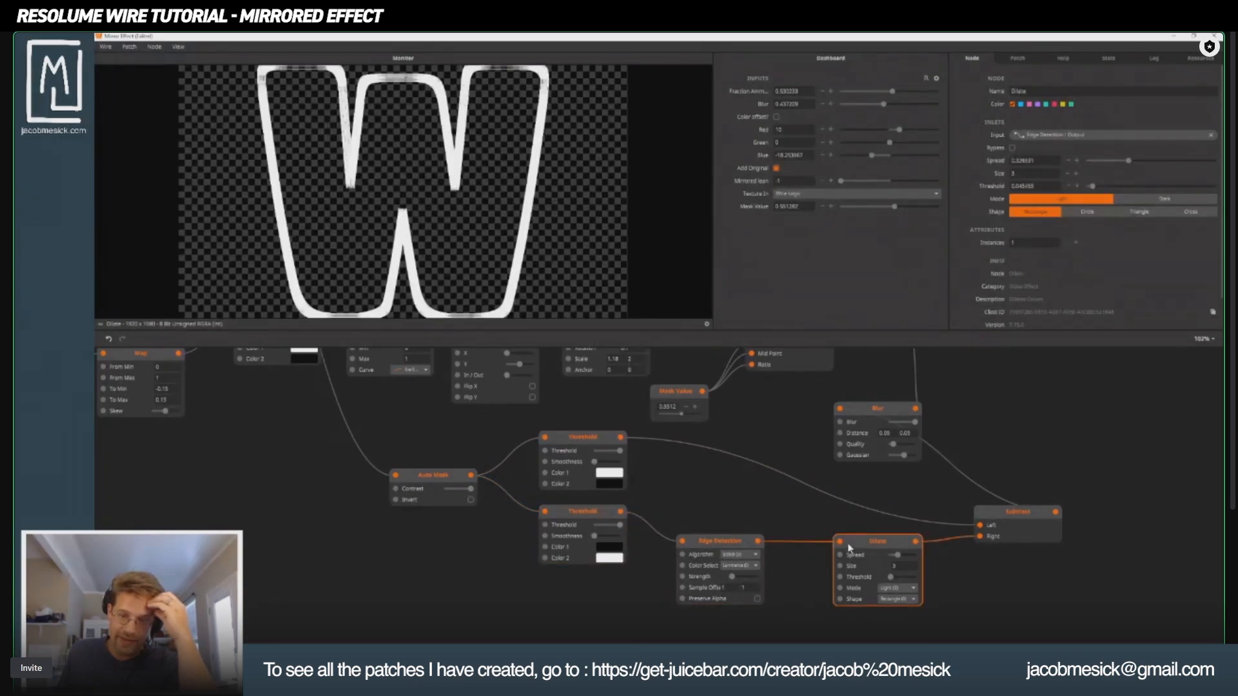
{"action": "left_click", "coordinate": [580, 442]}
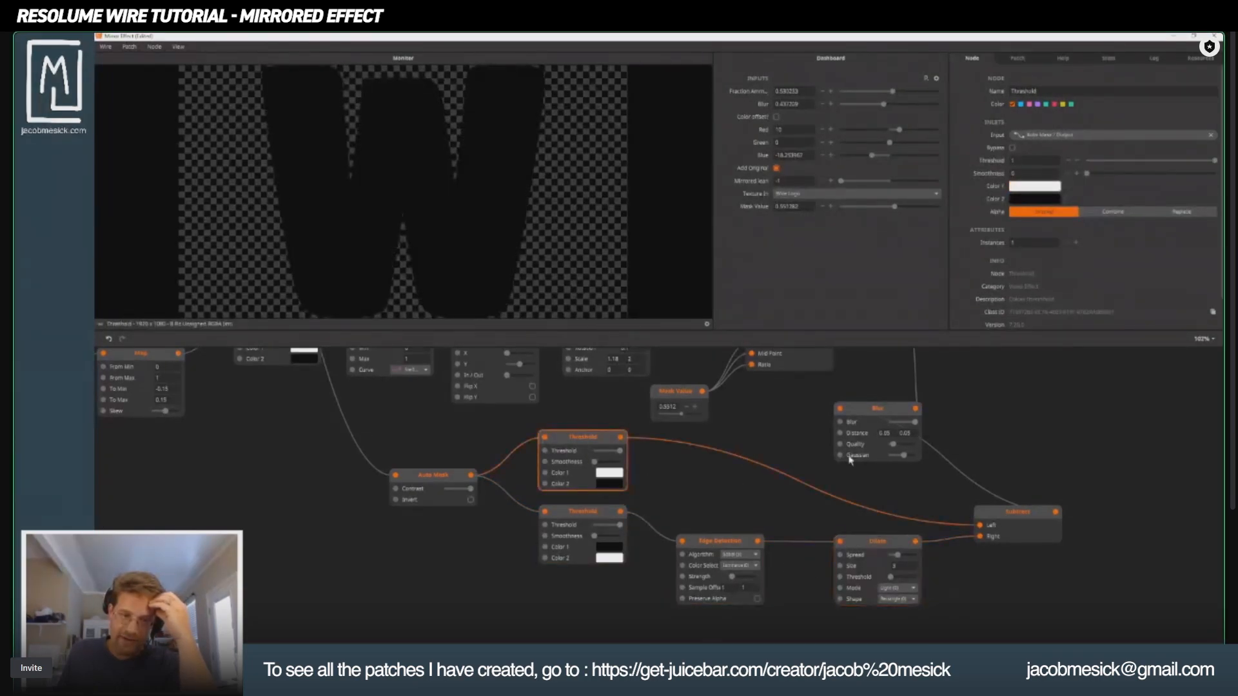
{"action": "left_click", "coordinate": [1035, 509]}
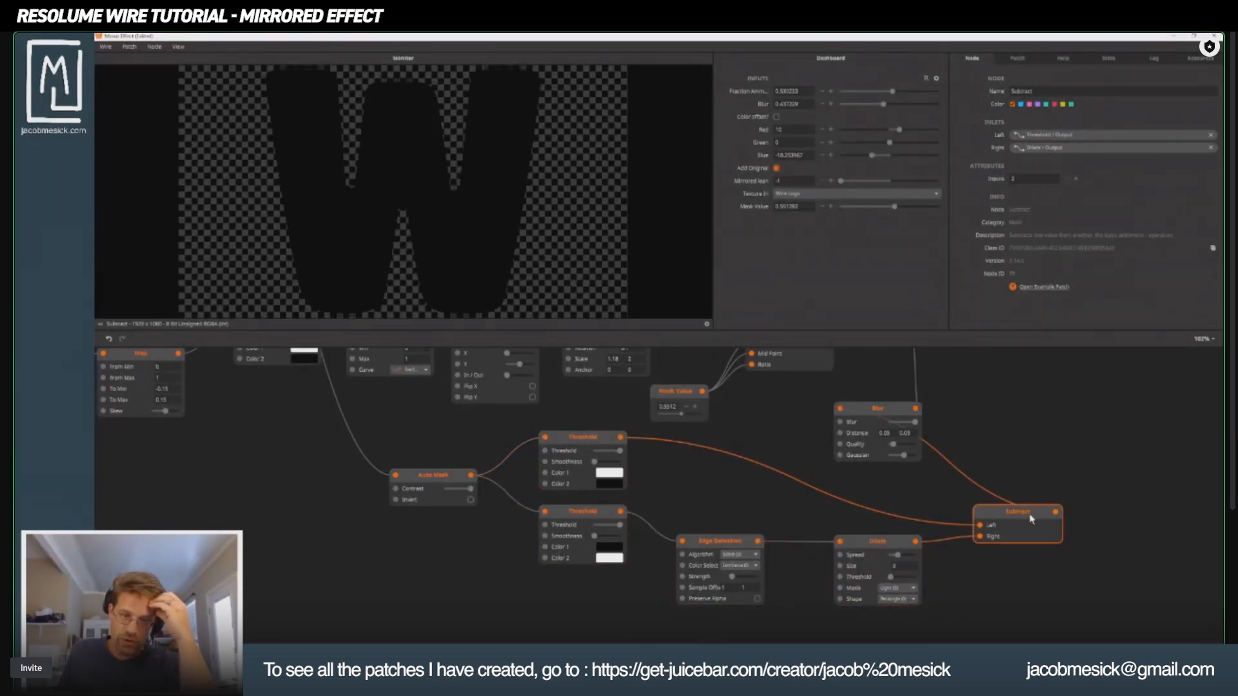
{"action": "left_click", "coordinate": [585, 444]}
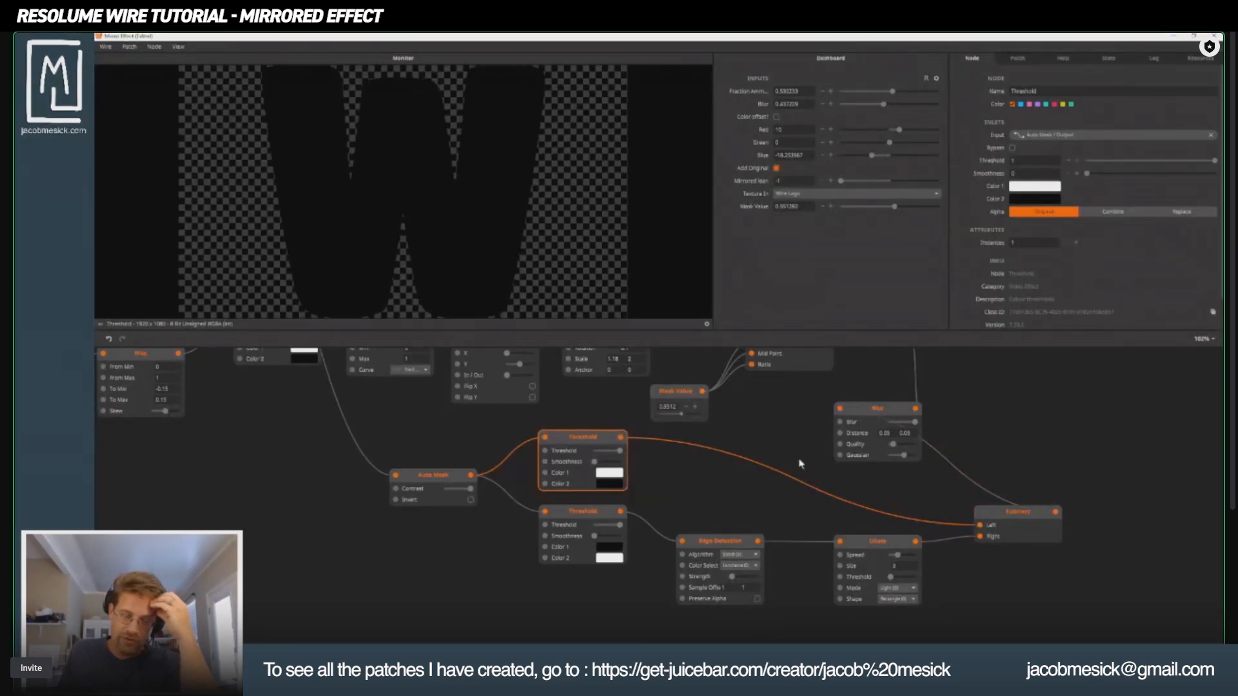
Step: Compare the outputs of Subtract, Blur and the Join feeding the Mask node in the monitor
{"action": "left_click", "coordinate": [999, 517]}
{"action": "left_click_drag", "start_coordinate": [873, 442], "coordinate": [803, 512]}
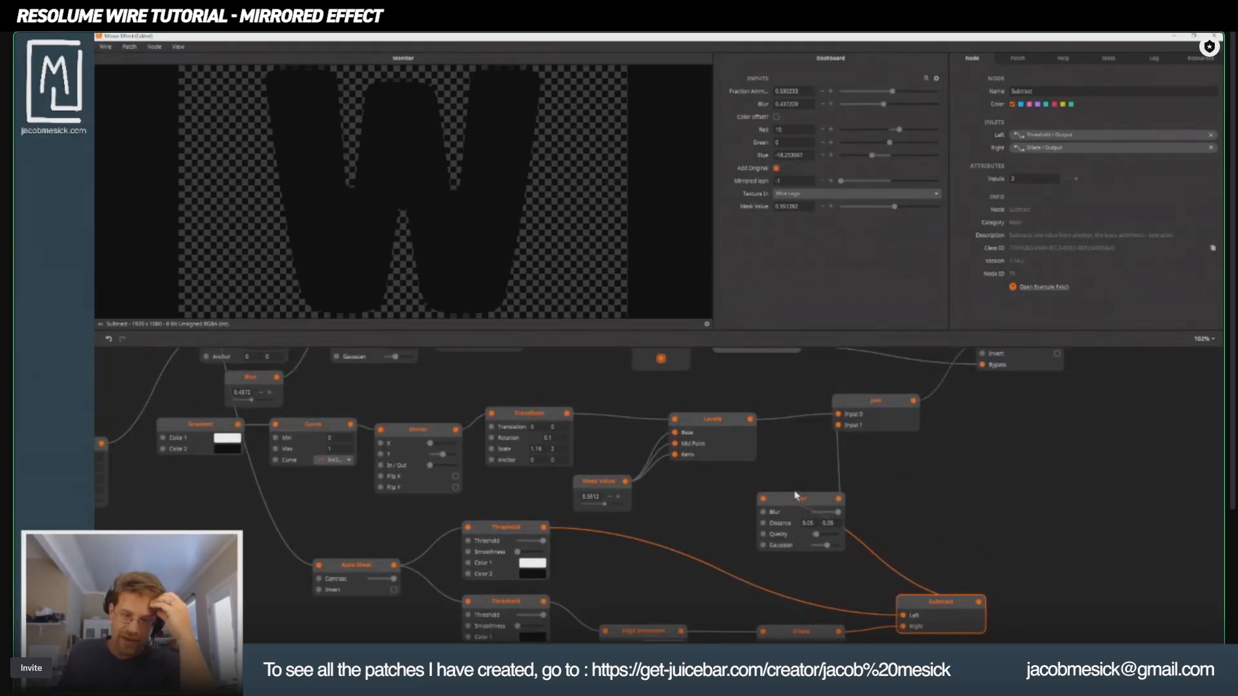
{"action": "left_click", "coordinate": [798, 498]}
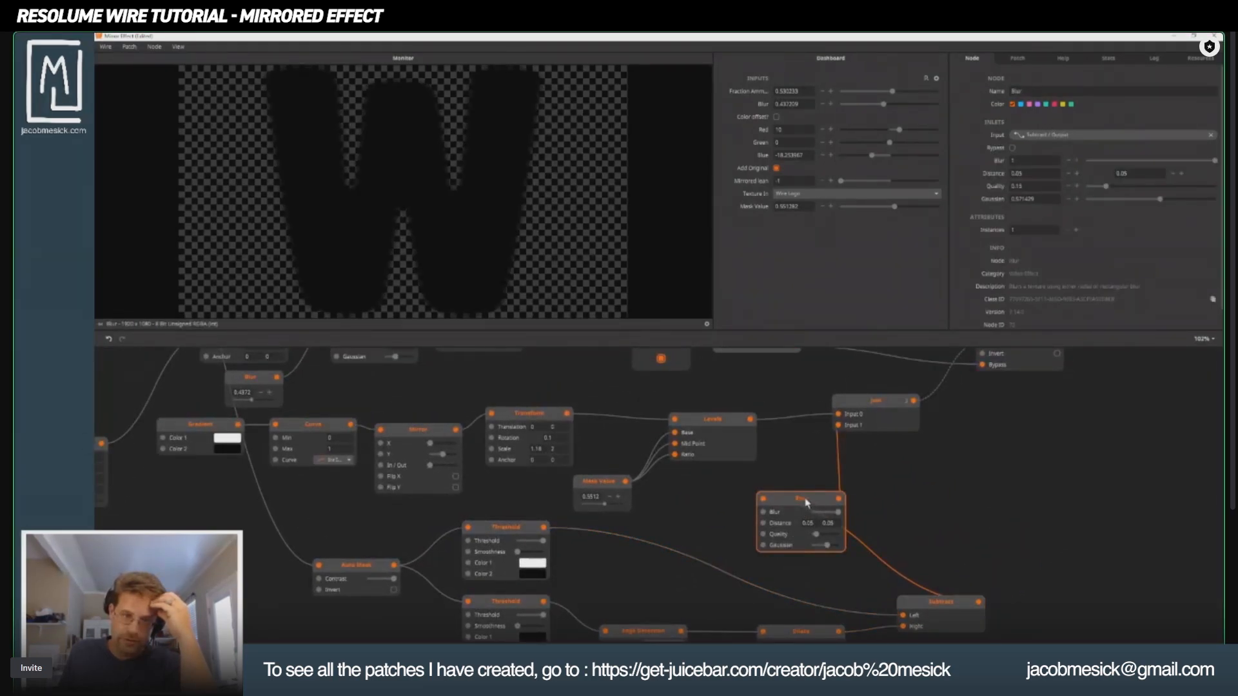
{"action": "left_click", "coordinate": [859, 414]}
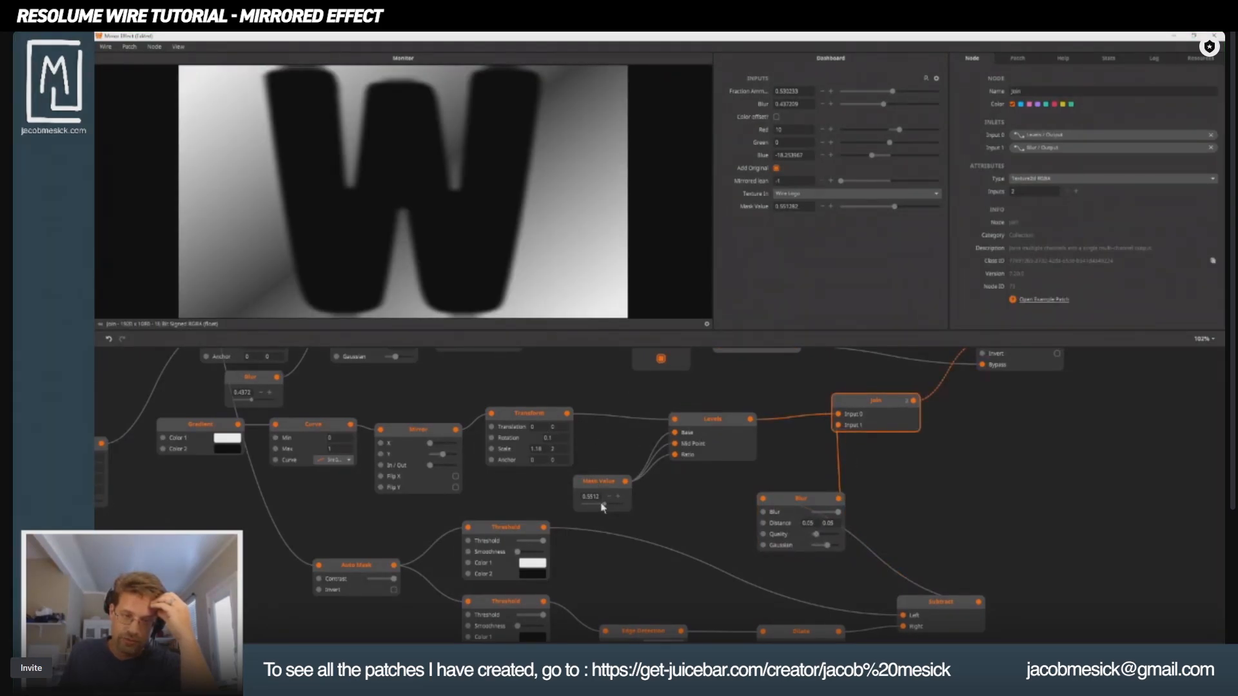
Step: Try a Mask Value of about 0.49 and preview the Mask and final Join outputs
{"action": "left_click_drag", "start_coordinate": [603, 511], "coordinate": [604, 507]}
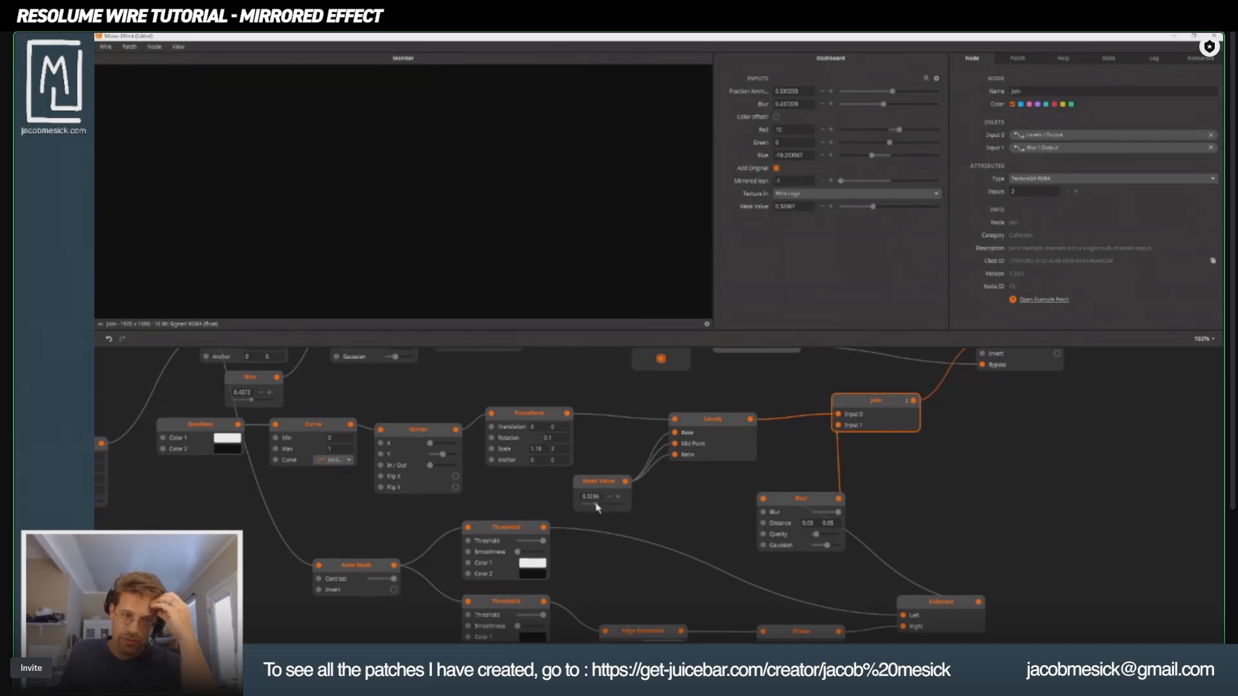
{"action": "scroll", "coordinate": [645, 503], "scroll_direction": "up", "scroll_amount": 5}
{"action": "scroll", "coordinate": [645, 503], "scroll_direction": "right", "scroll_amount": 7}
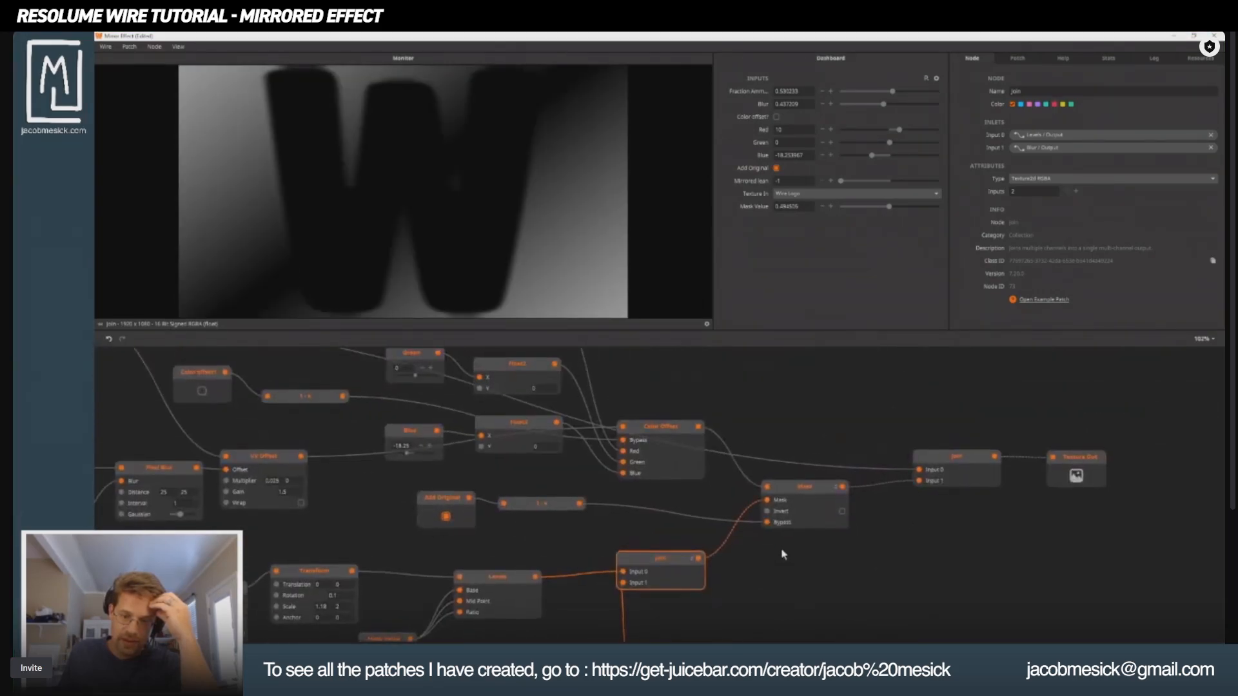
{"action": "left_click", "coordinate": [804, 493]}
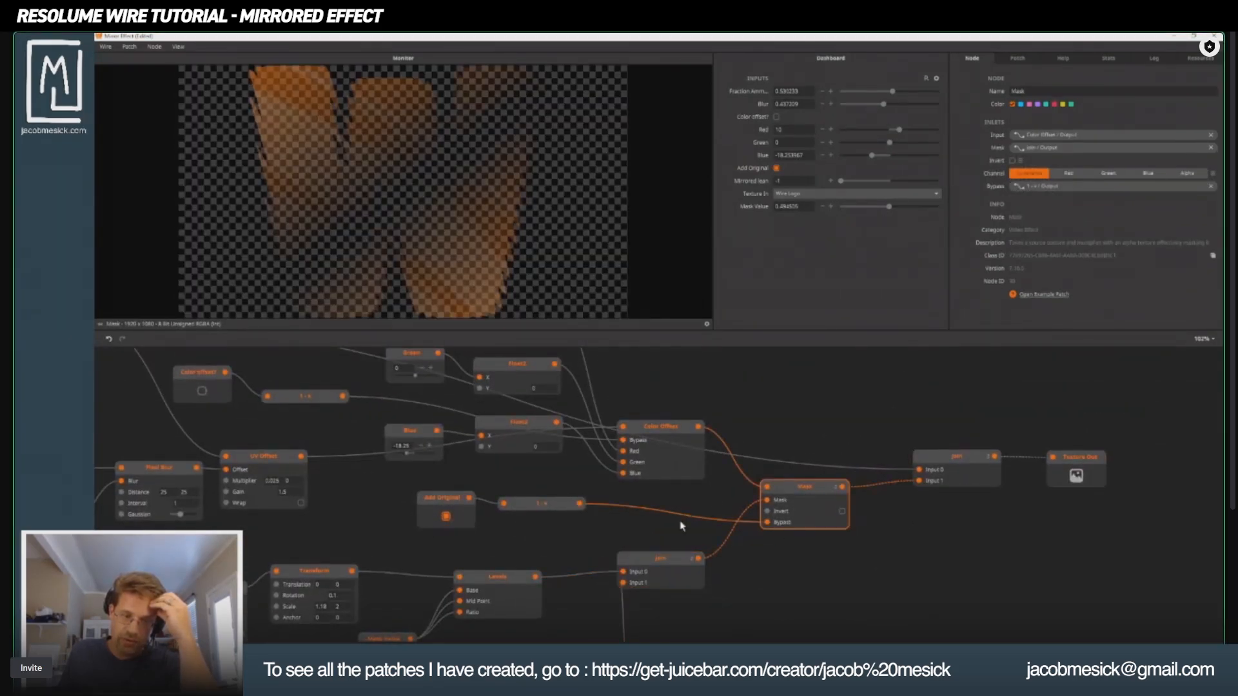
{"action": "left_click", "coordinate": [969, 458]}
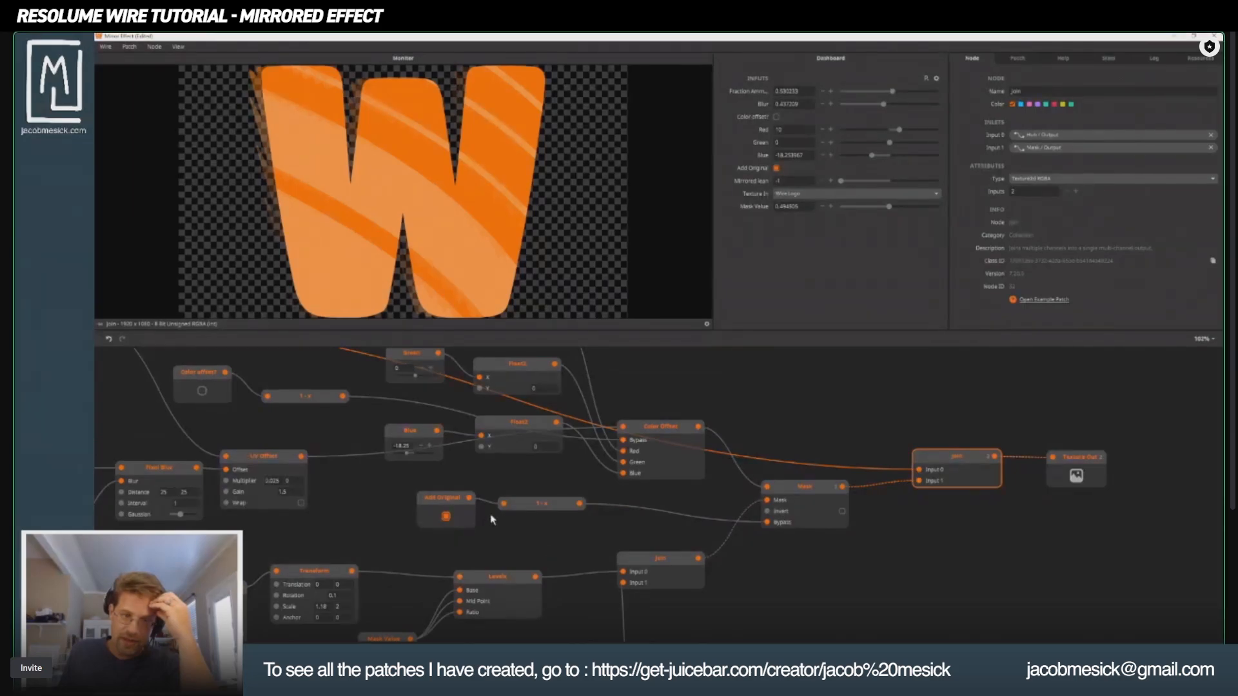
{"action": "left_click_drag", "start_coordinate": [495, 519], "coordinate": [657, 404]}
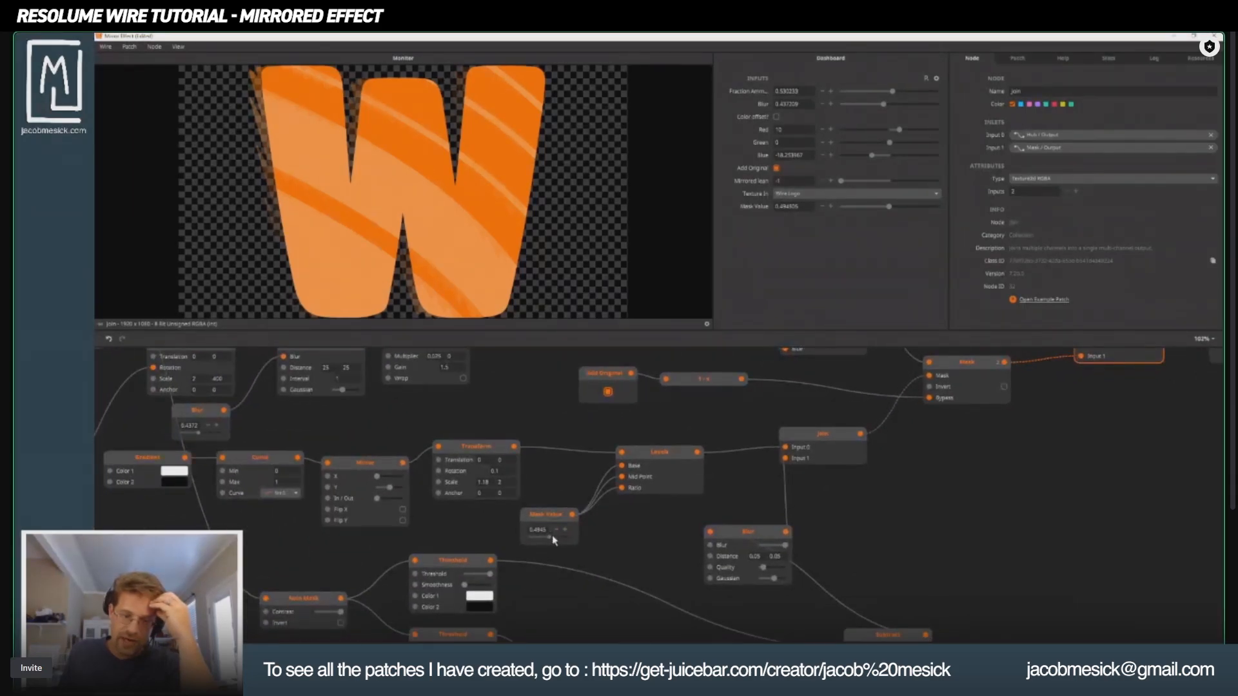
Step: Try a Mask Value of 1 and compare the outputs of Mask and both Join nodes
{"action": "left_click_drag", "start_coordinate": [552, 539], "coordinate": [575, 535]}
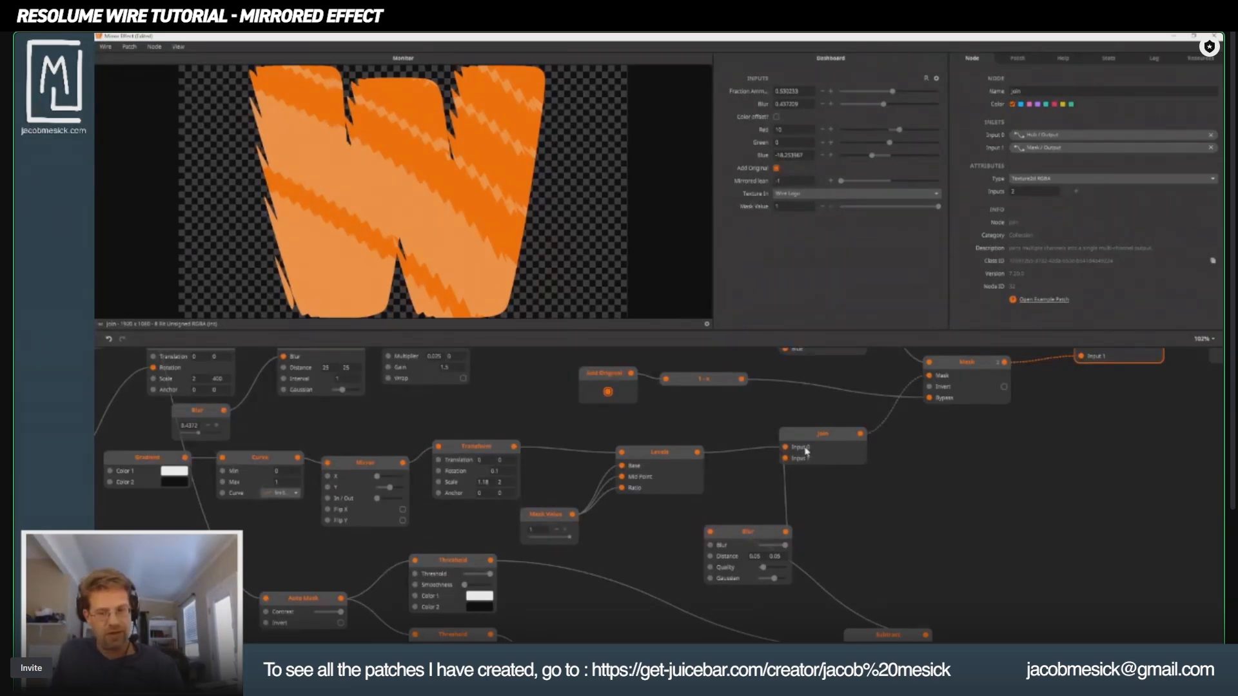
{"action": "left_click", "coordinate": [965, 374]}
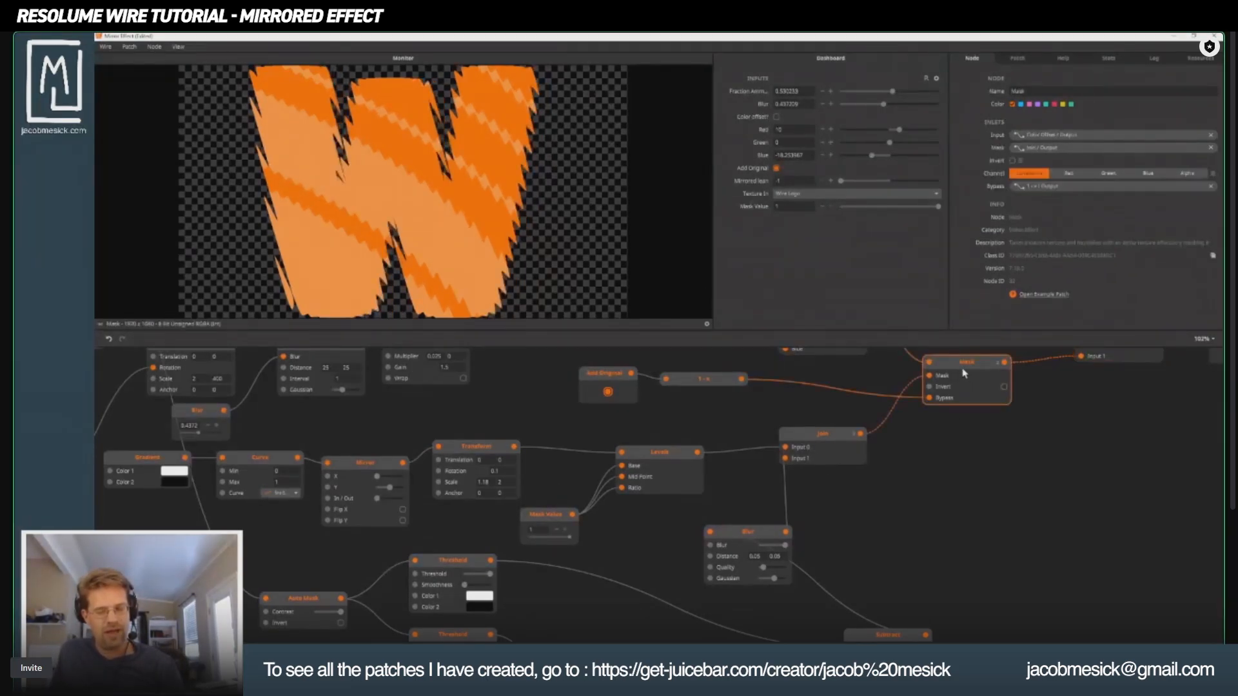
{"action": "left_click_drag", "start_coordinate": [621, 420], "coordinate": [638, 532]}
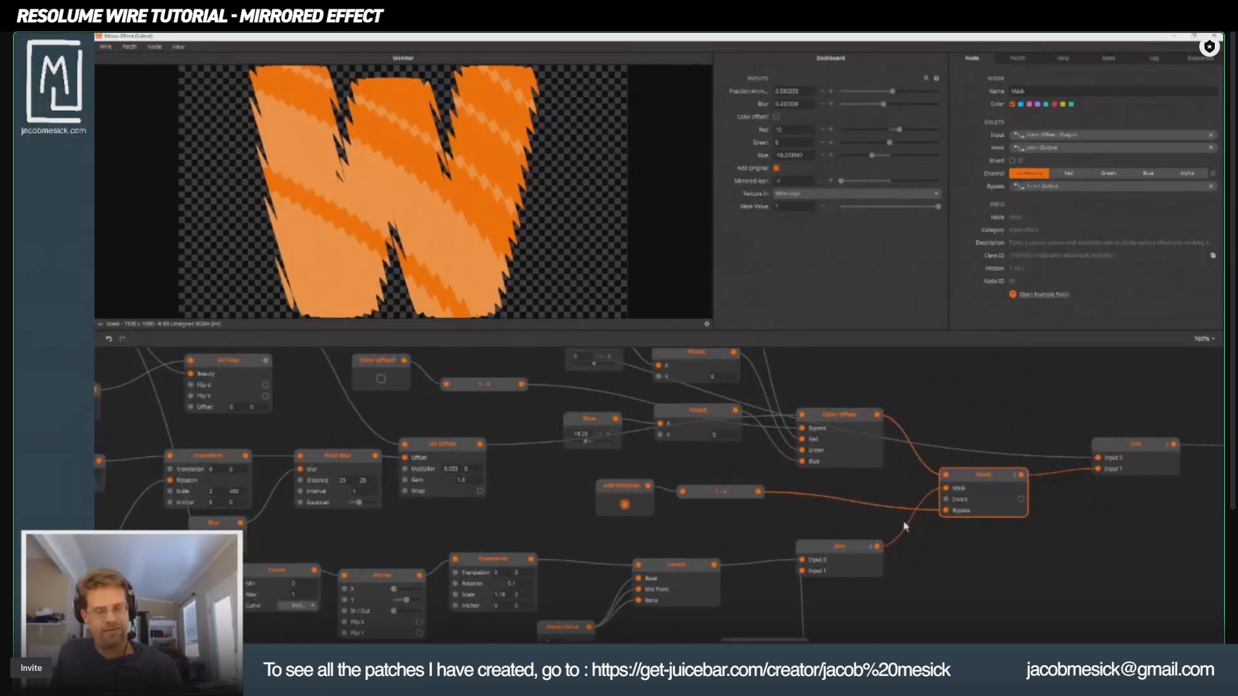
{"action": "left_click", "coordinate": [837, 547]}
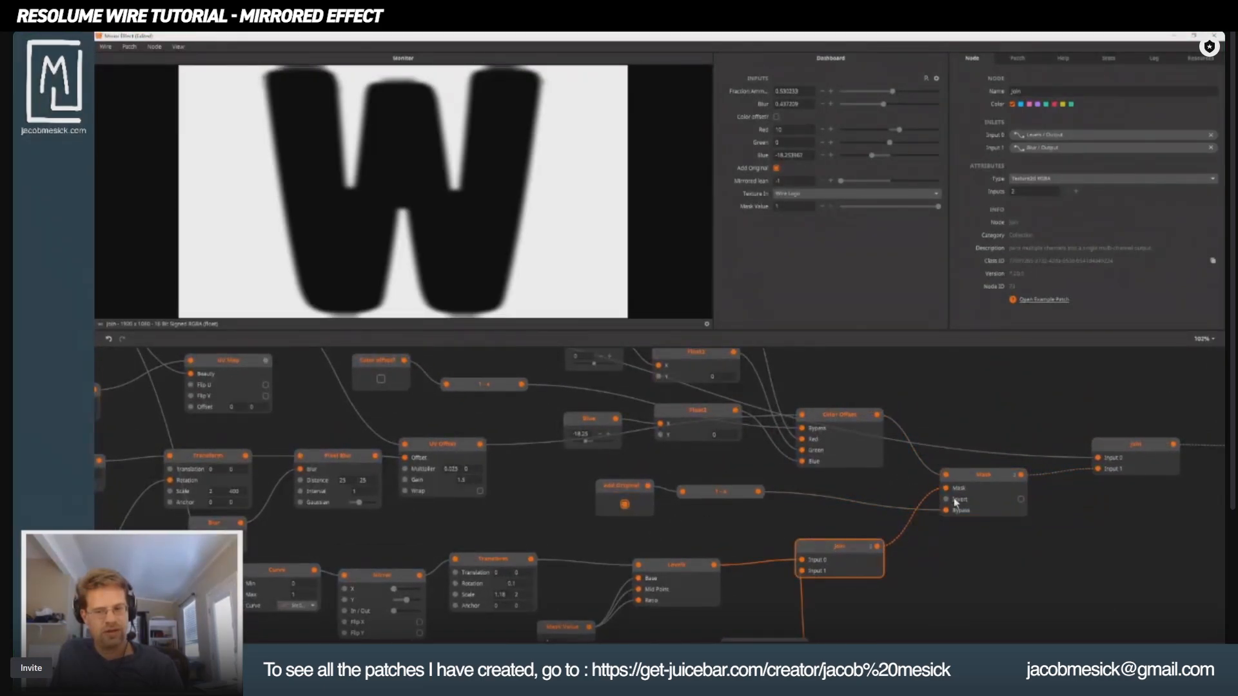
{"action": "left_click", "coordinate": [1147, 455]}
{"action": "left_click", "coordinate": [966, 477]}
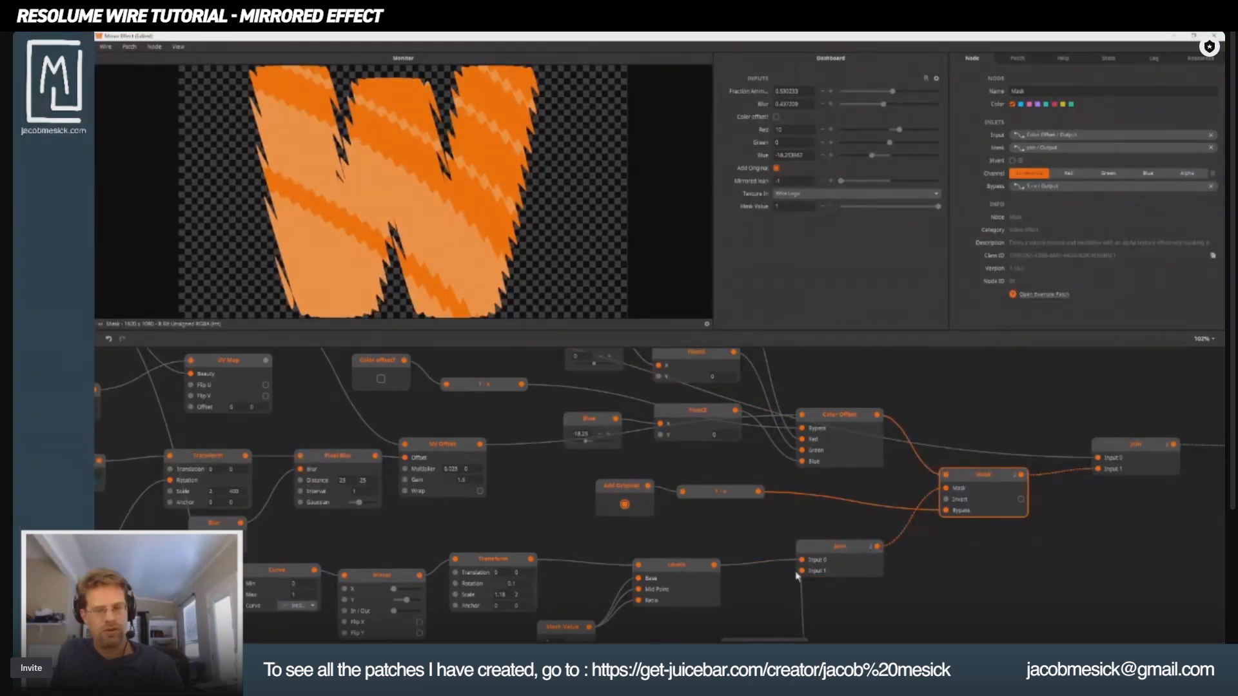
{"action": "left_click", "coordinate": [840, 550]}
{"action": "left_click_drag", "start_coordinate": [800, 562], "coordinate": [742, 484]}
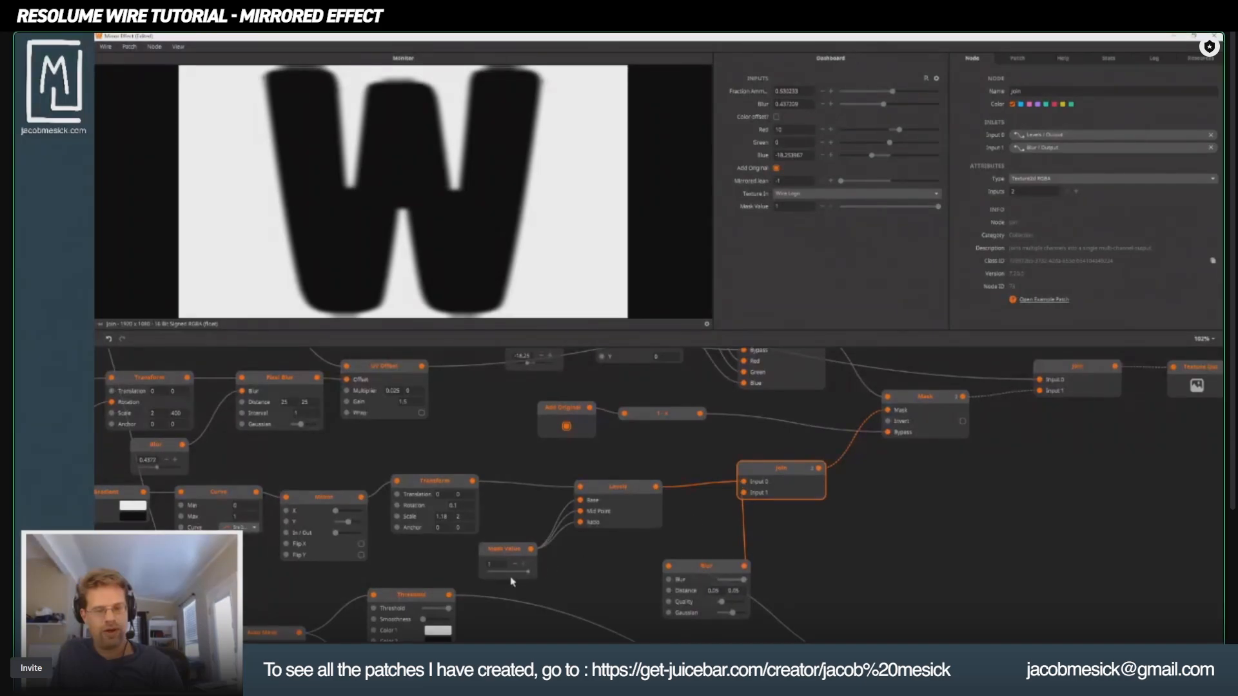
Step: Set Mask Value to about 0.527 and check the Mask and final Join outputs
{"action": "left_click_drag", "start_coordinate": [530, 572], "coordinate": [510, 573]}
{"action": "left_click_drag", "start_coordinate": [1034, 471], "coordinate": [944, 583]}
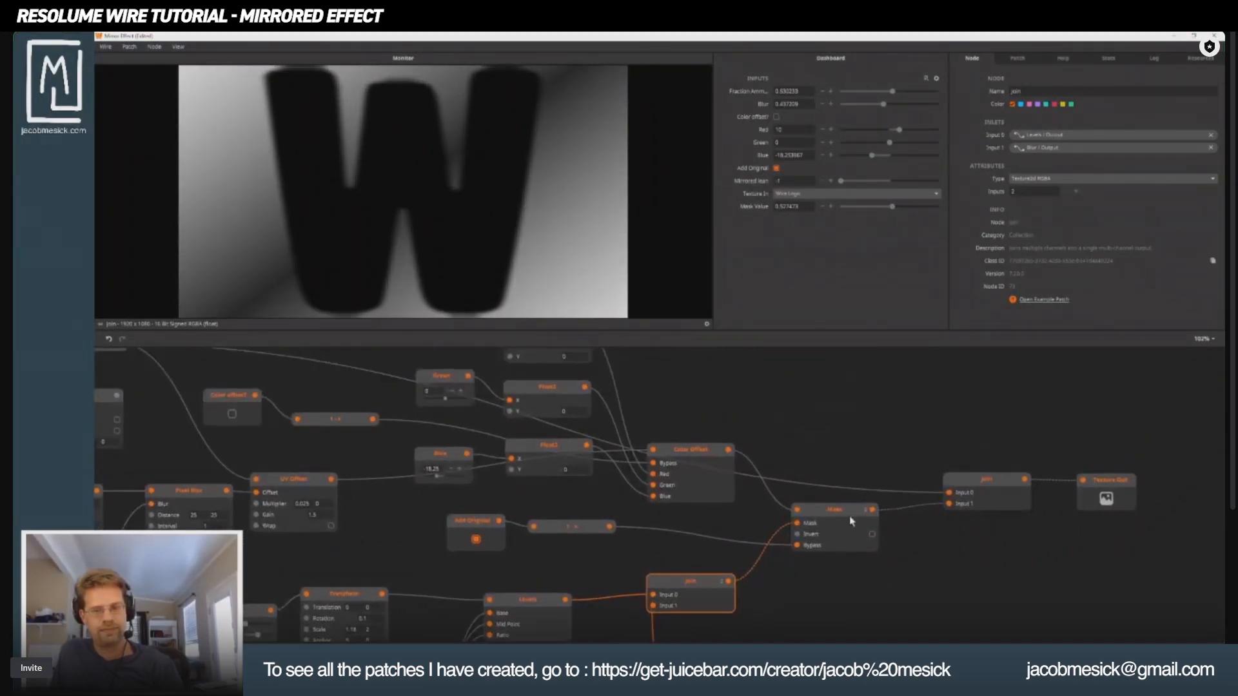
{"action": "left_click", "coordinate": [839, 515]}
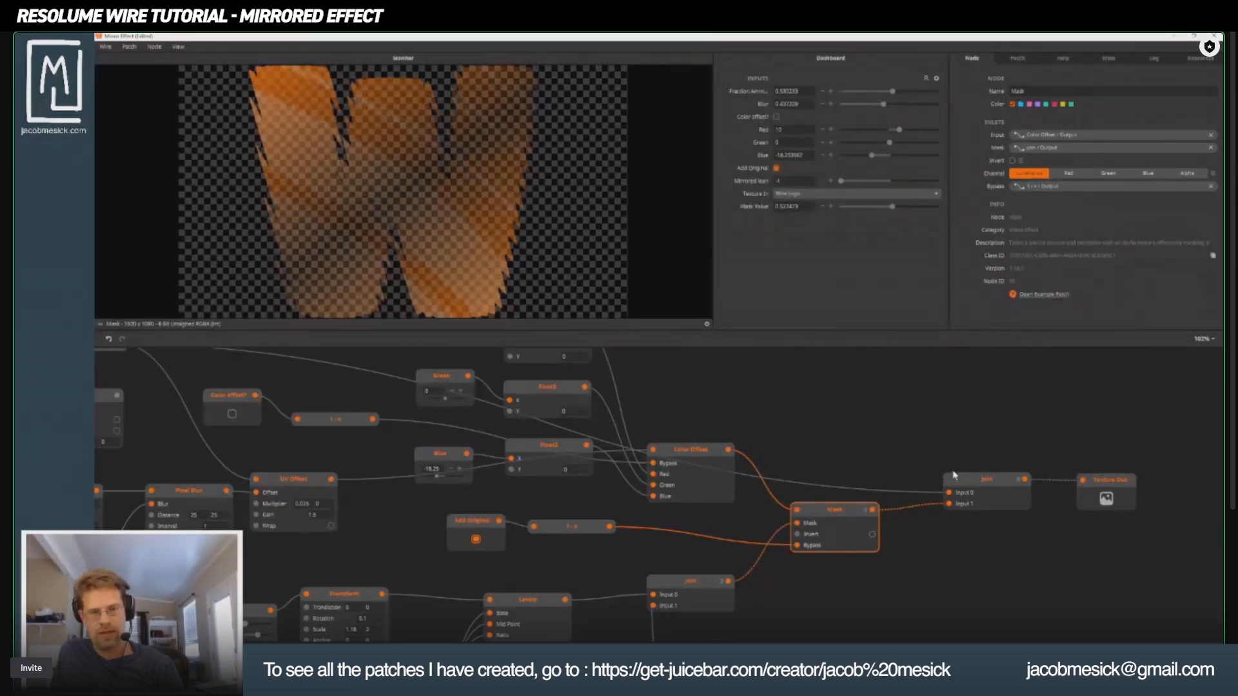
{"action": "left_click", "coordinate": [992, 478]}
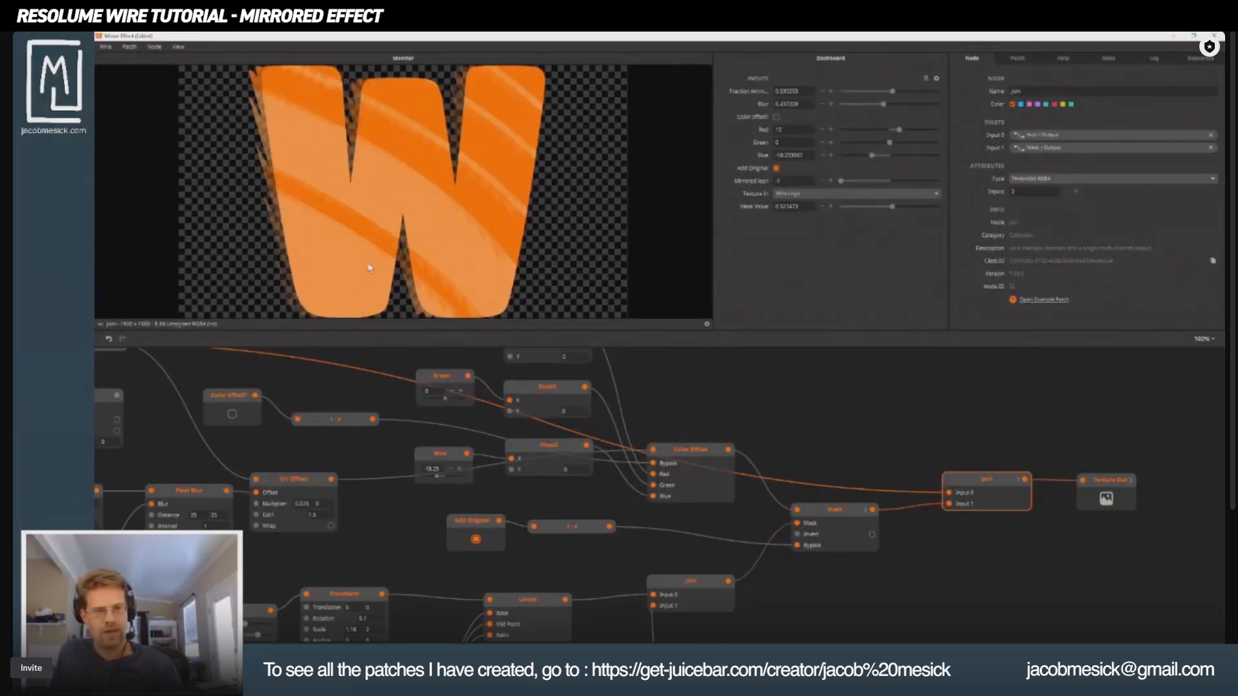
Step: Preview Levels and disconnect it from Input 0 of the Join that feeds the Mask
{"action": "left_click_drag", "start_coordinate": [491, 601], "coordinate": [578, 486]}
{"action": "left_click", "coordinate": [635, 488]}
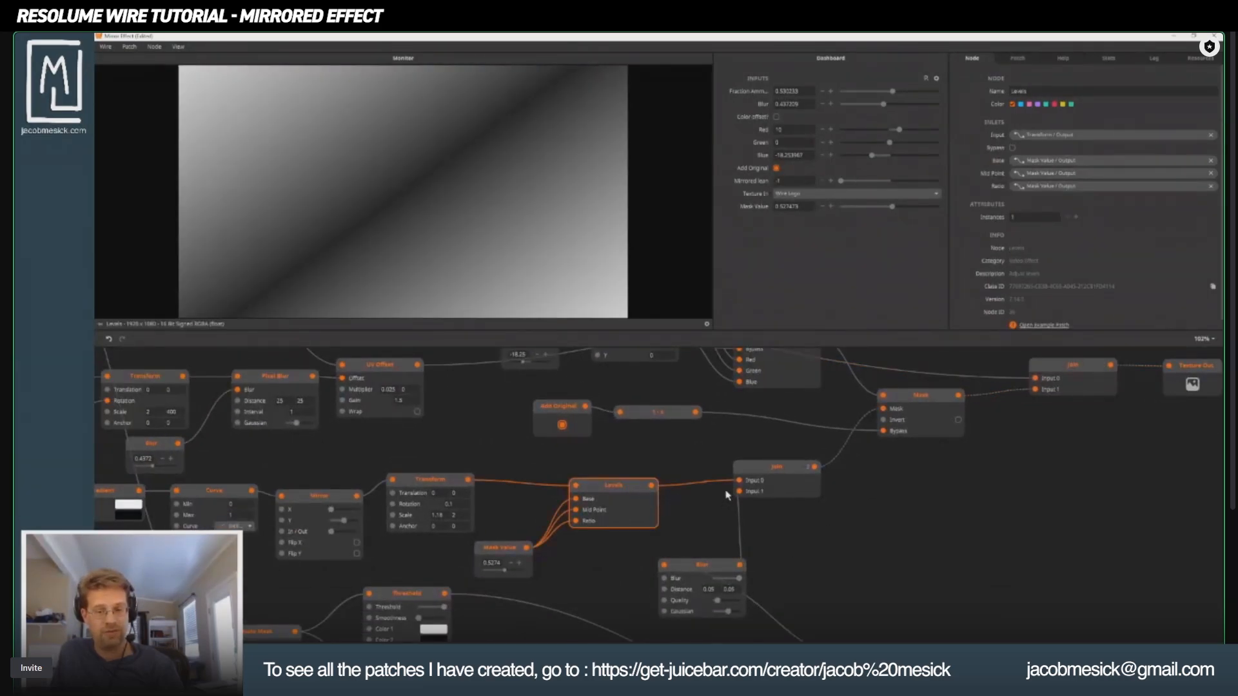
{"action": "left_click_drag", "start_coordinate": [739, 481], "coordinate": [700, 521]}
{"action": "left_click", "coordinate": [1059, 470]}
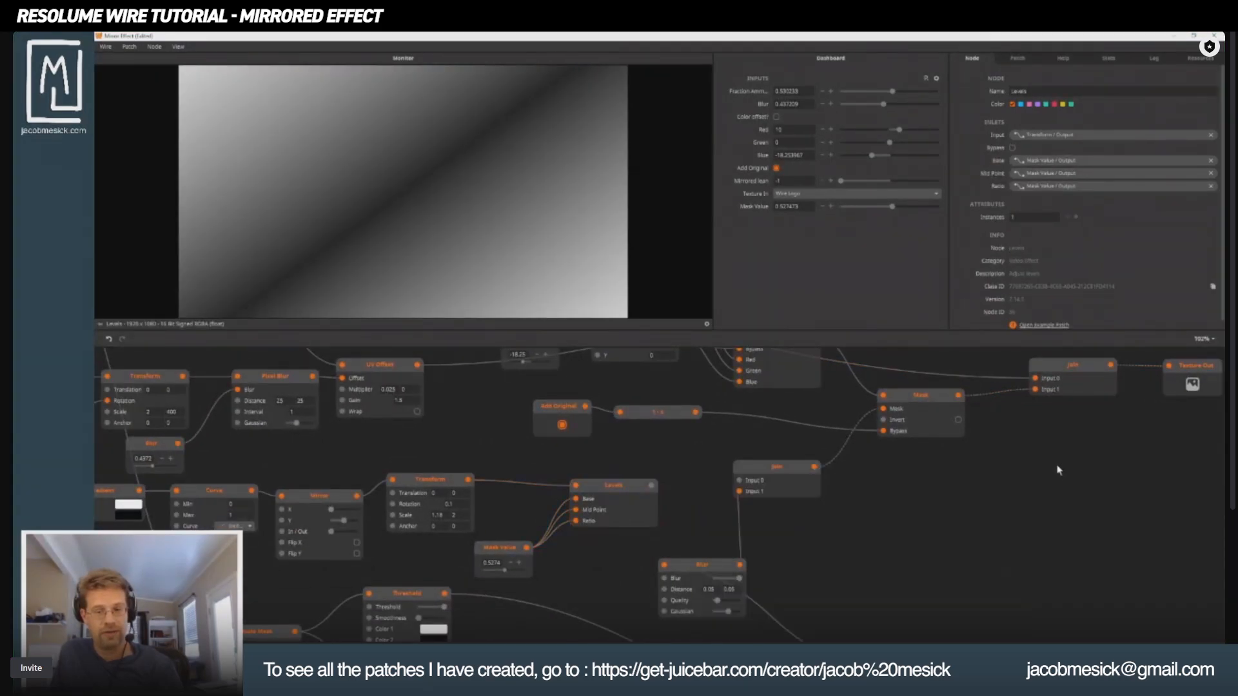
Step: Compare the outputs of the mask Join, Mask and final Join with only Blur feeding the mask Join
{"action": "left_click", "coordinate": [789, 478]}
{"action": "left_click_drag", "start_coordinate": [825, 487], "coordinate": [600, 562]}
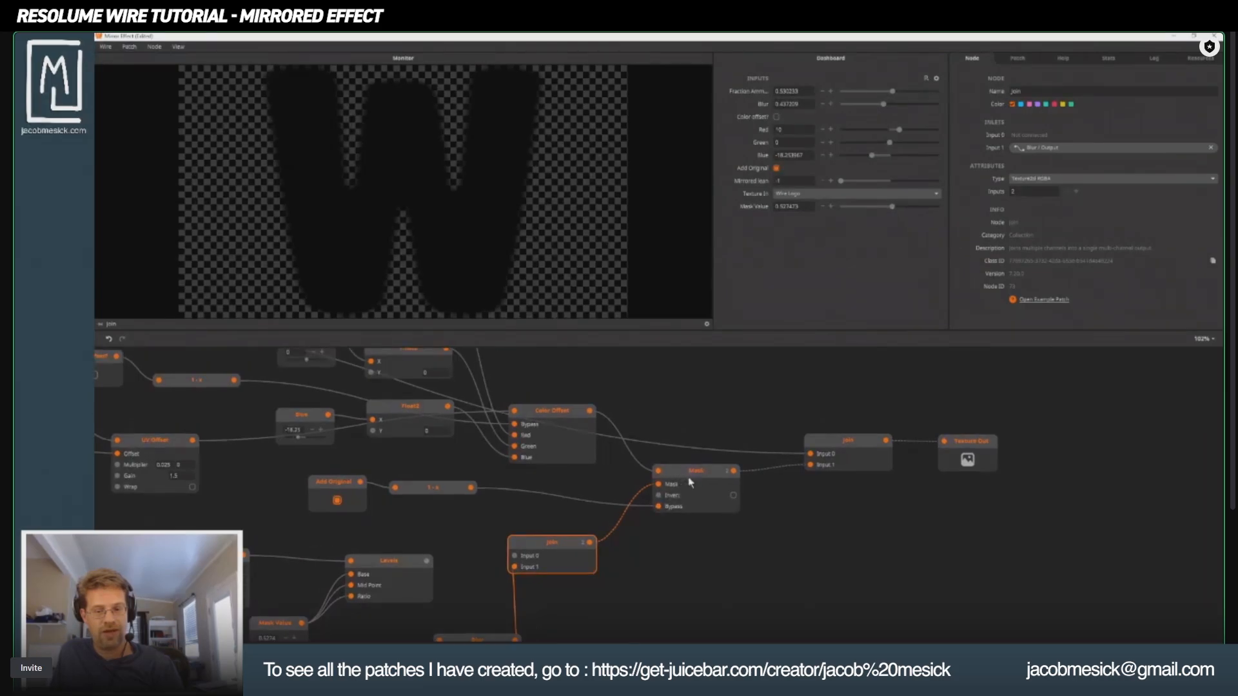
{"action": "left_click", "coordinate": [689, 480]}
{"action": "left_click", "coordinate": [863, 450]}
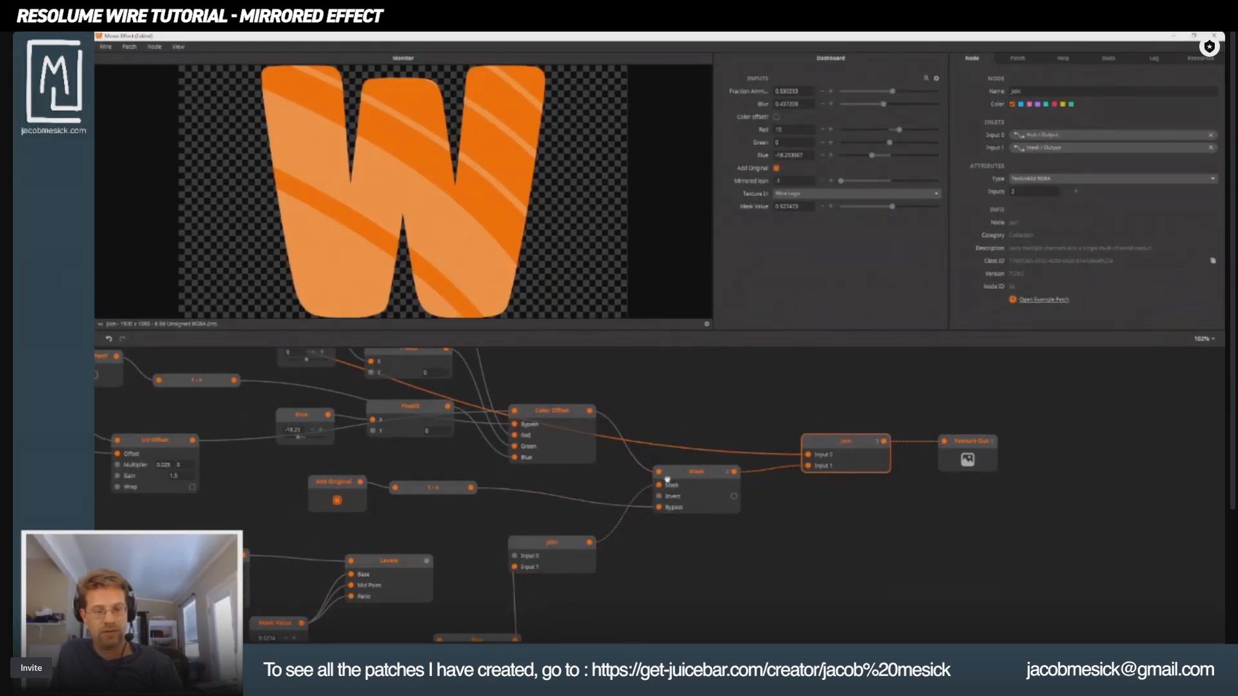
{"action": "scroll", "coordinate": [667, 480], "scroll_direction": "down", "scroll_amount": 5}
{"action": "scroll", "coordinate": [667, 480], "scroll_direction": "left", "scroll_amount": 2}
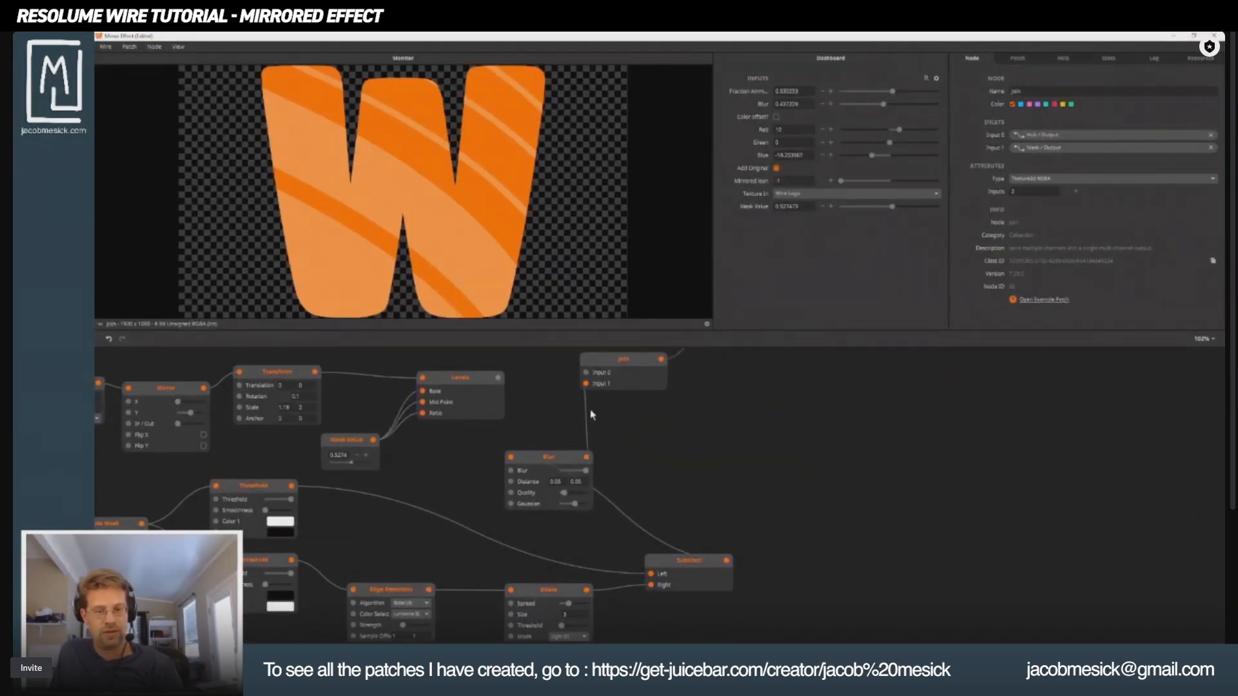
{"action": "left_click", "coordinate": [629, 364]}
{"action": "scroll", "coordinate": [631, 373], "scroll_direction": "up", "scroll_amount": 4}
{"action": "scroll", "coordinate": [630, 372], "scroll_direction": "right", "scroll_amount": 4}
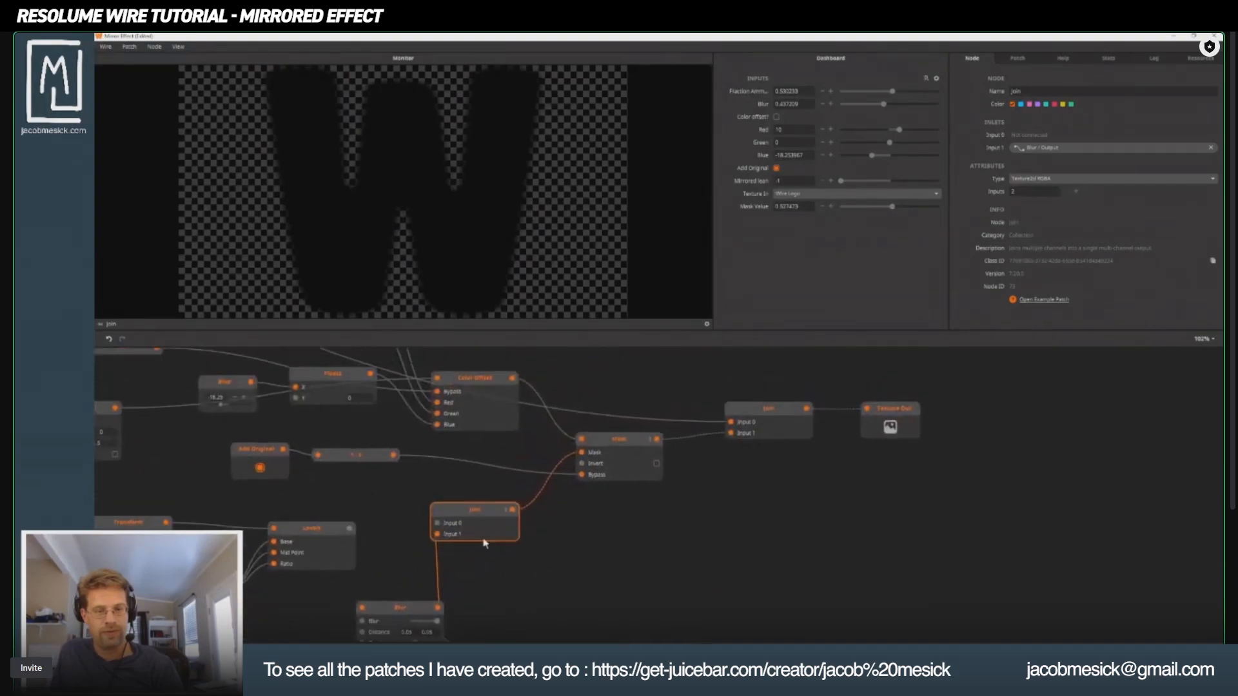
{"action": "left_click", "coordinate": [607, 450]}
{"action": "left_click", "coordinate": [487, 512]}
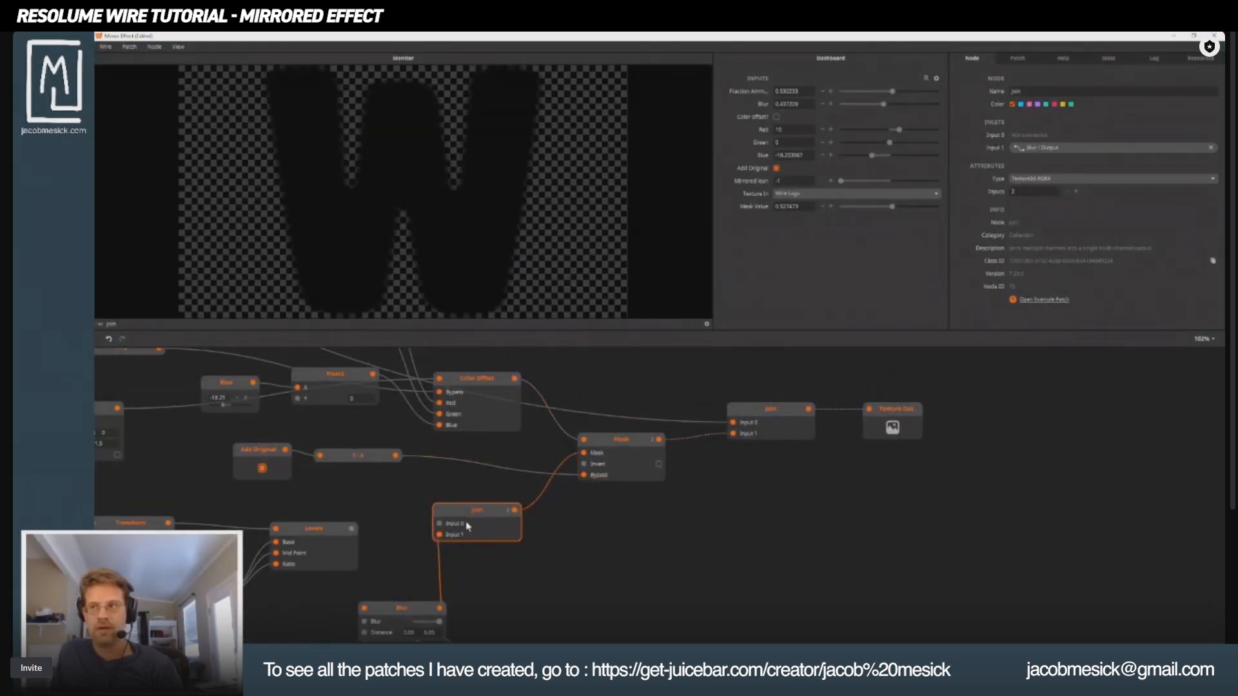
Step: Shift Auto Mask, both Threshold nodes, Edge Detection and Dilate away from the Blur branch and place Subtract close beside Dilate
{"action": "left_click_drag", "start_coordinate": [486, 511], "coordinate": [650, 461]}
{"action": "scroll", "coordinate": [643, 438], "scroll_direction": "down", "scroll_amount": 3}
{"action": "scroll", "coordinate": [643, 438], "scroll_direction": "left", "scroll_amount": 5}
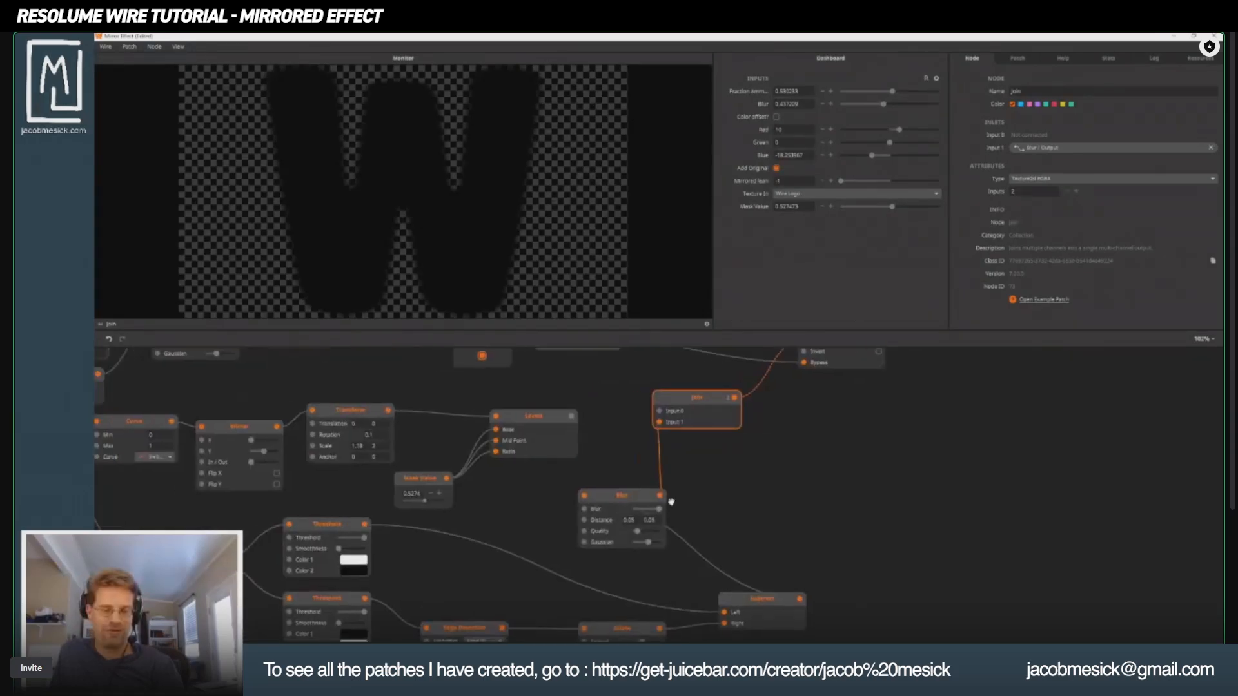
{"action": "left_click_drag", "start_coordinate": [643, 547], "coordinate": [934, 635]}
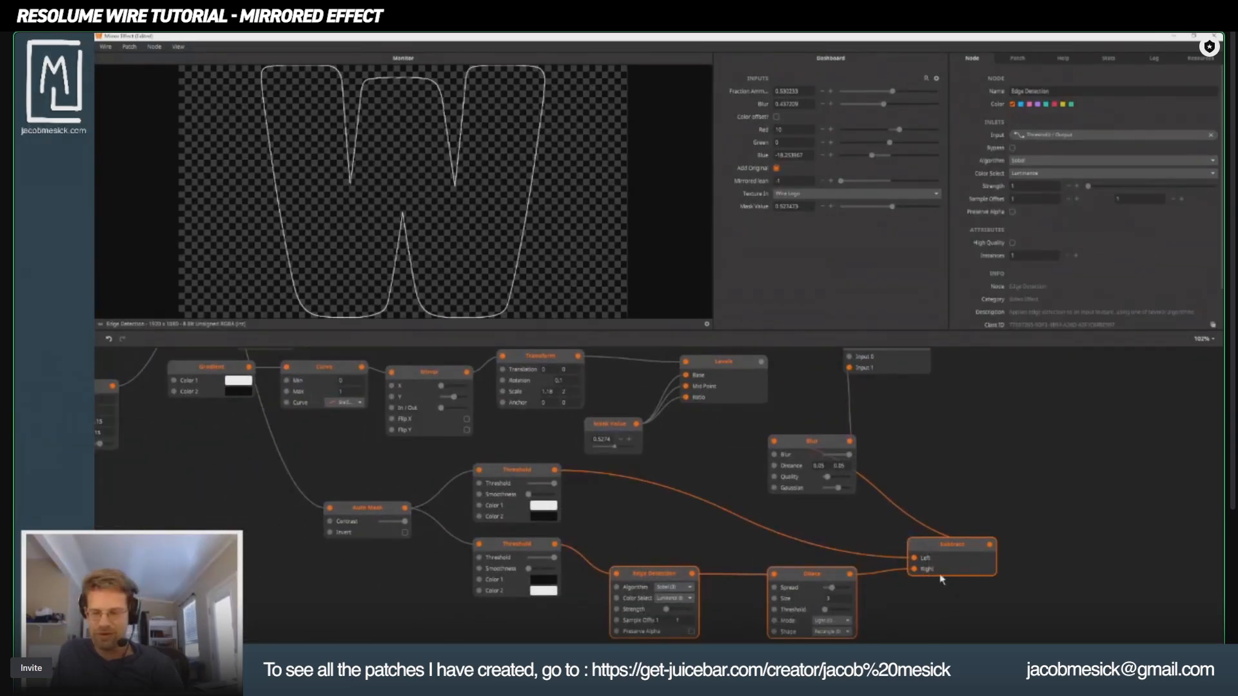
{"action": "mouse_move", "coordinate": [954, 559]}
{"action": "left_mouse_down"}
{"action": "mouse_move", "coordinate": [930, 552]}
{"action": "mouse_move", "coordinate": [940, 545]}
{"action": "left_mouse_up"}
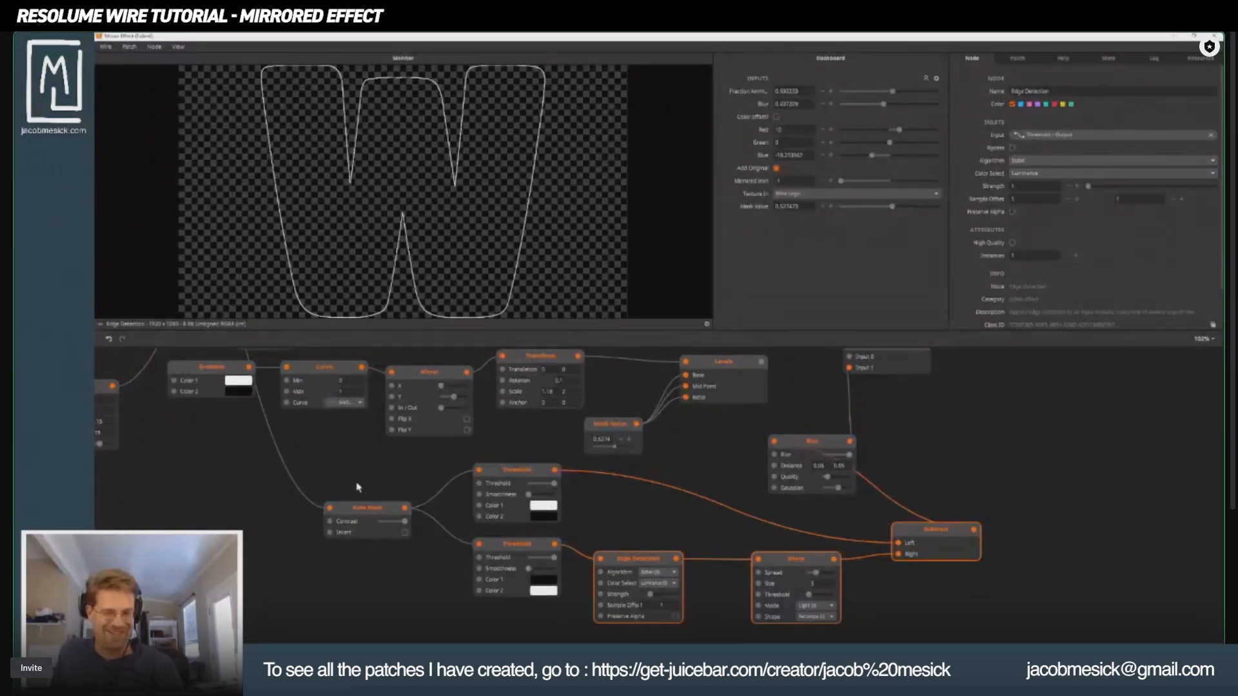
{"action": "left_click_drag", "start_coordinate": [354, 475], "coordinate": [753, 620]}
{"action": "left_click_drag", "start_coordinate": [786, 568], "coordinate": [670, 584]}
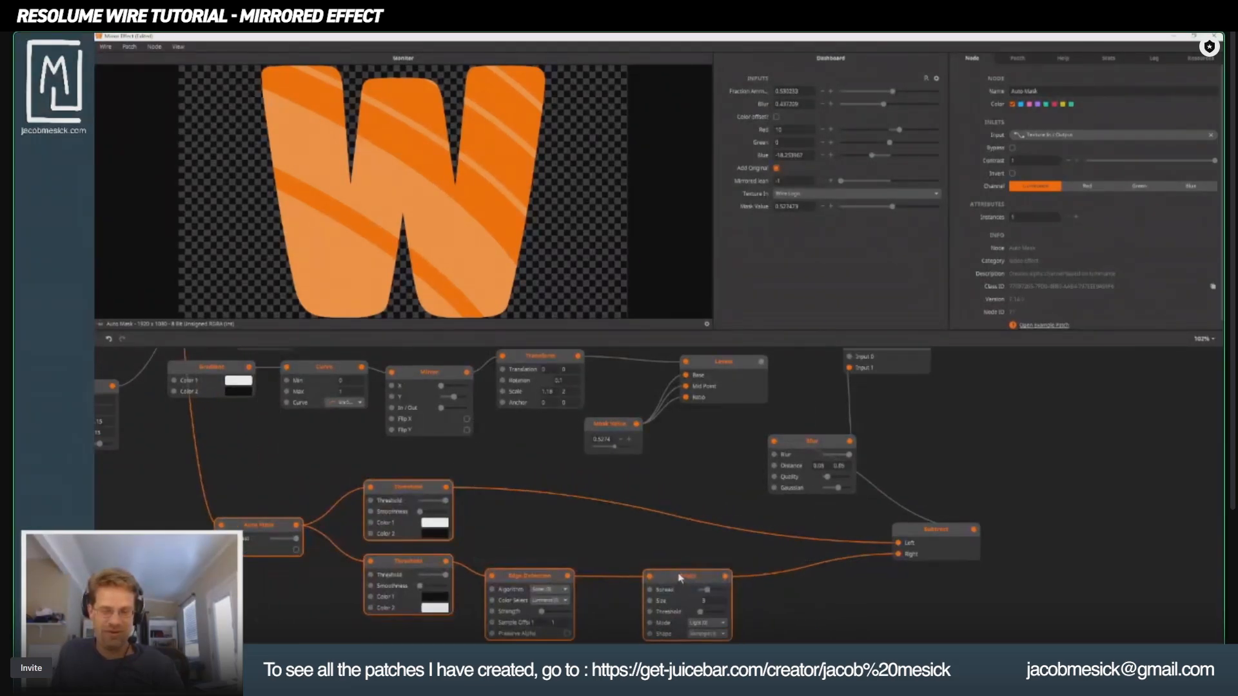
{"action": "left_click_drag", "start_coordinate": [923, 542], "coordinate": [775, 559]}
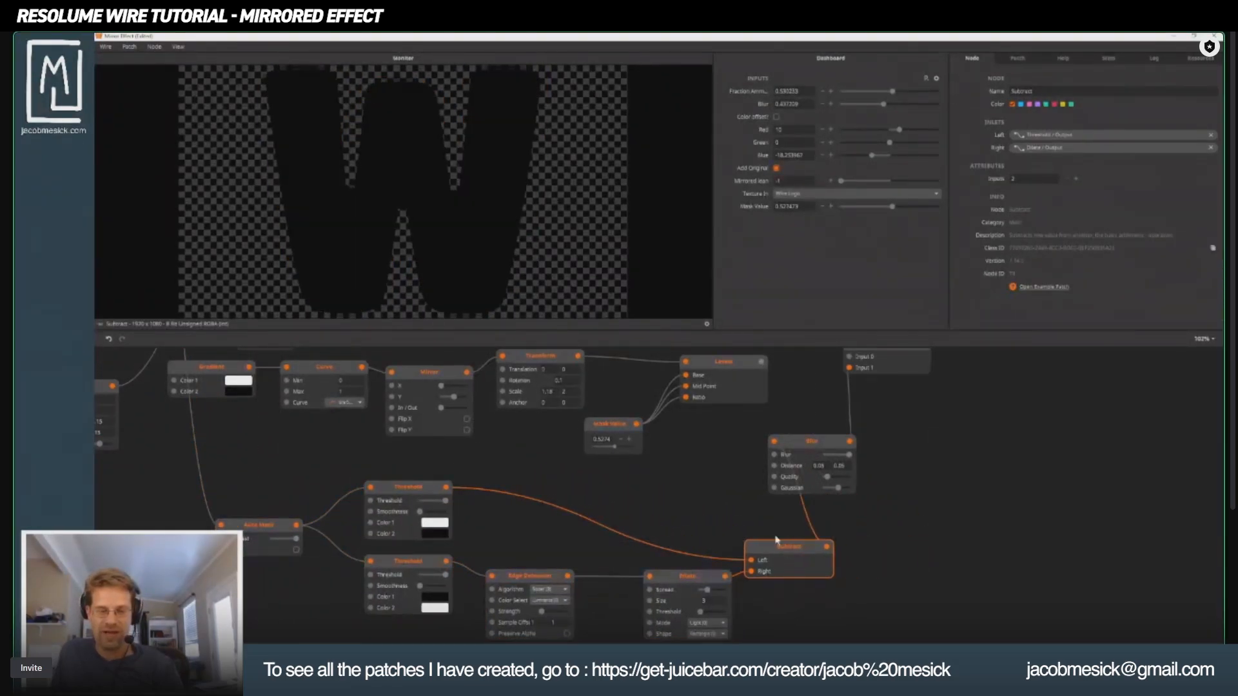
Step: Reposition Blur and the mask Join together between Subtract and the Mask node, and clear the selection
{"action": "left_click", "coordinate": [809, 450]}
{"action": "left_click_drag", "start_coordinate": [857, 476], "coordinate": [630, 582]}
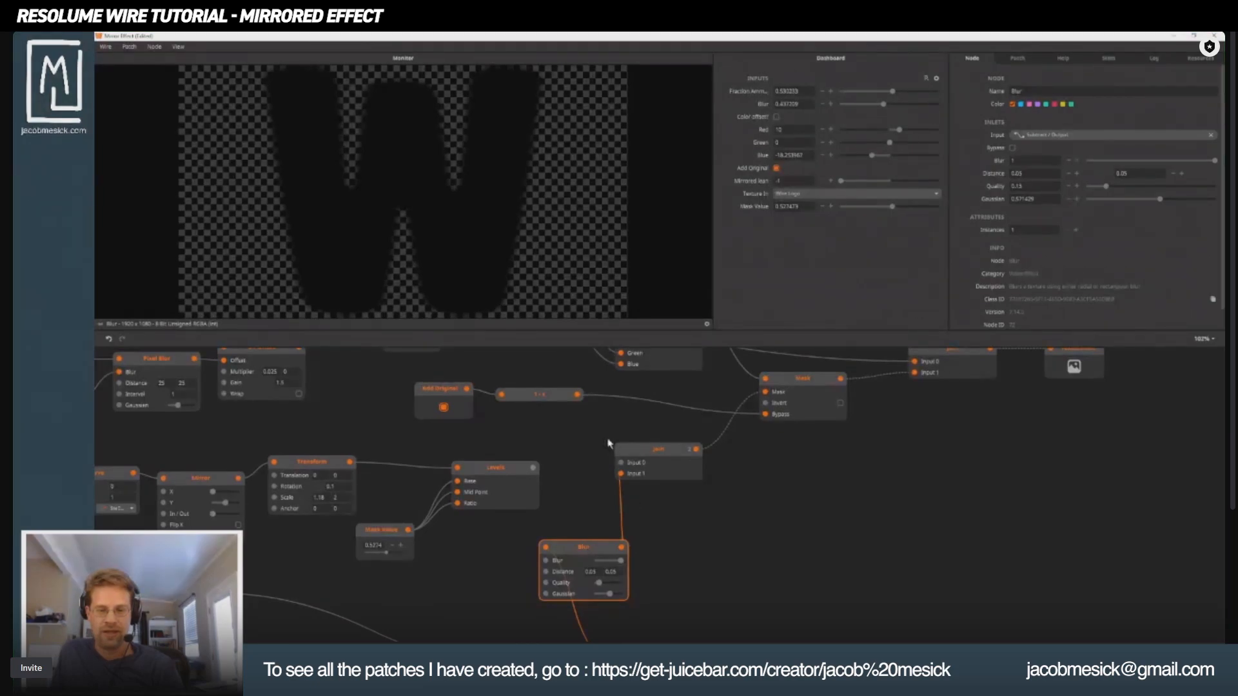
{"action": "left_click_drag", "start_coordinate": [609, 445], "coordinate": [629, 548]}
{"action": "left_click_drag", "start_coordinate": [657, 462], "coordinate": [705, 461]}
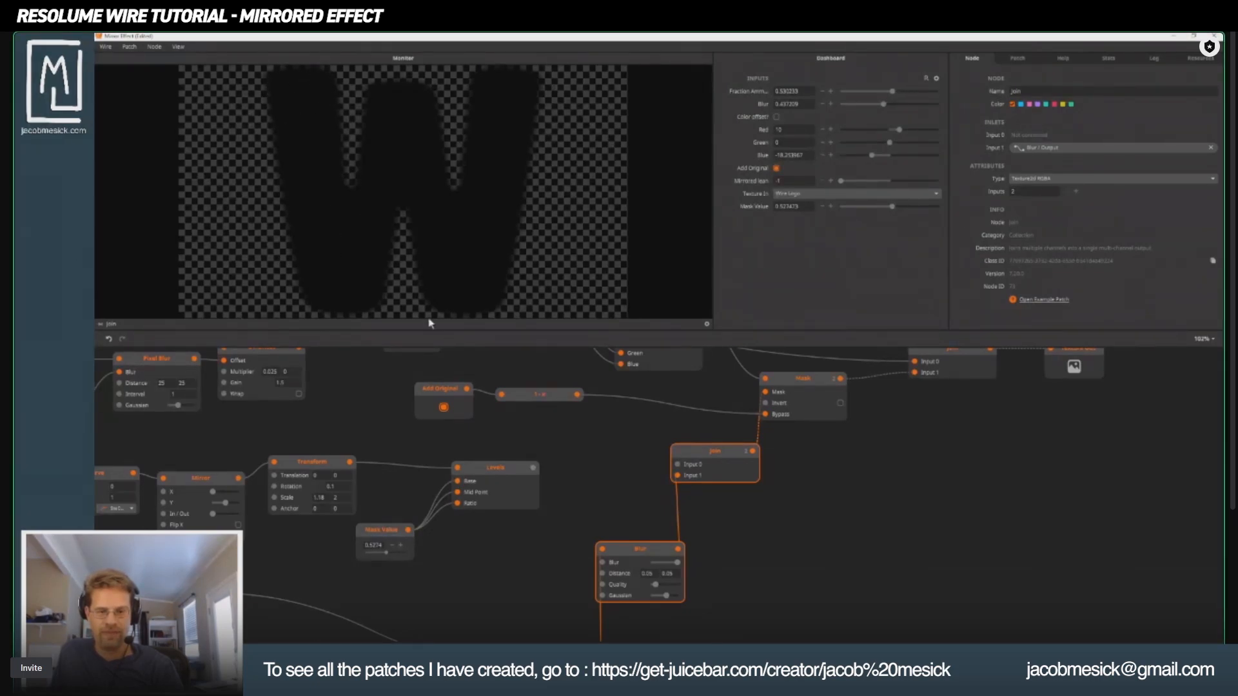
{"action": "left_click_drag", "start_coordinate": [619, 583], "coordinate": [631, 472]}
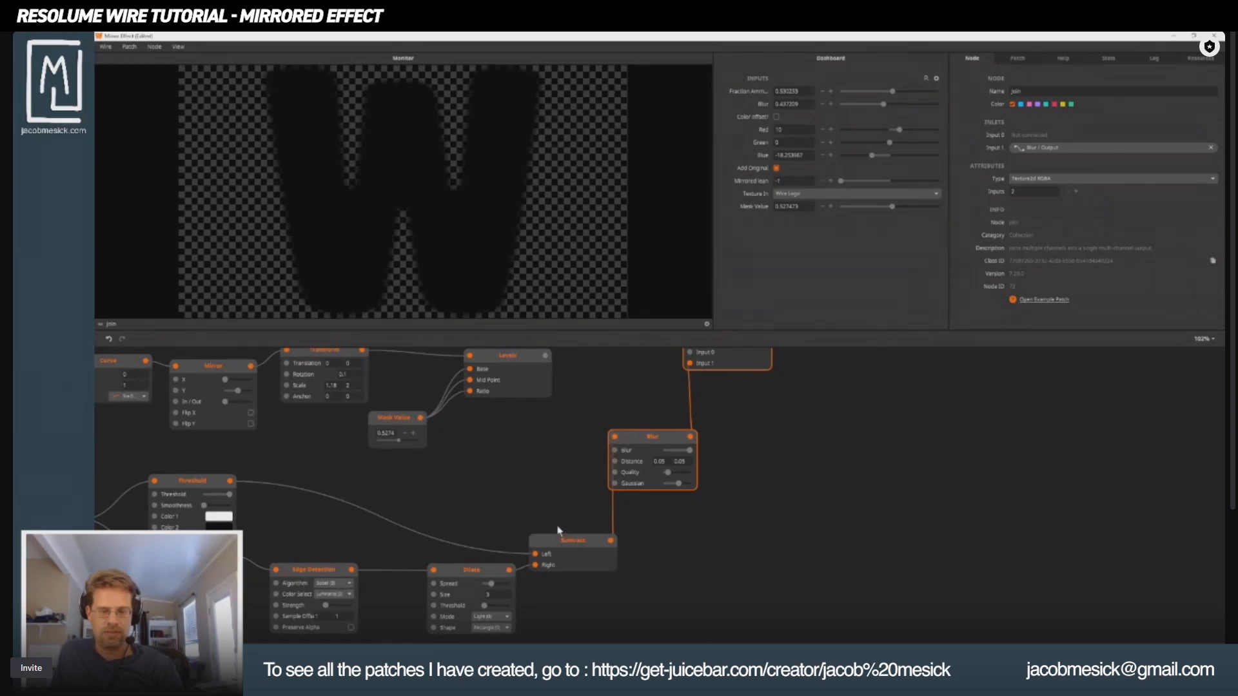
{"action": "left_click", "coordinate": [750, 572]}
Step: Preview Blur and add a new Join node near its output
{"action": "left_click_drag", "start_coordinate": [735, 456], "coordinate": [663, 570]}
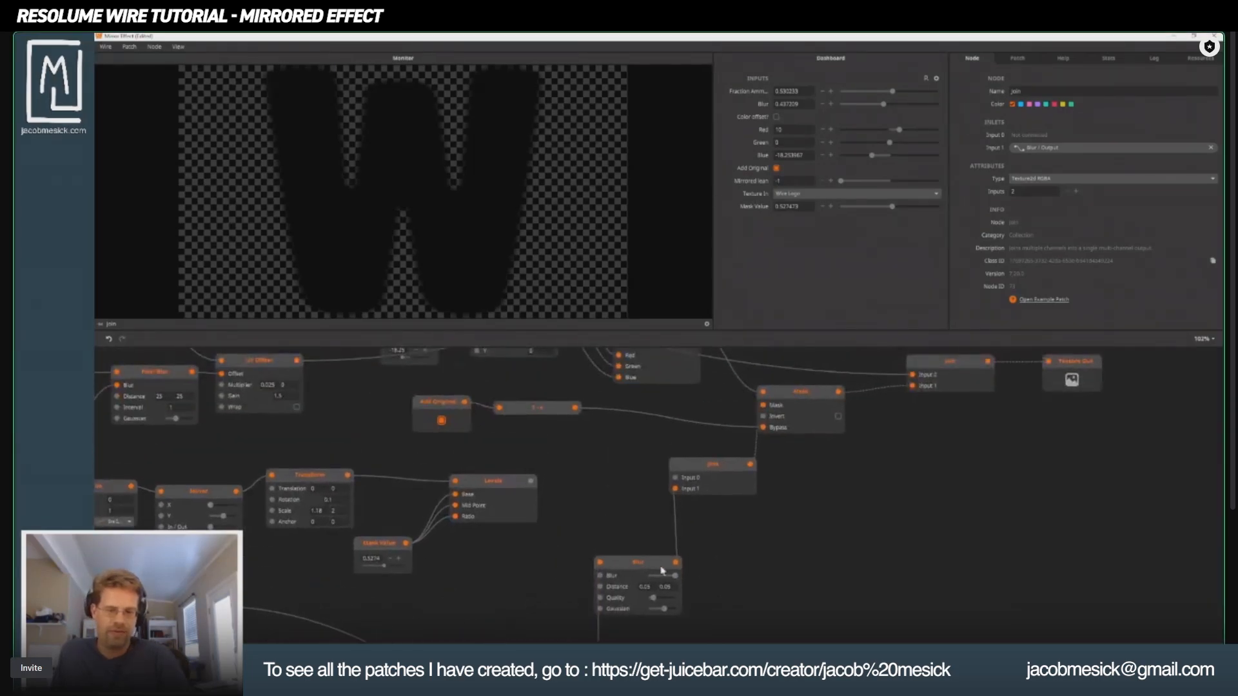
{"action": "left_click", "coordinate": [662, 570]}
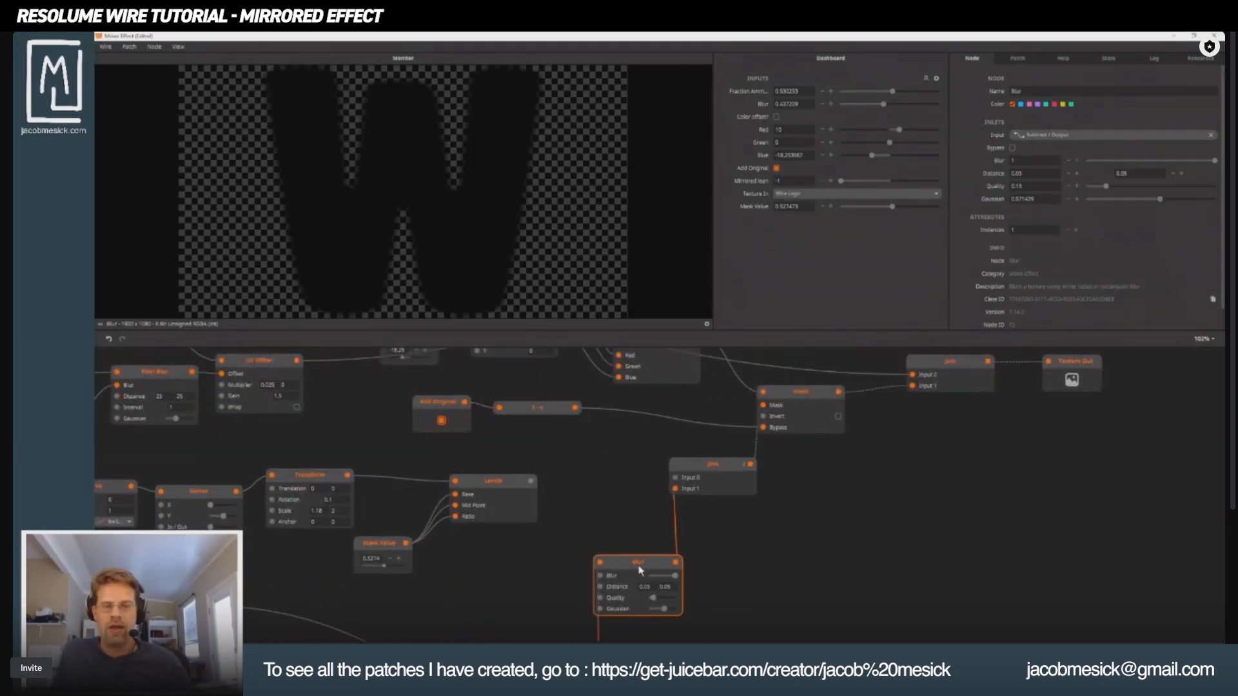
{"action": "double_click", "coordinate": [842, 580]}
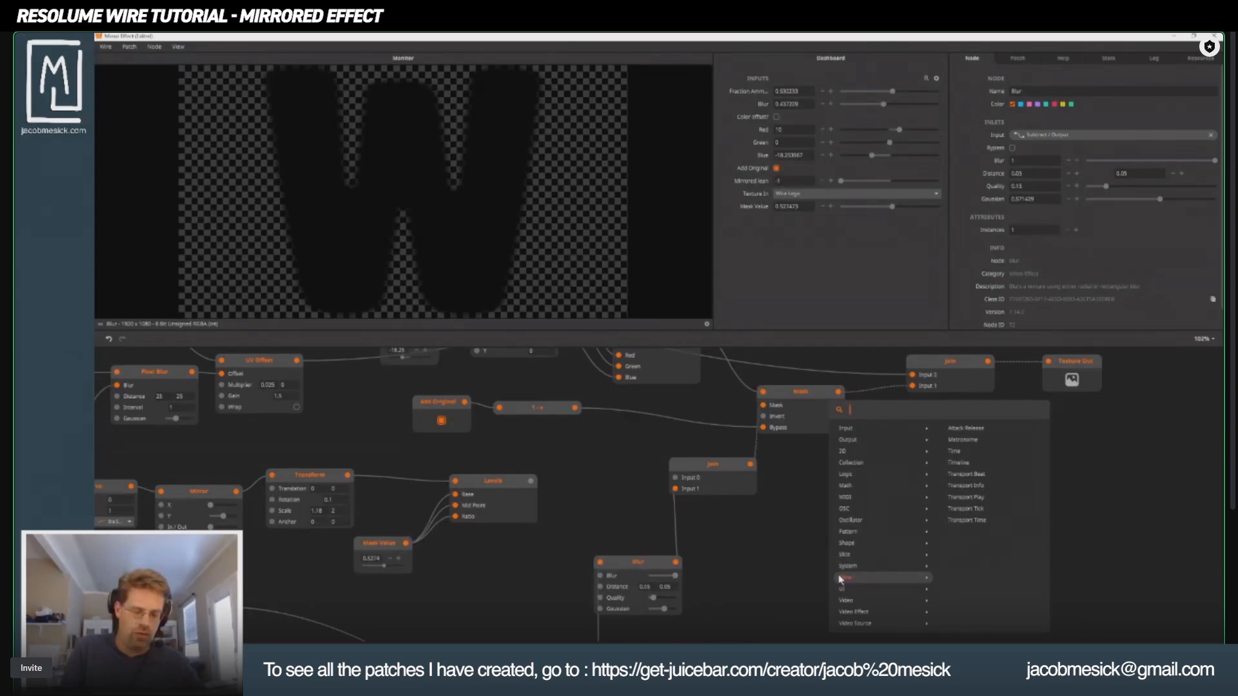
{"action": "type", "text": "join"}
{"action": "key", "text": "Return"}
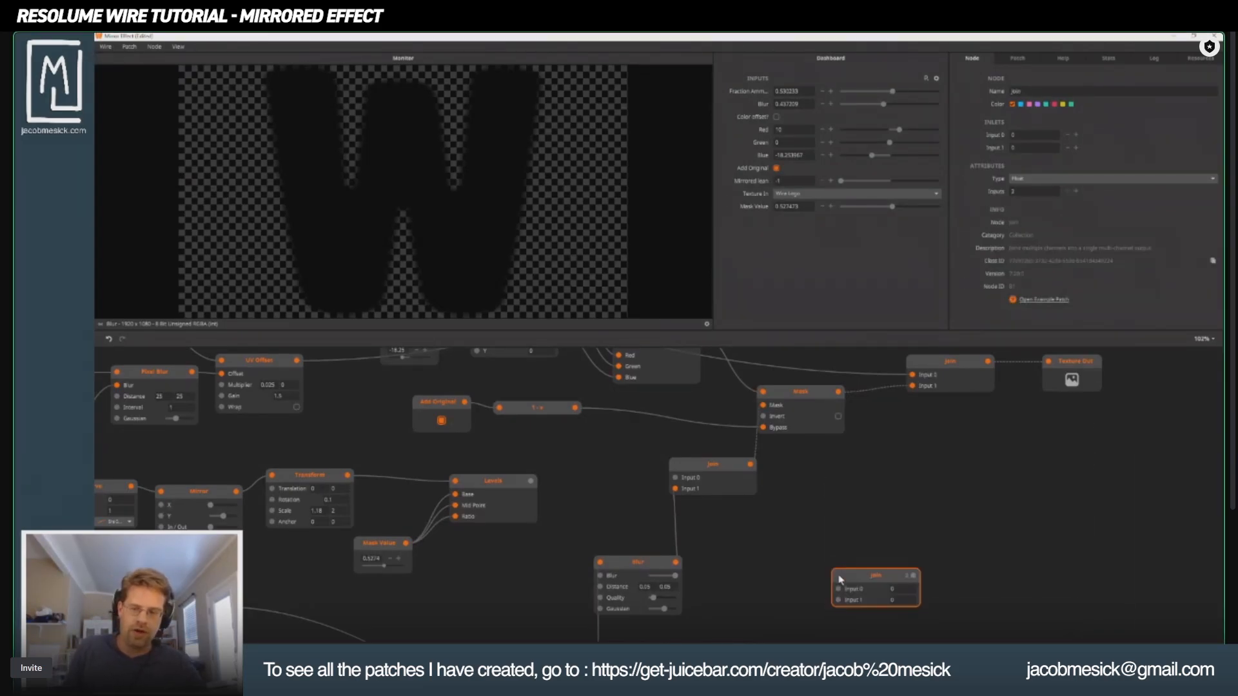
Step: Add a Solid Color node between Blur and the new Join and set its color to black
{"action": "double_click", "coordinate": [757, 608]}
{"action": "type", "text": "soli"}
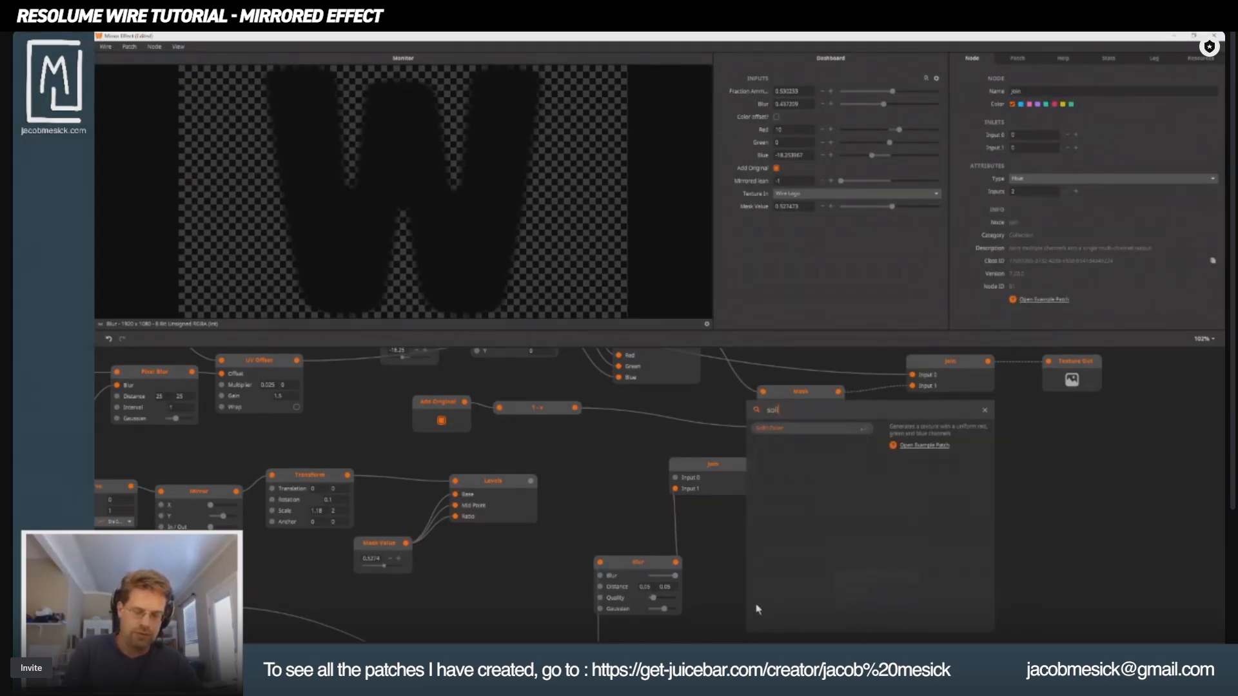
{"action": "key", "text": "Return"}
{"action": "left_click", "coordinate": [815, 619]}
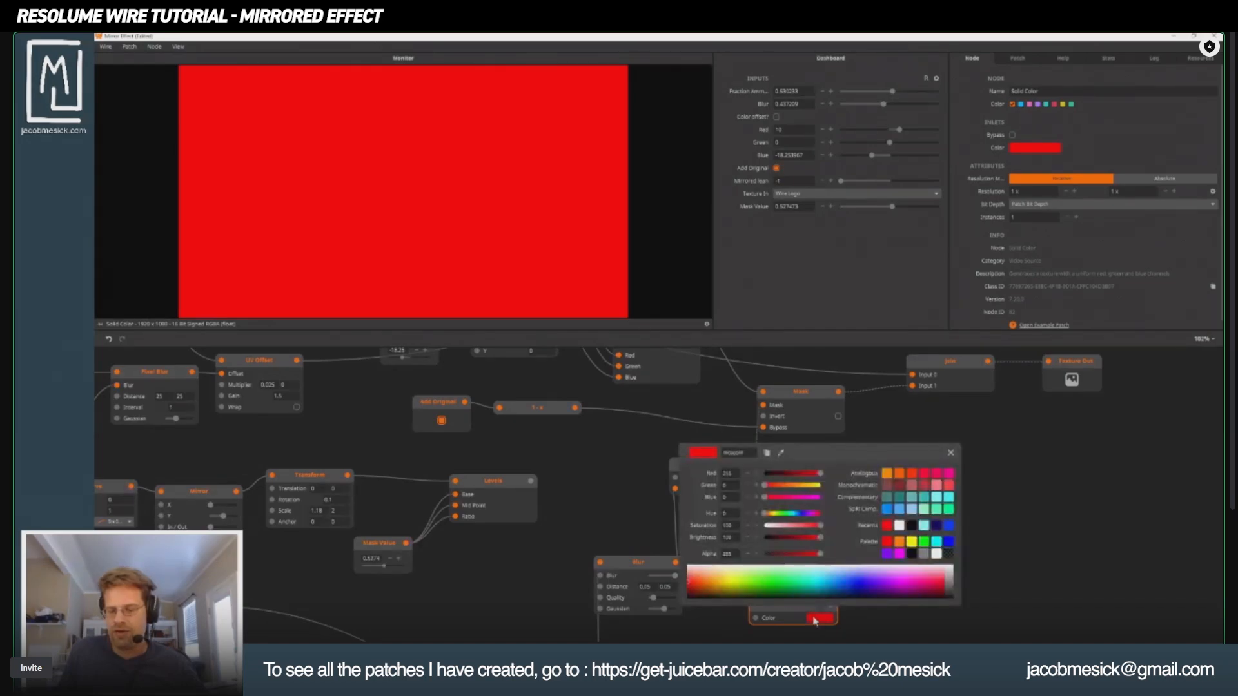
{"action": "left_click", "coordinate": [912, 554]}
{"action": "left_click", "coordinate": [1036, 558]}
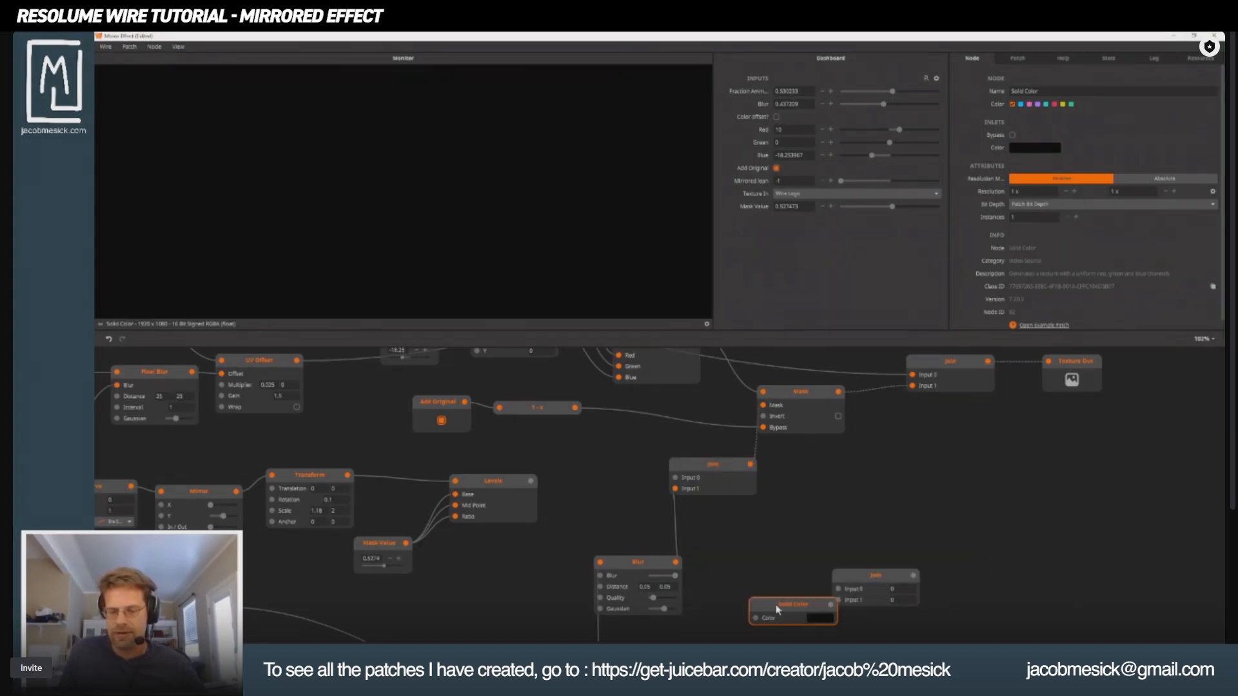
Step: Place the Solid Color node midway between Blur and the new Join and change its color to white
{"action": "left_click_drag", "start_coordinate": [777, 609], "coordinate": [740, 592]}
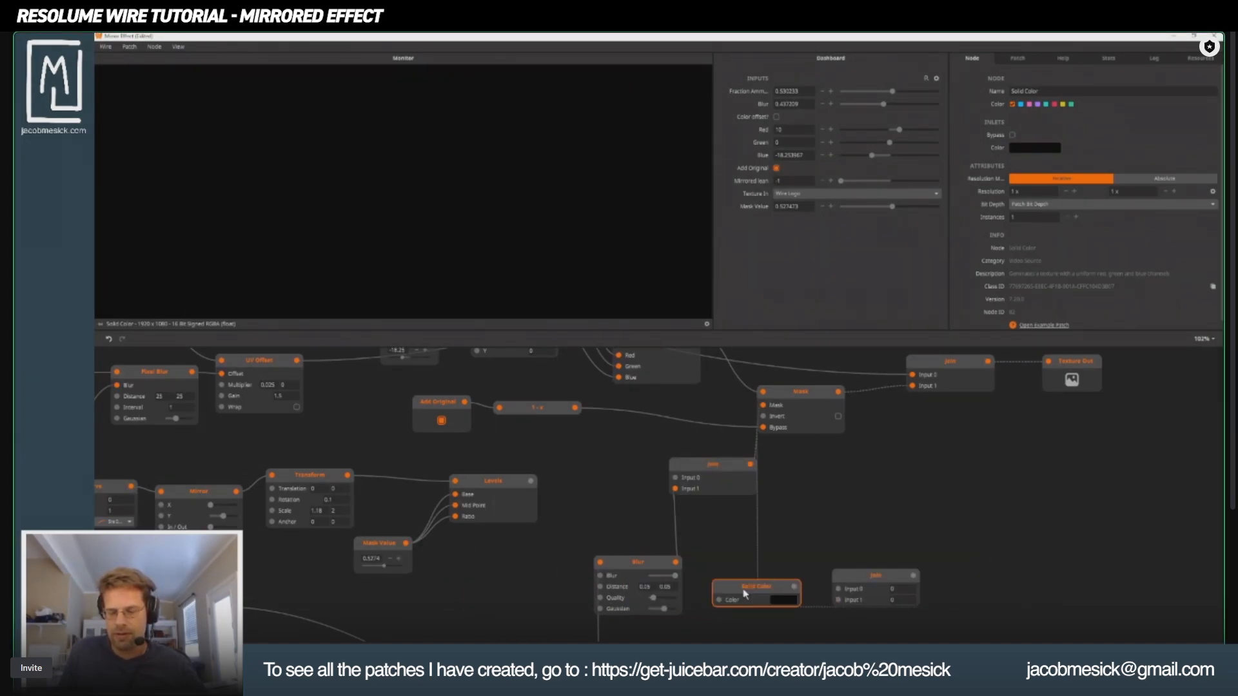
{"action": "left_click", "coordinate": [793, 601]}
{"action": "left_click", "coordinate": [899, 536]}
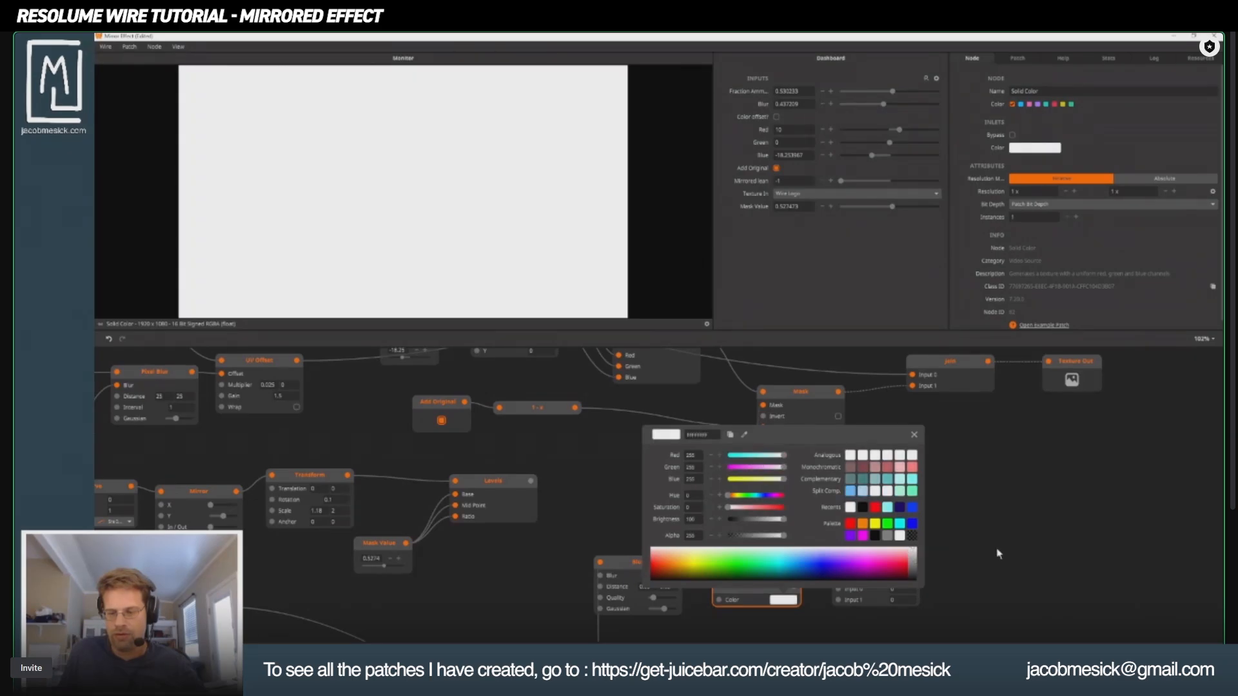
{"action": "left_click", "coordinate": [997, 553]}
Step: Wire Solid Color to Input 0 and Blur to Input 1 of the new Join, placing the Join above Solid Color
{"action": "left_click_drag", "start_coordinate": [838, 611], "coordinate": [839, 600]}
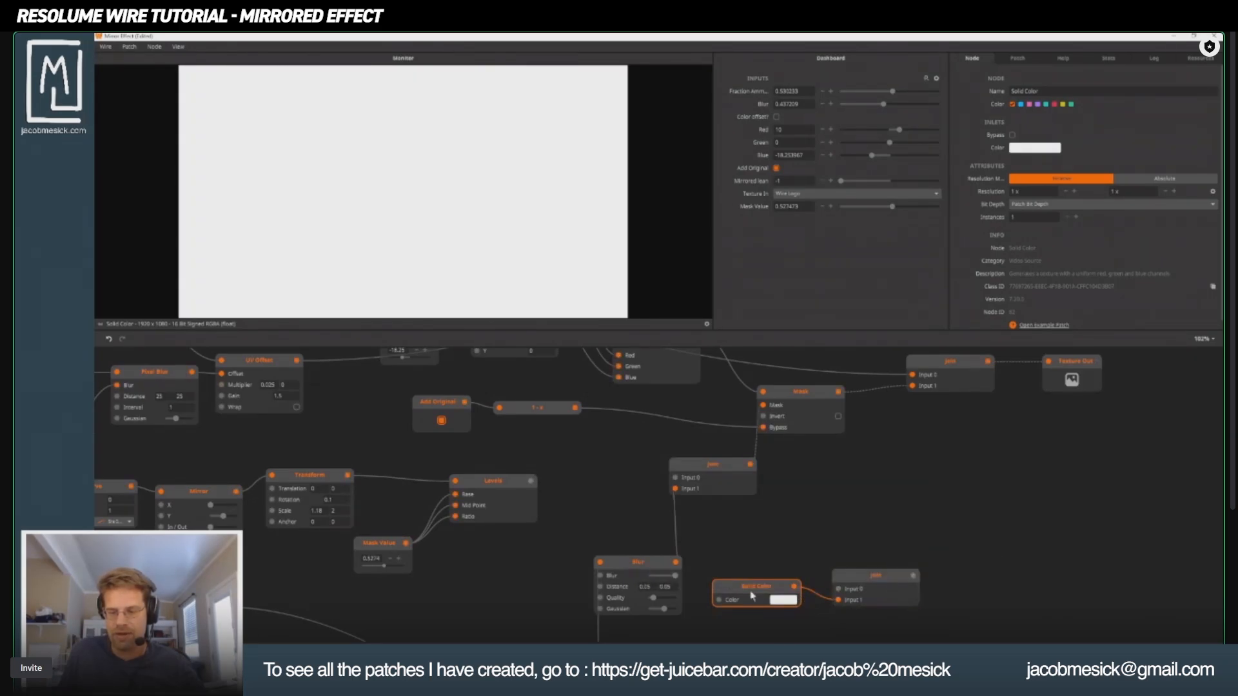
{"action": "left_click_drag", "start_coordinate": [675, 562], "coordinate": [839, 589]}
{"action": "left_click", "coordinate": [859, 577]}
{"action": "left_click", "coordinate": [633, 566]}
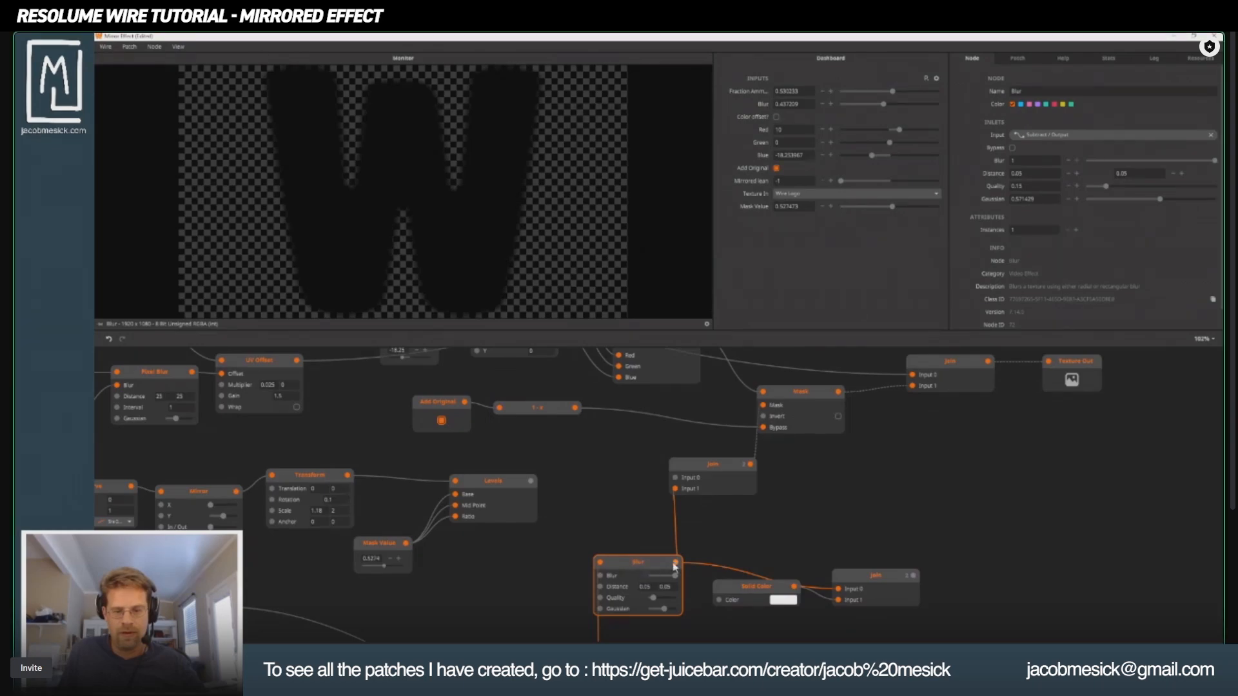
{"action": "left_click_drag", "start_coordinate": [838, 589], "coordinate": [815, 510]}
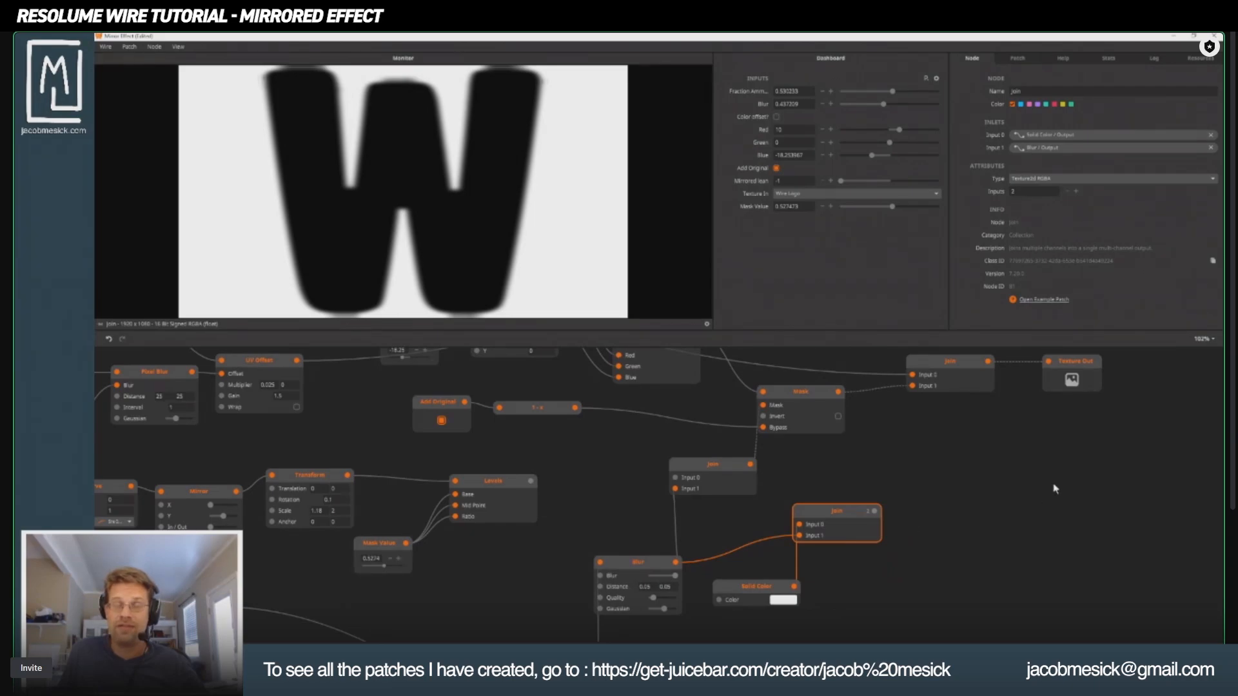
Step: Add an Invert RGB node and route the new Join through it into the Mask node's Mask input
{"action": "double_click", "coordinate": [1049, 553]}
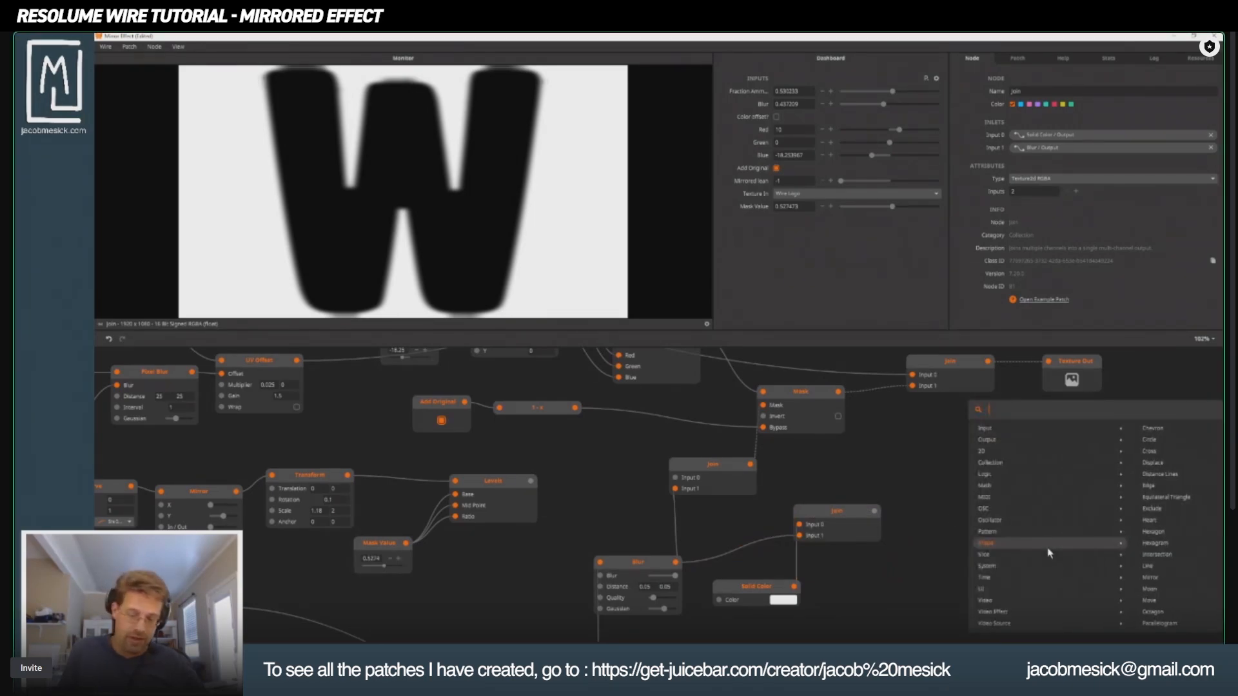
{"action": "type", "text": "inver"}
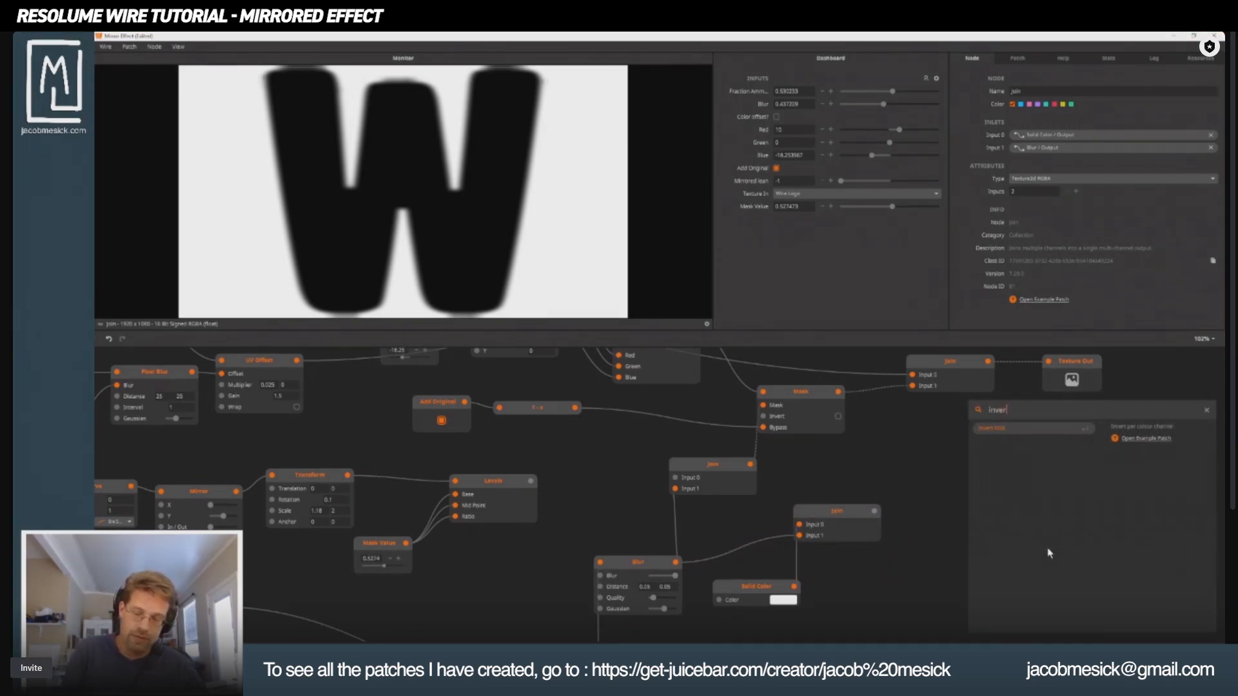
{"action": "left_click", "coordinate": [1024, 429]}
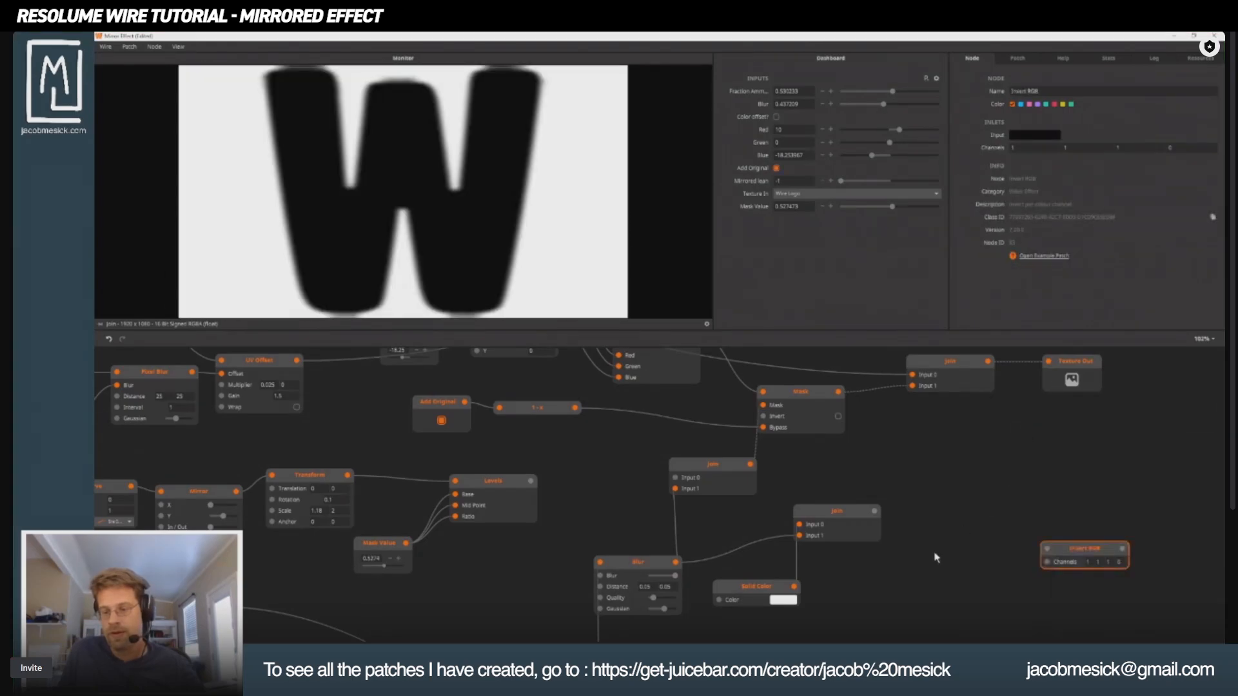
{"action": "left_click_drag", "start_coordinate": [874, 511], "coordinate": [766, 410]}
Step: Delete the old Join fed only by Blur and preview the outputs of Mask and the new Join
{"action": "left_click", "coordinate": [734, 464]}
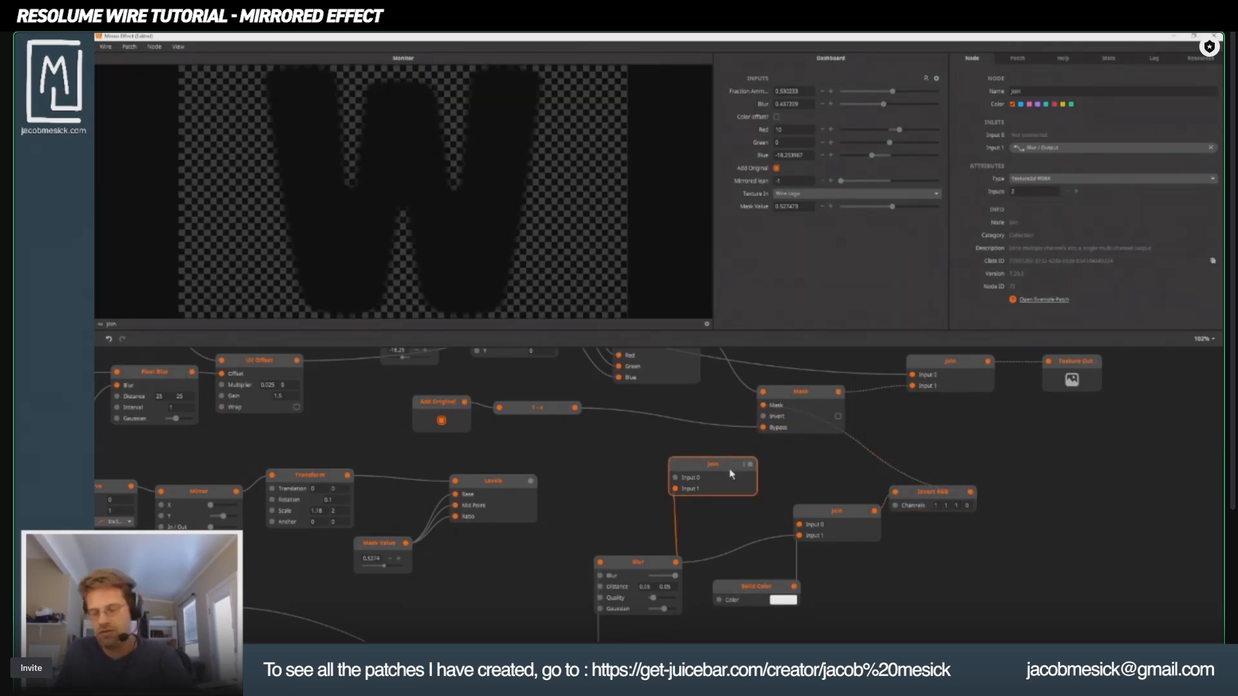
{"action": "key", "text": "Delete"}
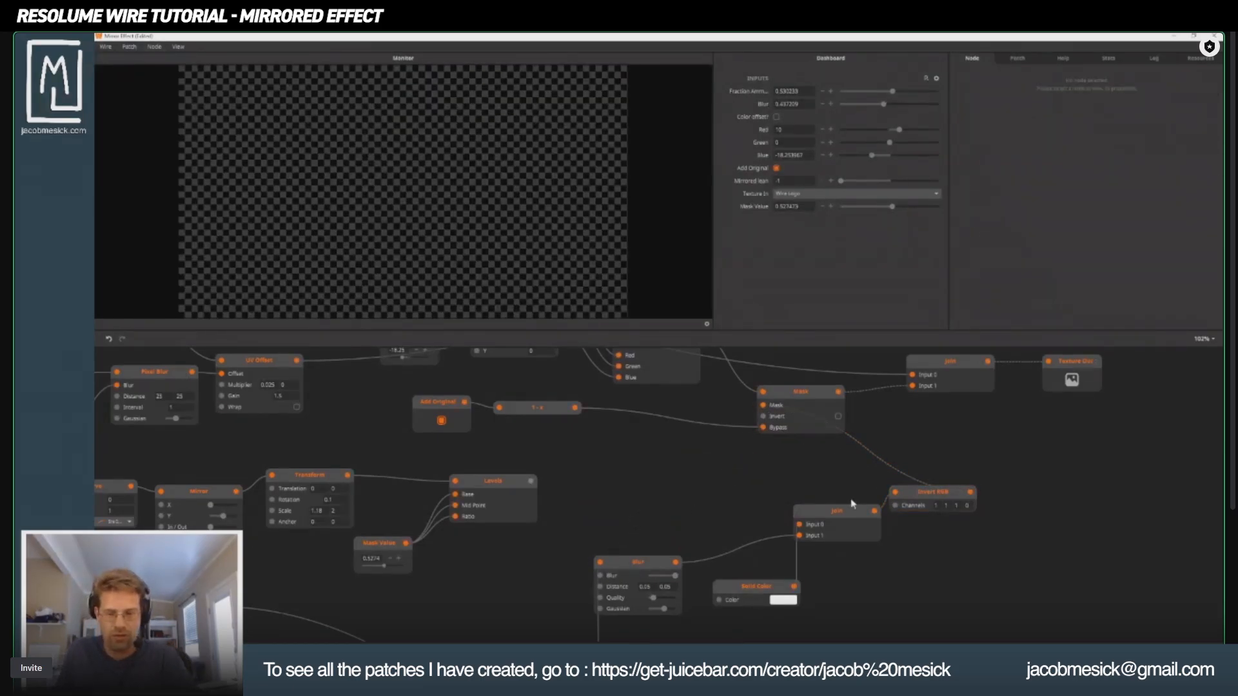
{"action": "left_click", "coordinate": [811, 395]}
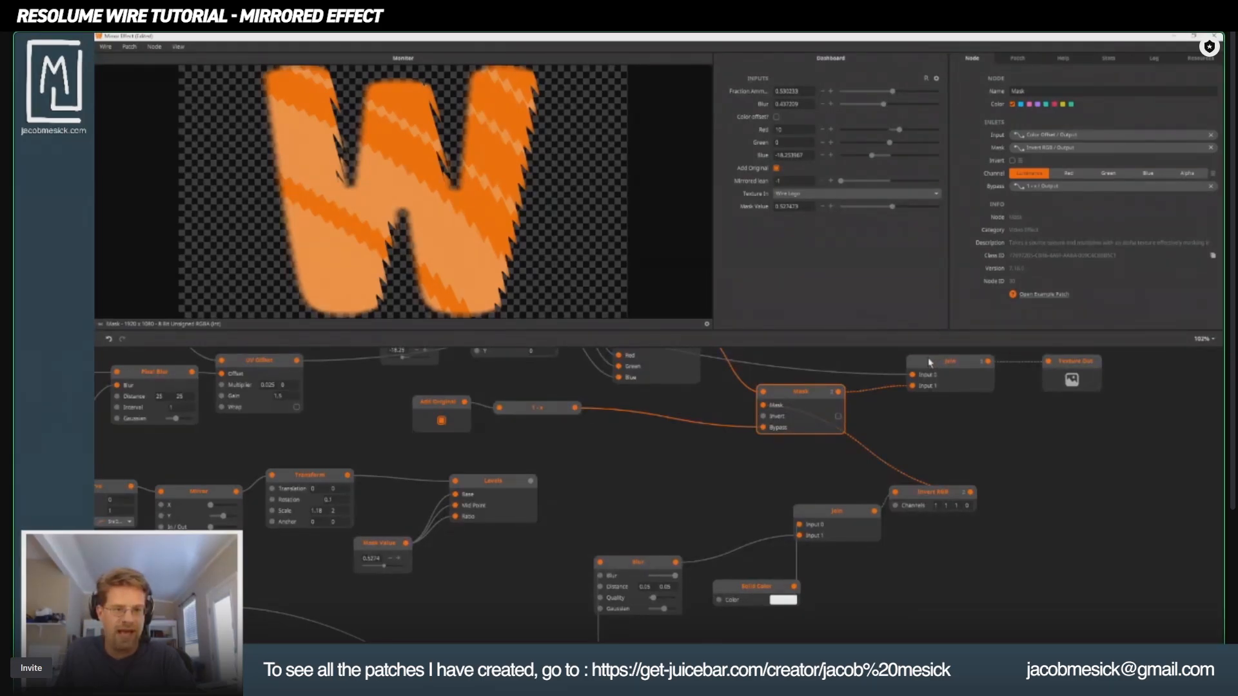
{"action": "left_click", "coordinate": [829, 514]}
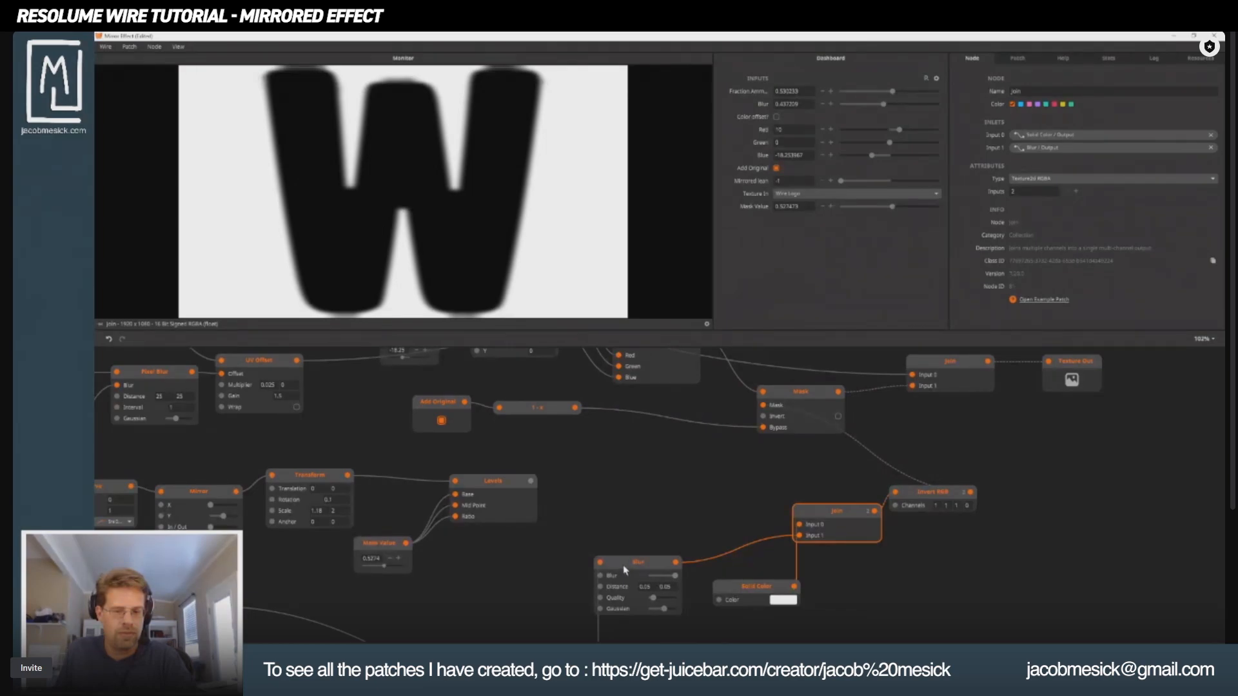
Step: Increase the Spread of the Dilate node and check the result on the Mask output
{"action": "left_click_drag", "start_coordinate": [621, 614], "coordinate": [750, 519]}
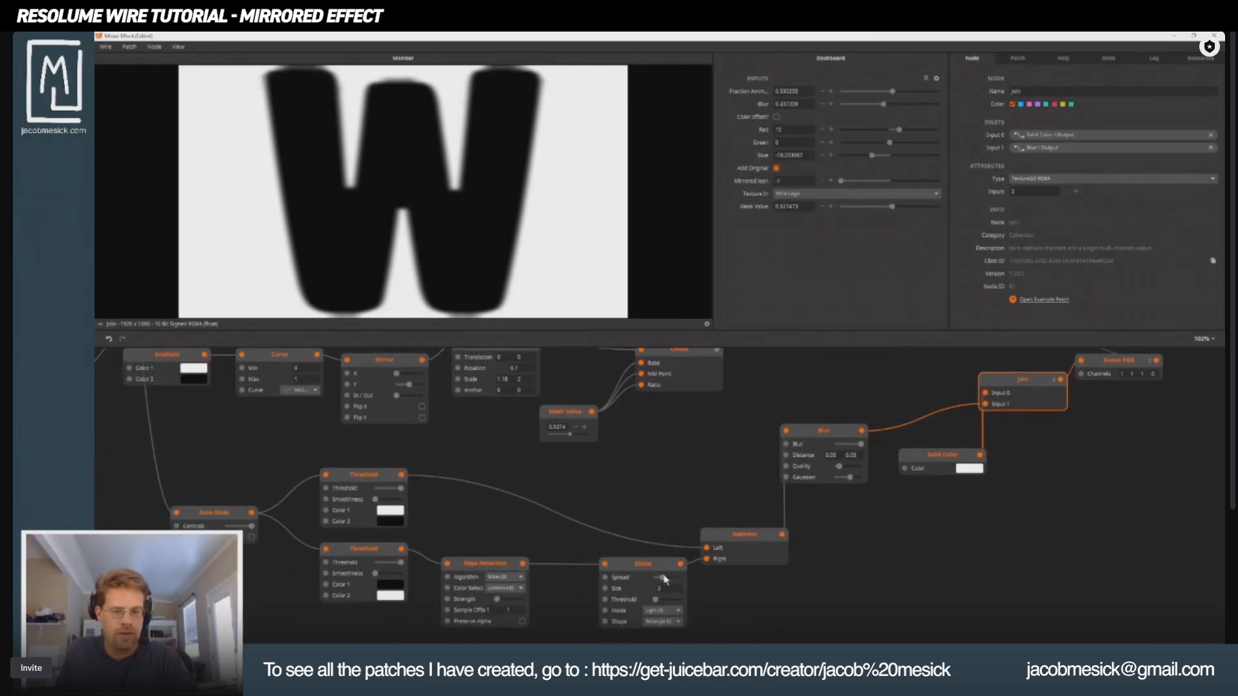
{"action": "left_click_drag", "start_coordinate": [662, 582], "coordinate": [672, 582]}
{"action": "left_click_drag", "start_coordinate": [667, 439], "coordinate": [497, 597]}
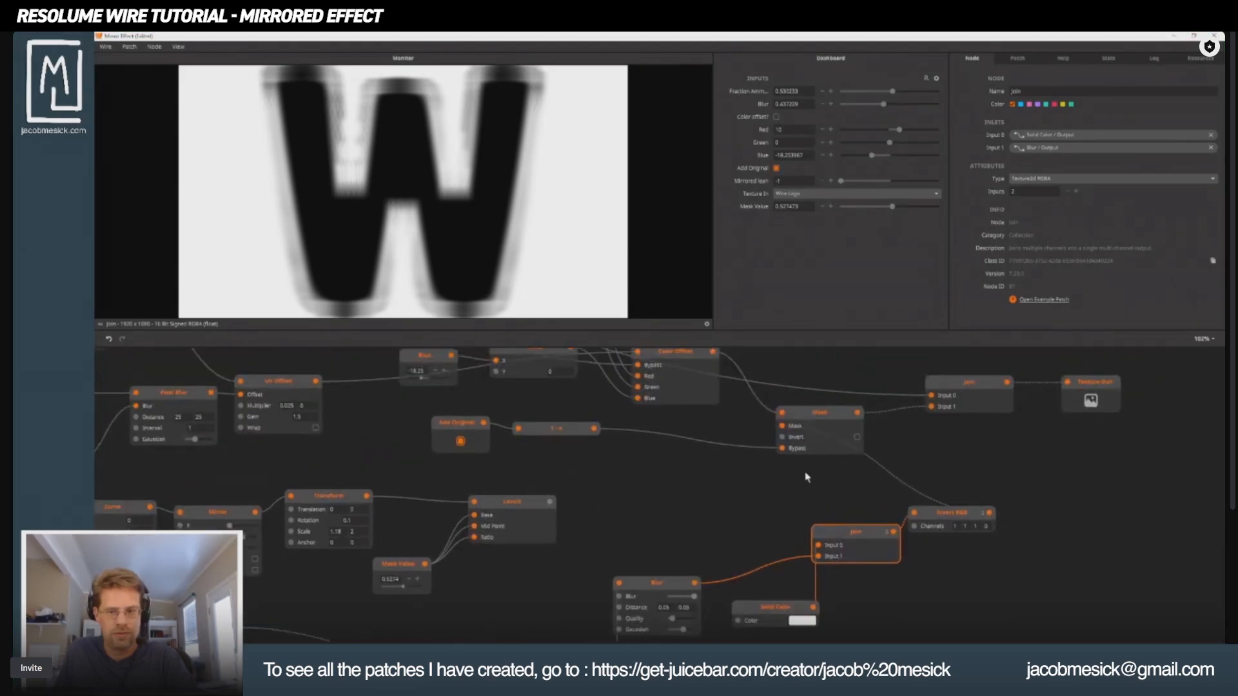
{"action": "left_click", "coordinate": [810, 420]}
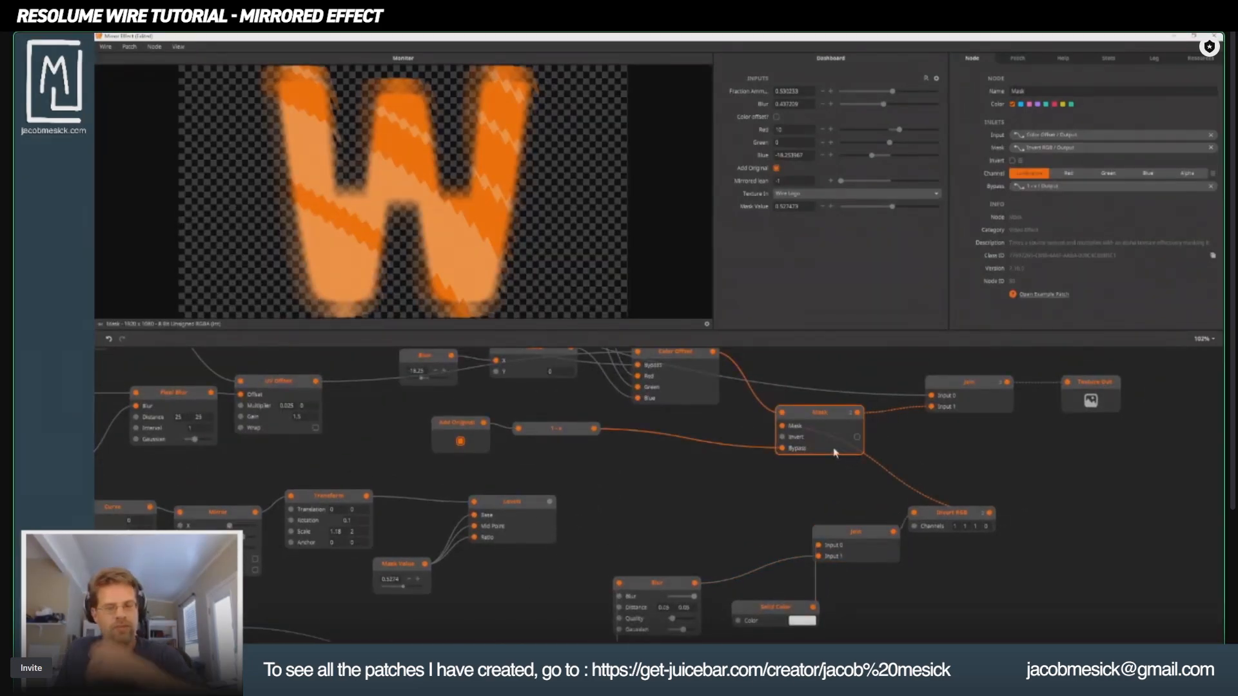
Step: Compare the final Join's output with the Mask node's Invert option enabled and disabled
{"action": "left_click", "coordinate": [857, 438]}
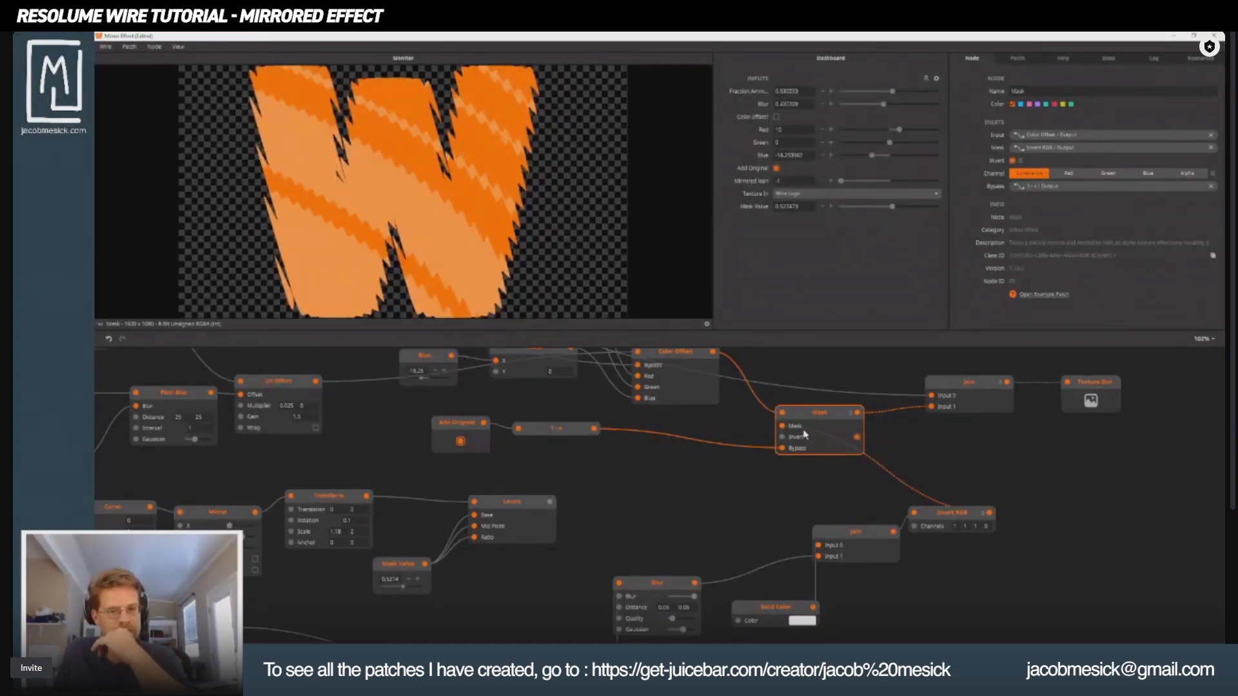
{"action": "left_click", "coordinate": [976, 391]}
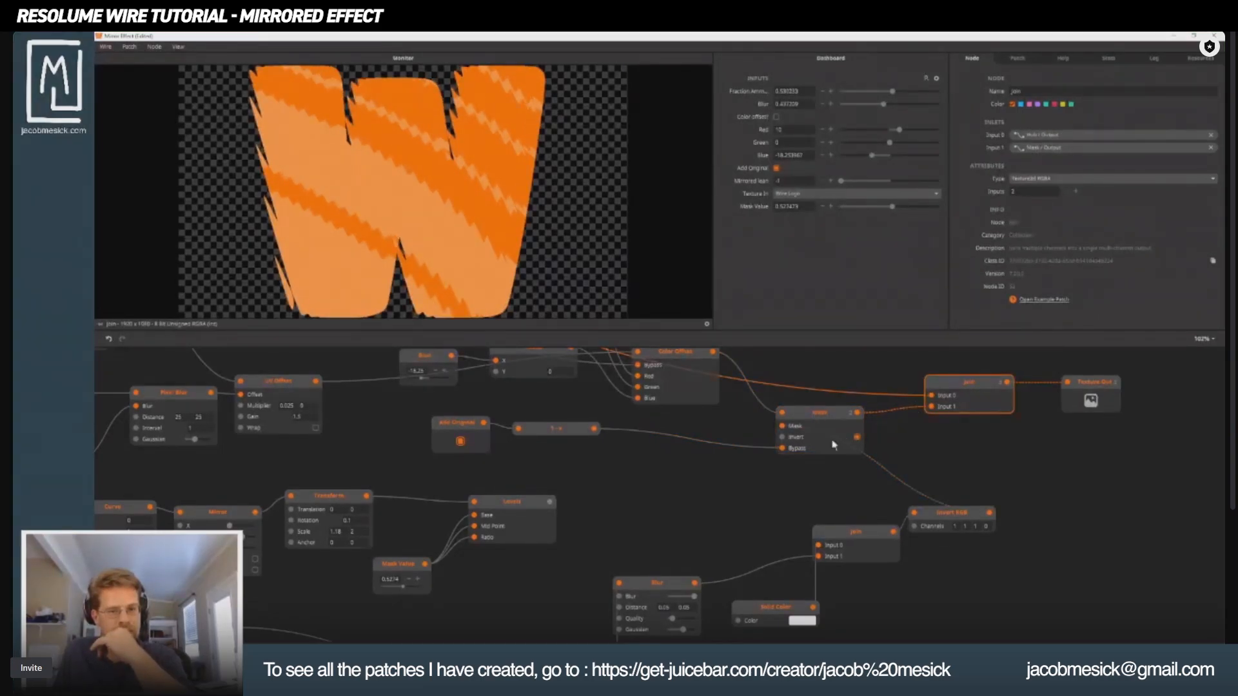
{"action": "left_click", "coordinate": [857, 437]}
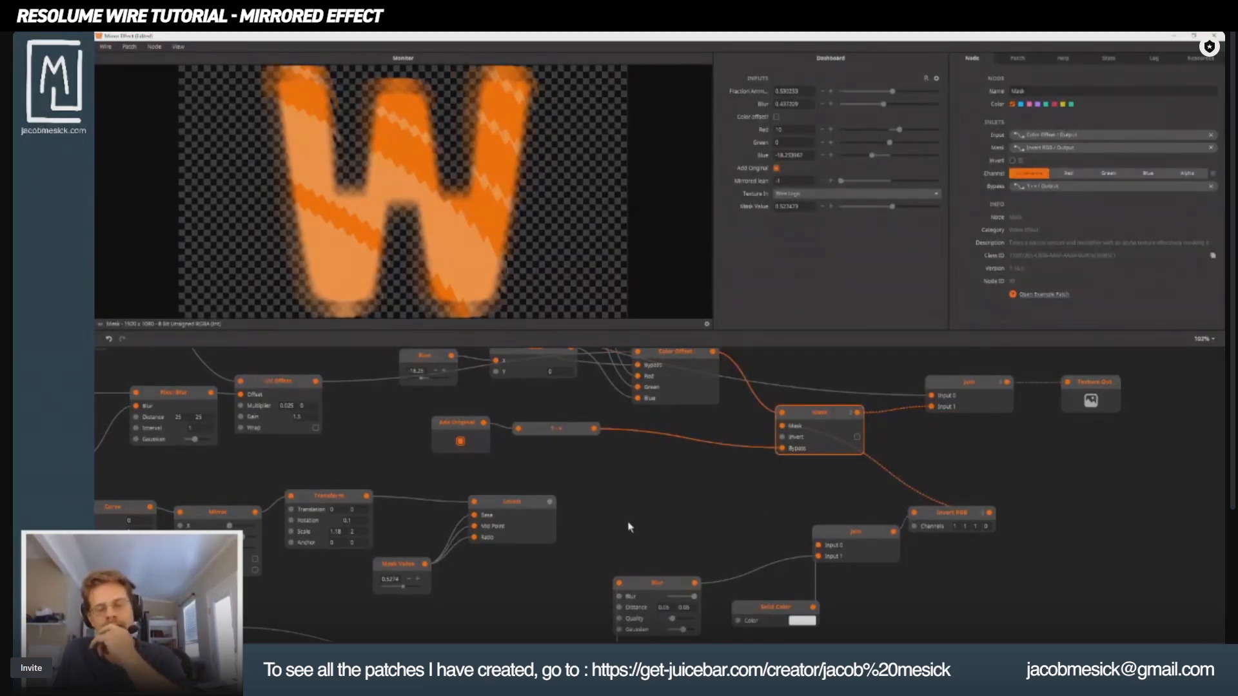
{"action": "left_click", "coordinate": [977, 408]}
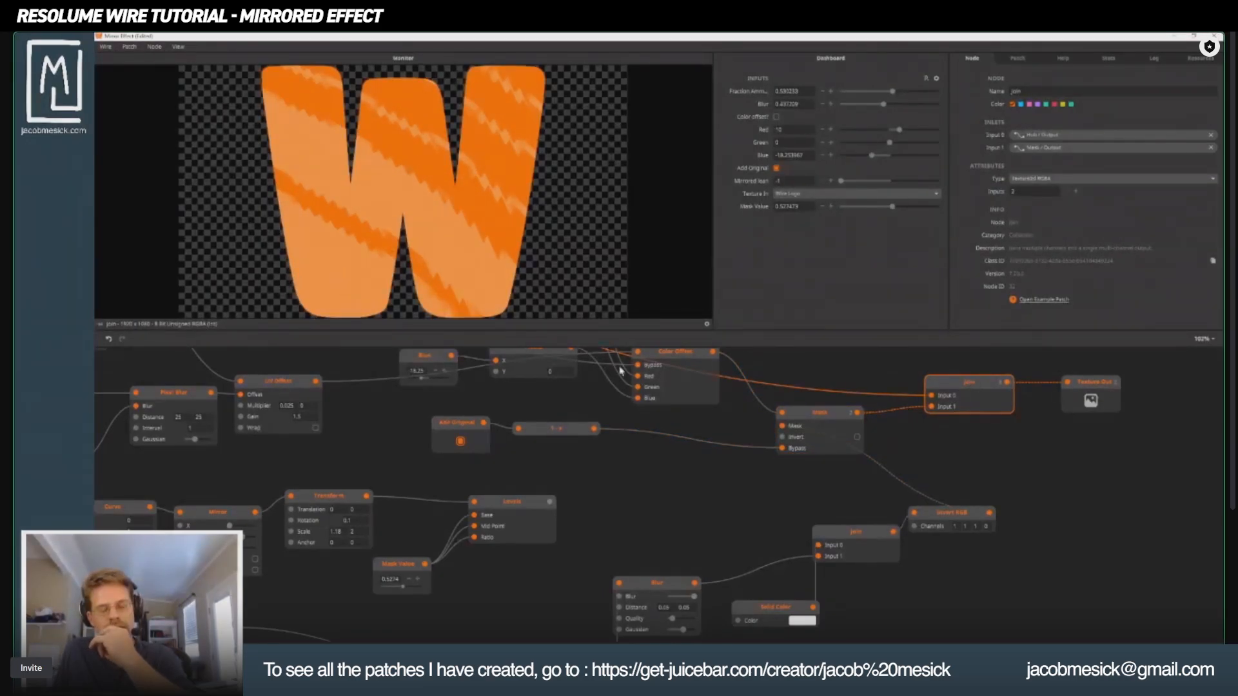
Step: Compare the Mask output with the unmasked Color Offset output
{"action": "left_click", "coordinate": [820, 414]}
{"action": "left_click", "coordinate": [536, 468]}
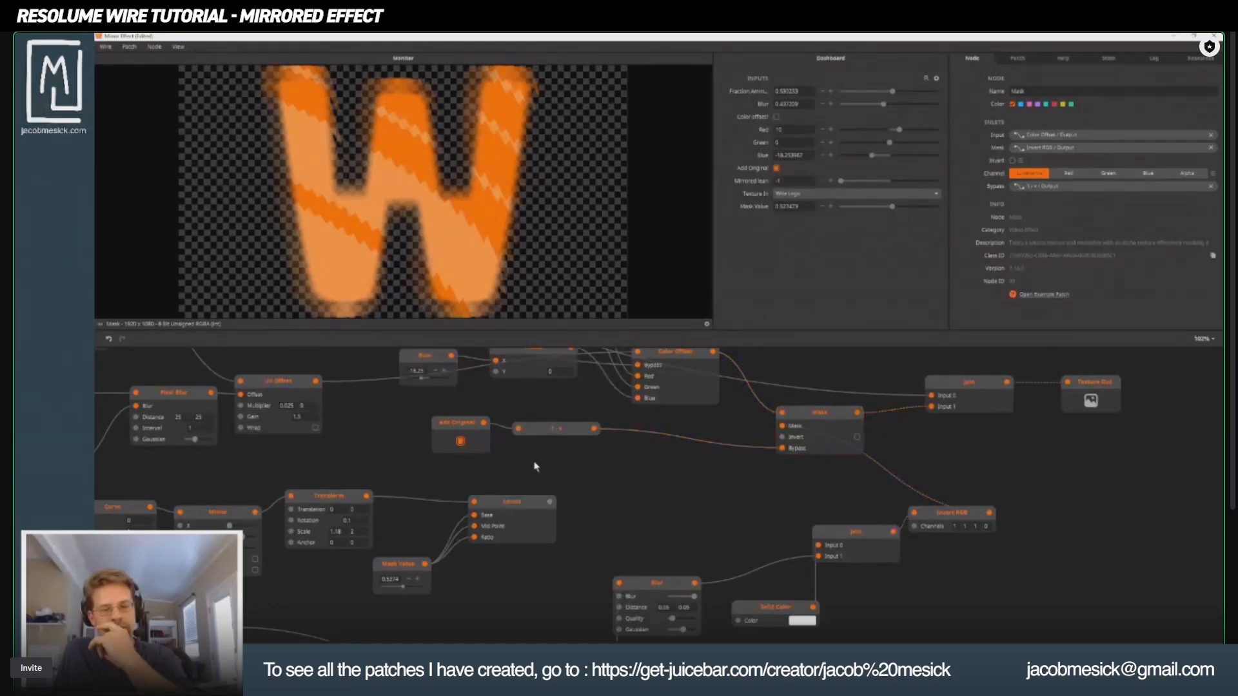
{"action": "left_click", "coordinate": [689, 383]}
{"action": "scroll", "coordinate": [703, 439], "scroll_direction": "up", "scroll_amount": 3}
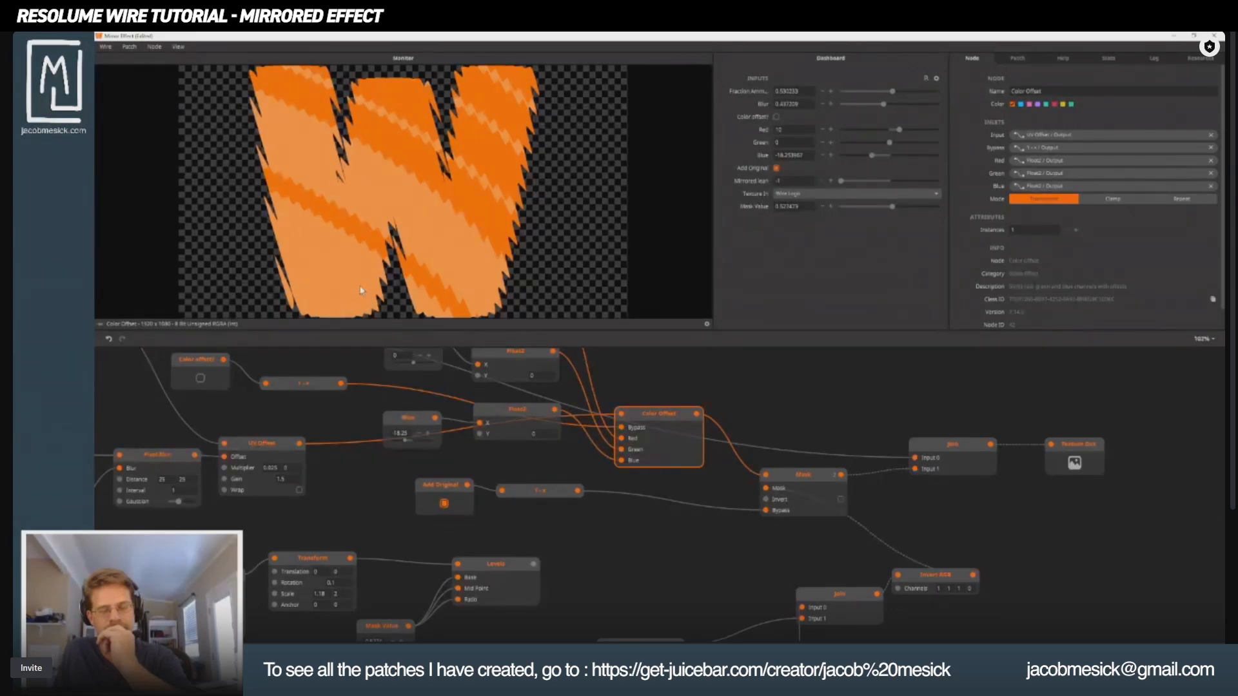
Step: Feed Blur directly into the Mask node's Mask input and compare the outputs of Blur, Mask and the final Join
{"action": "left_click_drag", "start_coordinate": [878, 594], "coordinate": [816, 436]}
{"action": "left_click_drag", "start_coordinate": [691, 532], "coordinate": [693, 620]}
{"action": "left_click_drag", "start_coordinate": [621, 581], "coordinate": [707, 422]}
{"action": "left_click", "coordinate": [588, 575]}
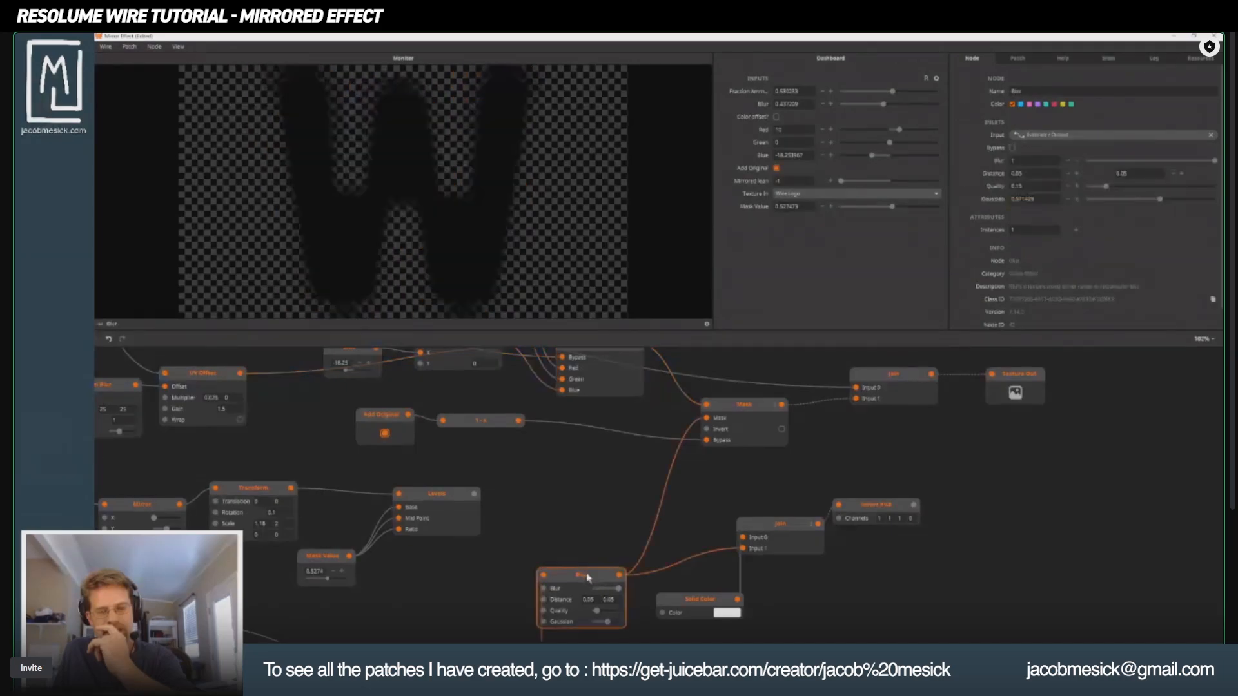
{"action": "left_click_drag", "start_coordinate": [765, 419], "coordinate": [764, 423]}
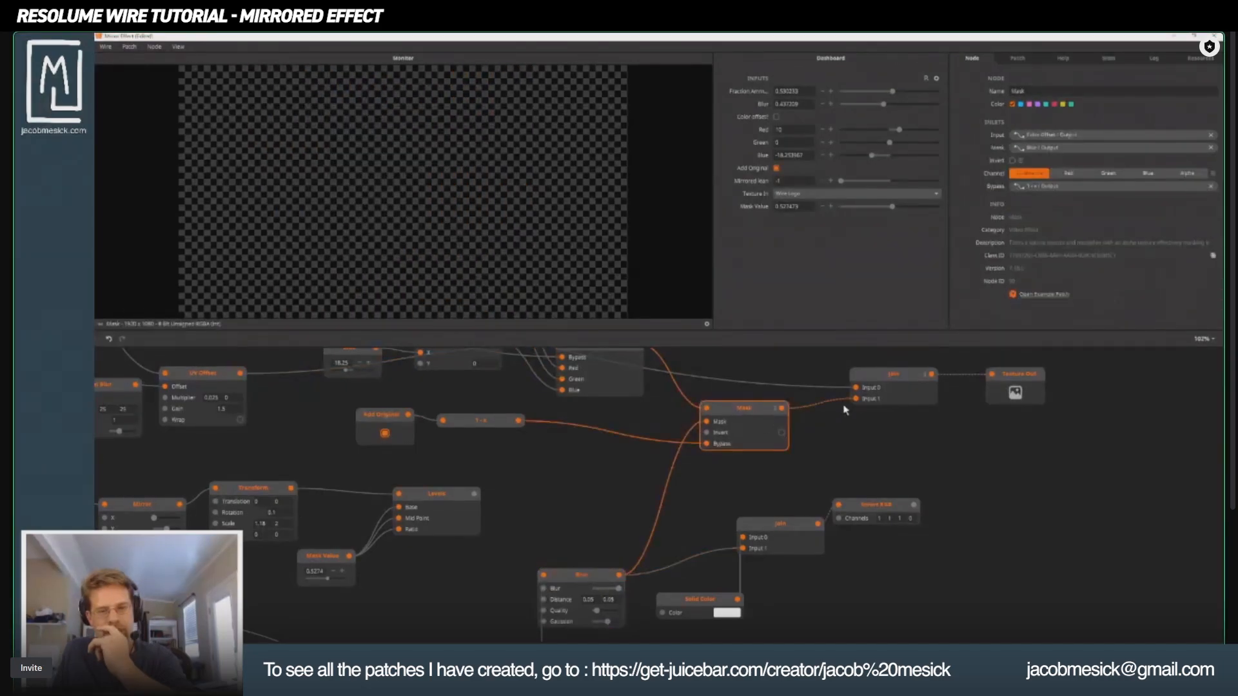
{"action": "left_click", "coordinate": [881, 389]}
{"action": "left_click", "coordinate": [742, 406]}
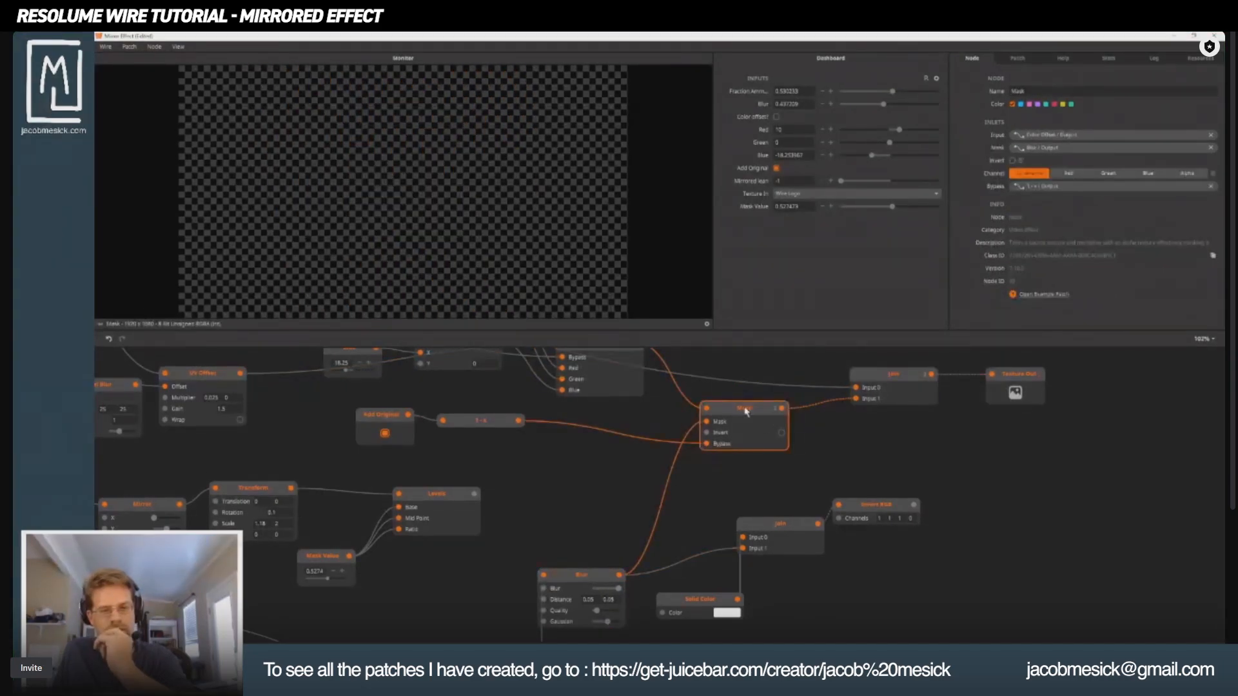
Step: Try the Mask node's Invert option with Blur as its mask, switch it off again and preview Blur
{"action": "left_click", "coordinate": [778, 432]}
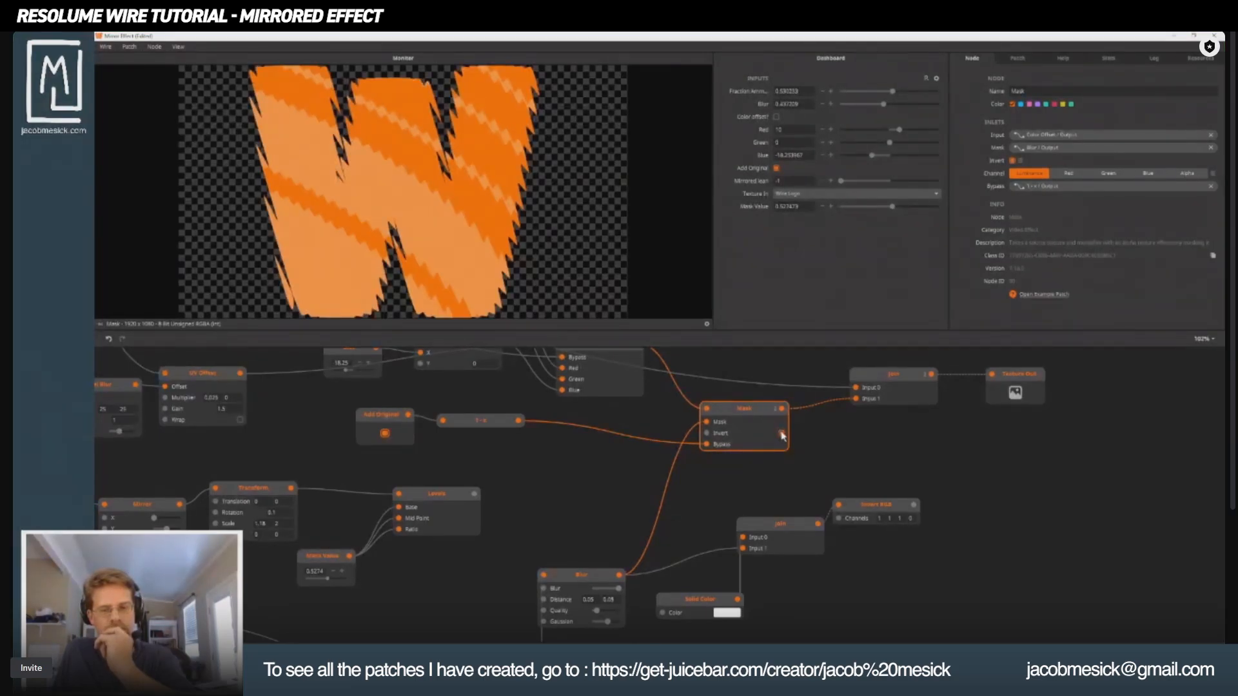
{"action": "left_click", "coordinate": [782, 434]}
{"action": "left_click", "coordinate": [561, 576]}
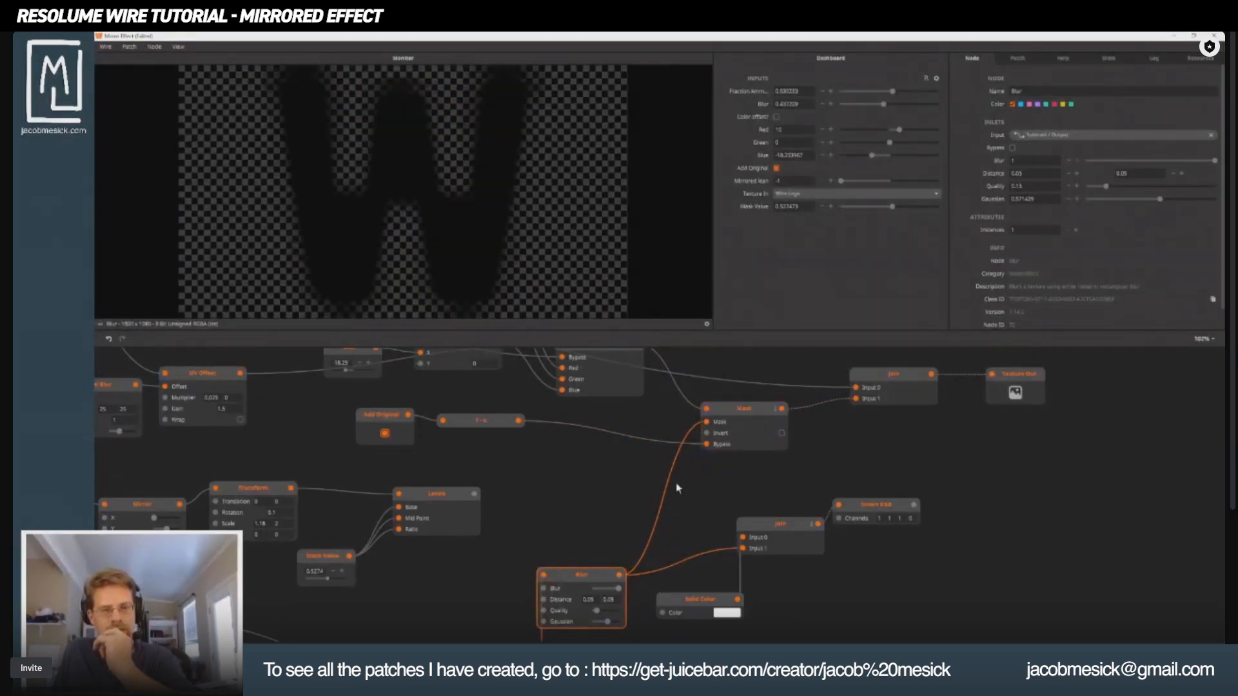
Step: Review Color Offset and Mask, and connect the white-backed Join directly to the Mask node's Mask input instead of Blur
{"action": "left_click_drag", "start_coordinate": [745, 454], "coordinate": [817, 549]}
{"action": "left_click", "coordinate": [673, 447]}
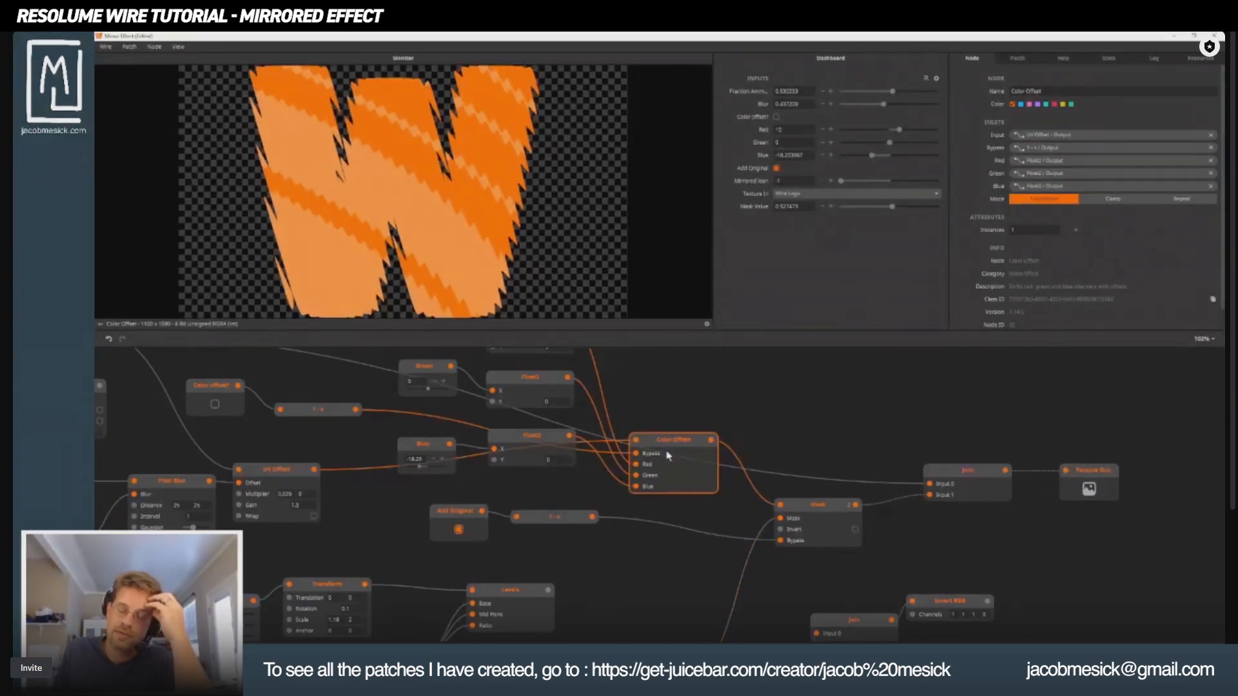
{"action": "left_click", "coordinate": [817, 513]}
{"action": "left_click_drag", "start_coordinate": [816, 537], "coordinate": [704, 438]}
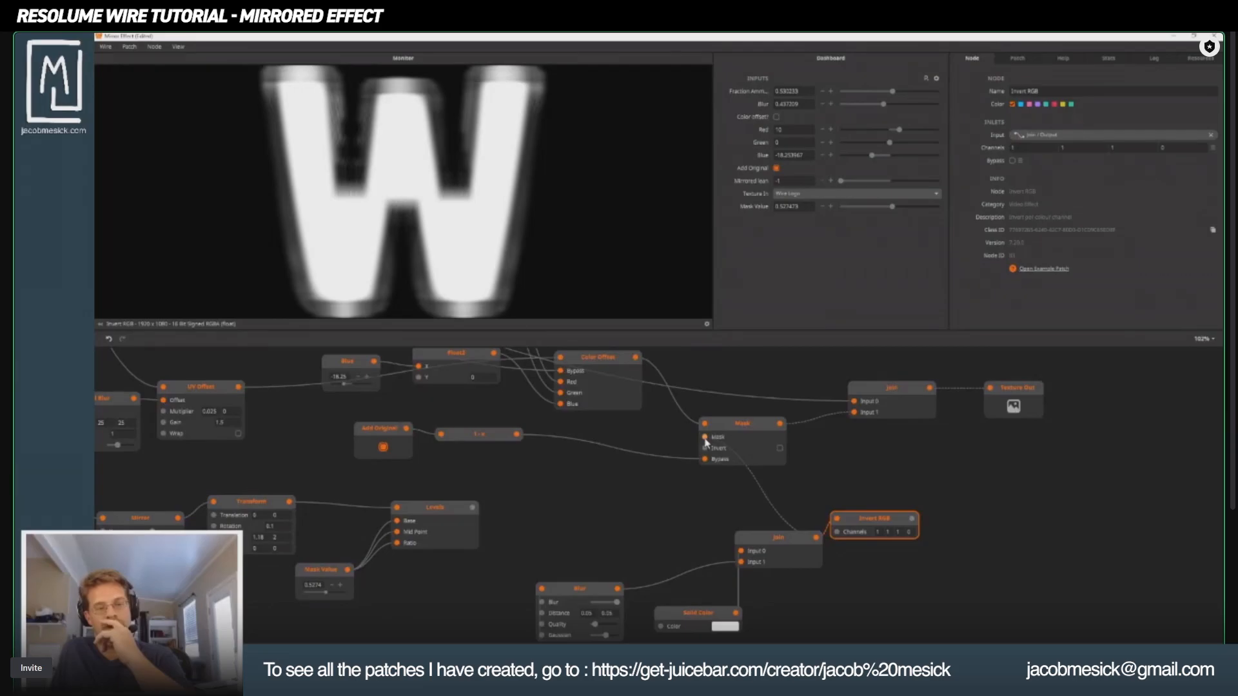
Step: Preview the final Join and delete the Invert RGB node
{"action": "left_click", "coordinate": [912, 402]}
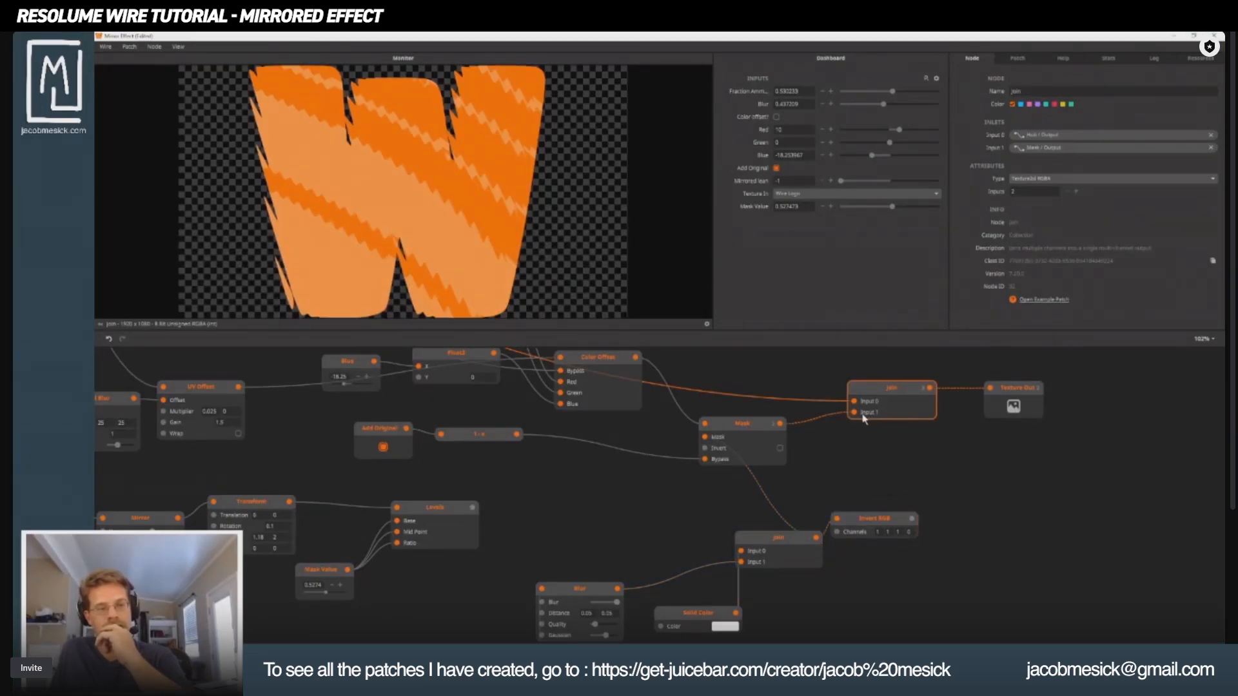
{"action": "left_click", "coordinate": [858, 525]}
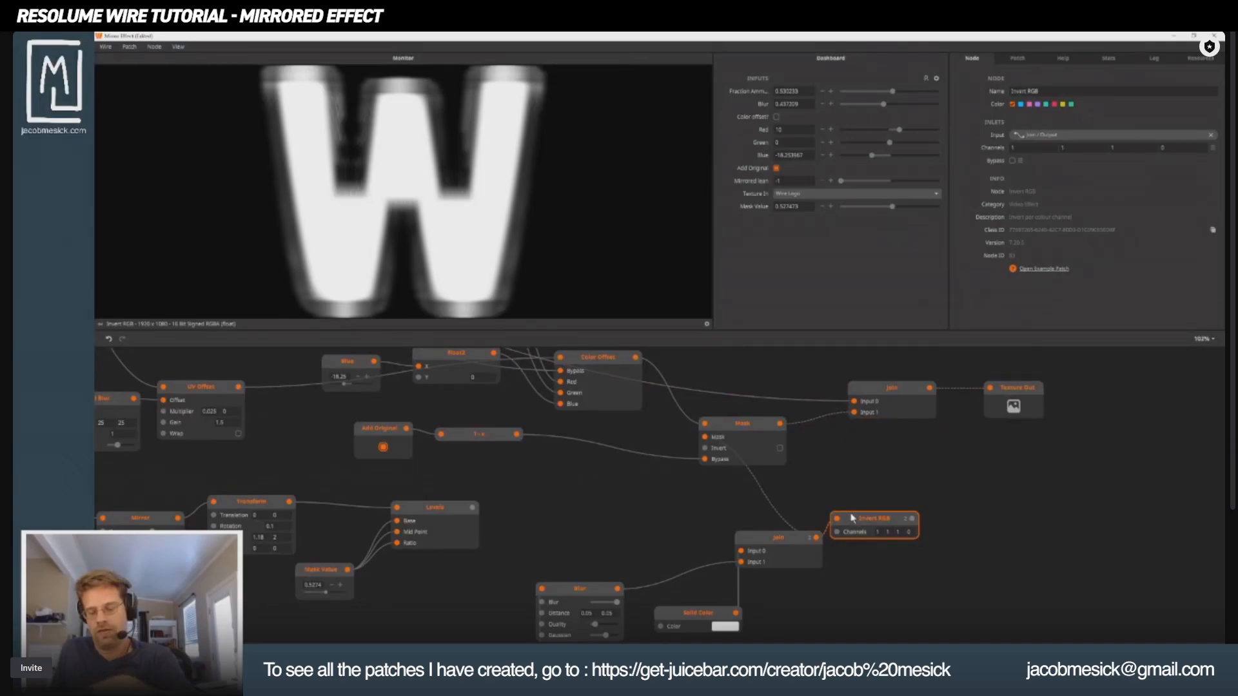
{"action": "key", "text": "Delete"}
Step: Compare the outputs of the final Join, the white-backed Join and the Mask node
{"action": "left_click", "coordinate": [894, 414]}
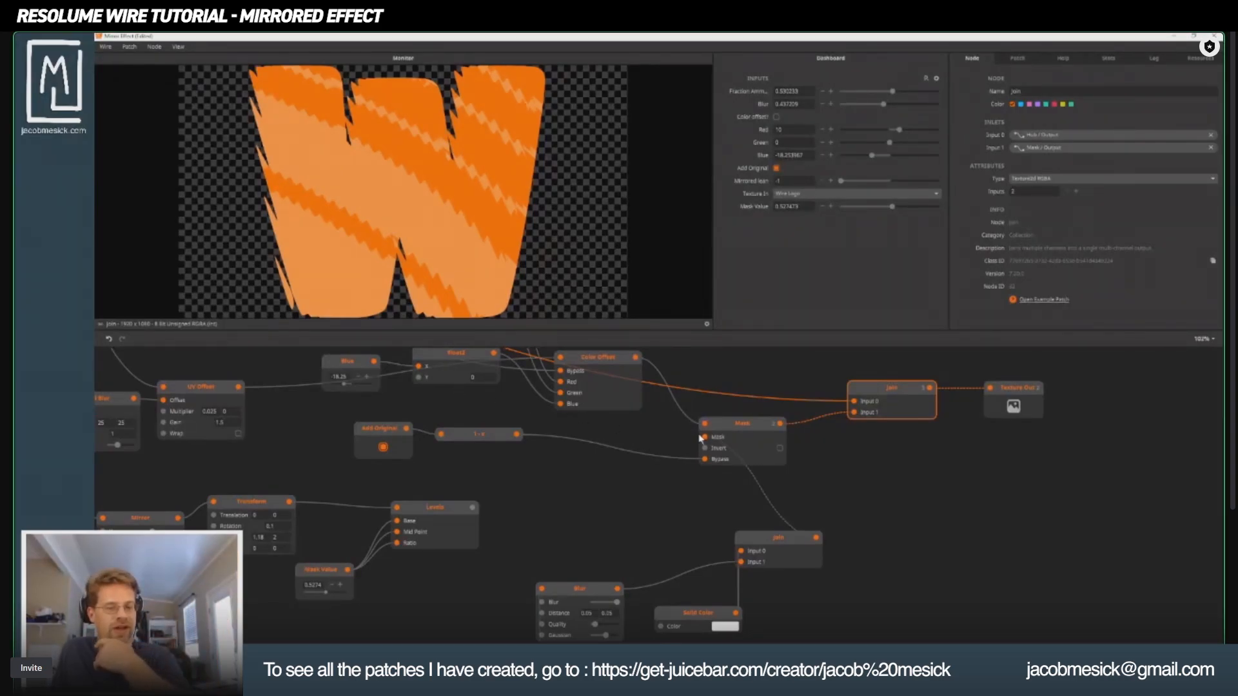
{"action": "left_click", "coordinate": [776, 549]}
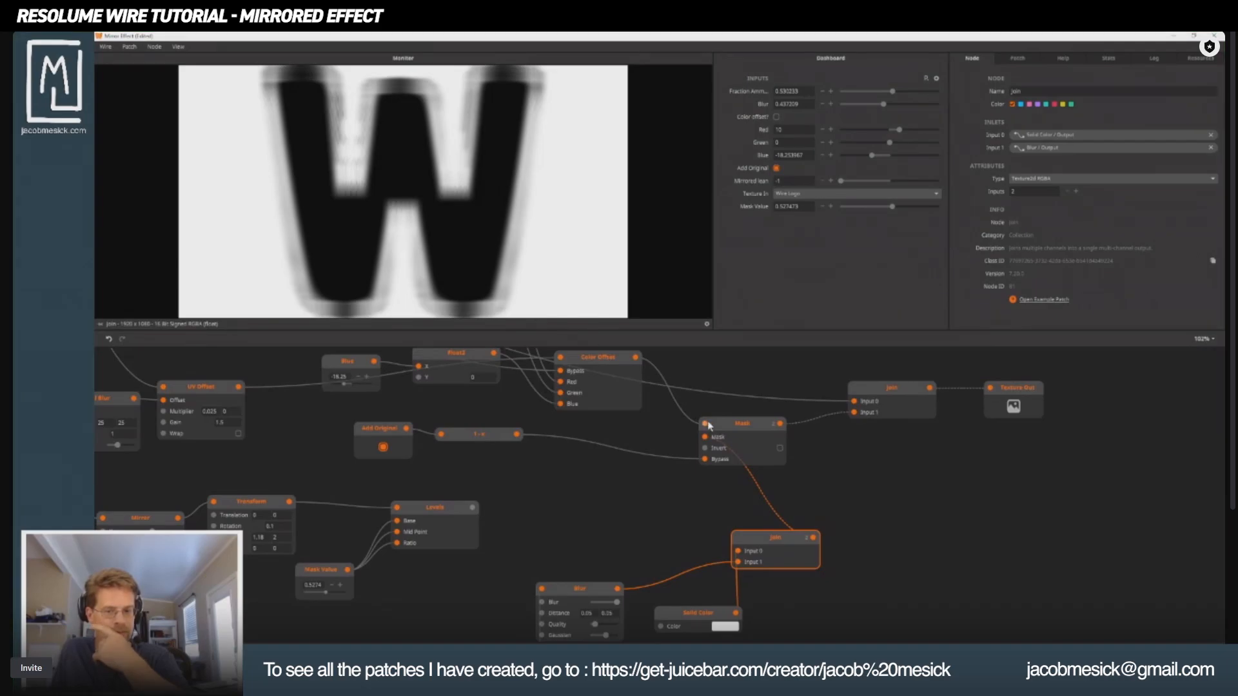
{"action": "left_click", "coordinate": [733, 436]}
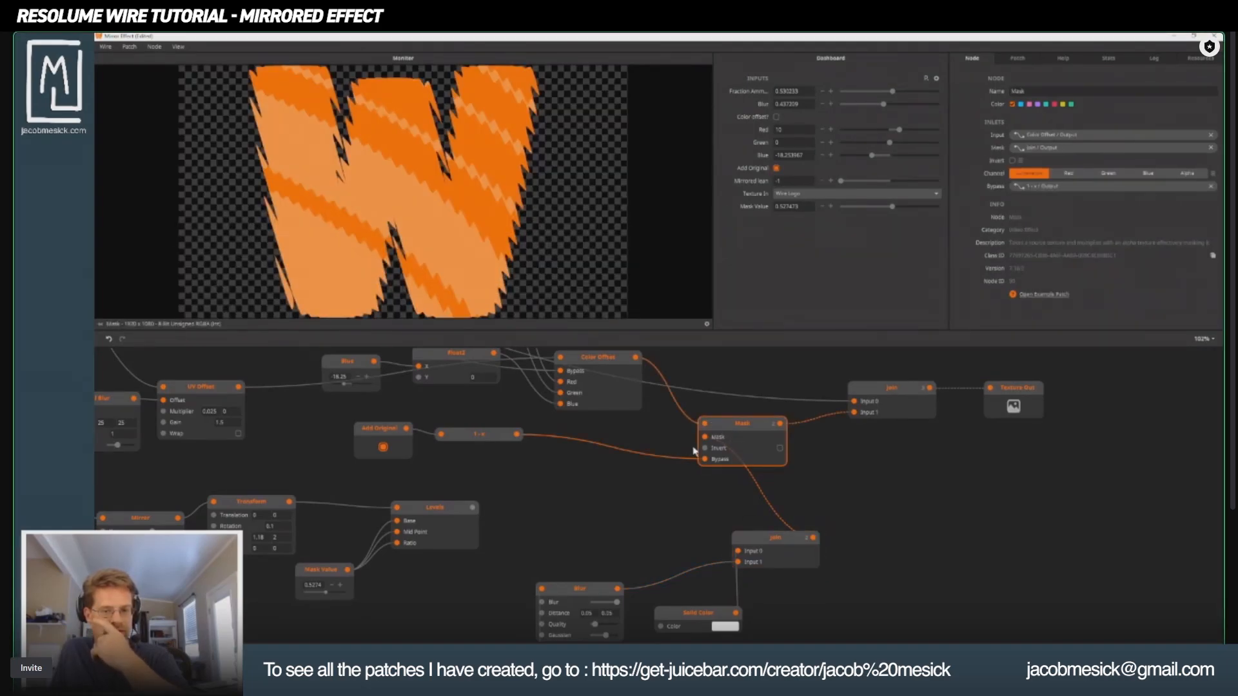
Step: Try Alpha as the Mask node's channel and set it back to Luminance
{"action": "left_click_drag", "start_coordinate": [737, 461], "coordinate": [783, 461]}
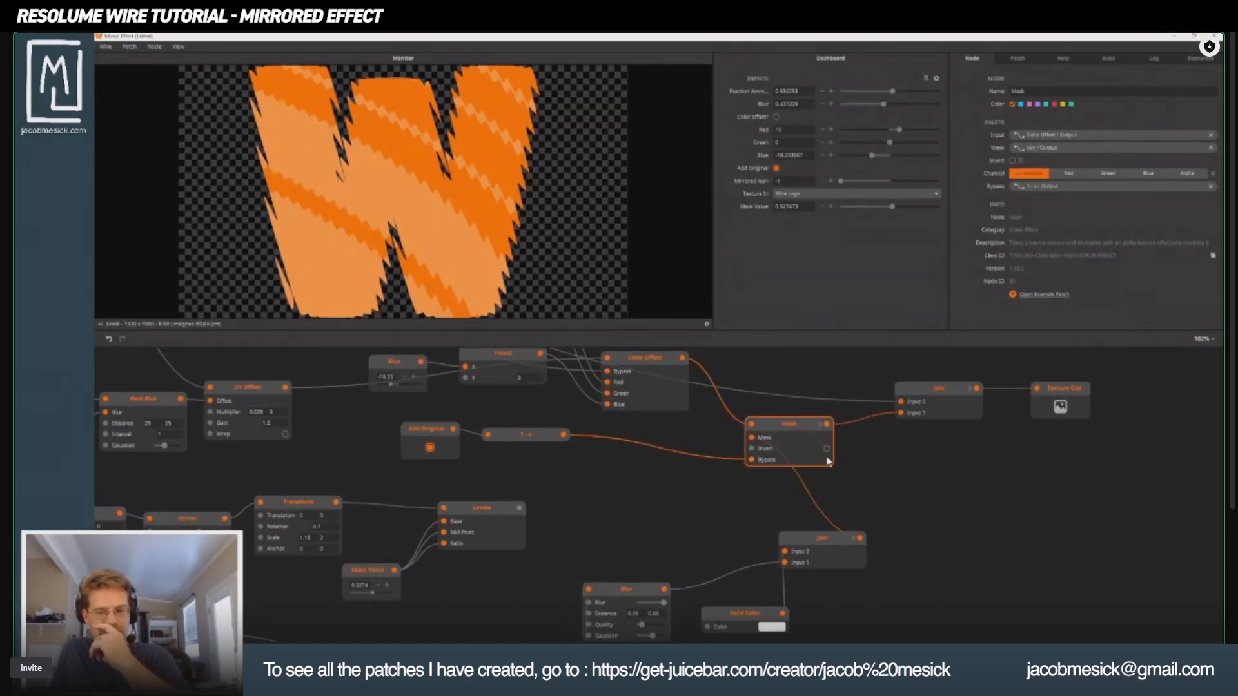
{"action": "left_click", "coordinate": [1175, 173]}
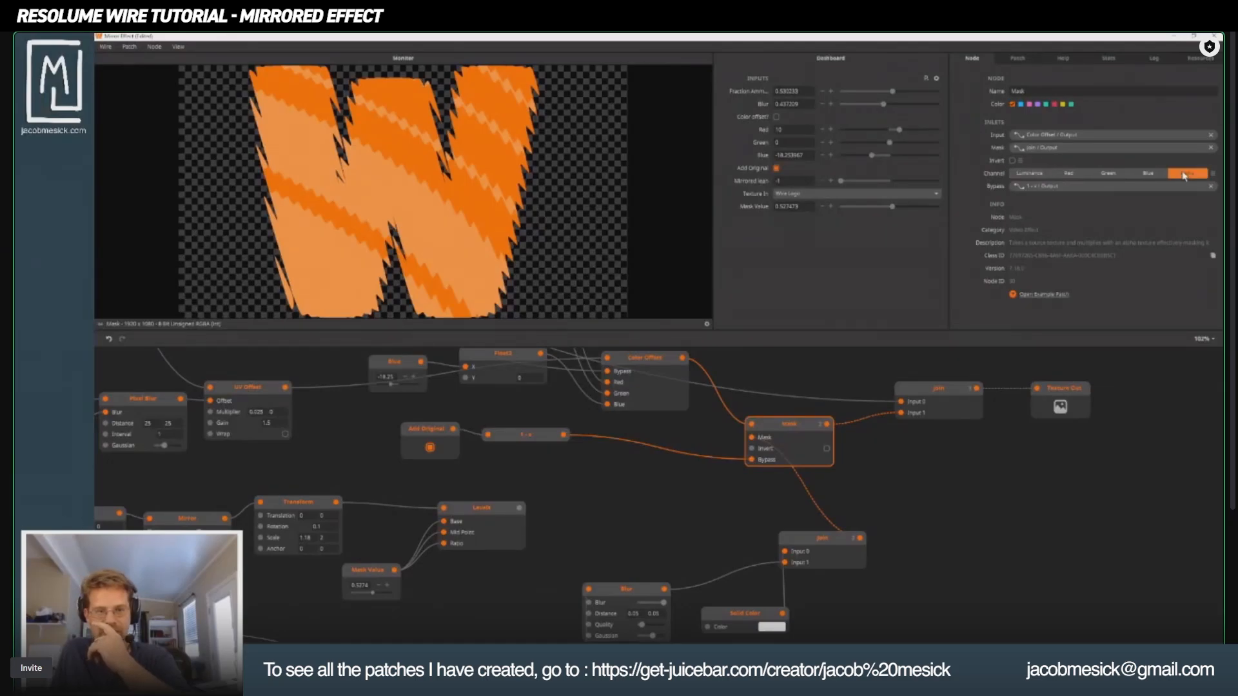
{"action": "left_click", "coordinate": [1029, 174]}
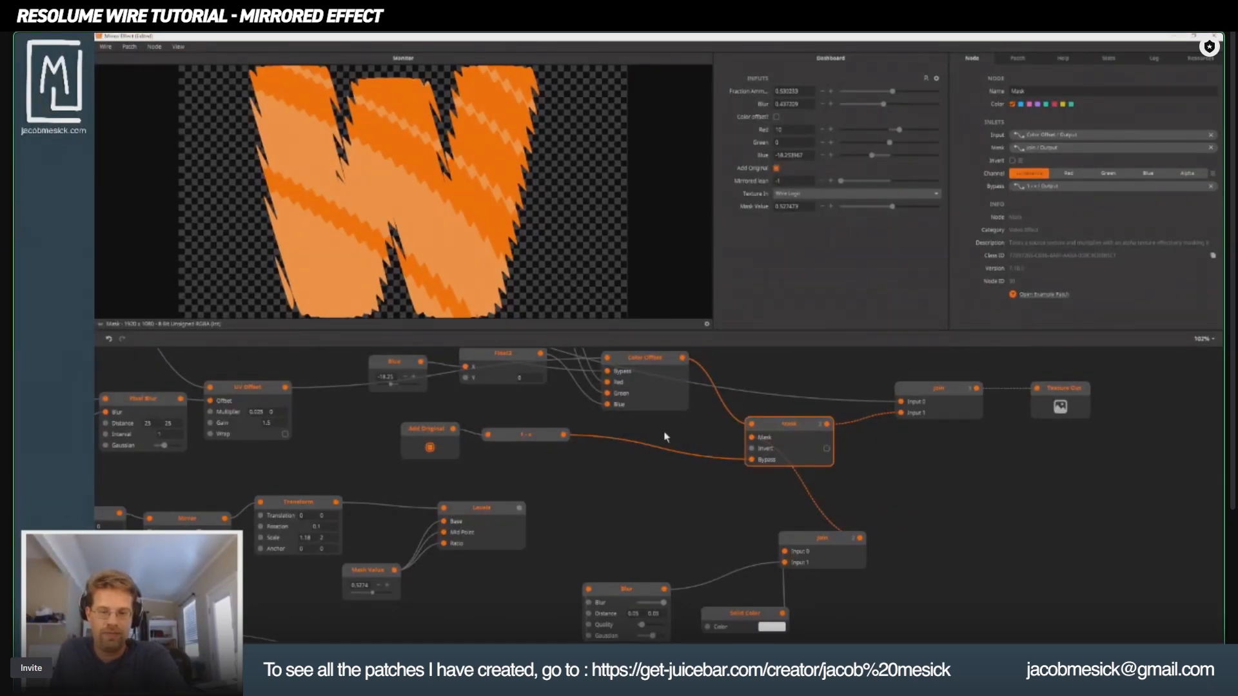
Step: Delete the white Solid Color node feeding the Join beside Blur
{"action": "left_click_drag", "start_coordinate": [769, 563], "coordinate": [832, 483]}
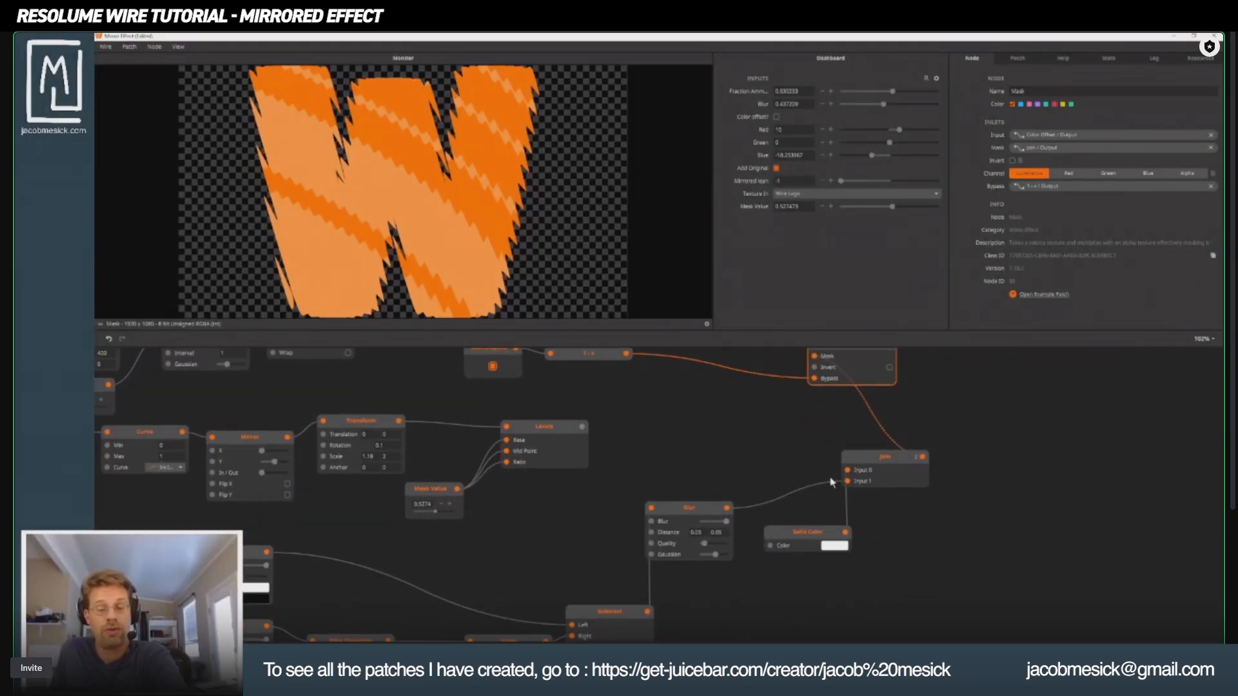
{"action": "left_click", "coordinate": [792, 544]}
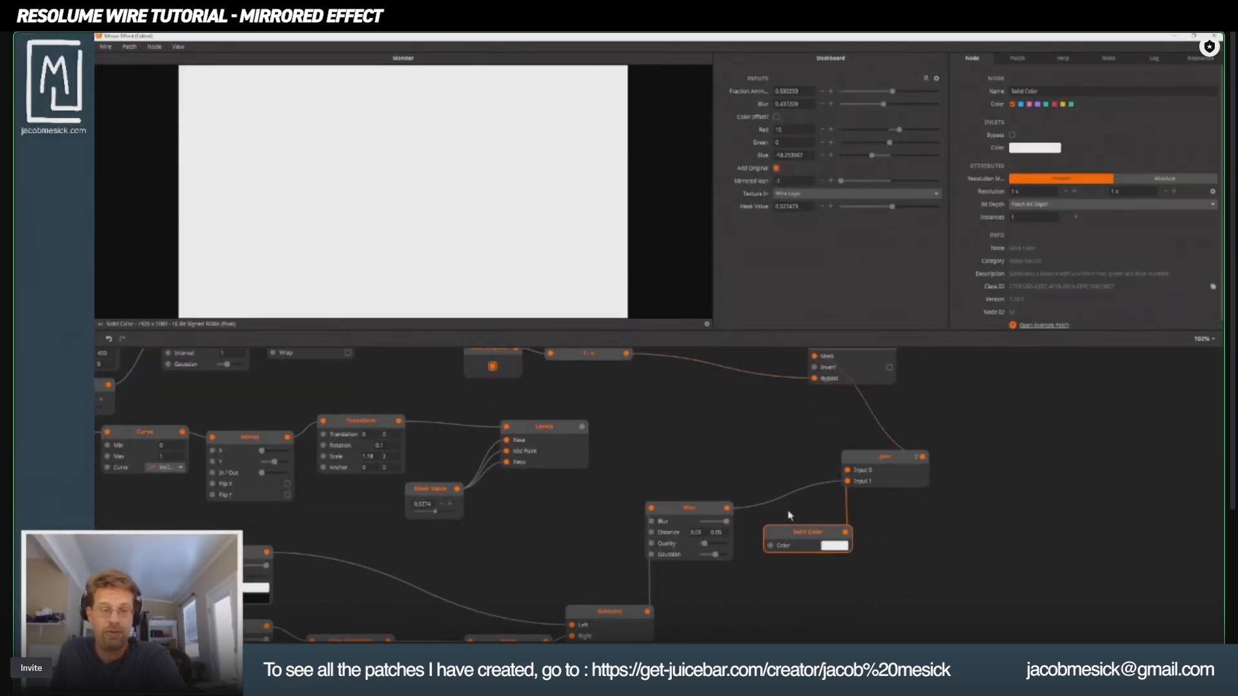
{"action": "key", "text": "Delete"}
Step: Delete the Join between Blur and Mask and connect Blur directly to the Mask node's Mask input
{"action": "left_click_drag", "start_coordinate": [708, 447], "coordinate": [748, 610]}
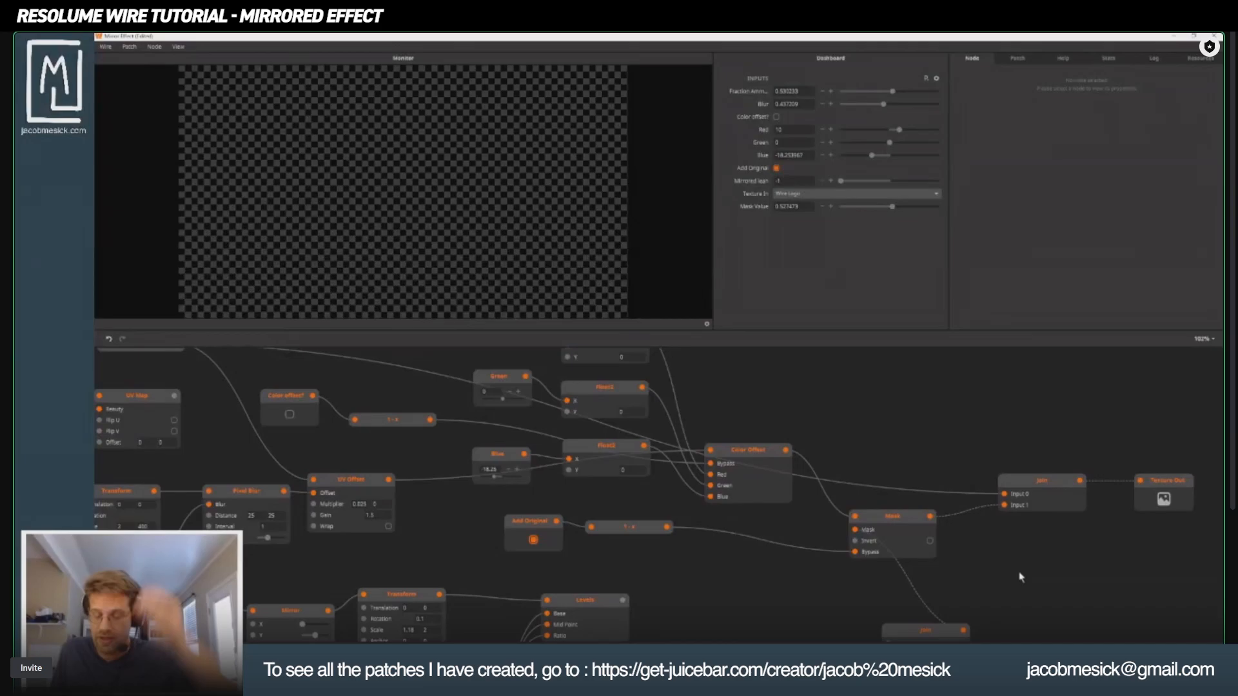
{"action": "left_click", "coordinate": [898, 520]}
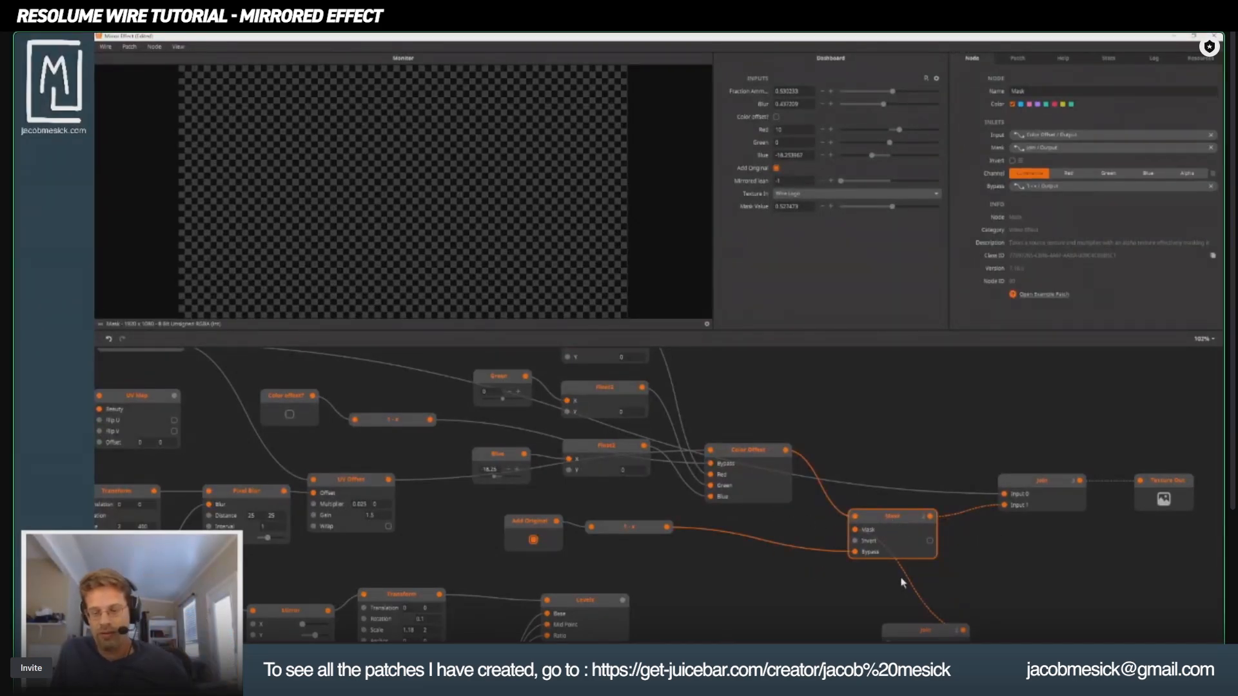
{"action": "left_click_drag", "start_coordinate": [880, 616], "coordinate": [849, 528]}
{"action": "left_click", "coordinate": [888, 554]}
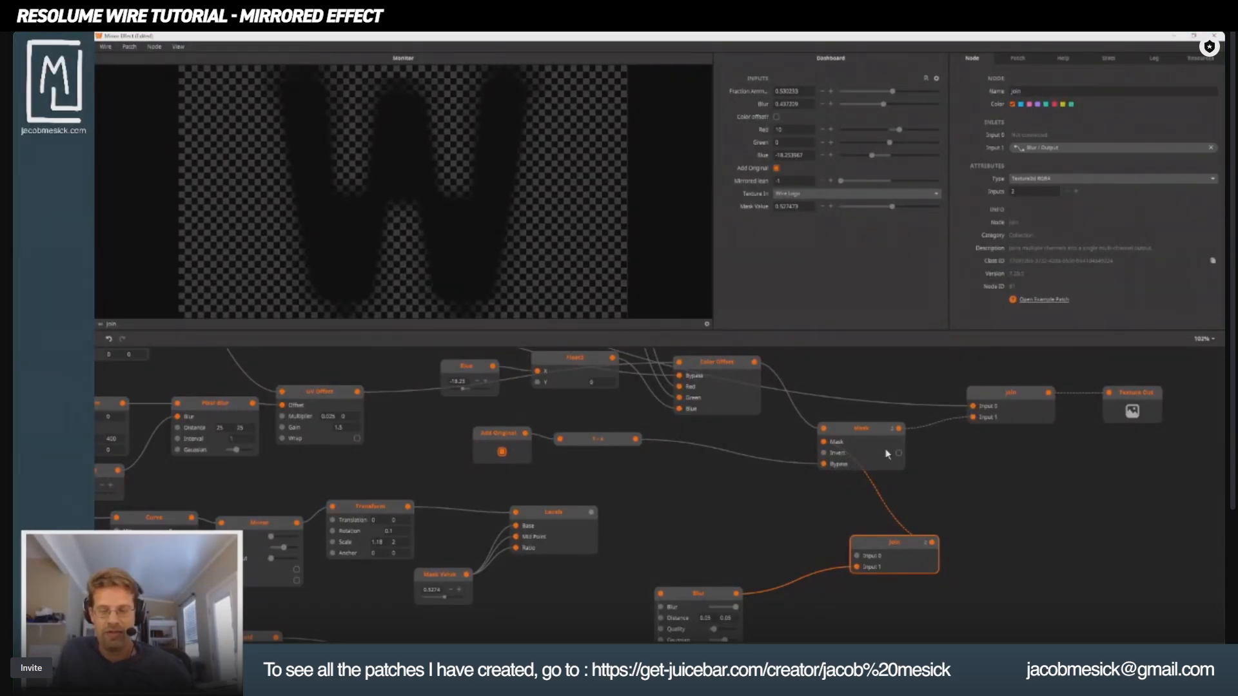
{"action": "key", "text": "Delete"}
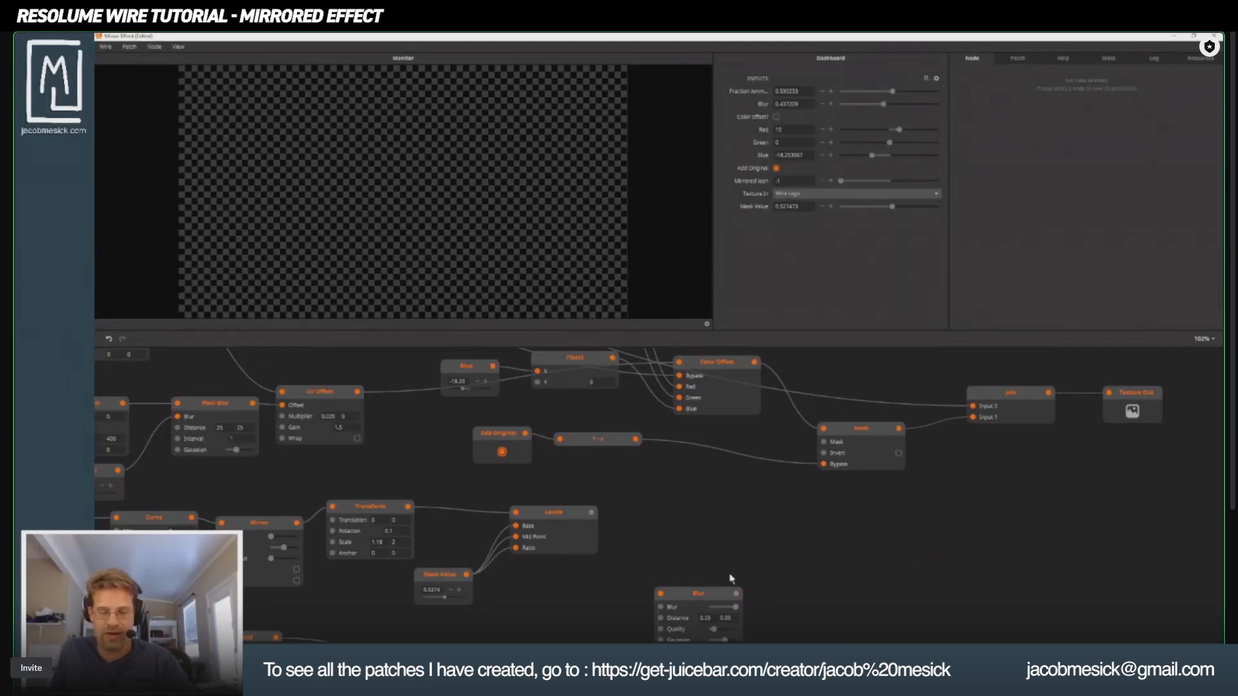
{"action": "left_click_drag", "start_coordinate": [737, 594], "coordinate": [824, 442]}
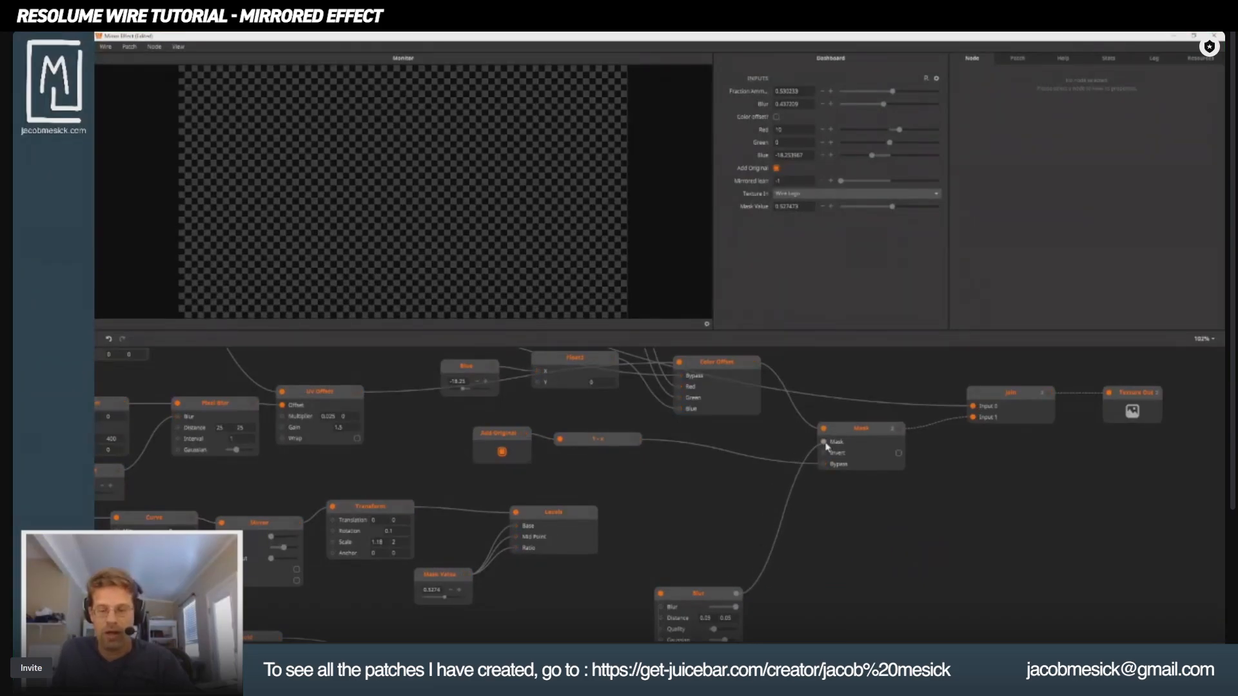
Step: Preview the outputs of Blur and Color Offset and enable Invert on the Mask node
{"action": "left_click", "coordinate": [864, 439]}
{"action": "left_click", "coordinate": [712, 599]}
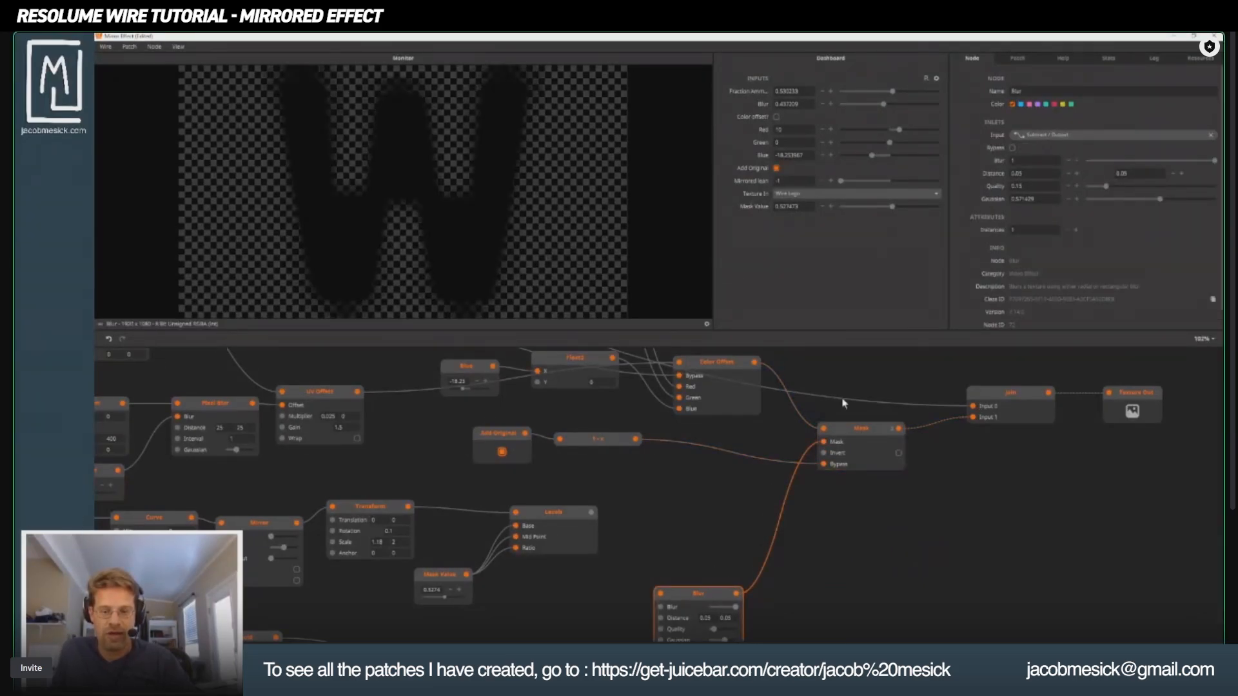
{"action": "left_click", "coordinate": [864, 439]}
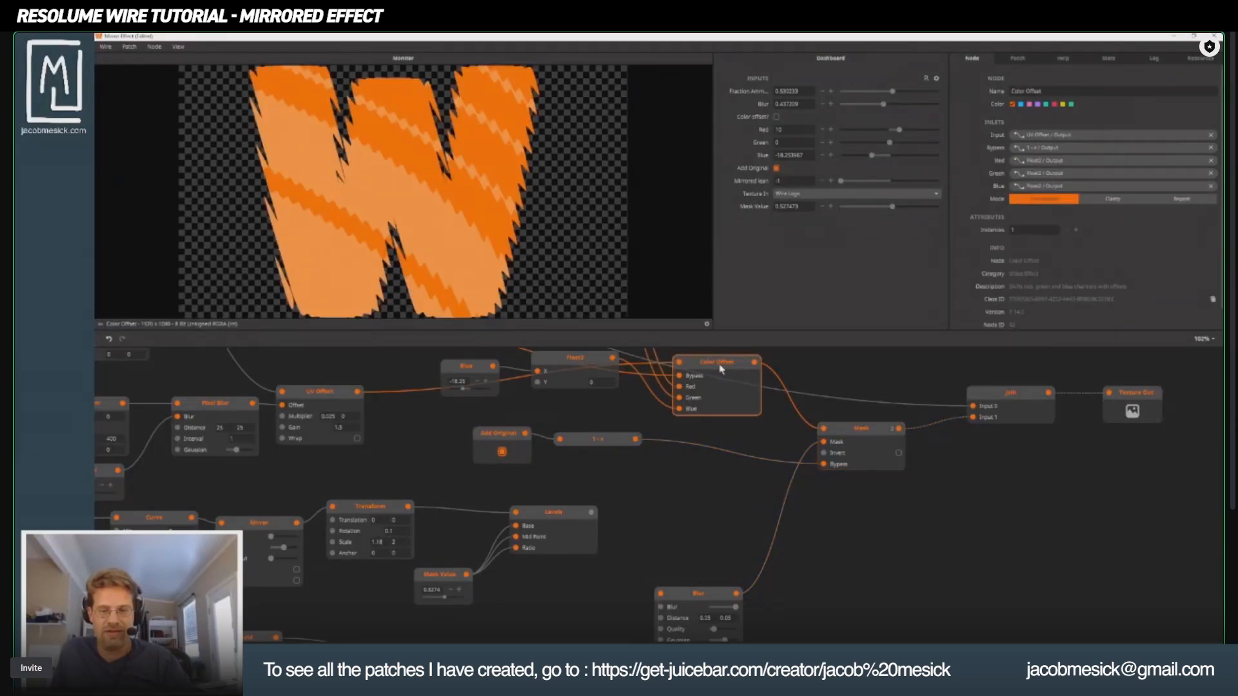
{"action": "left_click", "coordinate": [899, 453]}
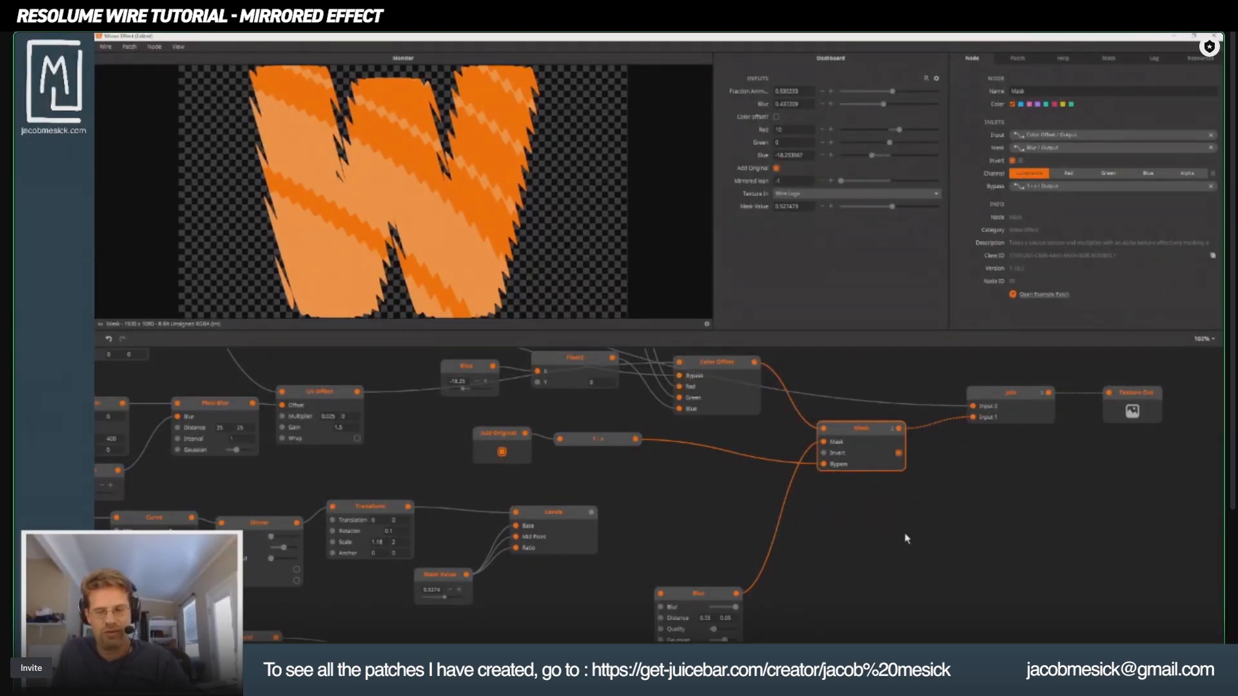
Step: Add a red Colorize node and insert it into the connection between Color Offset and Mask
{"action": "double_click", "coordinate": [924, 541]}
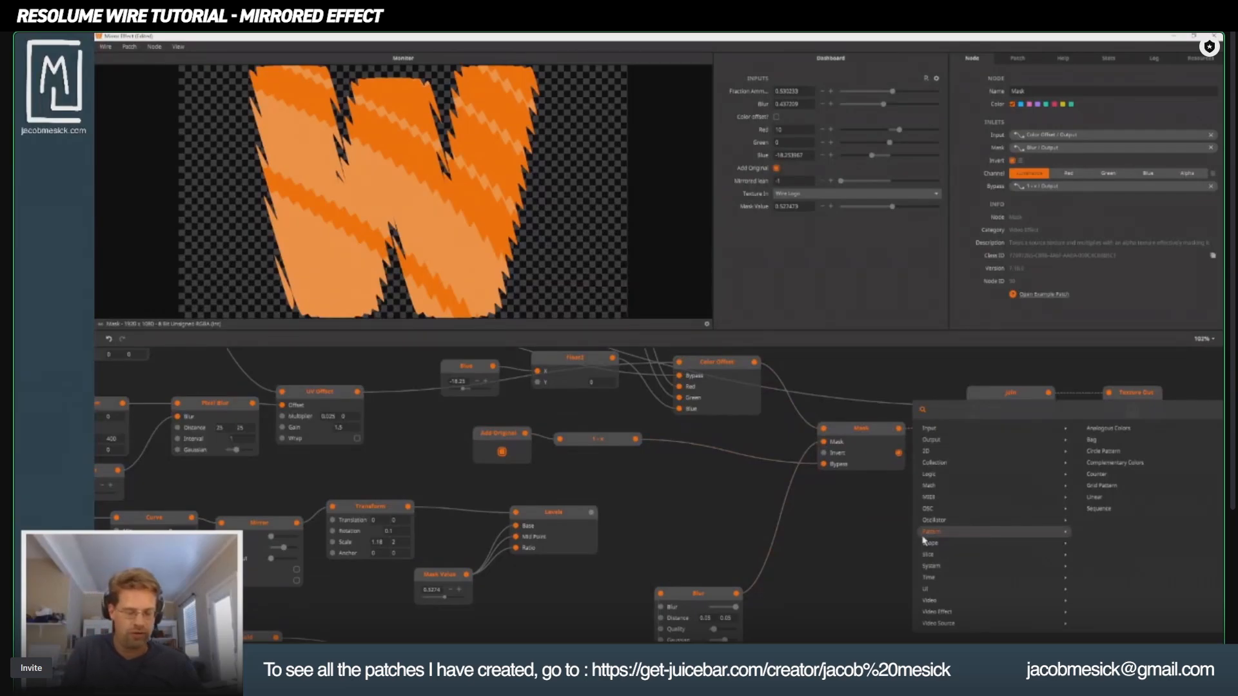
{"action": "type", "text": "color"}
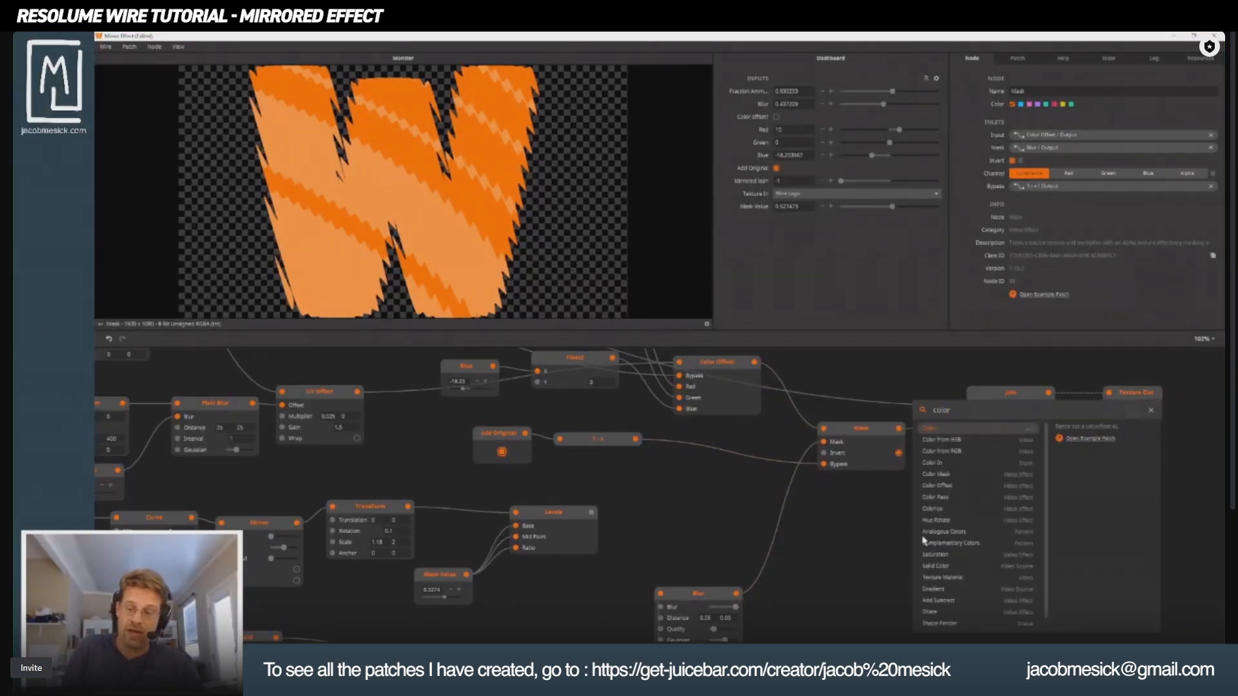
{"action": "left_click", "coordinate": [933, 509]}
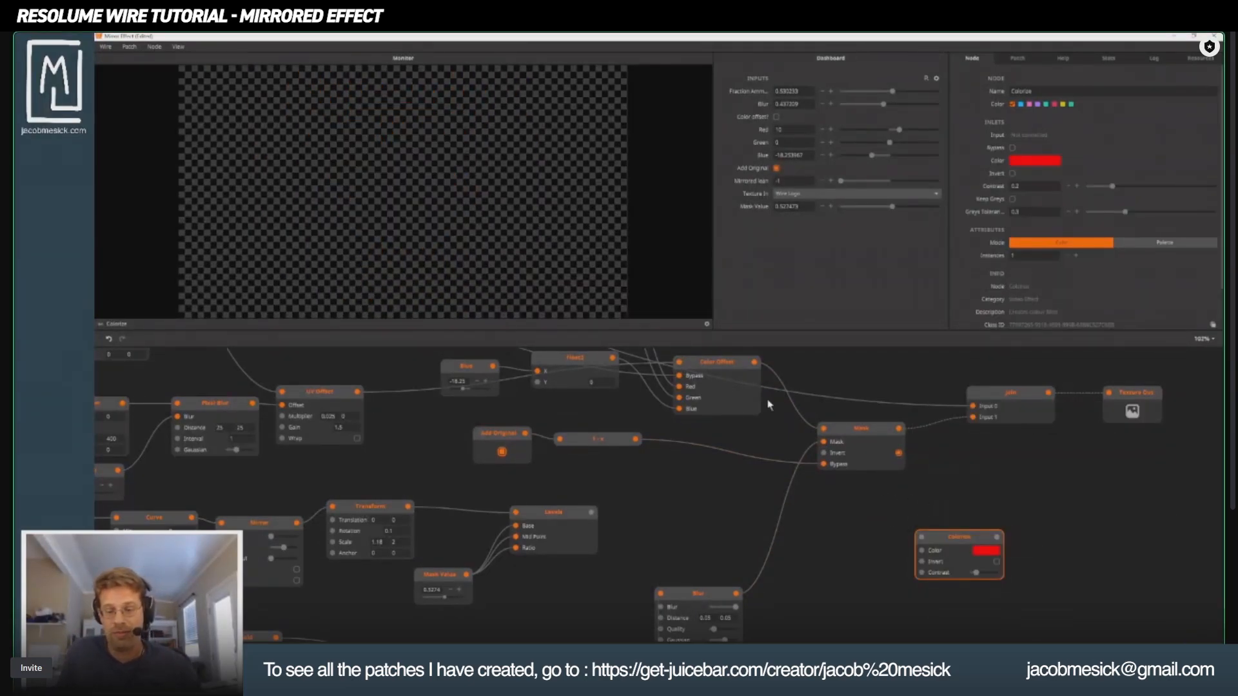
{"action": "left_click_drag", "start_coordinate": [934, 549], "coordinate": [804, 381]}
{"action": "left_click_drag", "start_coordinate": [824, 441], "coordinate": [773, 563]}
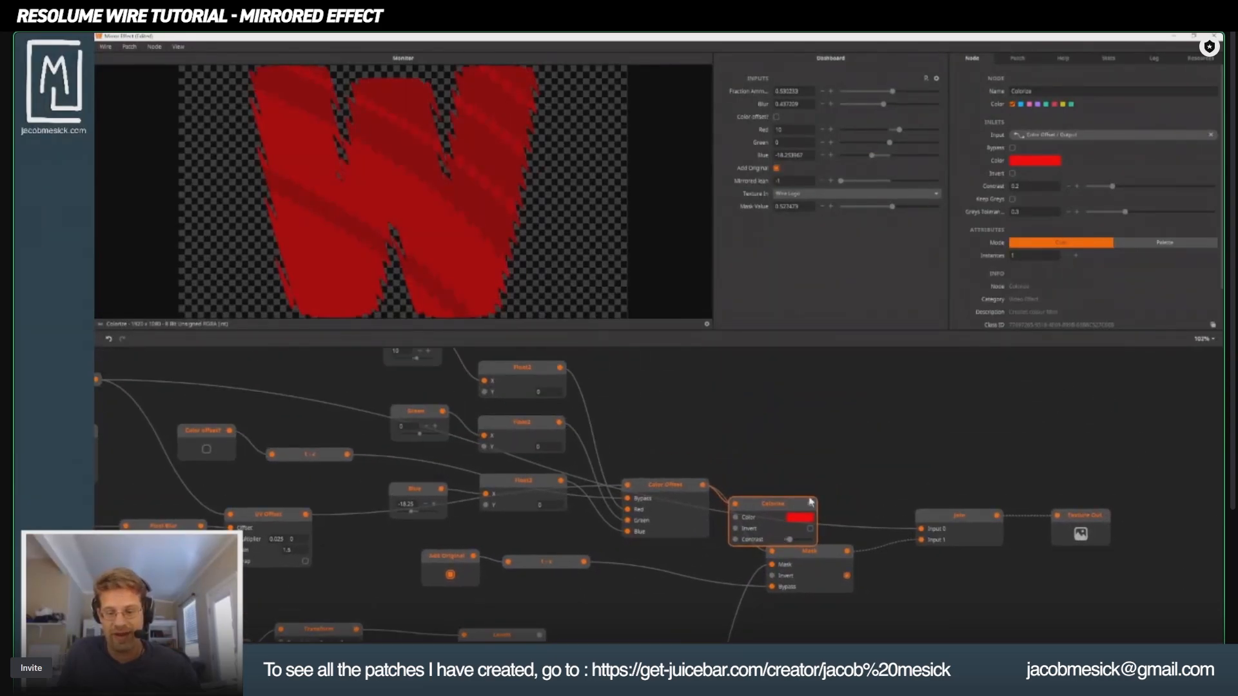
Step: Move Colorize clear above the Mask node, shift Mask slightly away from Color Offset and preview Mask's output
{"action": "left_click_drag", "start_coordinate": [810, 504], "coordinate": [777, 392]}
{"action": "left_click", "coordinate": [789, 553]}
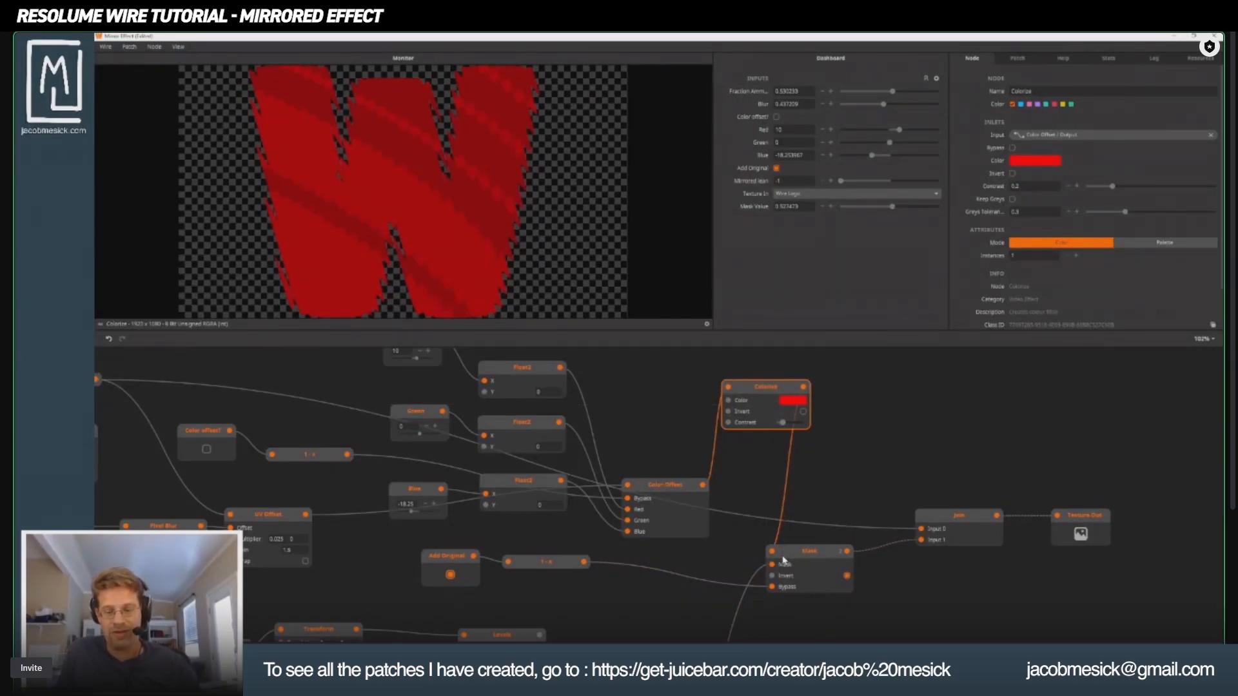
{"action": "mouse_move", "coordinate": [821, 553]}
{"action": "left_mouse_down"}
{"action": "mouse_move", "coordinate": [841, 520]}
{"action": "mouse_move", "coordinate": [840, 546]}
{"action": "left_mouse_up"}
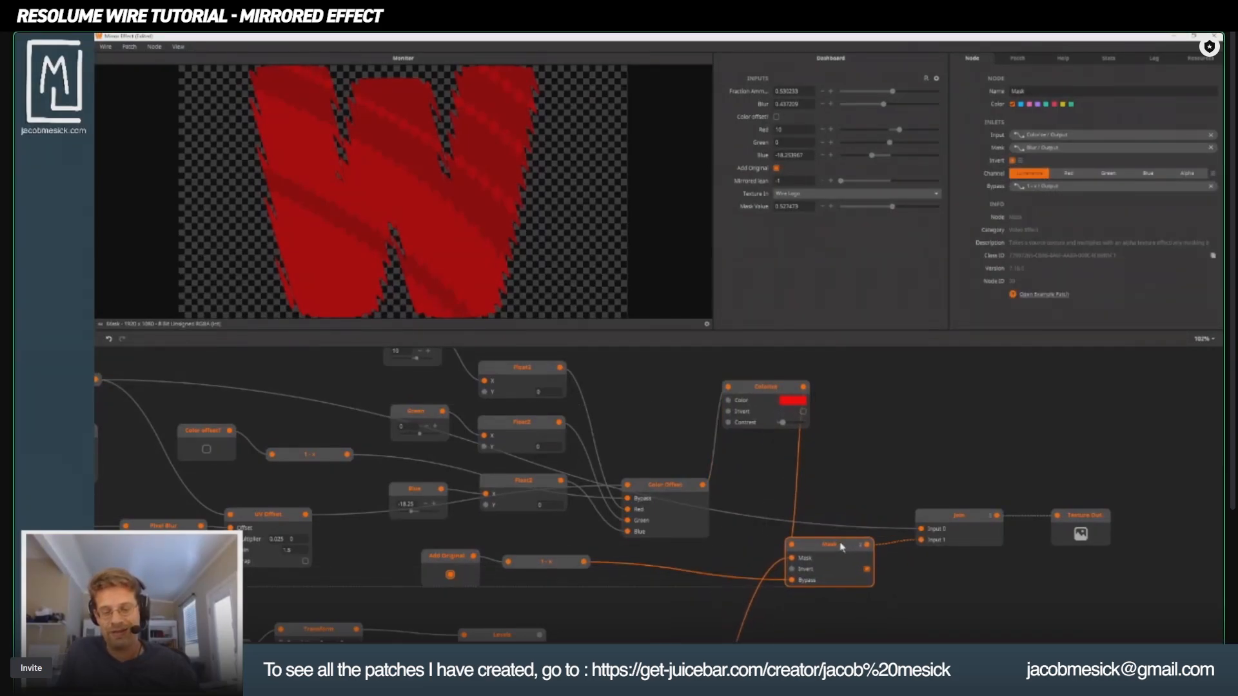
Step: Preview Blur's output and add a Solid Color node in the empty space beside Blur
{"action": "left_click_drag", "start_coordinate": [804, 593], "coordinate": [841, 471]}
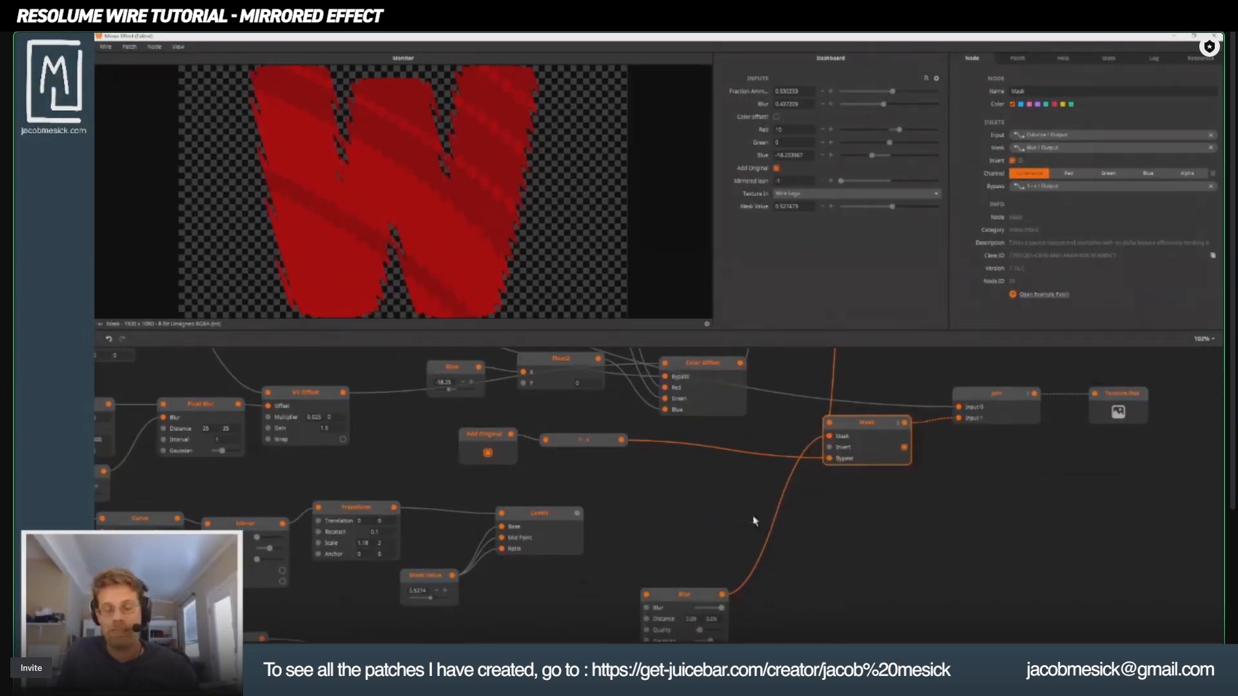
{"action": "left_click", "coordinate": [694, 600]}
{"action": "left_click_drag", "start_coordinate": [691, 517], "coordinate": [705, 421]}
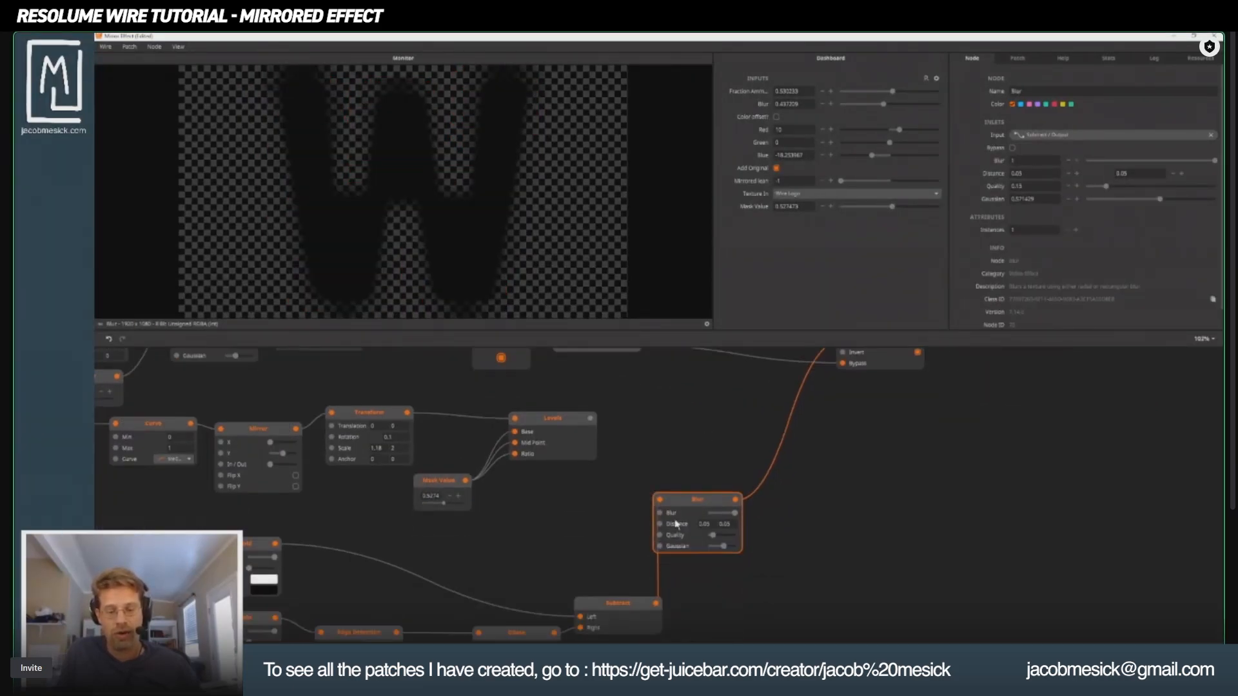
{"action": "left_click_drag", "start_coordinate": [620, 553], "coordinate": [675, 448]}
{"action": "left_click_drag", "start_coordinate": [914, 435], "coordinate": [882, 580]}
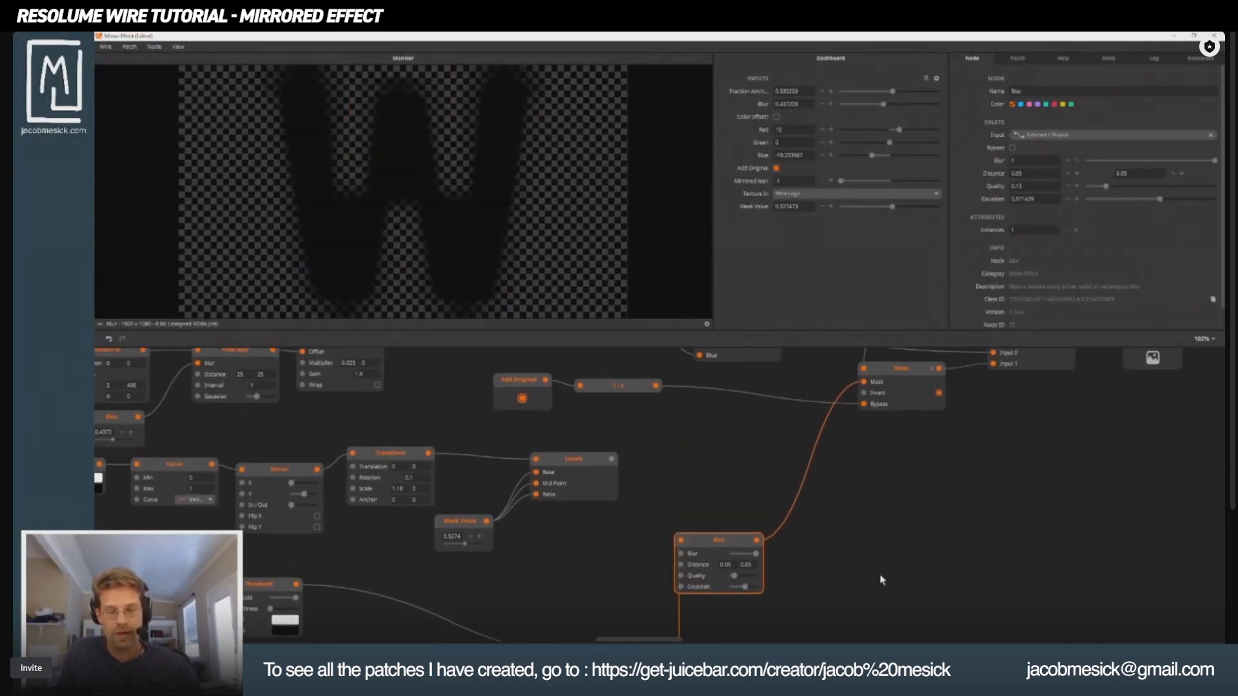
{"action": "double_click", "coordinate": [887, 579]}
{"action": "type", "text": "solid"}
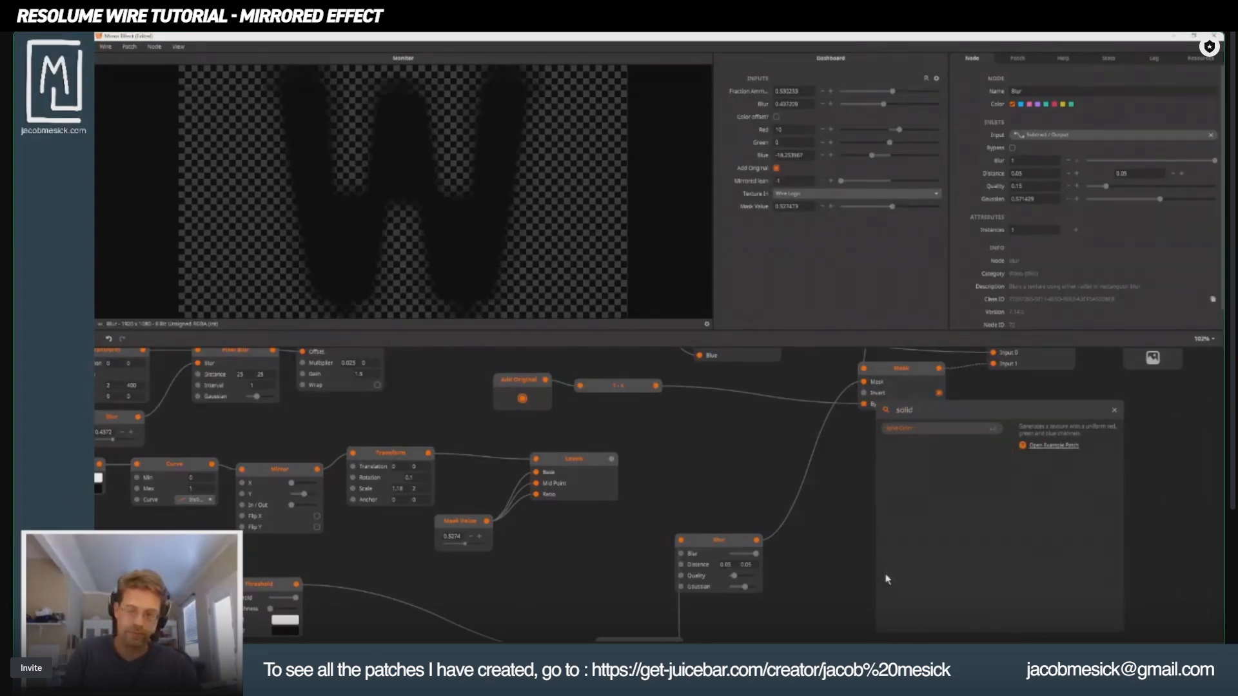
{"action": "key", "text": "Return"}
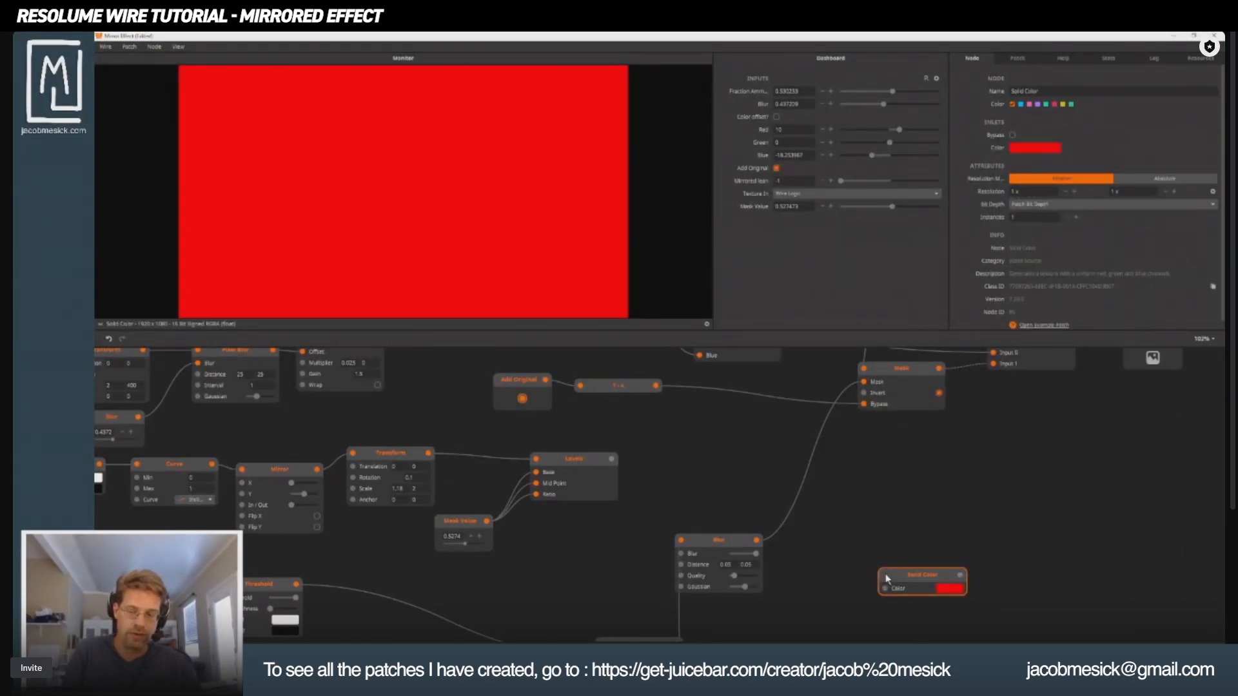
Step: Add a Join node below Mask and connect Blur to its Input 0
{"action": "double_click", "coordinate": [868, 484]}
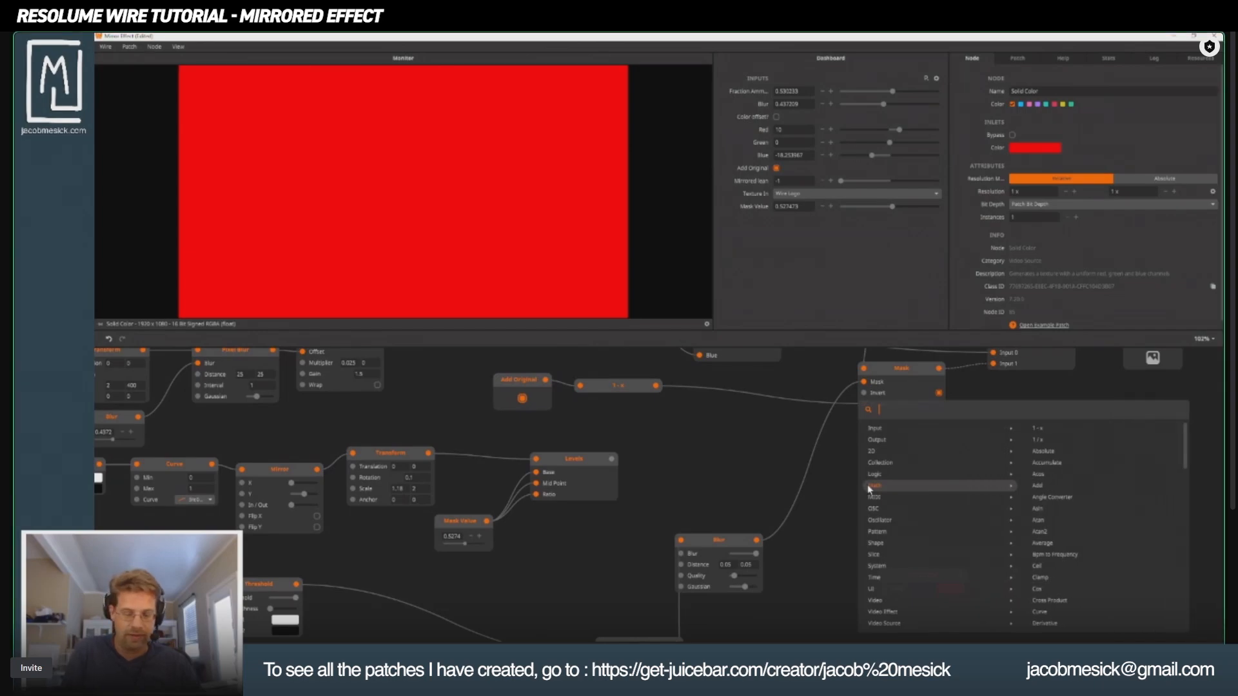
{"action": "type", "text": "join"}
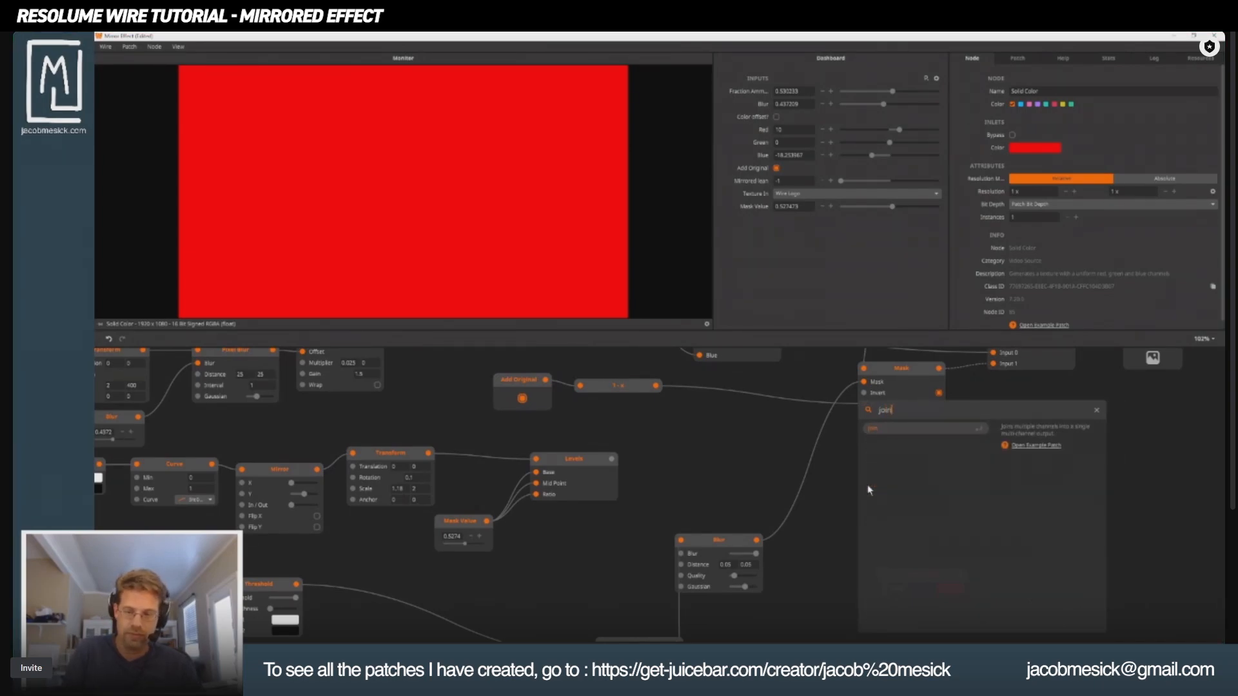
{"action": "key", "text": "Return"}
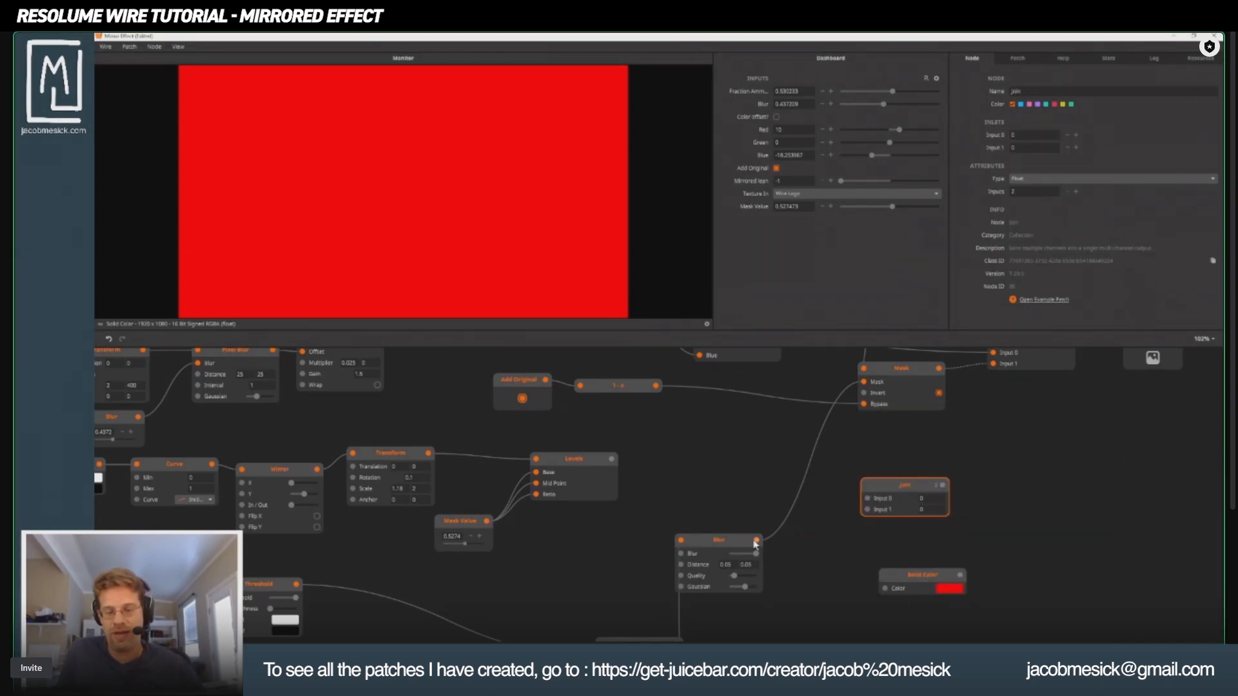
{"action": "left_click_drag", "start_coordinate": [756, 540], "coordinate": [868, 498]}
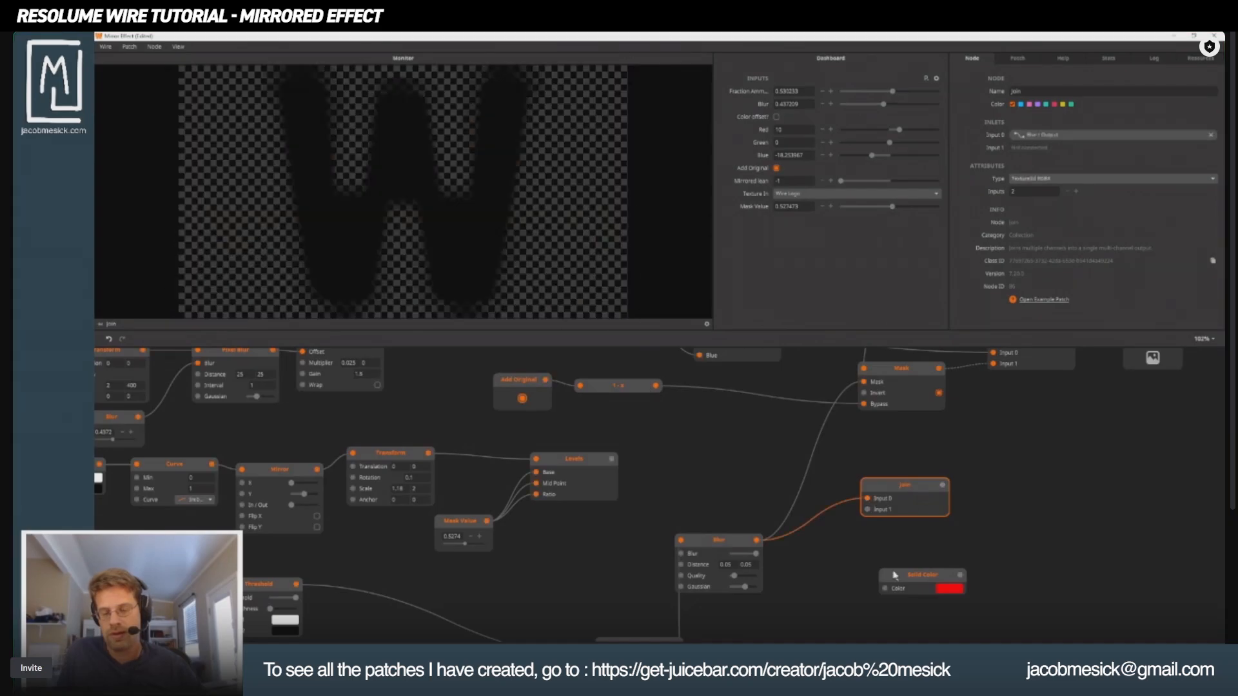
Step: Move Solid Color closer to Blur, below the new Join, and set its color to near-white
{"action": "left_click_drag", "start_coordinate": [895, 576], "coordinate": [811, 572]}
{"action": "left_click", "coordinate": [867, 585]}
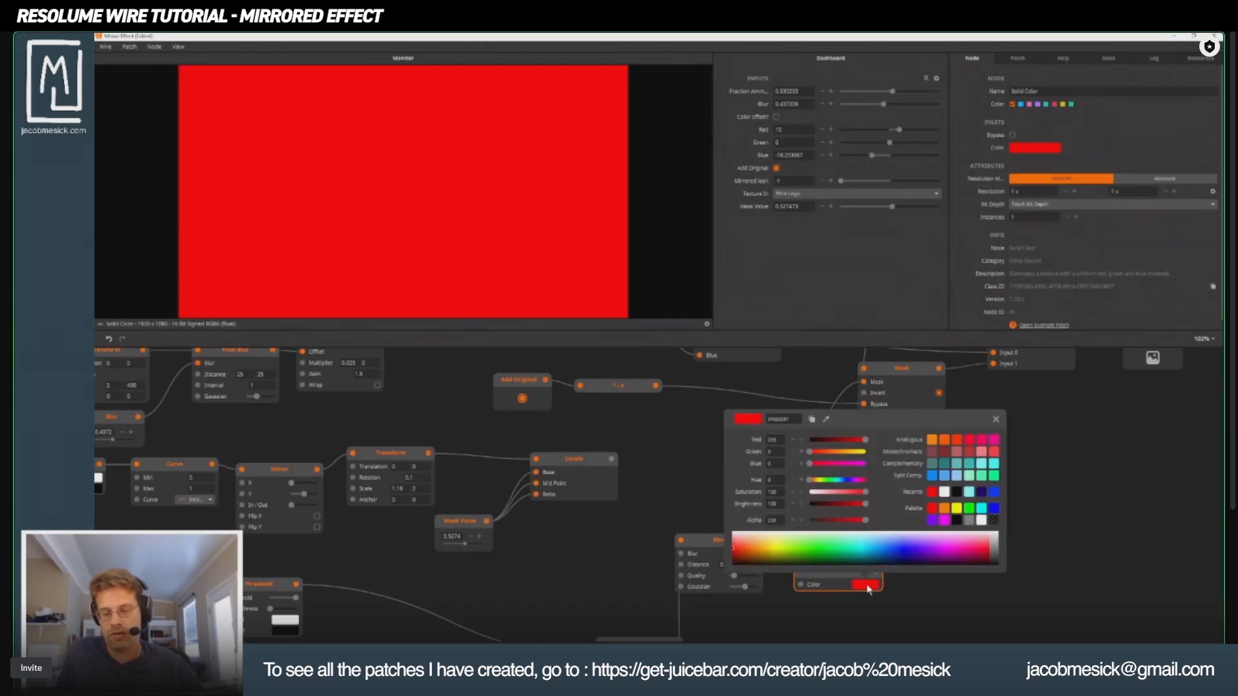
{"action": "left_click", "coordinate": [995, 535]}
{"action": "left_click", "coordinate": [1042, 552]}
Step: Connect Solid Color to the new Join's Input 0 and Blur to its Input 1, and preview the Join
{"action": "left_click_drag", "start_coordinate": [876, 571], "coordinate": [868, 498]}
{"action": "left_click_drag", "start_coordinate": [757, 540], "coordinate": [868, 510]}
{"action": "left_click", "coordinate": [928, 493]}
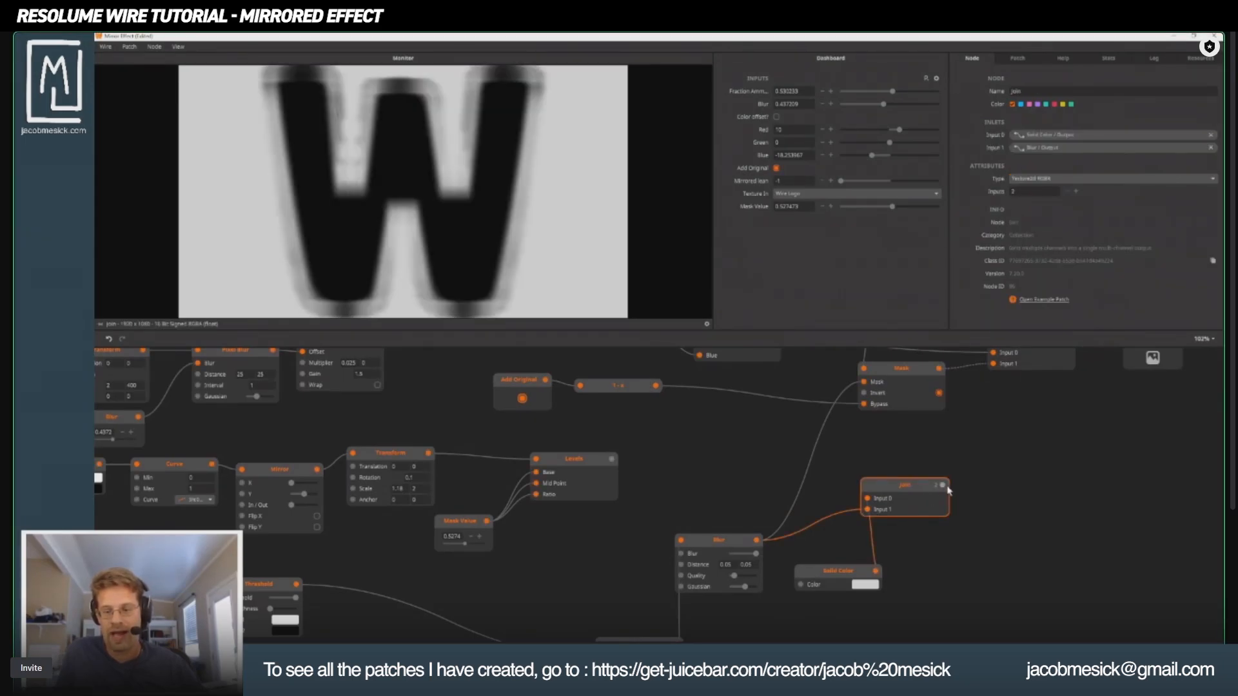
Step: Feed the new Join into Mask's mask input, reposition Solid Color beside that Join, and preview the Join
{"action": "left_click_drag", "start_coordinate": [889, 421], "coordinate": [866, 386]}
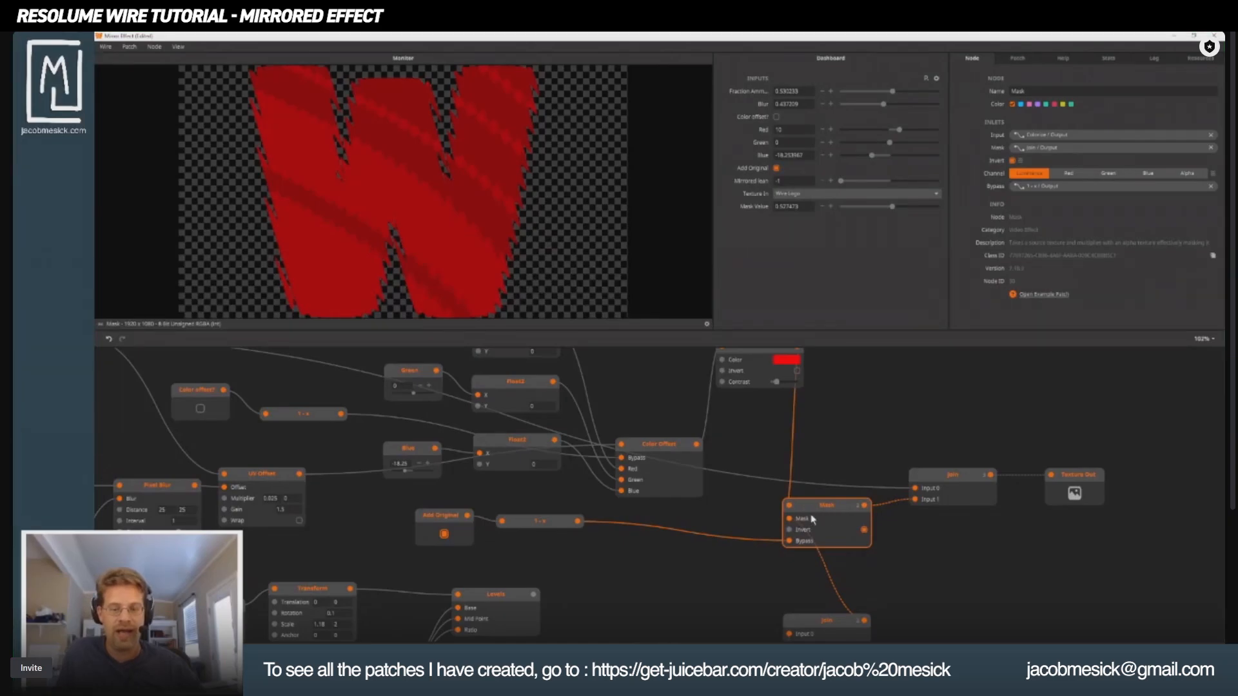
{"action": "left_click_drag", "start_coordinate": [815, 631], "coordinate": [731, 468]}
{"action": "left_click_drag", "start_coordinate": [739, 580], "coordinate": [593, 443]}
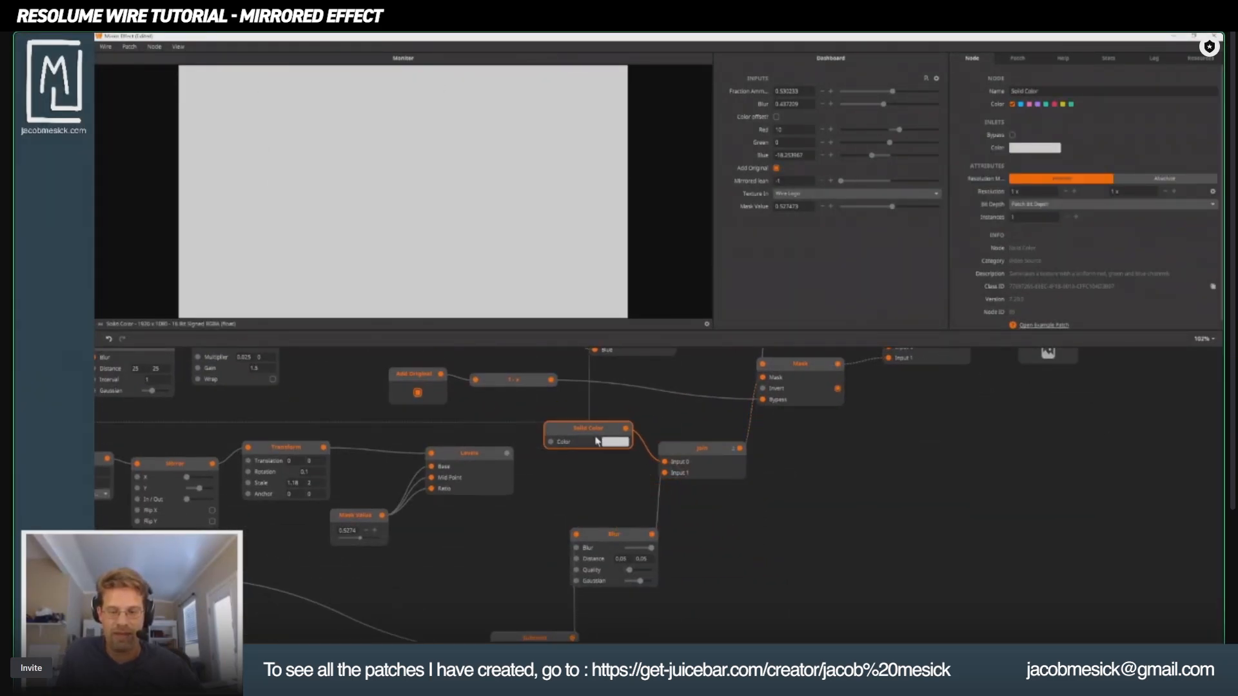
{"action": "scroll", "coordinate": [714, 548], "scroll_direction": "up", "scroll_amount": 4}
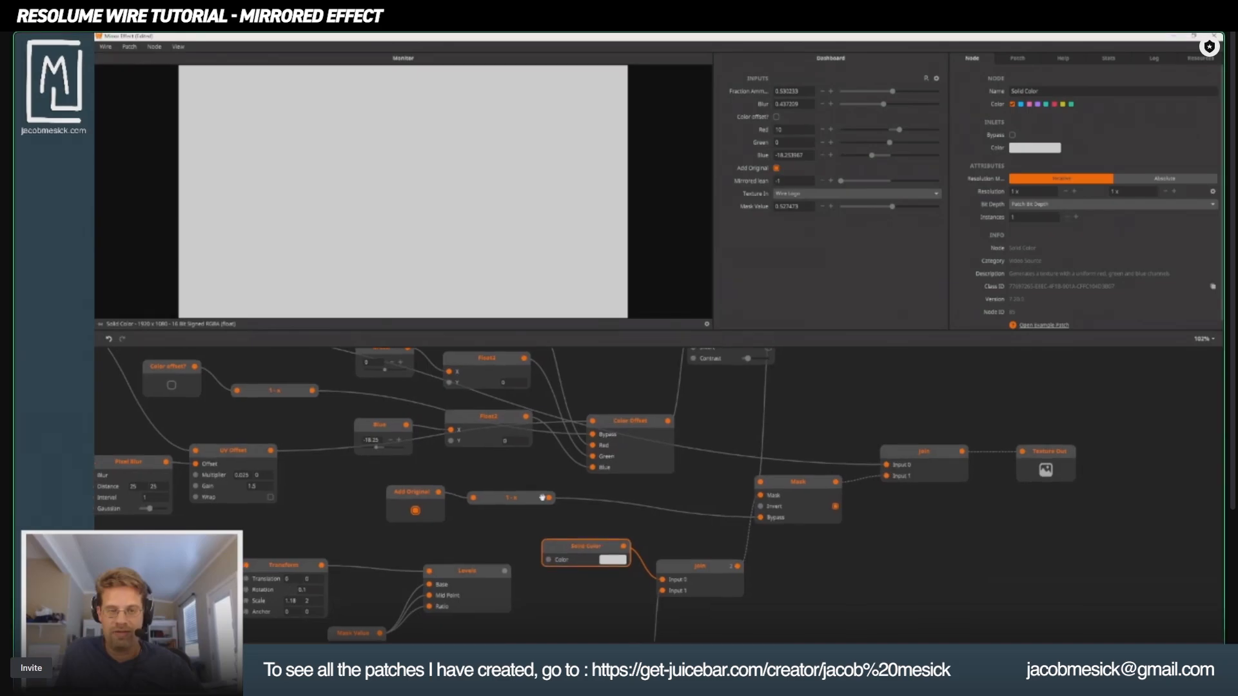
{"action": "left_click_drag", "start_coordinate": [573, 514], "coordinate": [470, 466]}
{"action": "left_click", "coordinate": [586, 520]}
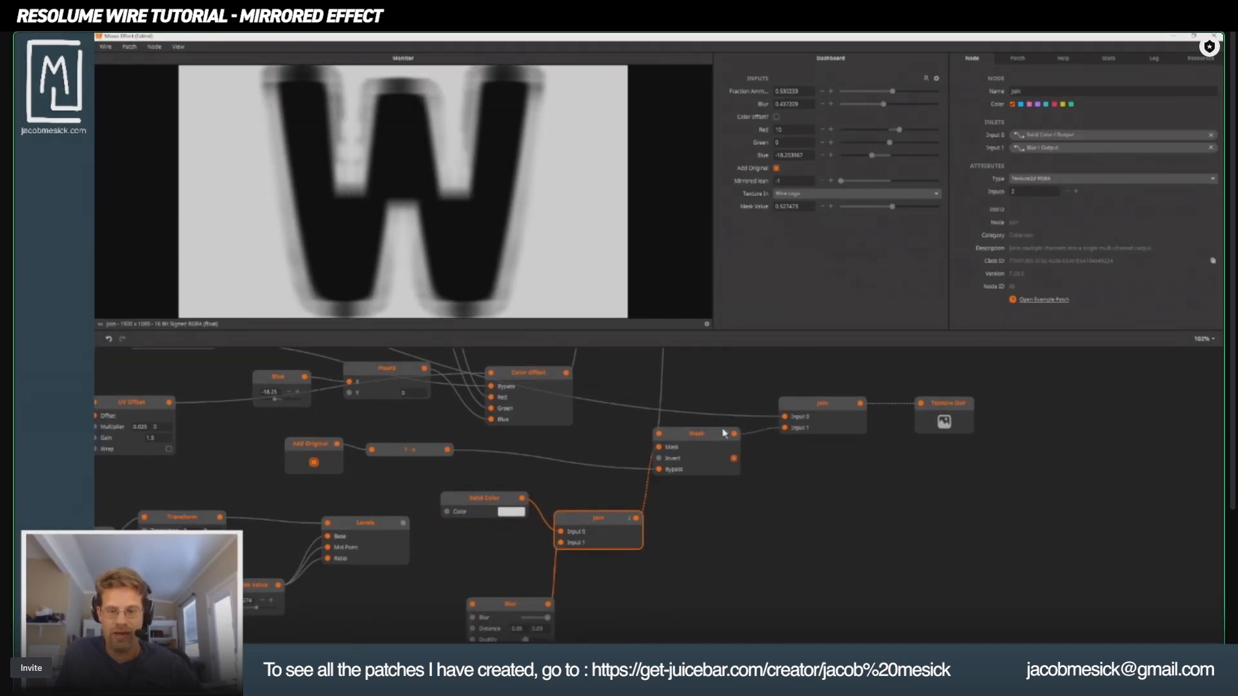
Step: Move Mask, the output Join and Texture Out farther from the new Join, and add a Merge node in the gap
{"action": "scroll", "coordinate": [725, 433], "scroll_direction": "up", "scroll_amount": 3}
{"action": "left_click_drag", "start_coordinate": [669, 428], "coordinate": [922, 580]}
{"action": "left_click_drag", "start_coordinate": [669, 512], "coordinate": [890, 511]}
{"action": "double_click", "coordinate": [887, 594]}
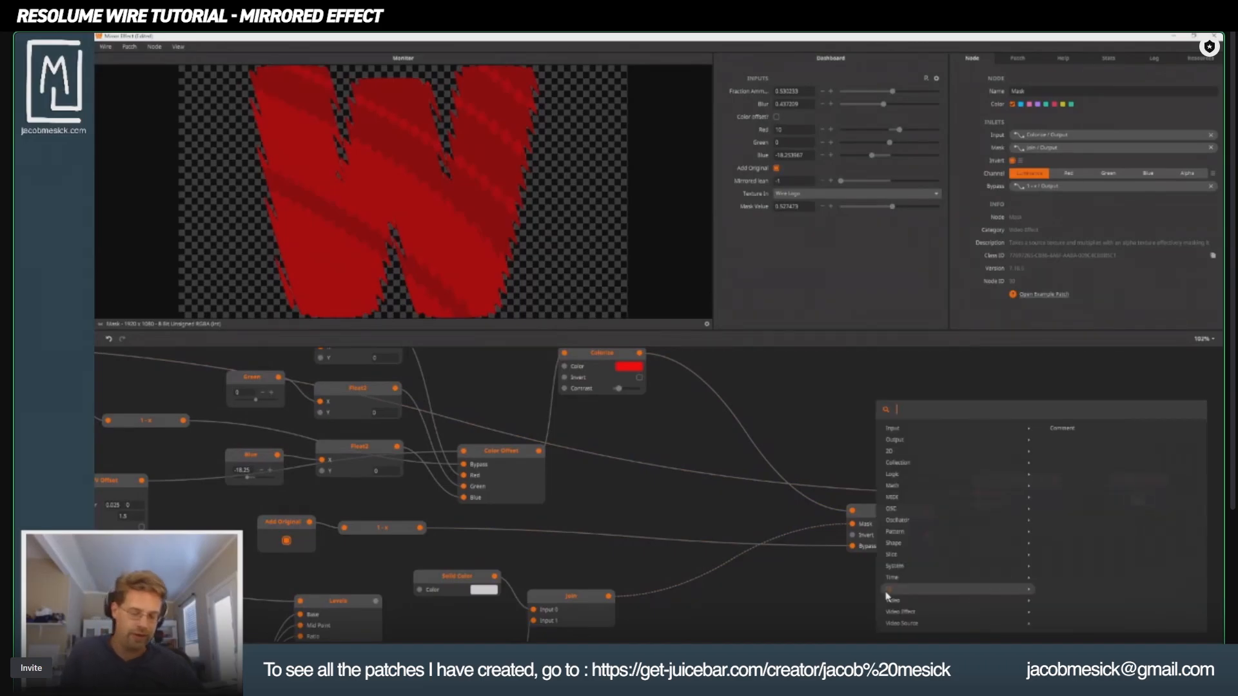
{"action": "type", "text": "merge"}
{"action": "key", "text": "Return"}
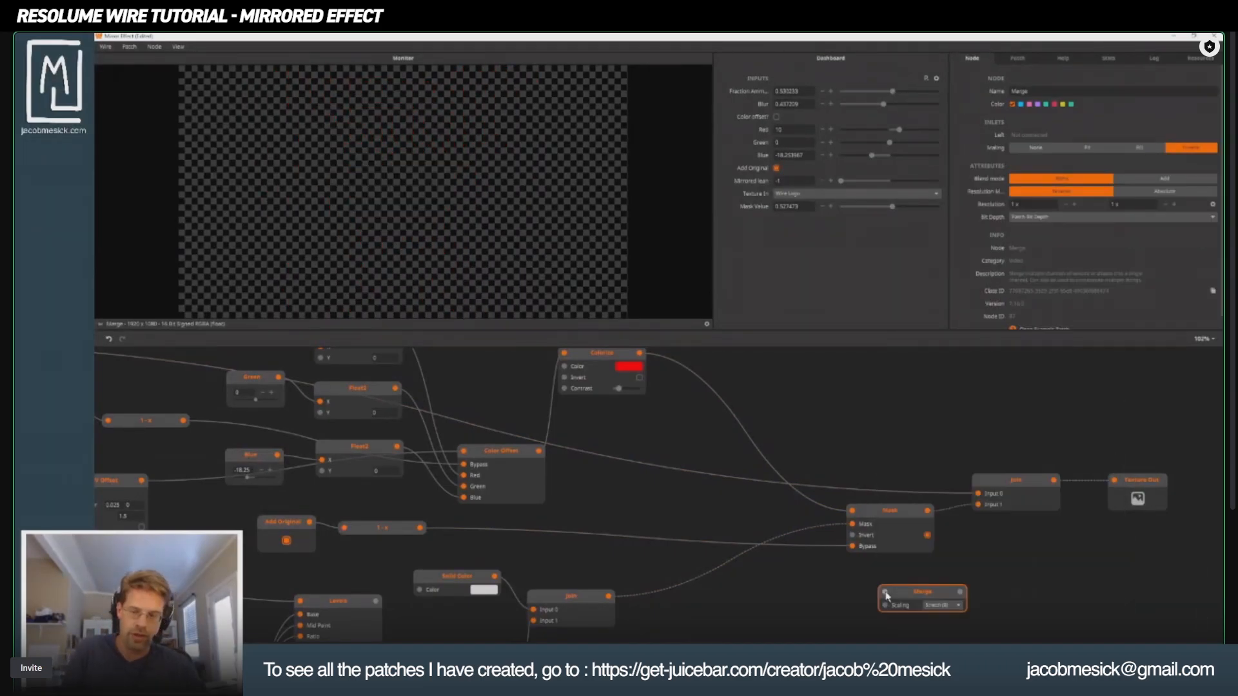
{"action": "left_click_drag", "start_coordinate": [887, 596], "coordinate": [706, 595]}
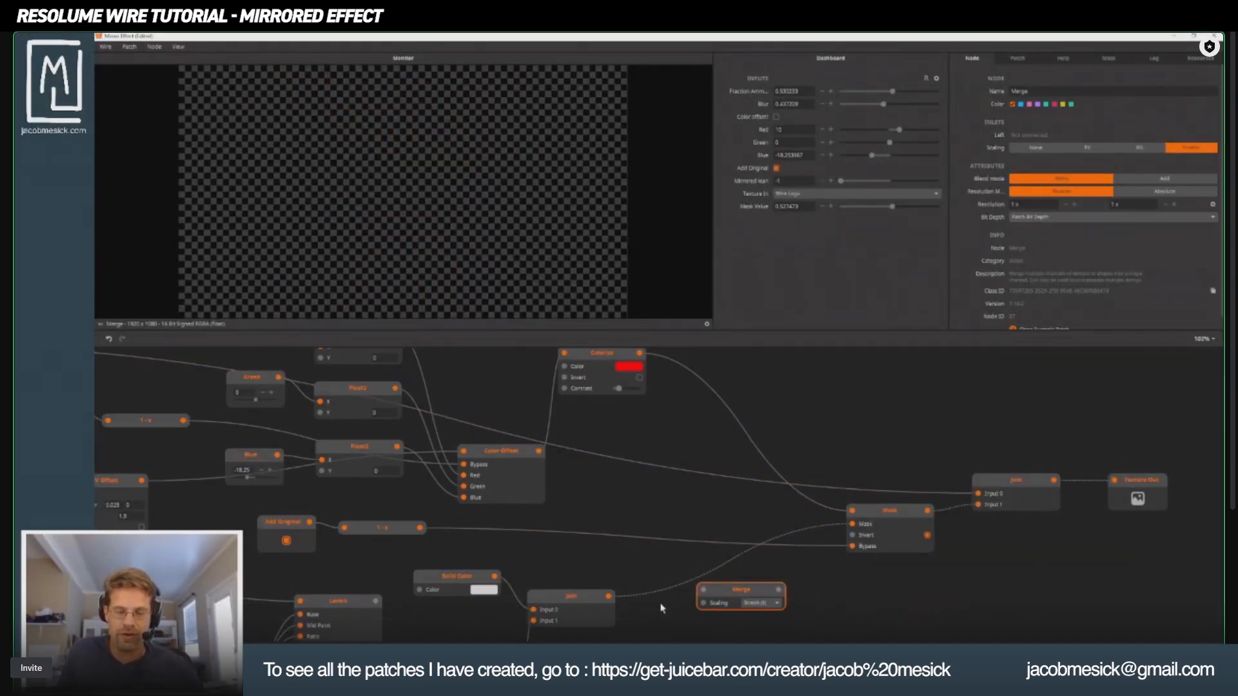
Step: Connect the new Join to Merge and Merge to Mask's mask input, and preview Mask
{"action": "left_click_drag", "start_coordinate": [608, 596], "coordinate": [703, 589]}
{"action": "left_click_drag", "start_coordinate": [779, 589], "coordinate": [853, 524]}
{"action": "left_click", "coordinate": [889, 515]}
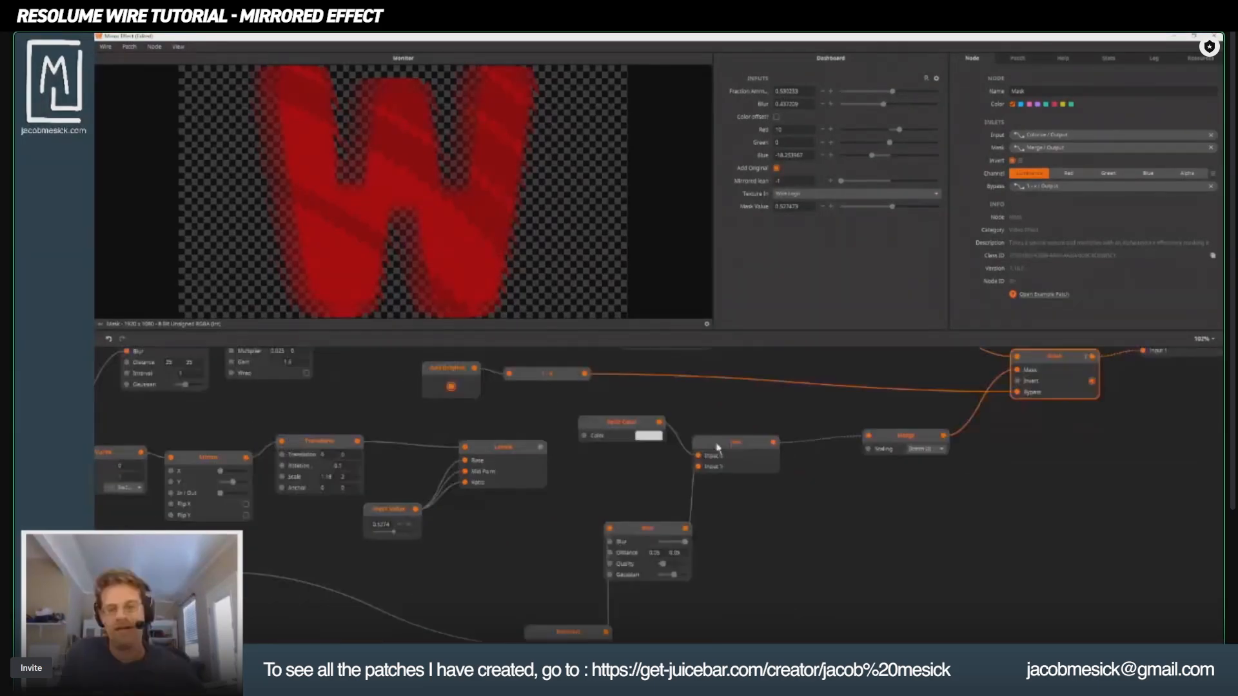
Step: Preview the new Join, Merge and Mask in turn, and turn off Mask's Invert option
{"action": "left_click", "coordinate": [729, 449]}
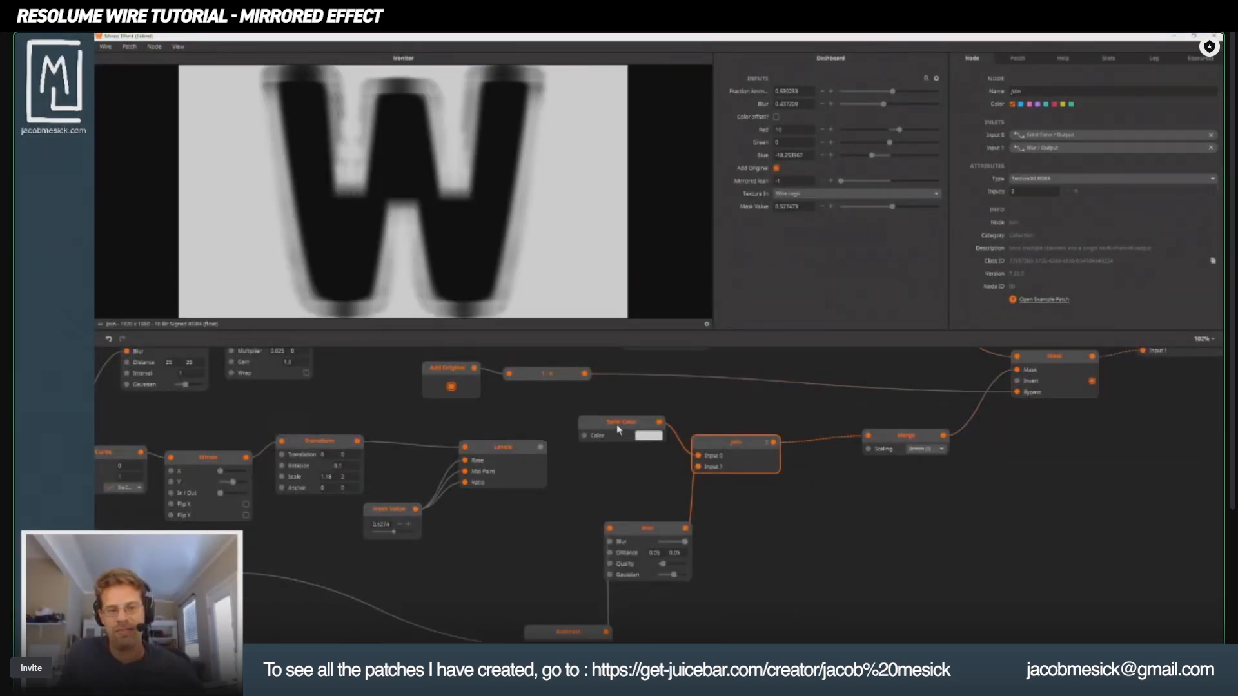
{"action": "left_click_drag", "start_coordinate": [986, 470], "coordinate": [765, 511]}
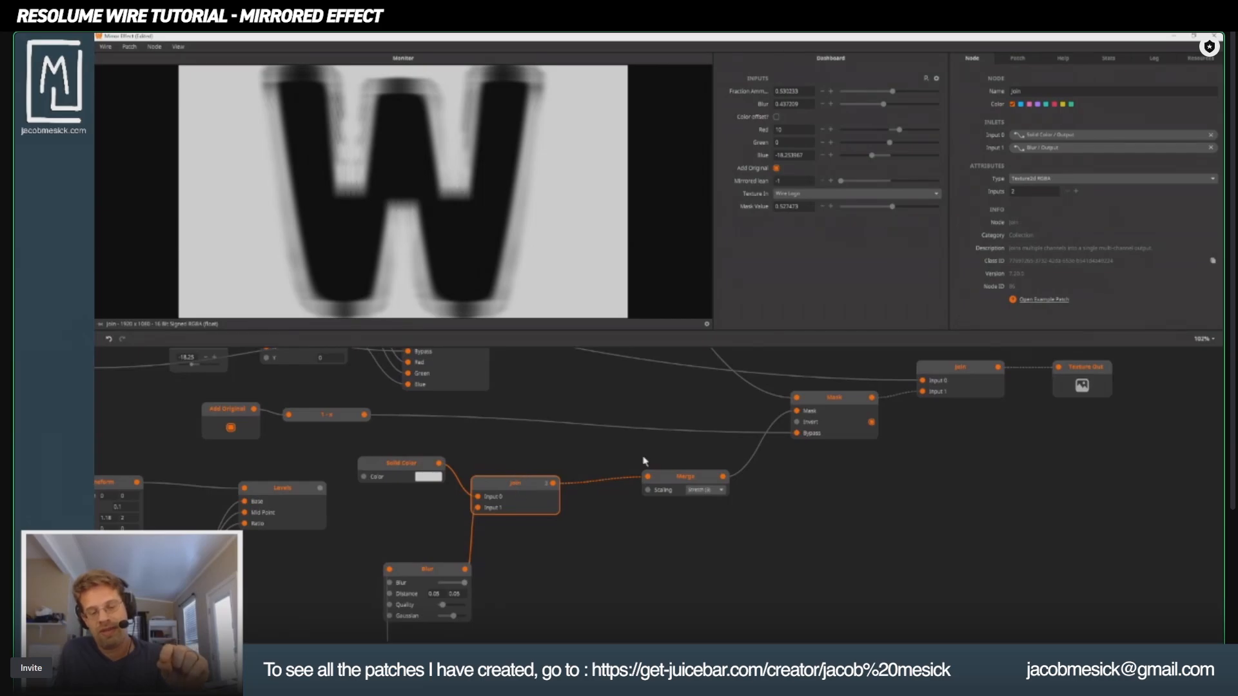
{"action": "left_click", "coordinate": [679, 480]}
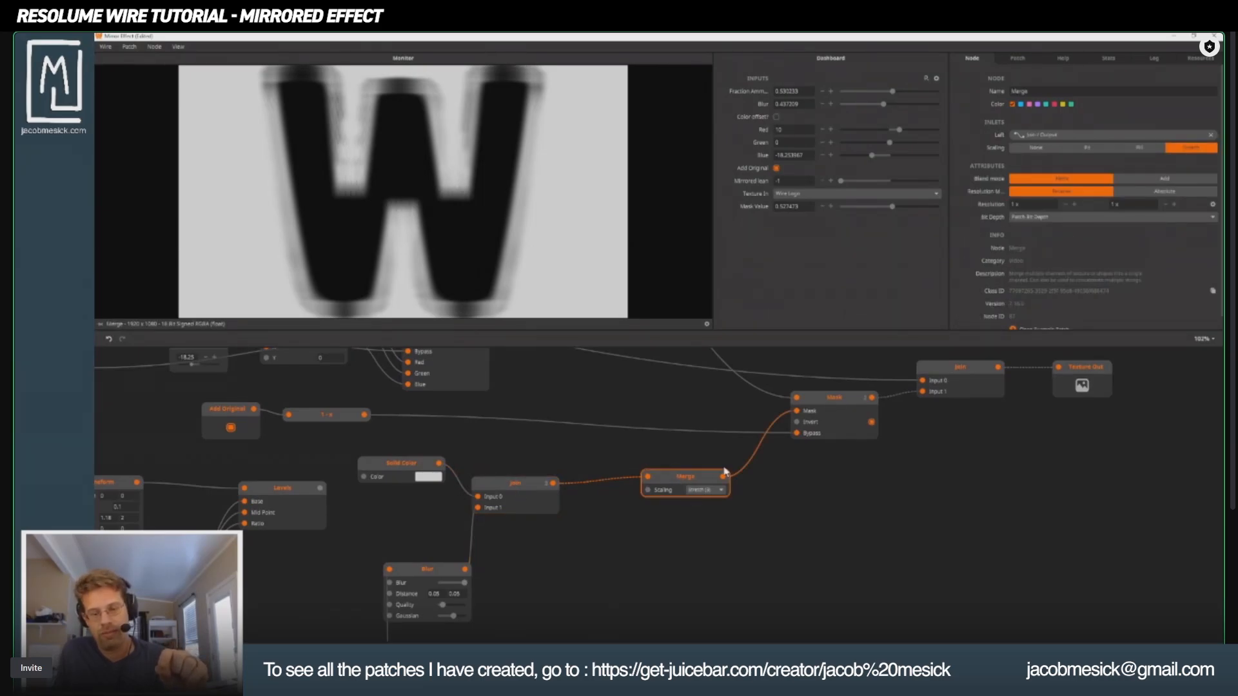
{"action": "left_click", "coordinate": [842, 404]}
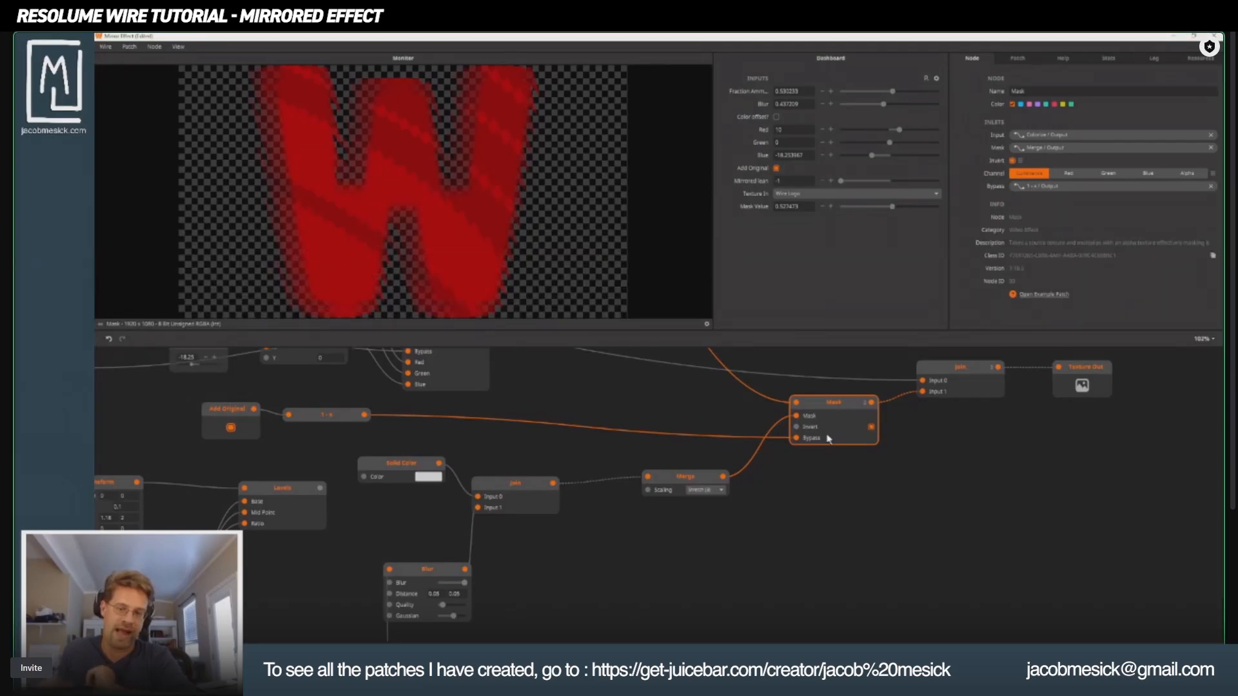
{"action": "left_click", "coordinate": [872, 427]}
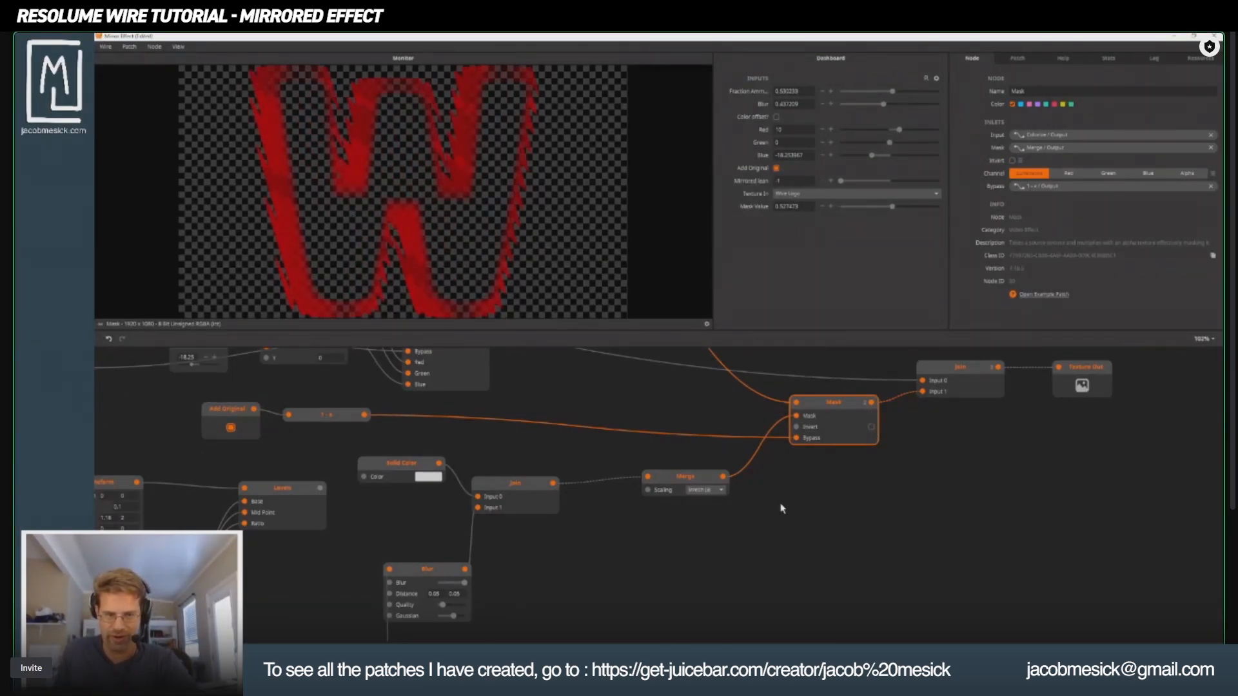
Step: Delete the red Colorize node between Color Offset and Mask, and preview the output Join
{"action": "scroll", "coordinate": [742, 490], "scroll_direction": "up", "scroll_amount": 5}
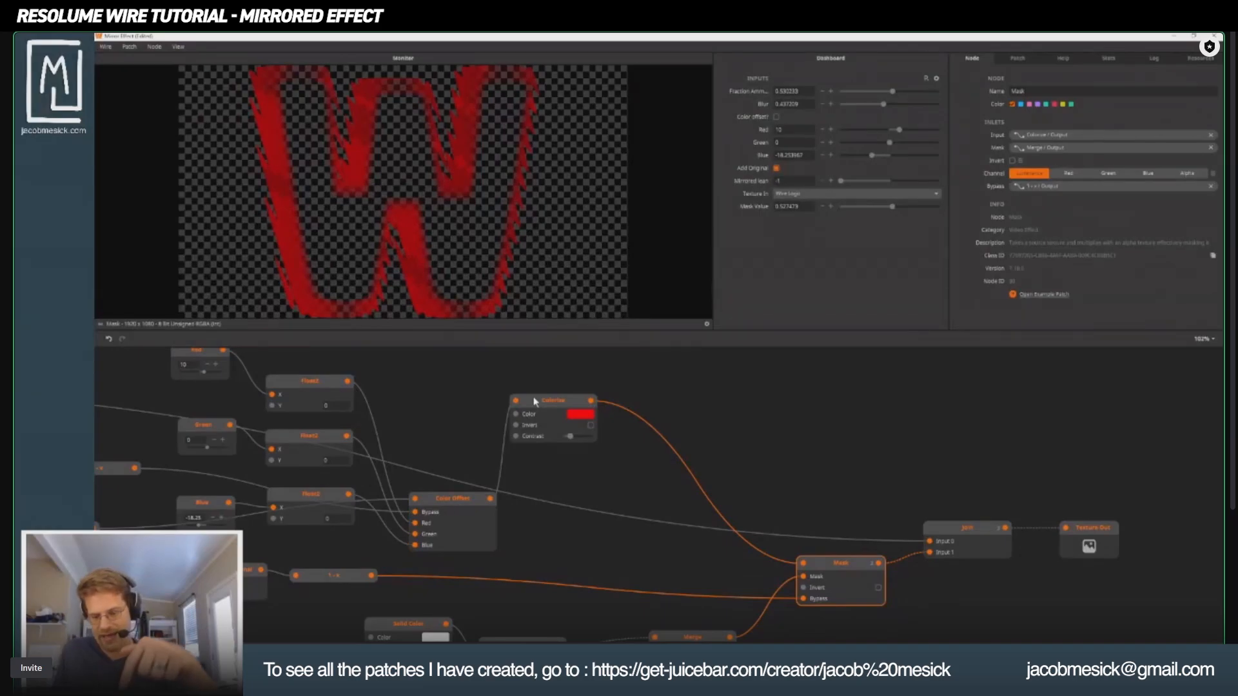
{"action": "left_click", "coordinate": [534, 401]}
{"action": "key", "text": "Delete"}
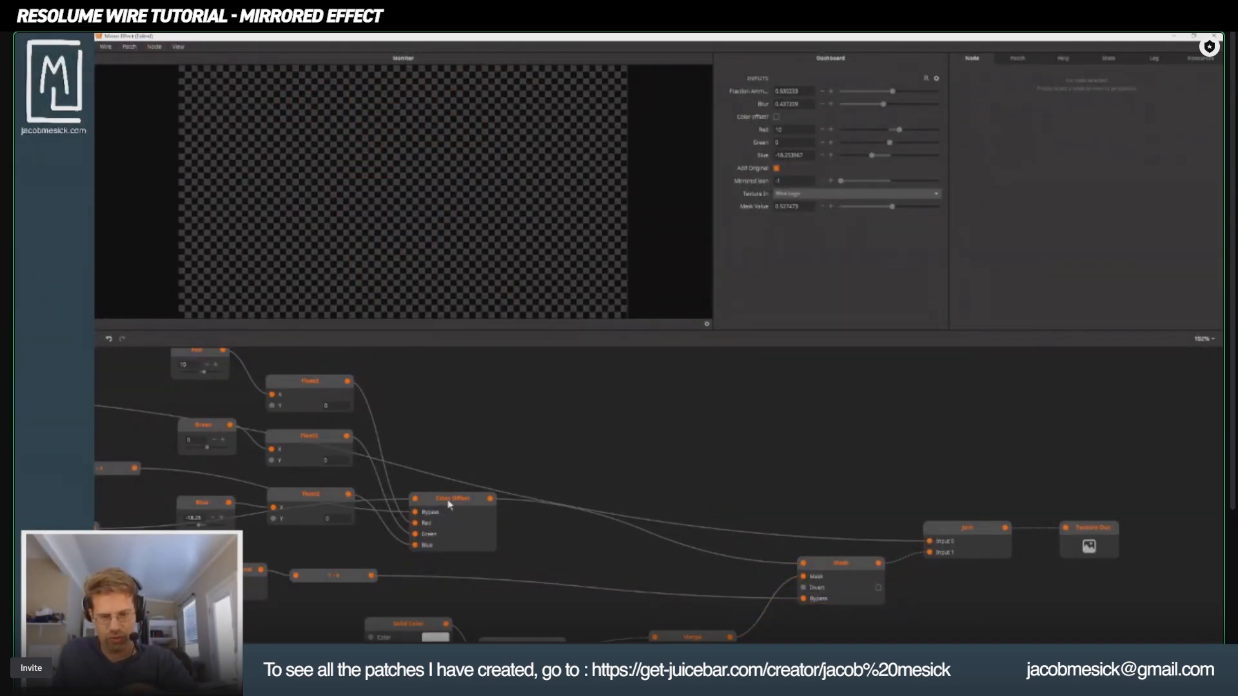
{"action": "left_click", "coordinate": [703, 552]}
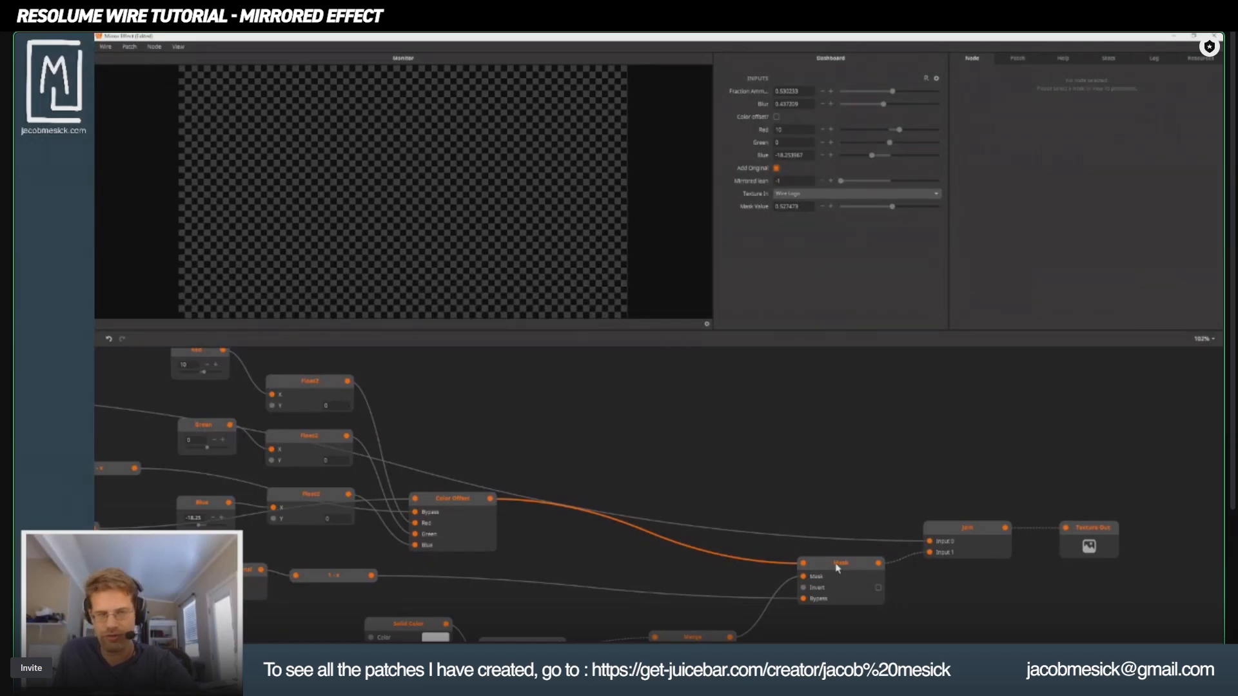
{"action": "left_click", "coordinate": [979, 543]}
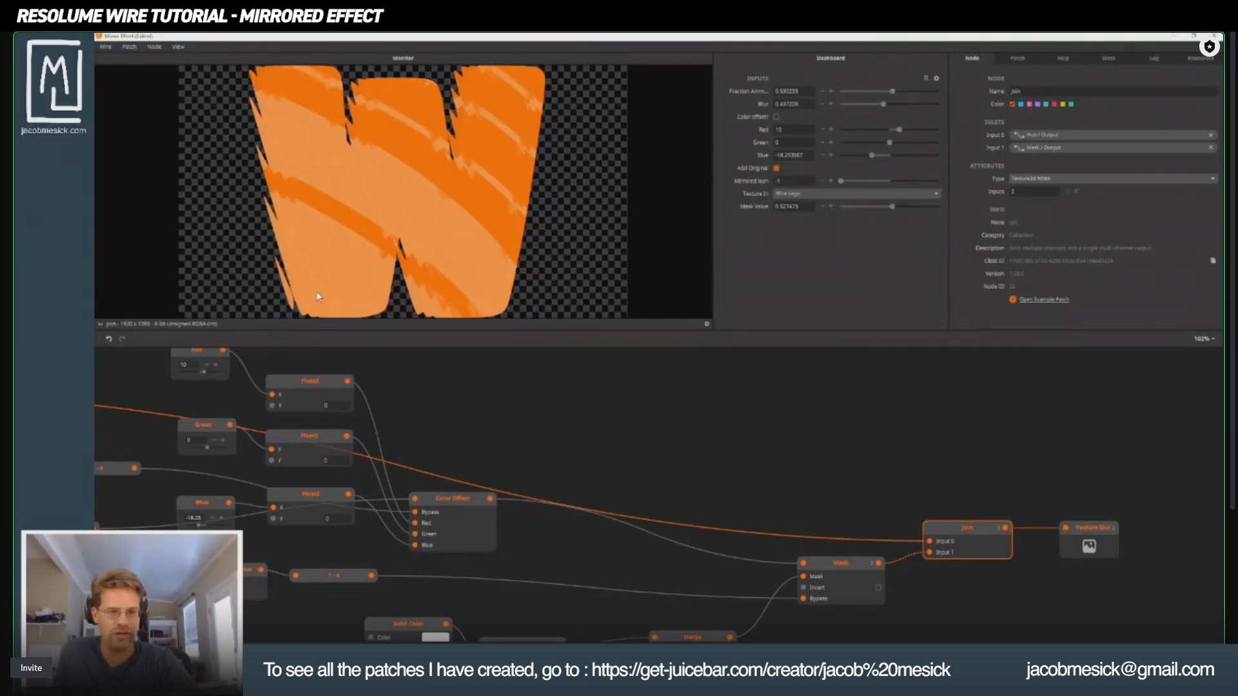
Step: Preview the Dilate node that feeds Subtract and reduce its Spread to about 0.33
{"action": "mouse_move", "coordinate": [767, 505]}
{"action": "left_mouse_down"}
{"action": "mouse_move", "coordinate": [793, 420]}
{"action": "mouse_move", "coordinate": [846, 381]}
{"action": "left_mouse_up"}
{"action": "left_click_drag", "start_coordinate": [506, 622], "coordinate": [696, 497]}
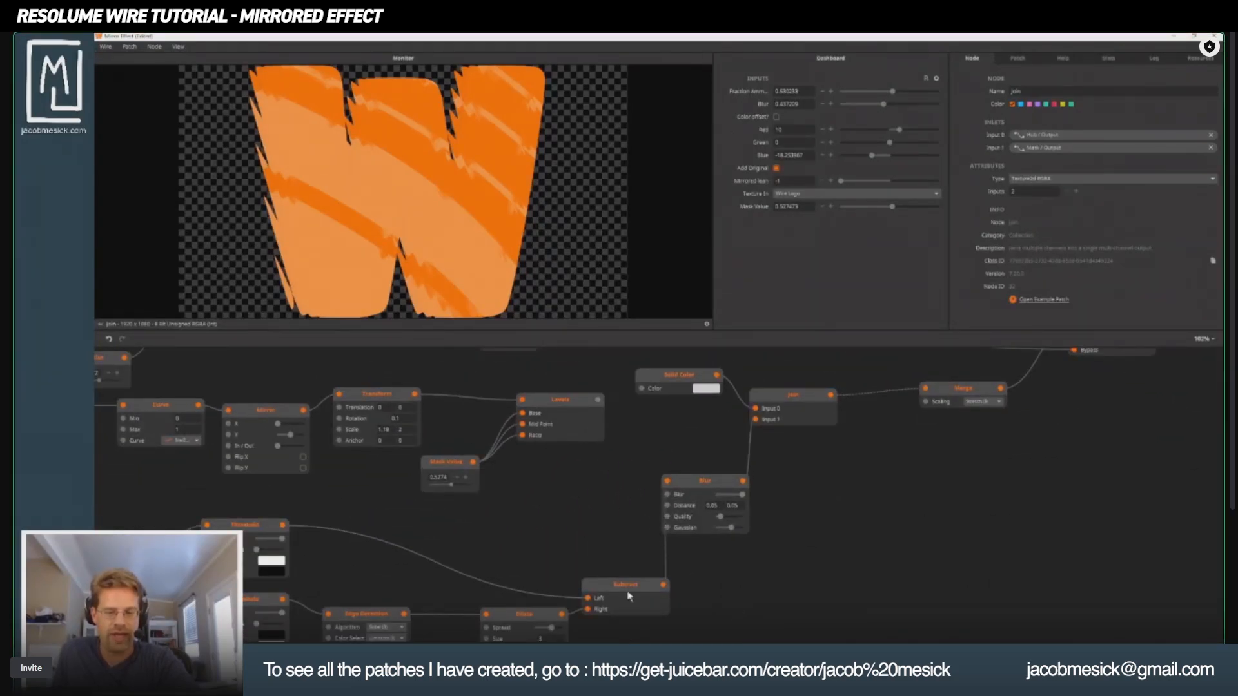
{"action": "left_click", "coordinate": [628, 597]}
{"action": "left_click_drag", "start_coordinate": [631, 586], "coordinate": [741, 487]}
{"action": "left_click", "coordinate": [612, 522]}
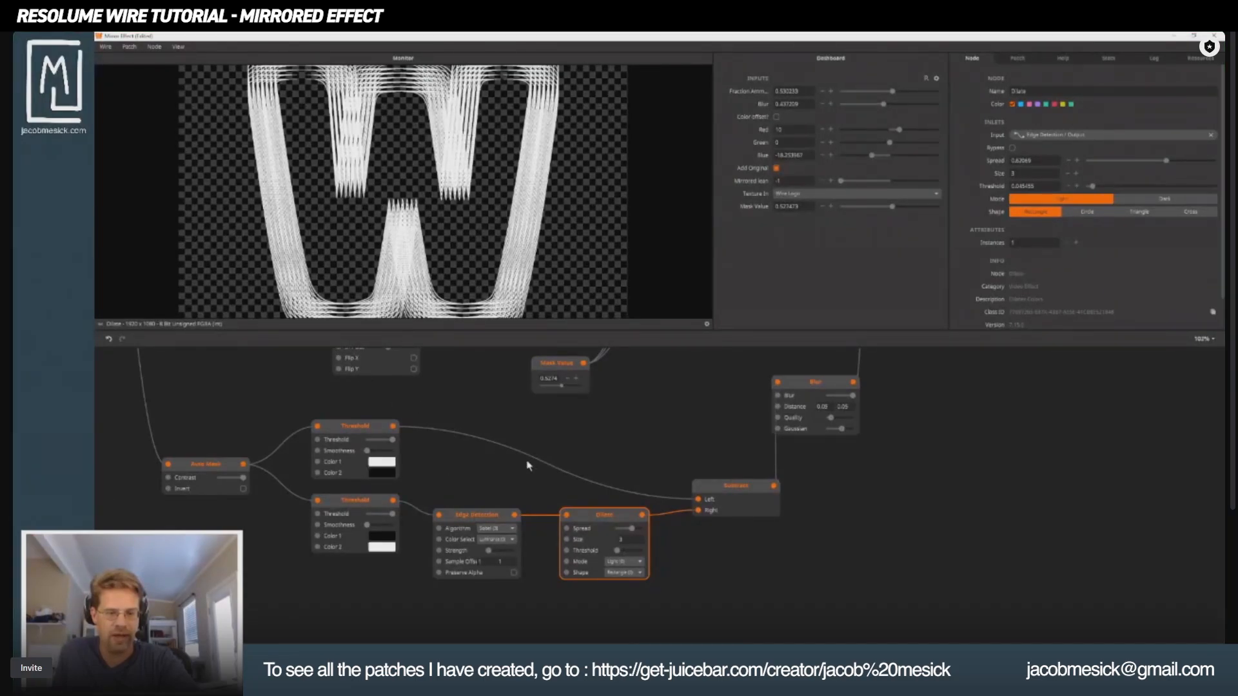
{"action": "left_click_drag", "start_coordinate": [631, 528], "coordinate": [626, 531]}
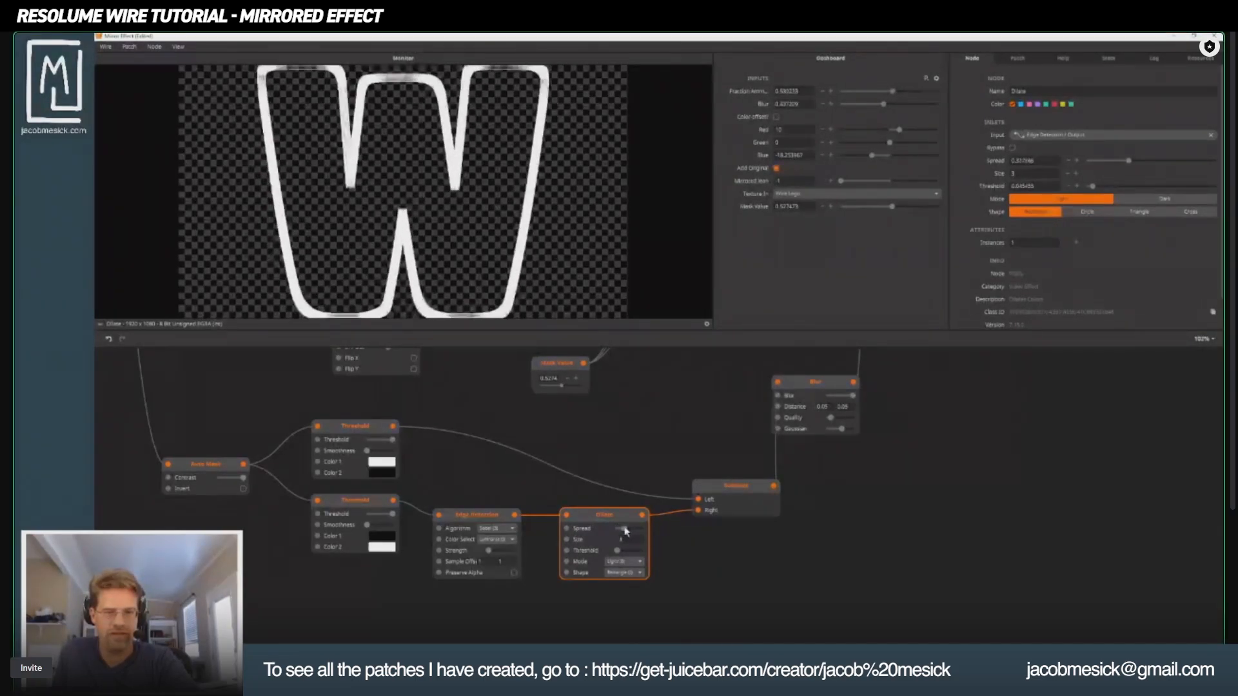
Step: Set Dilate's Shape to Circle, its Size to 7 and its Threshold to about 0.64
{"action": "left_click", "coordinate": [618, 579]}
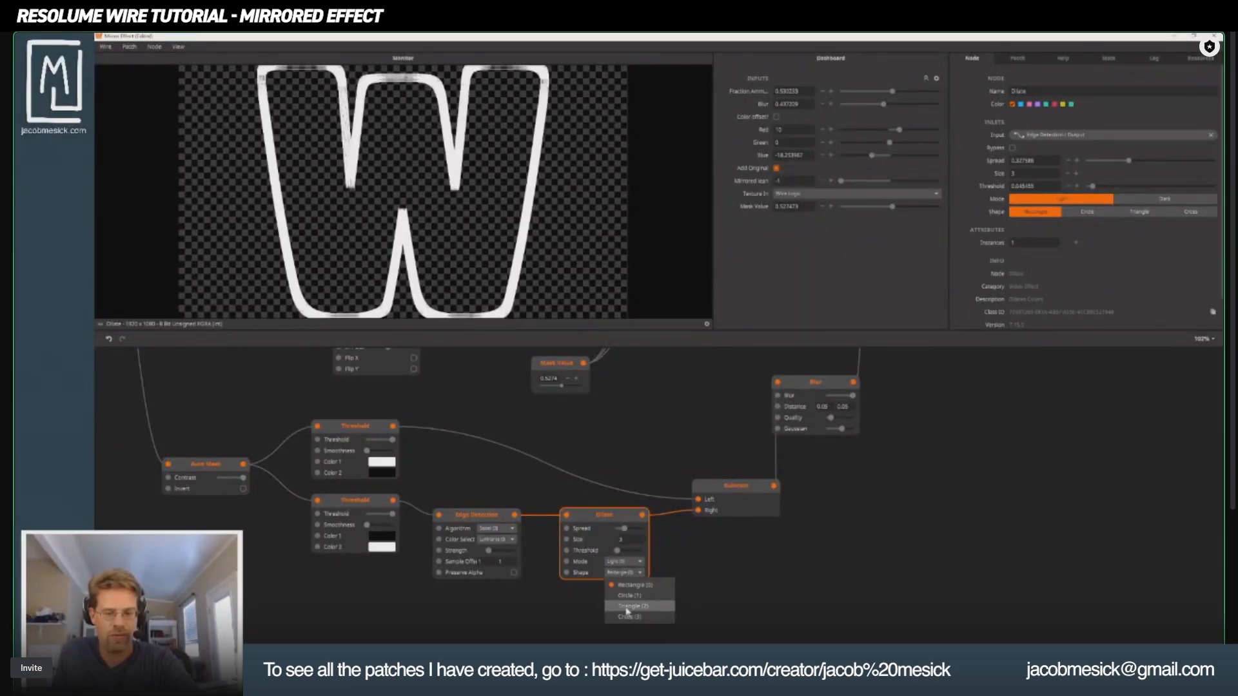
{"action": "left_click", "coordinate": [629, 592]}
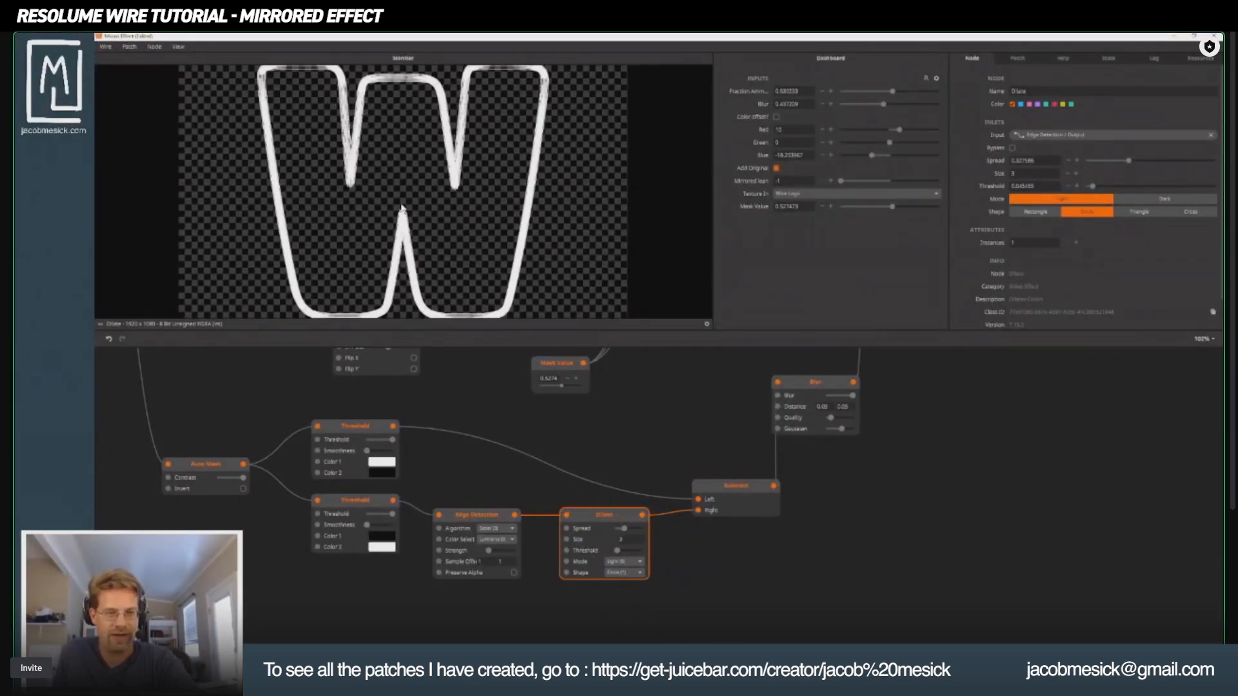
{"action": "left_click", "coordinate": [622, 562]}
{"action": "left_click", "coordinate": [621, 562]}
{"action": "left_click", "coordinate": [744, 590]}
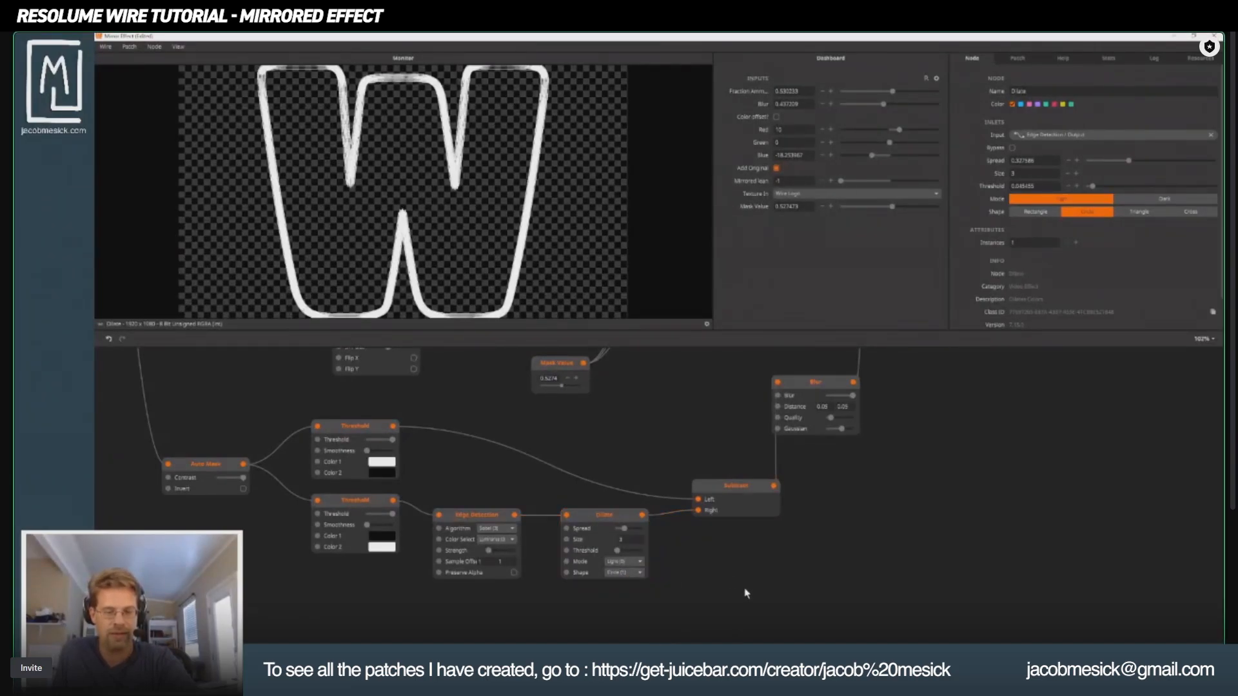
{"action": "right_click", "coordinate": [745, 593]}
{"action": "left_click_drag", "start_coordinate": [618, 551], "coordinate": [630, 528]}
{"action": "left_click", "coordinate": [696, 560]}
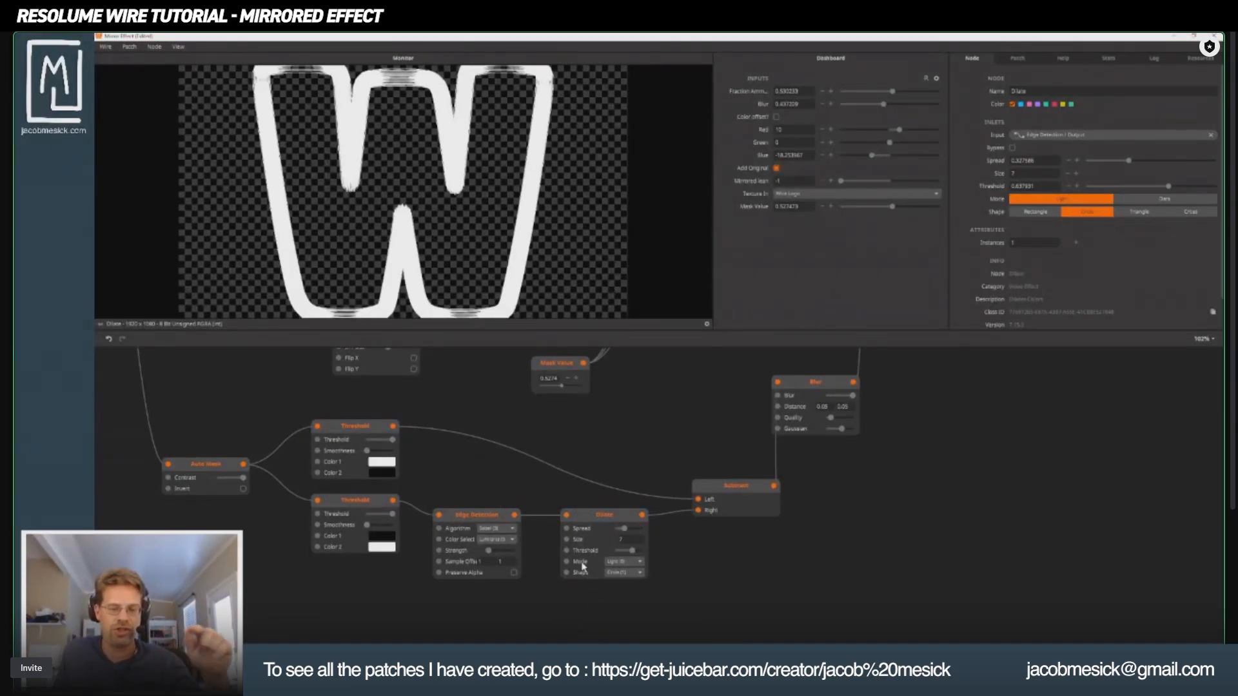
Step: Try the Rectangle shape on Dilate for comparison and return it to Circle
{"action": "left_click", "coordinate": [619, 573]}
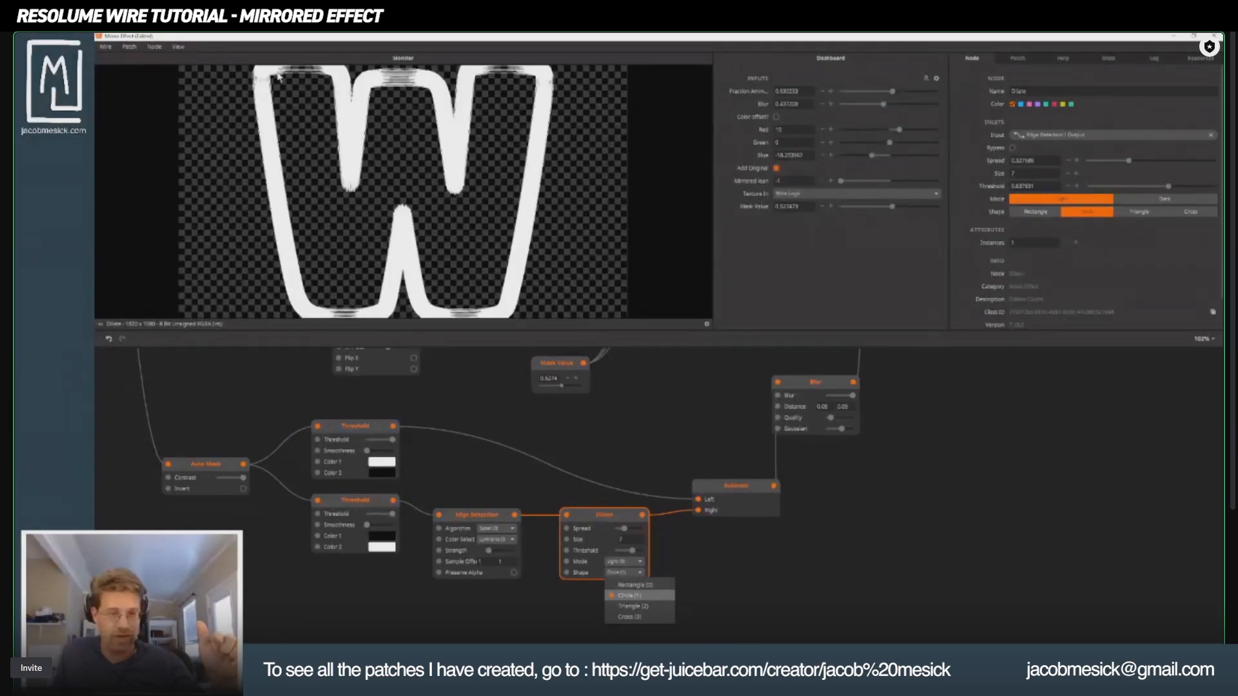
{"action": "left_click", "coordinate": [637, 585]}
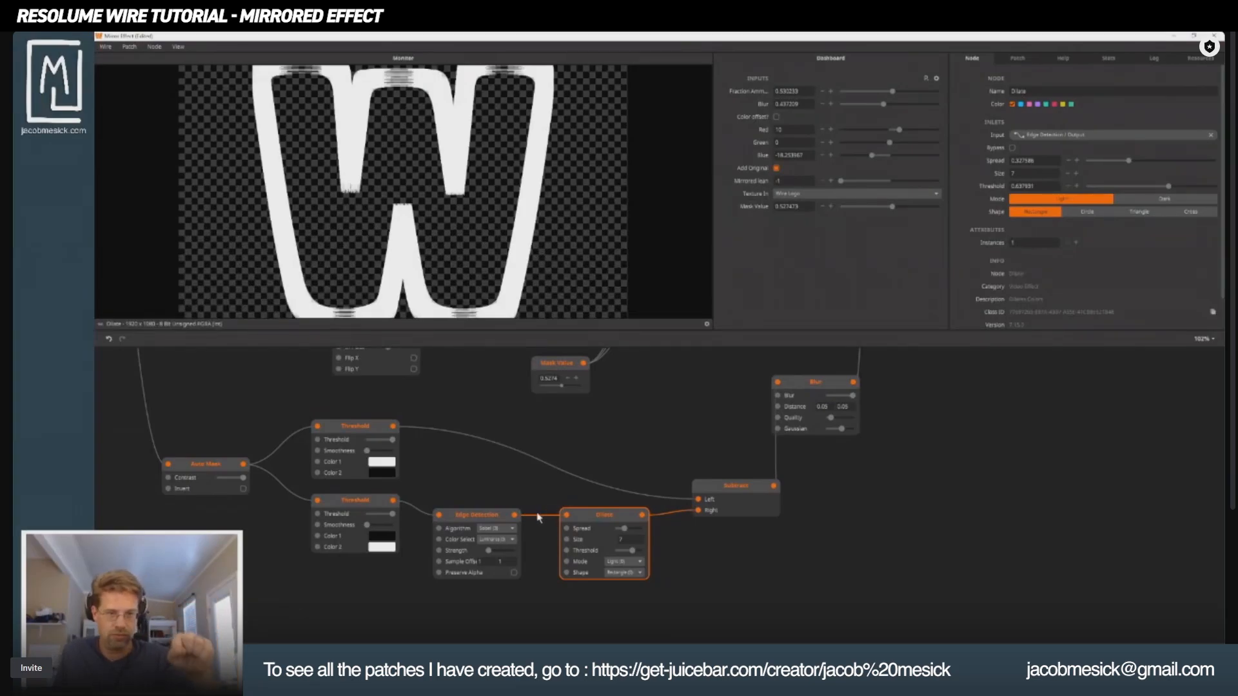
{"action": "left_click", "coordinate": [622, 574]}
{"action": "left_click", "coordinate": [629, 596]}
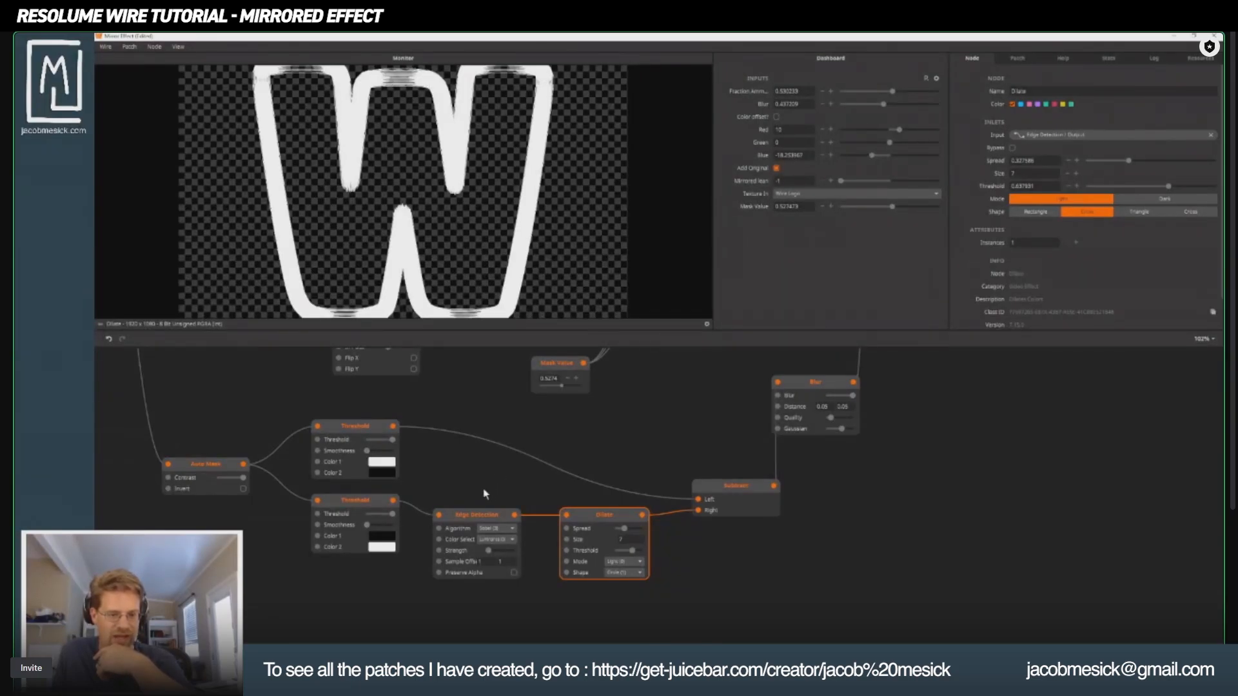
Step: Set Edge Detection's Strength to about 41.4 and its Sample Offset to 4 by 4
{"action": "left_click", "coordinate": [474, 516]}
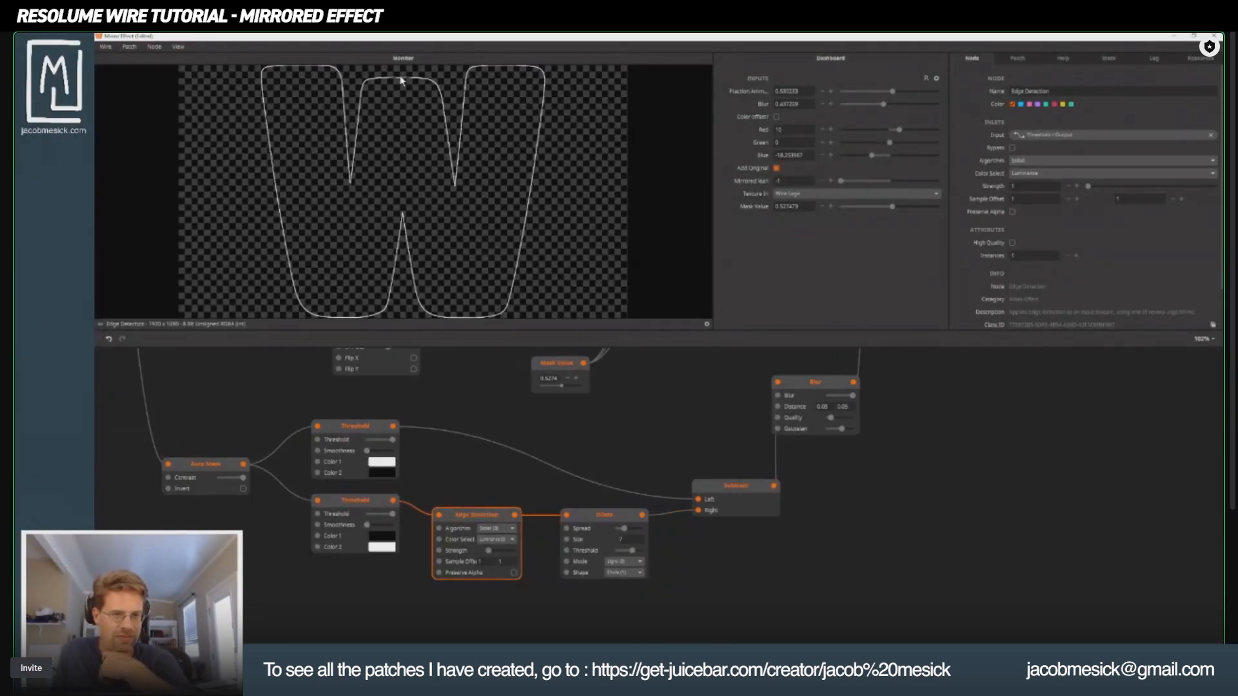
{"action": "left_click_drag", "start_coordinate": [486, 551], "coordinate": [501, 550]}
{"action": "left_click_drag", "start_coordinate": [489, 566], "coordinate": [471, 407]}
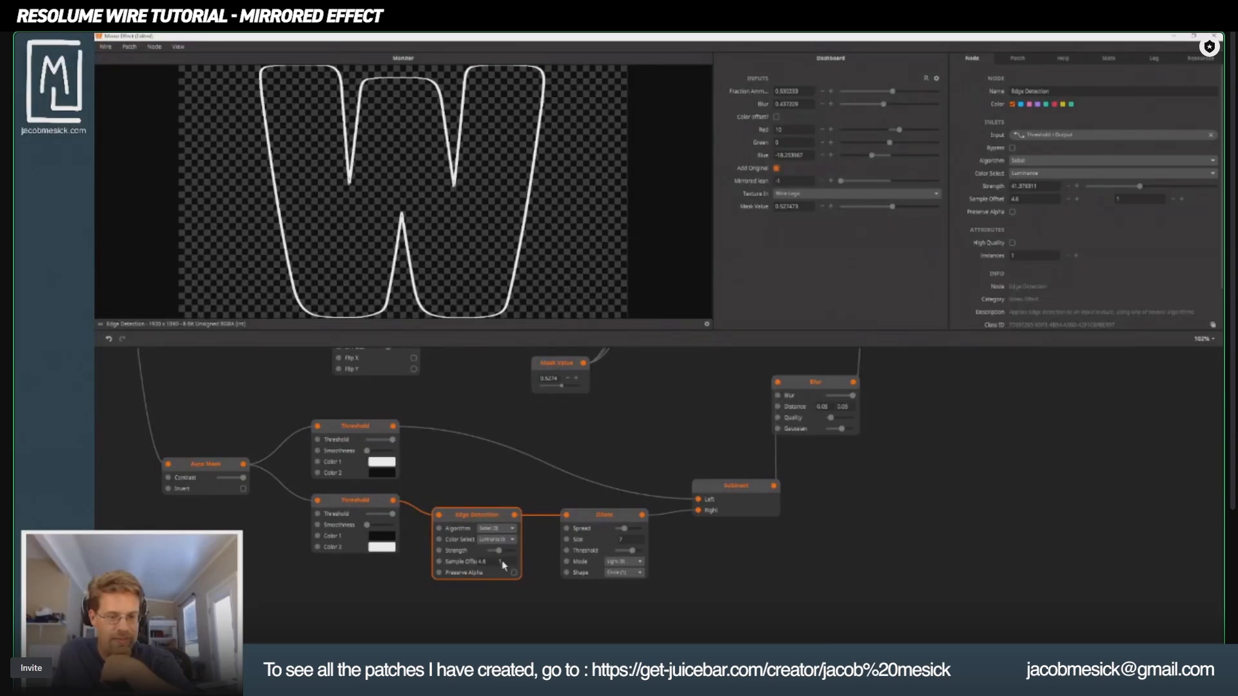
{"action": "left_click_drag", "start_coordinate": [502, 560], "coordinate": [489, 432]}
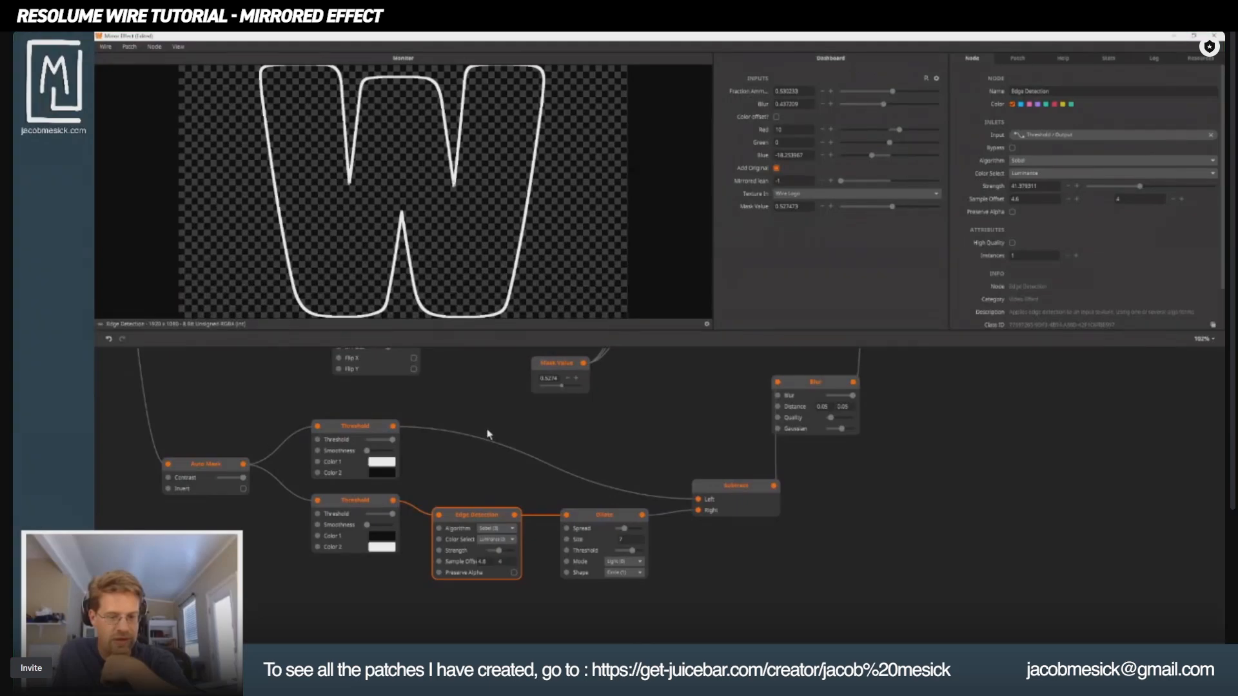
{"action": "double_click", "coordinate": [482, 562]}
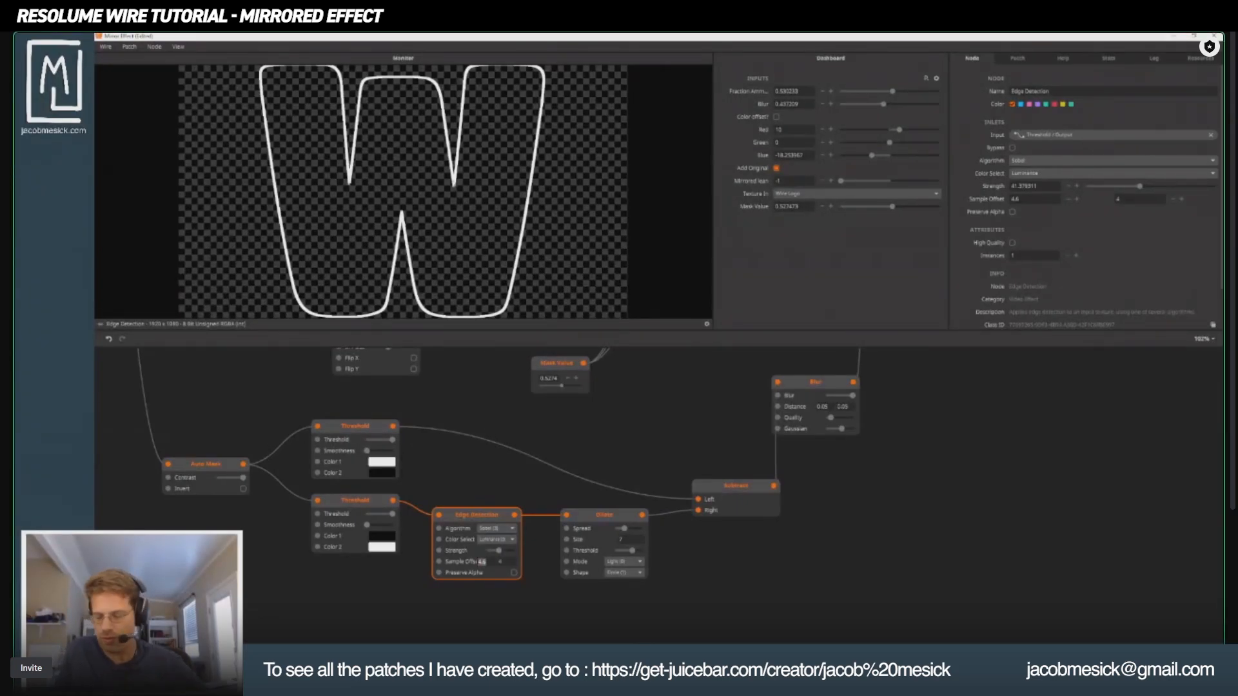
{"action": "type", "text": "4"}
{"action": "key", "text": "Return"}
Step: Check the refined mask by previewing Dilate, Subtract, Blur and the Join fed by Solid Color
{"action": "left_click", "coordinate": [588, 525]}
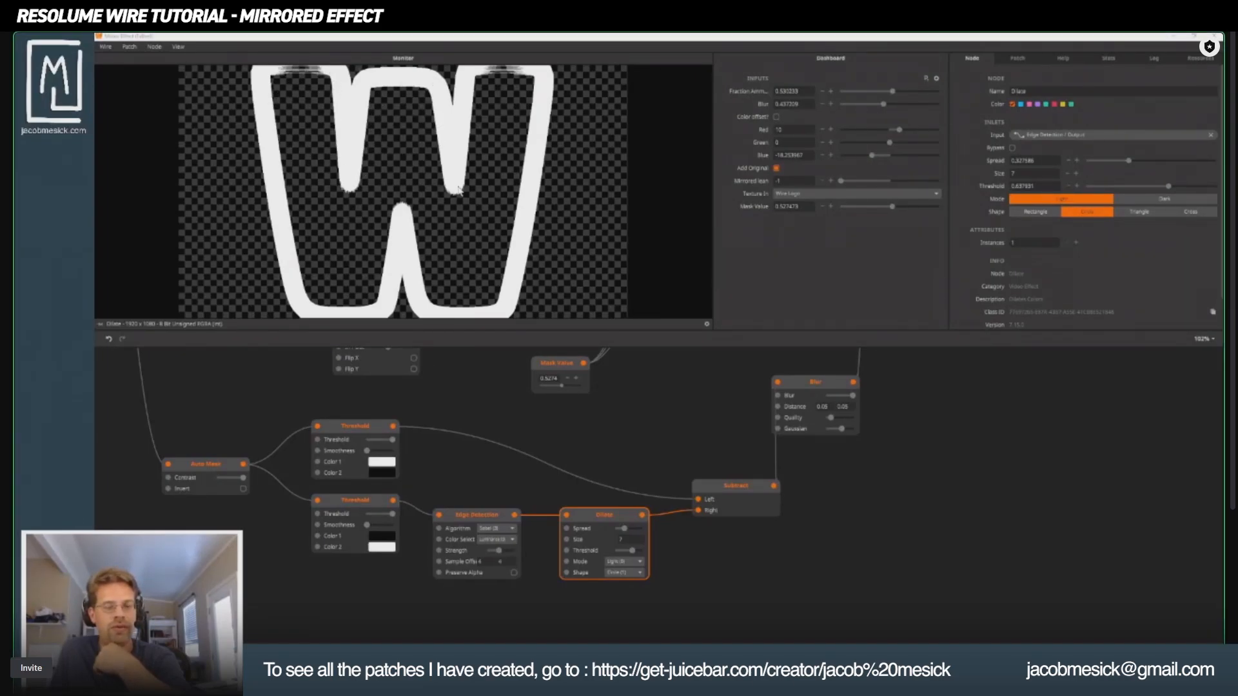
{"action": "left_click", "coordinate": [729, 502]}
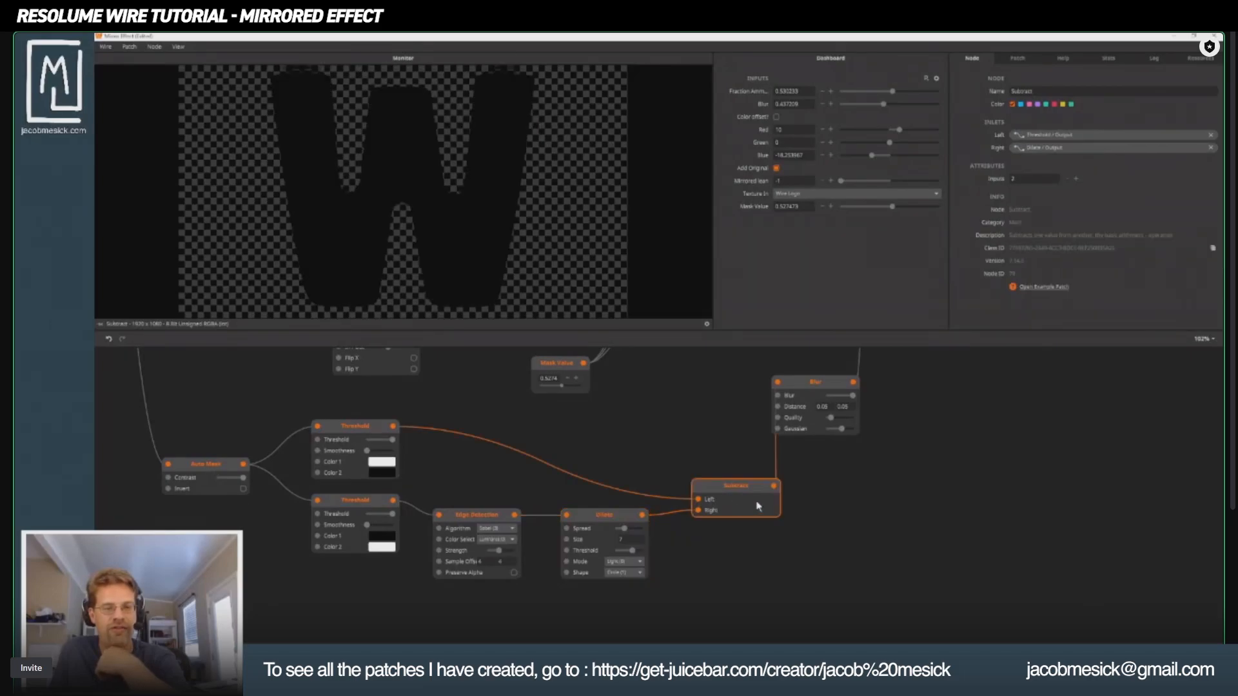
{"action": "scroll", "coordinate": [741, 501], "scroll_direction": "up", "scroll_amount": 4}
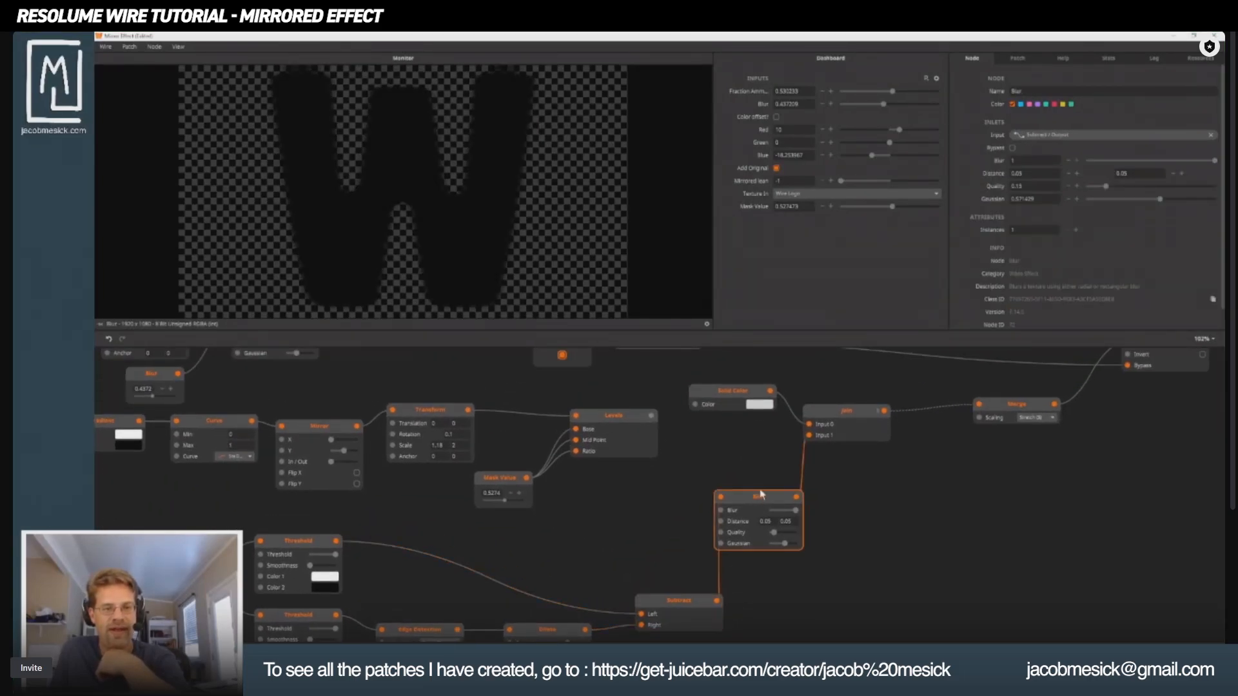
{"action": "left_click", "coordinate": [858, 419]}
{"action": "left_click_drag", "start_coordinate": [865, 450], "coordinate": [692, 506]}
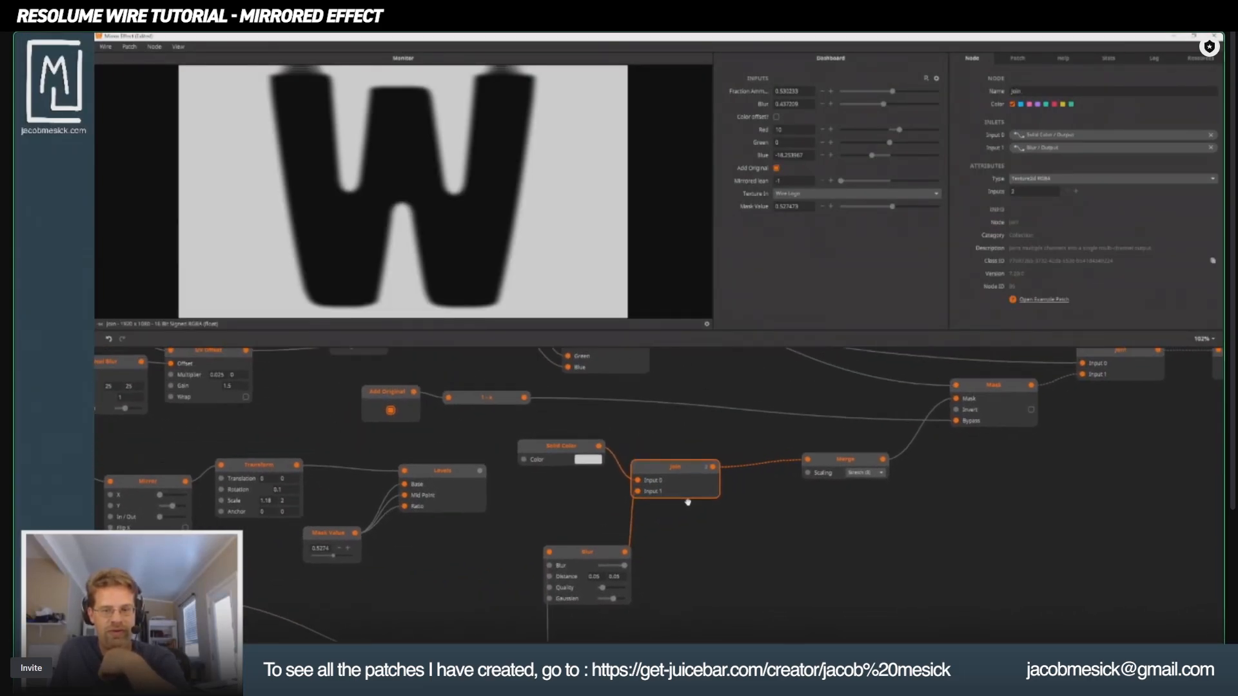
Step: Check the masked result by previewing Merge, Mask and the final Join before Texture Out
{"action": "left_click", "coordinate": [833, 465]}
{"action": "left_click_drag", "start_coordinate": [918, 477], "coordinate": [708, 574]}
{"action": "left_click", "coordinate": [778, 487]}
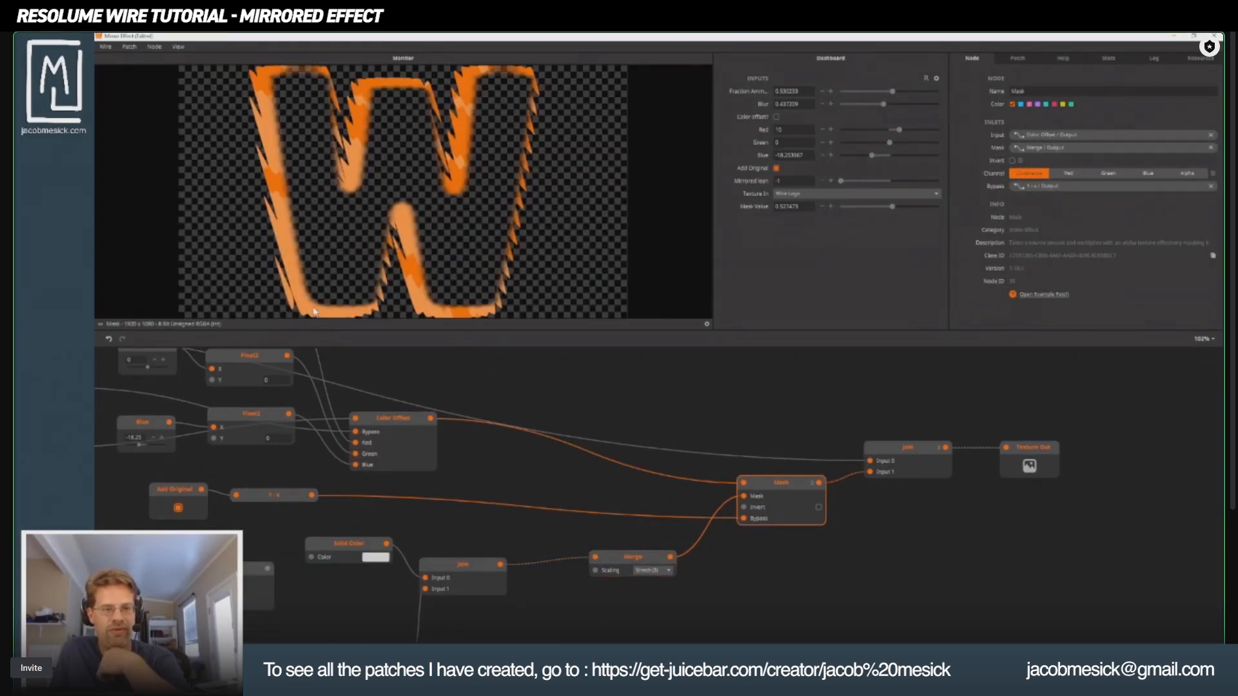
{"action": "left_click", "coordinate": [916, 449]}
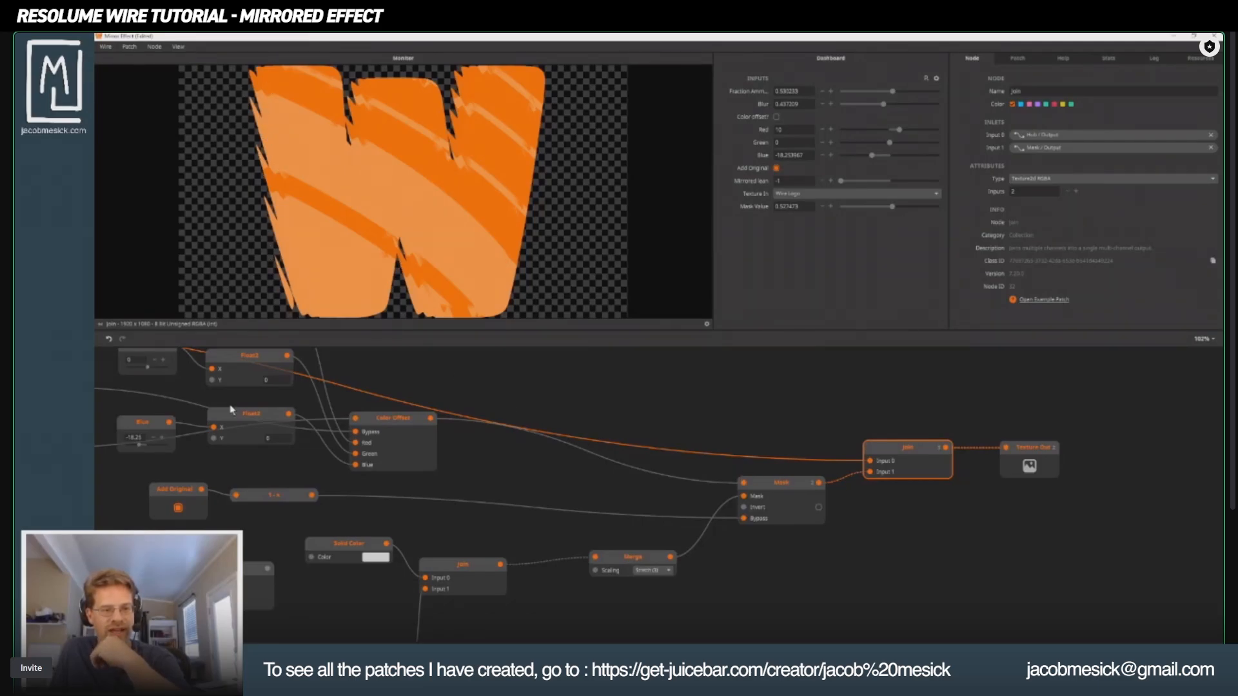
Step: Add a Transform node and wire it between UV Offset's output and Color Offset's input
{"action": "left_click_drag", "start_coordinate": [409, 471], "coordinate": [991, 442]}
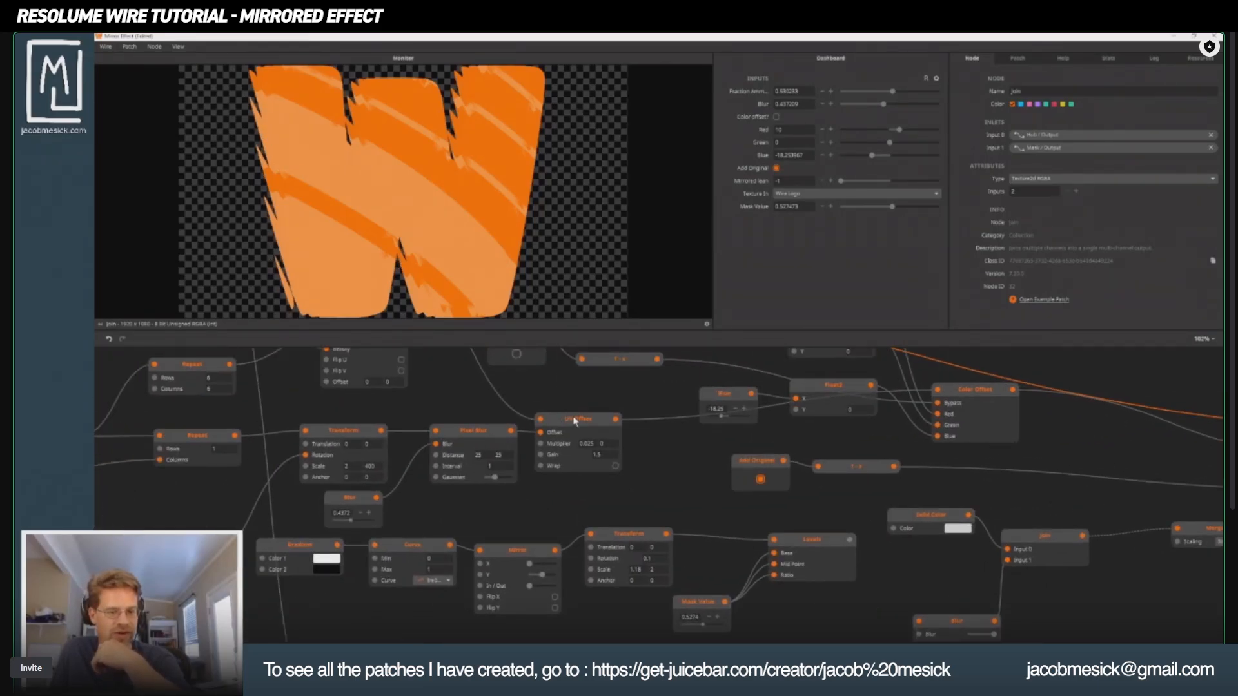
{"action": "left_click", "coordinate": [583, 437]}
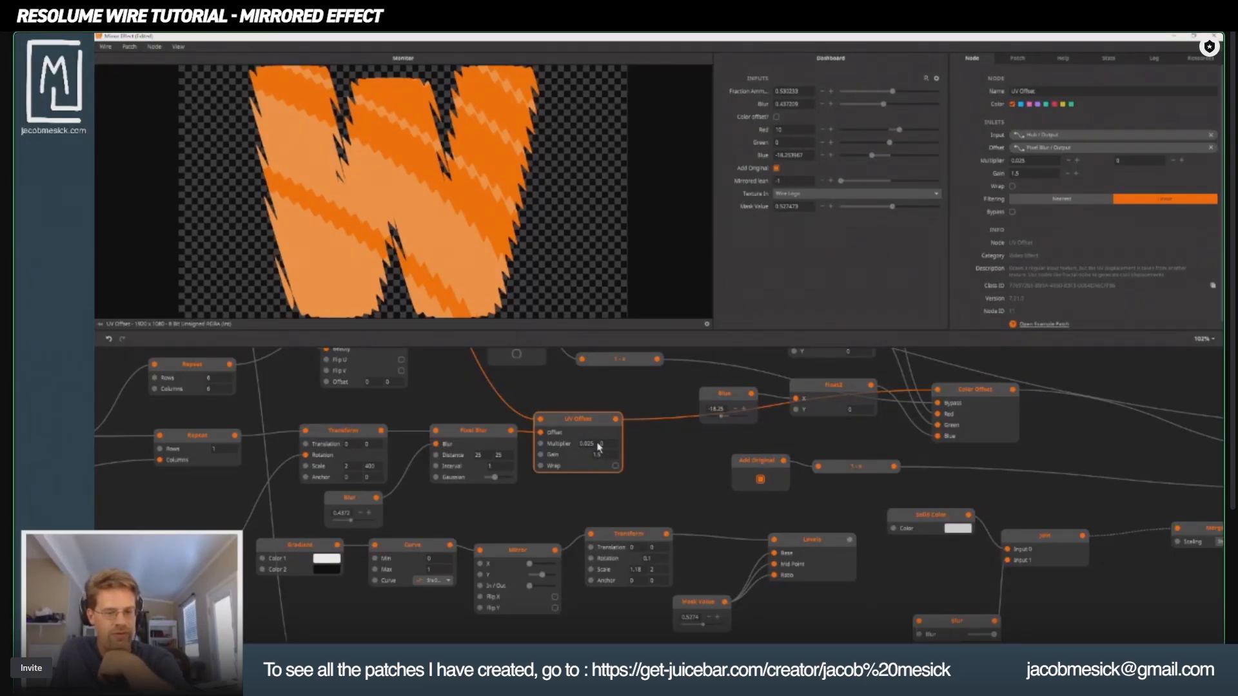
{"action": "double_click", "coordinate": [656, 443]}
{"action": "type", "text": "t"}
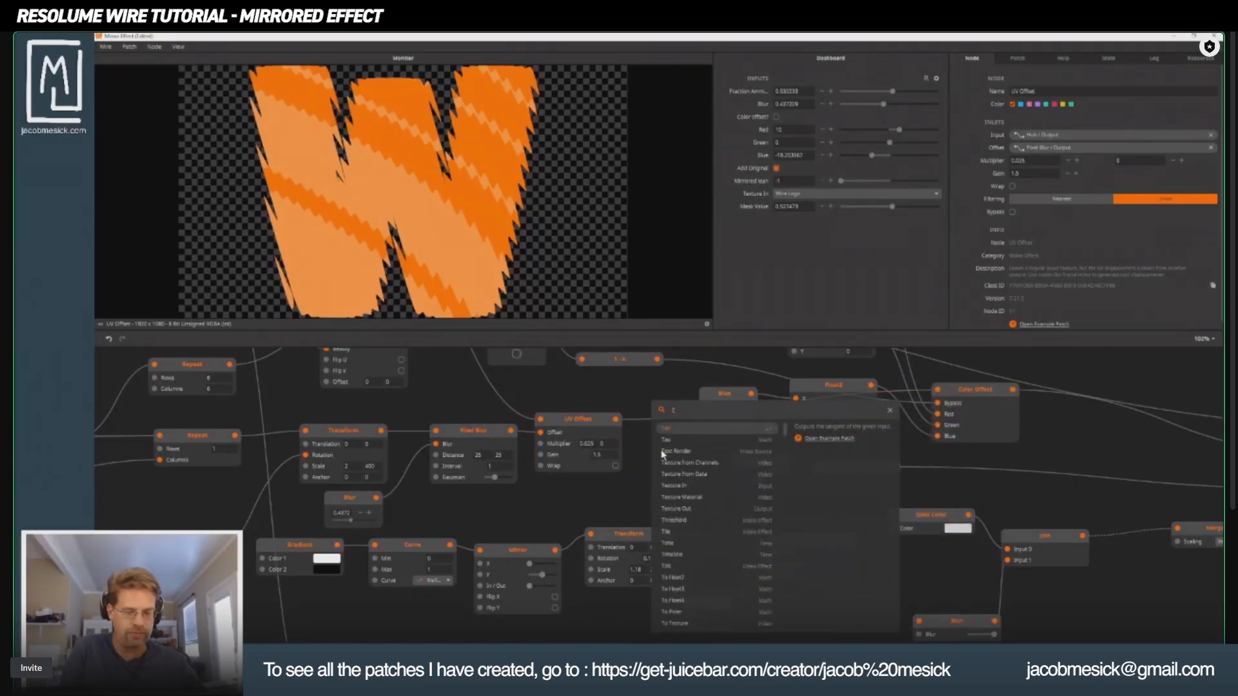
{"action": "type", "text": "ran"}
{"action": "key", "text": "Return"}
{"action": "left_click_drag", "start_coordinate": [616, 420], "coordinate": [872, 413]}
{"action": "left_click_drag", "start_coordinate": [616, 469], "coordinate": [621, 421]}
Step: While previewing the final Join, set the new Transform's horizontal Translation to about 42, and move the Blue input node up clear of it
{"action": "left_click_drag", "start_coordinate": [891, 513], "coordinate": [409, 457]}
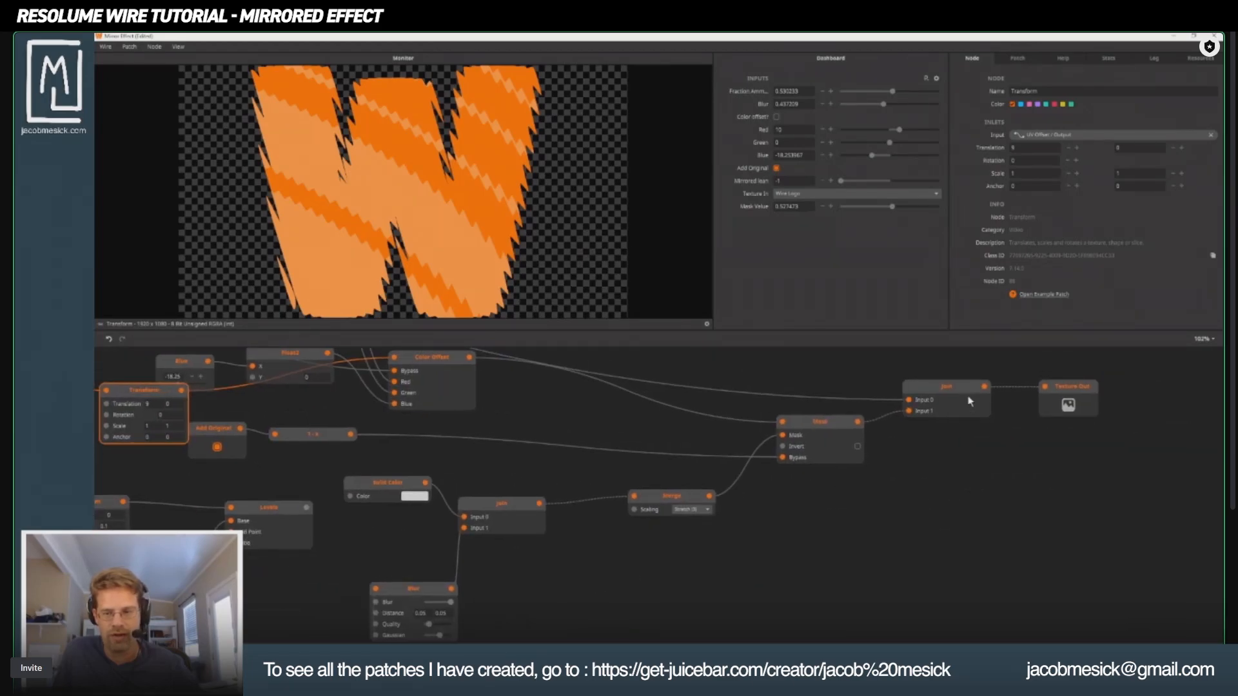
{"action": "left_click", "coordinate": [958, 398]}
{"action": "left_click_drag", "start_coordinate": [221, 434], "coordinate": [411, 513]}
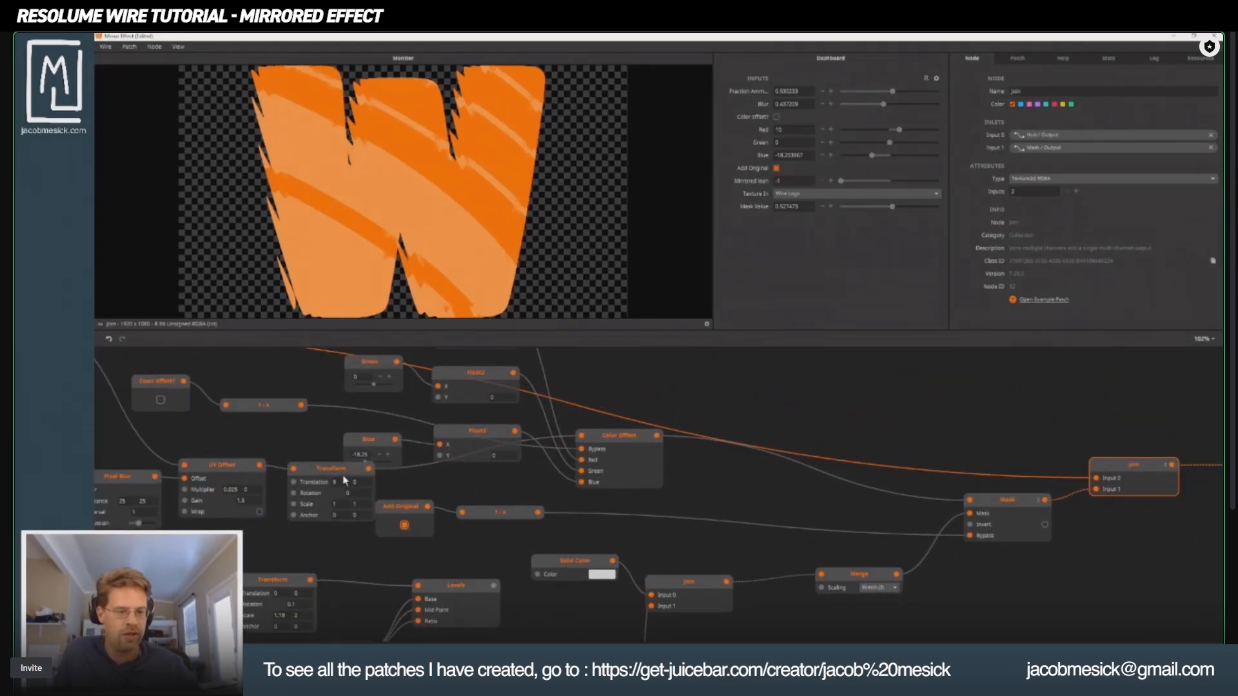
{"action": "left_click_drag", "start_coordinate": [339, 484], "coordinate": [525, 553]}
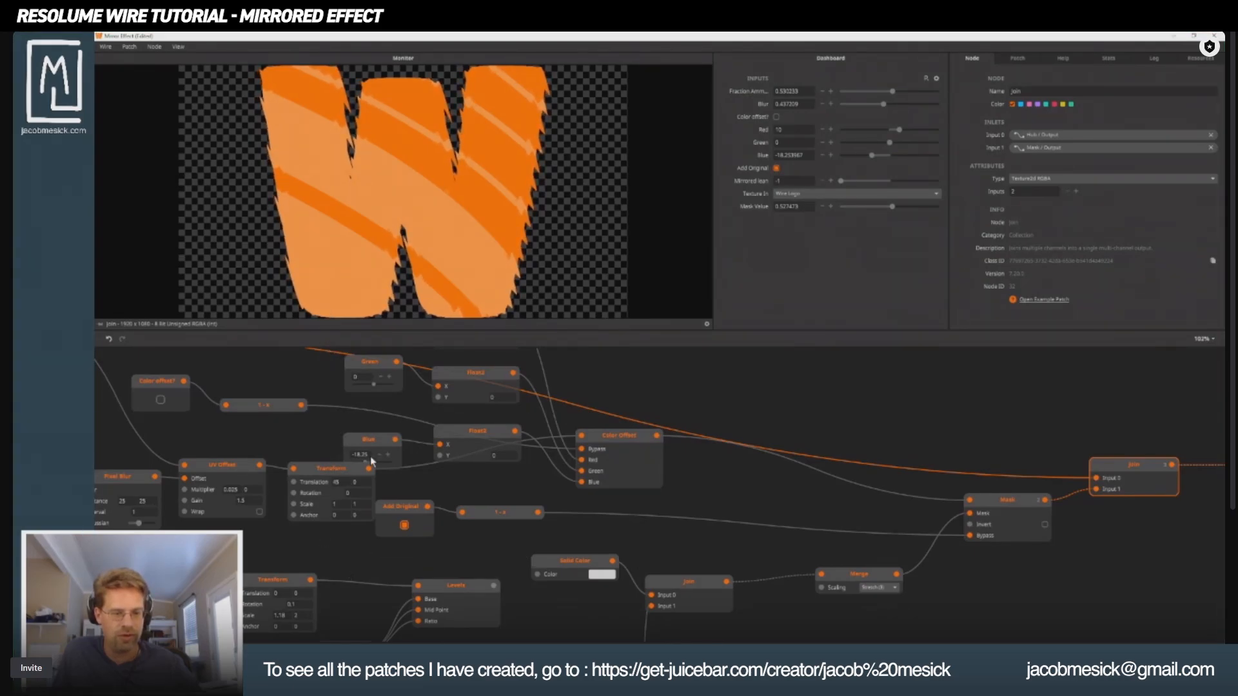
{"action": "left_click_drag", "start_coordinate": [371, 443], "coordinate": [369, 424]}
Step: Compare the shifted texture against the mask by previewing Color Offset, Mask, the Join fed by Solid Color, and the final Join
{"action": "left_click_drag", "start_coordinate": [631, 468], "coordinate": [477, 454]}
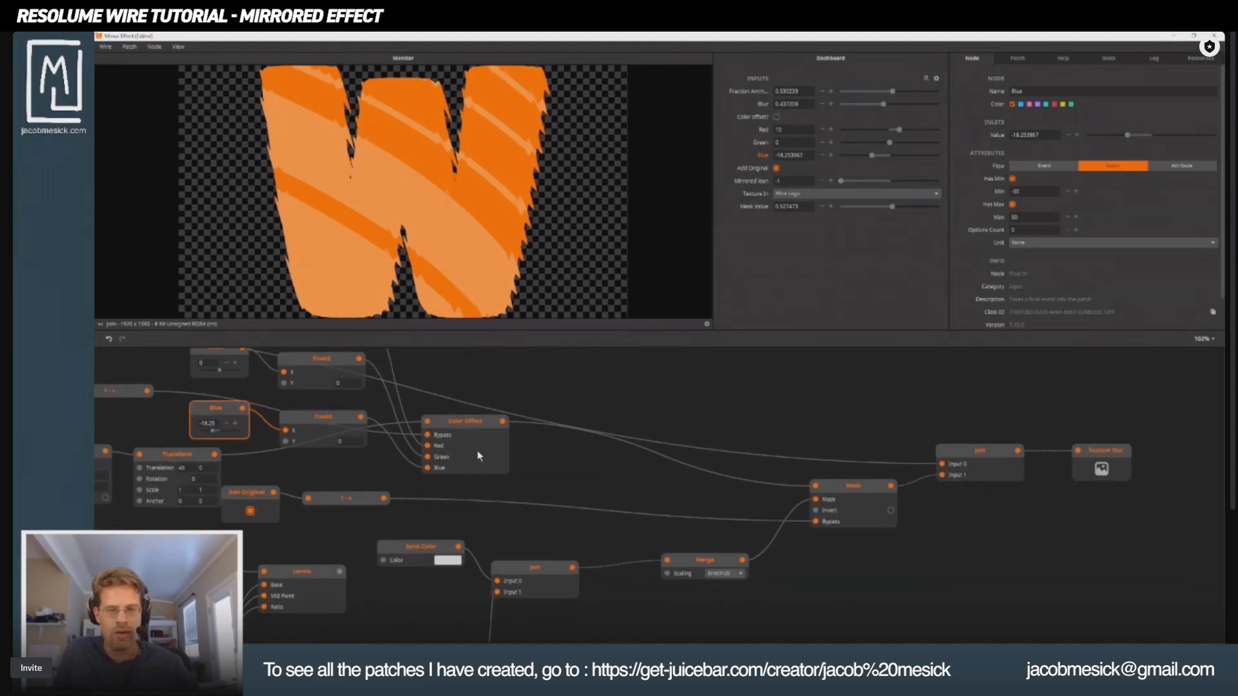
{"action": "left_click", "coordinate": [455, 428]}
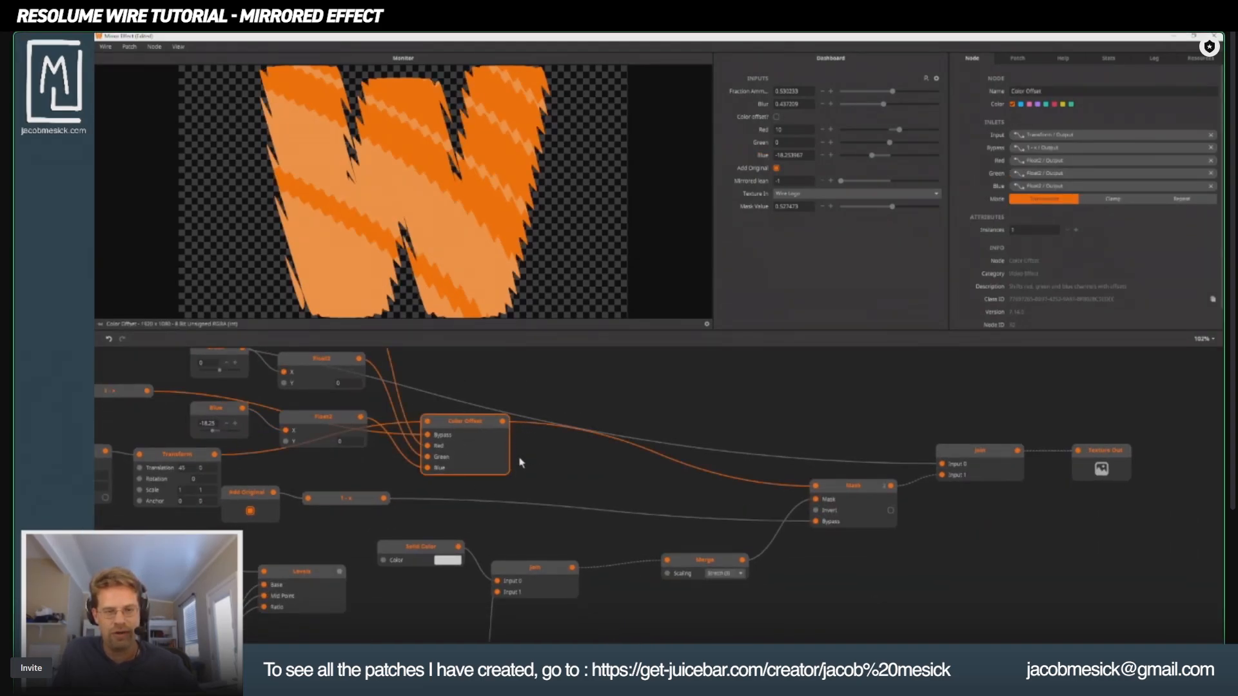
{"action": "left_click", "coordinate": [845, 487]}
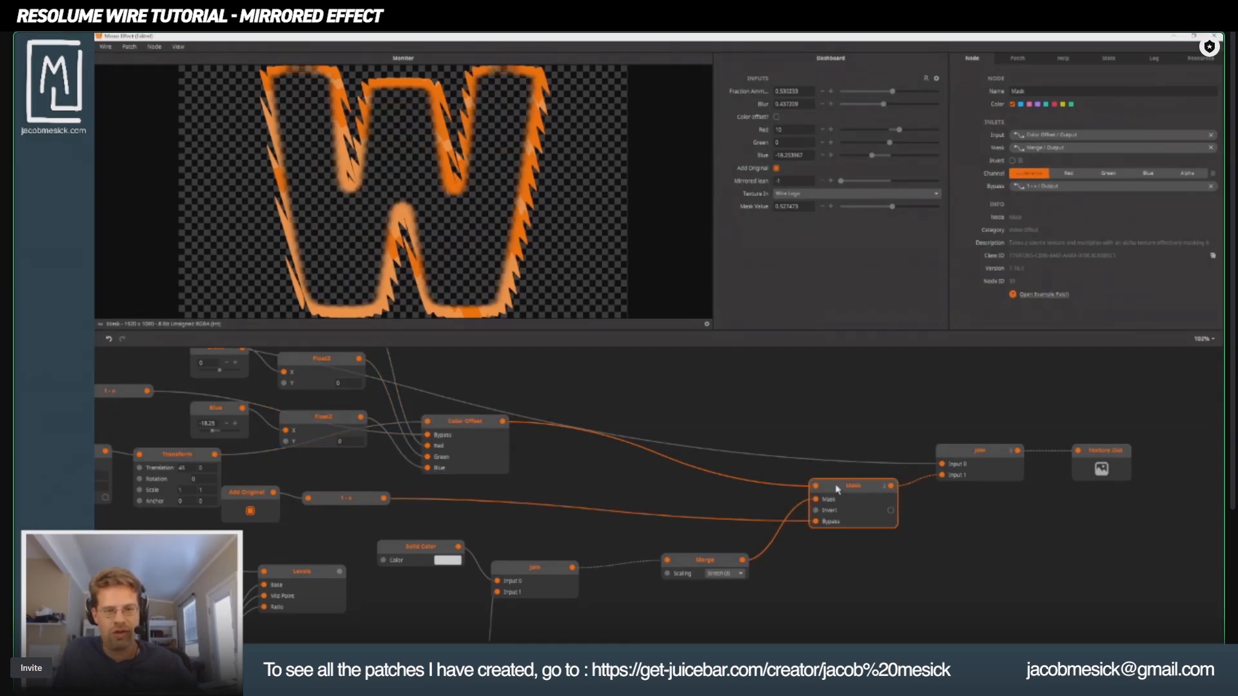
{"action": "left_click", "coordinate": [506, 571]}
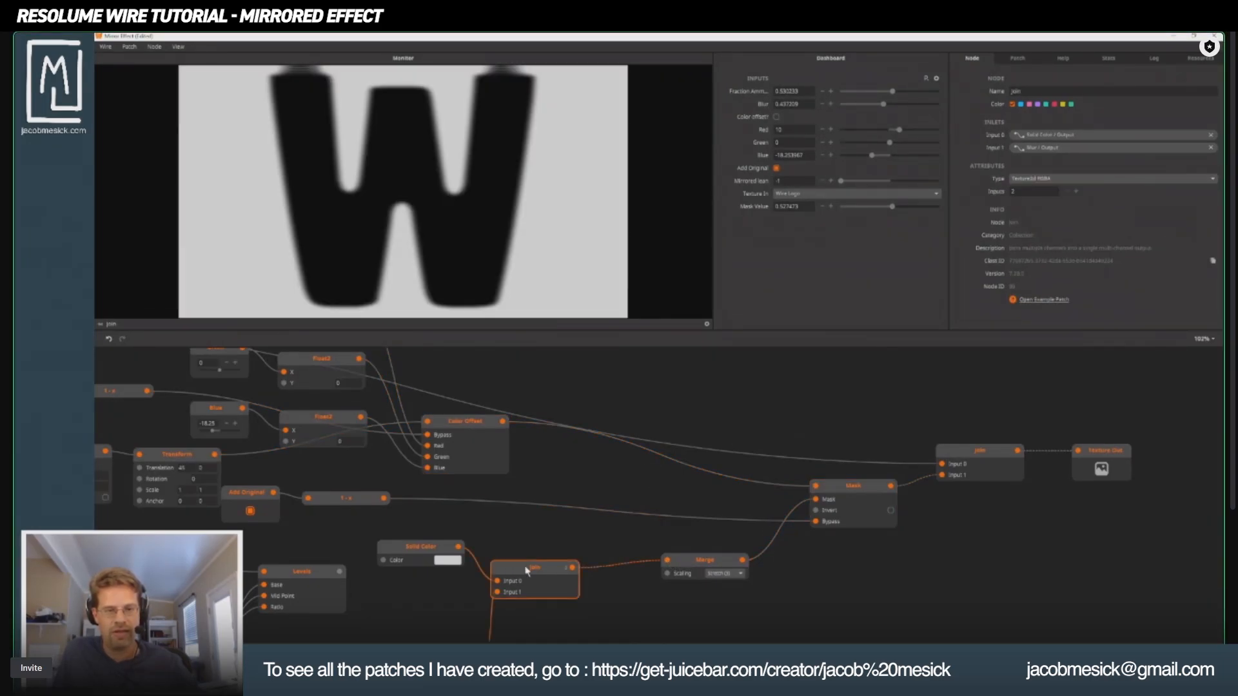
{"action": "left_click", "coordinate": [971, 453]}
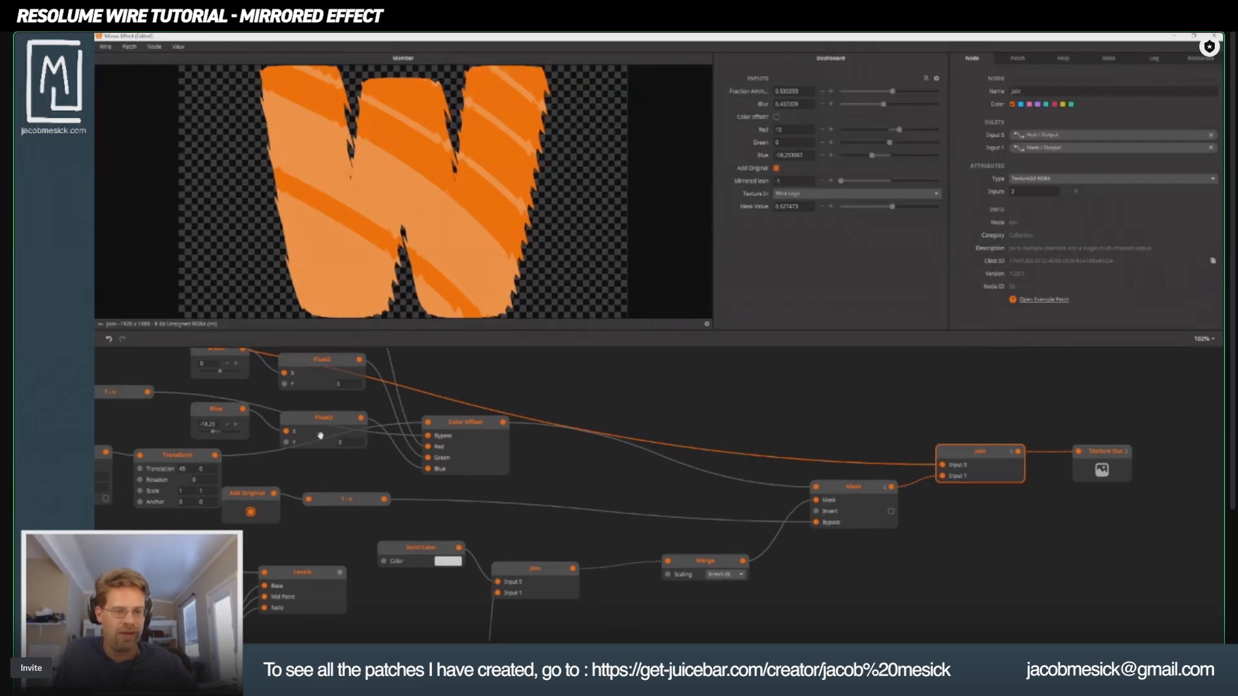
Step: Shift the new Transform node slightly and connect an added Float2 node to its Translation inlet
{"action": "left_click_drag", "start_coordinate": [318, 434], "coordinate": [554, 460]}
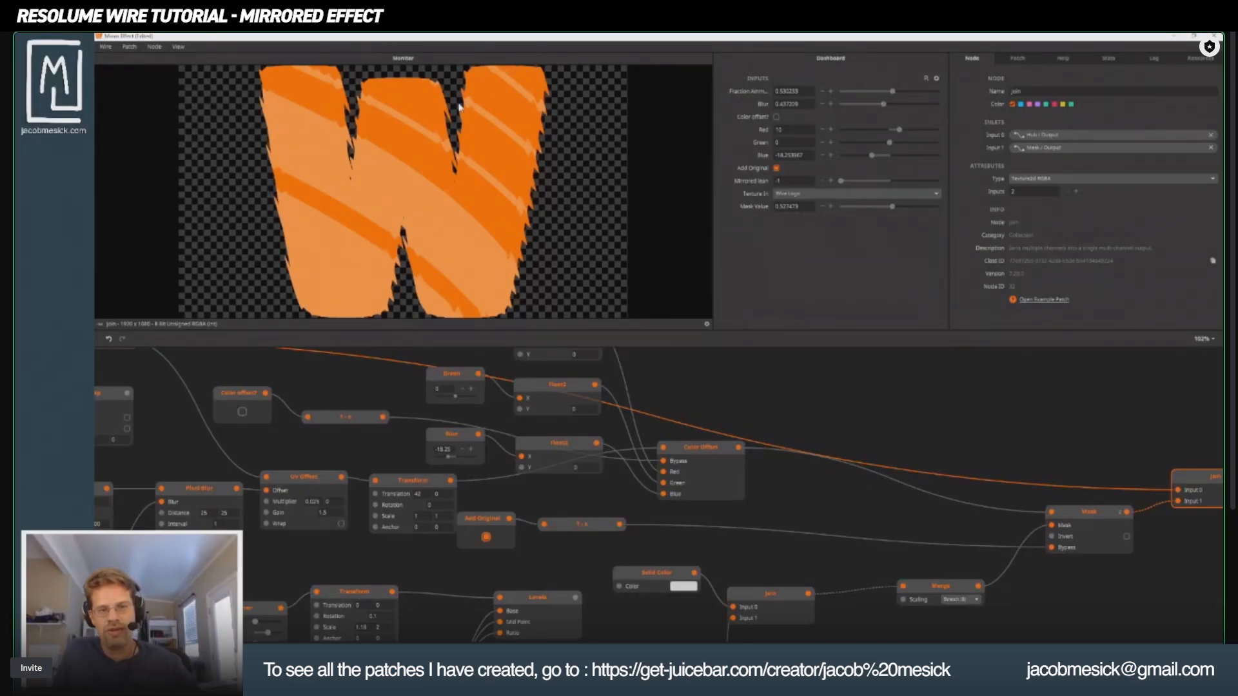
{"action": "left_click_drag", "start_coordinate": [405, 481], "coordinate": [412, 489]}
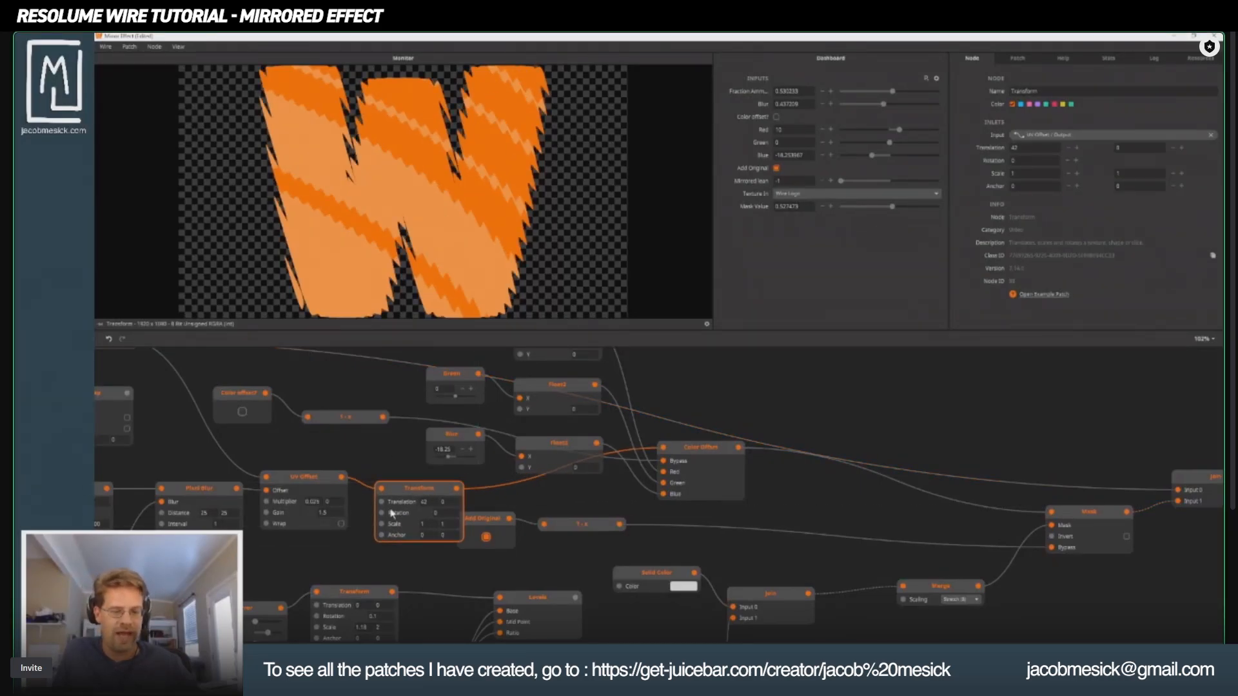
{"action": "right_click", "coordinate": [387, 509]}
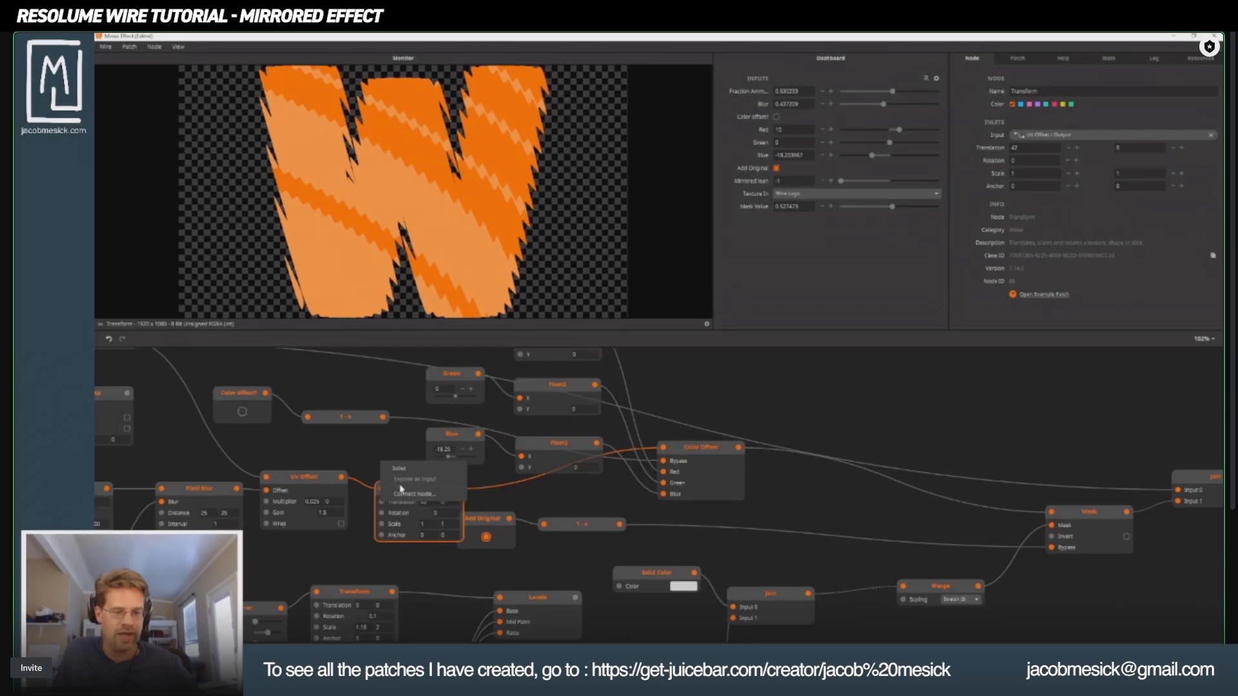
{"action": "left_click", "coordinate": [409, 495]}
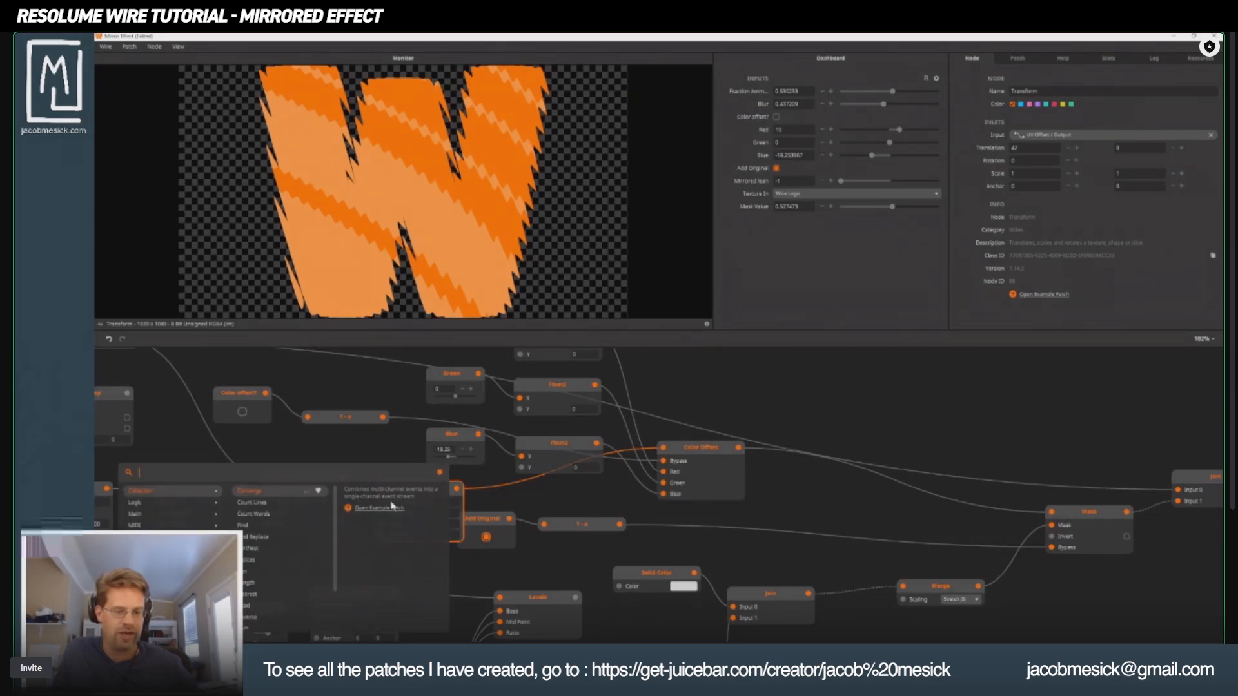
{"action": "left_click", "coordinate": [354, 449]}
{"action": "double_click", "coordinate": [343, 543]}
{"action": "type", "text": "f"}
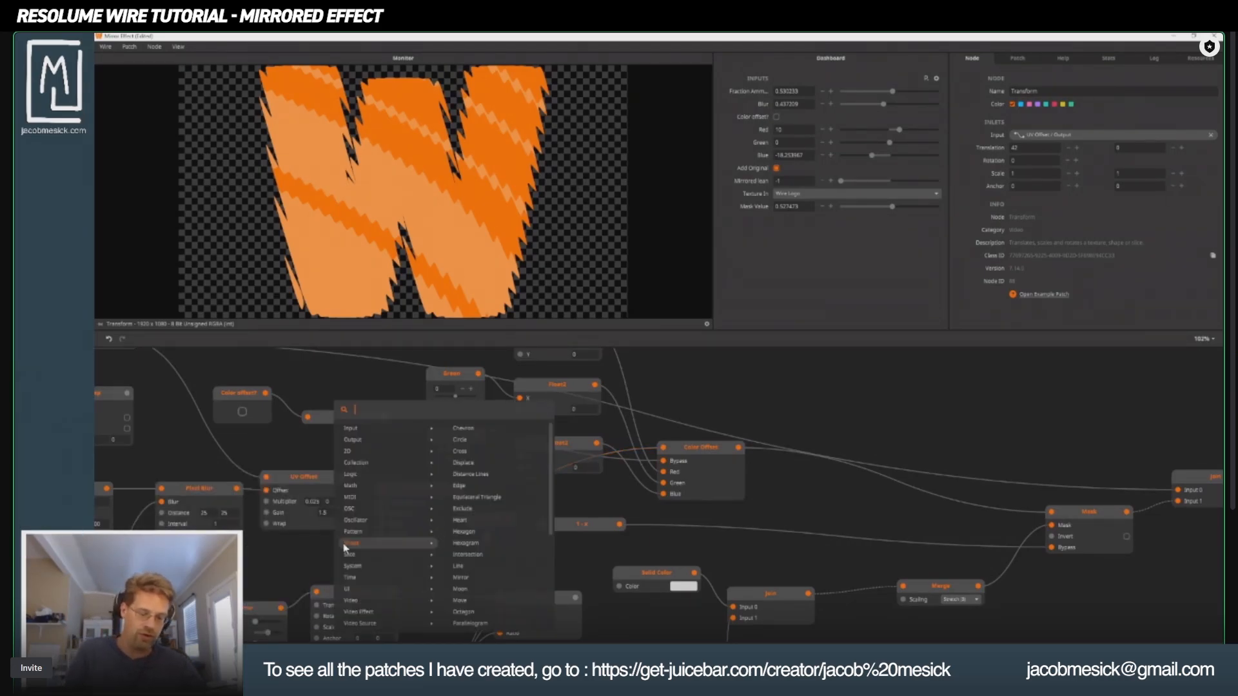
{"action": "left_click", "coordinate": [351, 577]}
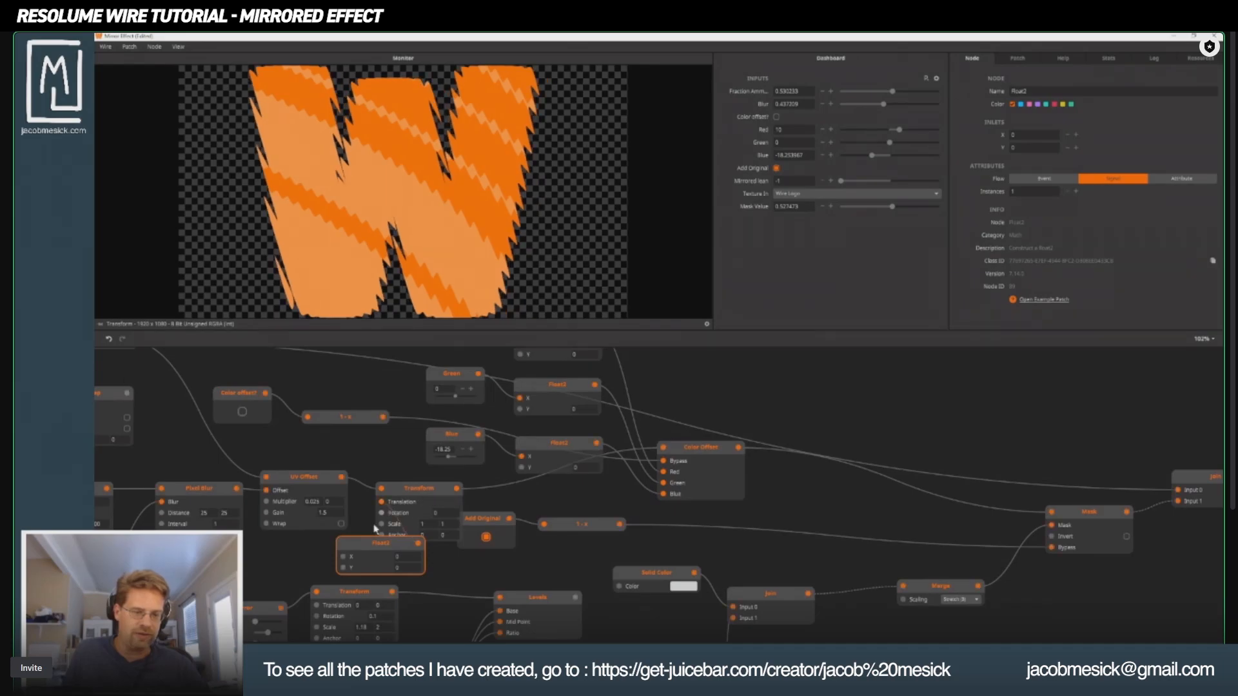
Step: Expose the new Float2's X and Y as dashboard inputs and arrange the two input nodes beside it
{"action": "left_click_drag", "start_coordinate": [372, 540], "coordinate": [690, 562]}
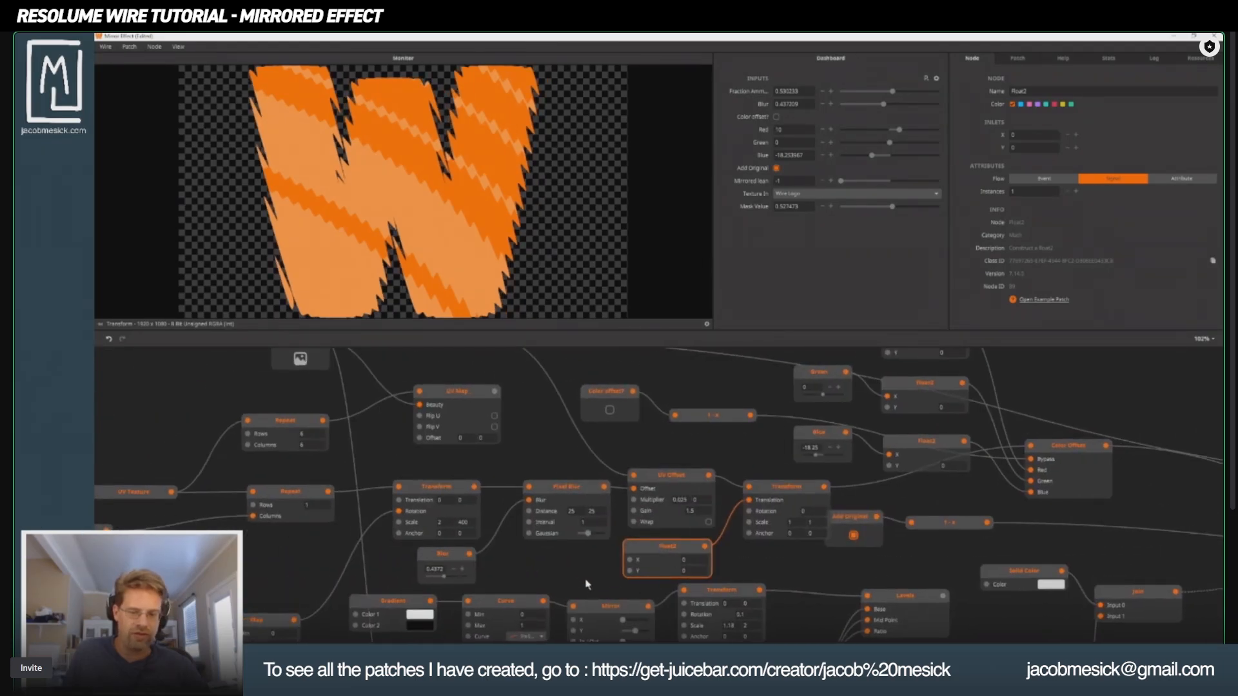
{"action": "left_click", "coordinate": [586, 583]}
{"action": "double_click", "coordinate": [630, 559]}
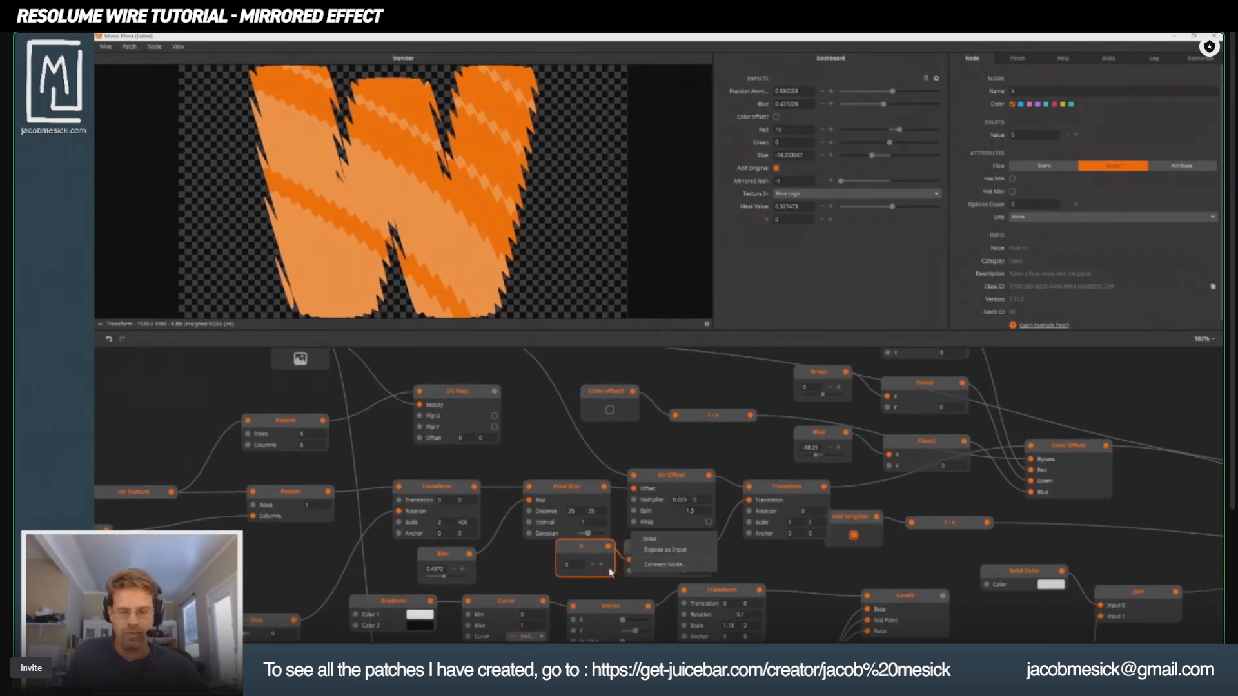
{"action": "double_click", "coordinate": [631, 571]}
{"action": "left_click_drag", "start_coordinate": [586, 556], "coordinate": [579, 593]}
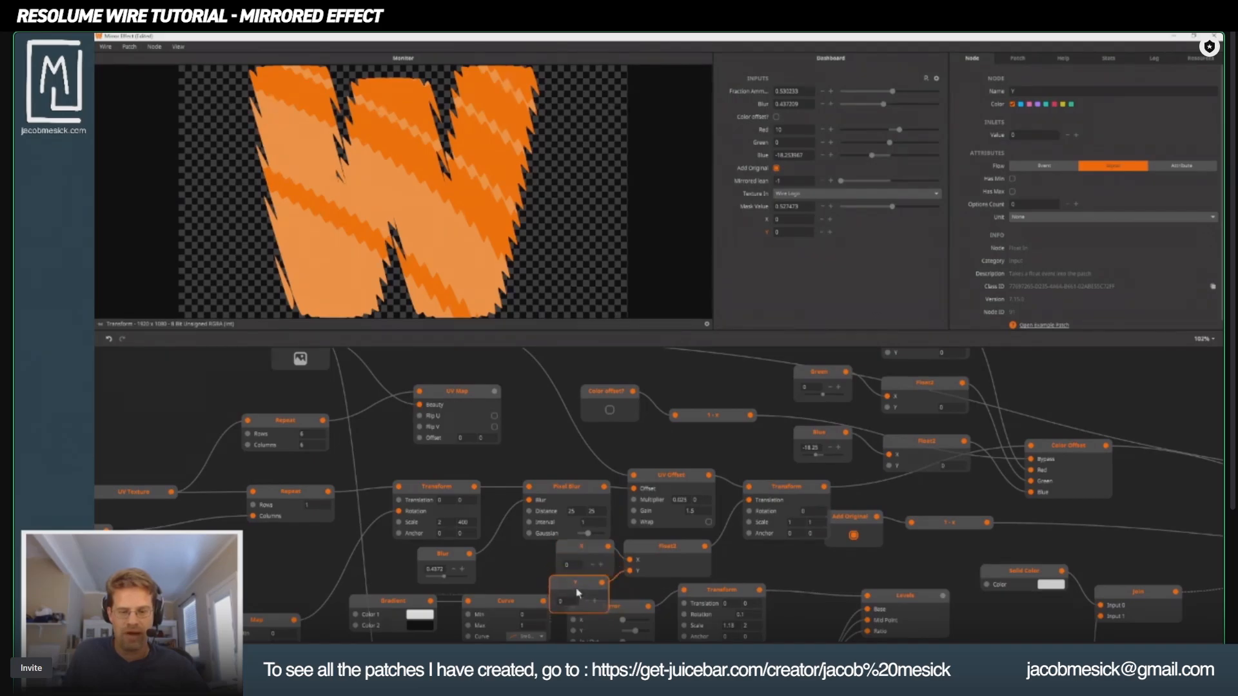
{"action": "left_click", "coordinate": [594, 554]}
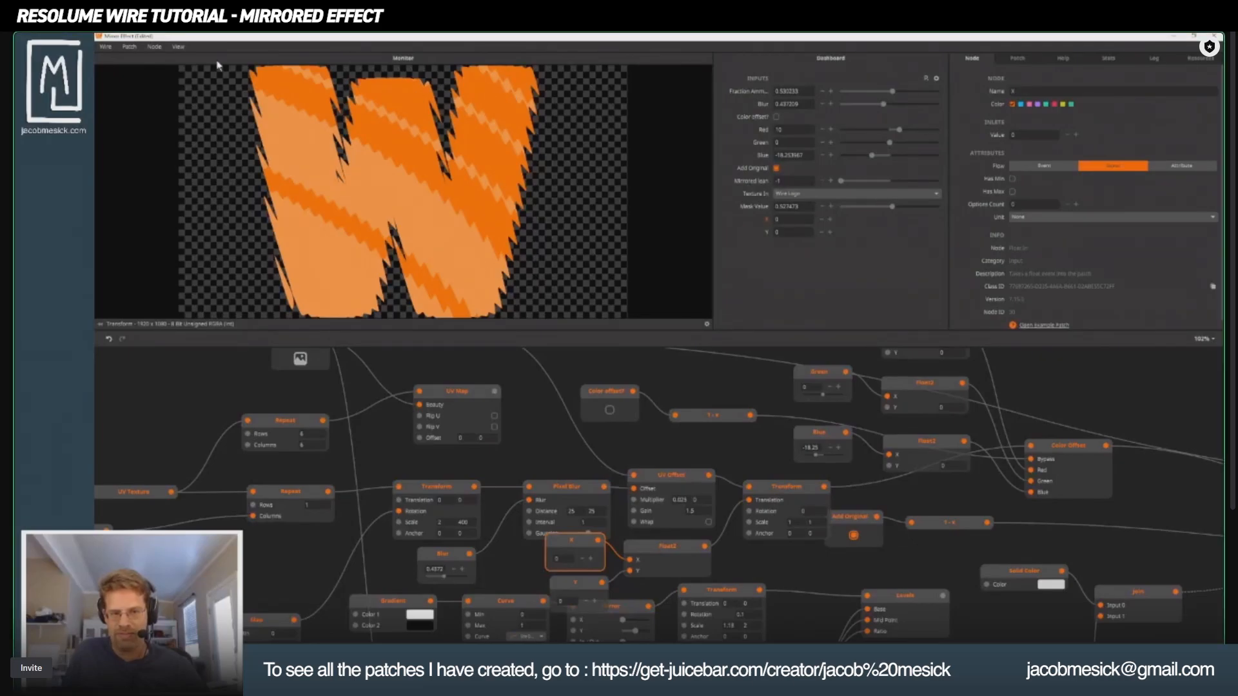
Step: Give the X input a minimum of -2 and a maximum of 2
{"action": "left_click_drag", "start_coordinate": [1041, 542], "coordinate": [422, 506]}
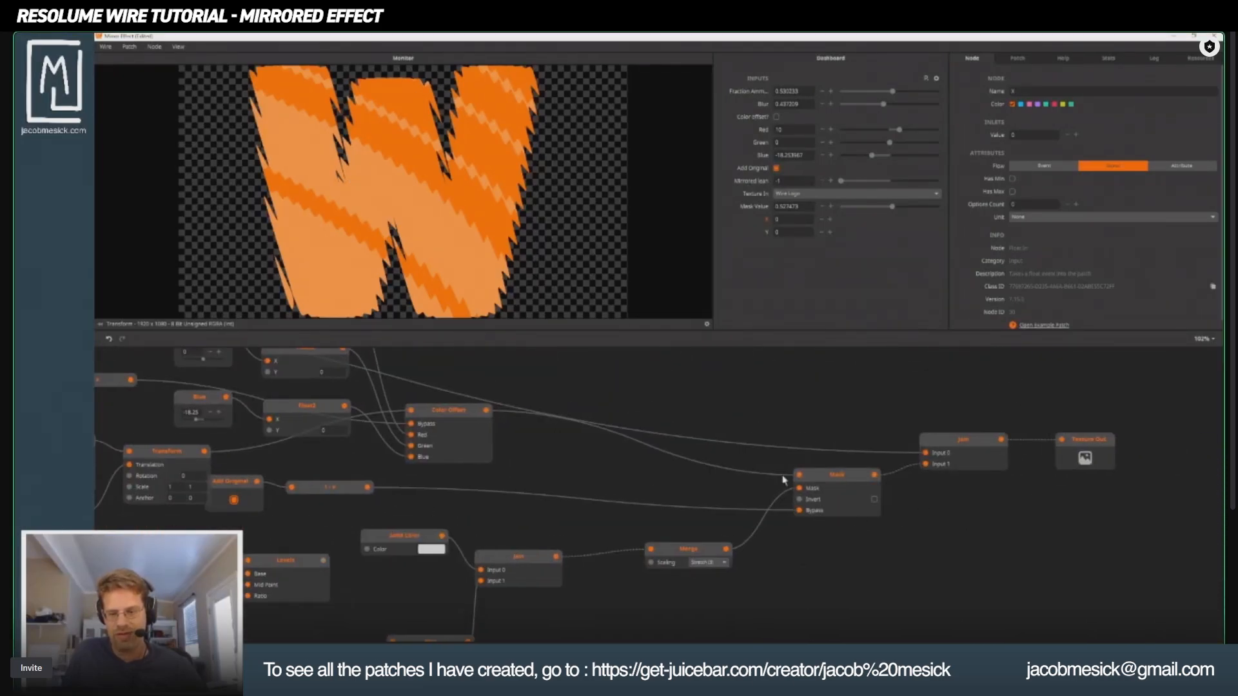
{"action": "left_click", "coordinate": [764, 220]}
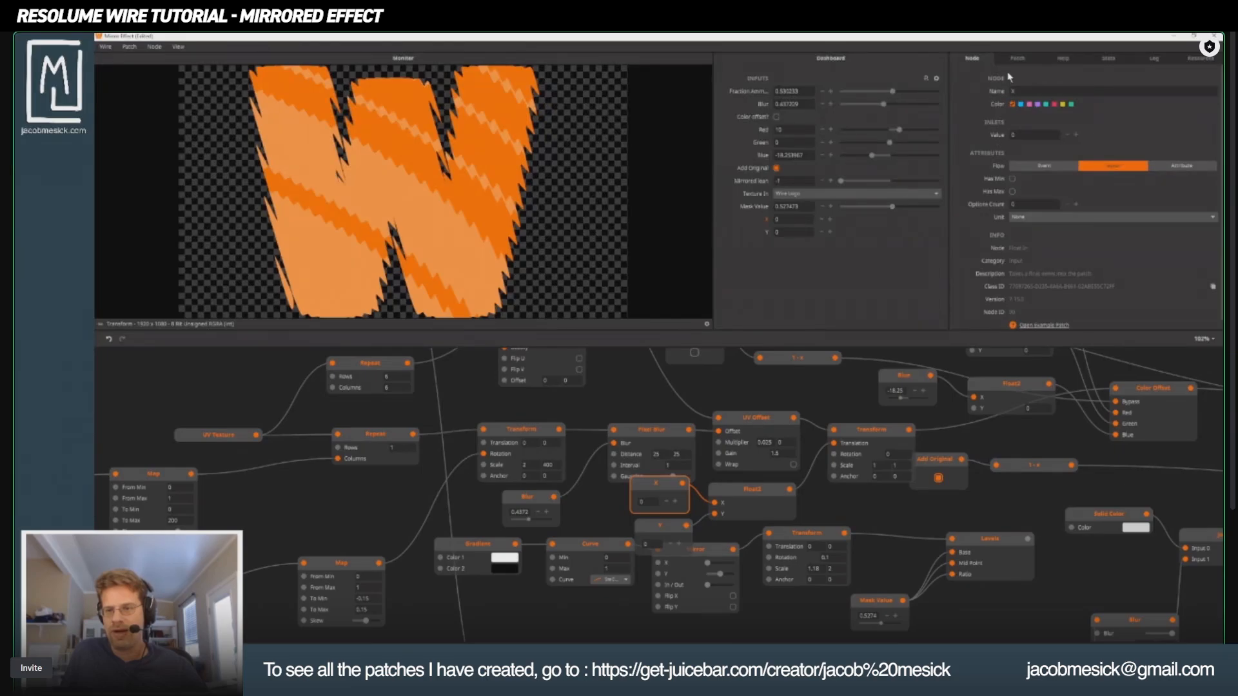
{"action": "left_click", "coordinate": [1011, 192]}
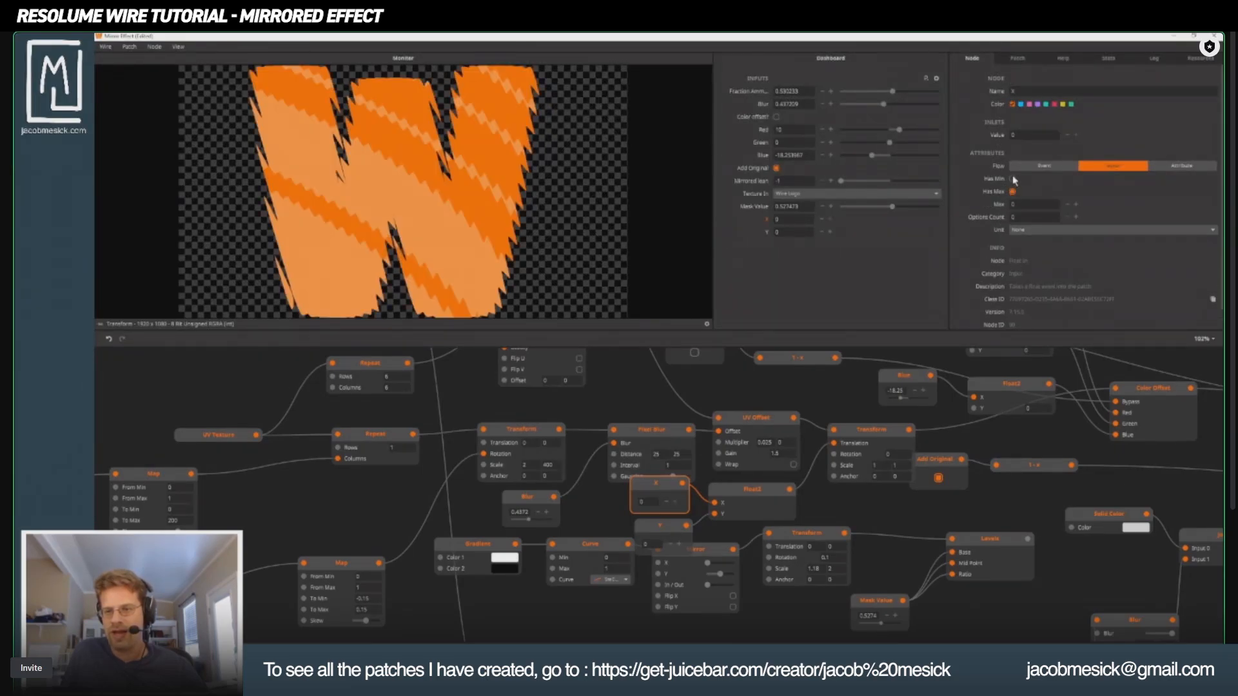
{"action": "left_click", "coordinate": [1013, 178]}
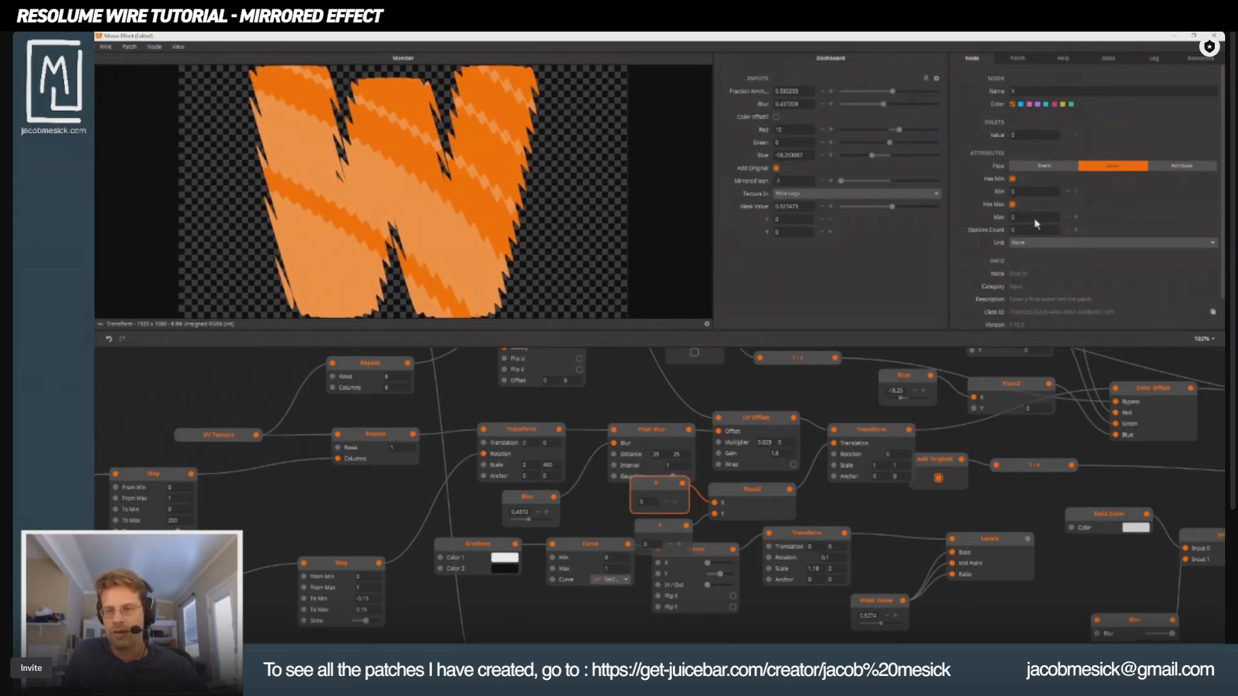
{"action": "type", "text": "1"}
{"action": "key", "text": "Return"}
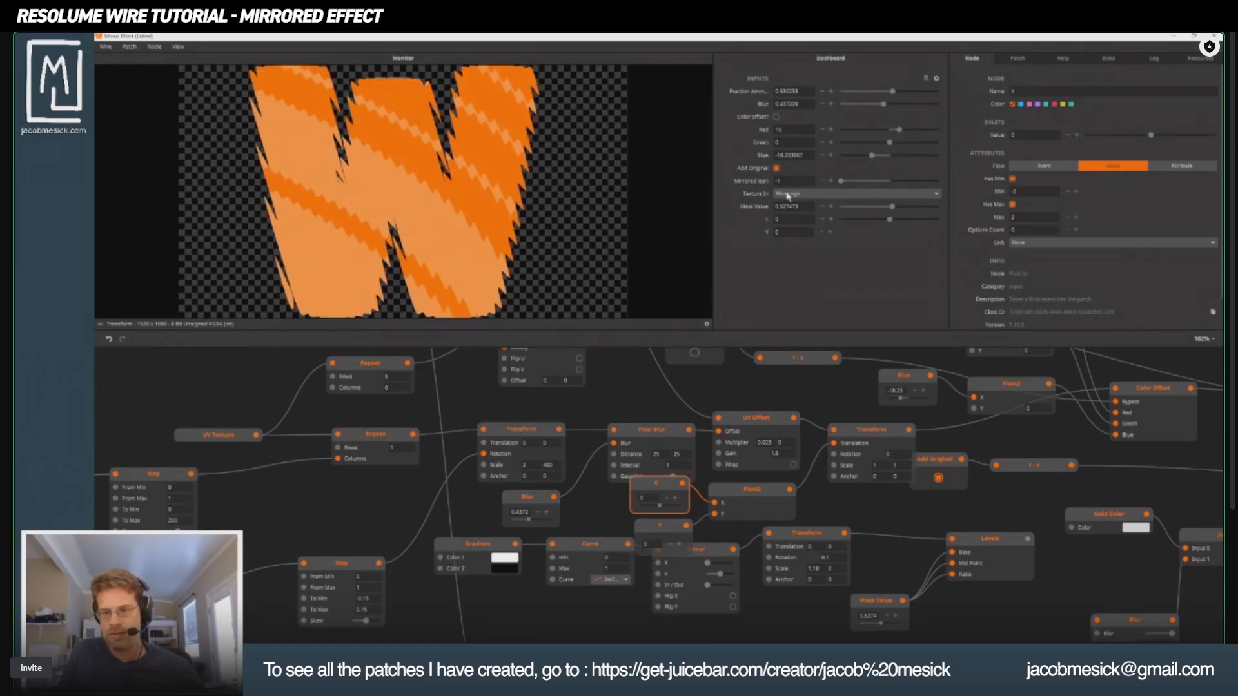
Step: Limit the Y input to a range from -2 to 2 and try its slider
{"action": "left_click", "coordinate": [766, 232]}
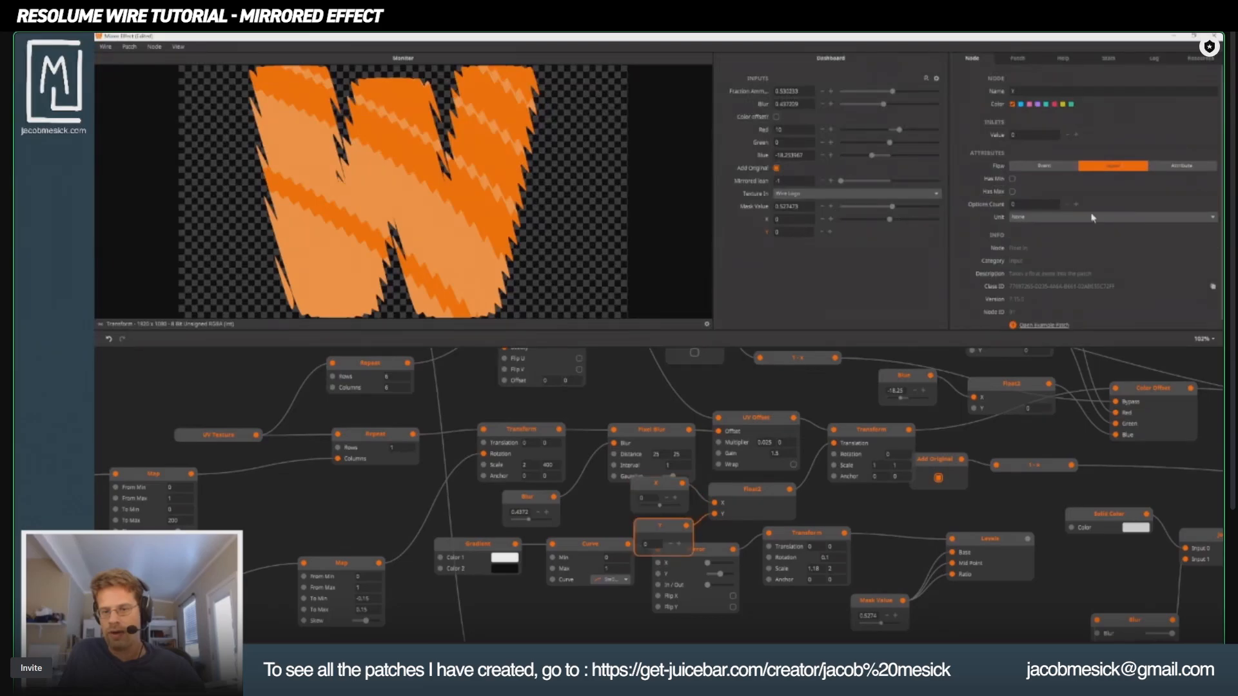
{"action": "left_click", "coordinate": [1012, 178]}
{"action": "left_click", "coordinate": [1012, 204]}
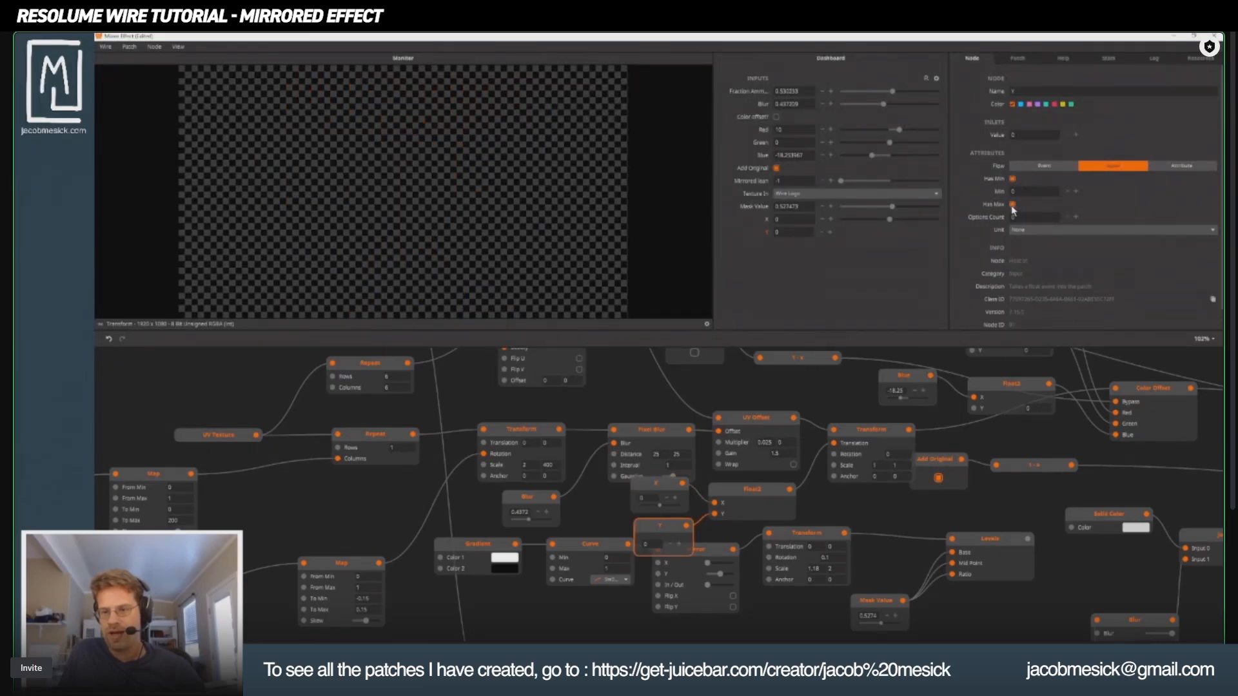
{"action": "left_click", "coordinate": [1020, 192]}
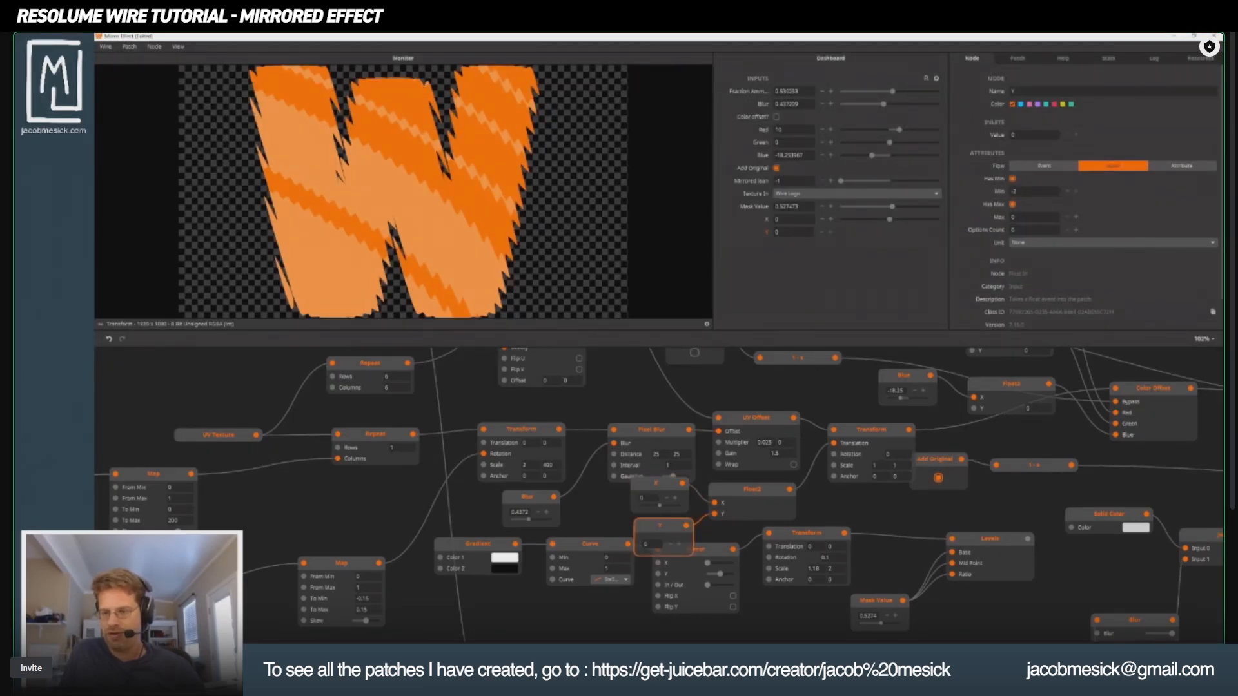
{"action": "key", "text": "Return"}
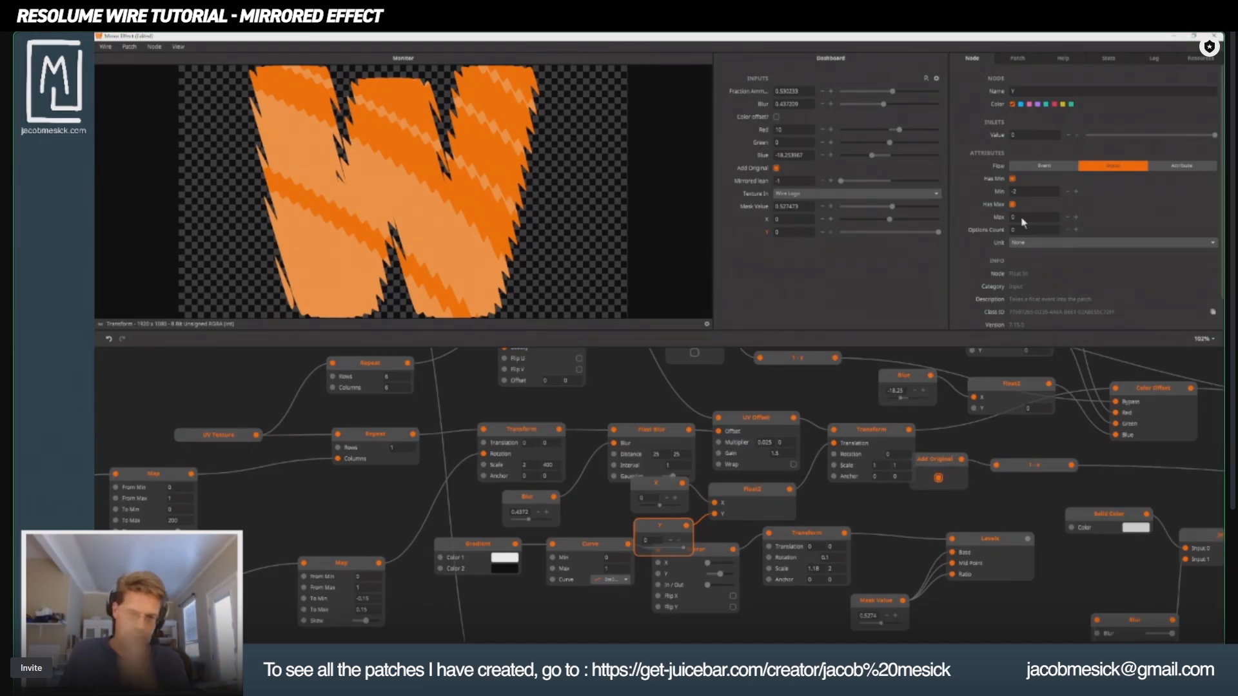
{"action": "left_click", "coordinate": [1022, 219]}
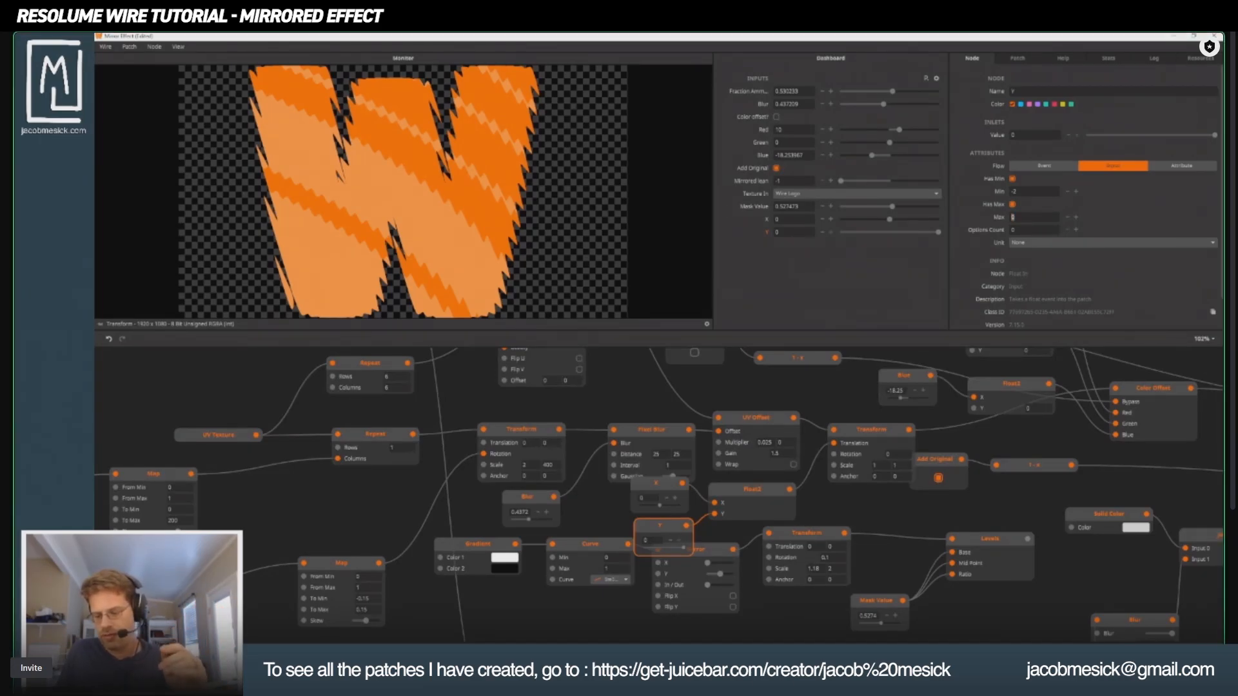
{"action": "key", "text": "Return"}
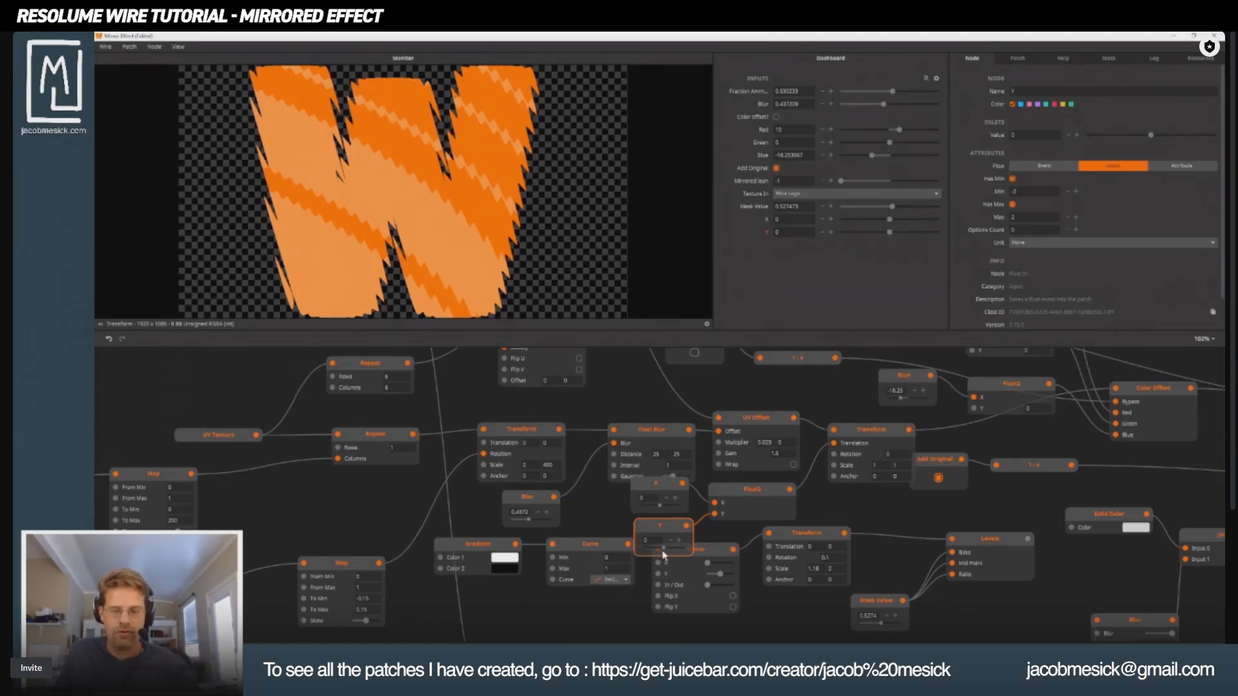
{"action": "mouse_move", "coordinate": [664, 548]}
{"action": "left_mouse_down"}
{"action": "mouse_move", "coordinate": [696, 549]}
{"action": "mouse_move", "coordinate": [640, 544]}
{"action": "mouse_move", "coordinate": [656, 536]}
{"action": "mouse_move", "coordinate": [660, 507]}
{"action": "mouse_move", "coordinate": [664, 547]}
{"action": "left_mouse_up"}
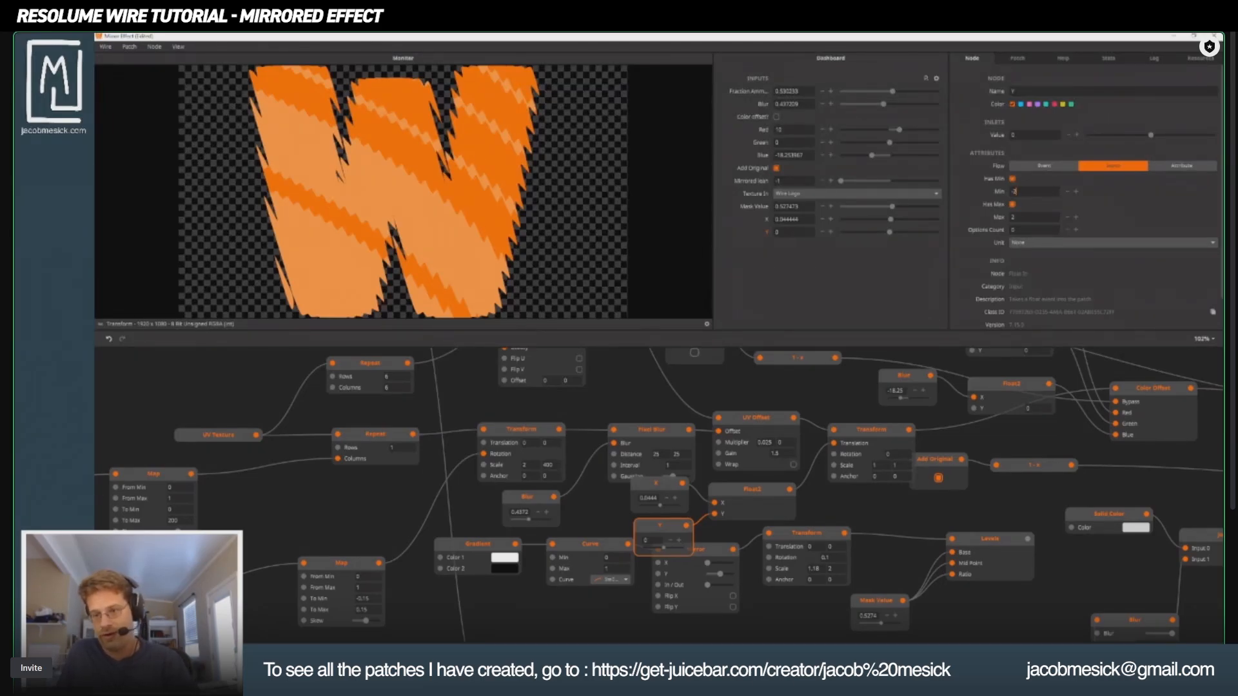
Step: Widen the ranges of both the Y and X inputs to a minimum of -100 and a maximum of 100
{"action": "type", "text": "-100"}
{"action": "key", "text": "Return"}
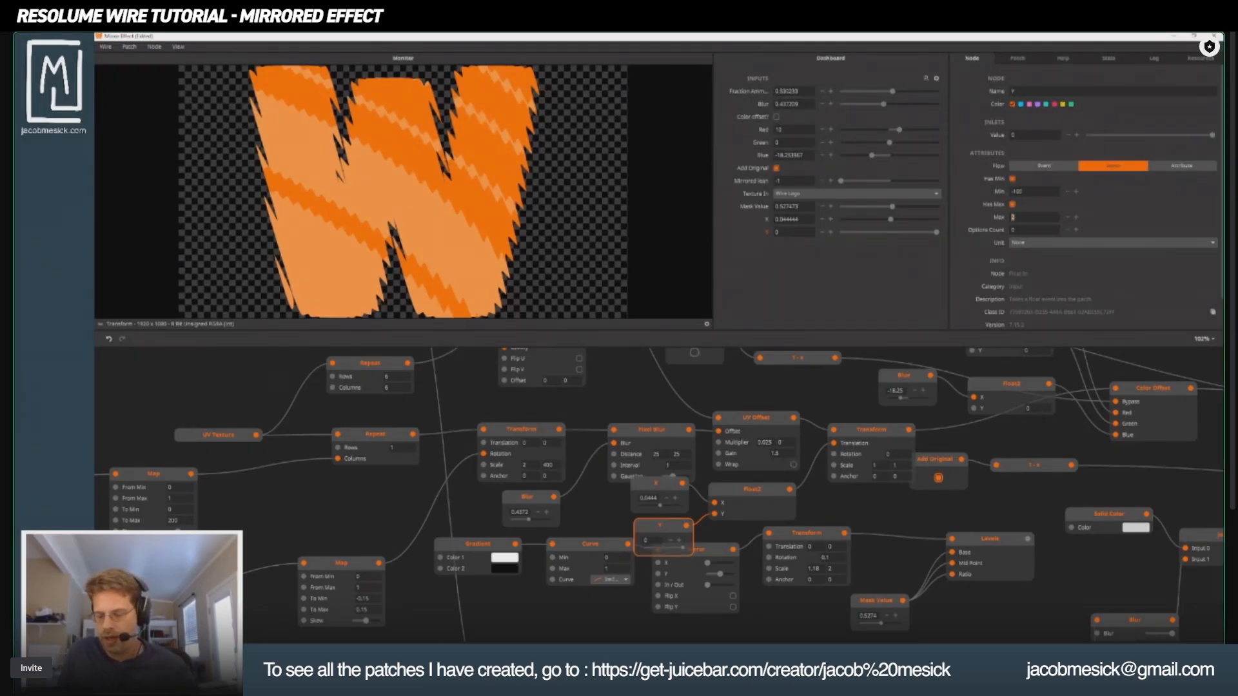
{"action": "type", "text": "100"}
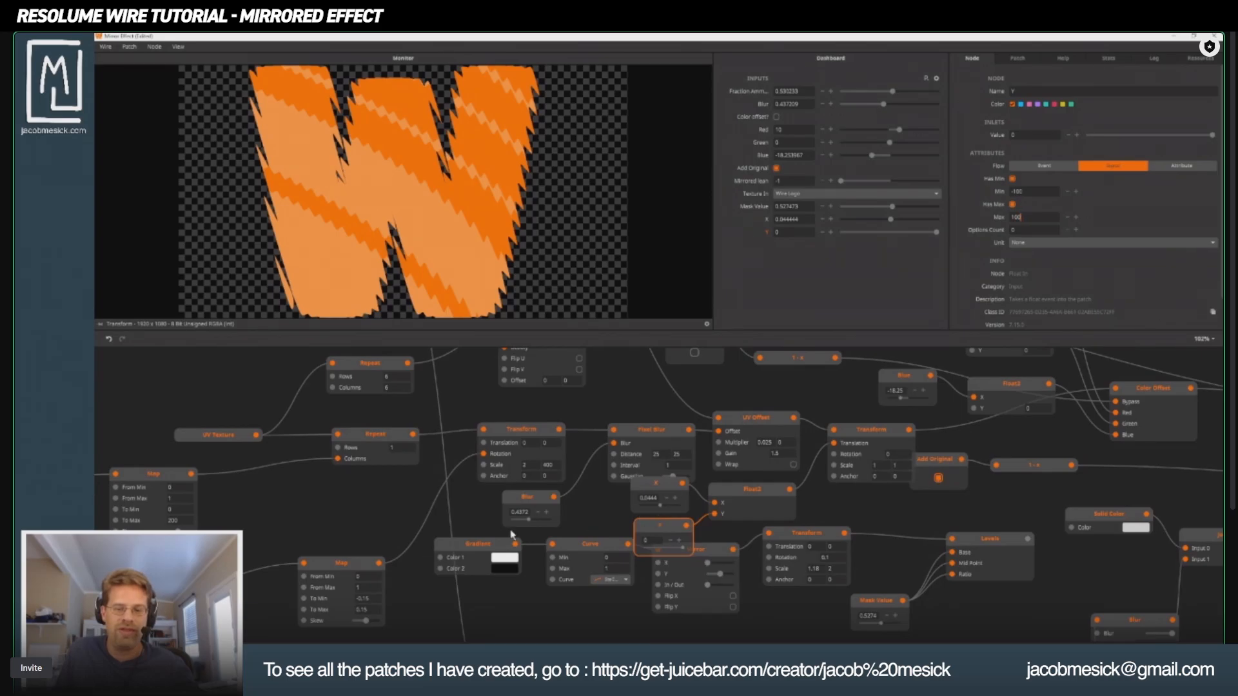
{"action": "left_click", "coordinate": [545, 447]}
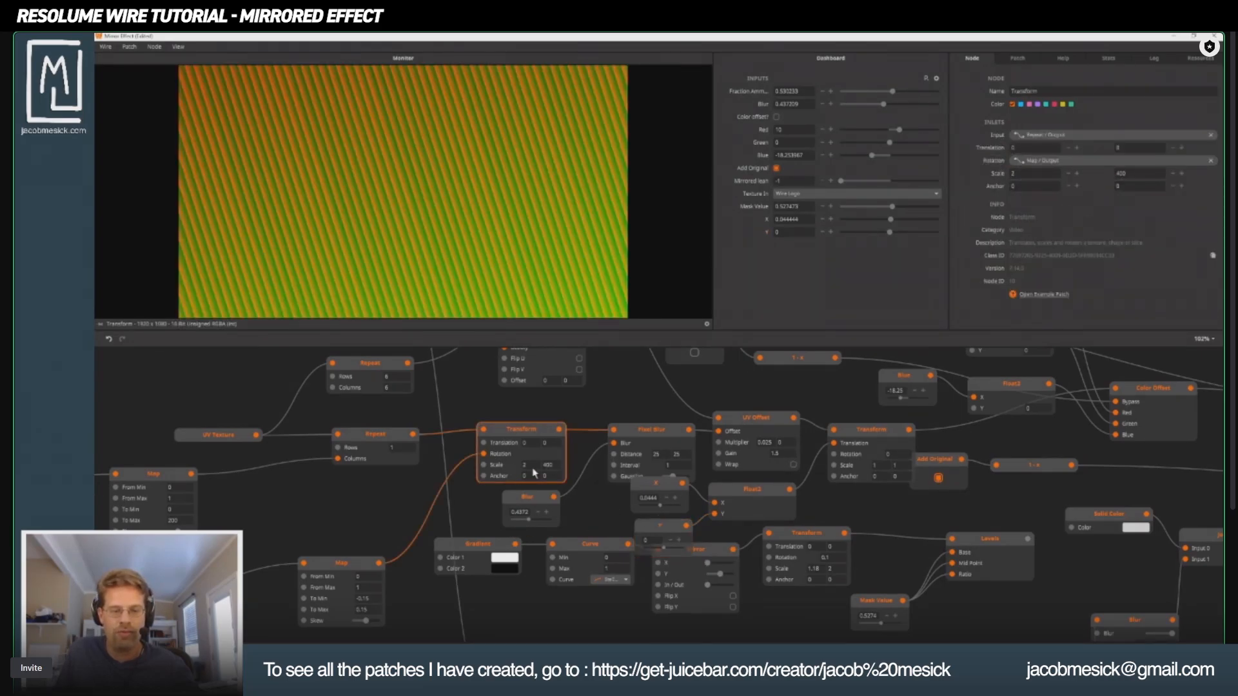
{"action": "left_click", "coordinate": [741, 516]}
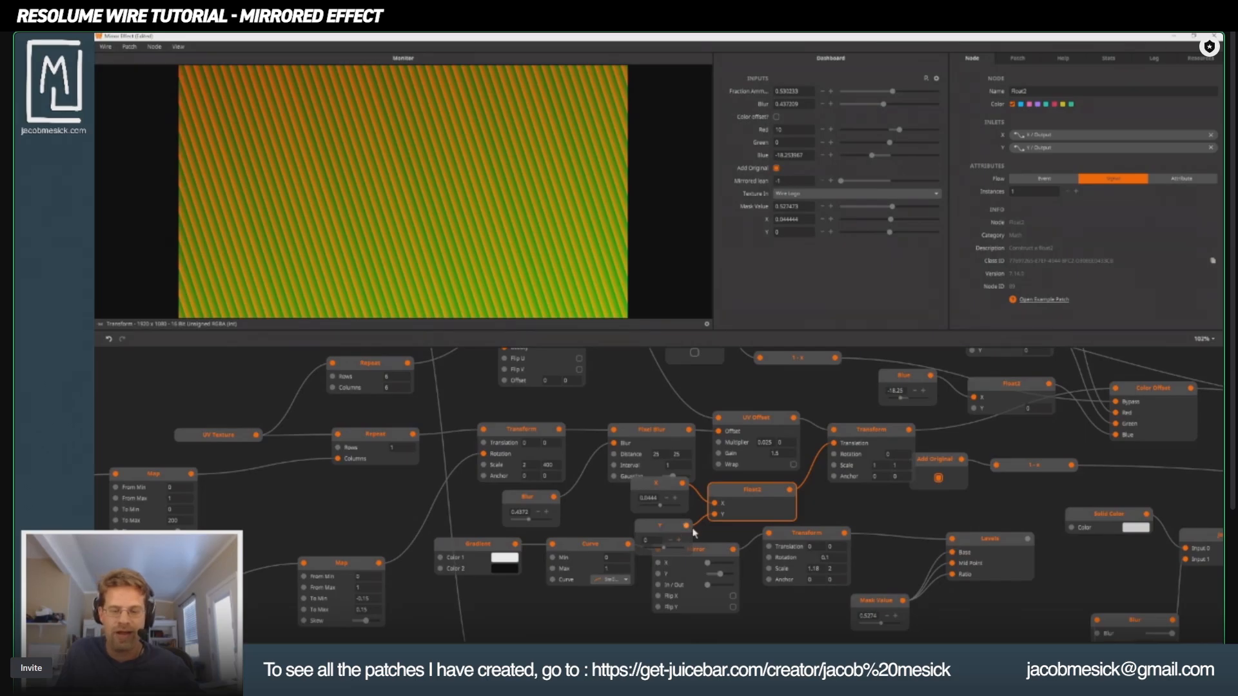
{"action": "left_click", "coordinate": [645, 529]}
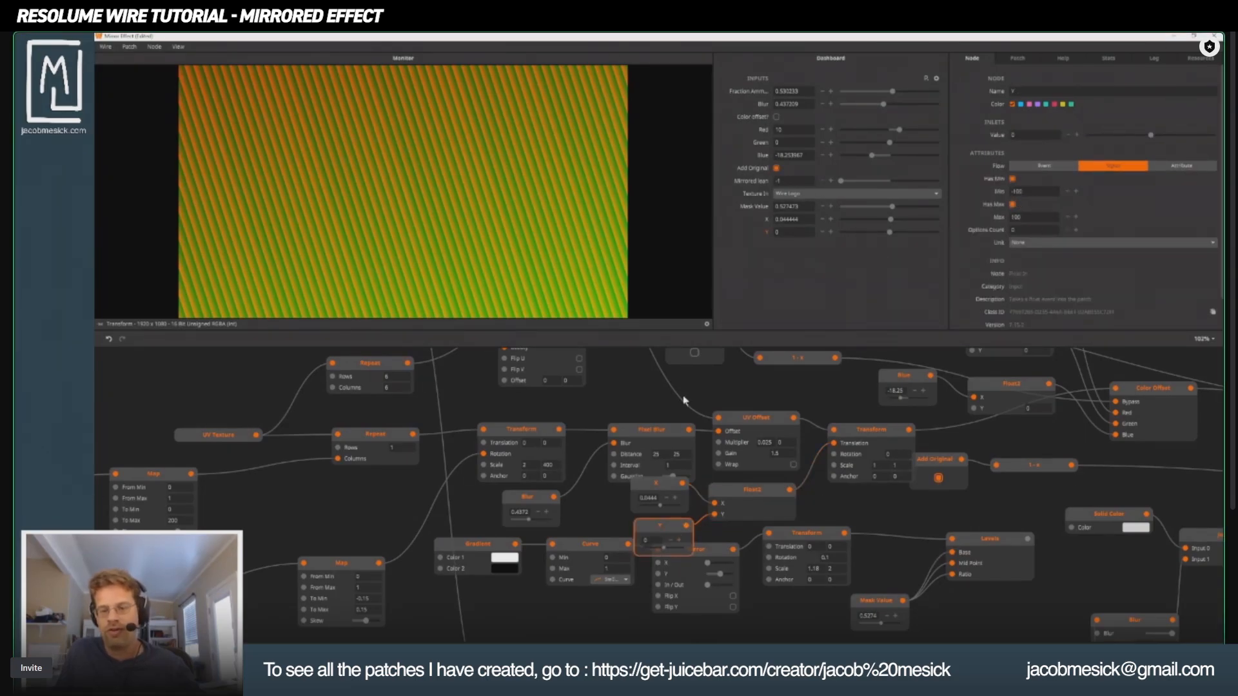
{"action": "left_click", "coordinate": [649, 492]}
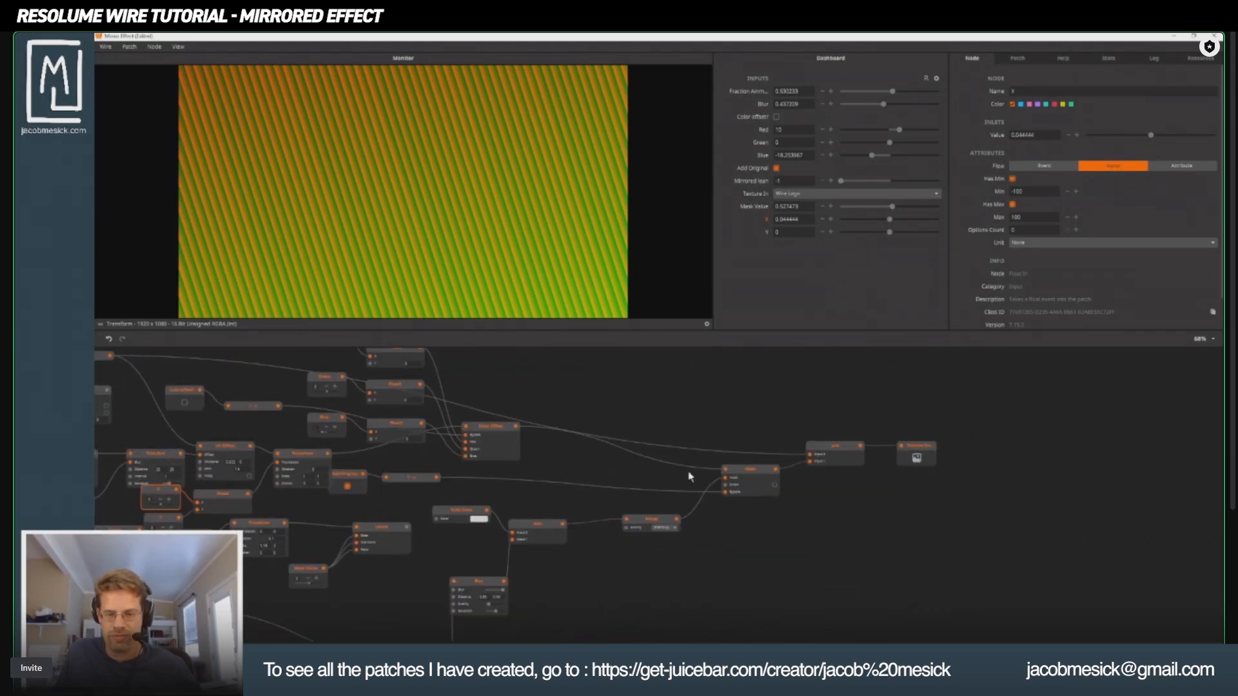
Step: Preview the final Join node's output, raise the X dashboard value and lower Y to about -16
{"action": "left_click", "coordinate": [735, 478]}
{"action": "left_click", "coordinate": [833, 447]}
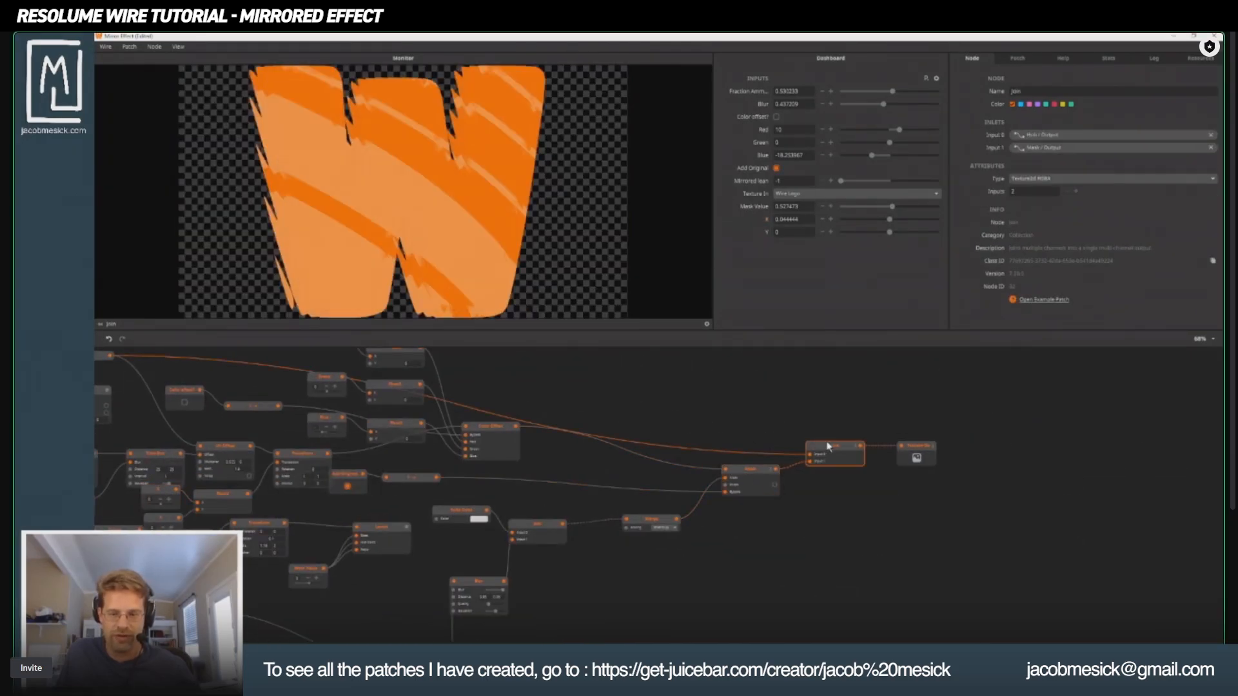
{"action": "mouse_move", "coordinate": [889, 219]}
{"action": "left_mouse_down"}
{"action": "mouse_move", "coordinate": [910, 221]}
{"action": "mouse_move", "coordinate": [884, 237]}
{"action": "left_mouse_up"}
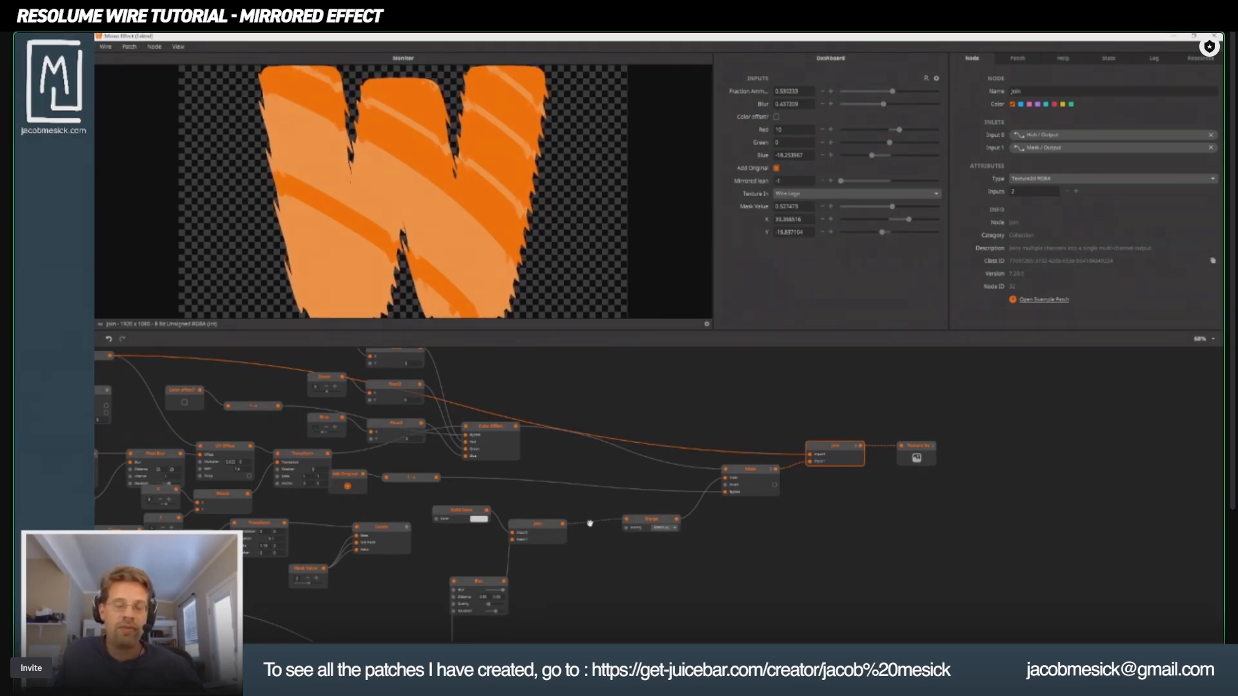
Step: Review the whole mirrored-effect patch, following its node chains through to the Texture Out output
{"action": "left_click_drag", "start_coordinate": [547, 550], "coordinate": [941, 519]}
{"action": "scroll", "coordinate": [639, 506], "scroll_direction": "down", "scroll_amount": 1}
{"action": "scroll", "coordinate": [638, 507], "scroll_direction": "down", "scroll_amount": 3}
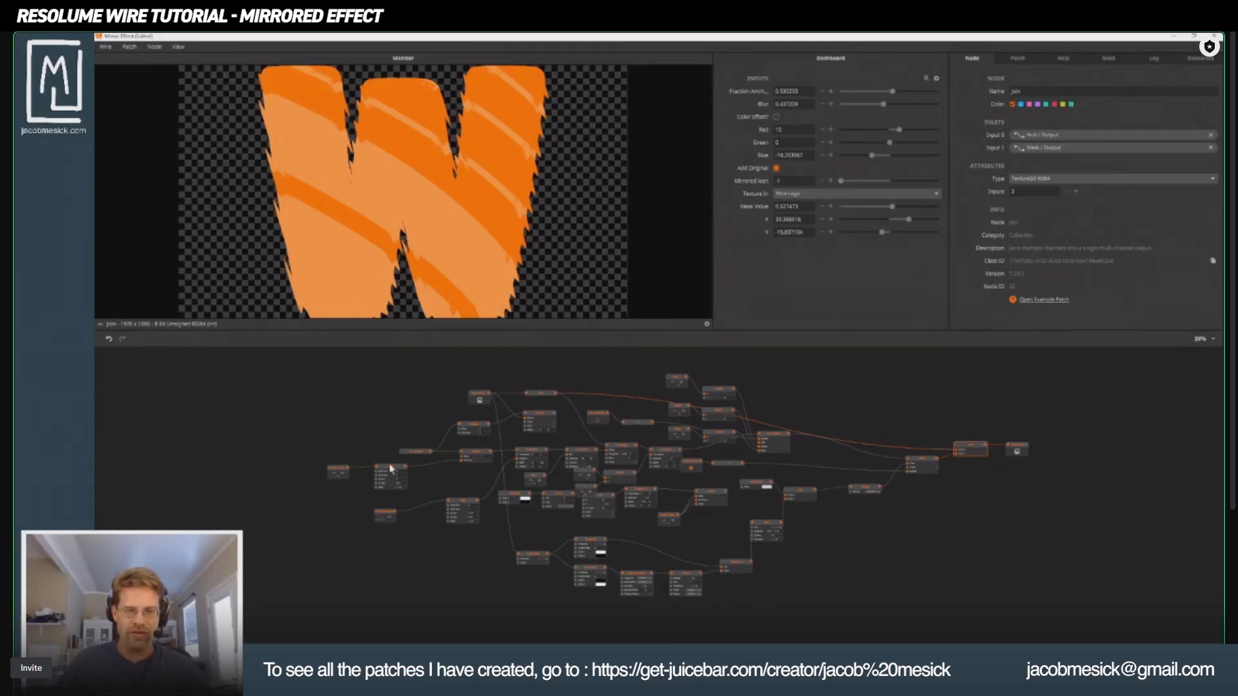
{"action": "left_click", "coordinate": [1017, 450]}
{"action": "scroll", "coordinate": [934, 553], "scroll_direction": "up", "scroll_amount": 5}
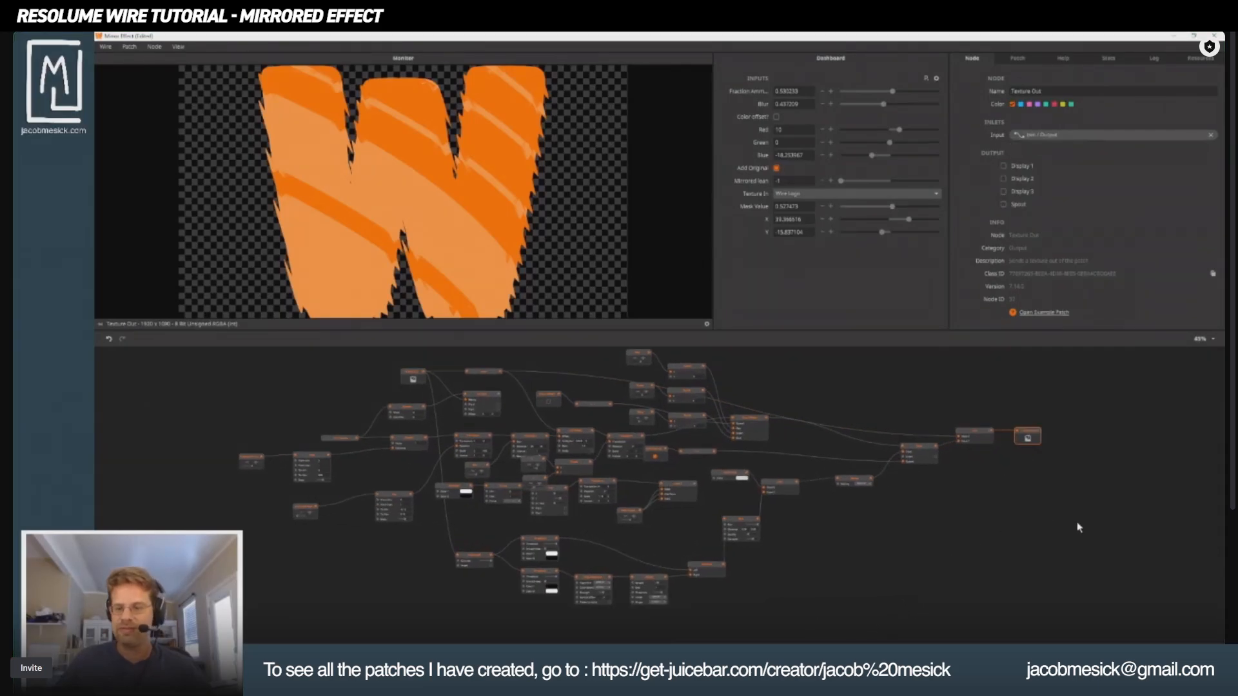
{"action": "scroll", "coordinate": [665, 499], "scroll_direction": "up", "scroll_amount": 1}
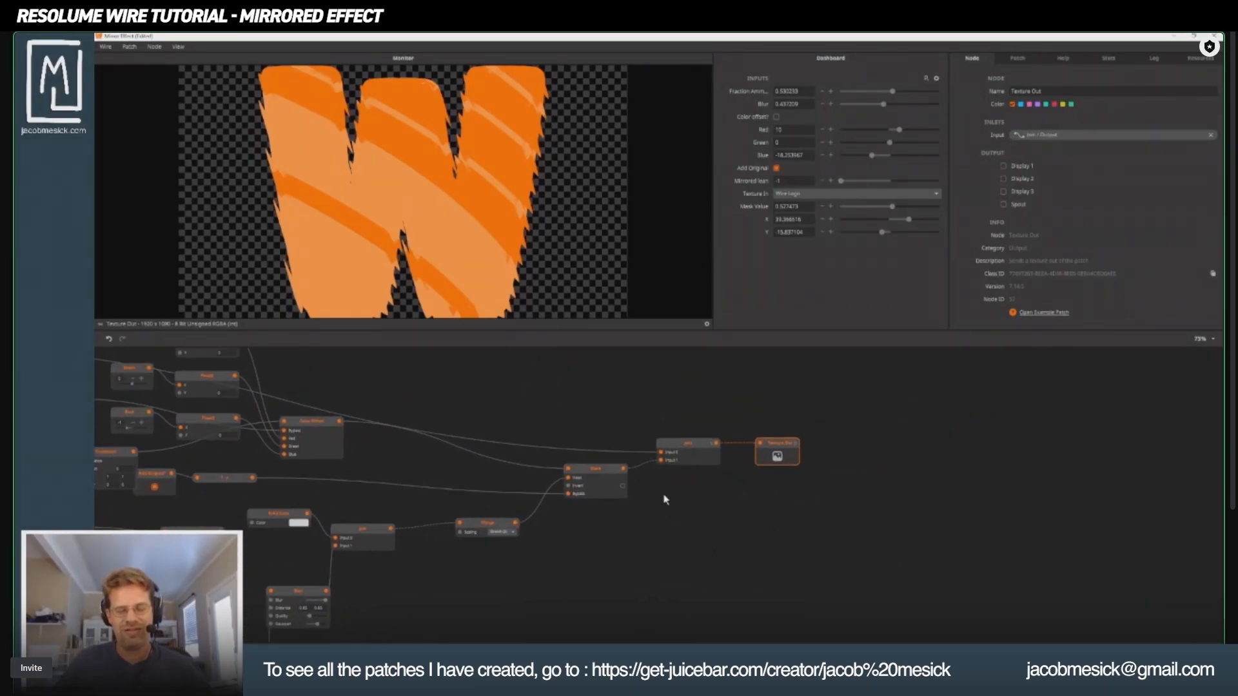
{"action": "left_click_drag", "start_coordinate": [686, 412], "coordinate": [803, 507]}
{"action": "left_click_drag", "start_coordinate": [776, 444], "coordinate": [775, 453]}
{"action": "left_click_drag", "start_coordinate": [574, 409], "coordinate": [771, 397]}
{"action": "left_click_drag", "start_coordinate": [439, 460], "coordinate": [787, 450]}
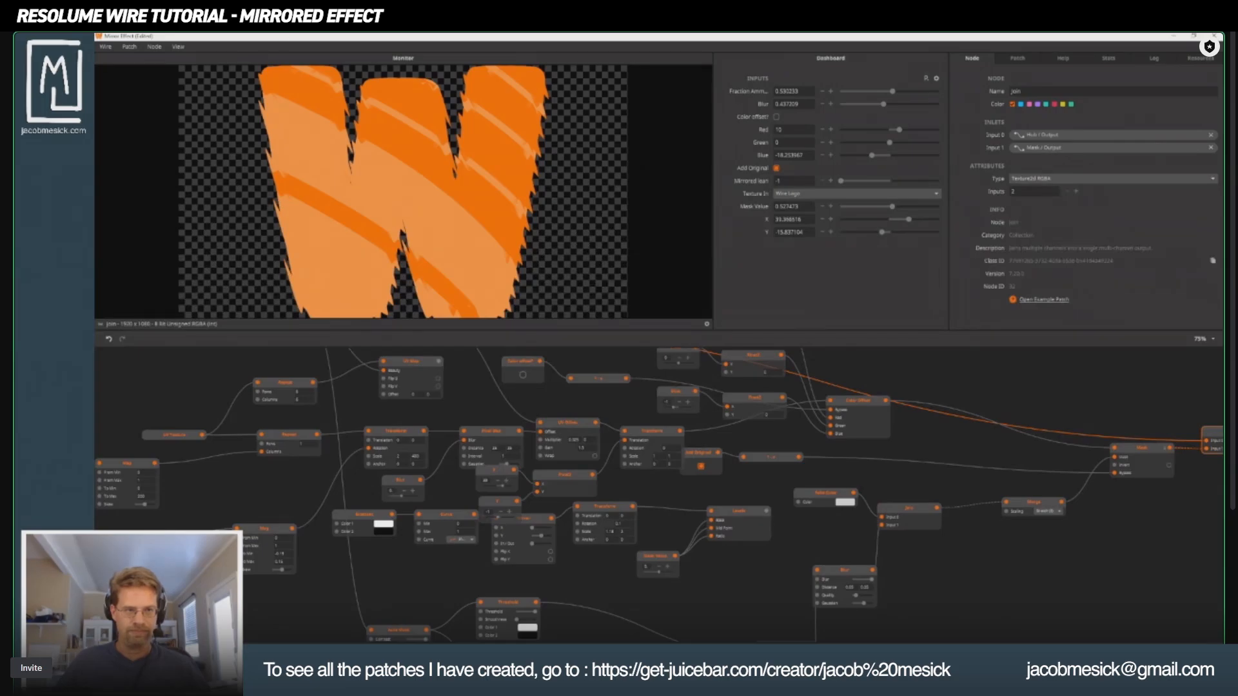
Step: Switch to Resolume Arena, add the diamonds image to Layer 2 beside the logo clip and play it
{"action": "key", "text": "alt+Tab"}
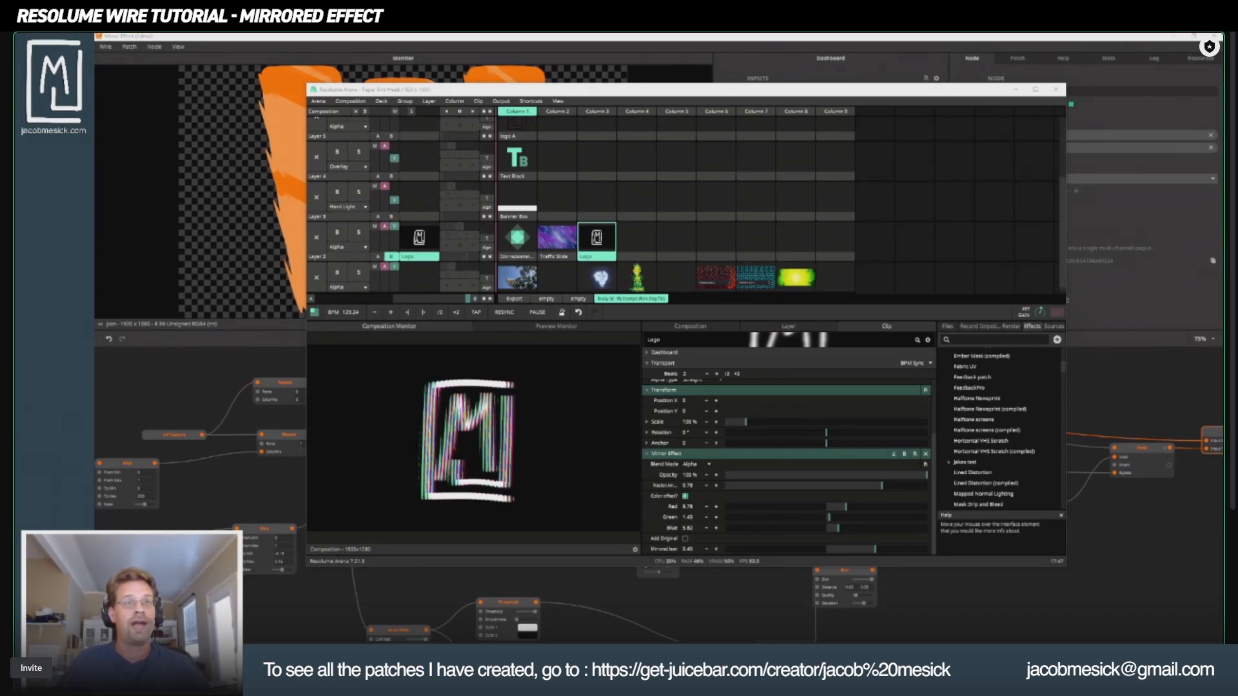
{"action": "left_click_drag", "start_coordinate": [516, 535], "coordinate": [628, 230]}
{"action": "left_click", "coordinate": [630, 232]}
Step: Apply the Mirror Effect to the diamonds clip and bring its parameters into view
{"action": "scroll", "coordinate": [987, 452], "scroll_direction": "up", "scroll_amount": 3}
{"action": "scroll", "coordinate": [987, 453], "scroll_direction": "down", "scroll_amount": 10}
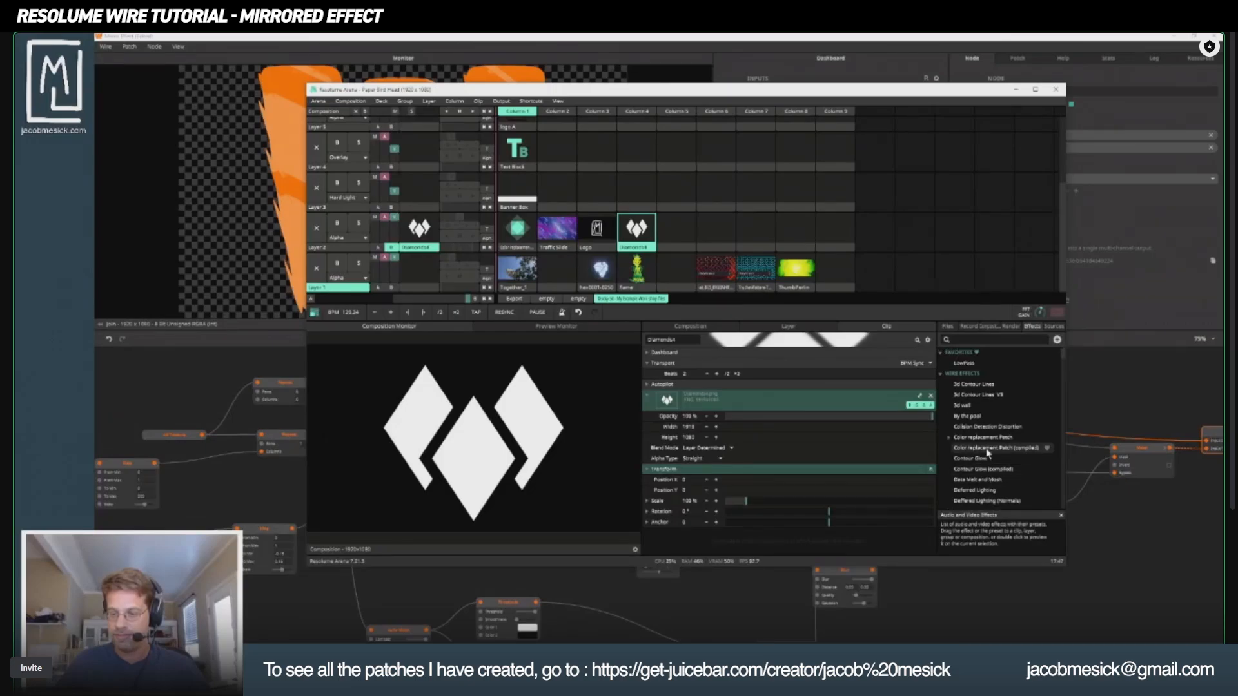
{"action": "left_click_drag", "start_coordinate": [969, 410], "coordinate": [757, 512]}
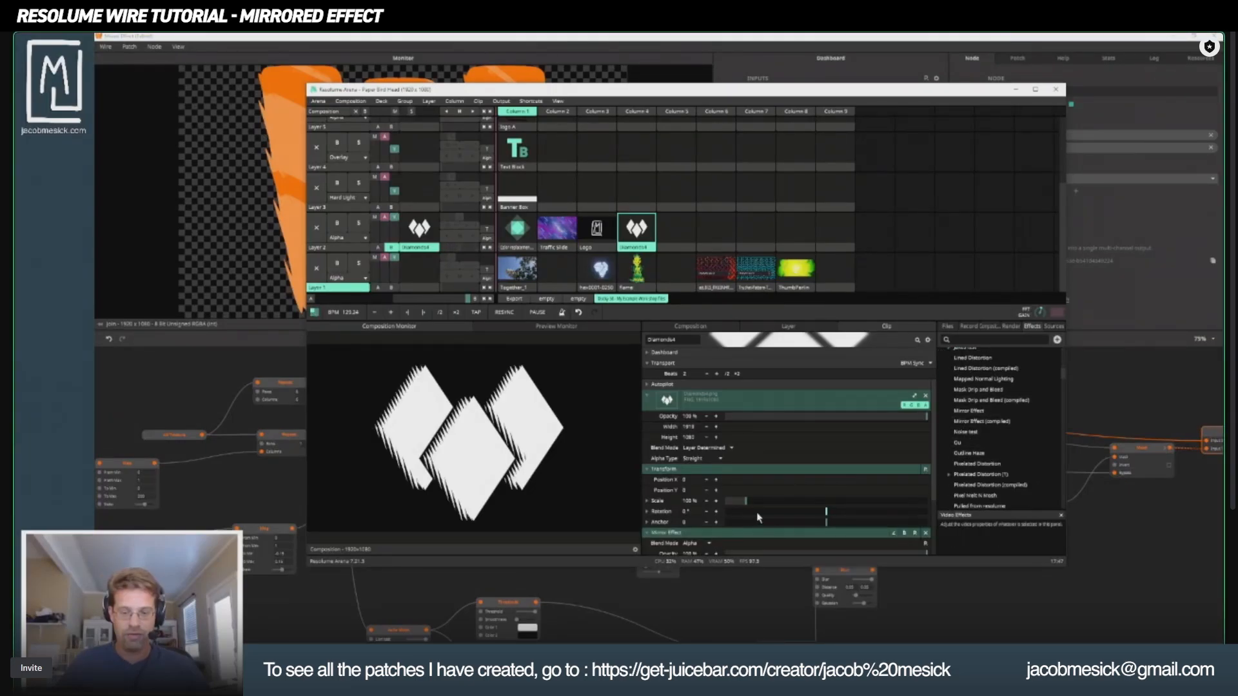
{"action": "scroll", "coordinate": [761, 512], "scroll_direction": "down", "scroll_amount": 3}
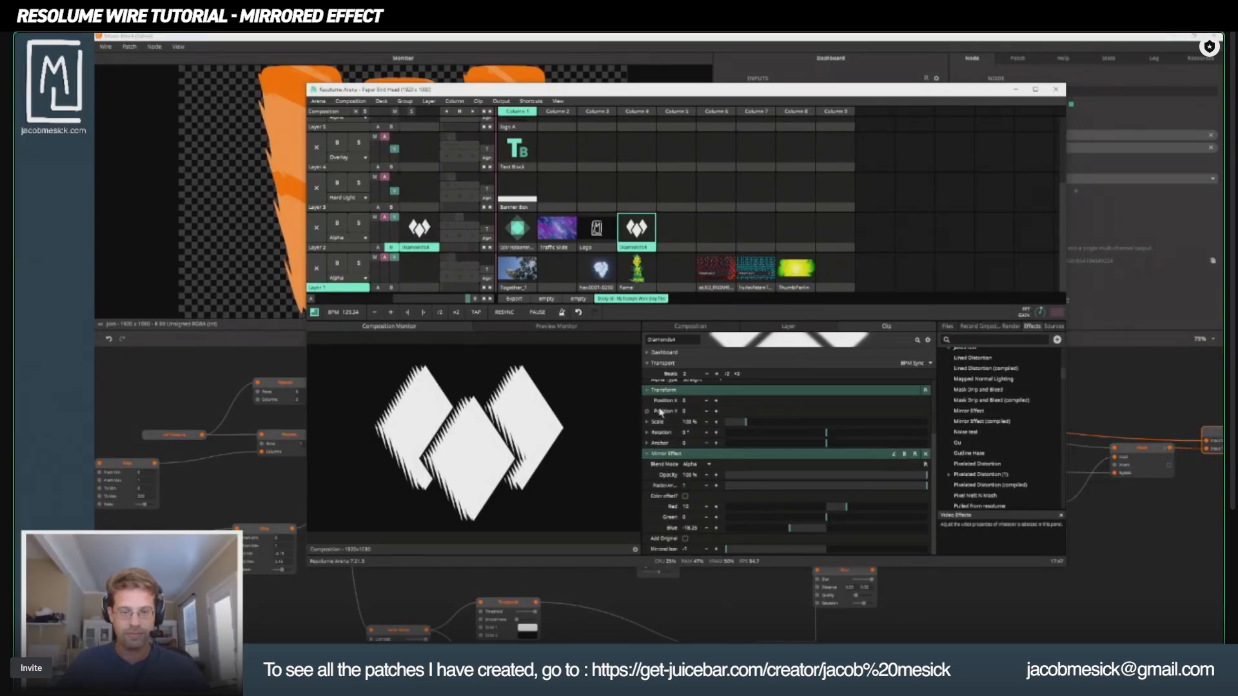
Step: Return briefly to the Wire patch and minimize its window to leave Resolume Arena in view
{"action": "key", "text": "alt+Tab"}
{"action": "left_click_drag", "start_coordinate": [992, 501], "coordinate": [976, 412]}
{"action": "left_click_drag", "start_coordinate": [955, 454], "coordinate": [838, 496]}
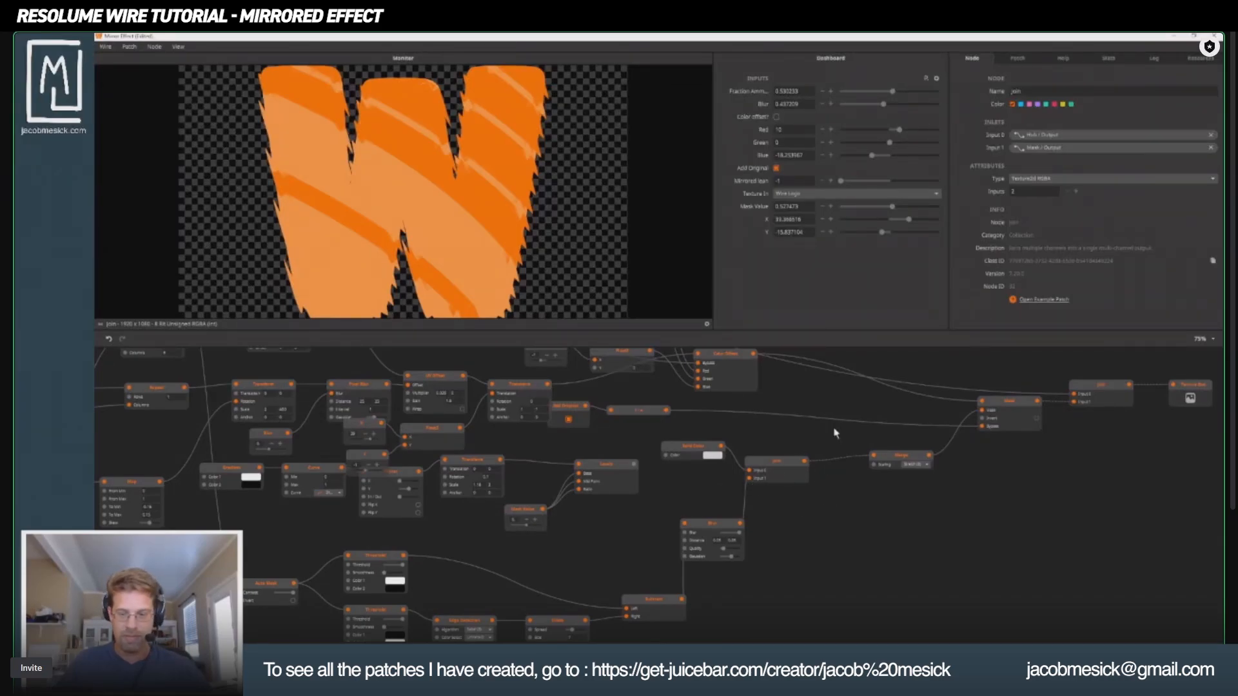
{"action": "left_click", "coordinate": [1177, 40]}
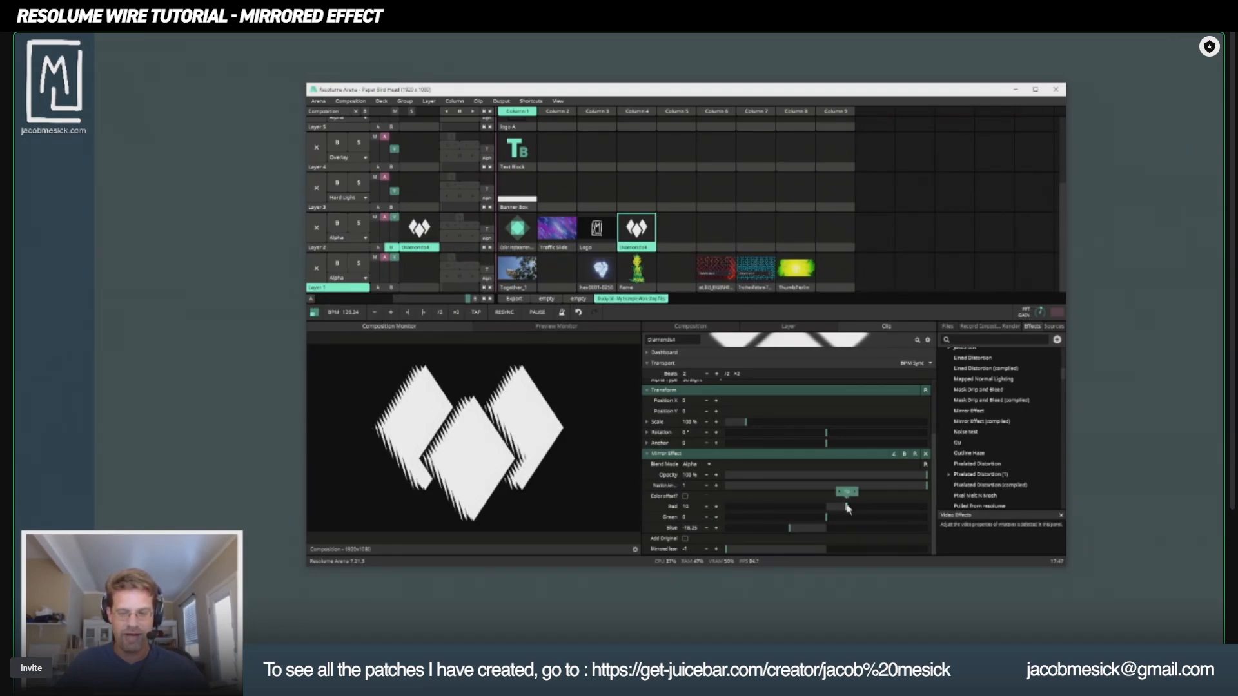
Step: Set the Mirror Effect's Red to 19.88, Blue to -14.4 and mirrored gain to 0.37, and enable its color offset
{"action": "mouse_move", "coordinate": [846, 507]}
{"action": "left_mouse_down"}
{"action": "mouse_move", "coordinate": [821, 507]}
{"action": "mouse_move", "coordinate": [866, 507]}
{"action": "left_mouse_up"}
{"action": "mouse_move", "coordinate": [790, 528]}
{"action": "left_mouse_down"}
{"action": "mouse_move", "coordinate": [826, 528]}
{"action": "mouse_move", "coordinate": [797, 528]}
{"action": "left_mouse_up"}
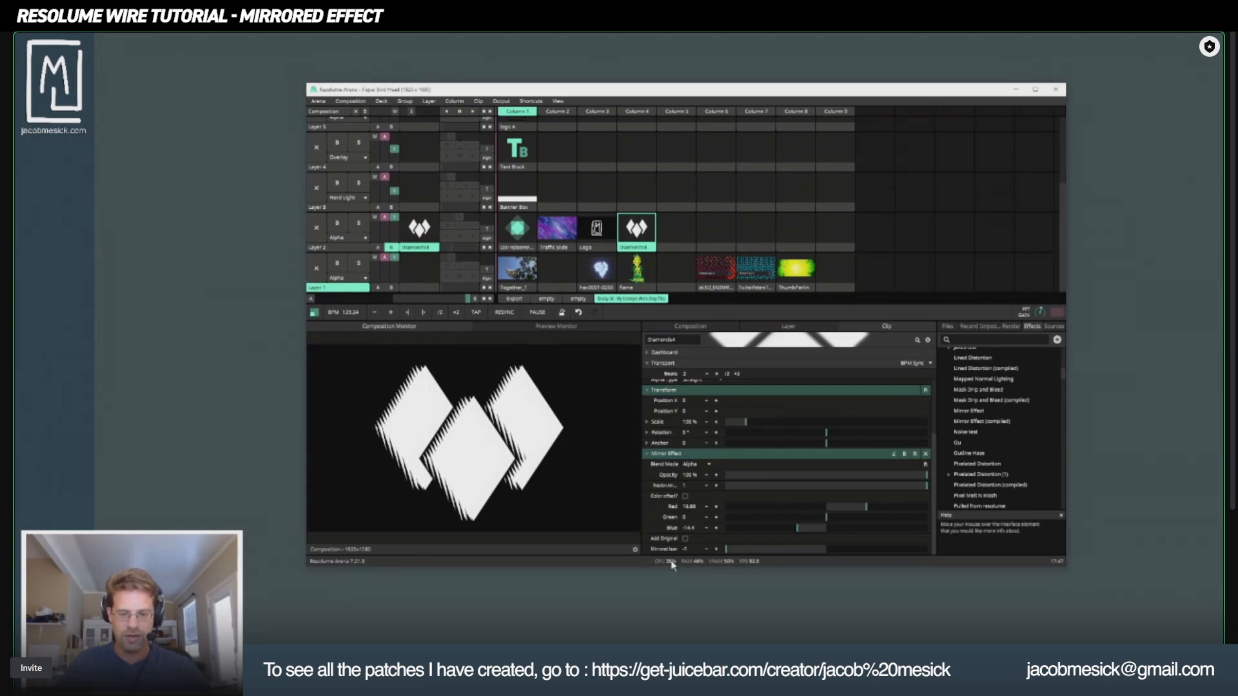
{"action": "left_click_drag", "start_coordinate": [726, 549], "coordinate": [864, 548]}
{"action": "left_click", "coordinate": [684, 495]}
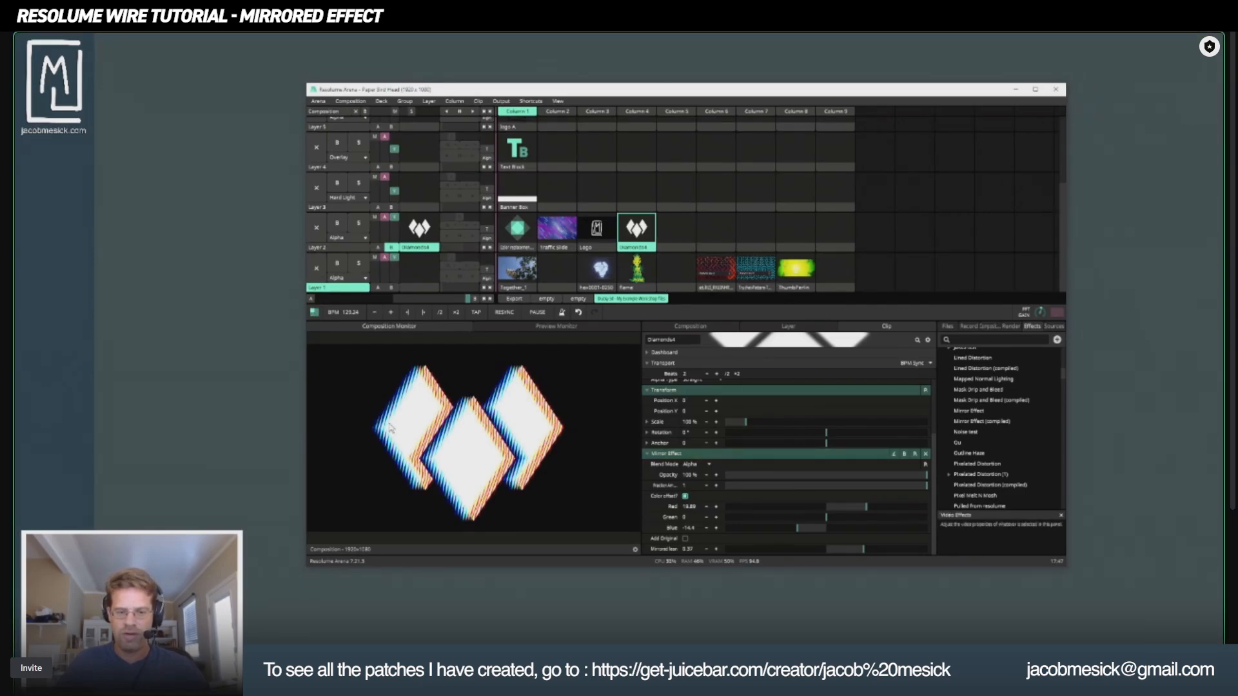
Step: Search the effects list for "auto"
{"action": "scroll", "coordinate": [964, 377], "scroll_direction": "up", "scroll_amount": 10}
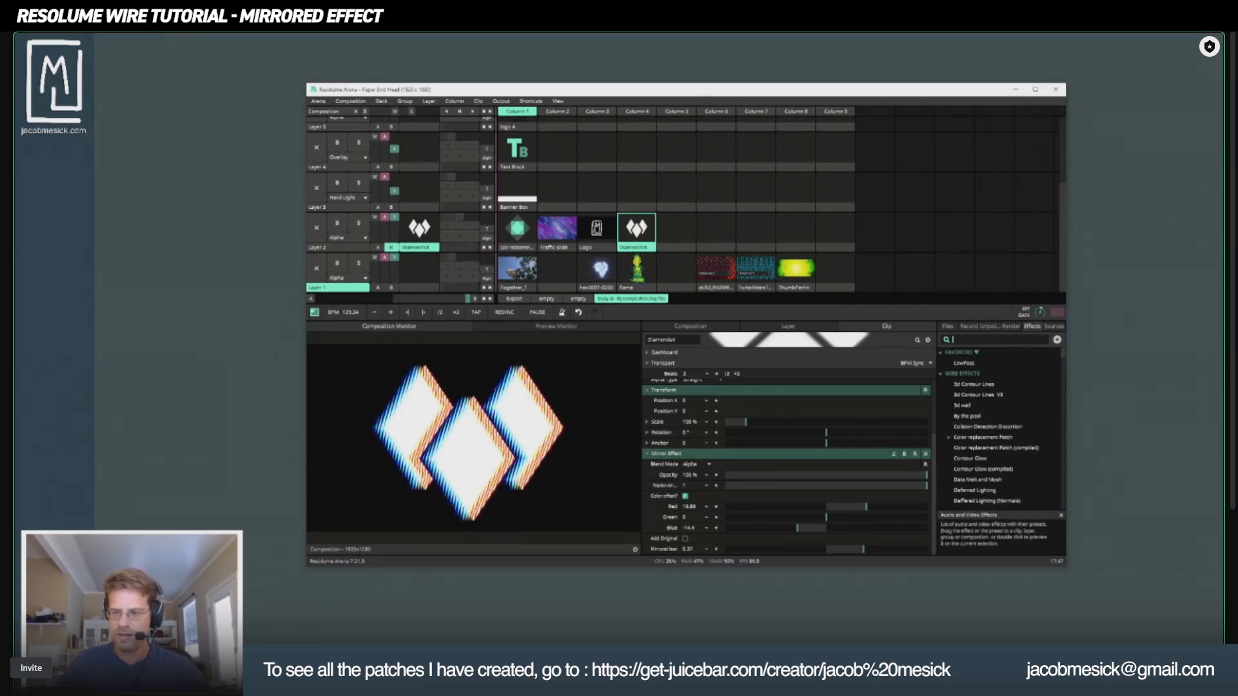
{"action": "type", "text": "dl"}
{"action": "key", "text": "BackSpace"}
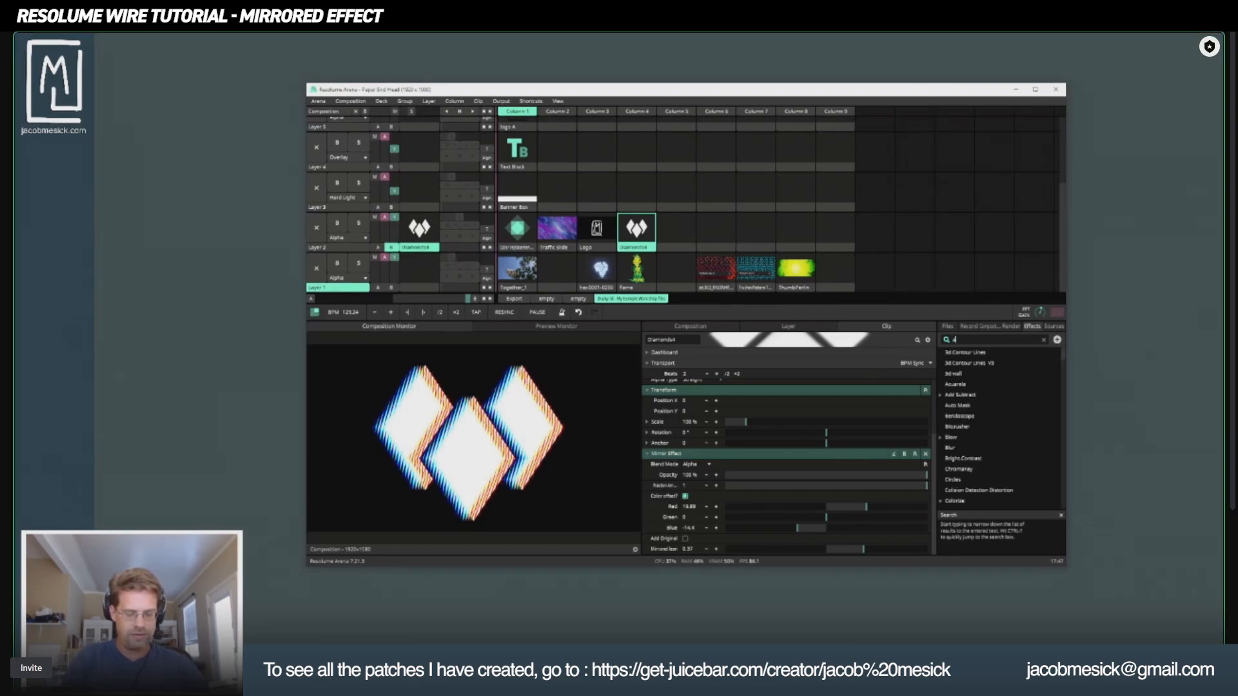
{"action": "type", "text": "uto"}
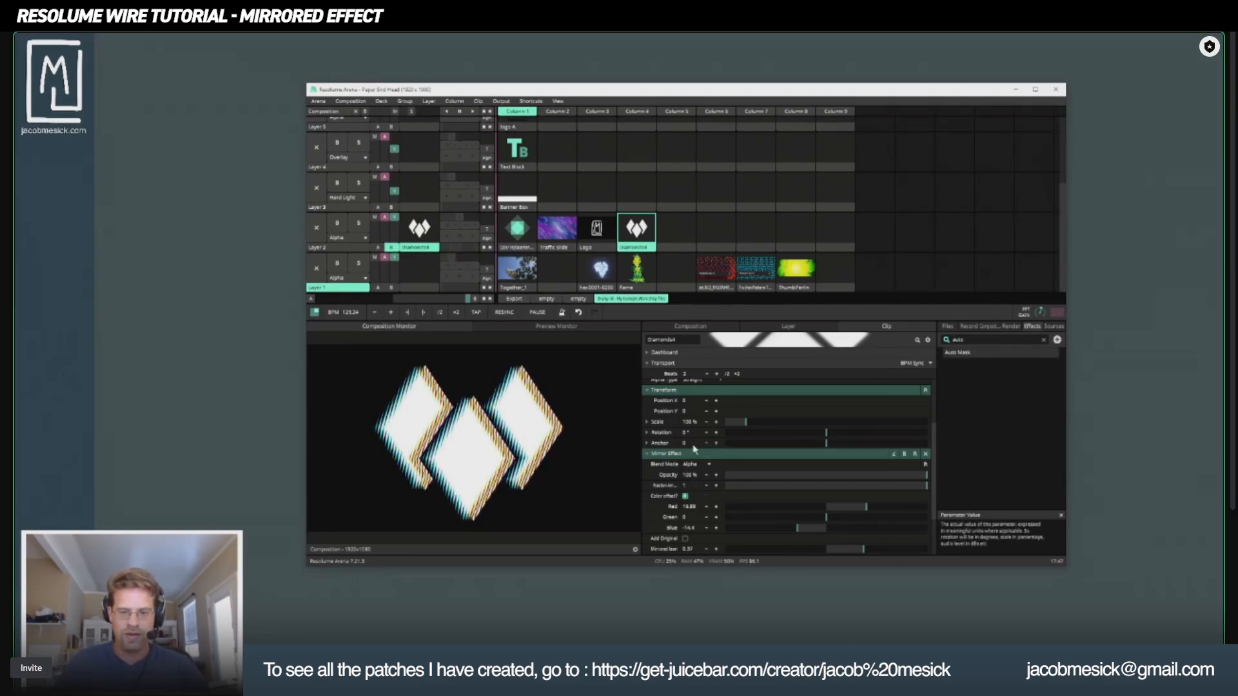
Step: Clear the flame clip from Layer 1 and return to the Mirror Effect patch in Wire
{"action": "scroll", "coordinate": [695, 449], "scroll_direction": "down", "scroll_amount": 3}
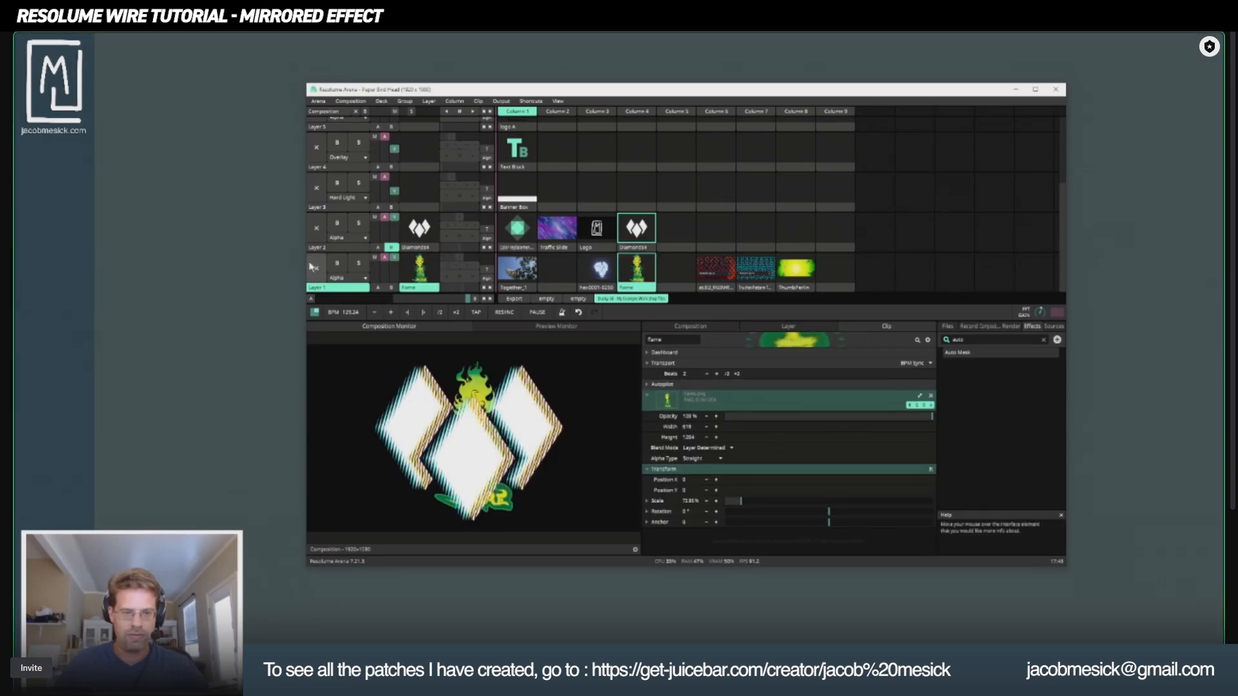
{"action": "left_click", "coordinate": [316, 268]}
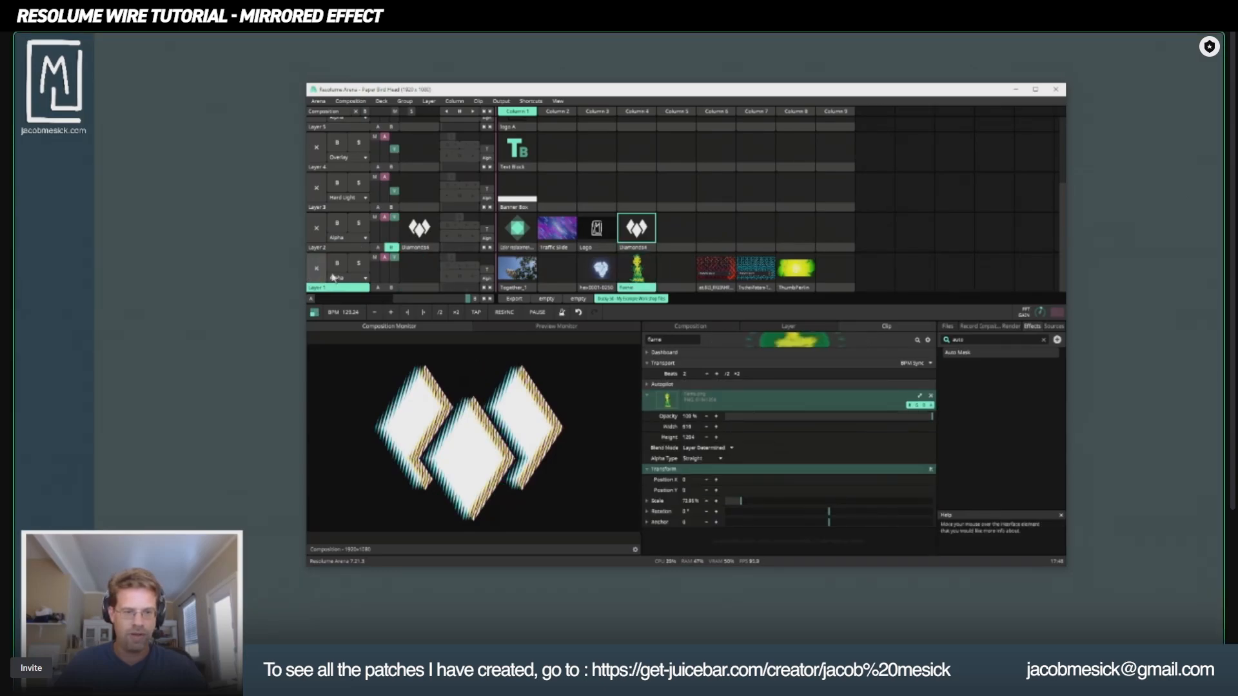
{"action": "left_click", "coordinate": [536, 281]}
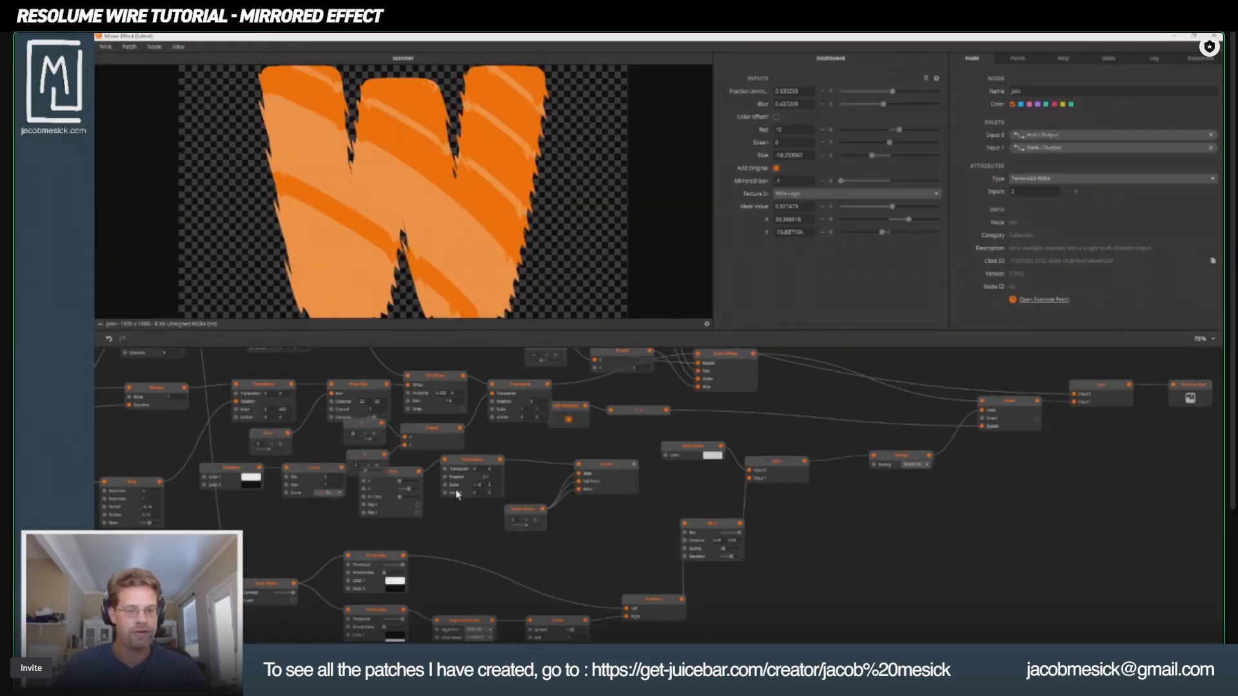
Step: Inspect the outputs of the mask chain's Join, Levels and Merge nodes in the monitor
{"action": "scroll", "coordinate": [457, 494], "scroll_direction": "down", "scroll_amount": 2}
{"action": "left_click", "coordinate": [734, 474]}
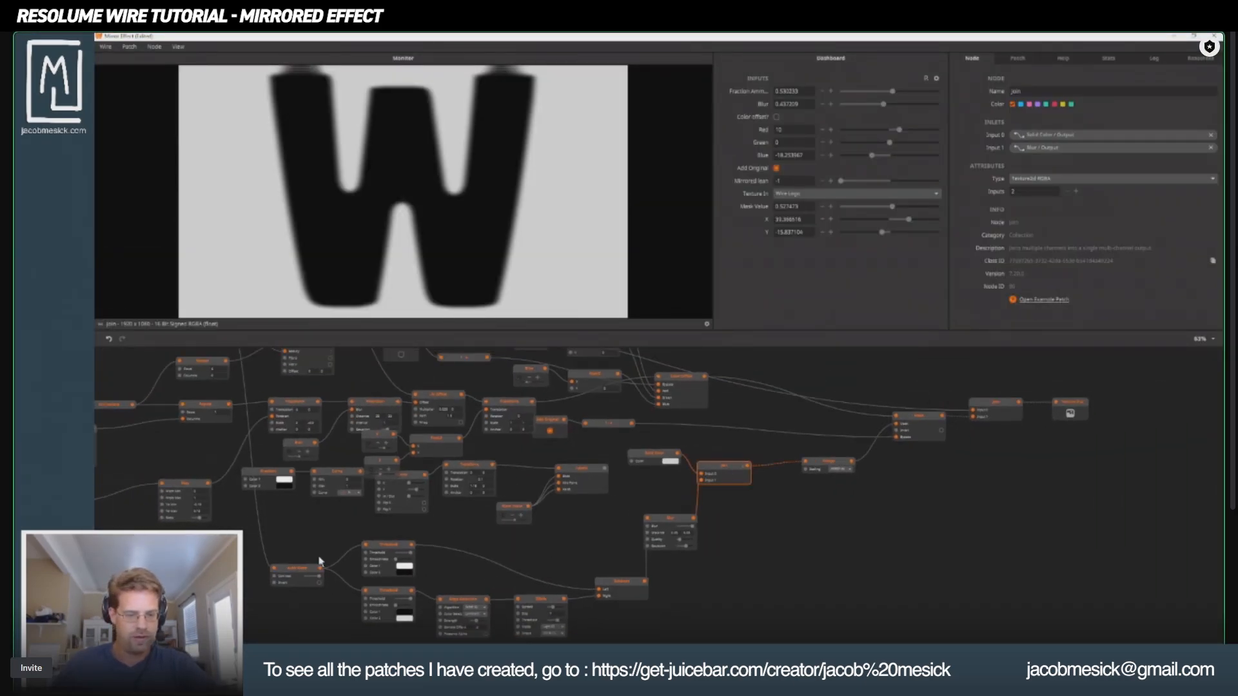
{"action": "left_click", "coordinate": [593, 473]}
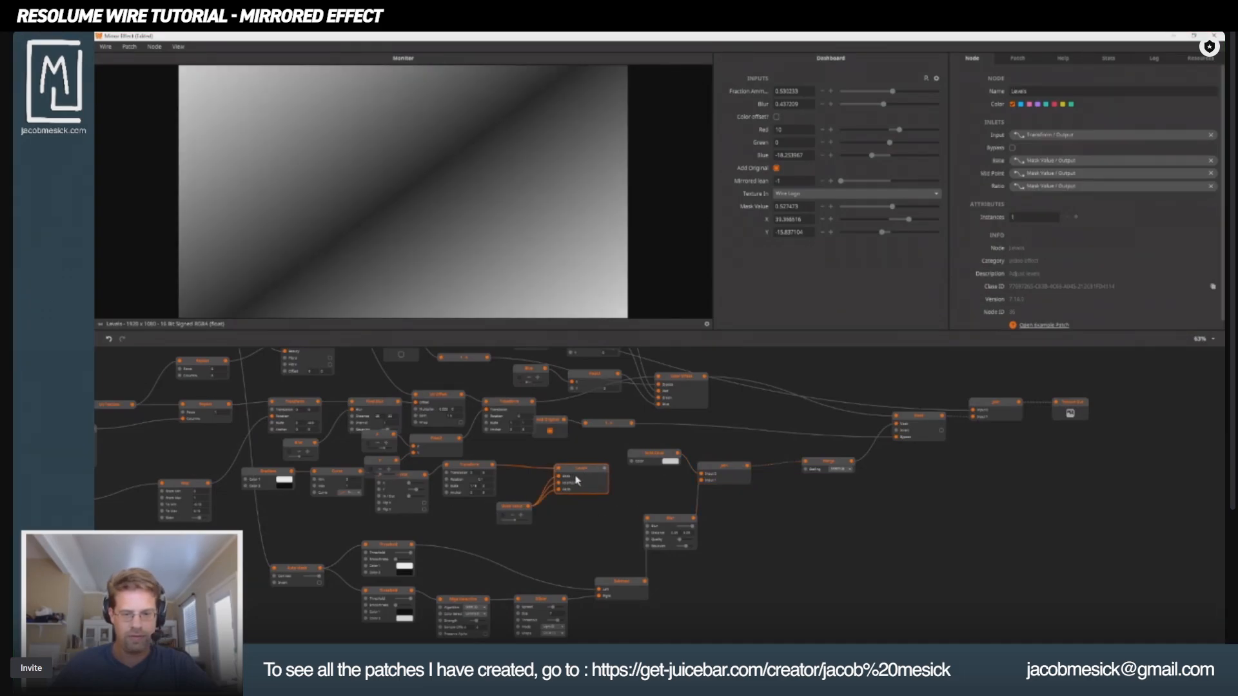
{"action": "left_click", "coordinate": [819, 469]}
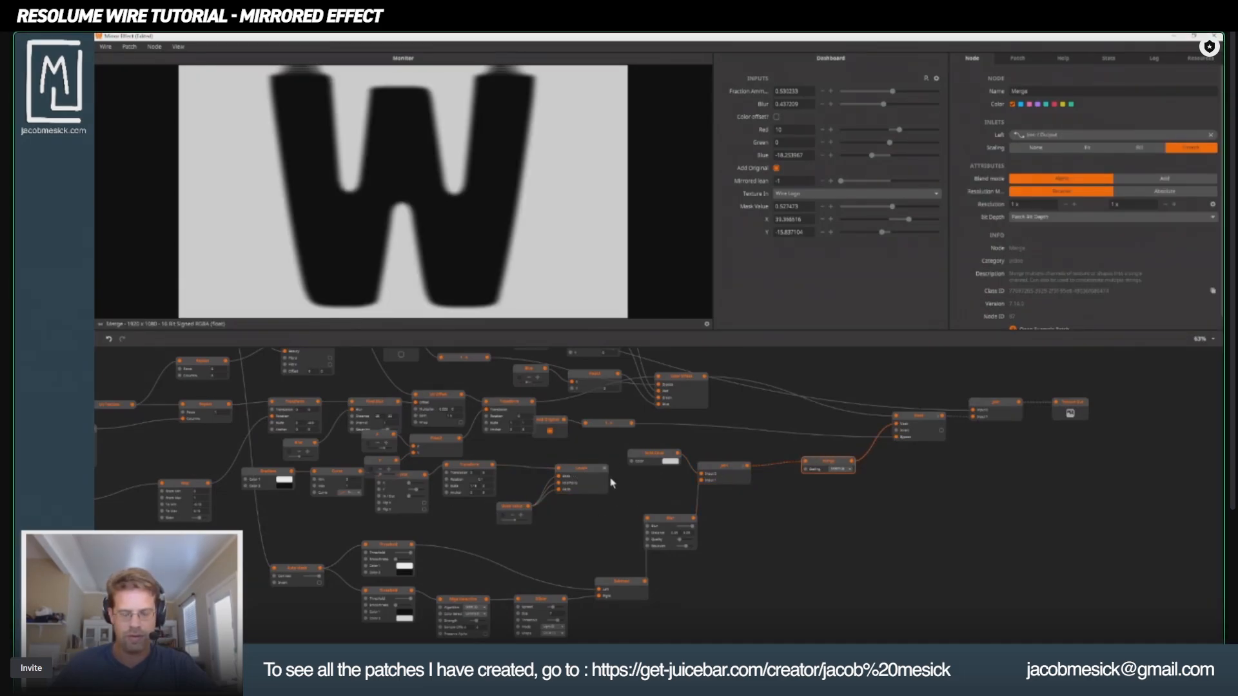
Step: Delete the Mask, Merge and mask-chain Join nodes from the patch
{"action": "left_click", "coordinate": [919, 430]}
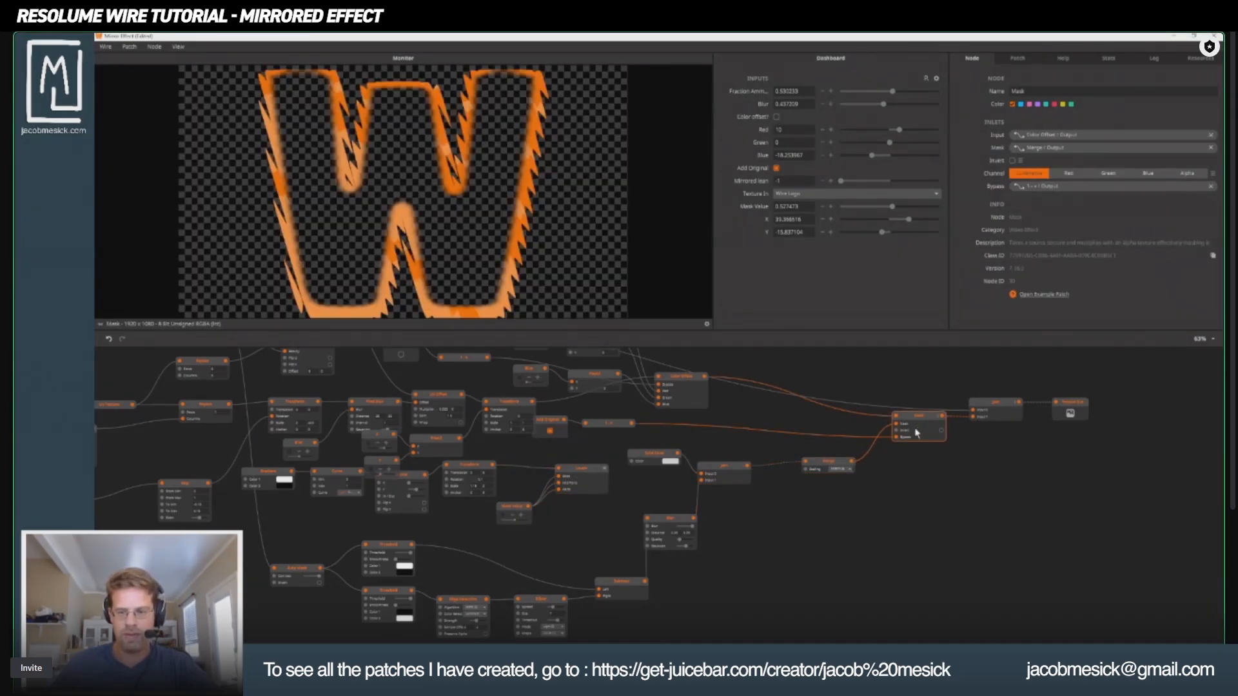
{"action": "key", "text": "Delete"}
{"action": "left_click", "coordinate": [822, 470]}
{"action": "key", "text": "Delete"}
{"action": "left_click", "coordinate": [737, 481]}
{"action": "key", "text": "Delete"}
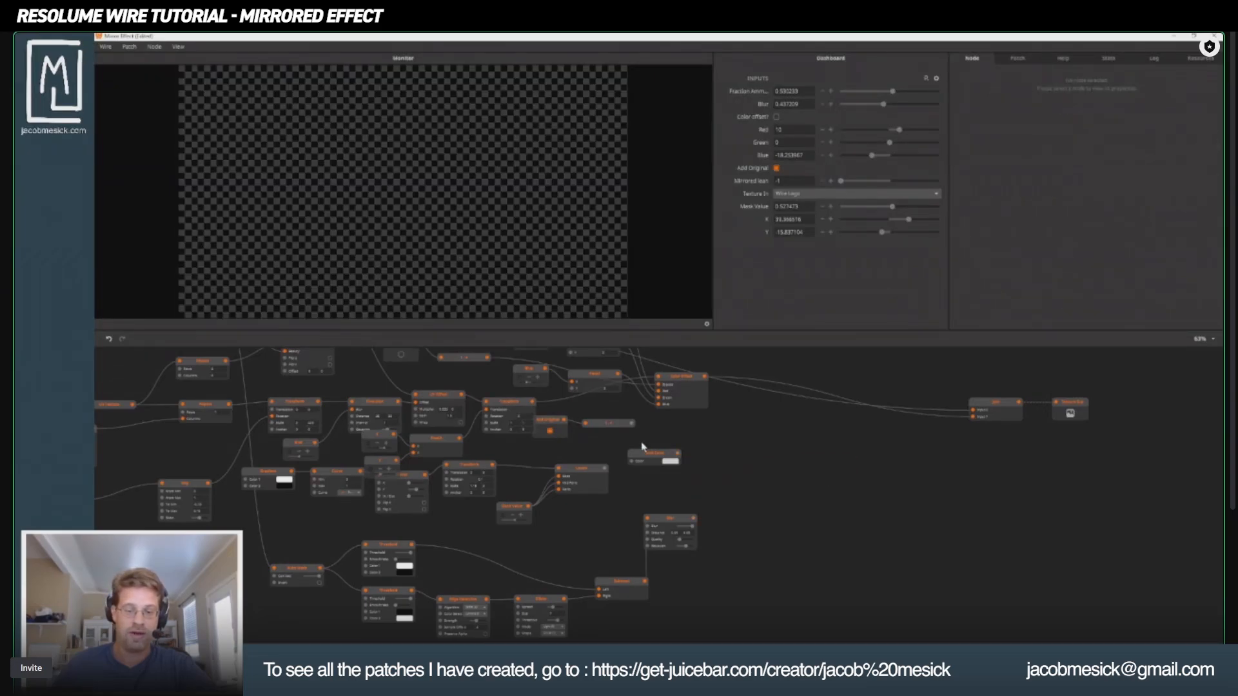
Step: Delete the rest of the edge-mask chain, including Solid Color, Blur, the node combining the two thresholds, and its upstream nodes
{"action": "left_click", "coordinate": [645, 454]}
{"action": "key", "text": "Delete"}
{"action": "left_click", "coordinate": [668, 521]}
{"action": "key", "text": "Delete"}
{"action": "left_click", "coordinate": [630, 587]}
{"action": "key", "text": "Delete"}
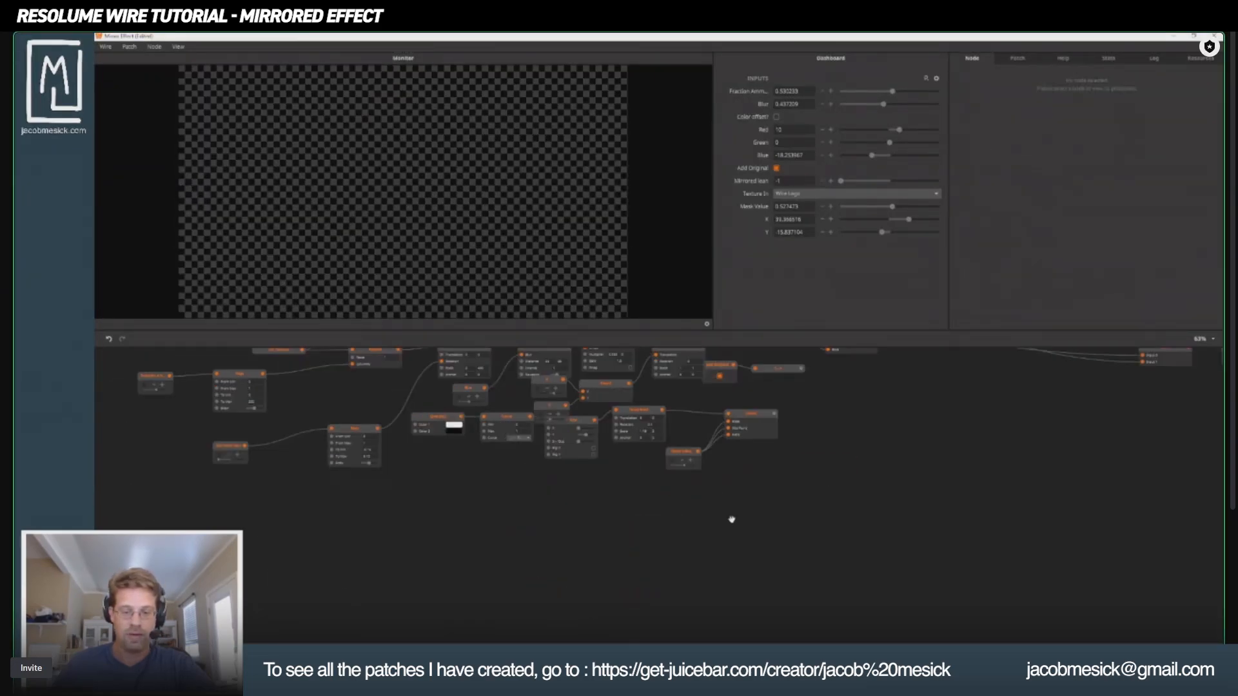
Step: Preview the Levels output, and delete the Float2 node and the Transform node following UV Offset
{"action": "scroll", "coordinate": [732, 519], "scroll_direction": "up", "scroll_amount": 3}
{"action": "left_click", "coordinate": [725, 512]}
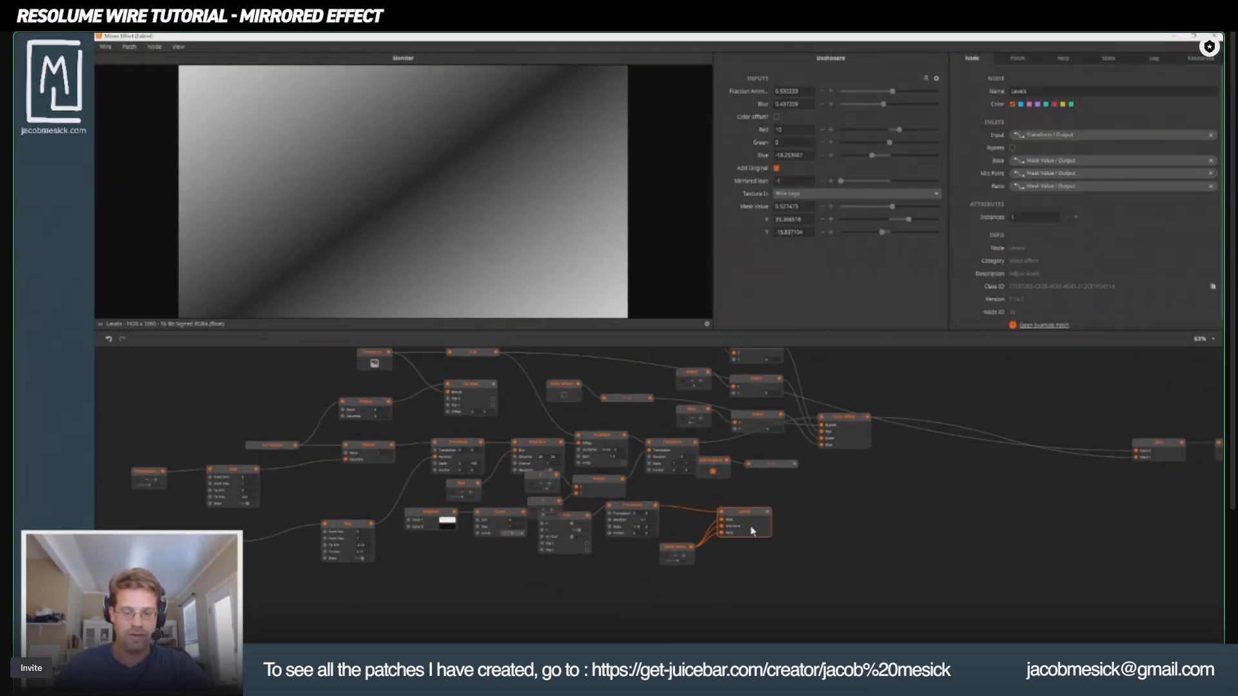
{"action": "left_click", "coordinate": [593, 481]}
{"action": "key", "text": "Delete"}
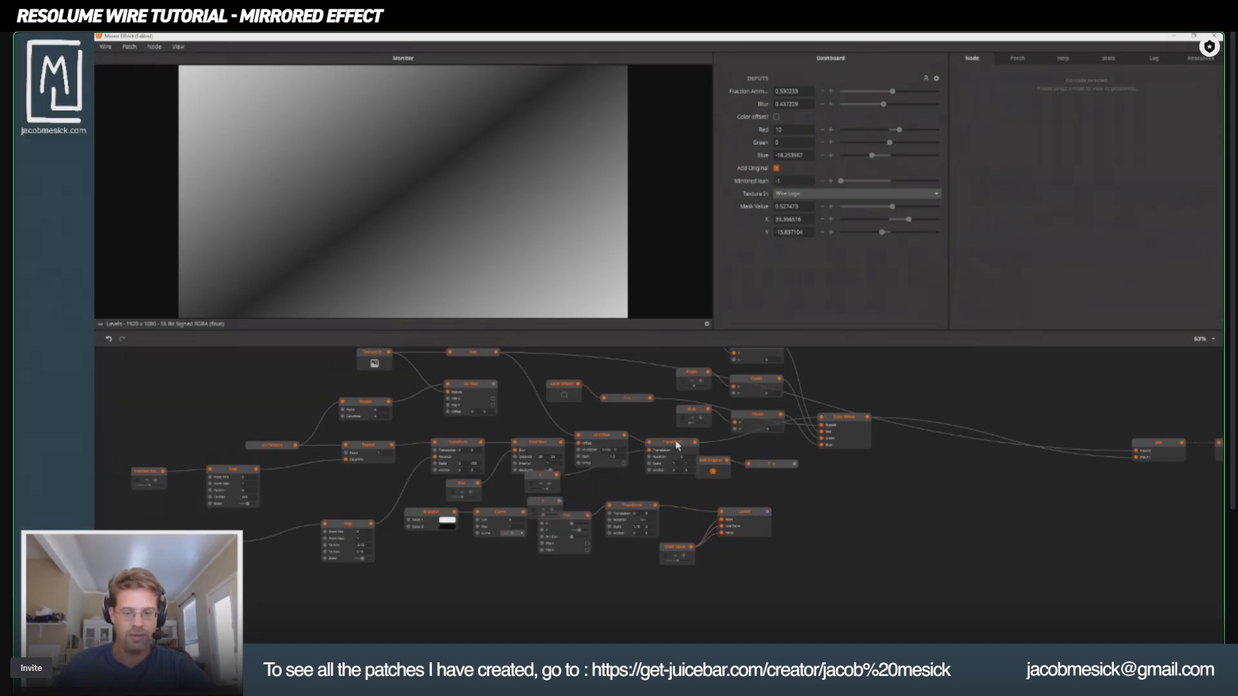
{"action": "left_click", "coordinate": [671, 442]}
{"action": "key", "text": "Delete"}
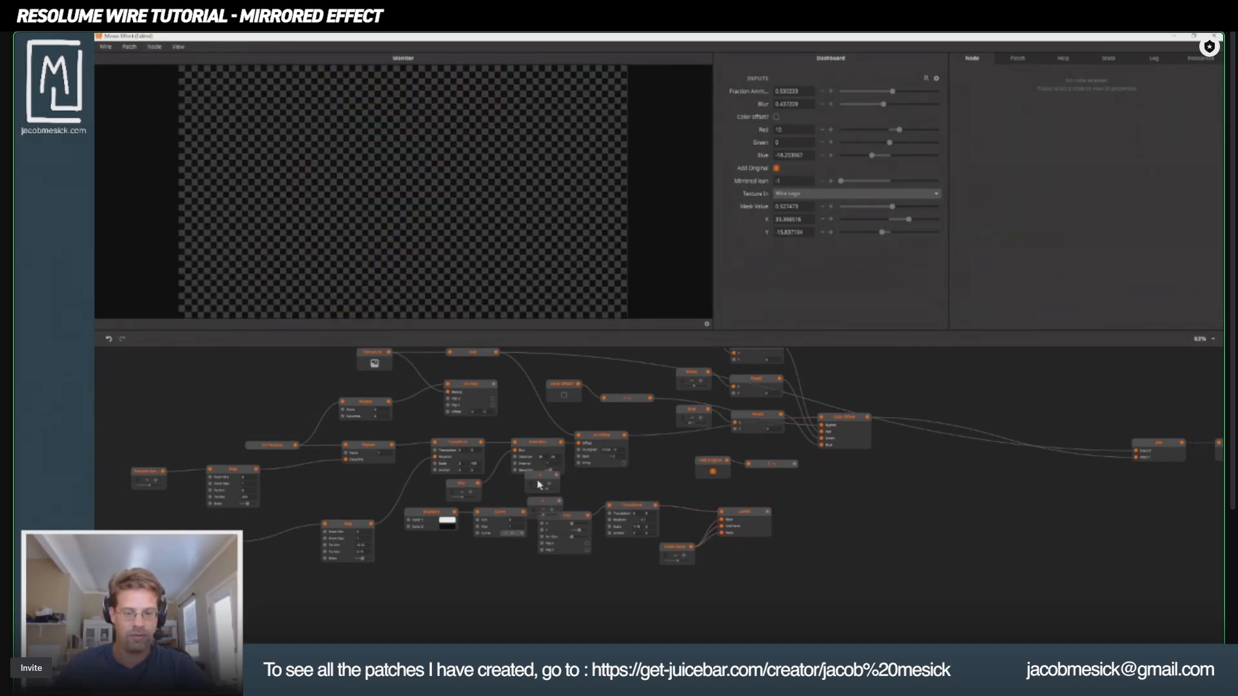
Step: Delete the X and Y inputs and the leftover Mask Value and Levels chain, and preview the final Join node's output
{"action": "key", "text": "Delete"}
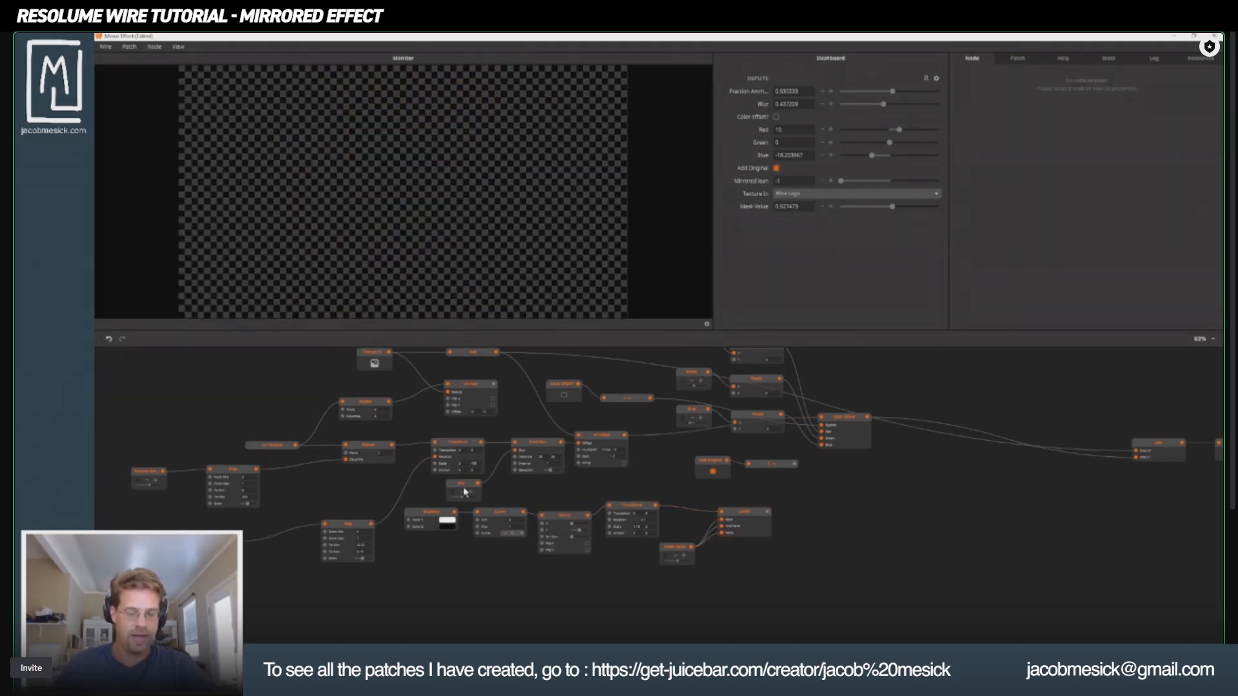
{"action": "left_click", "coordinate": [432, 515]}
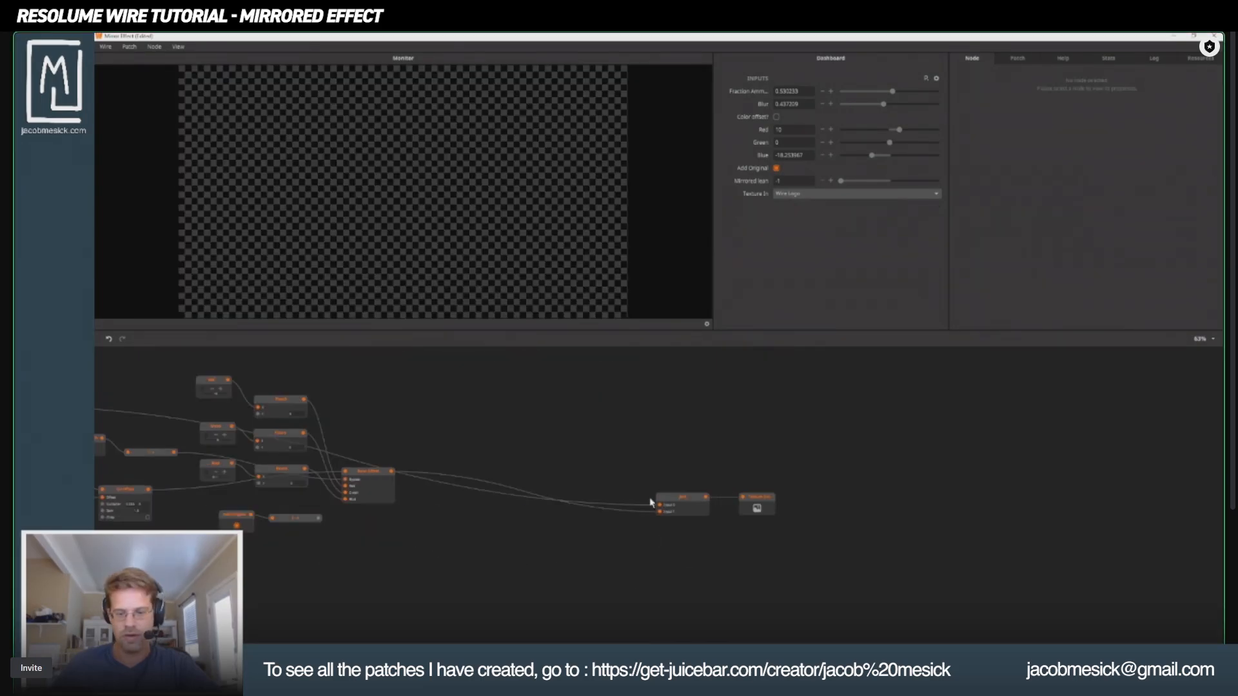
{"action": "left_click", "coordinate": [672, 506]}
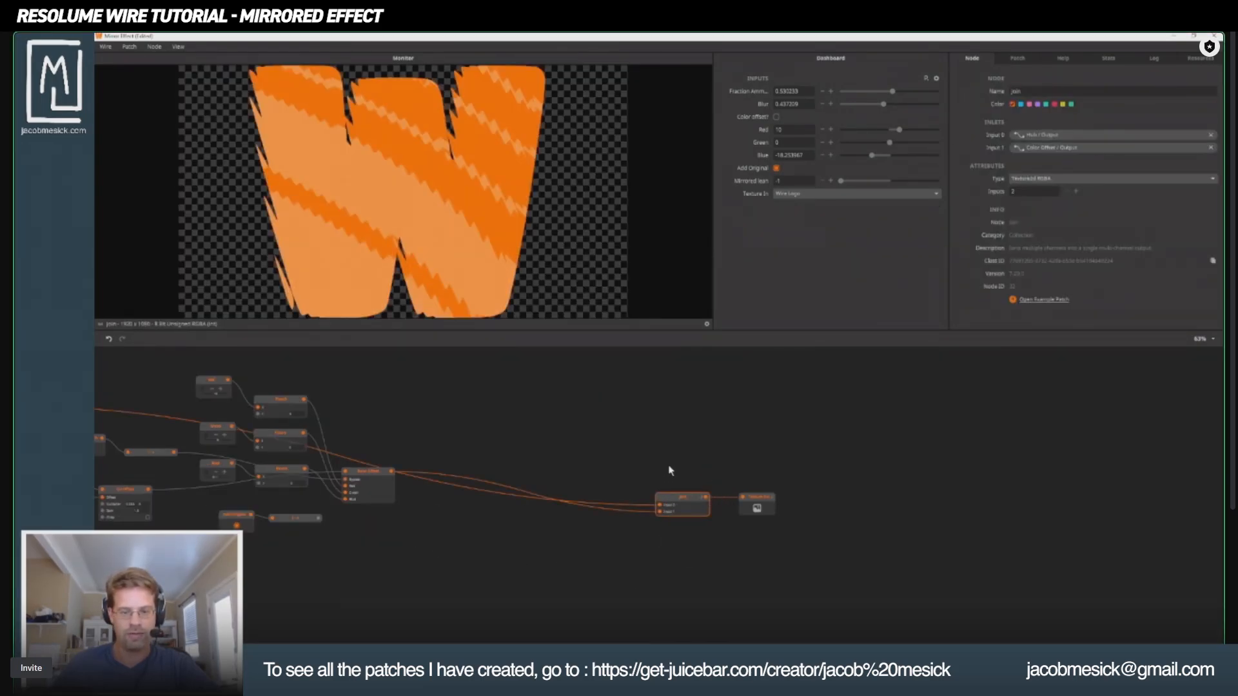
{"action": "left_click_drag", "start_coordinate": [670, 471], "coordinate": [765, 516]}
{"action": "left_click_drag", "start_coordinate": [671, 497], "coordinate": [896, 515]}
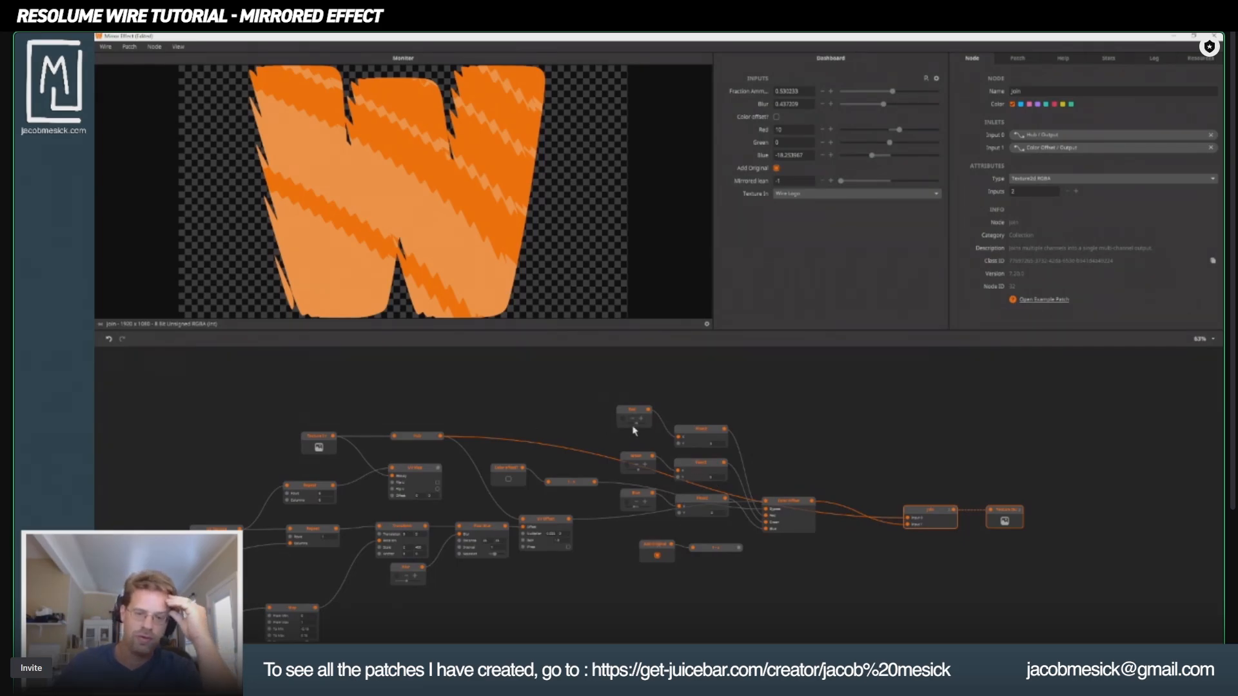
Step: Delete the unused UV Map node and the Repeat node that feeds only it
{"action": "left_click", "coordinate": [510, 465]}
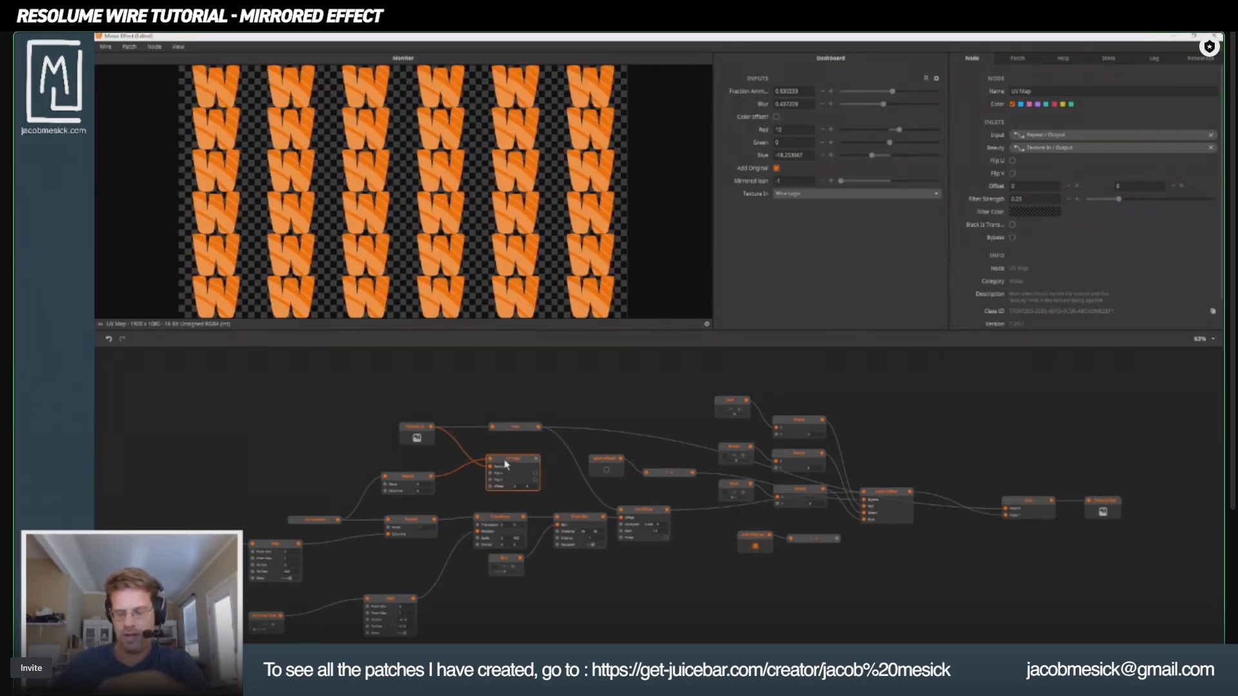
{"action": "left_click", "coordinate": [420, 468]}
{"action": "left_click", "coordinate": [410, 484]}
{"action": "key", "text": "Delete"}
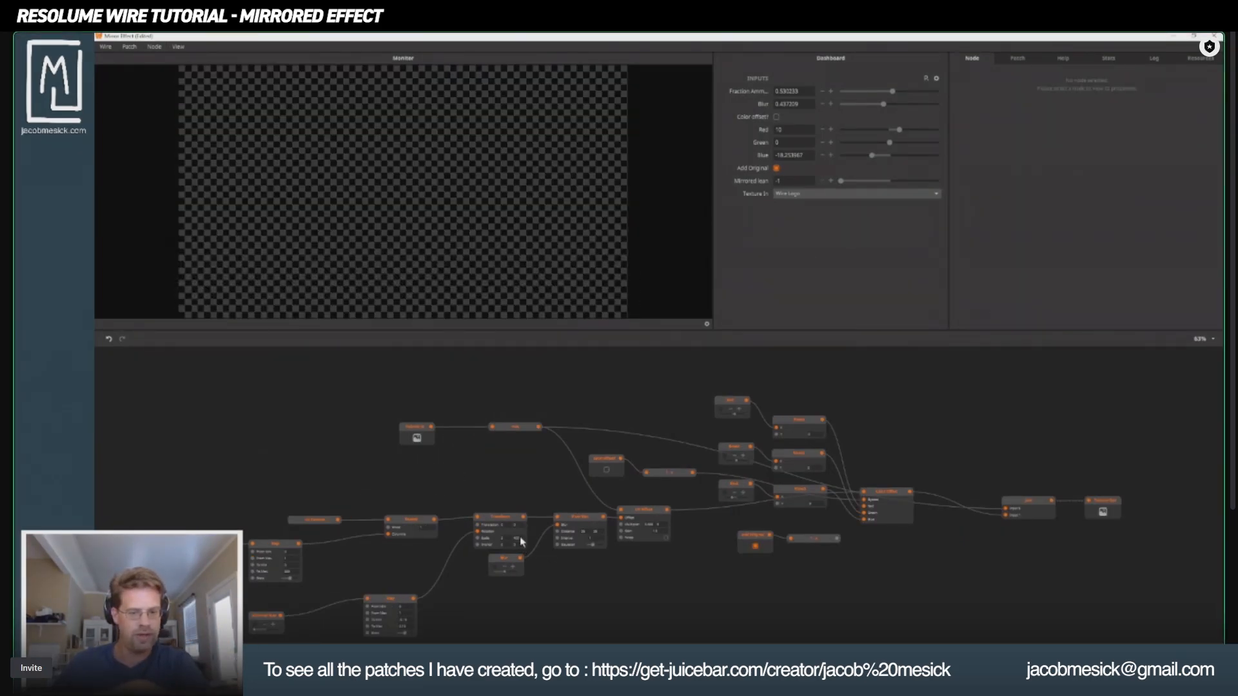
Step: Inspect the outputs of the Transform, Join and Hub nodes in the monitor
{"action": "left_click", "coordinate": [493, 521]}
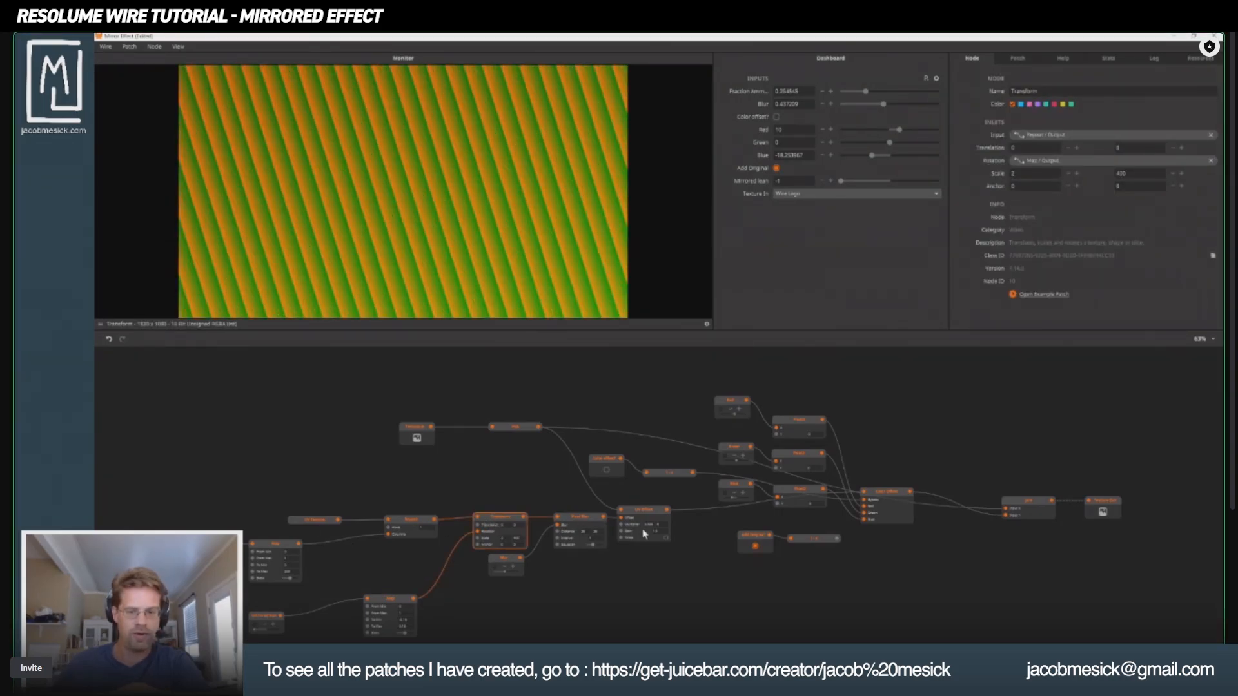
{"action": "scroll", "coordinate": [644, 532], "scroll_direction": "up", "scroll_amount": 3}
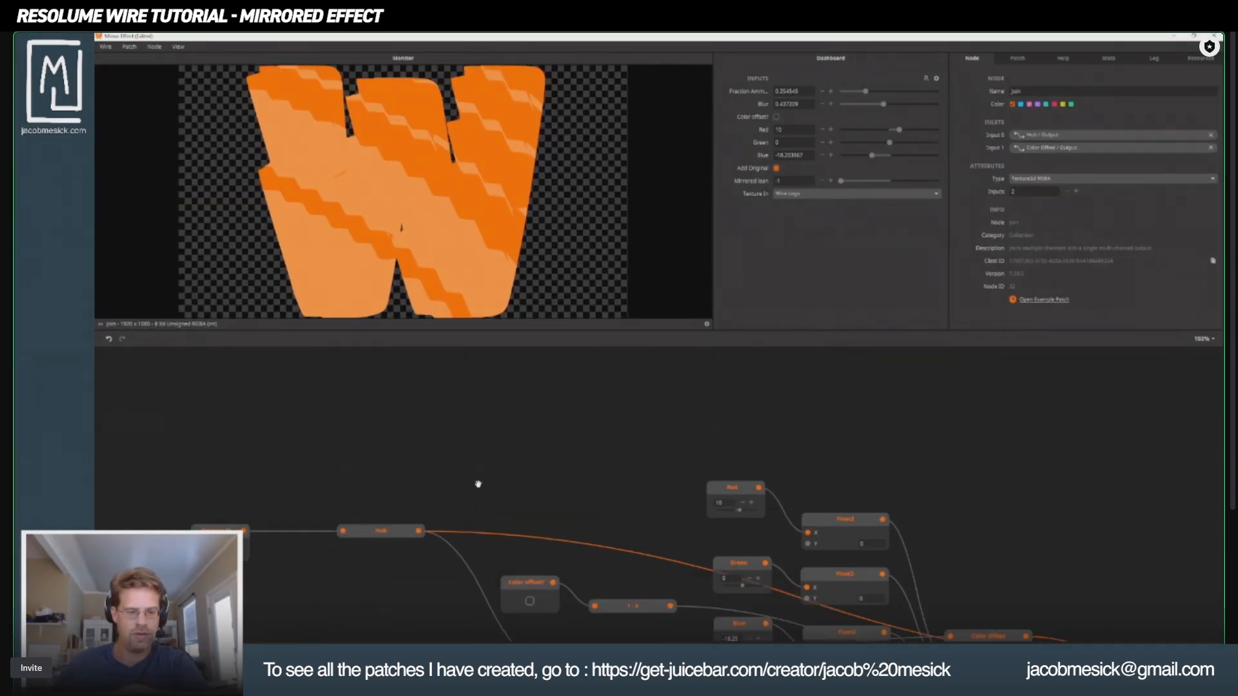
{"action": "left_click_drag", "start_coordinate": [478, 484], "coordinate": [591, 382]}
{"action": "left_click", "coordinate": [498, 432]}
{"action": "left_click_drag", "start_coordinate": [706, 483], "coordinate": [284, 375]}
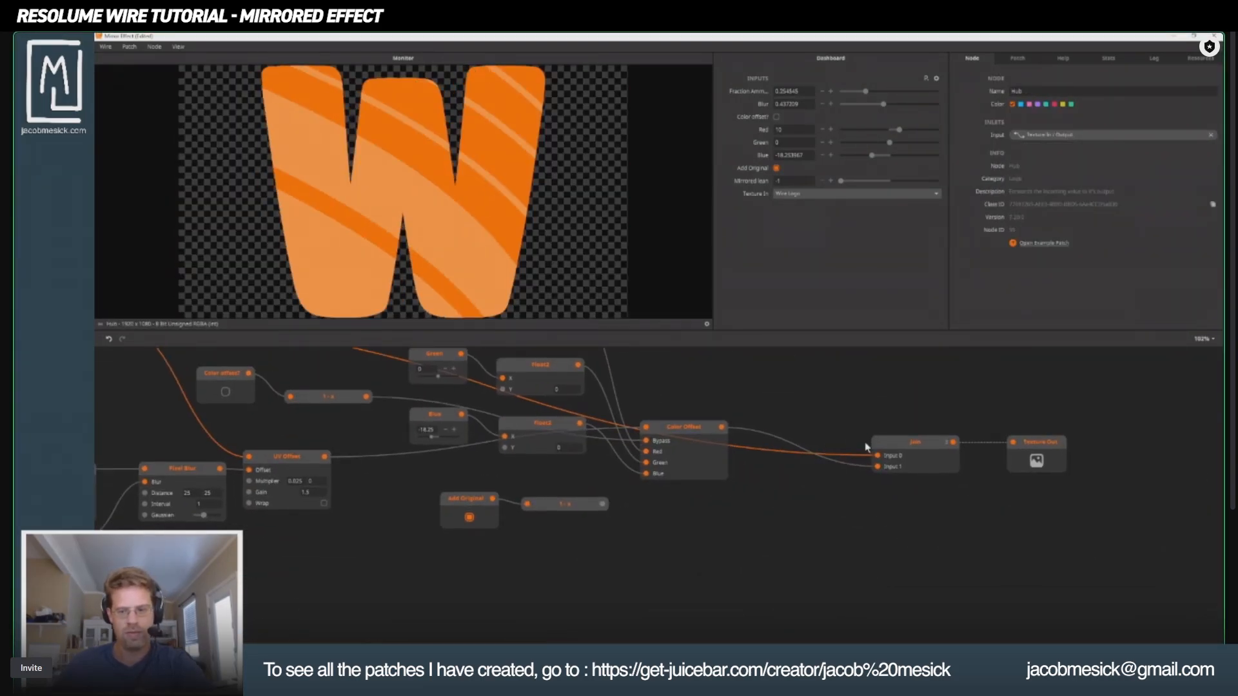
Step: Delete the final Join node, connect Color Offset's output directly to Texture Out, and preview Texture Out
{"action": "left_click", "coordinate": [904, 452]}
{"action": "key", "text": "Delete"}
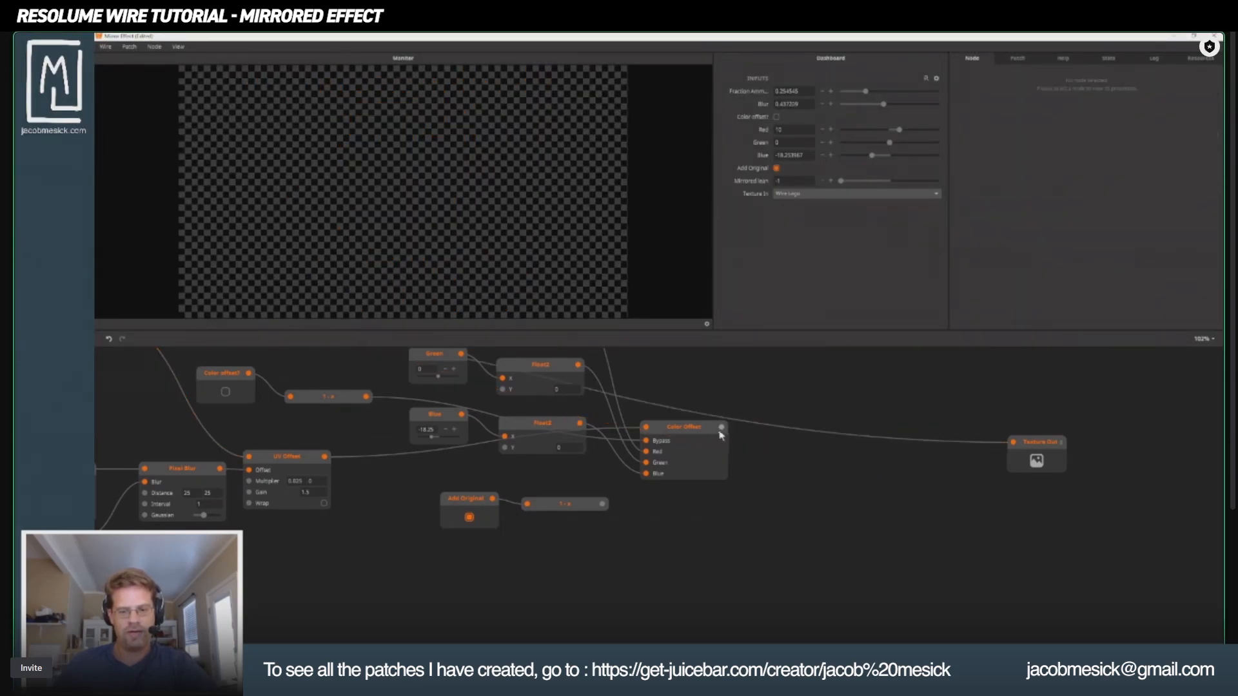
{"action": "left_click_drag", "start_coordinate": [722, 427], "coordinate": [848, 453]}
{"action": "left_click", "coordinate": [1034, 462]}
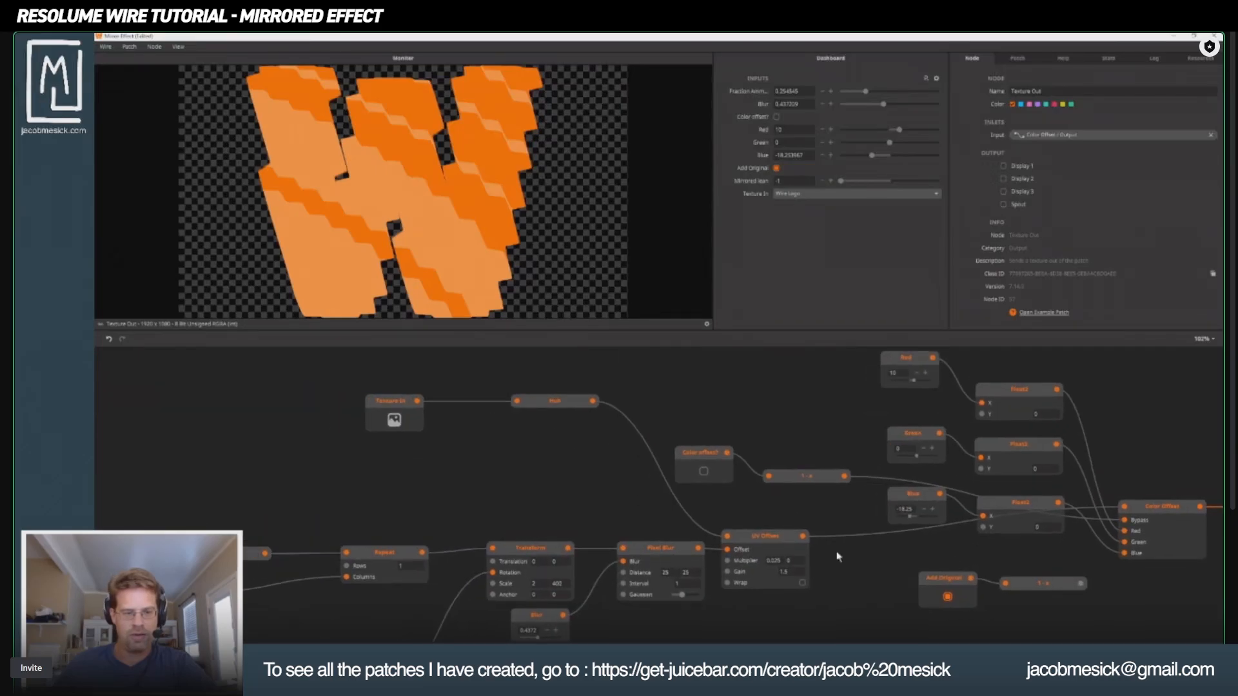
Step: Set Blur to 0 and the Fraction Amount to about 0.69, move the Fraction Amount node nearer its Map node, and save the patch
{"action": "left_click_drag", "start_coordinate": [259, 558], "coordinate": [495, 484]}
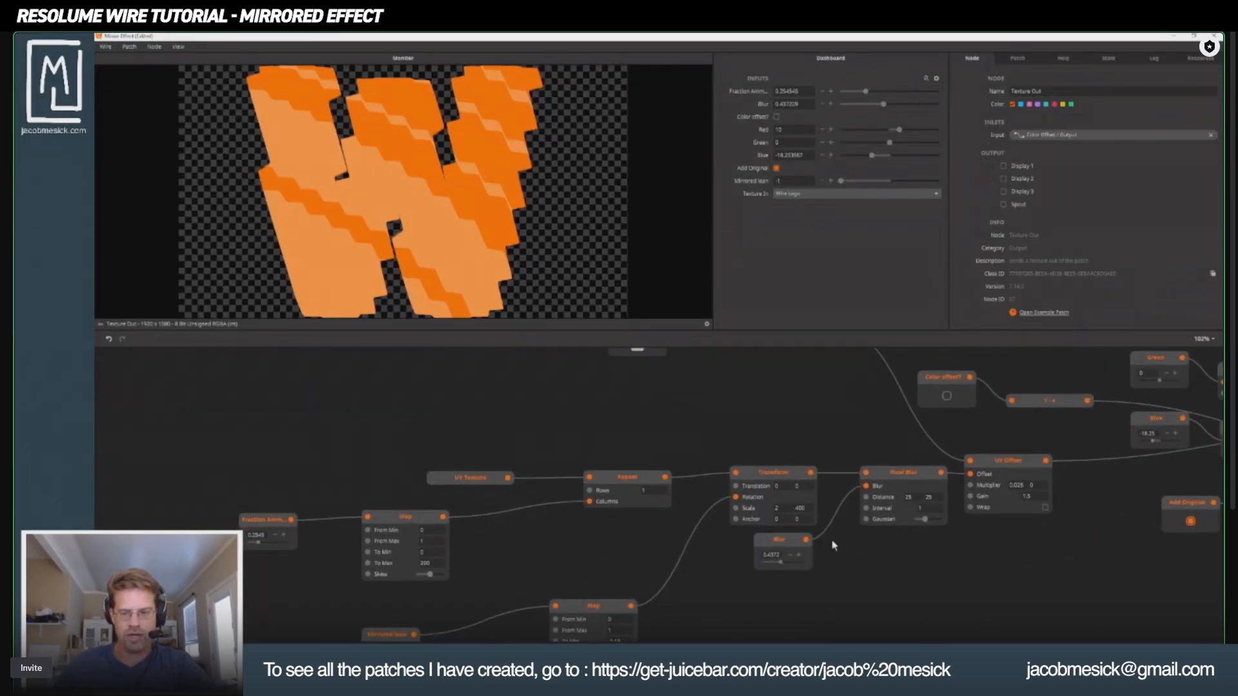
{"action": "left_click_drag", "start_coordinate": [832, 546], "coordinate": [570, 529]}
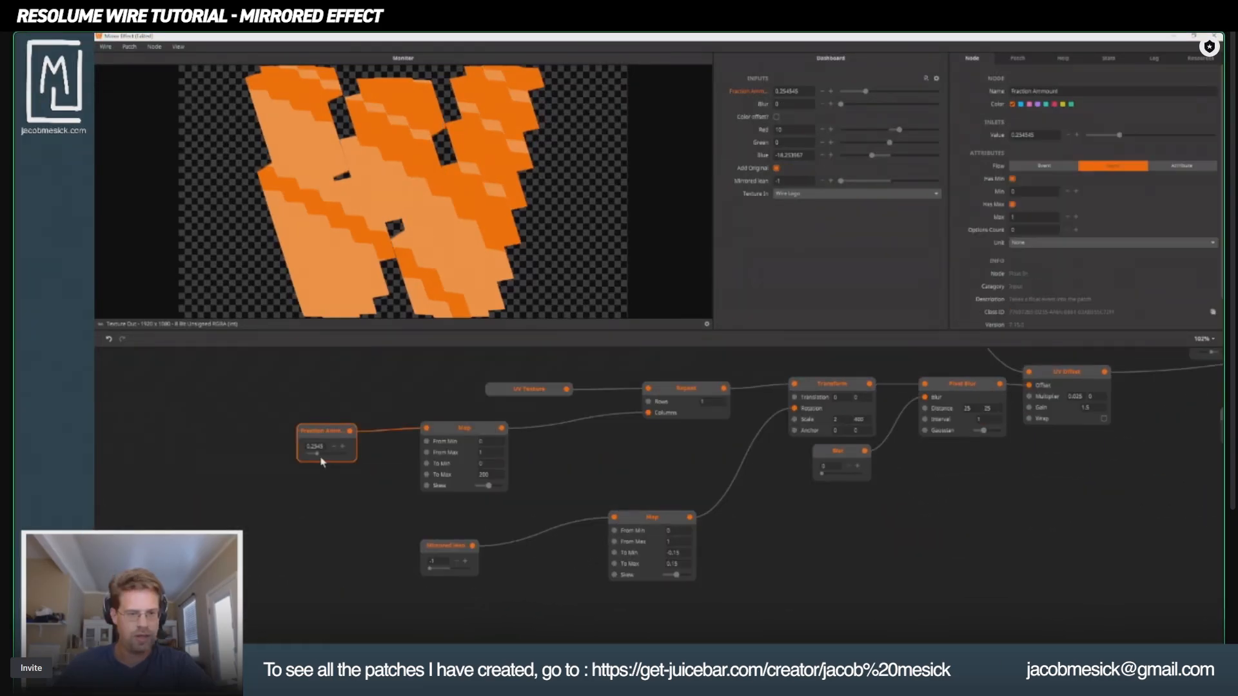
{"action": "left_click_drag", "start_coordinate": [341, 454], "coordinate": [358, 460]}
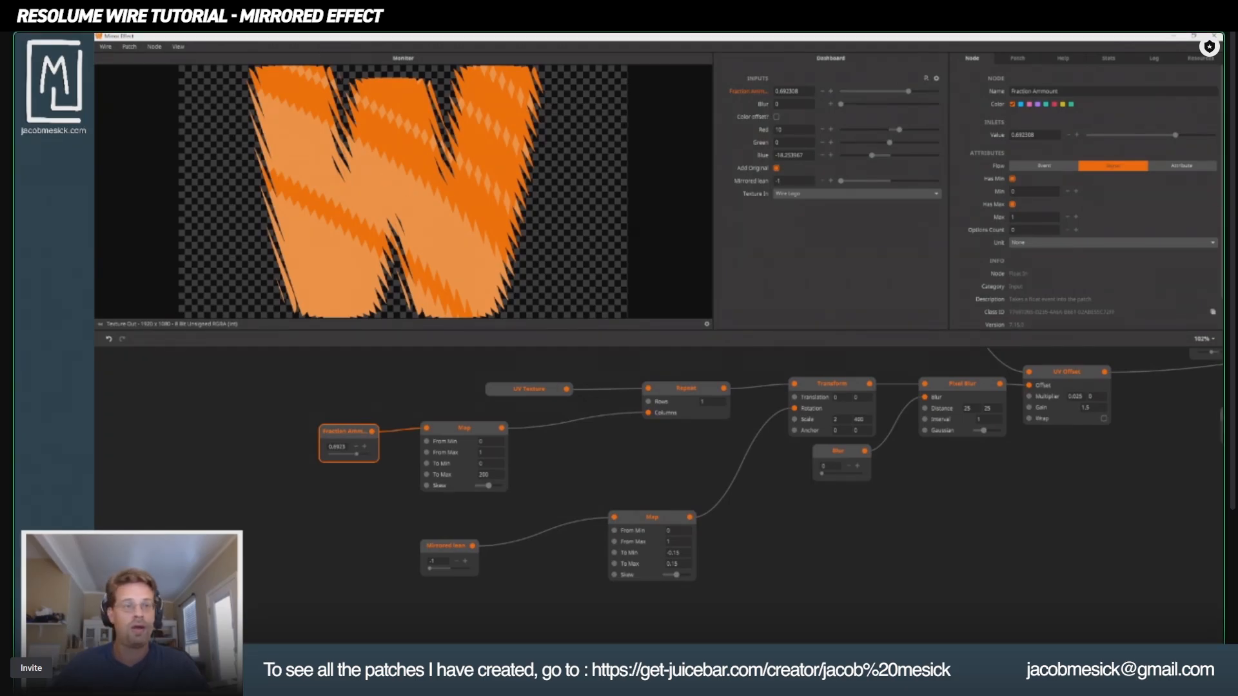
Step: Switch to Resolume Arena, bring the Diamonds4 clip's Mirror Effect parameters into view, and clear the clip playing on Layer 1
{"action": "key", "text": "alt+Tab"}
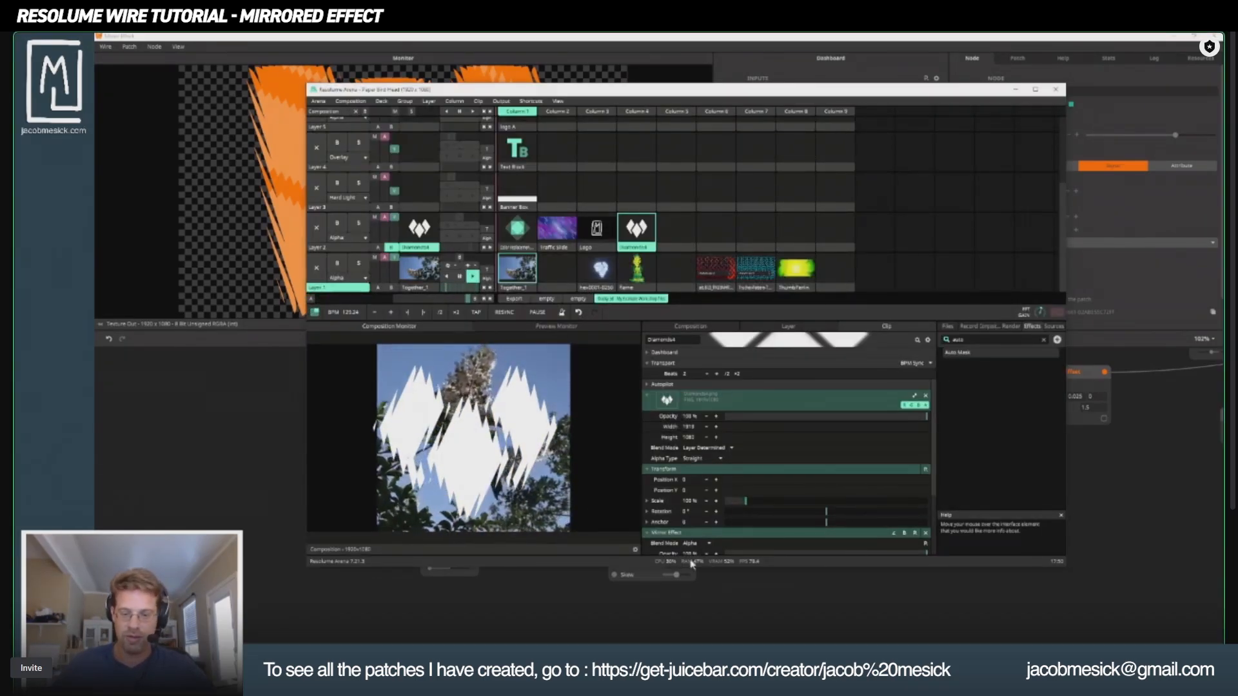
{"action": "scroll", "coordinate": [733, 520], "scroll_direction": "down", "scroll_amount": 3}
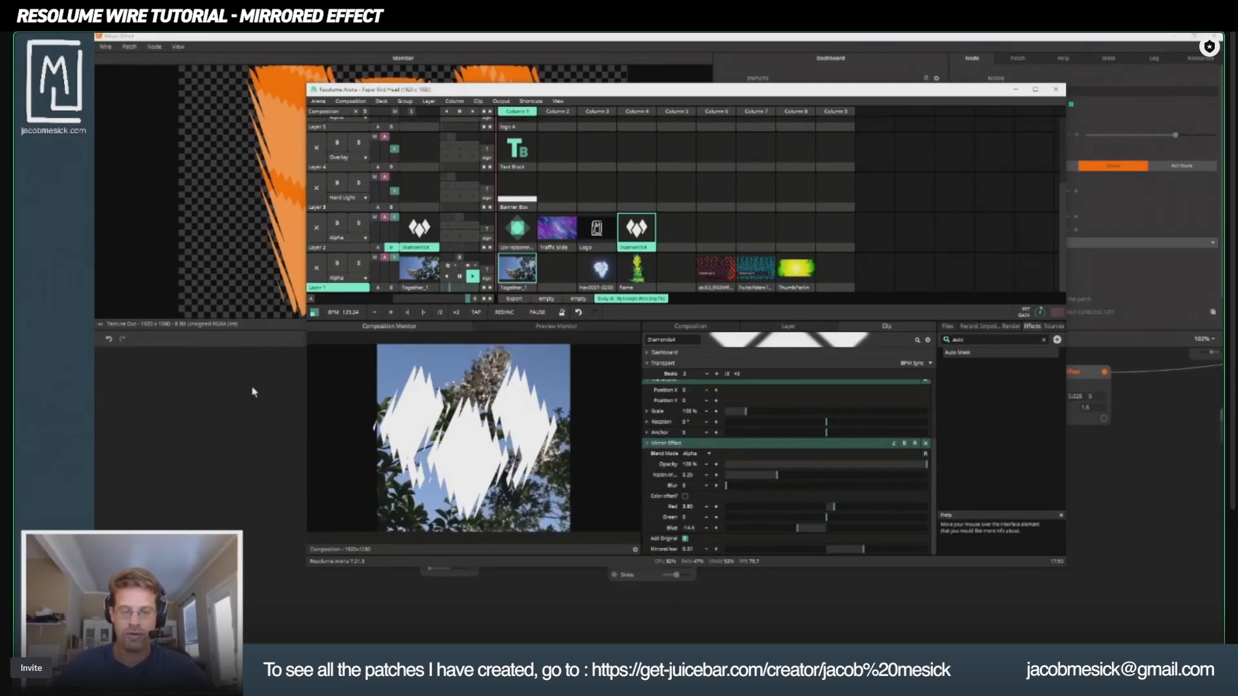
{"action": "left_click_drag", "start_coordinate": [498, 90], "coordinate": [398, 134]}
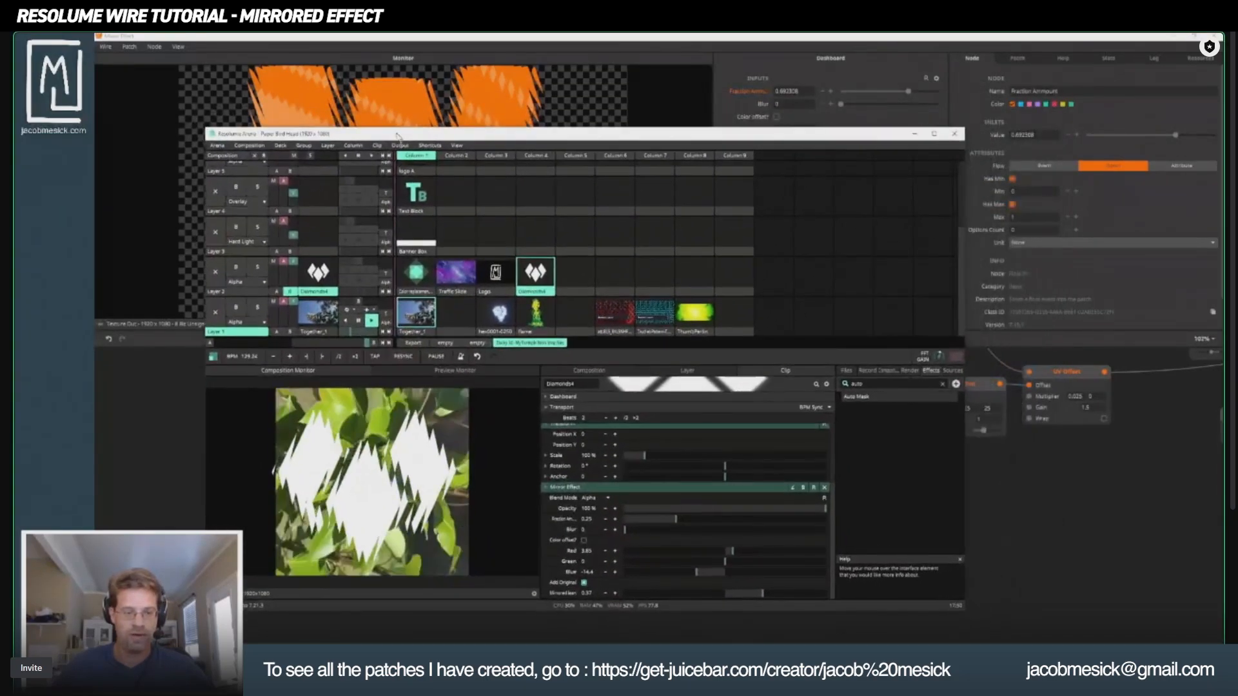
{"action": "left_click", "coordinate": [215, 312]}
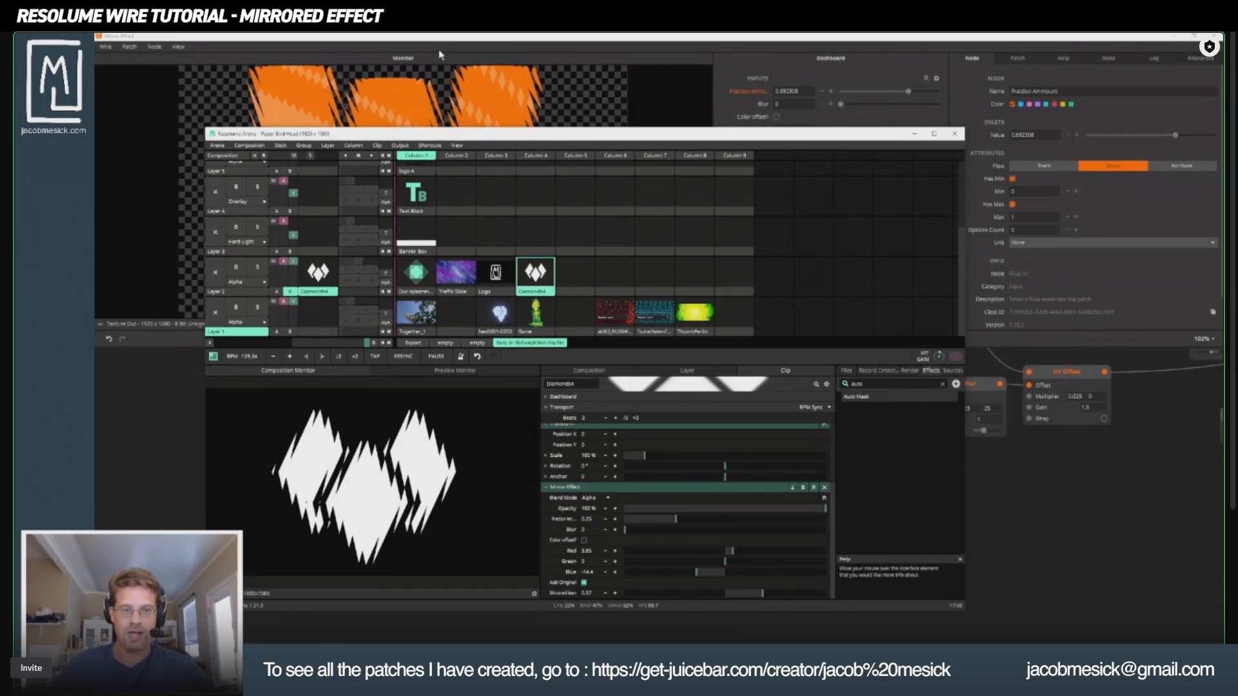
{"action": "left_click_drag", "start_coordinate": [559, 136], "coordinate": [630, 127]}
Step: Switch back to Wire and check the patch settings, keeping the category as Effect
{"action": "left_click", "coordinate": [991, 47]}
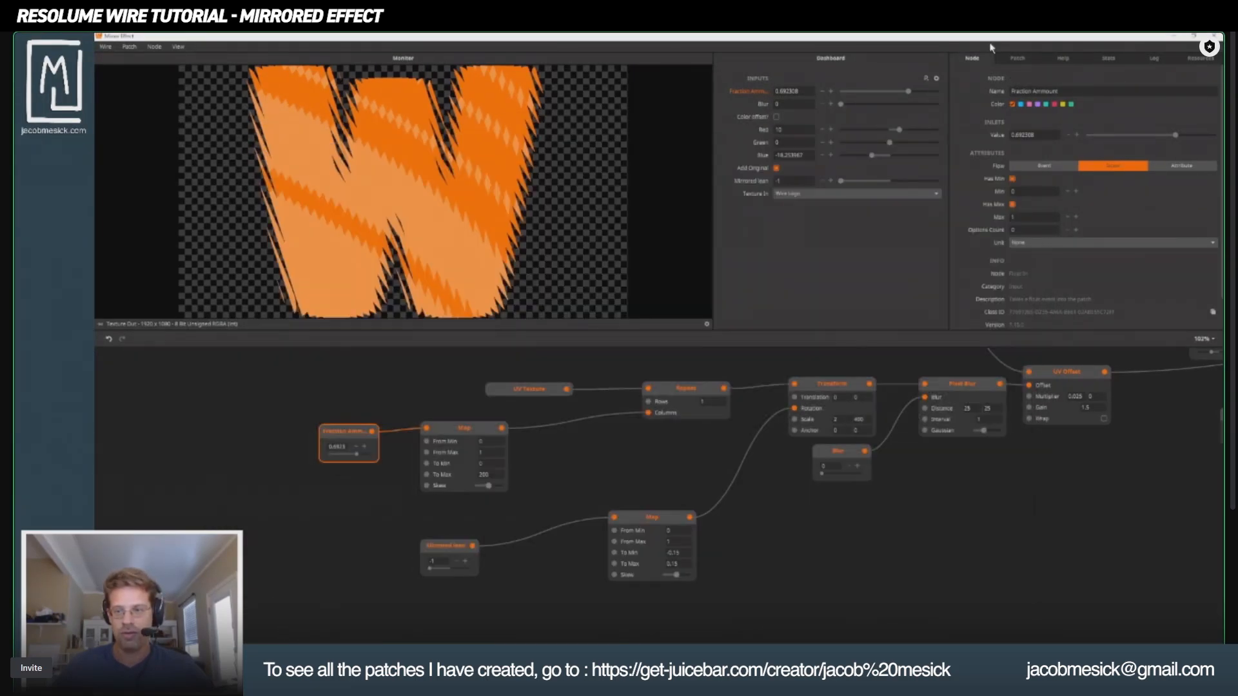
{"action": "left_click", "coordinate": [1017, 60]}
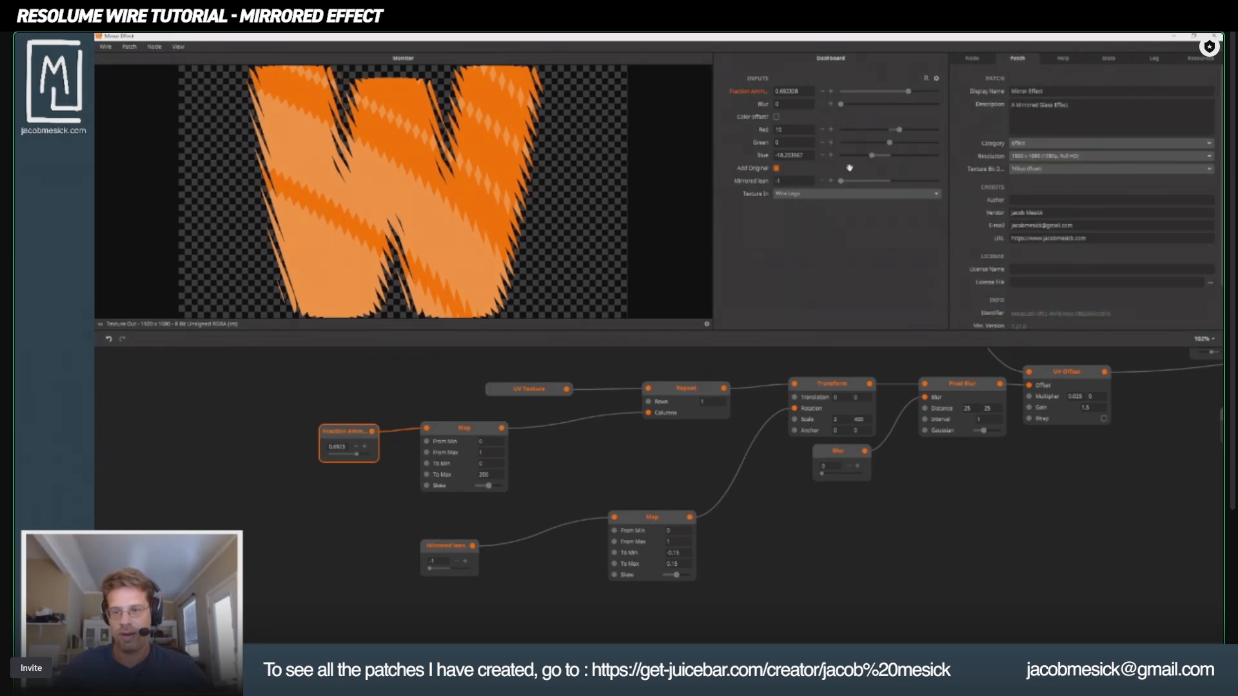
{"action": "left_click", "coordinate": [1045, 144]}
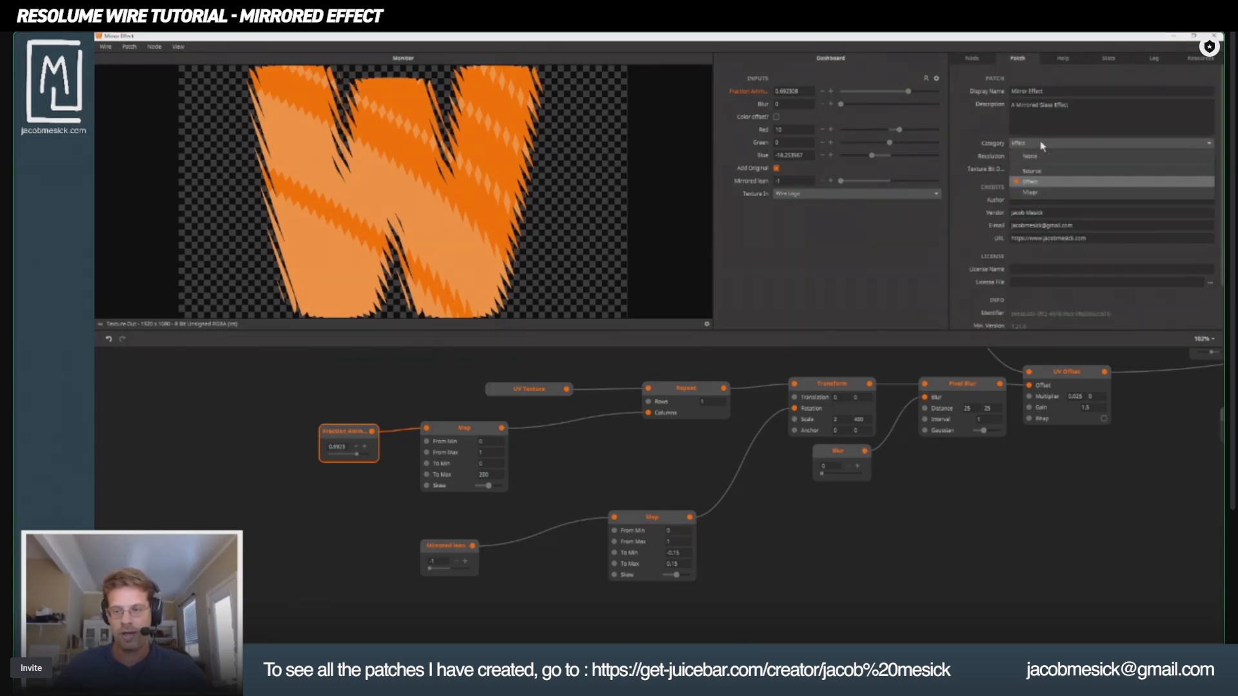
{"action": "left_click", "coordinate": [1027, 186]}
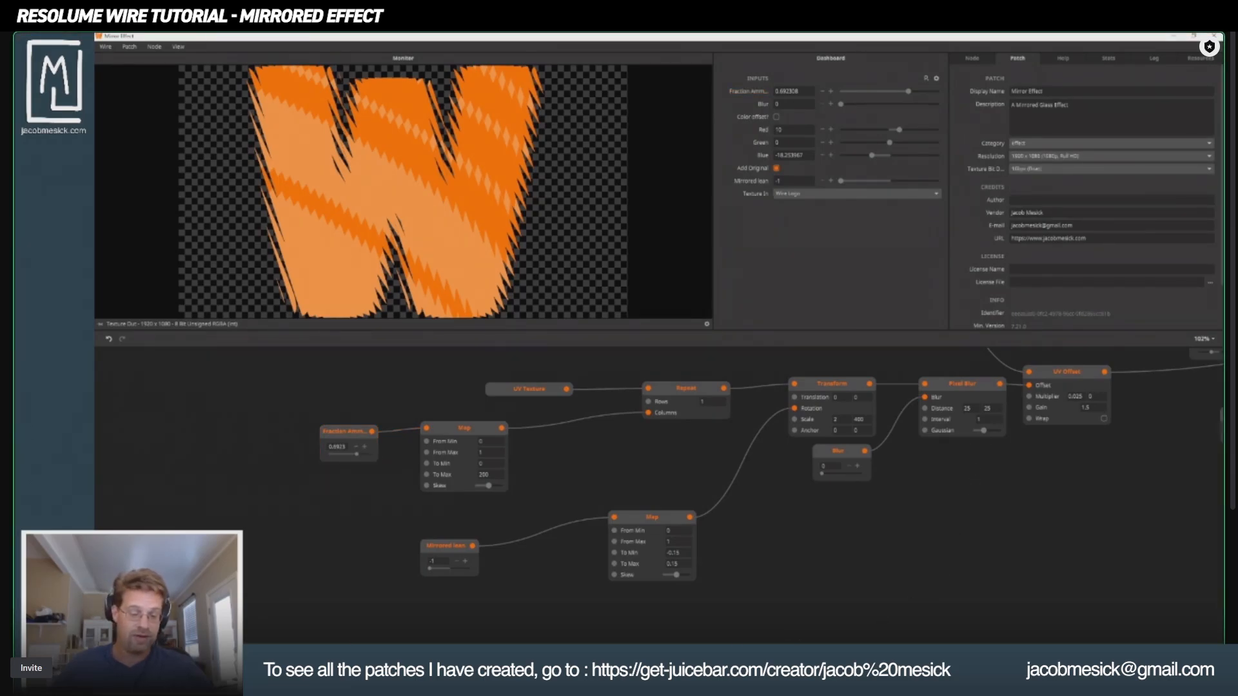
Step: Return to Resolume Arena and set the Mirror Effect's Fraction Amount on the Diamonds4 clip to 0.6
{"action": "left_click", "coordinate": [480, 656]}
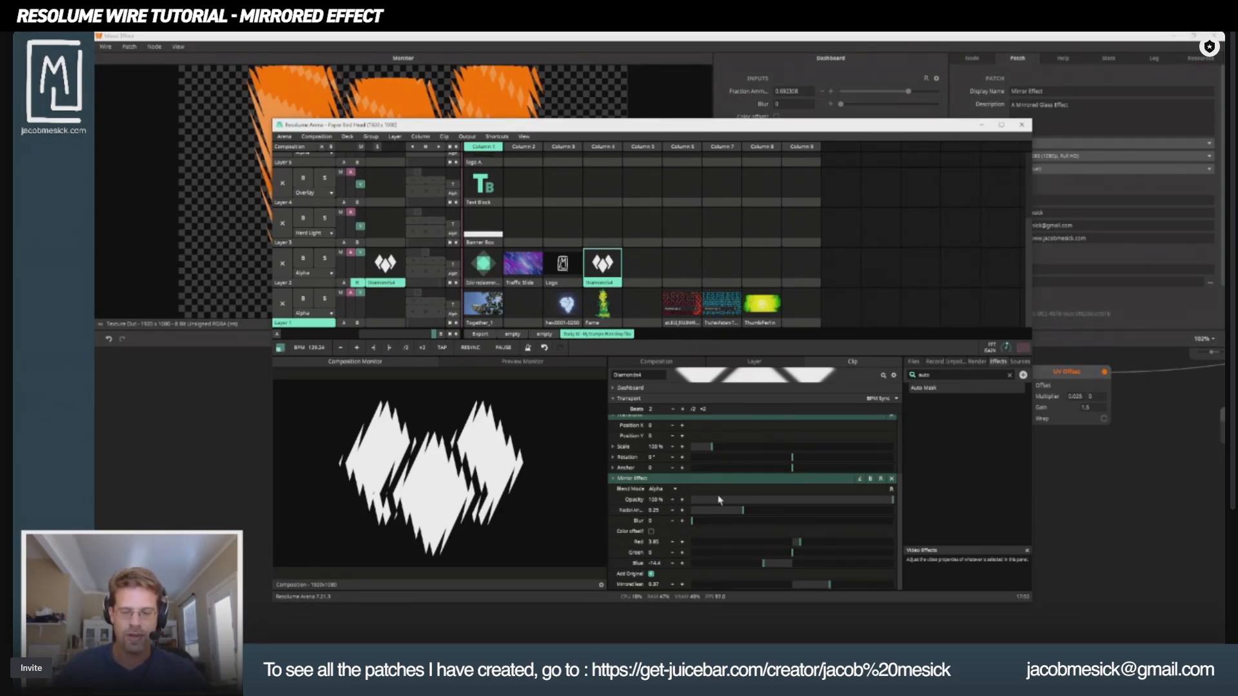
{"action": "left_click_drag", "start_coordinate": [743, 510], "coordinate": [813, 514]}
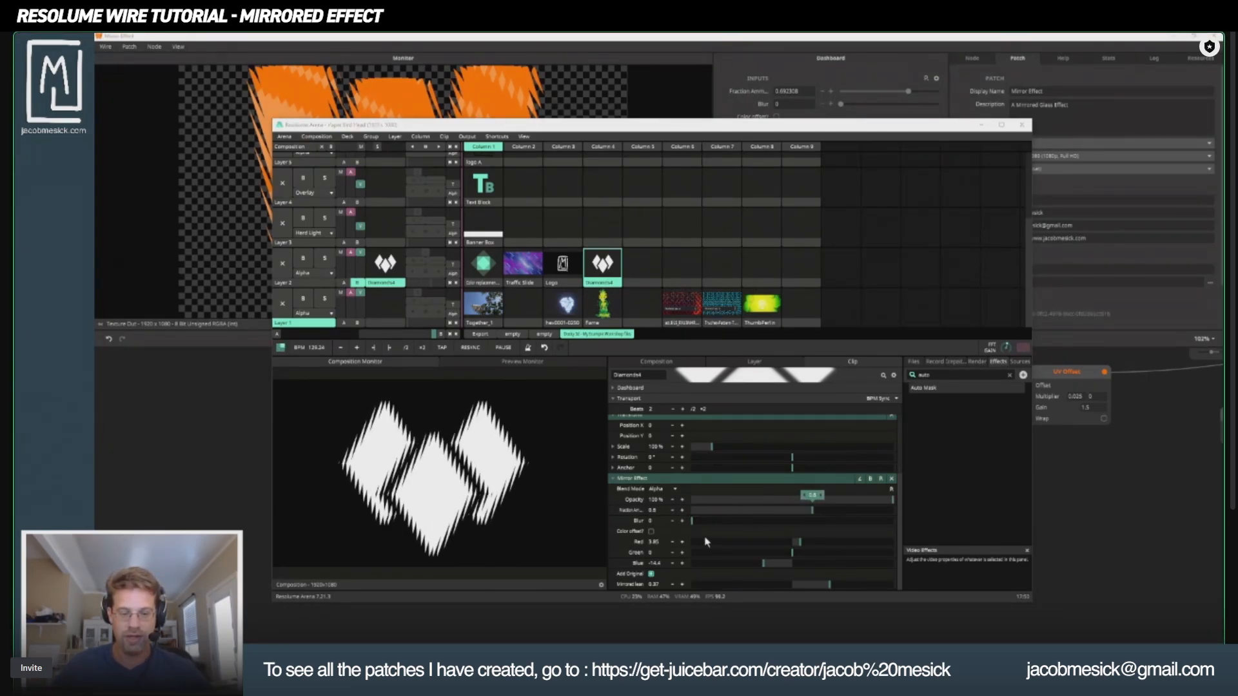